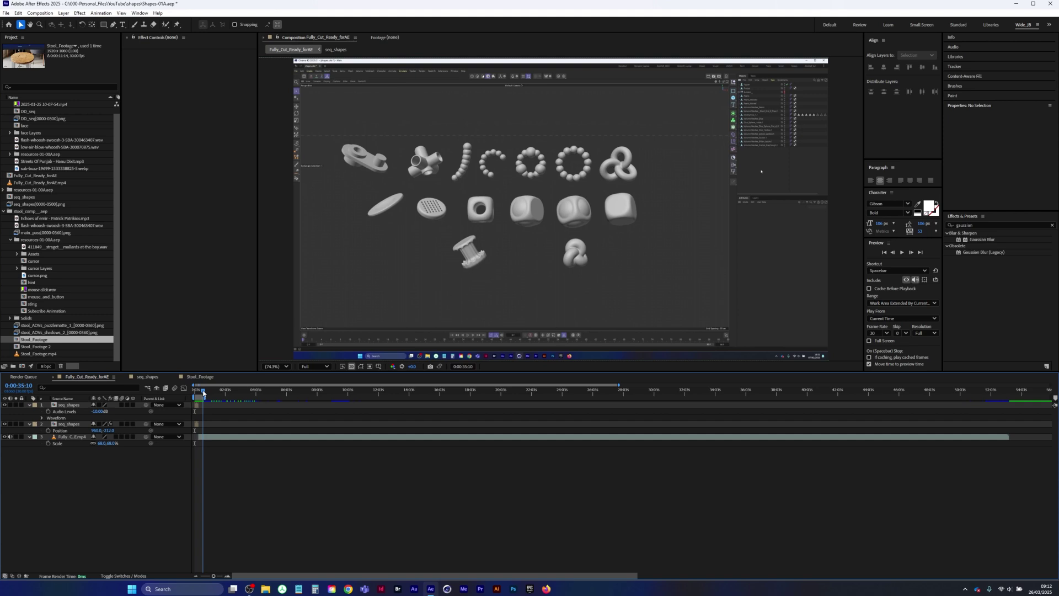
Play back the Fully_Cut_Ready_forAE composition from near its beginning.
drag(203, 392, 202, 393)
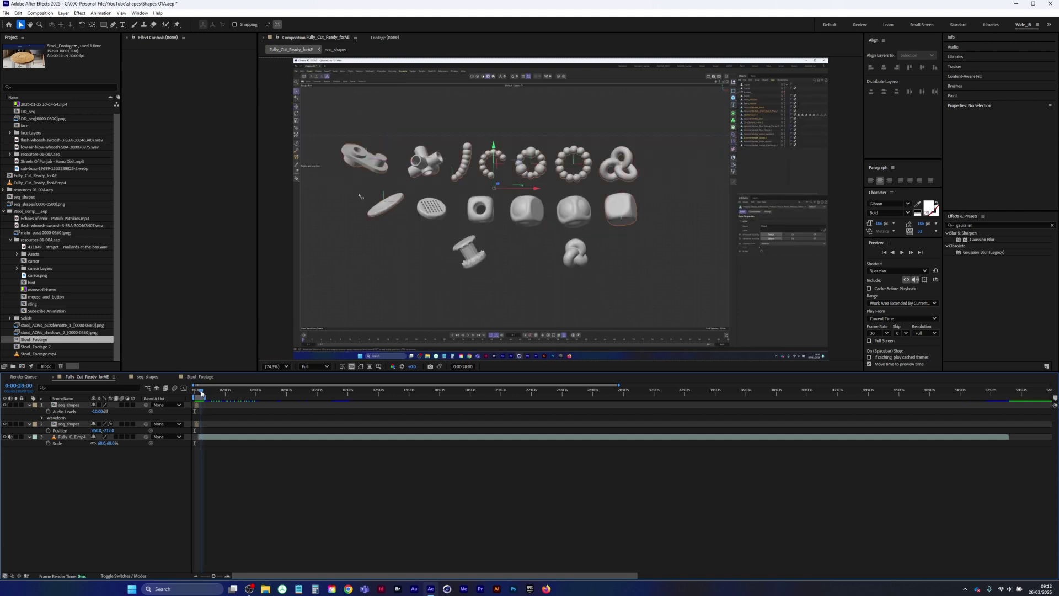
mouse_move(202, 393)
mouse_down()
mouse_move(290, 395)
mouse_move(195, 395)
mouse_up()
key(space)
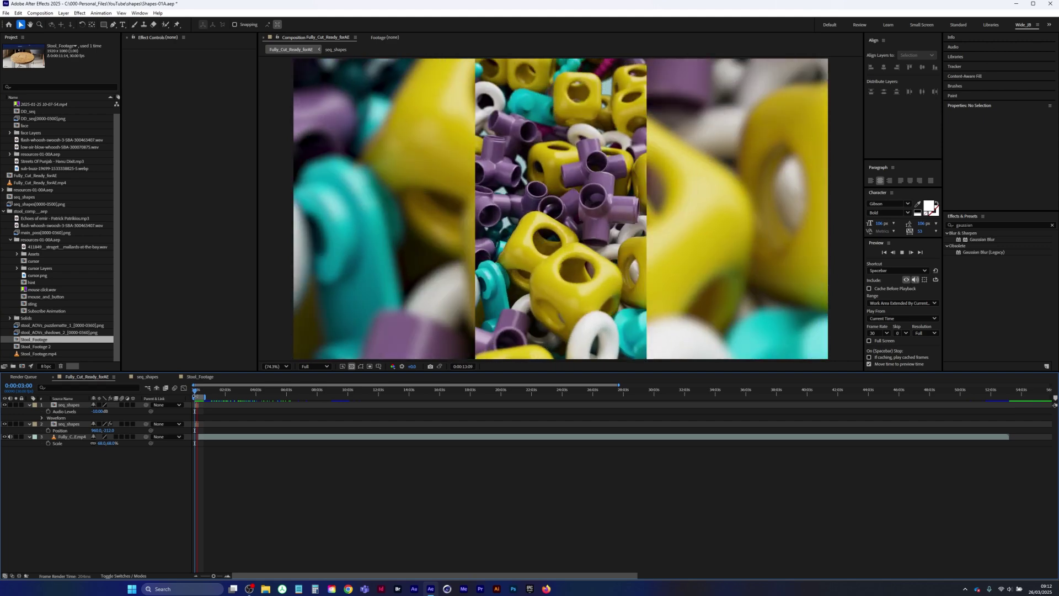
key(space)
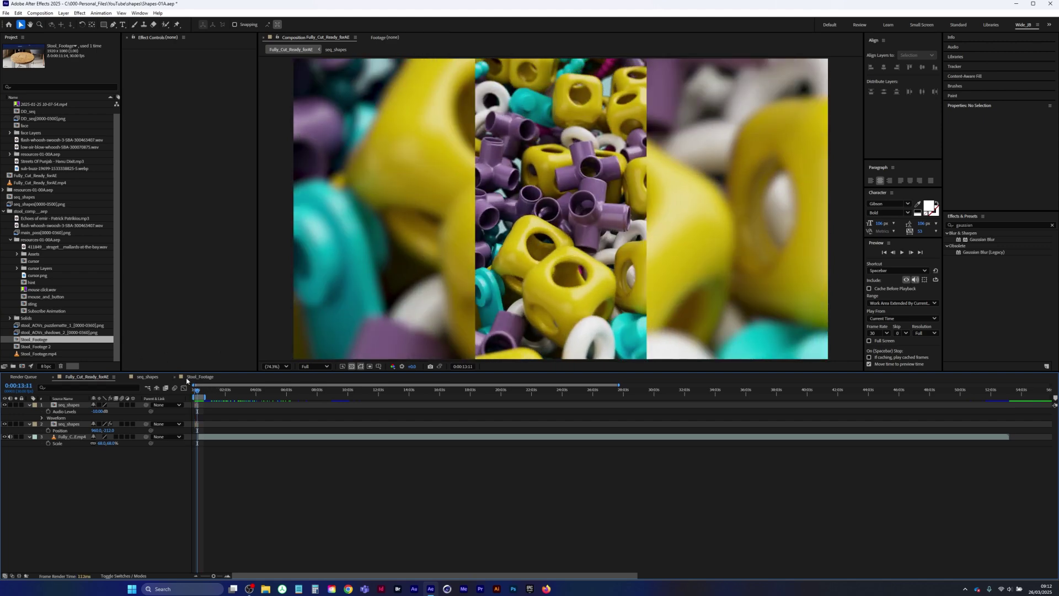
Review the Stool_Footage composition, and return to Fully_Cut_Ready_forAE to play it from the start.
click(188, 378)
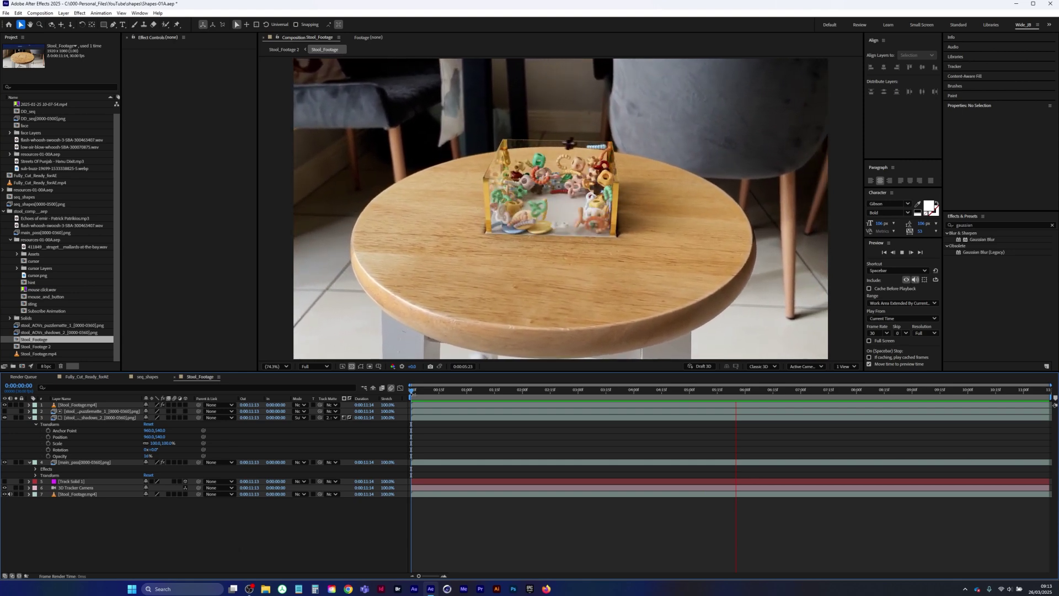
key(space)
click(74, 379)
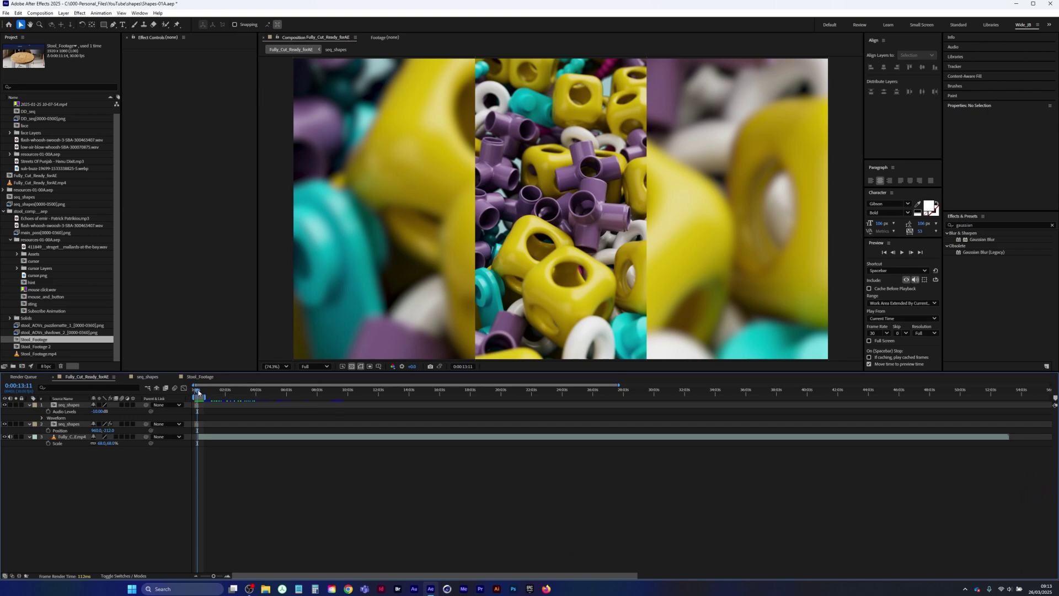
drag(198, 392, 195, 392)
key(space)
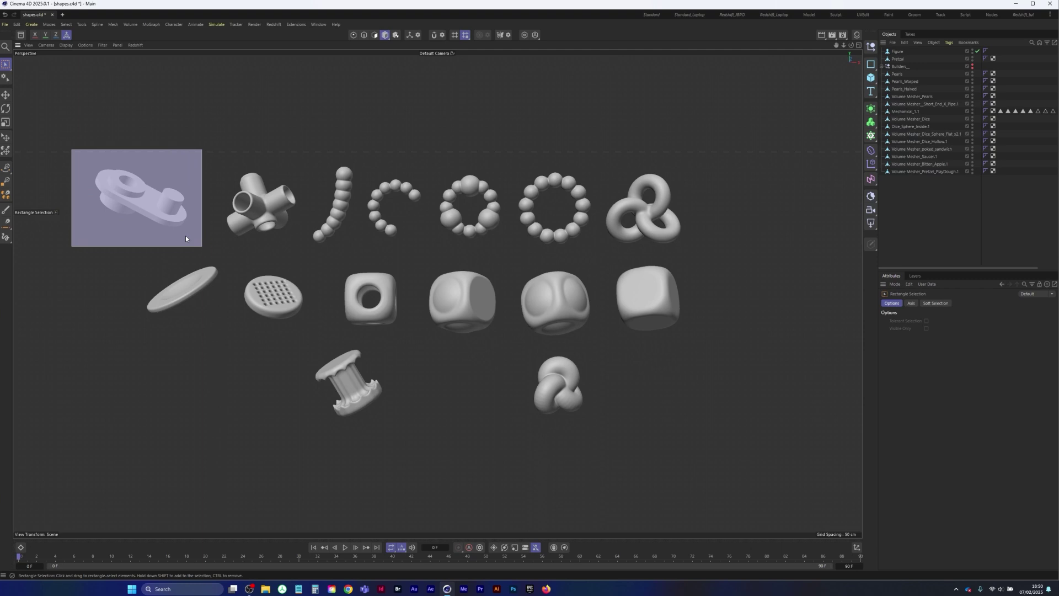
In Cinema 4D, look over the shapes.c4d models by selecting them row by row, and clear the selection.
drag(198, 243, 199, 244)
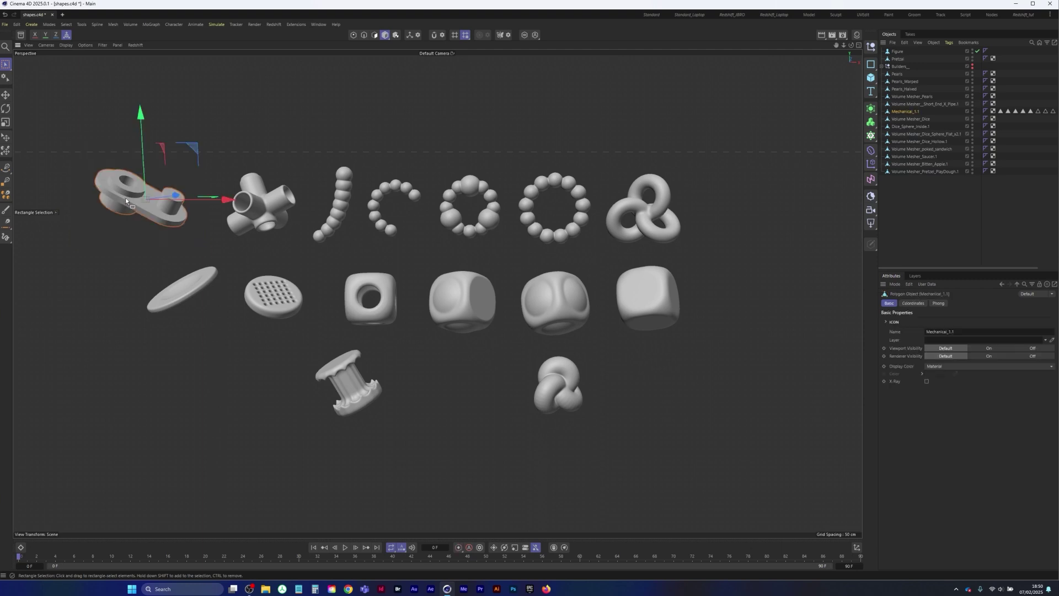
click(935, 209)
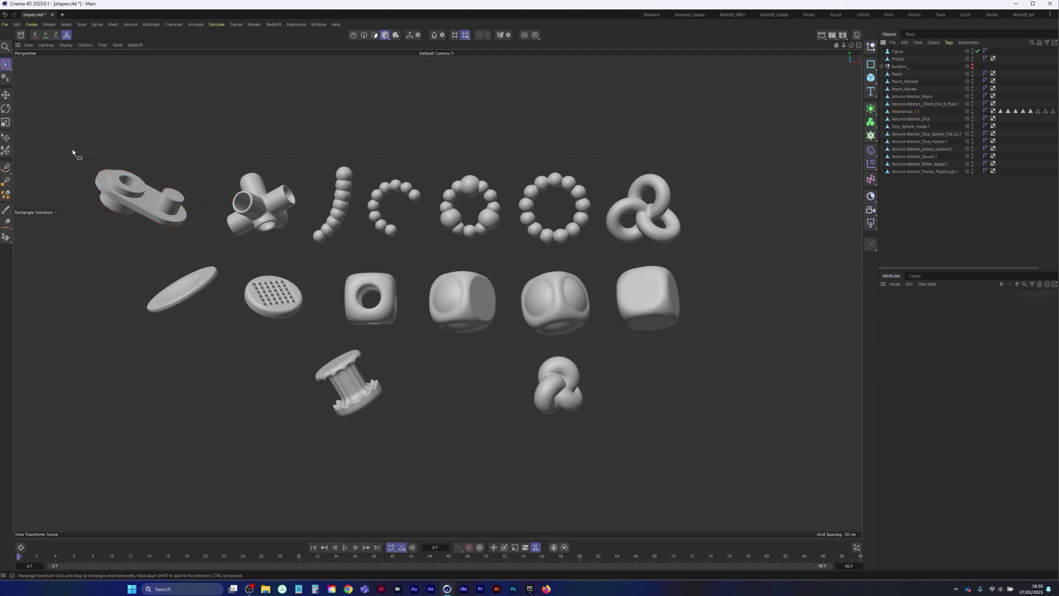
drag(73, 153, 714, 276)
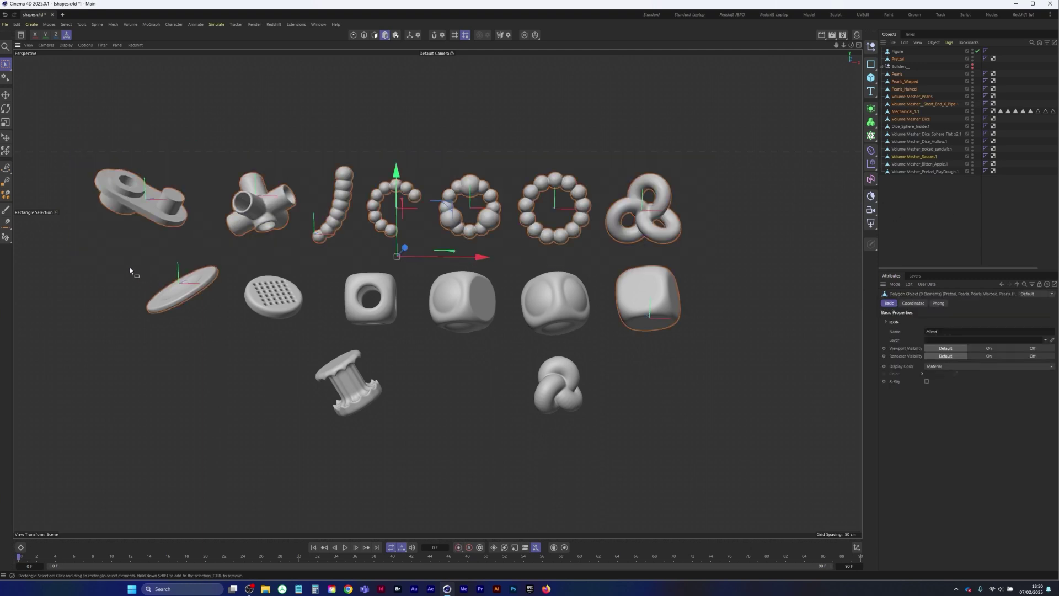
drag(119, 254, 780, 346)
drag(241, 346, 735, 434)
drag(85, 155, 192, 237)
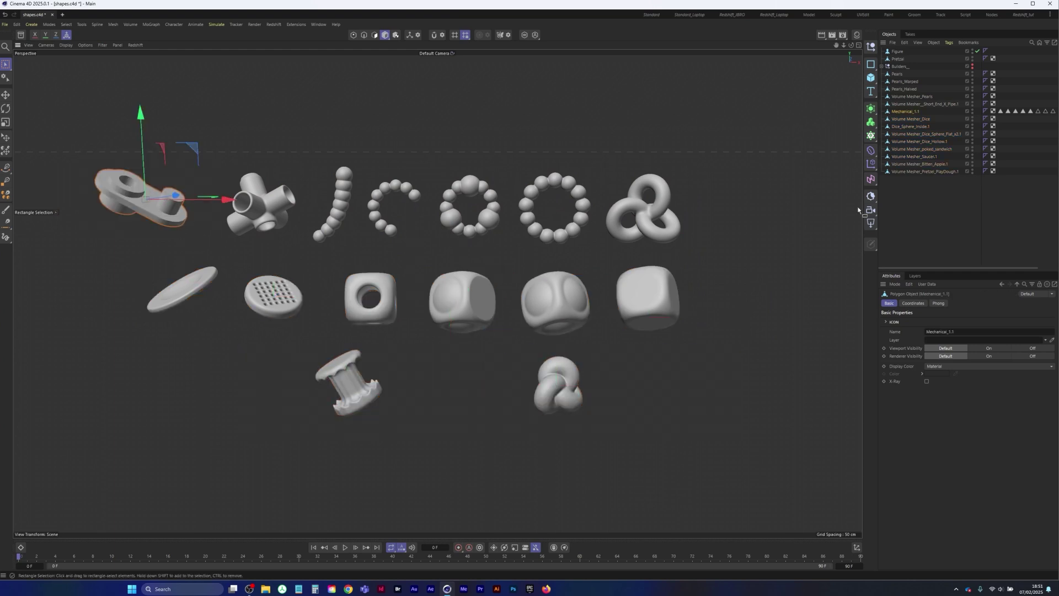
click(927, 223)
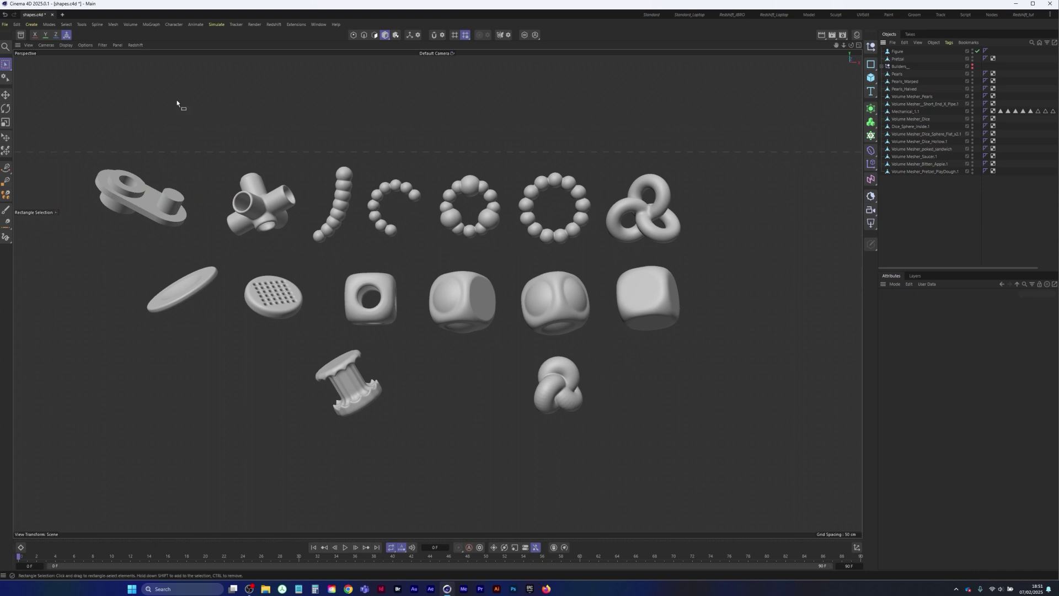
Create a new project and add a Rectangle spline.
click(17, 25)
click(20, 40)
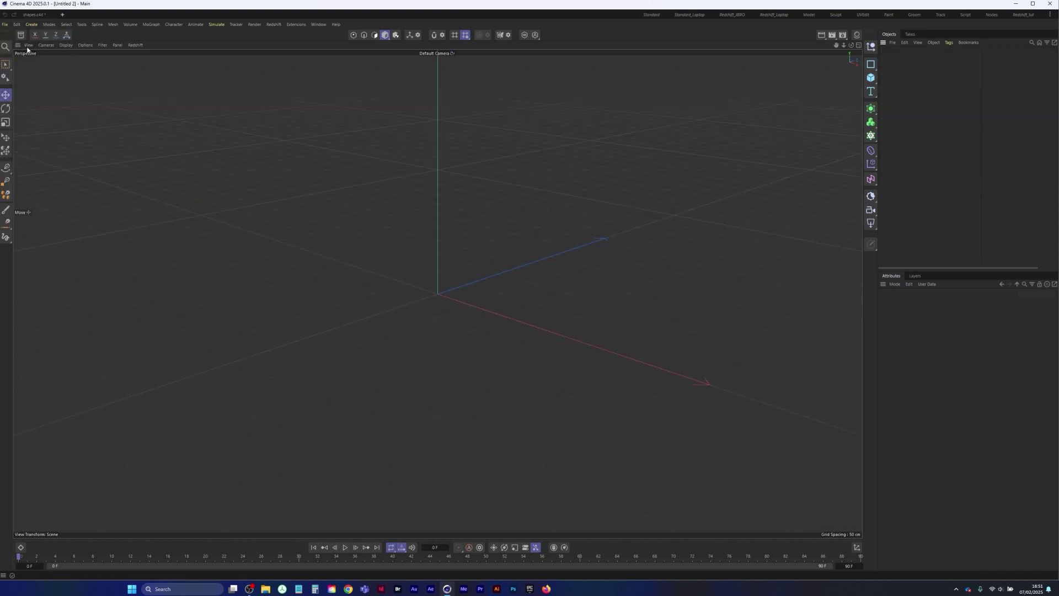
click(871, 78)
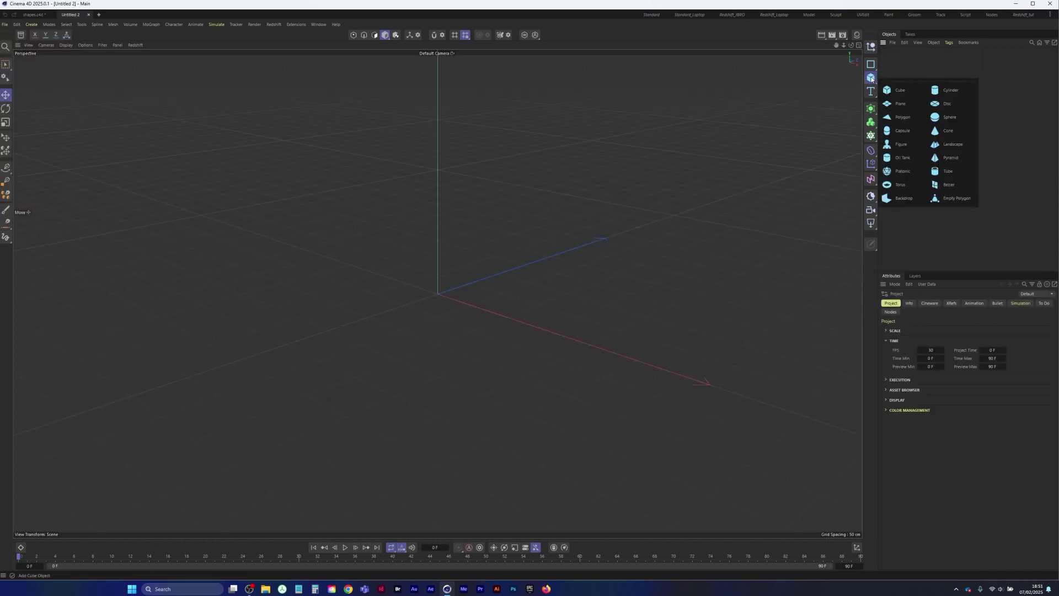
click(871, 65)
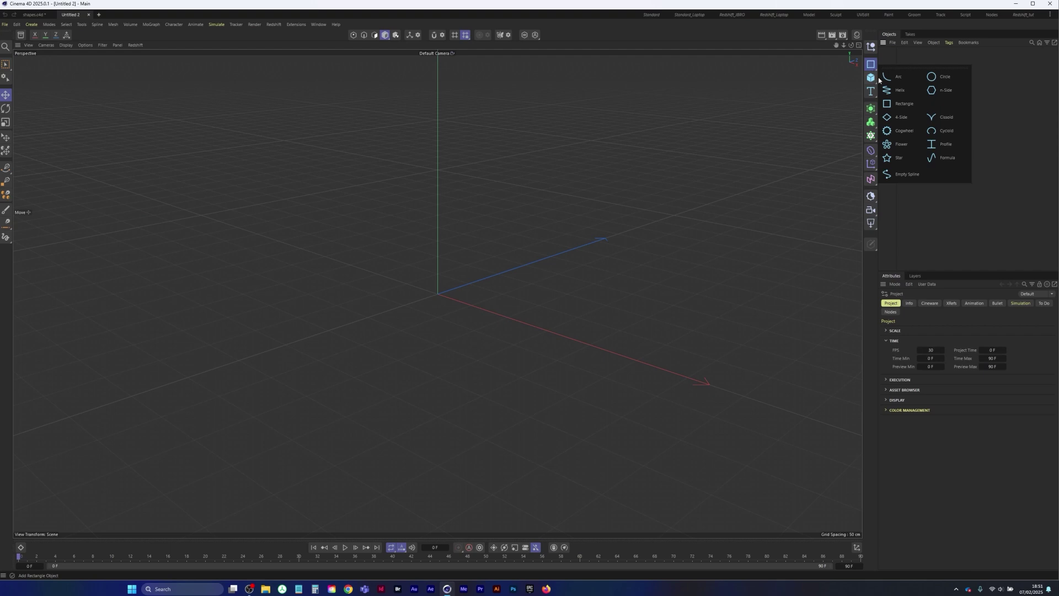
click(895, 104)
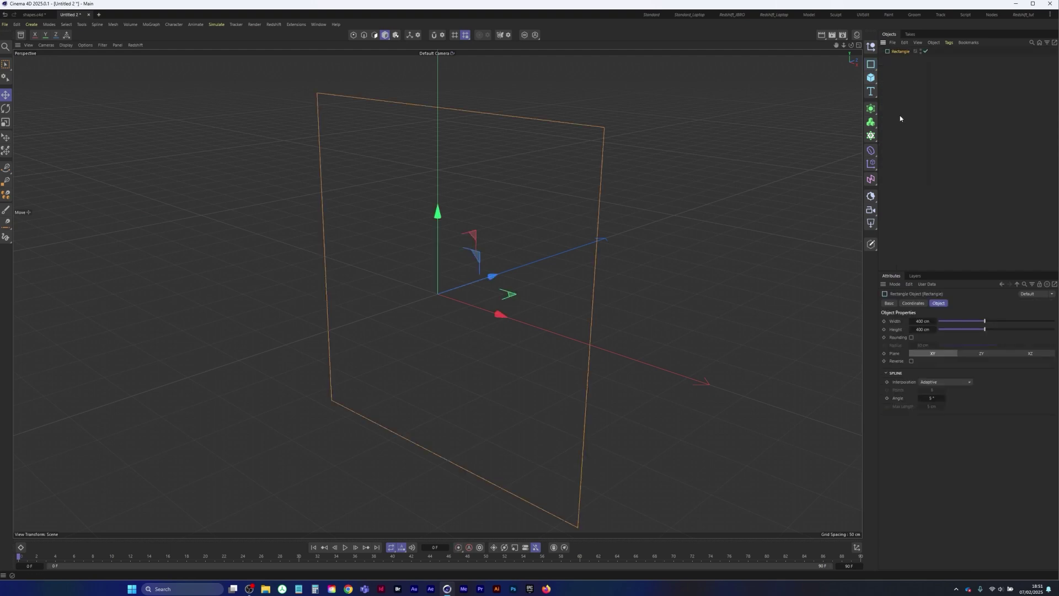
Round the rectangle's corners with a radius of about 196 cm and stretch its height to about 851 cm.
scroll(433, 310, down, 5)
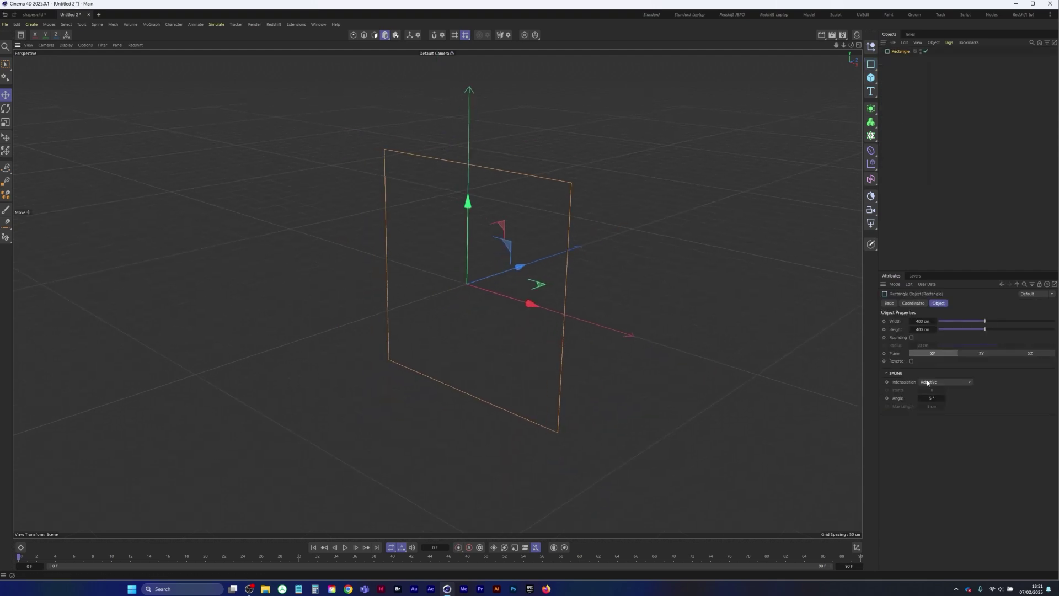
click(911, 337)
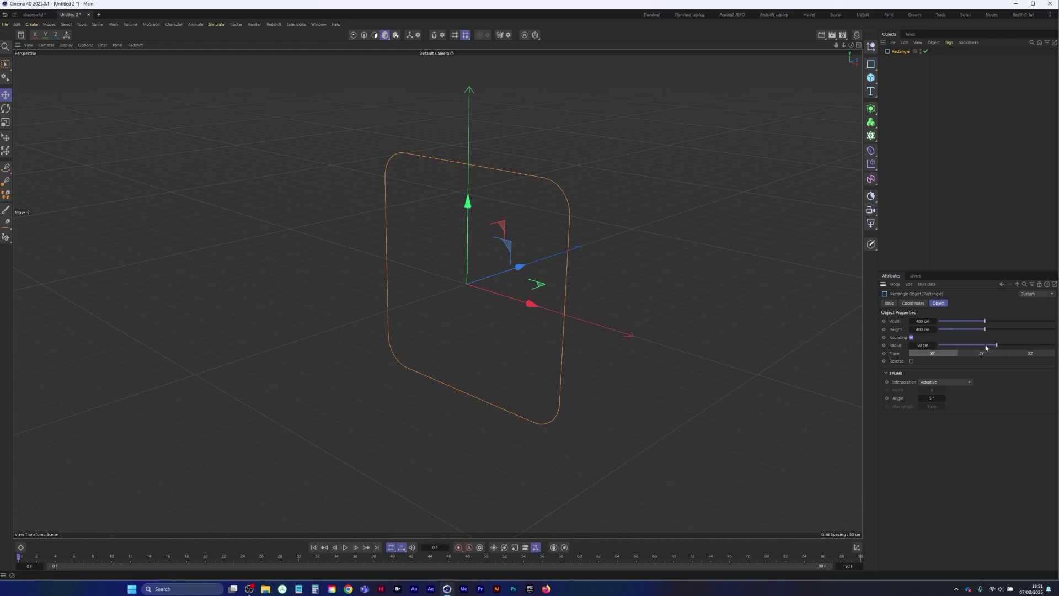
drag(987, 348, 1058, 352)
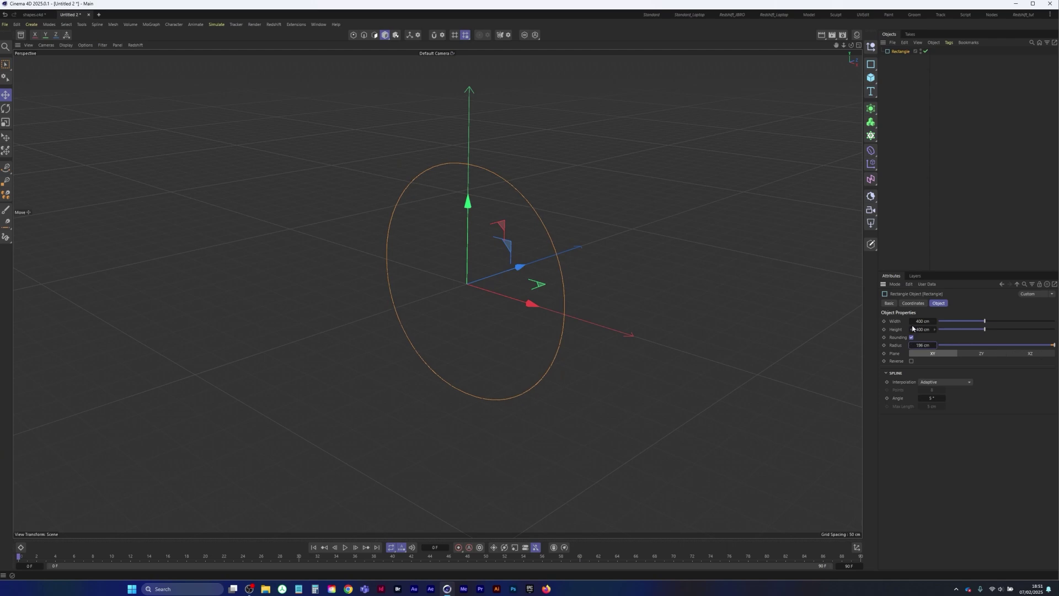
drag(924, 329, 1056, 325)
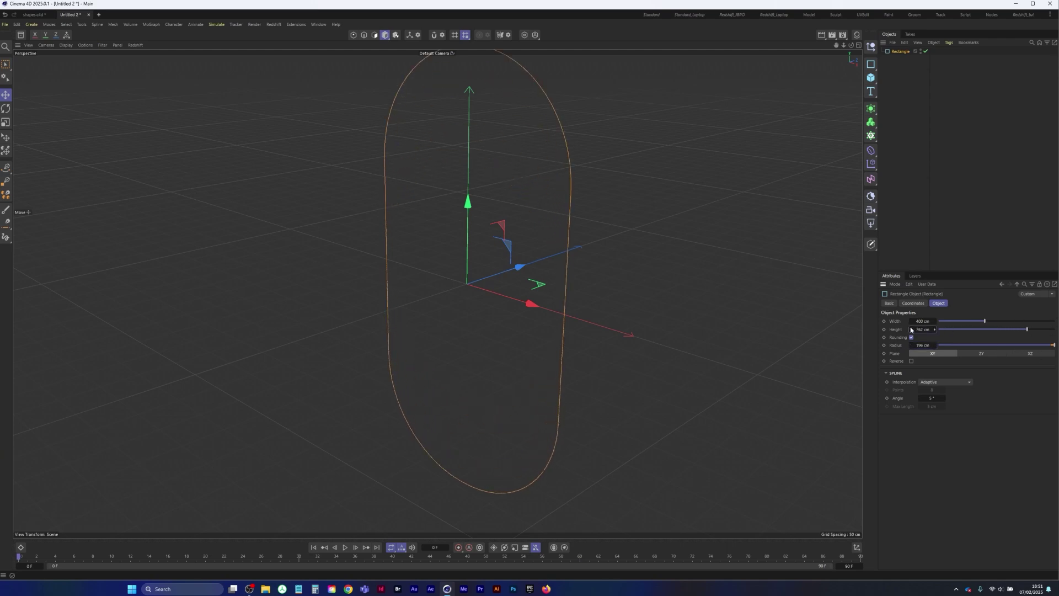
drag(911, 330, 953, 328)
Add a Figure object as a size reference and move it along the negative X axis, clear of the rectangle.
click(871, 79)
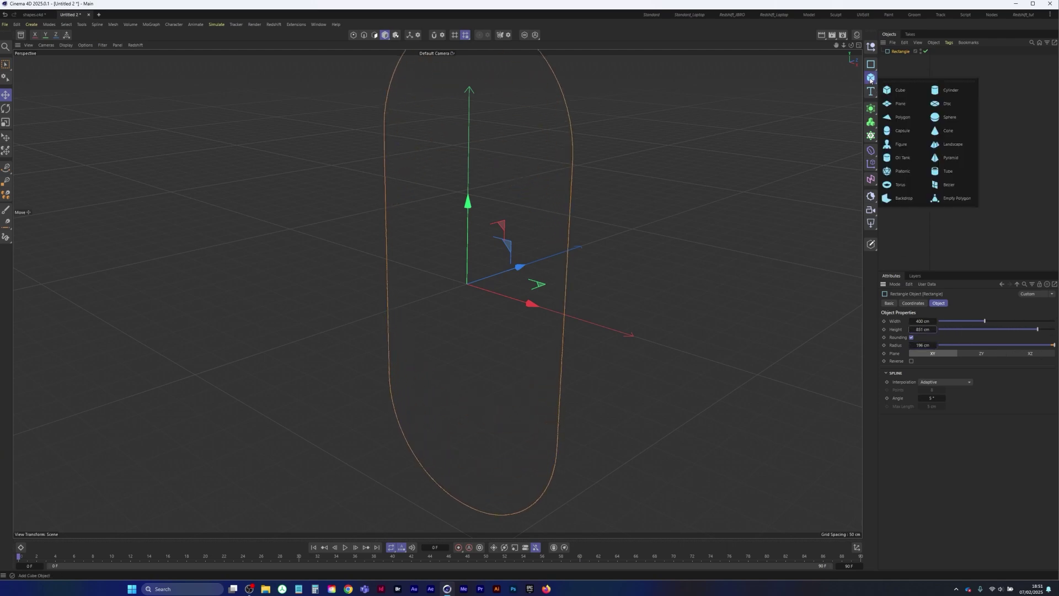
click(899, 134)
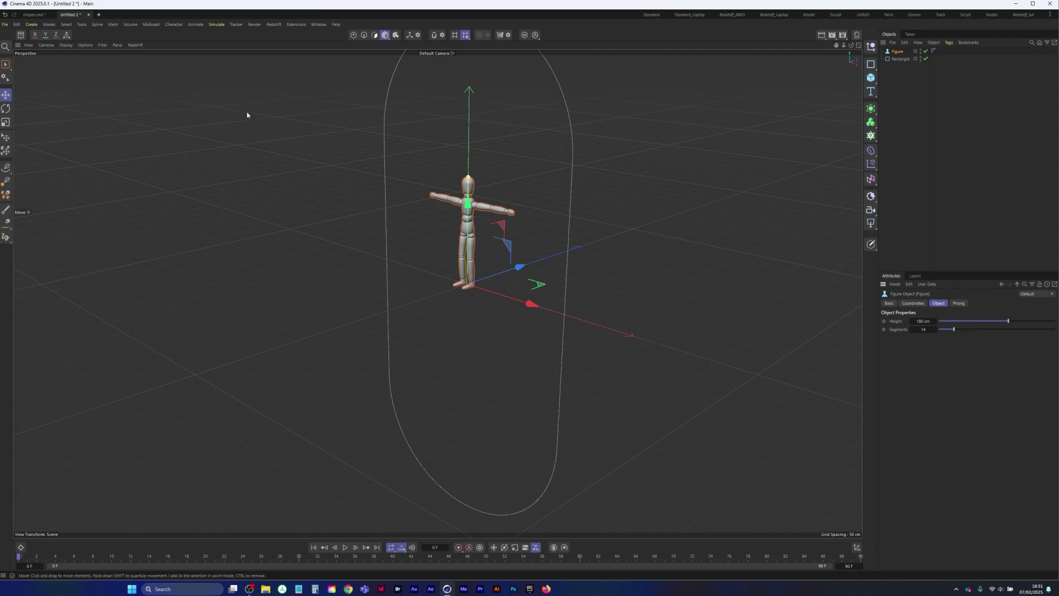
drag(531, 304, 362, 251)
Scale the rounded rectangle down to about 41.6 by 88.5 cm and lay it flat in the XZ plane.
click(900, 59)
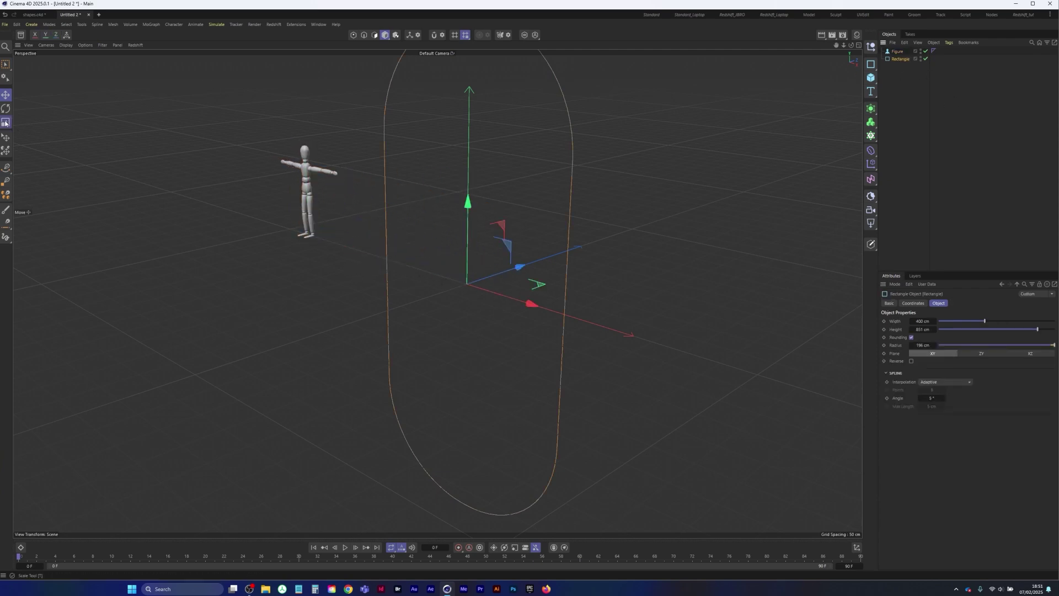
key(t)
drag(669, 140, 449, 247)
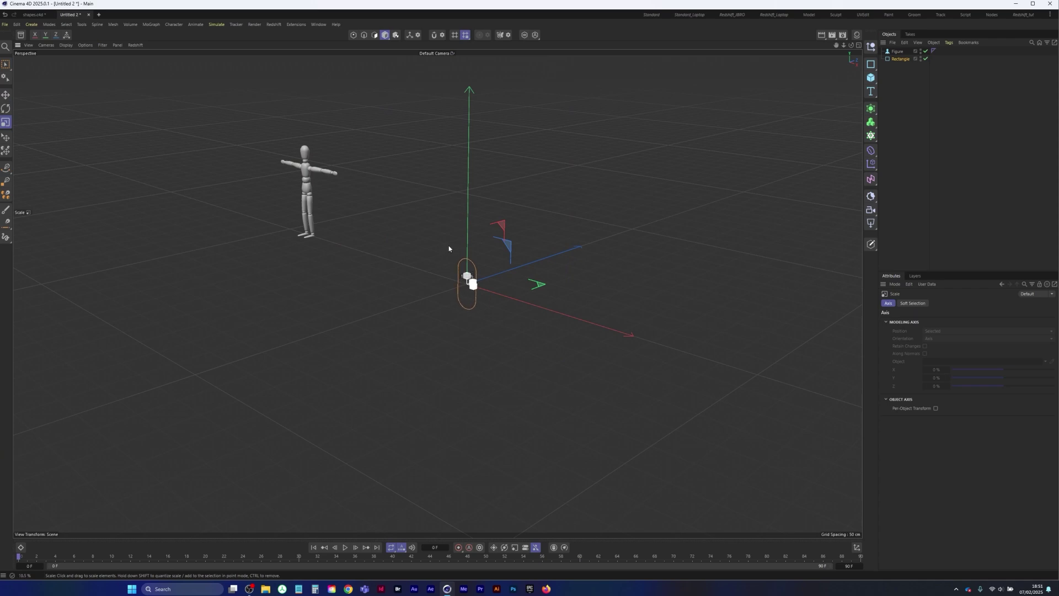
click(899, 59)
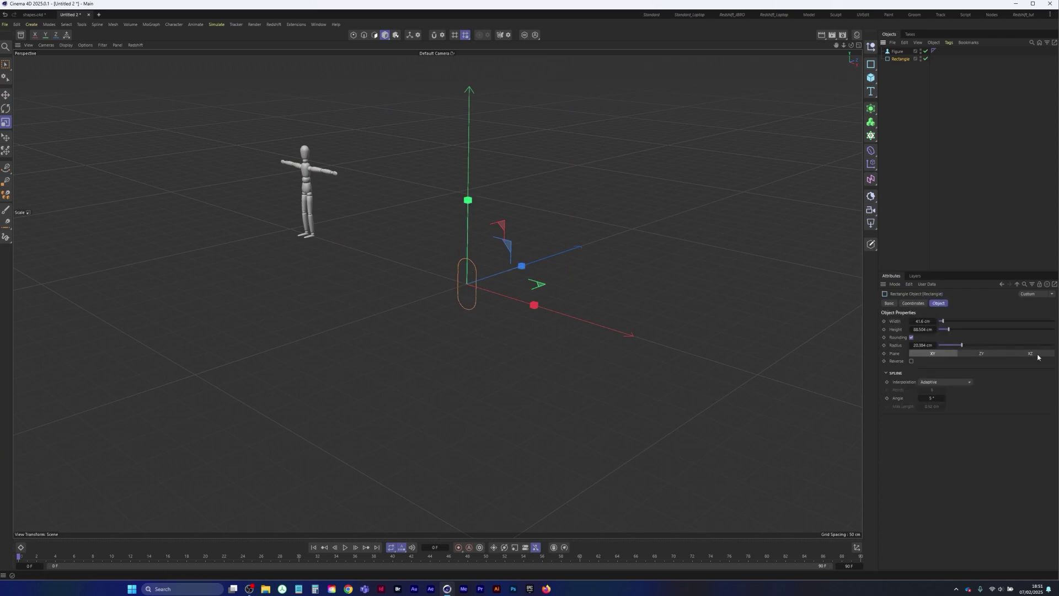
click(1031, 353)
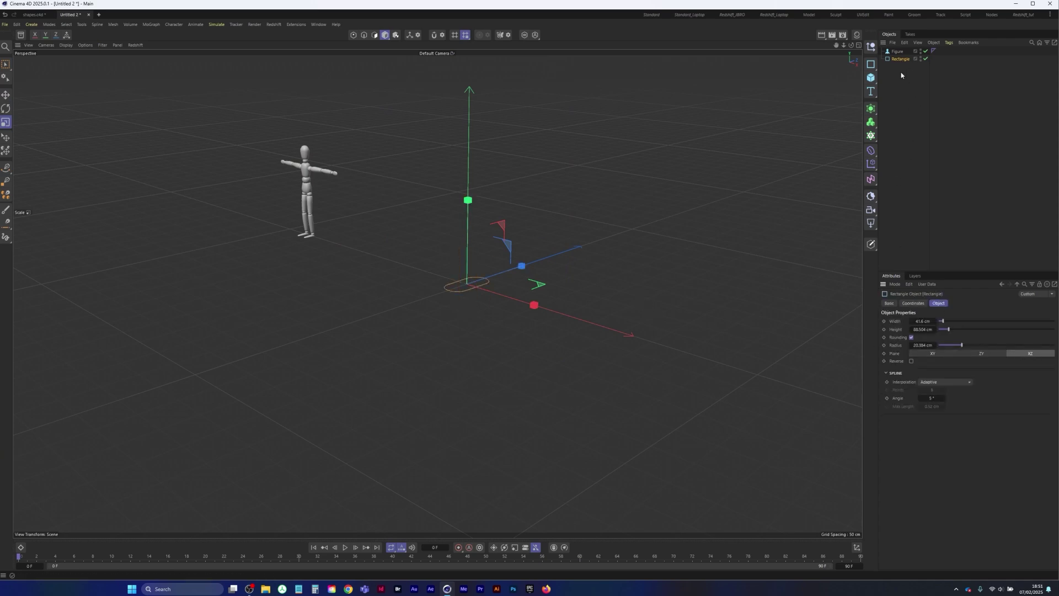
Add a Tube and size it in the top view to an outer radius of about 15 cm, fitting within the rounded rectangle.
click(872, 78)
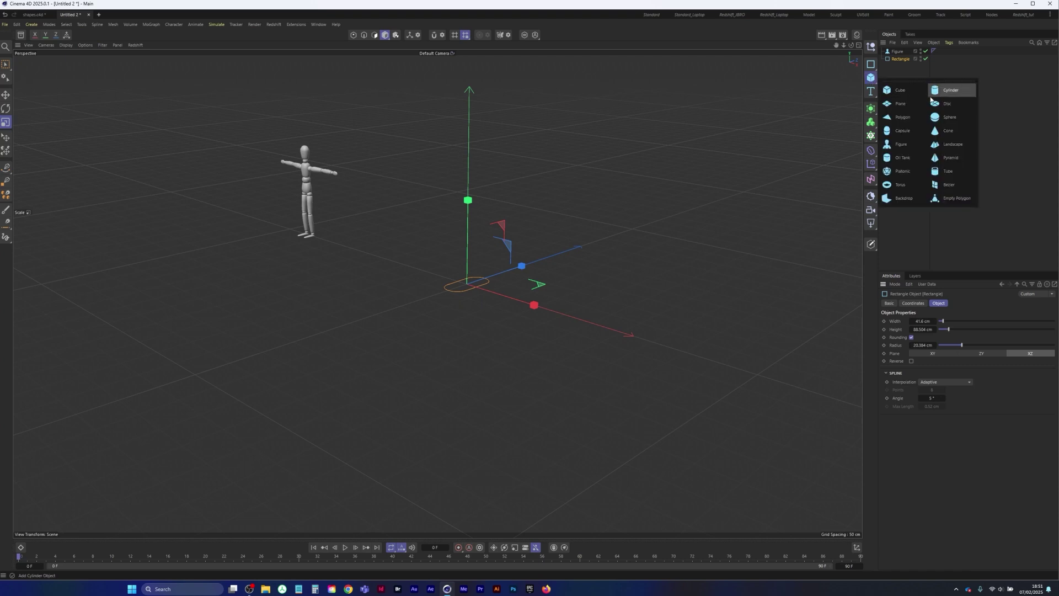
click(948, 171)
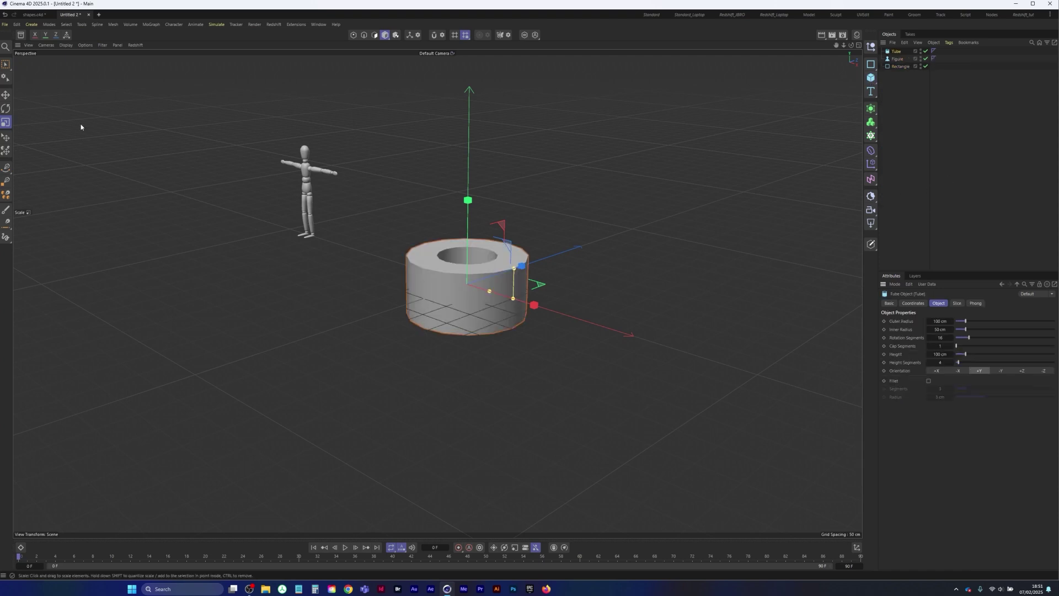
drag(596, 212, 402, 310)
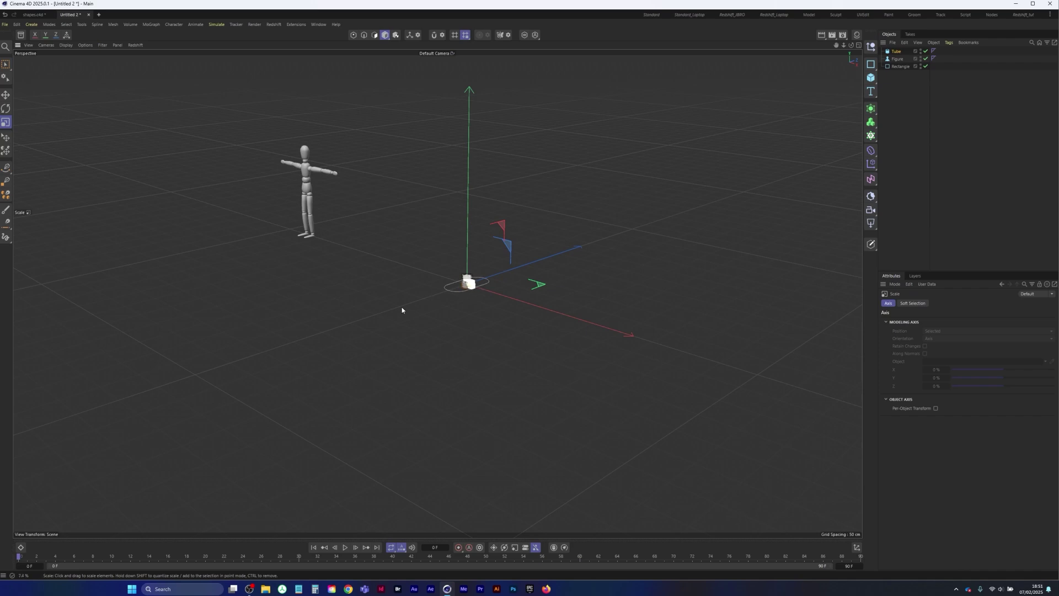
middle_click(404, 307)
middle_click(660, 144)
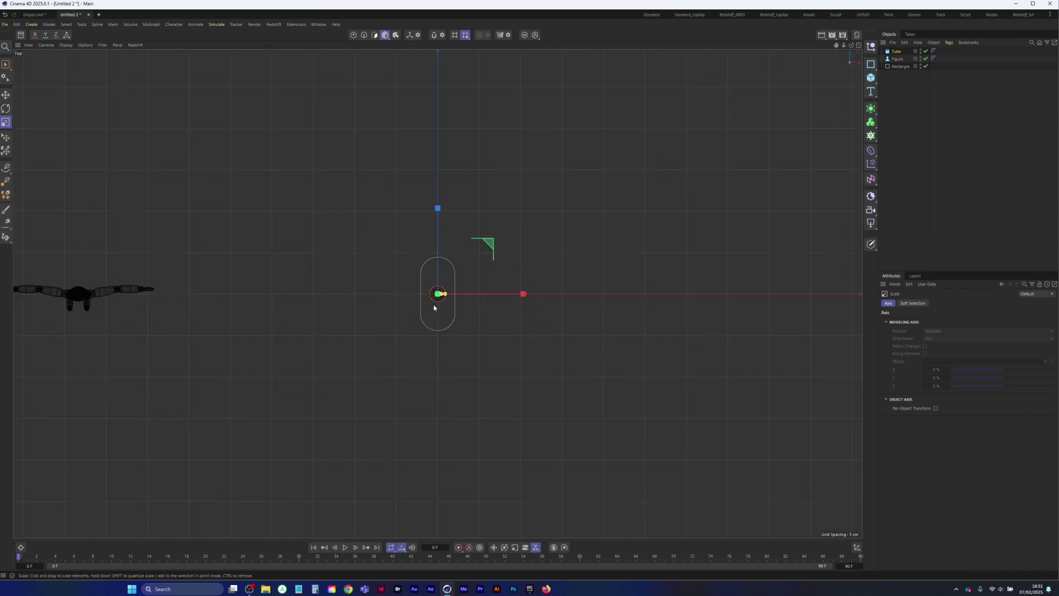
mouse_move(436, 302)
alt+right_down()
mouse_move(528, 260)
mouse_move(491, 270)
alt+right_up()
drag(491, 271, 813, 153)
alt+right_drag(590, 244, 539, 289)
Move the tube along Z into the lower rounded end of the rectangle and raise its rotation segments to about 46.
key(e)
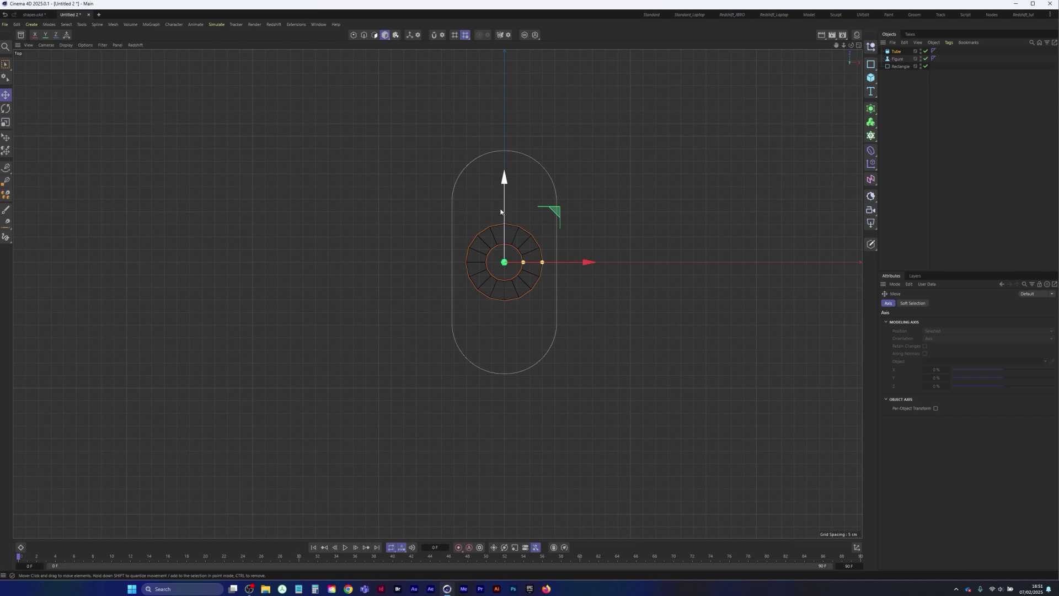
drag(506, 180, 502, 239)
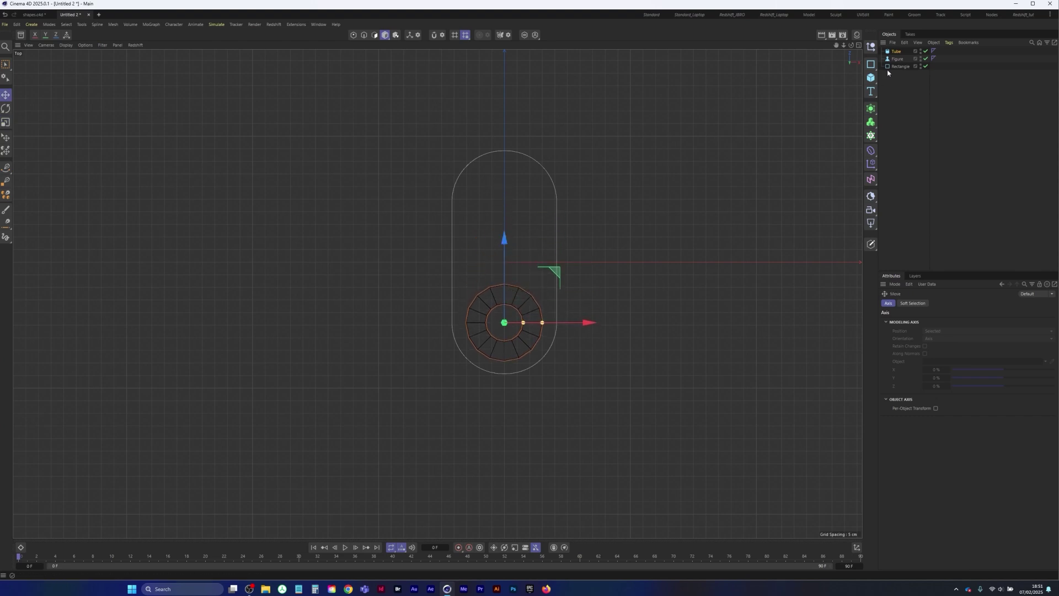
click(897, 54)
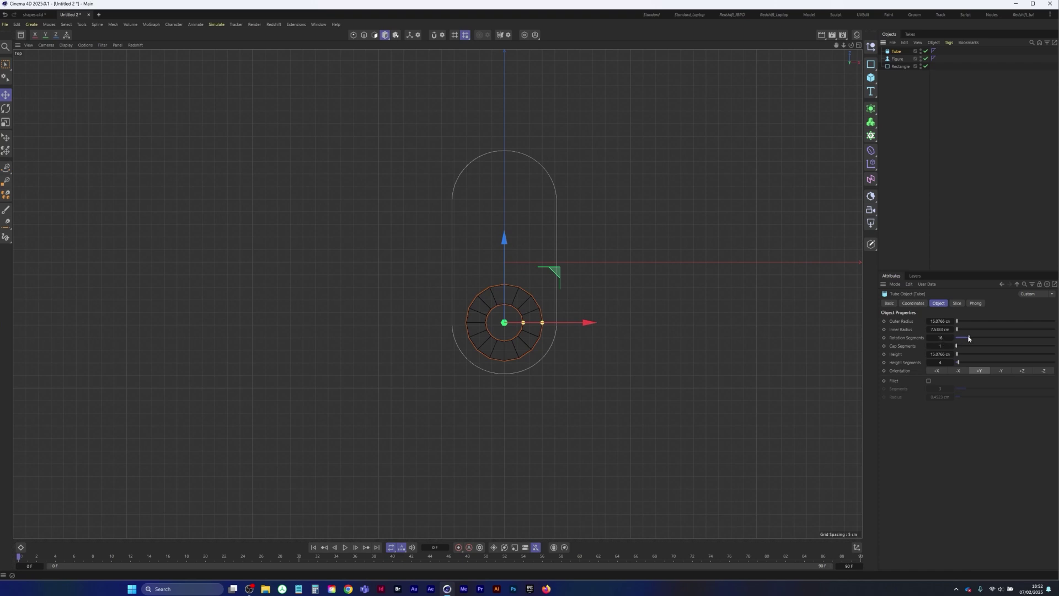
drag(969, 339, 999, 338)
Add a Cylinder and scale it down to slightly smaller than the tube, at the centre of the rounded rectangle.
click(873, 79)
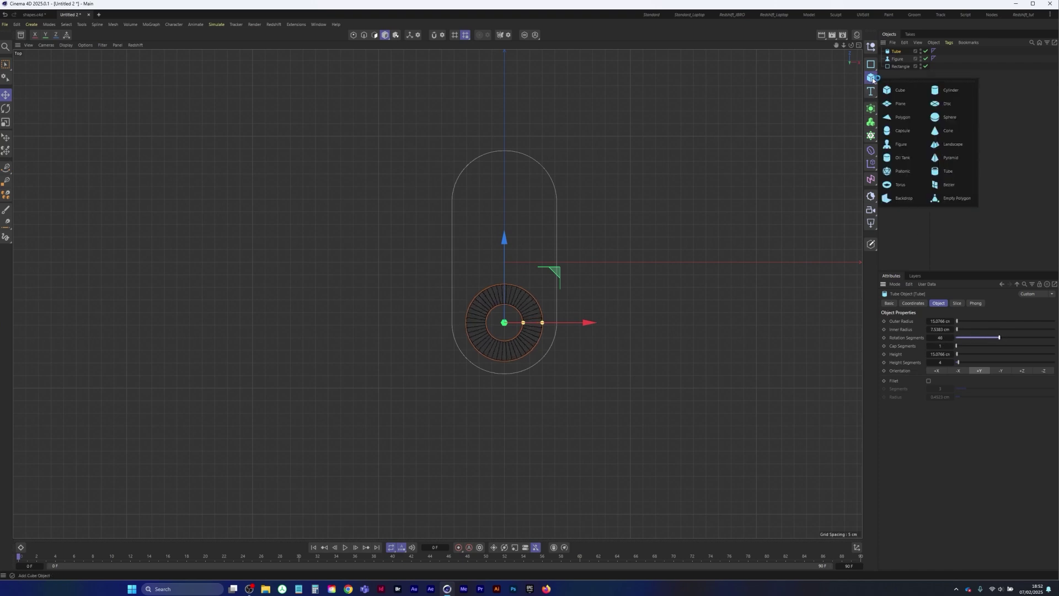
click(938, 94)
key(t)
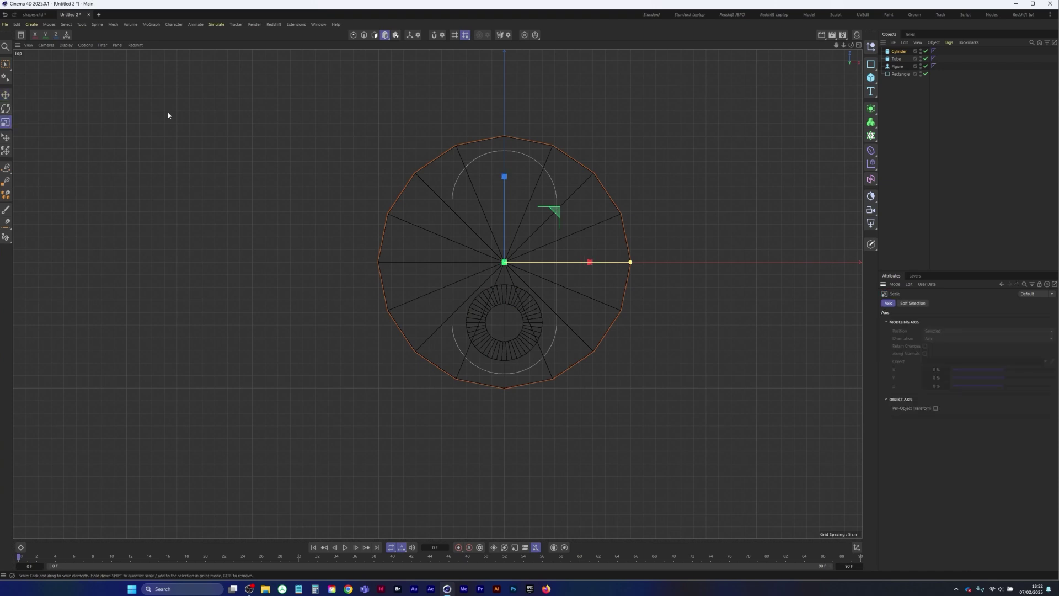
drag(168, 114, 213, 249)
key(9)
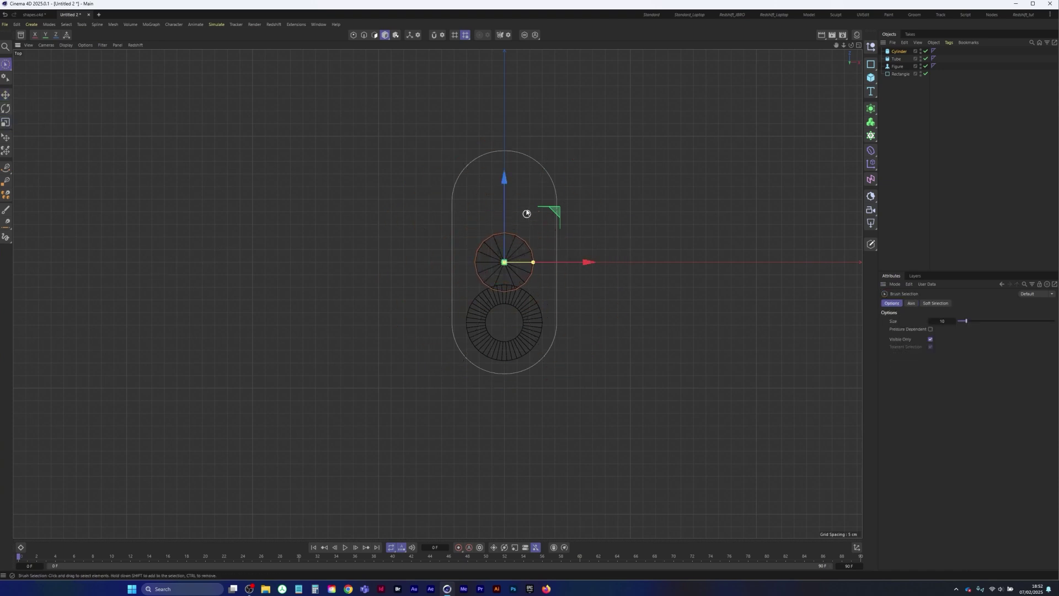
Move the cylinder along Z into the opposite rounded end of the rectangle from the tube and inspect the layout in perspective.
drag(503, 185, 502, 127)
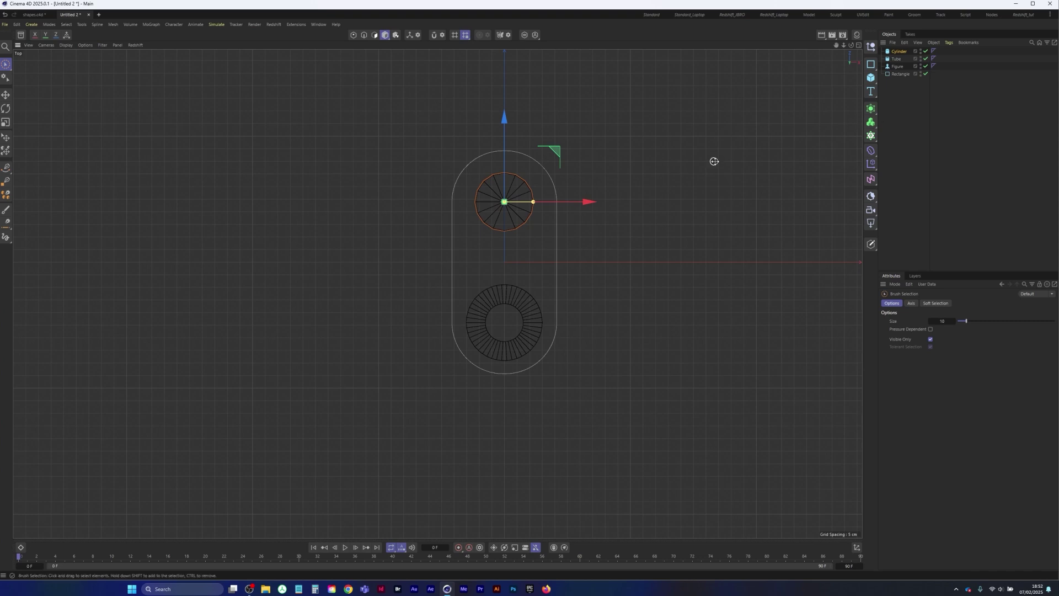
key(0)
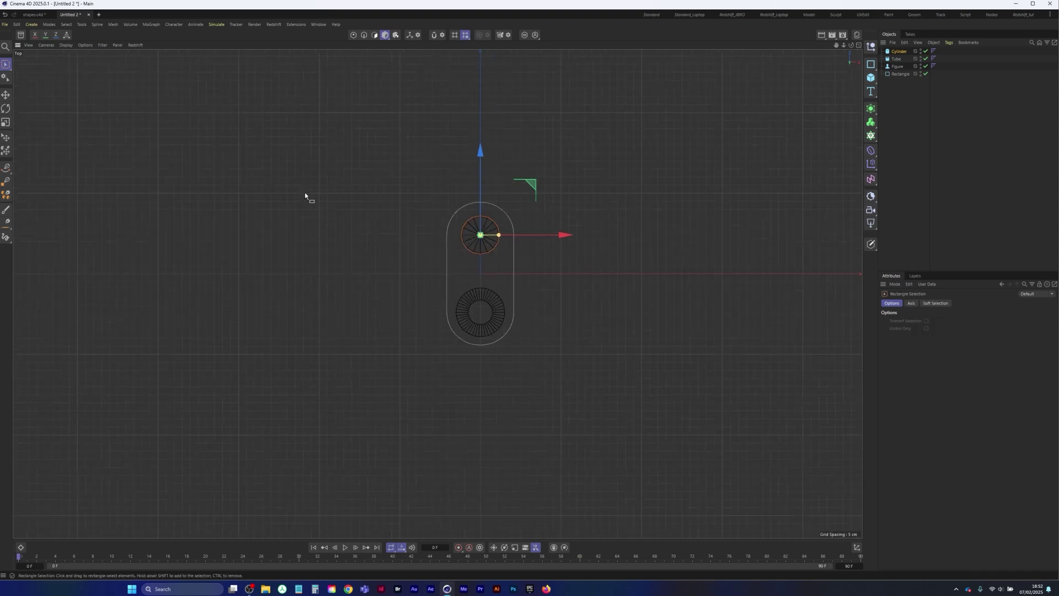
middle_click(305, 192)
middle_click(265, 179)
alt+right_drag(466, 285, 596, 230)
alt+drag(459, 257, 404, 248)
mouse_move(491, 160)
mouse_down()
mouse_move(491, 181)
mouse_move(492, 170)
mouse_up()
alt+drag(465, 240, 478, 257)
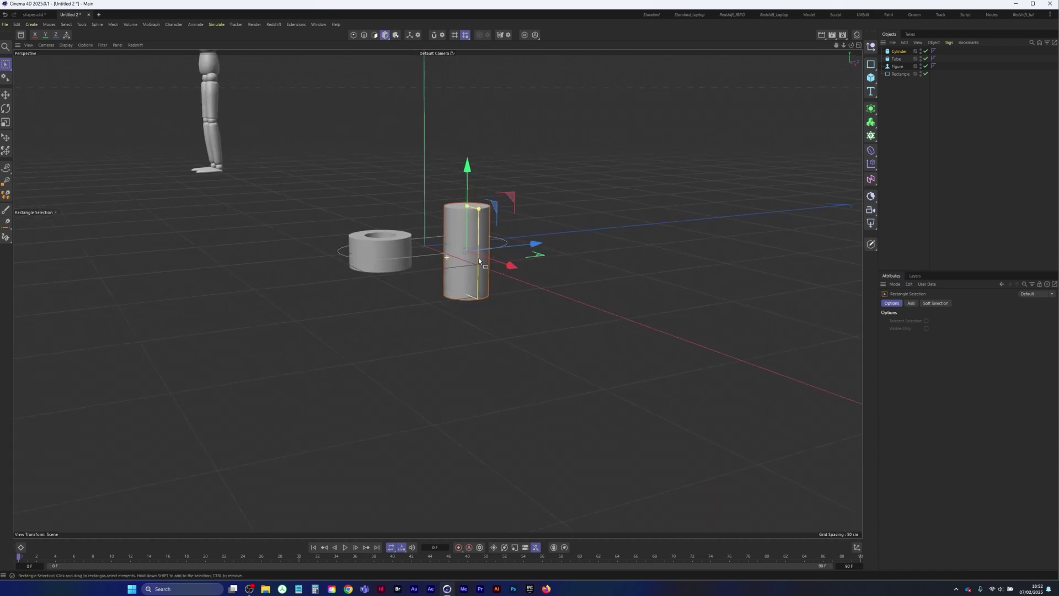
Check the finished reference shape in shapes.c4d and extrude the rounded rectangle into a plate with an offset of 5 cm.
click(347, 236)
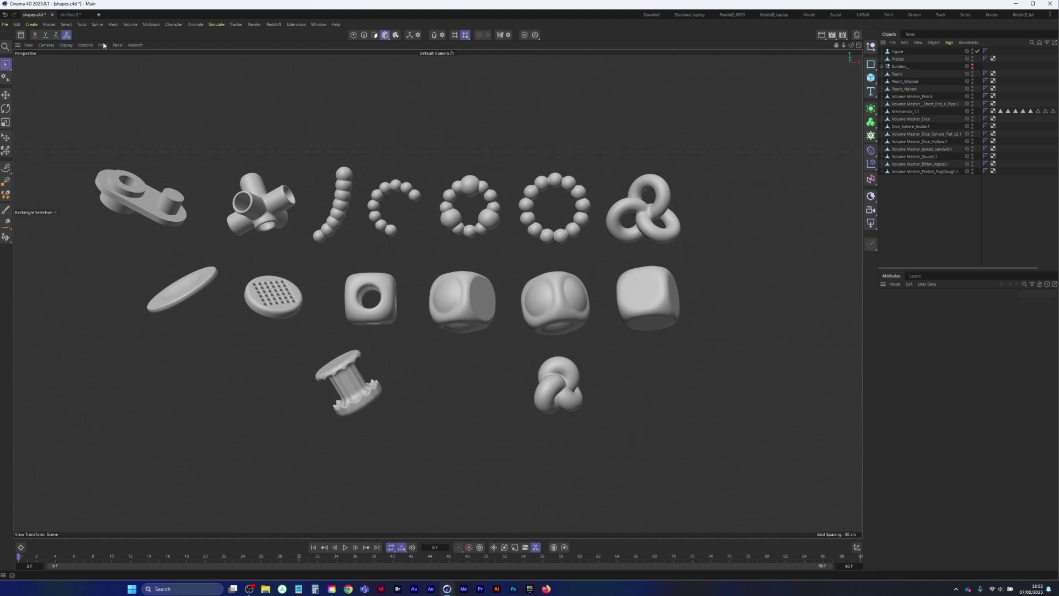
click(72, 15)
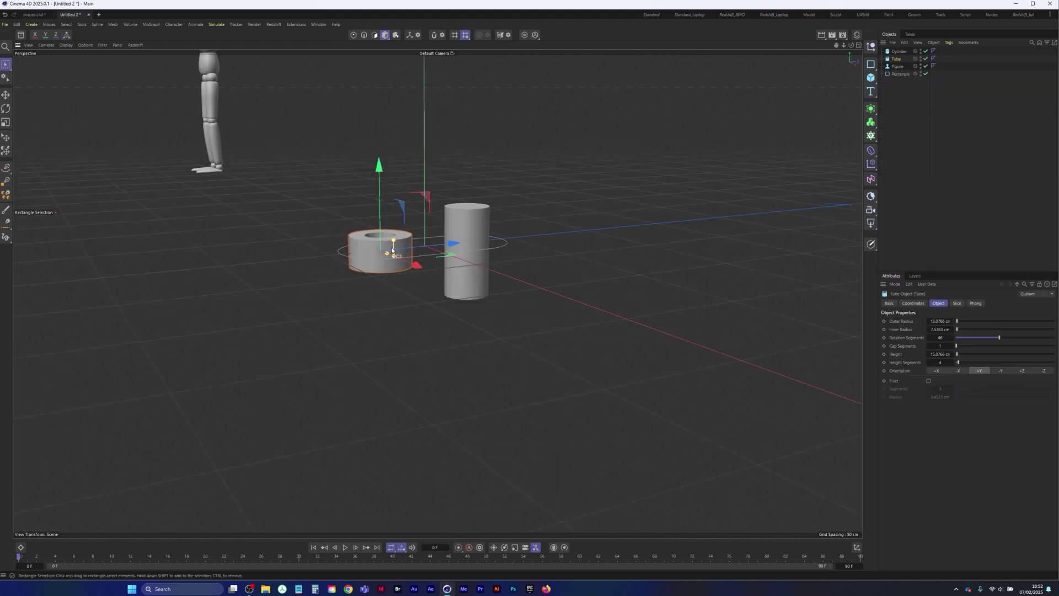
alt+drag(393, 250, 355, 299)
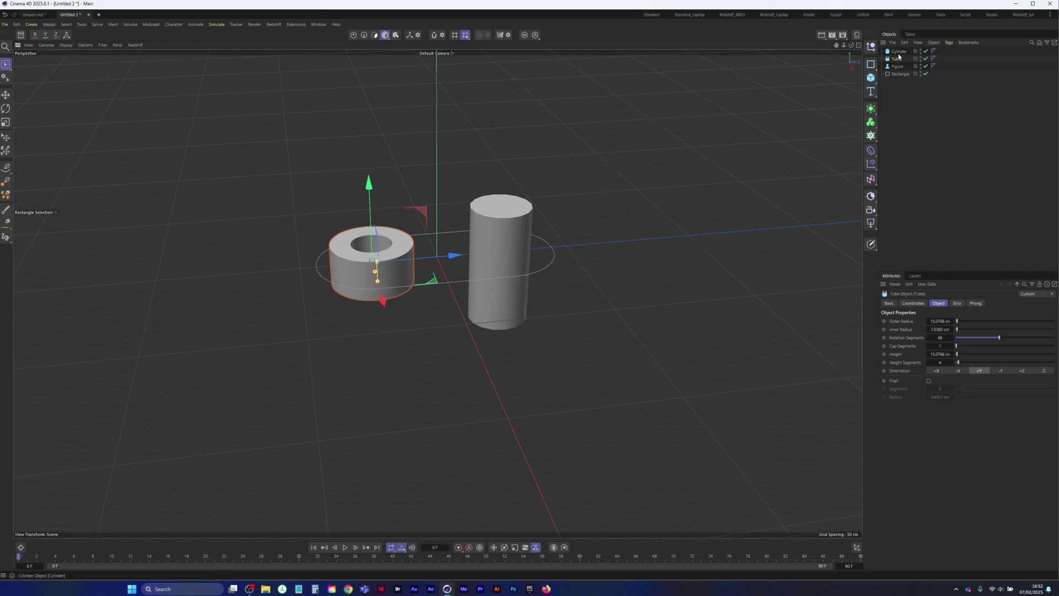
click(899, 73)
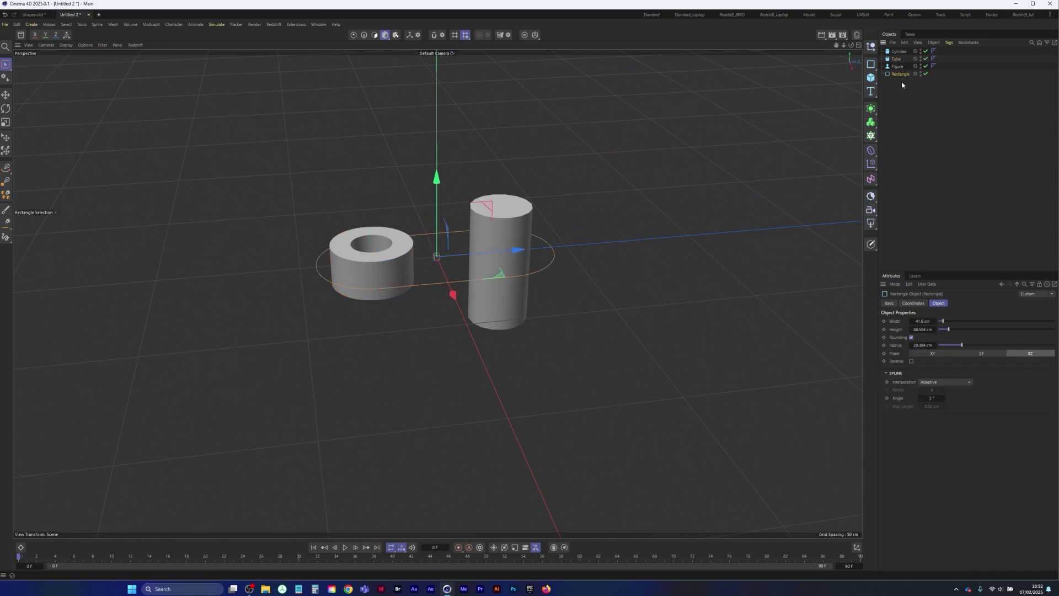
click(872, 114)
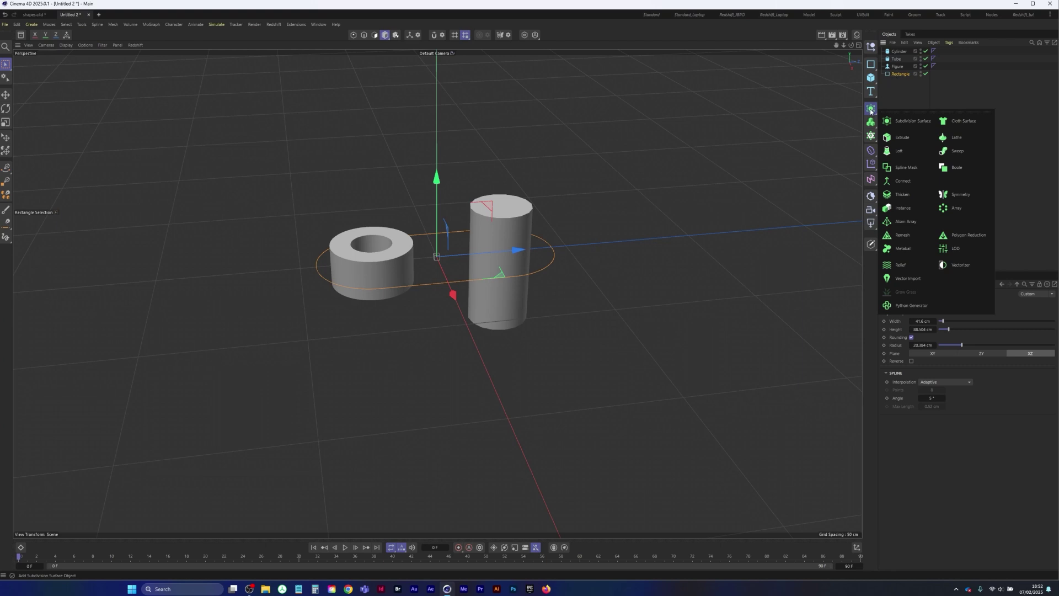
click(904, 137)
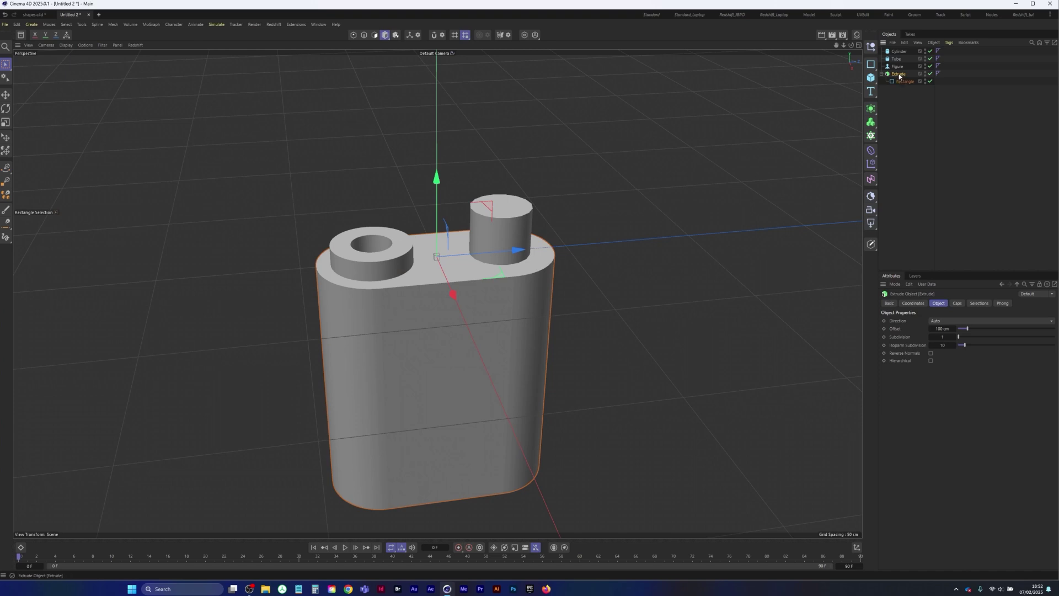
drag(942, 329, 909, 339)
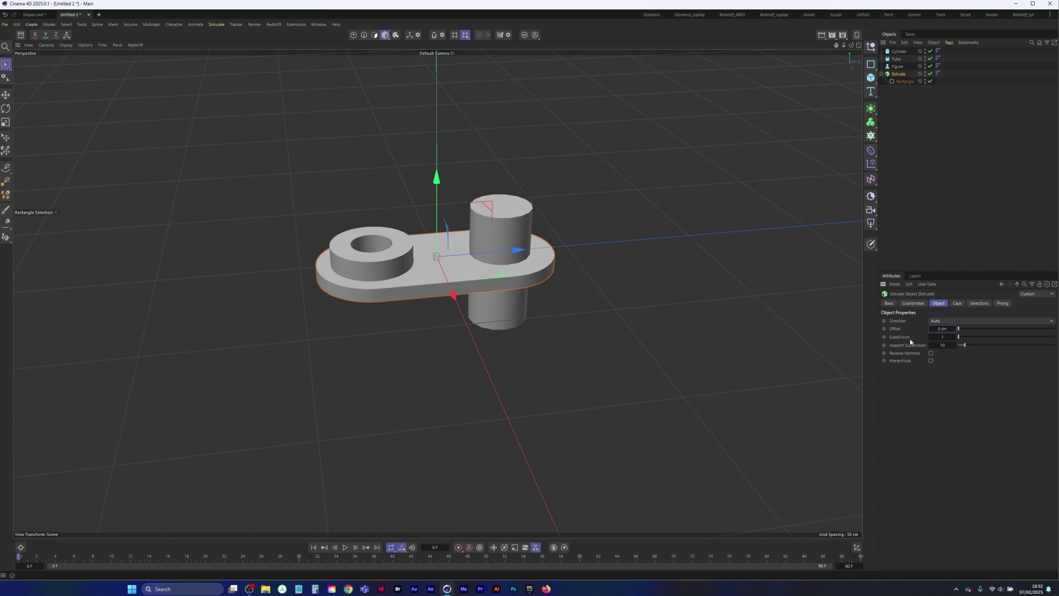
Increase the tube's height to about 21.6 cm and undo the accidental change to its inner radius.
alt+drag(436, 221, 374, 164)
click(372, 193)
key(ctrl+z)
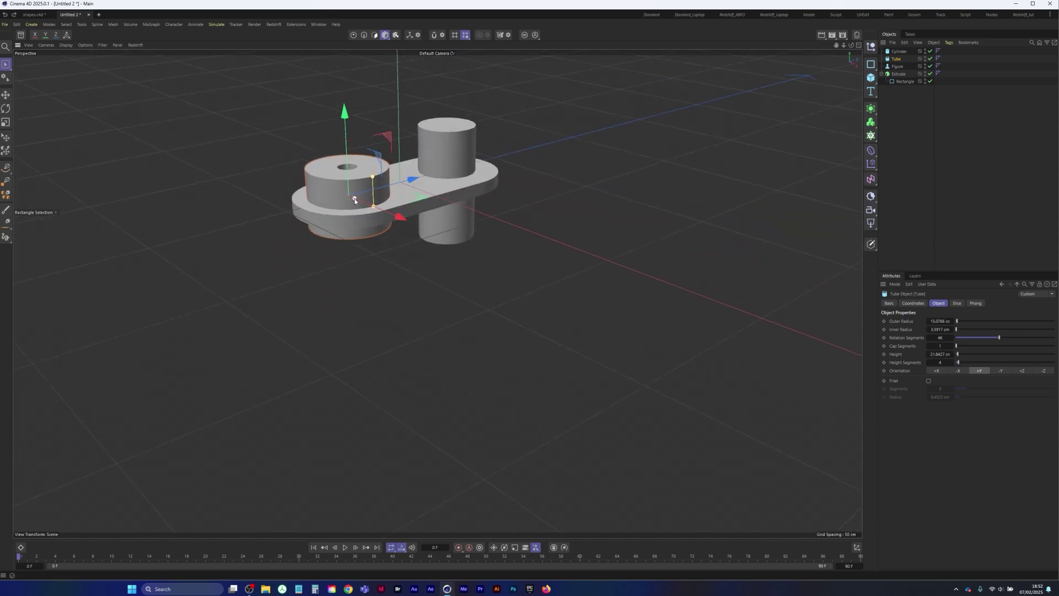
drag(355, 199, 384, 212)
key(ctrl+z)
alt+middle_drag(404, 211, 413, 238)
alt+drag(413, 239, 372, 155)
Adjust the cylinder's vertical position so that it passes through the plate and sticks out on both sides.
click(515, 219)
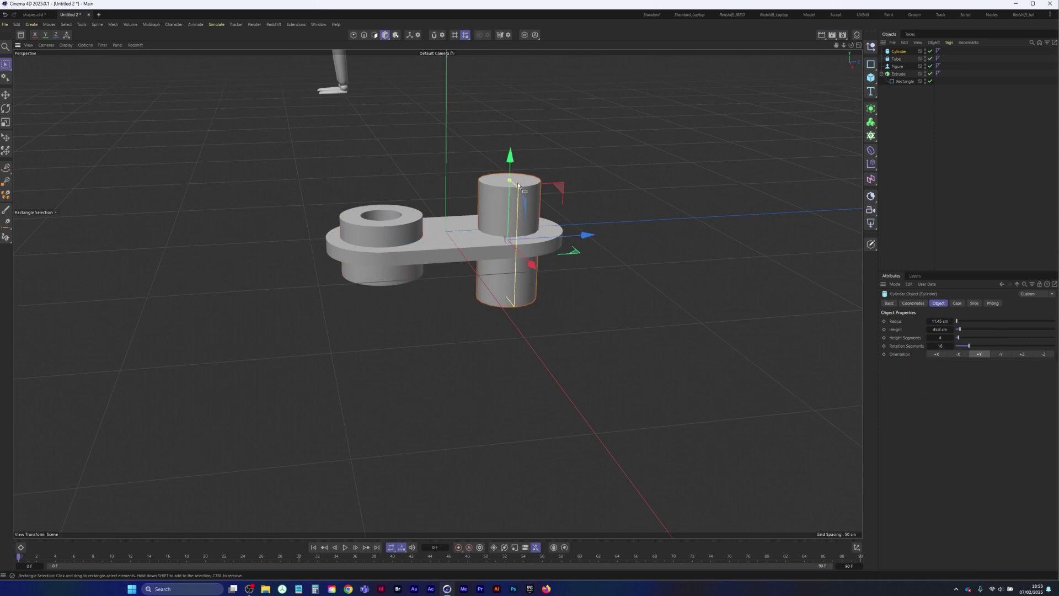
drag(507, 169, 506, 193)
drag(502, 187, 499, 166)
alt+drag(443, 298, 369, 170)
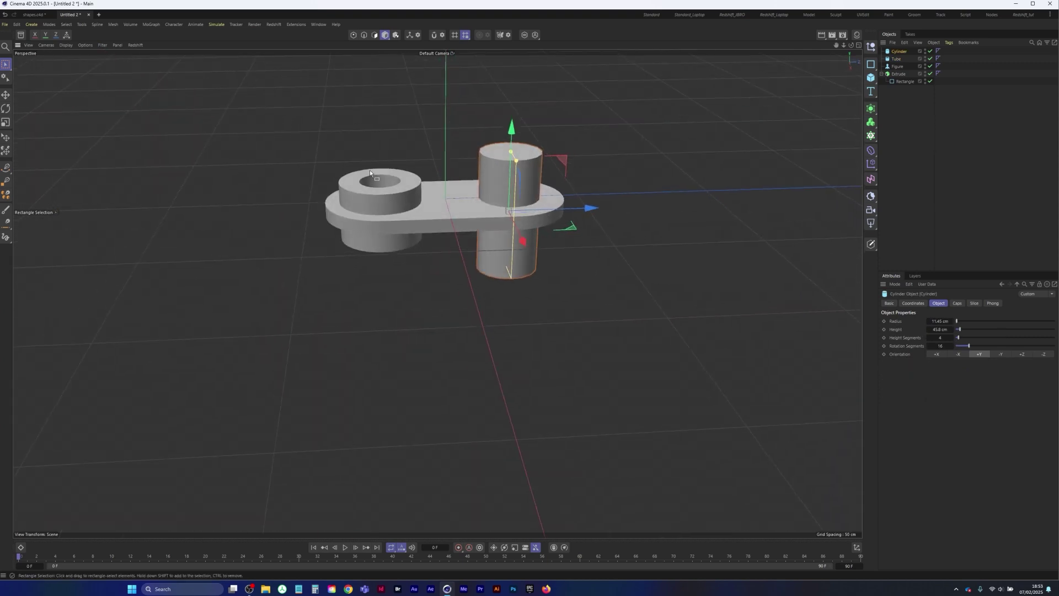
Hide the viewport grid and switch the display to Gouraud shading with lines.
click(102, 44)
click(123, 98)
mouse_move(431, 298)
alt+mouse_down()
mouse_move(465, 287)
mouse_move(439, 326)
mouse_move(451, 310)
alt+mouse_up()
key(t)
key(n)
key(b)
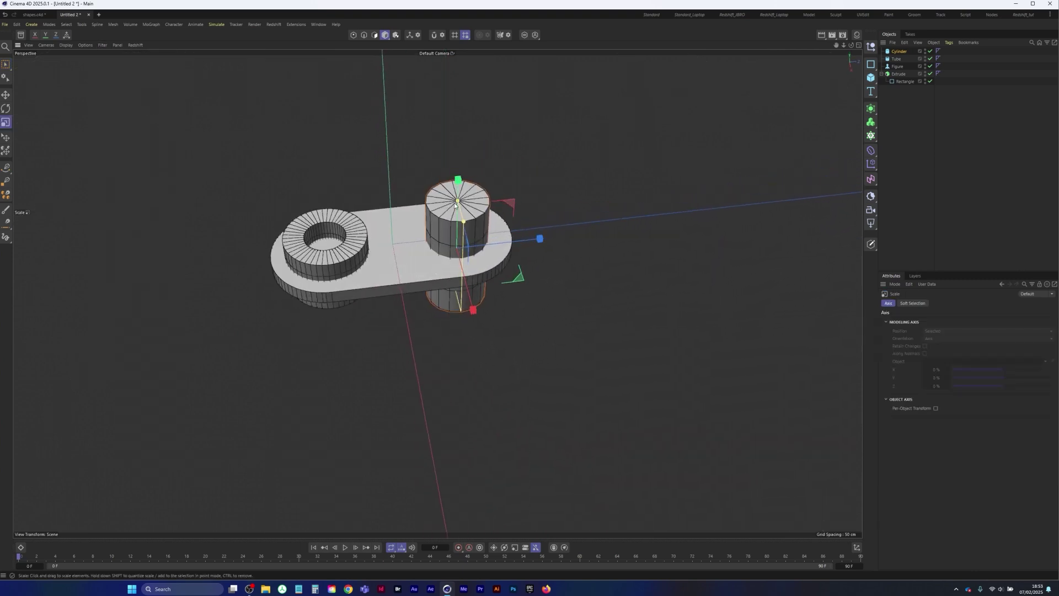
Raise the cylinder's rotation segments to about 42 and turn on the fillet for its caps.
click(899, 51)
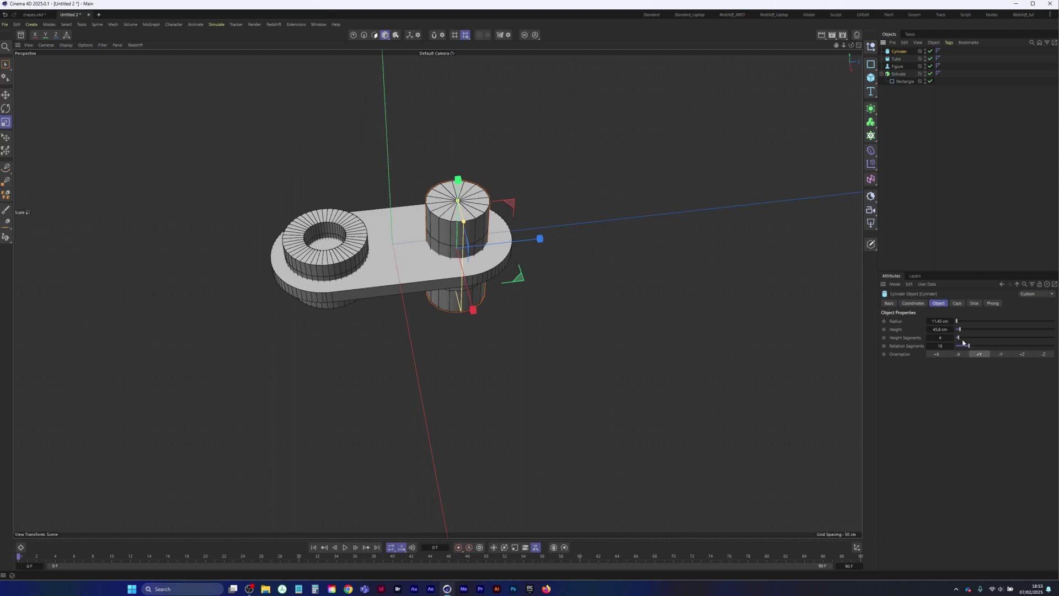
drag(965, 349, 997, 349)
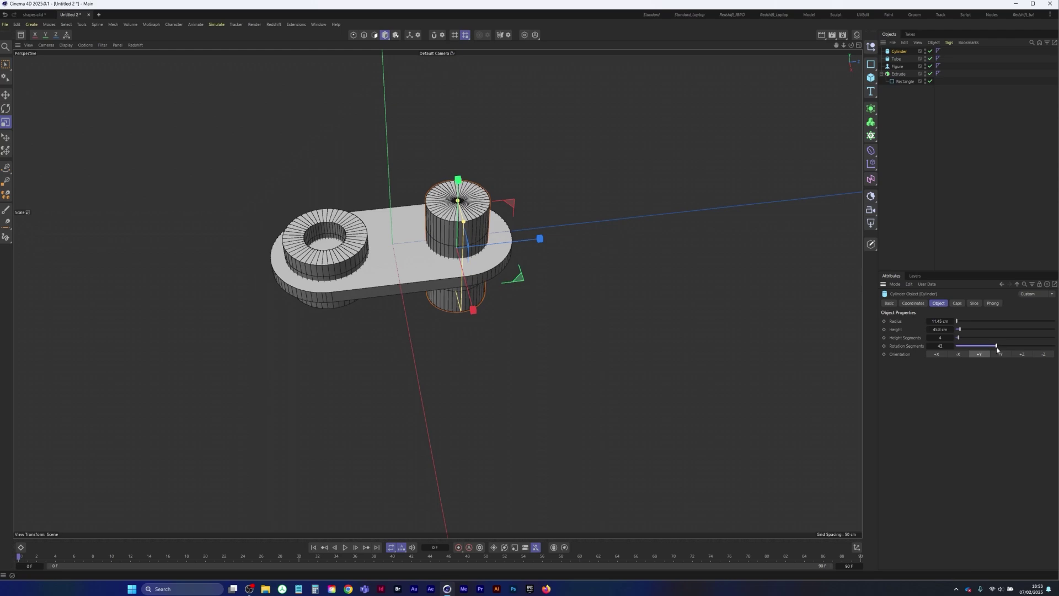
click(955, 306)
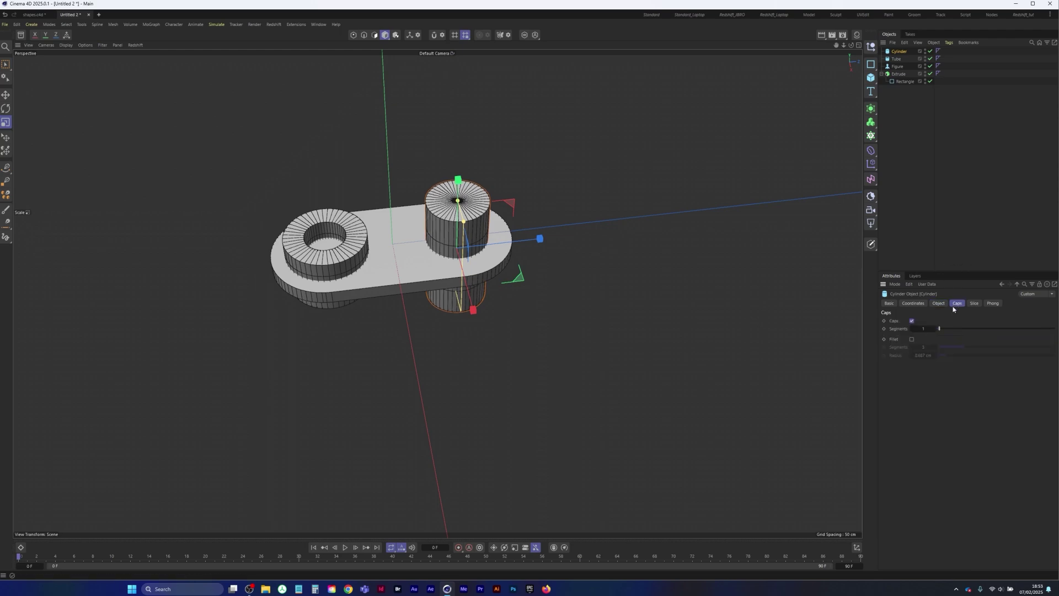
scroll(465, 220, up, 5)
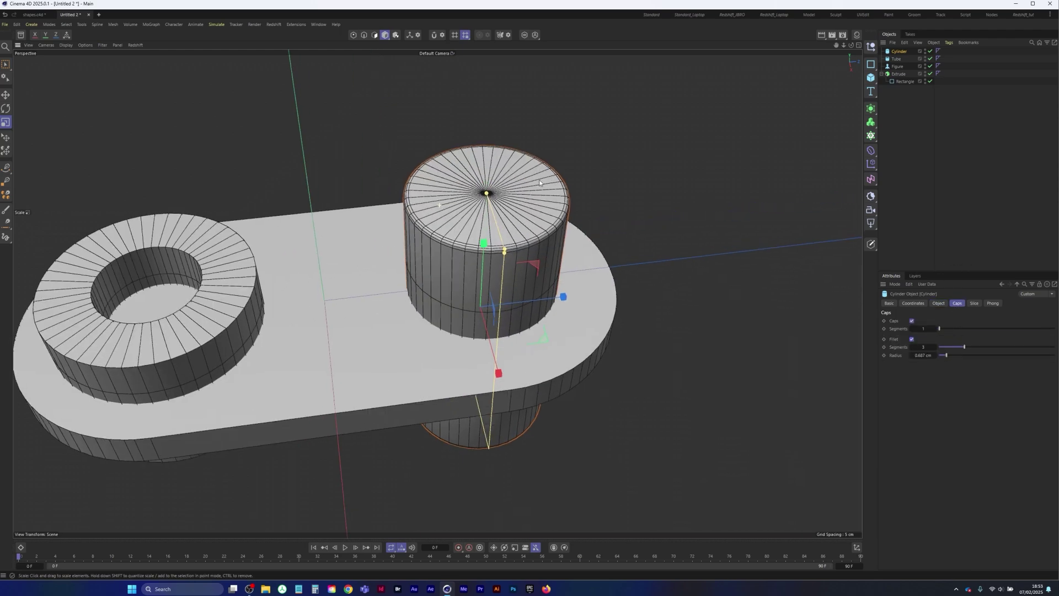
scroll(464, 220, down, 10)
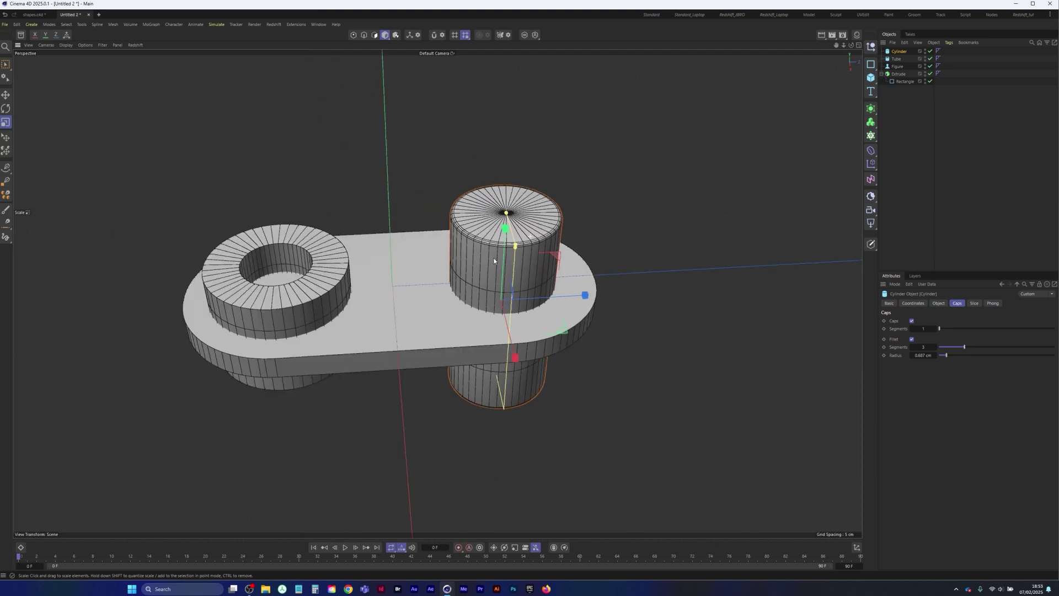
alt+drag(507, 255, 524, 204)
key(space)
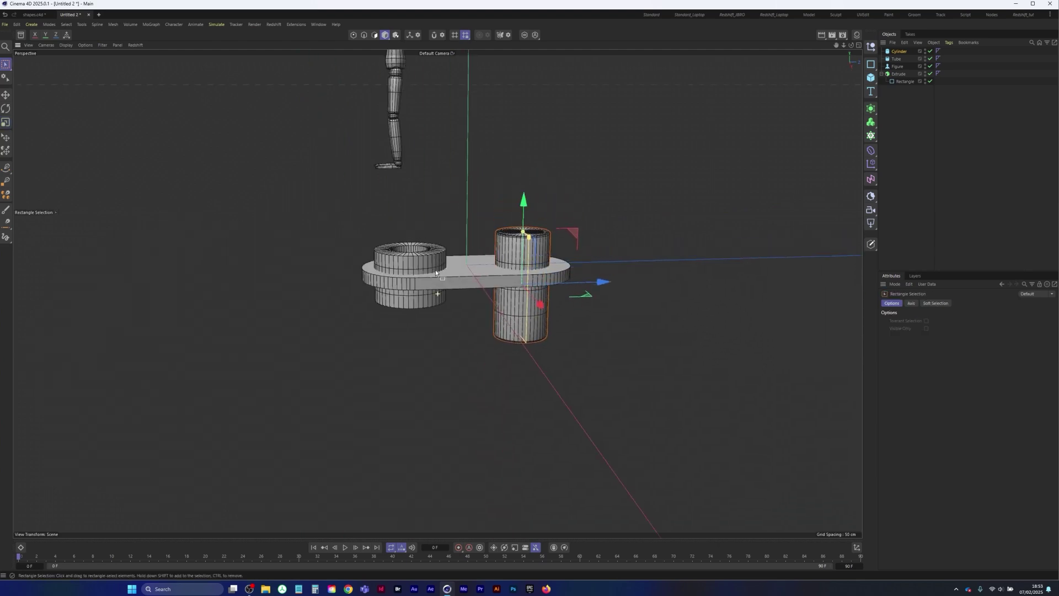
Duplicate the cylinder along Z to the centre of the tube and turn off the copy's cap fillet.
alt+drag(435, 281, 395, 357)
scroll(451, 248, up, 5)
alt+middle_drag(450, 248, 448, 258)
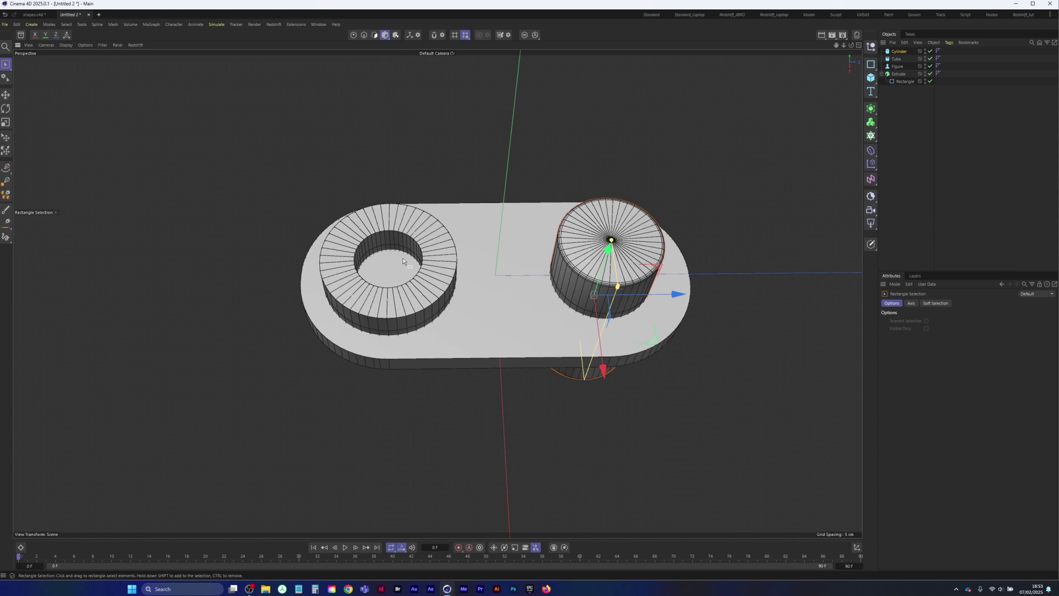
click(899, 51)
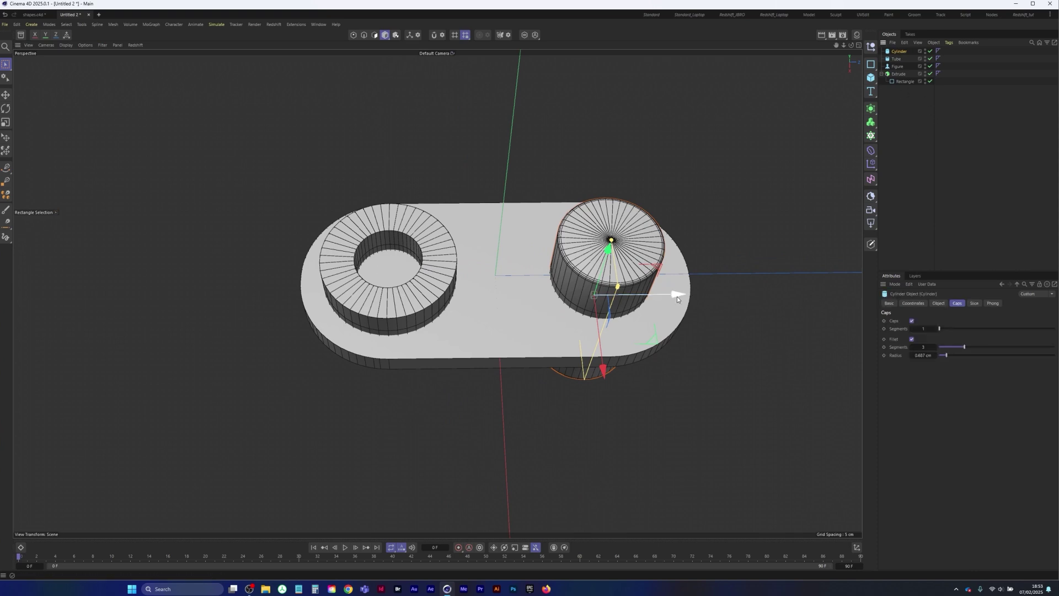
ctrl+drag(677, 294, 481, 310)
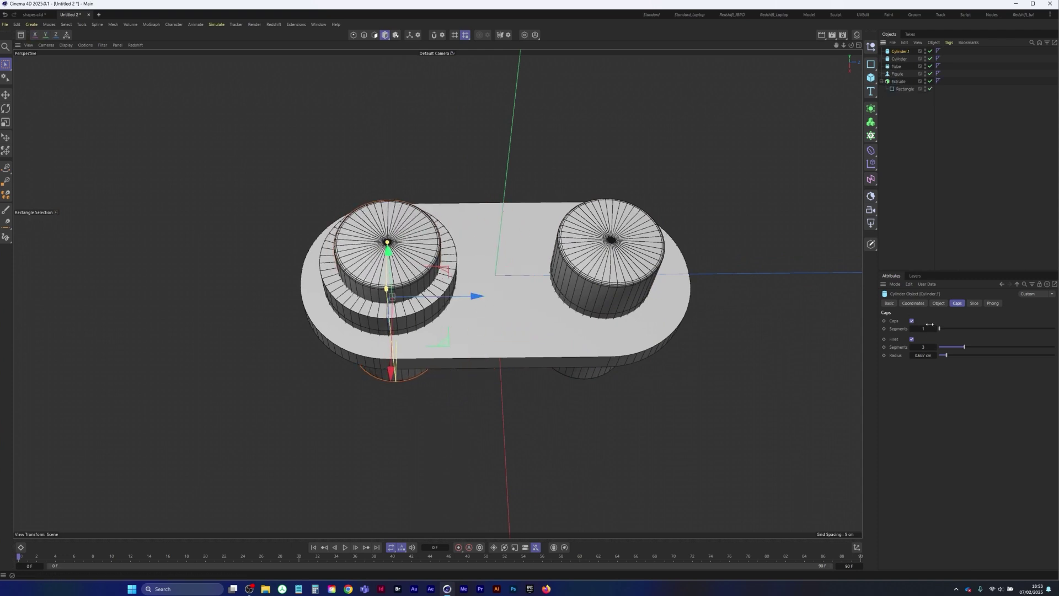
click(911, 339)
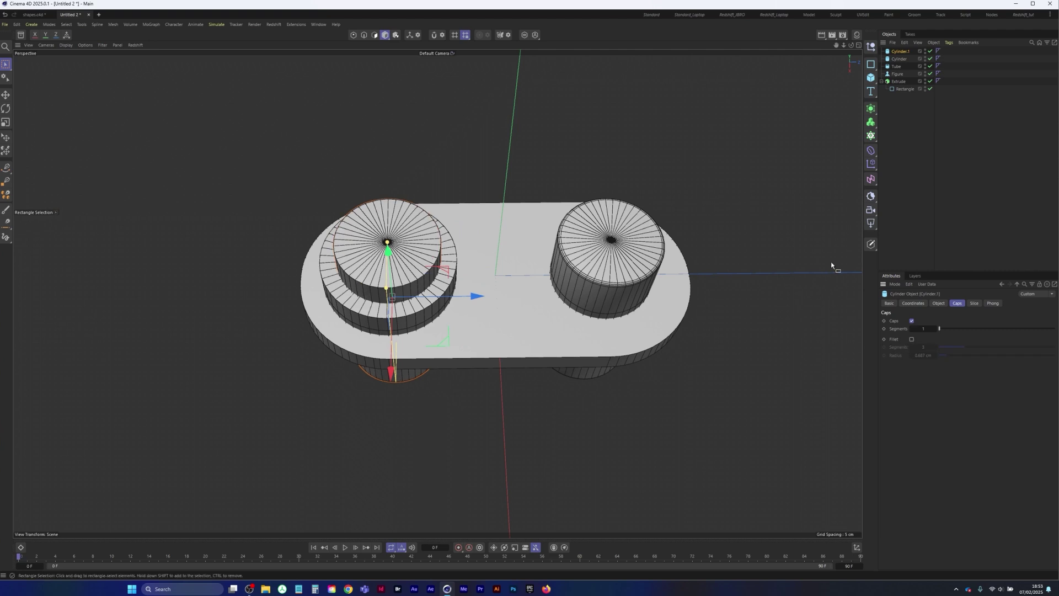
Place the cylinder copy below the extrude in the hierarchy and convert the extrude with its rectangle into one editable polygon object.
drag(900, 67, 897, 106)
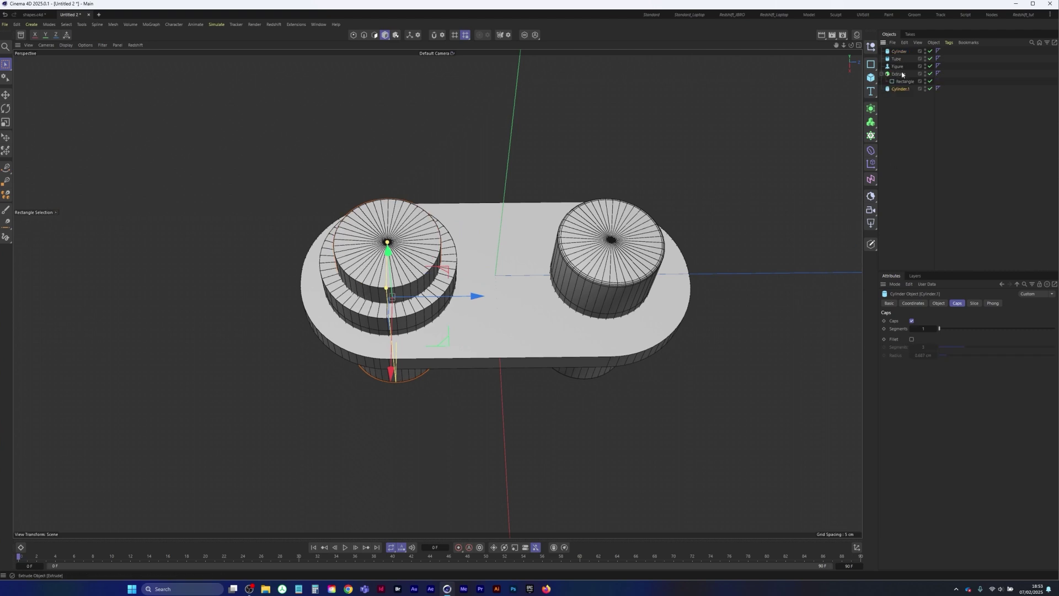
click(898, 74)
ctrl+click(900, 78)
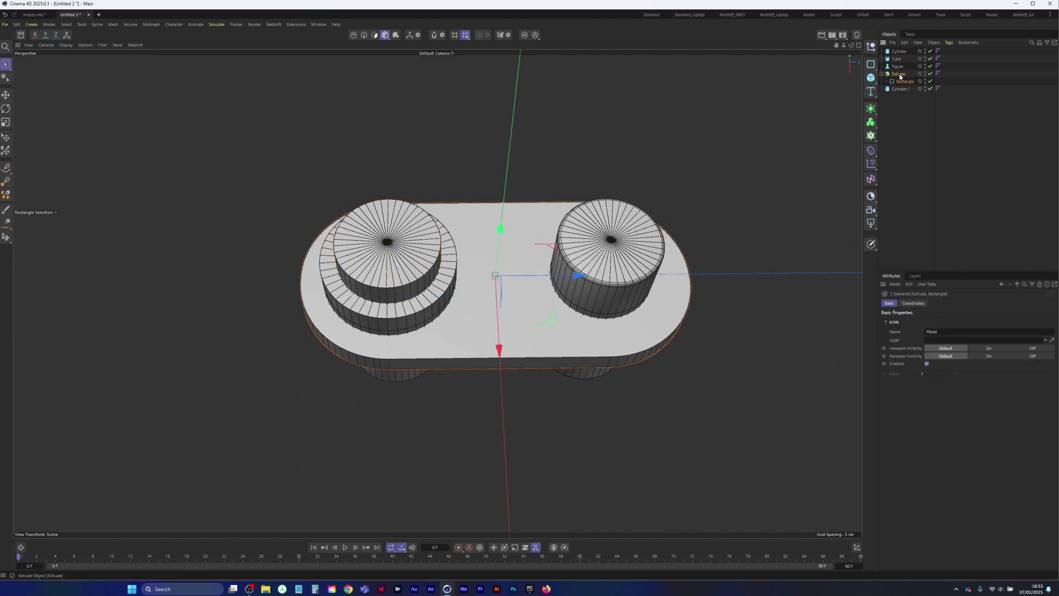
right_click(900, 76)
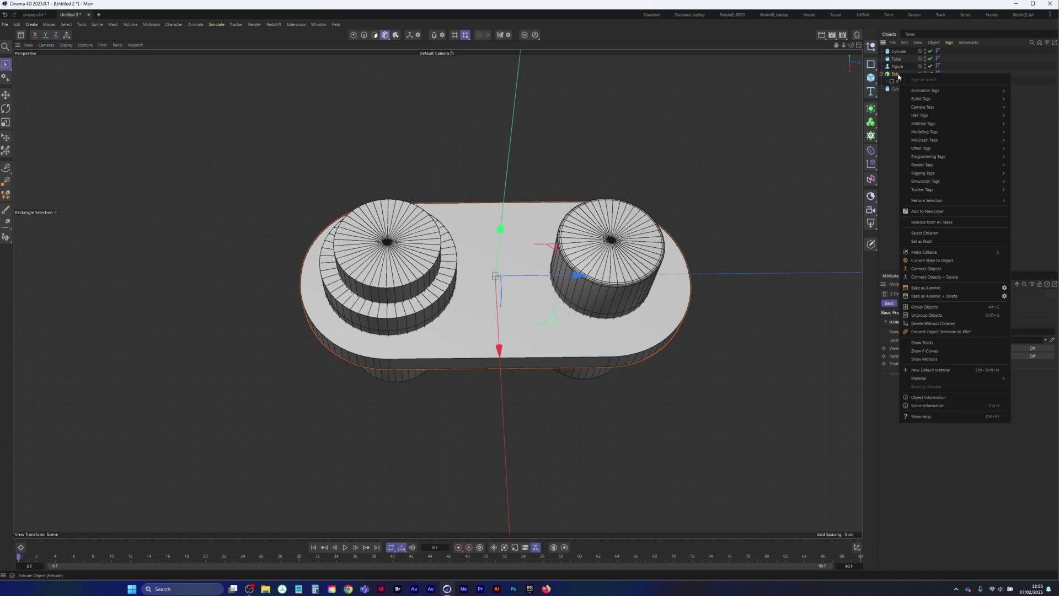
key(c)
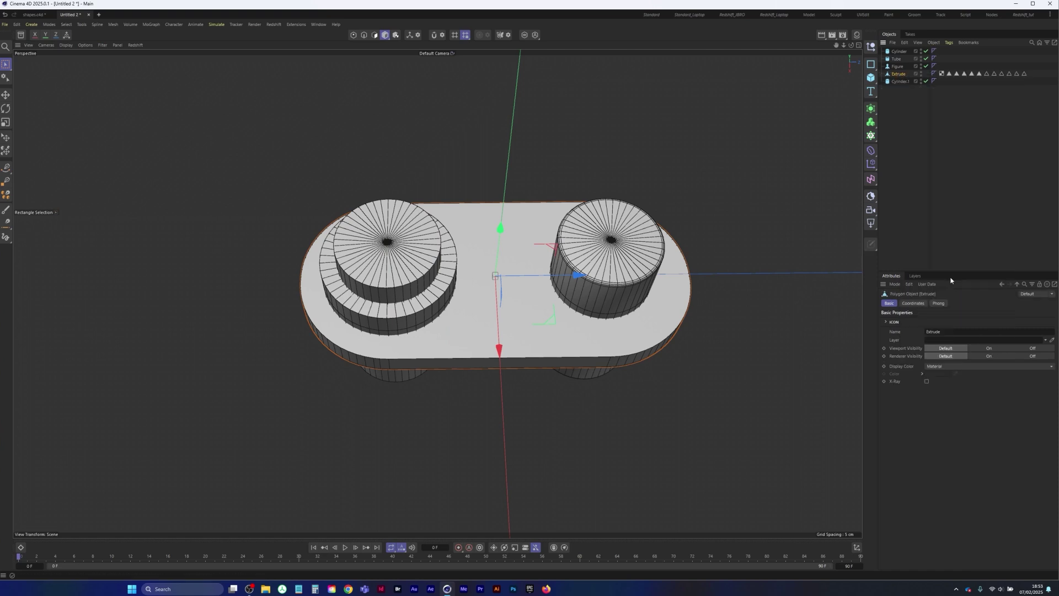
Add a Boole set to A subtract B that cuts the cylinder copy out of the plate, opening the hole through the tube.
click(872, 110)
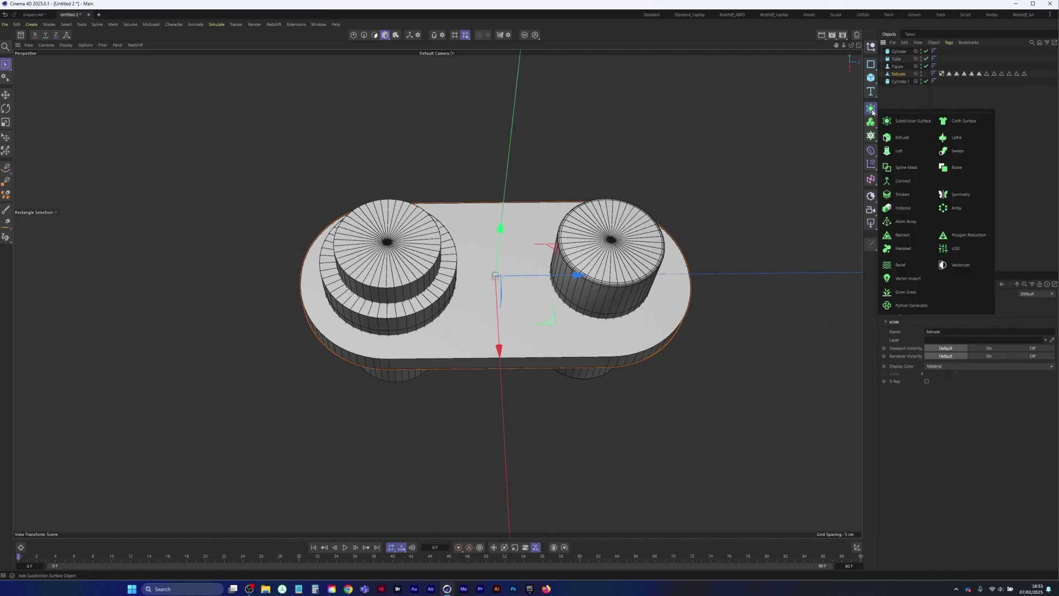
click(961, 171)
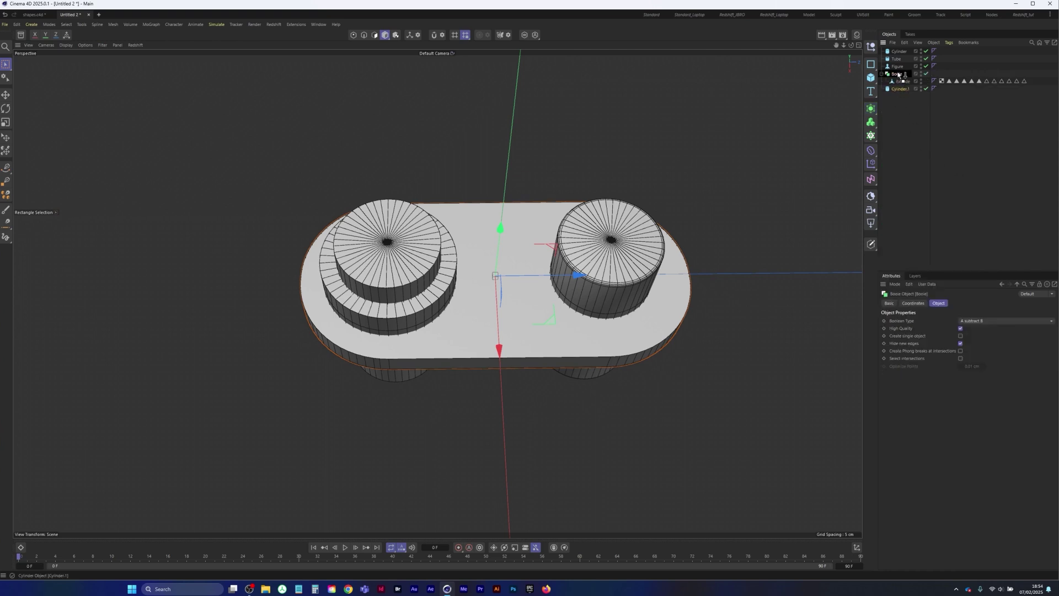
drag(899, 75, 901, 76)
alt+middle_drag(392, 291, 430, 263)
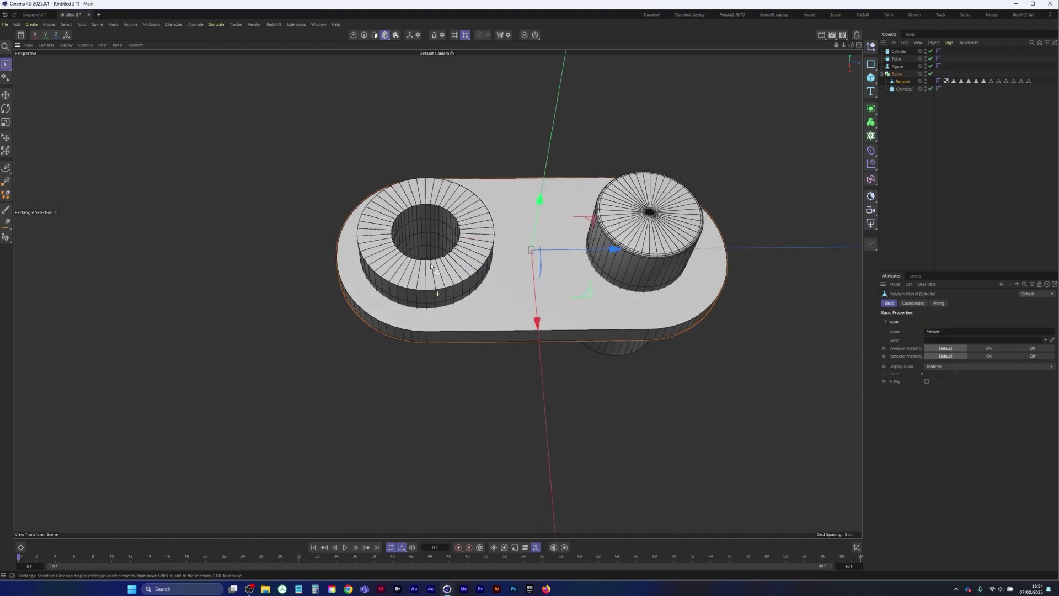
alt+drag(429, 262, 472, 217)
Raise the remaining cylinder along Y so that it projects further above the plate.
scroll(485, 270, down, 5)
alt+drag(490, 276, 482, 325)
click(482, 324)
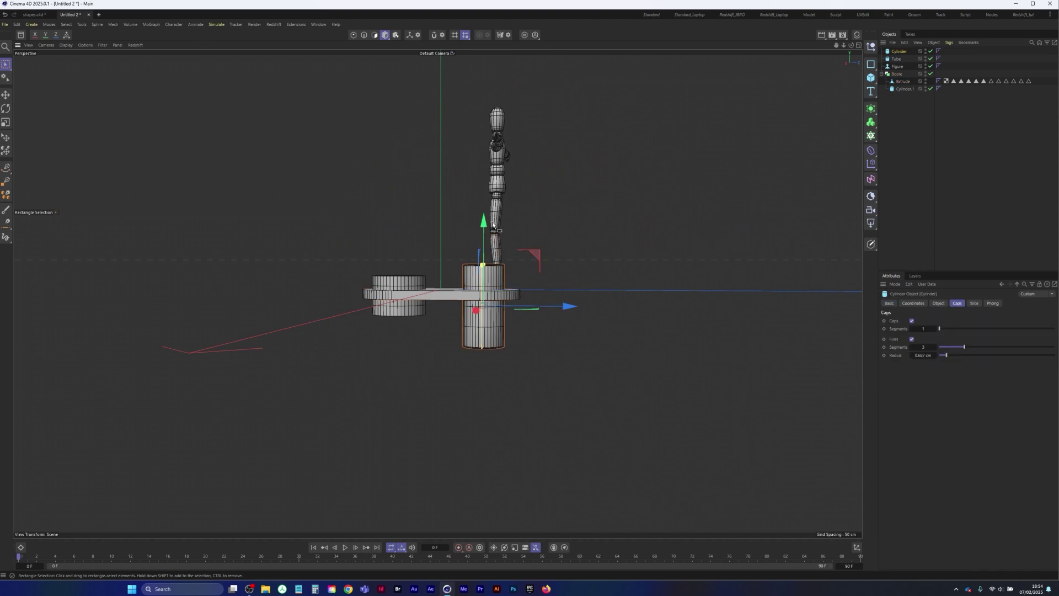
drag(484, 226, 481, 209)
click(391, 265)
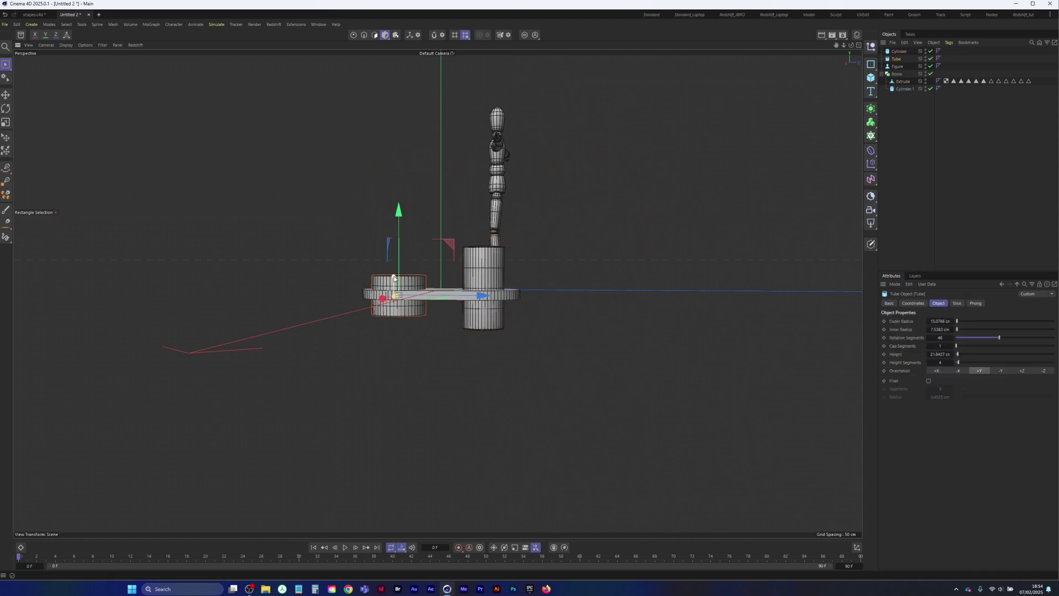
mouse_move(391, 266)
mouse_down()
mouse_move(392, 277)
mouse_move(393, 266)
mouse_up()
key(ctrl+z)
key(ctrl+z)
Lower the cylinder slightly along Y within the plate and review the whole assembly from a distance.
click(487, 253)
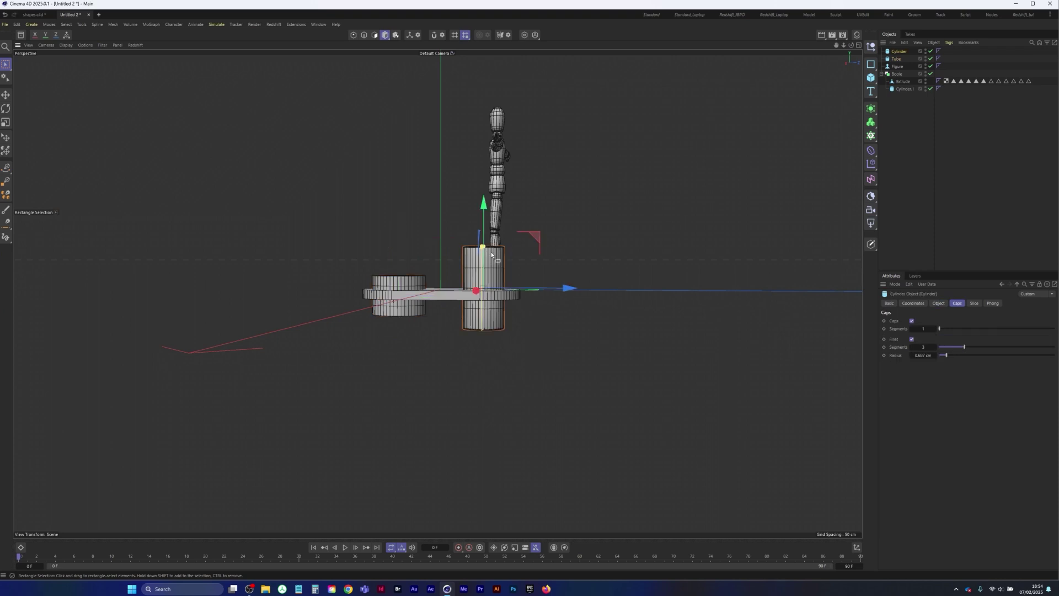
drag(485, 210, 485, 224)
alt+drag(478, 326, 495, 374)
drag(471, 280, 472, 285)
alt+right_drag(461, 327, 384, 336)
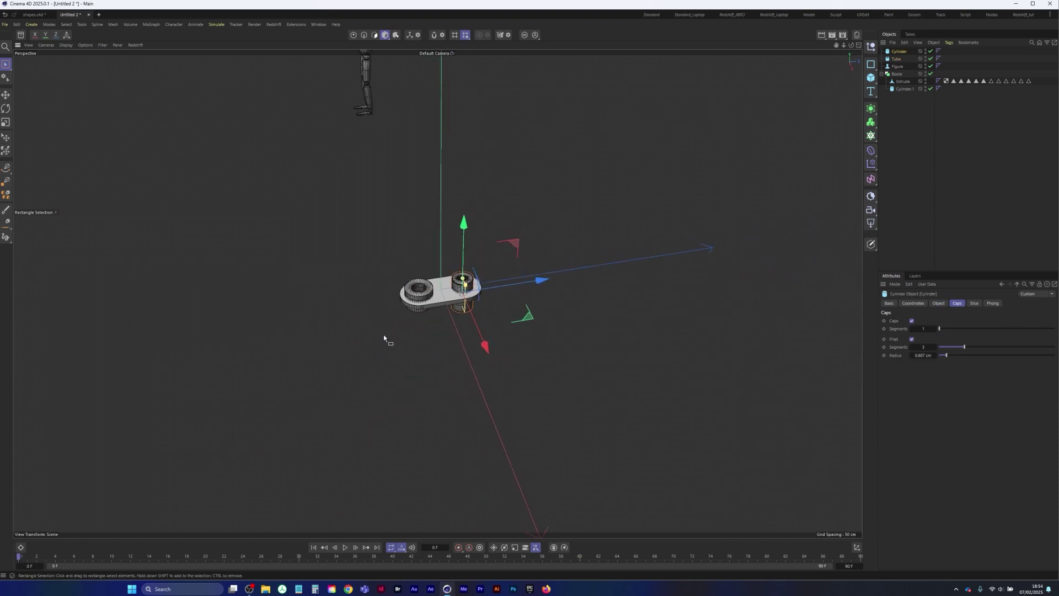
Select every object except the figure and move the whole plate assembly along the Z axis, away from the scene origin.
drag(894, 121, 910, 48)
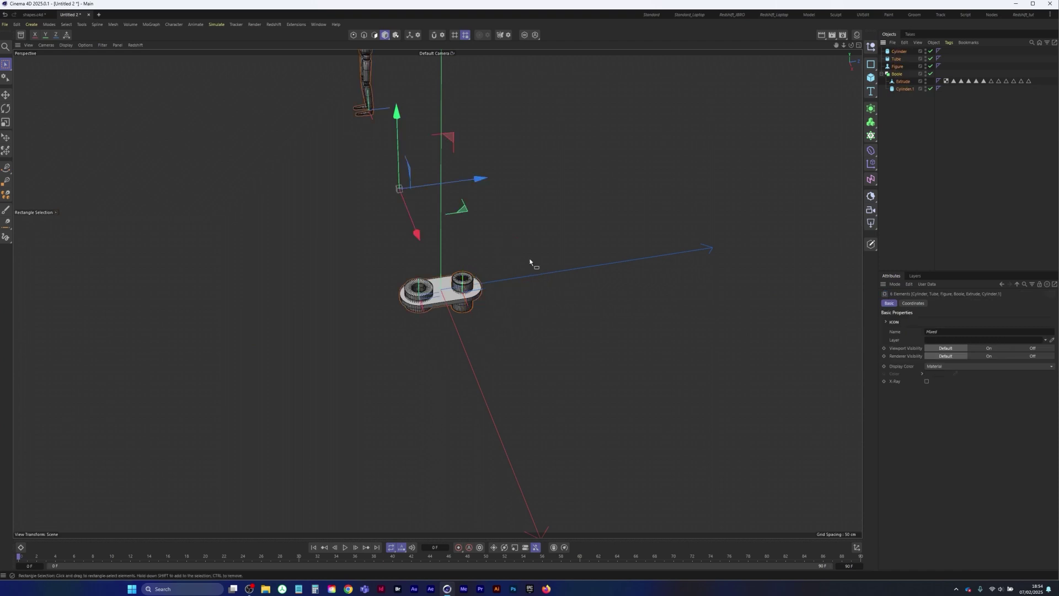
alt+right_drag(507, 263, 442, 290)
alt+middle_drag(442, 290, 456, 280)
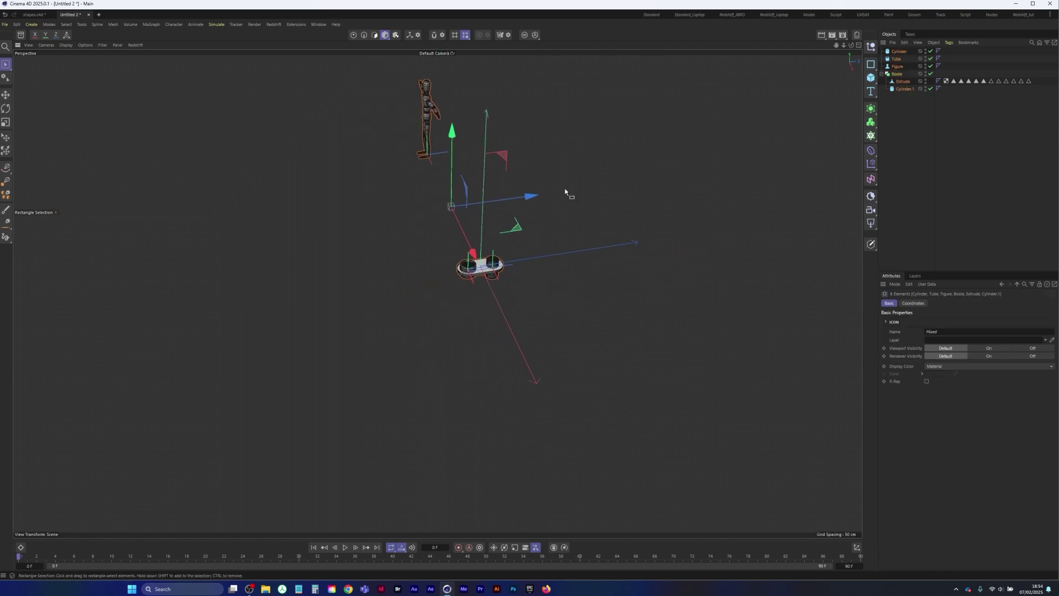
ctrl+click(898, 66)
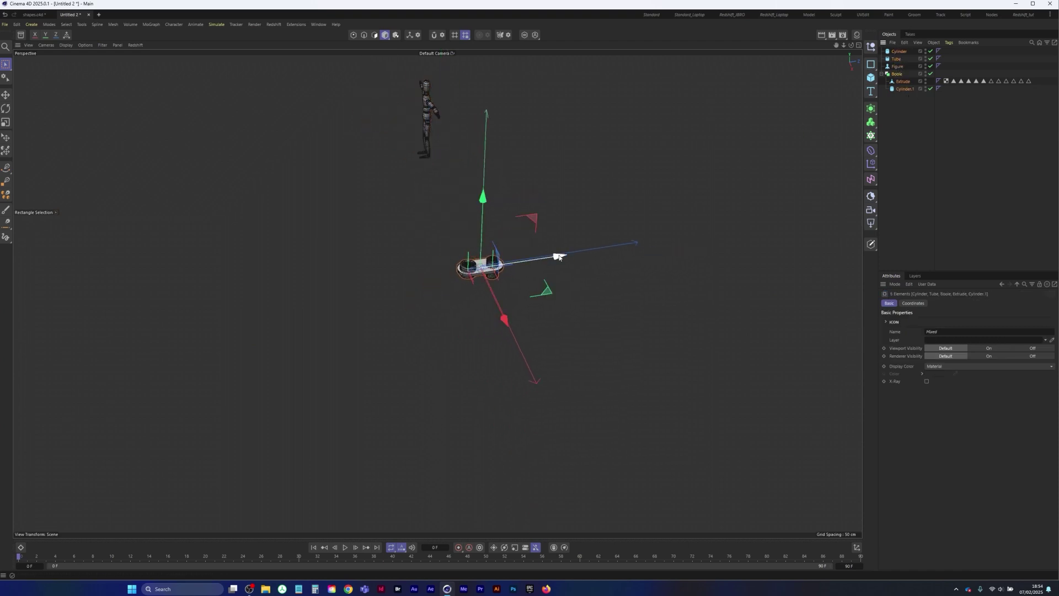
drag(559, 256, 614, 256)
key(o)
scroll(227, 313, down, 2)
alt+middle_drag(614, 256, 538, 266)
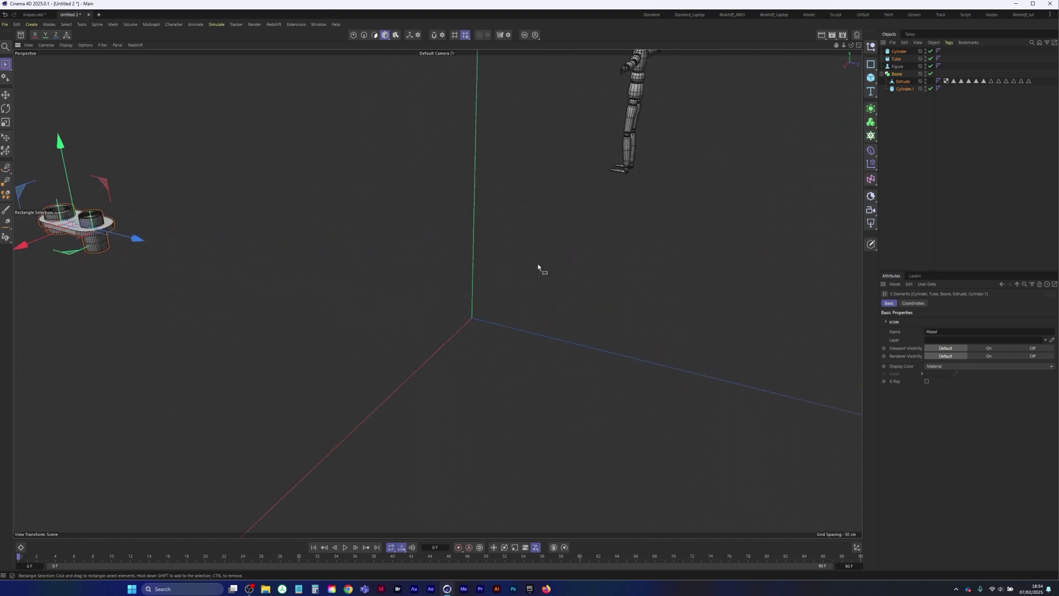
scroll(536, 263, down, 2)
Examine the pipe-cross shape in the shapes.c4d scene as a reference and return to the untitled scene.
click(33, 16)
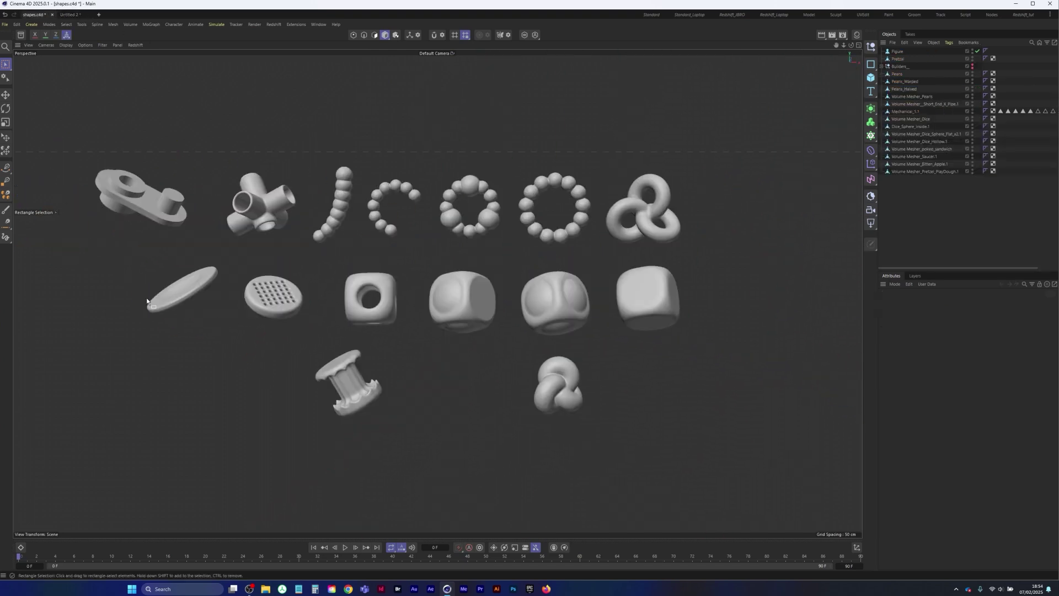
drag(221, 175, 320, 251)
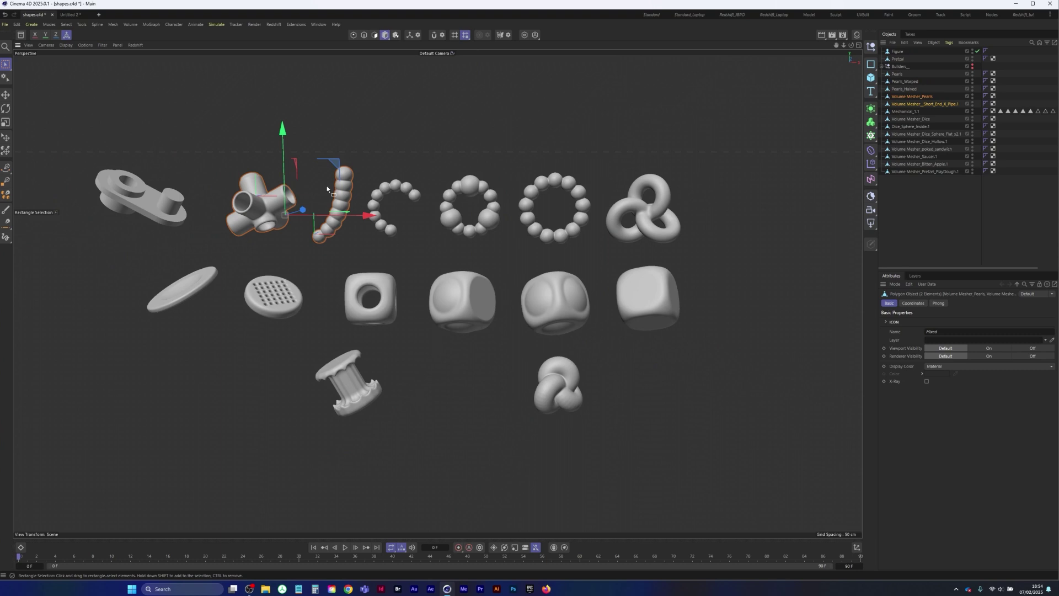
click(71, 15)
click(901, 97)
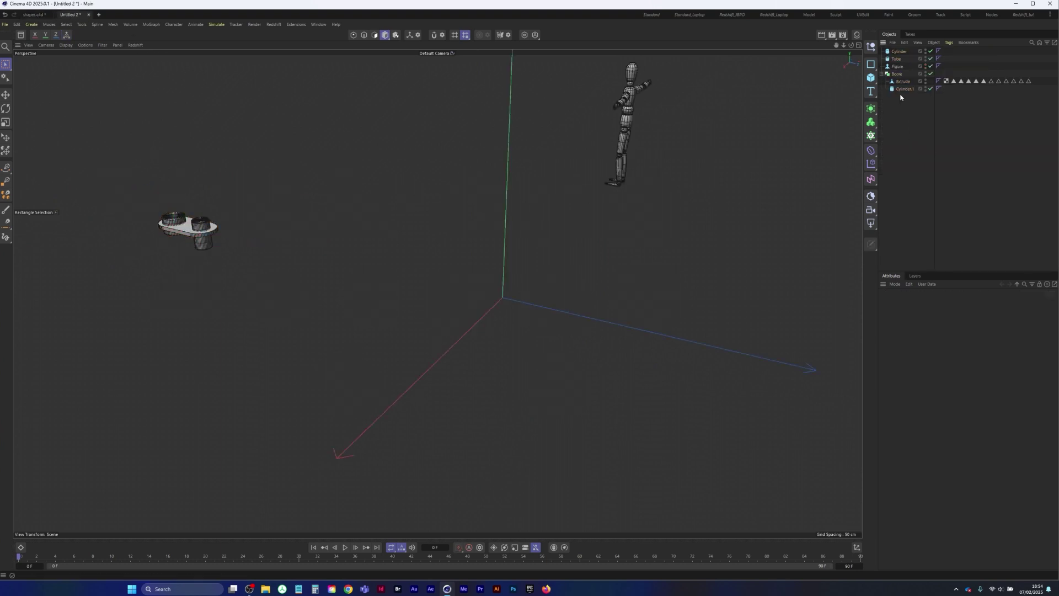
Add a tube with a thin wall, scale it down uniformly to about 14.2 cm outer radius and stretch its height to about 59 cm.
click(871, 79)
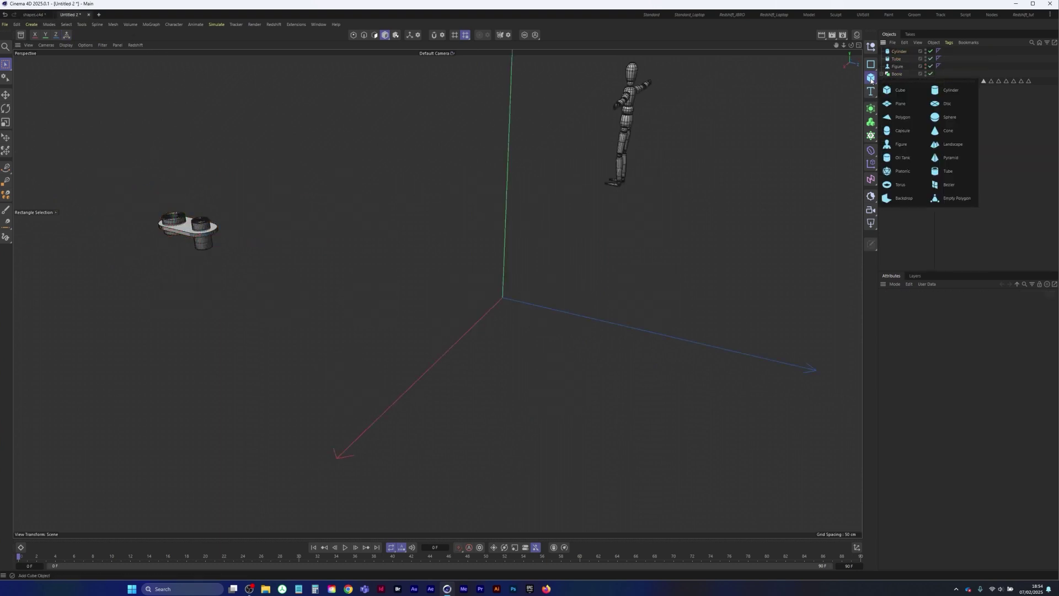
click(948, 171)
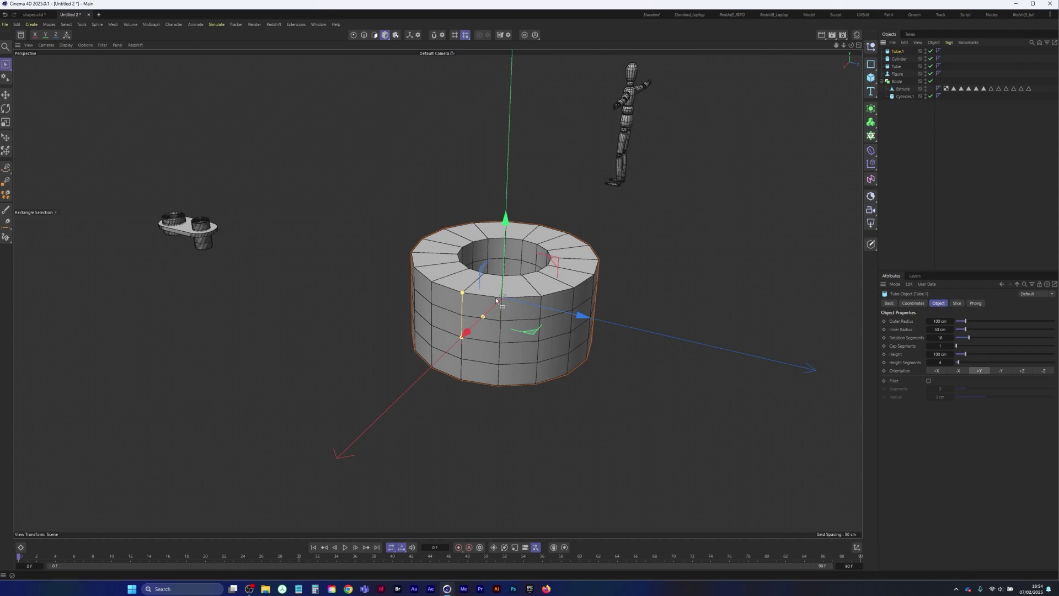
drag(483, 316, 468, 332)
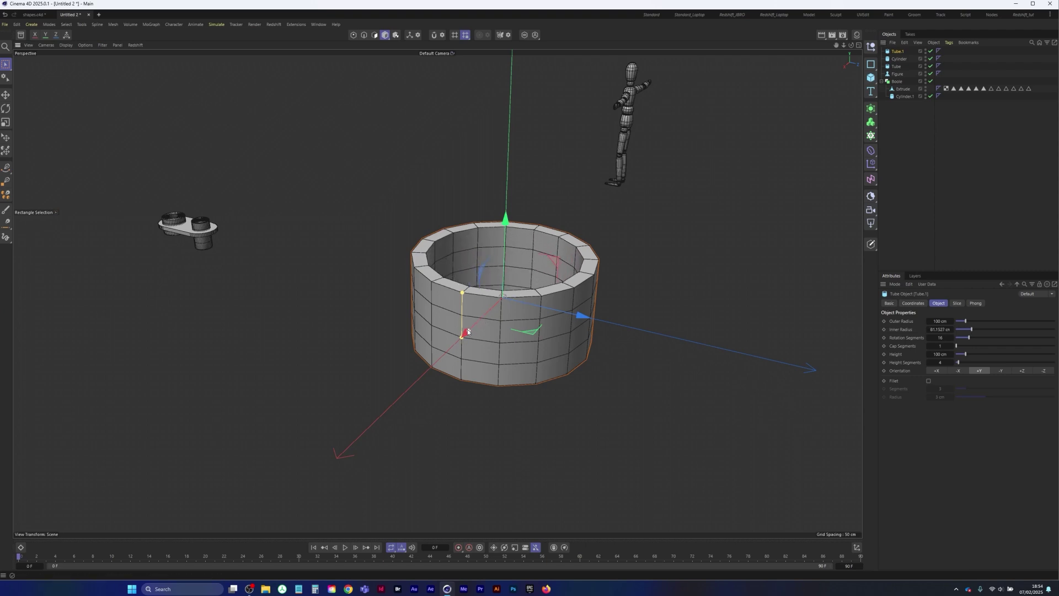
key(t)
drag(221, 298, 189, 304)
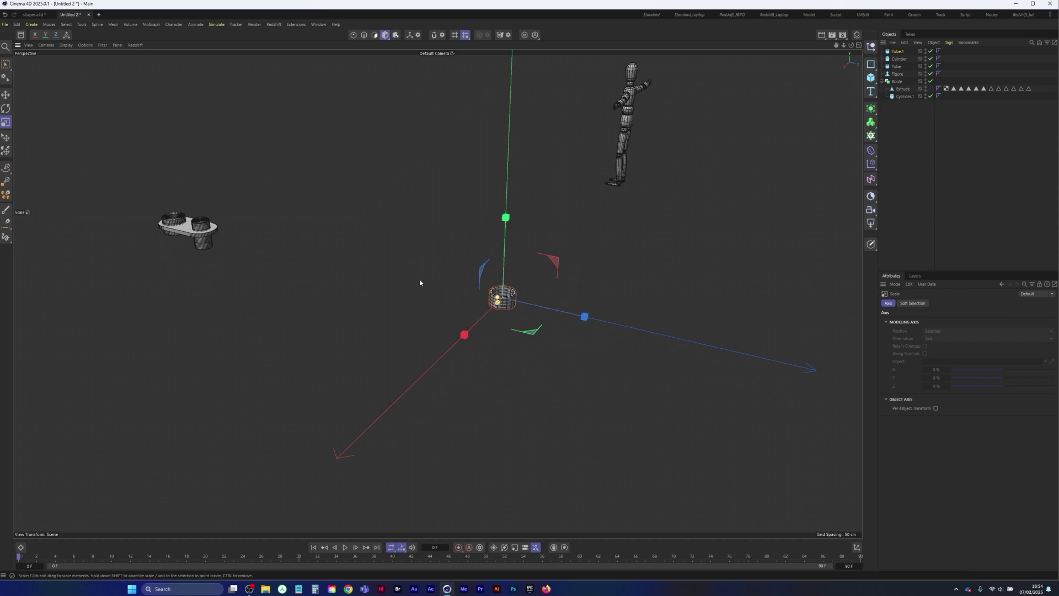
drag(497, 296, 492, 279)
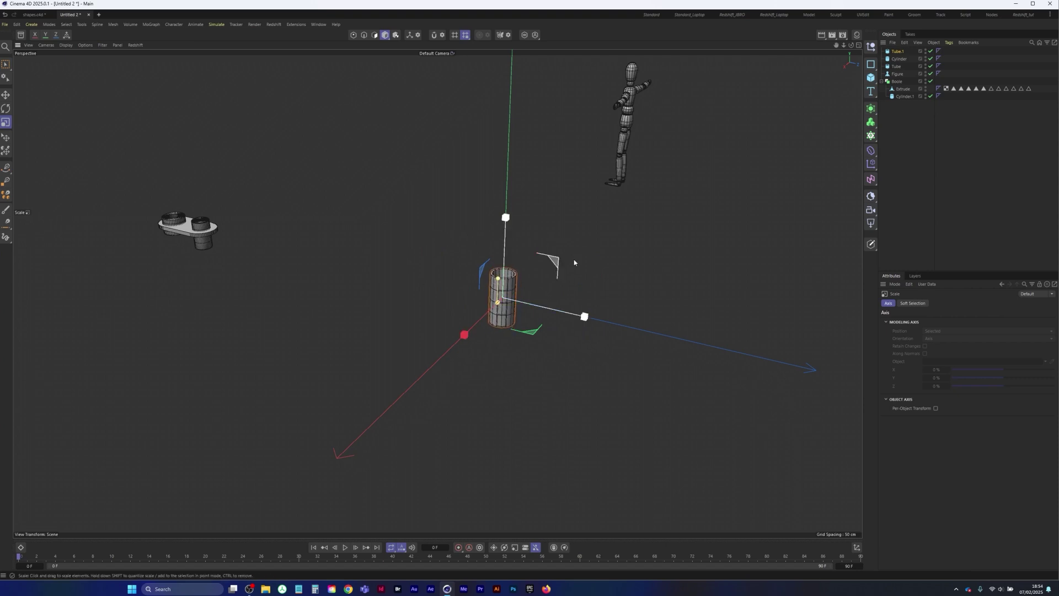
scroll(559, 268, up, 5)
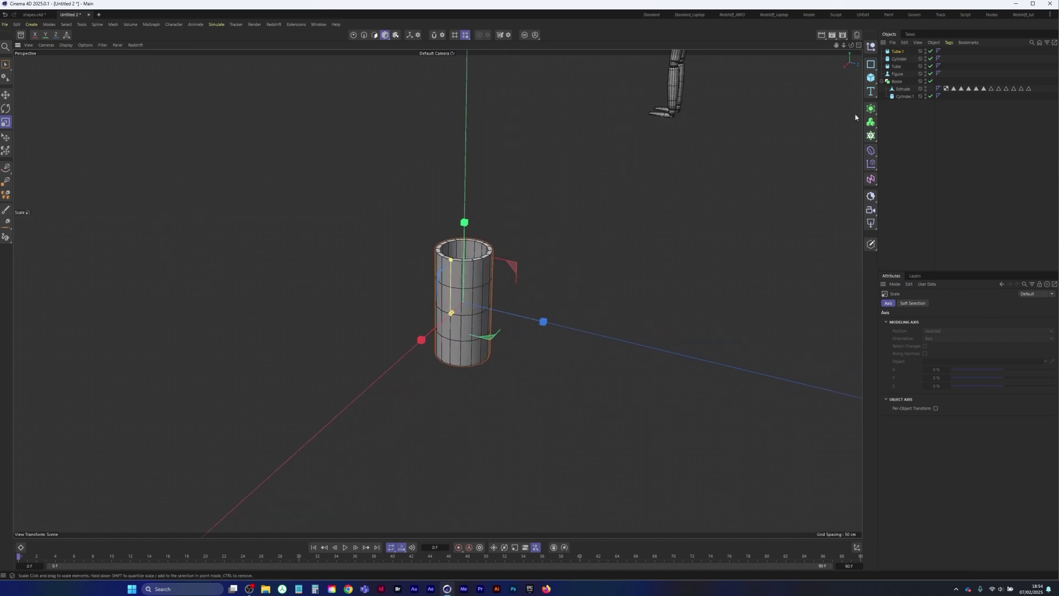
Set the new tube to 1 height segment and 32 rotation segments.
click(897, 51)
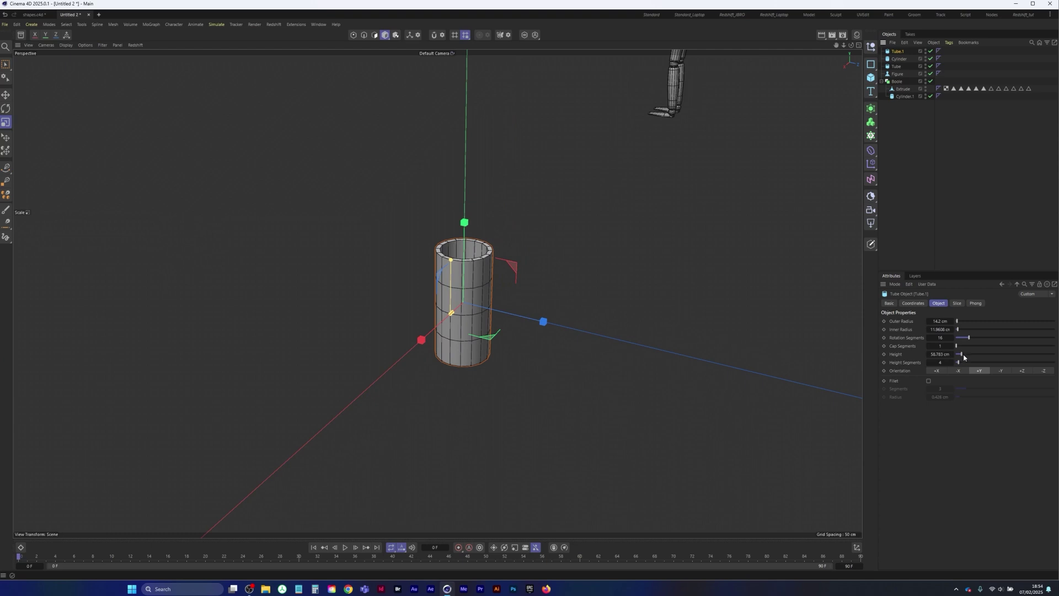
drag(941, 355, 615, 419)
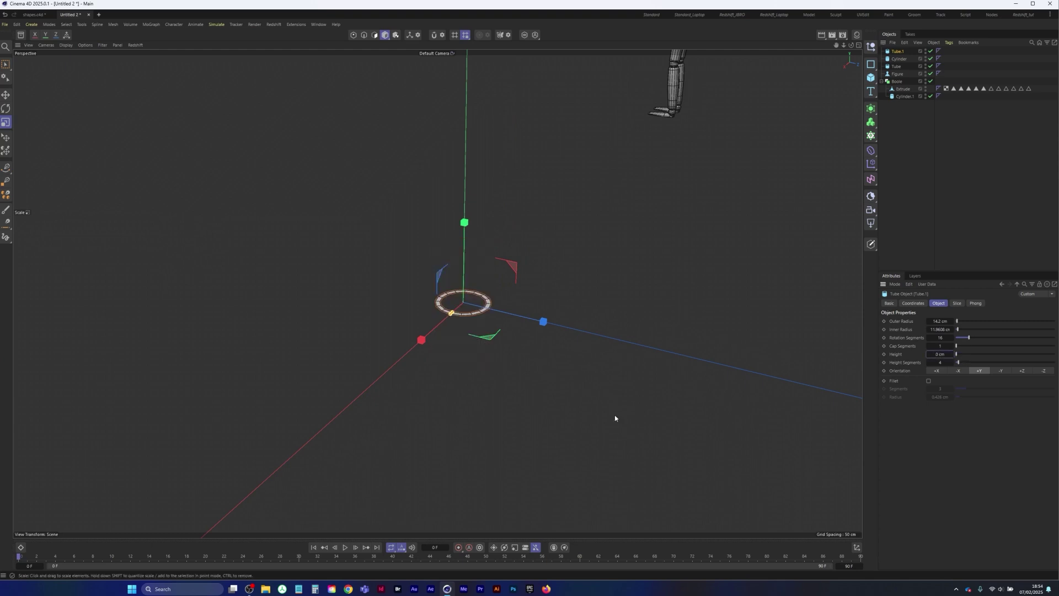
key(ctrl+z)
drag(941, 362, 860, 364)
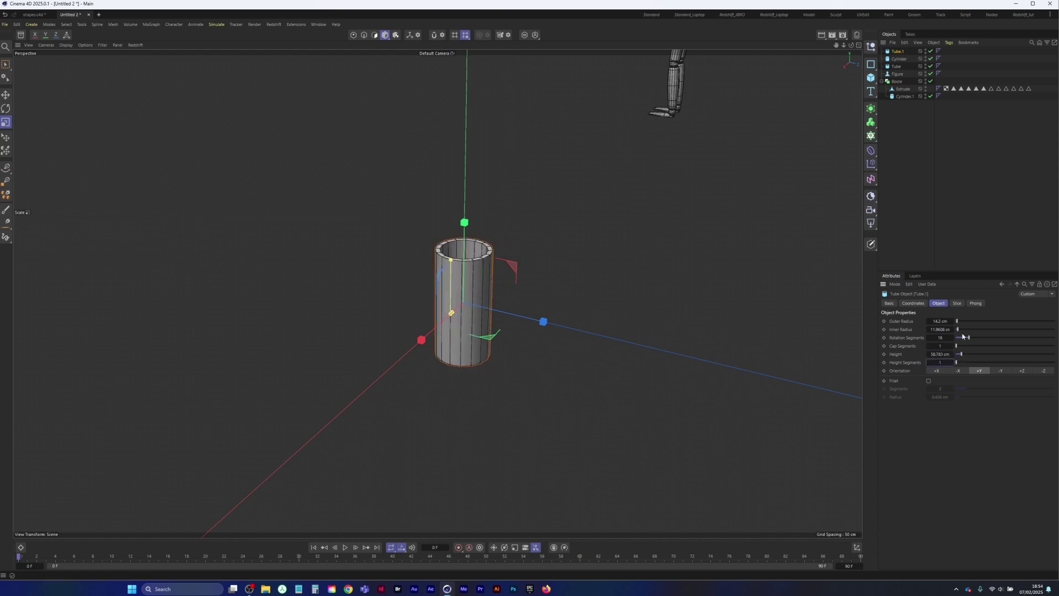
drag(977, 339, 987, 337)
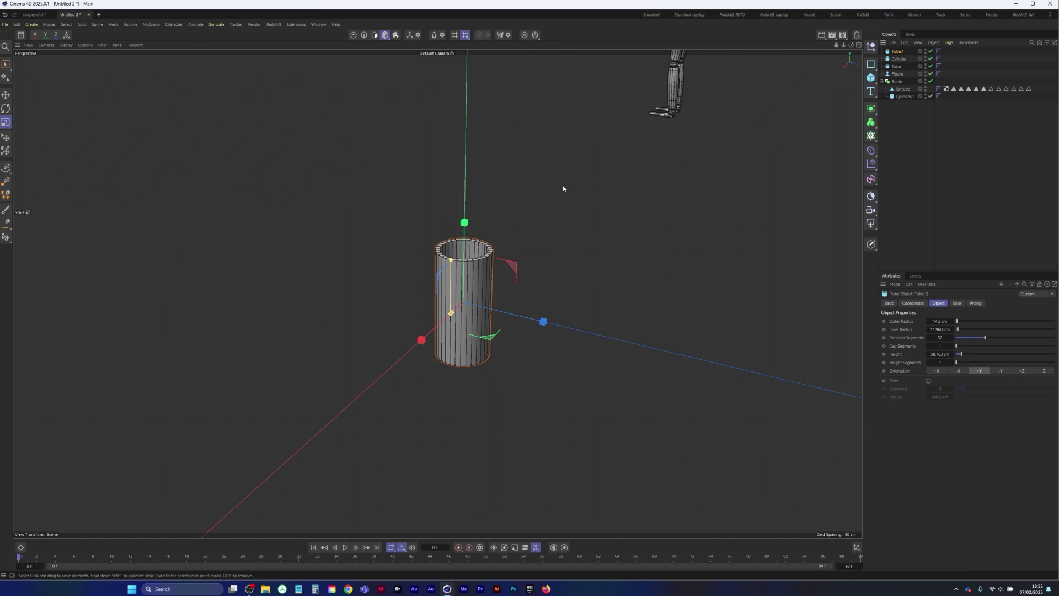
Group all parts of the plate assembly under one null.
scroll(300, 319, down, 3)
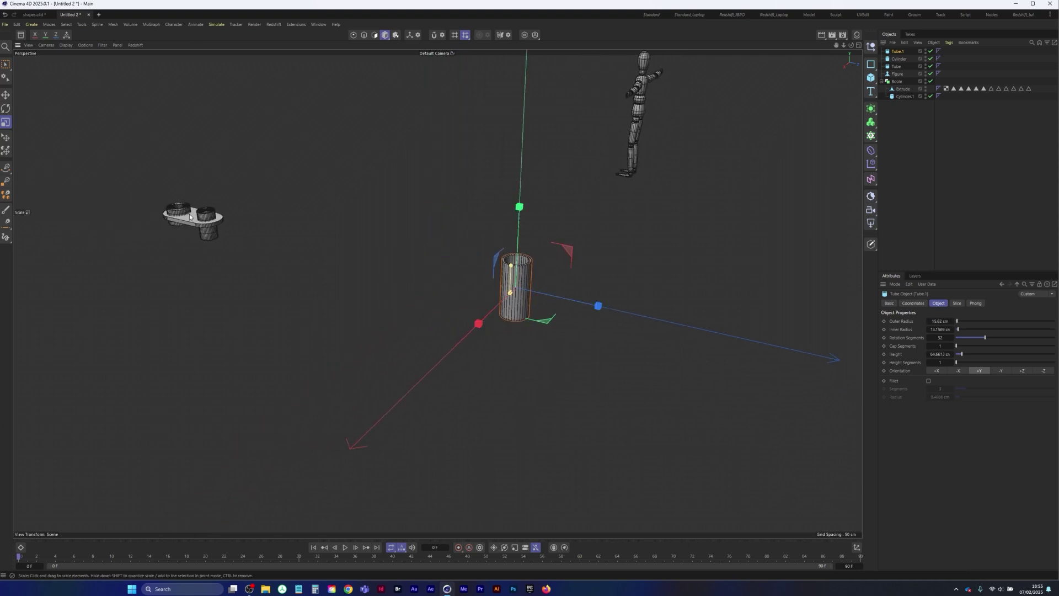
click(5, 65)
drag(132, 160, 288, 288)
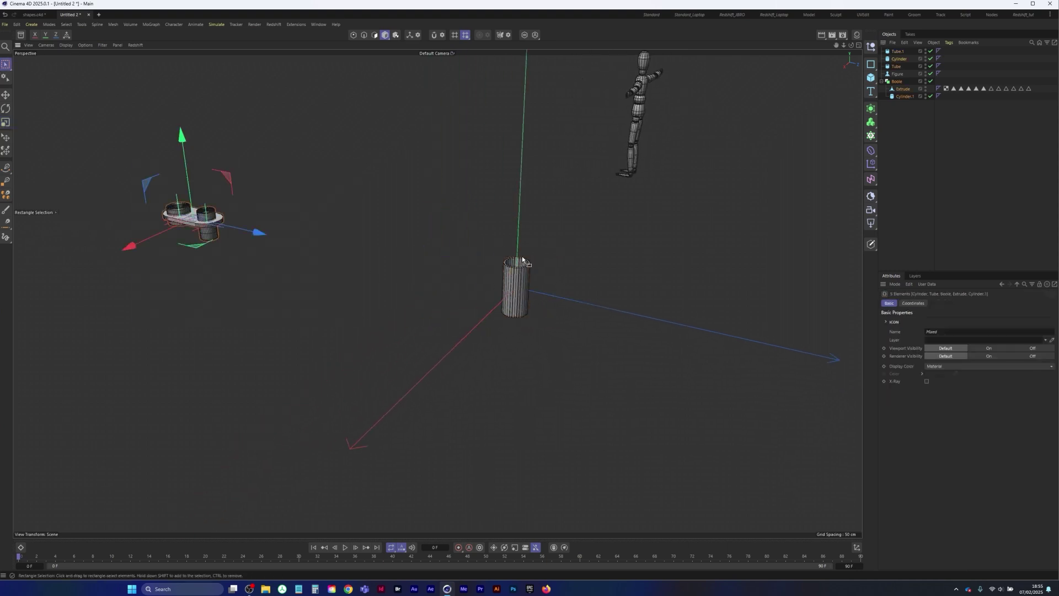
key(alt+g)
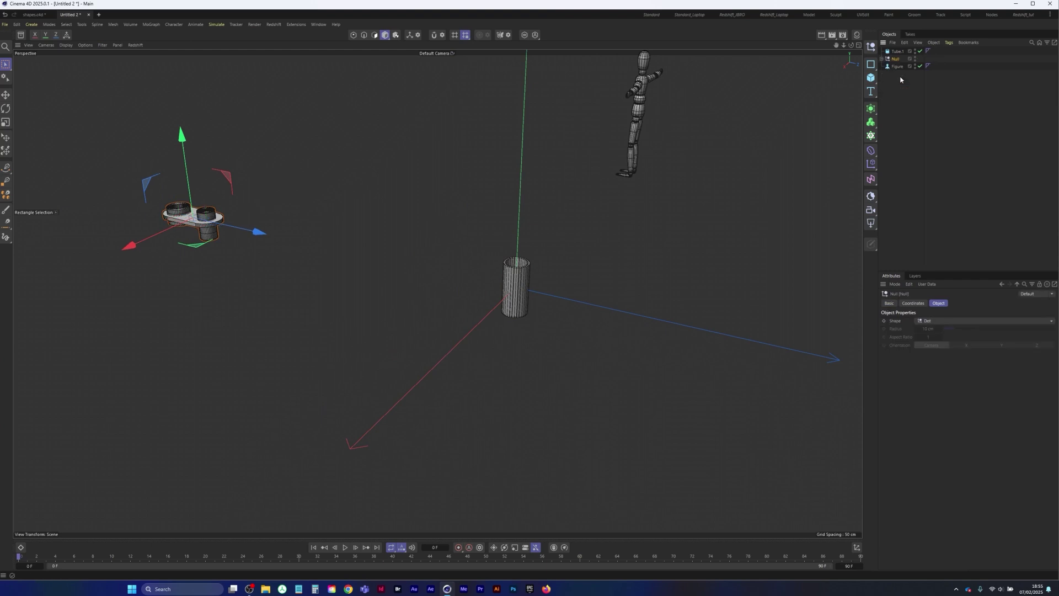
Delete the figure from the scene.
click(898, 51)
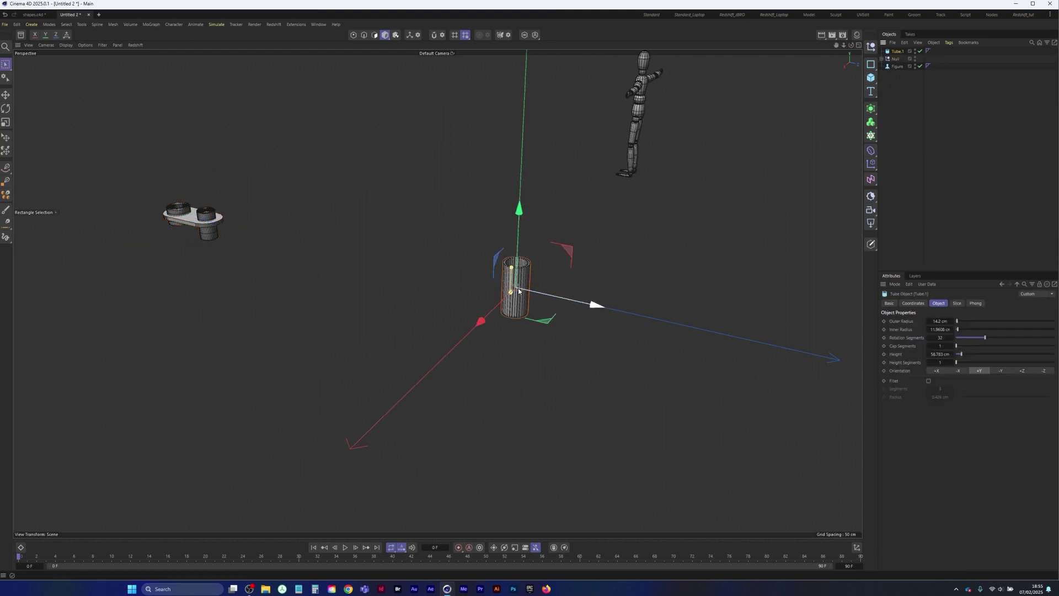
key(o)
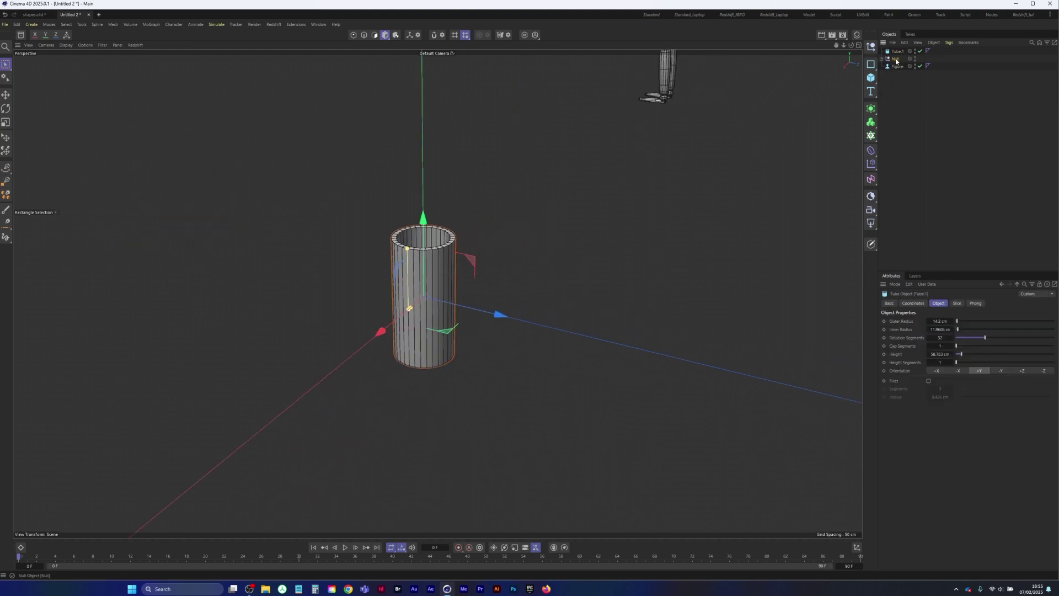
click(897, 64)
key(Delete)
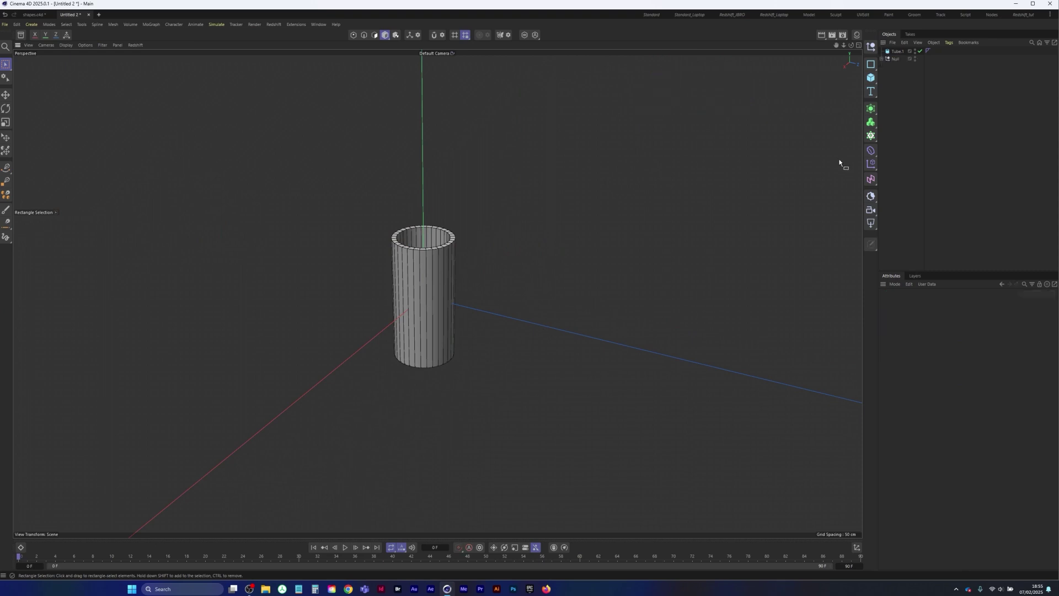
Duplicate the upright tube in place and rotate the copy so that it lies horizontally across the original along the Z axis.
mouse_move(430, 276)
alt+right_down()
mouse_move(446, 275)
mouse_move(420, 287)
mouse_move(435, 294)
alt+right_up()
click(898, 51)
alt+middle_drag(436, 294, 441, 289)
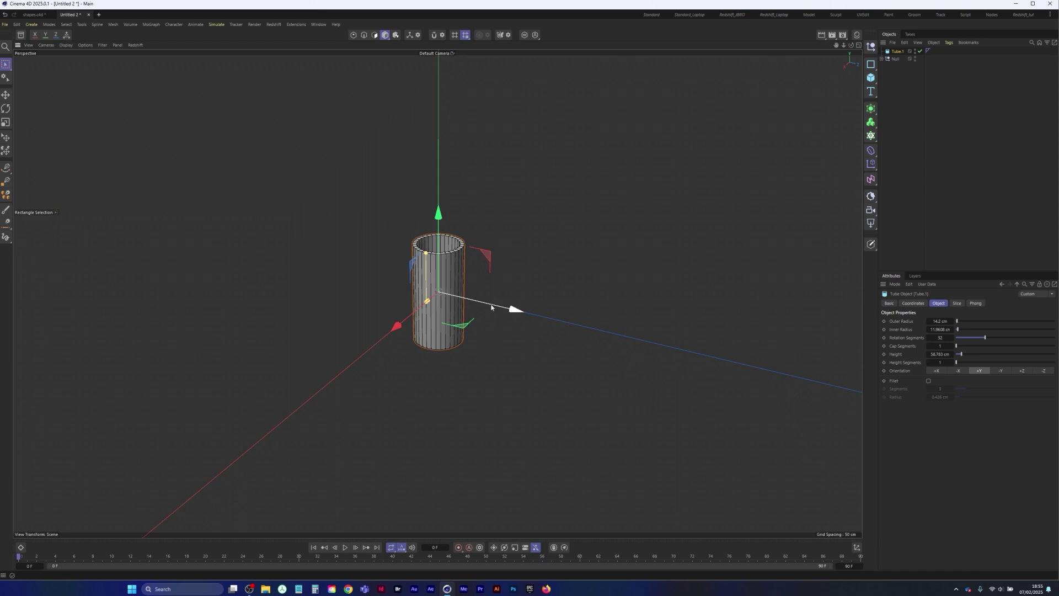
key(r)
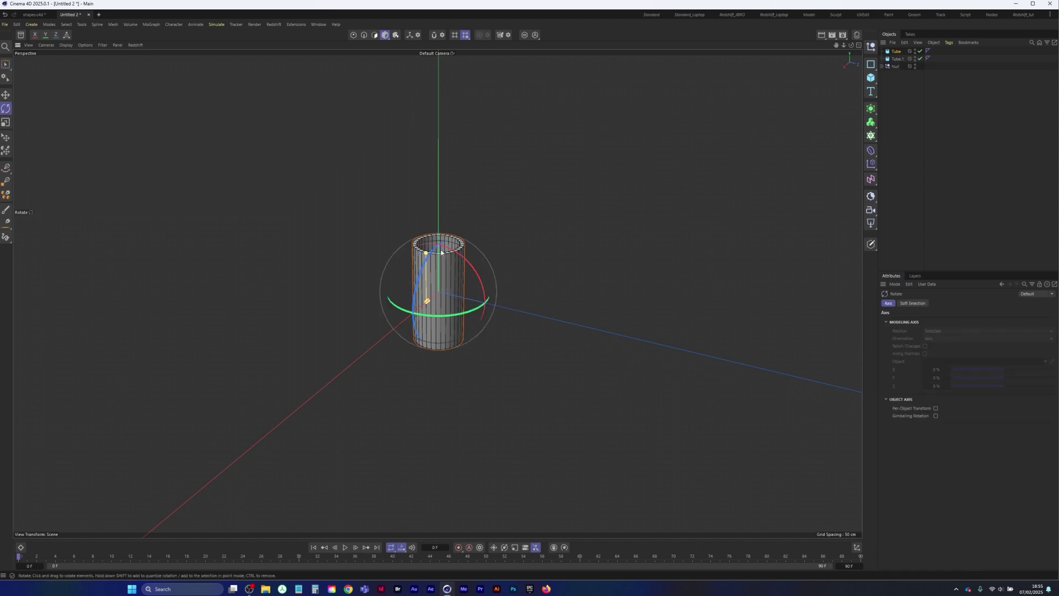
drag(486, 302, 485, 338)
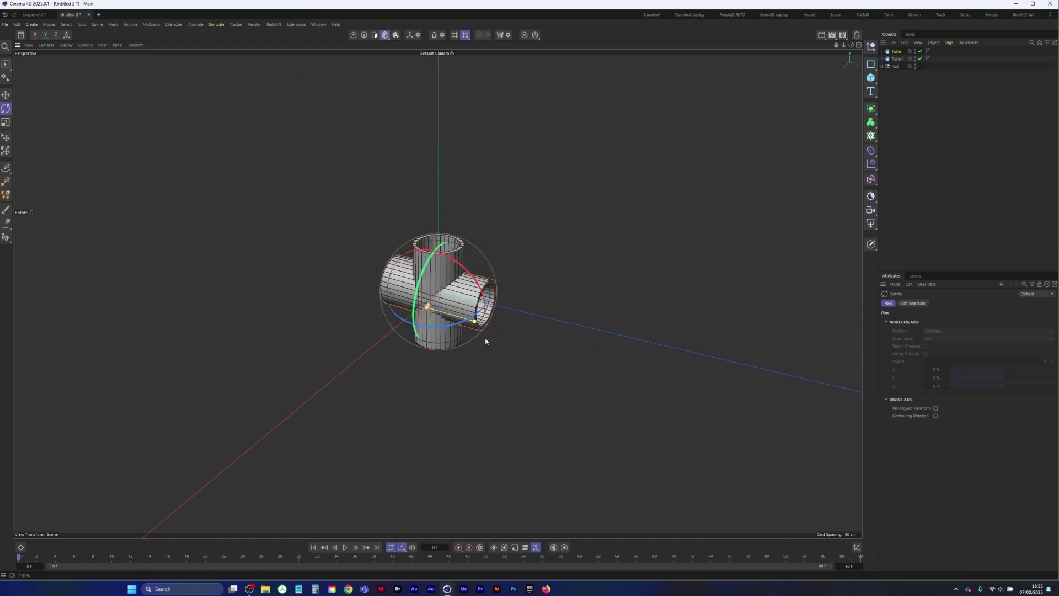
key(ctrl+z)
drag(464, 258, 483, 330)
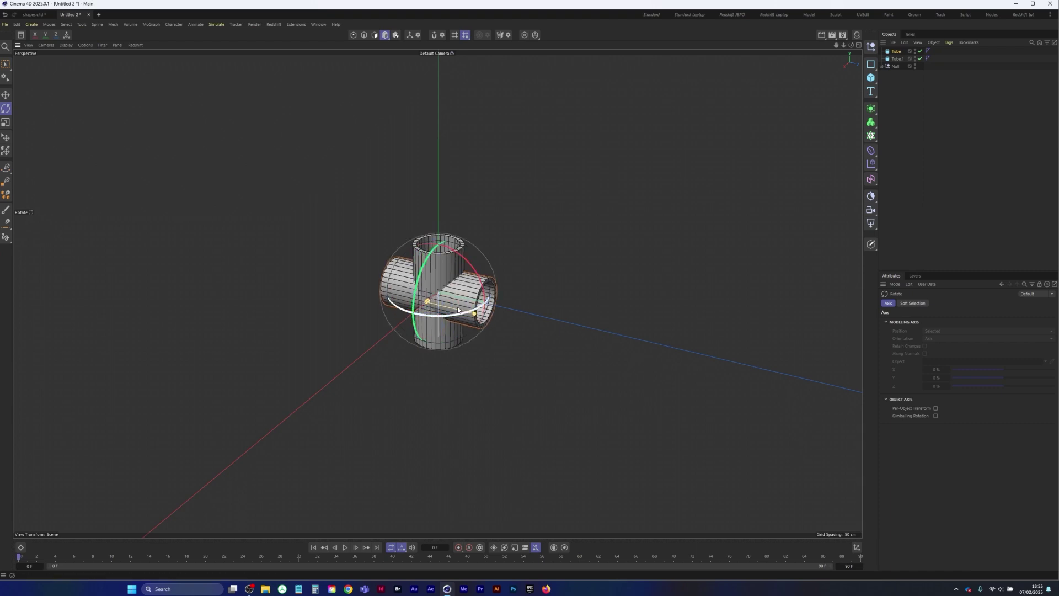
Lower the horizontal tube along the upright one and lengthen it to about 75 cm.
key(0)
drag(438, 367, 438, 380)
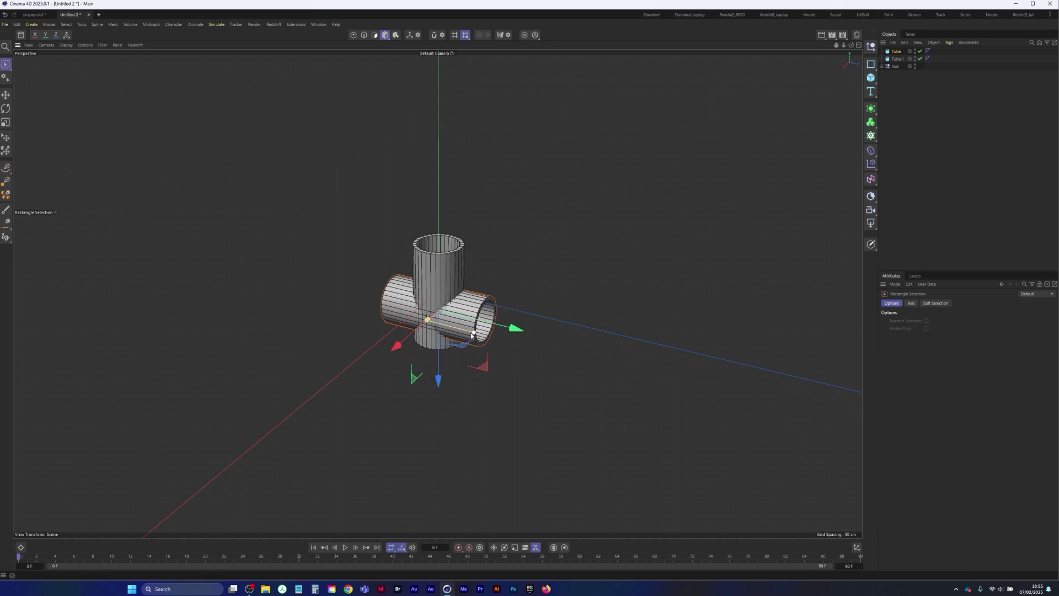
drag(472, 334, 484, 340)
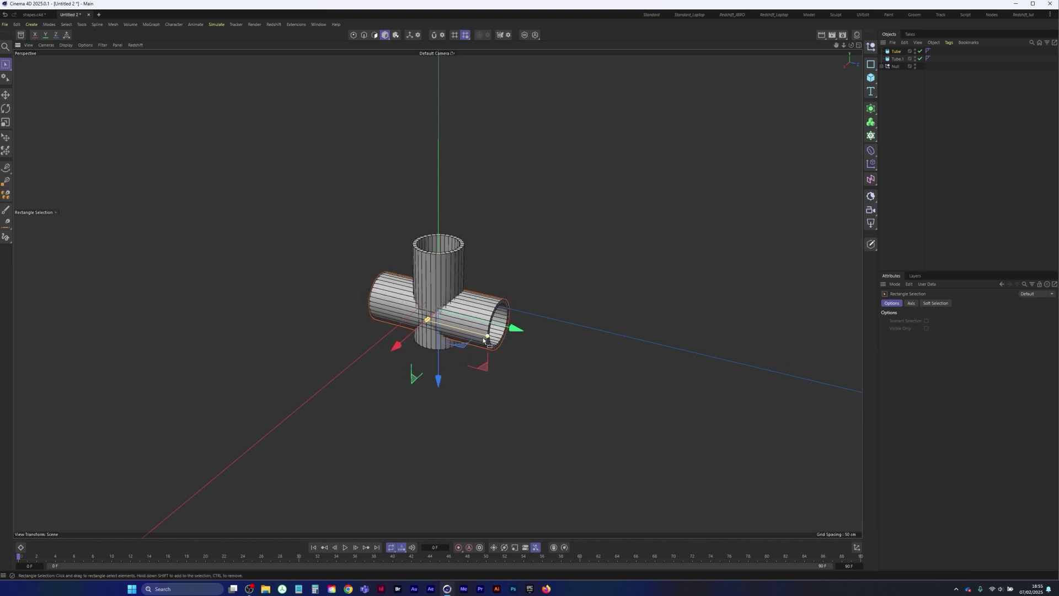
Duplicate the horizontal tube and rotate the copy about the vertical axis so that the two form a cross.
key(ctrl+v)
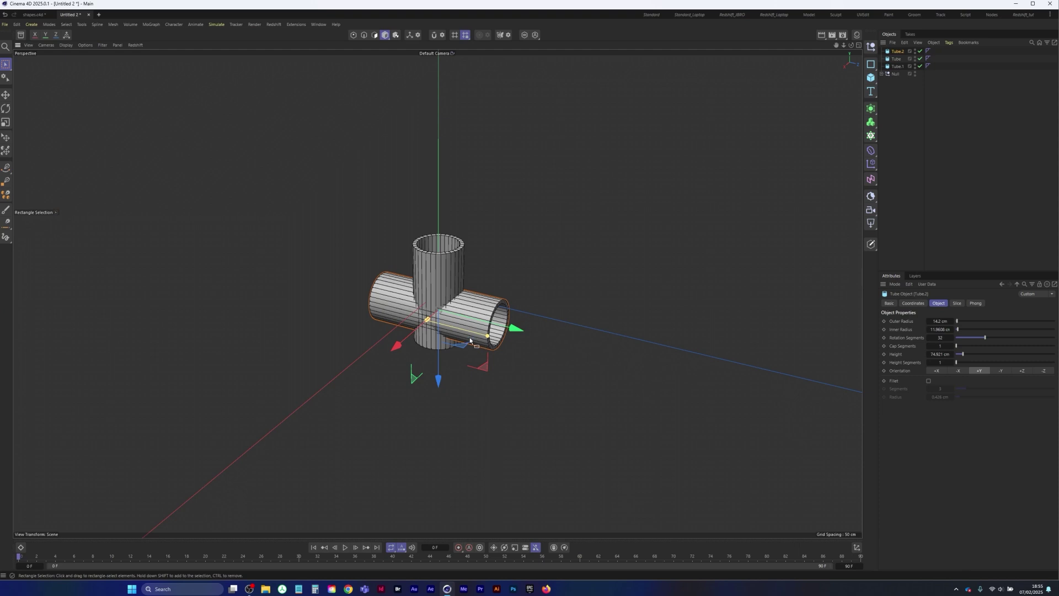
key(r)
drag(470, 340, 353, 333)
drag(442, 333, 366, 332)
alt+drag(442, 288, 457, 248)
Select both horizontal tubes, raise them slightly along Y and check the pipe cross from several angles.
shift+click(461, 247)
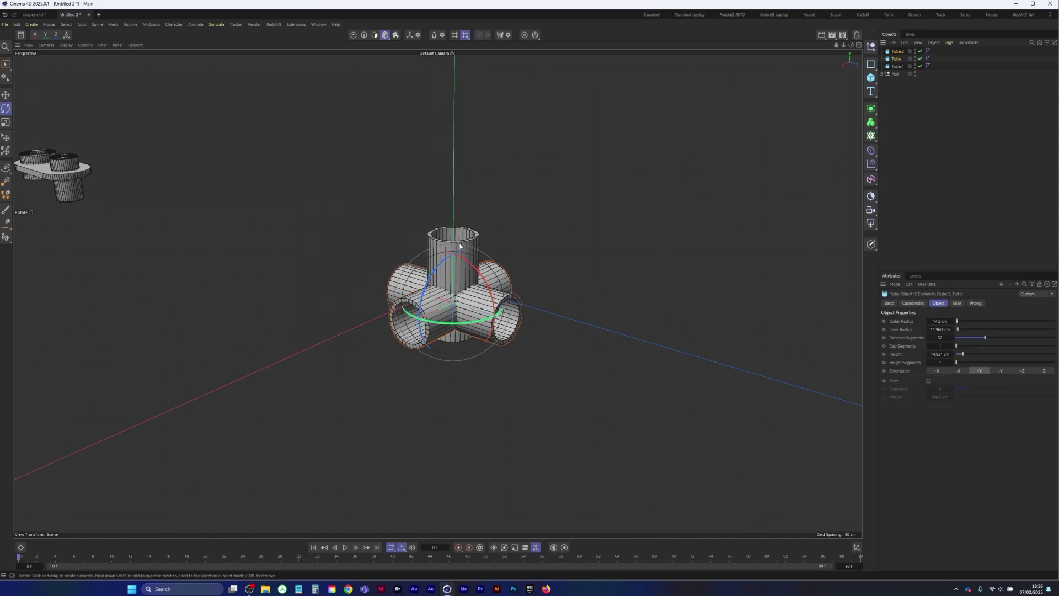
key(0)
drag(453, 226, 452, 224)
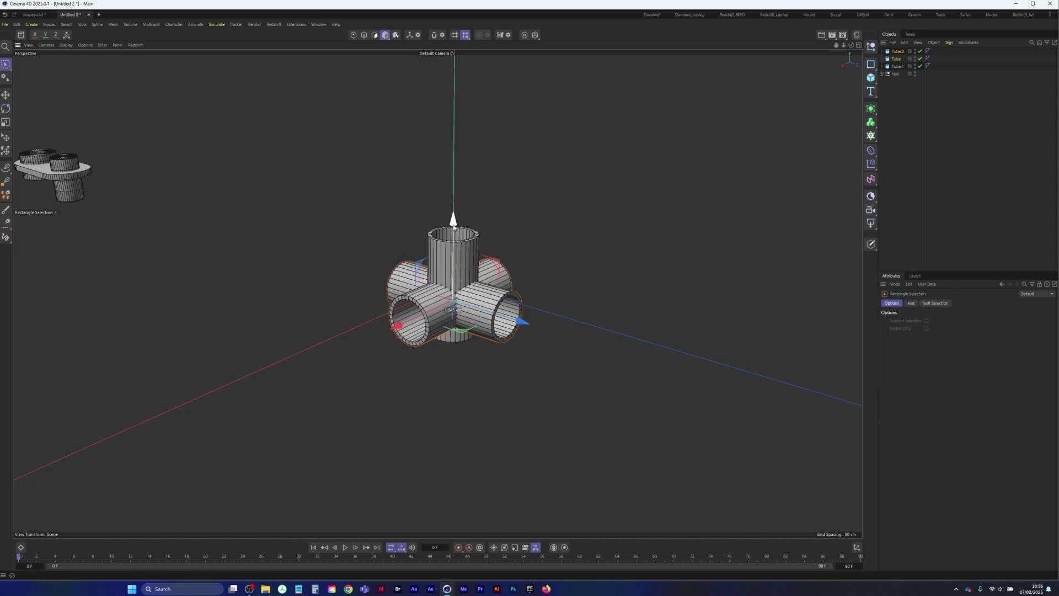
mouse_move(458, 295)
alt+mouse_down()
mouse_move(468, 251)
mouse_move(451, 280)
alt+mouse_up()
scroll(451, 280, up, 7)
alt+middle_drag(452, 281, 416, 310)
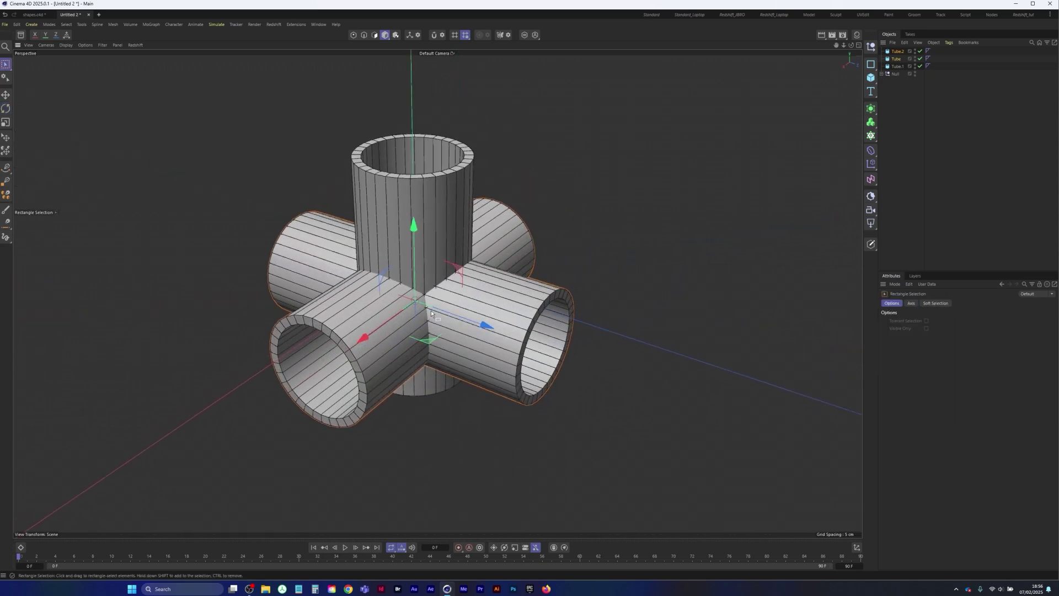
alt+drag(416, 310, 532, 249)
scroll(406, 301, down, 8)
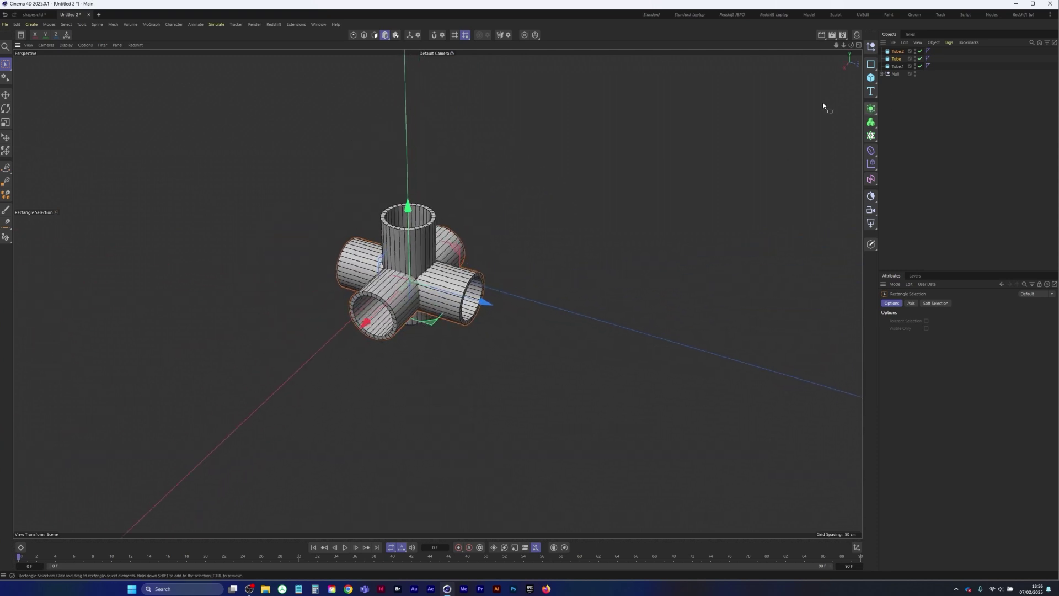
Save the scene under the file name shapes_2 in the 36-Shapes folder.
click(4, 24)
click(29, 123)
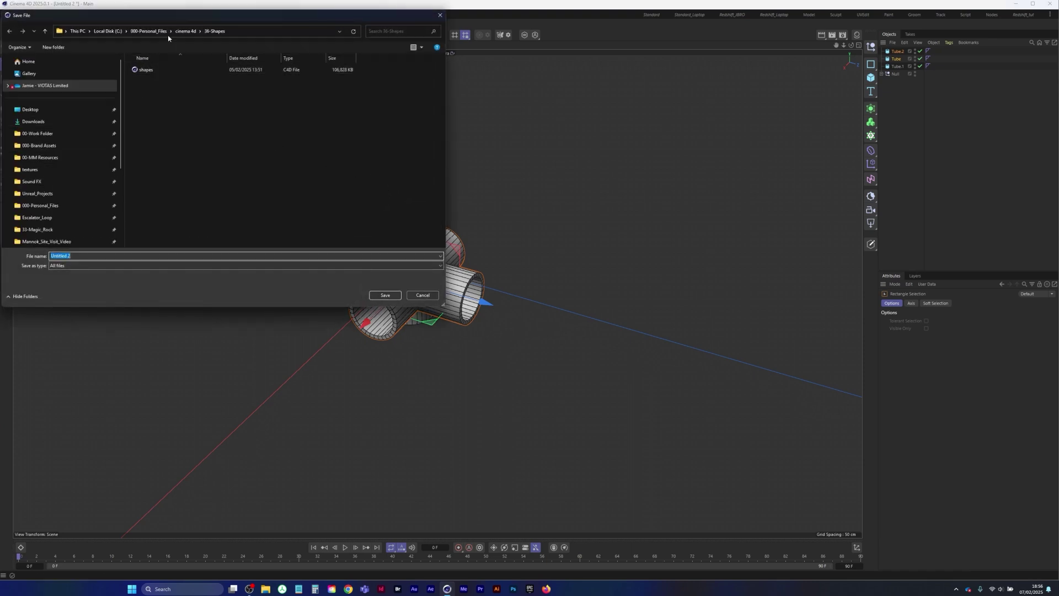
drag(181, 17, 265, 48)
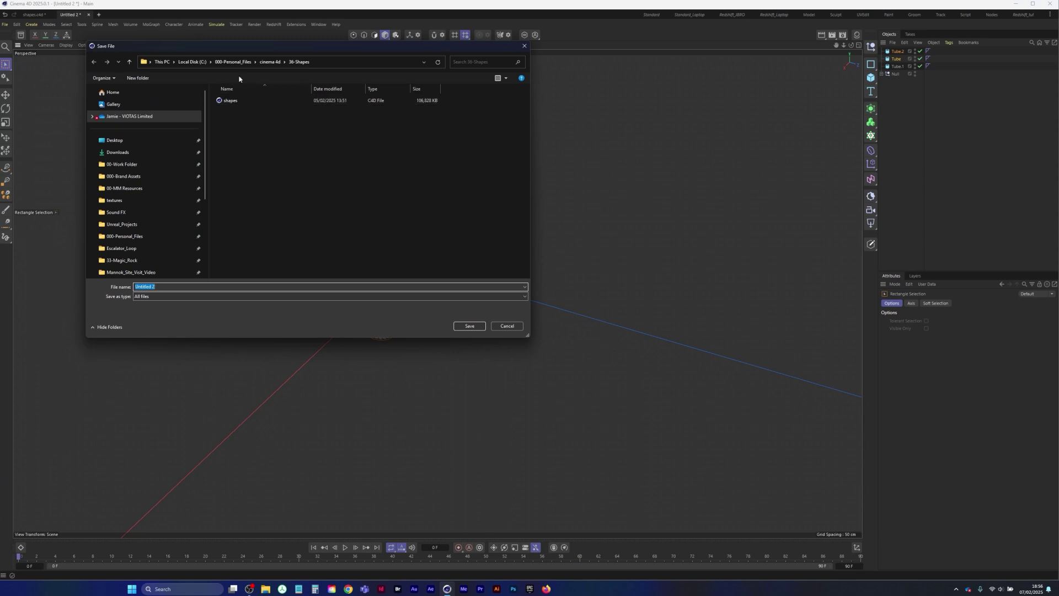
click(233, 62)
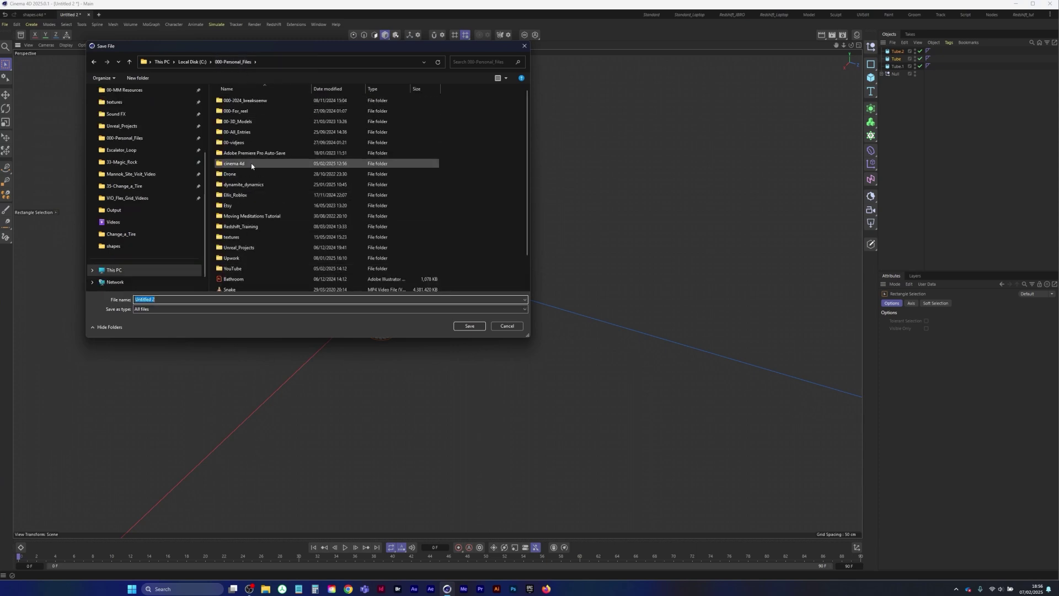
click(95, 63)
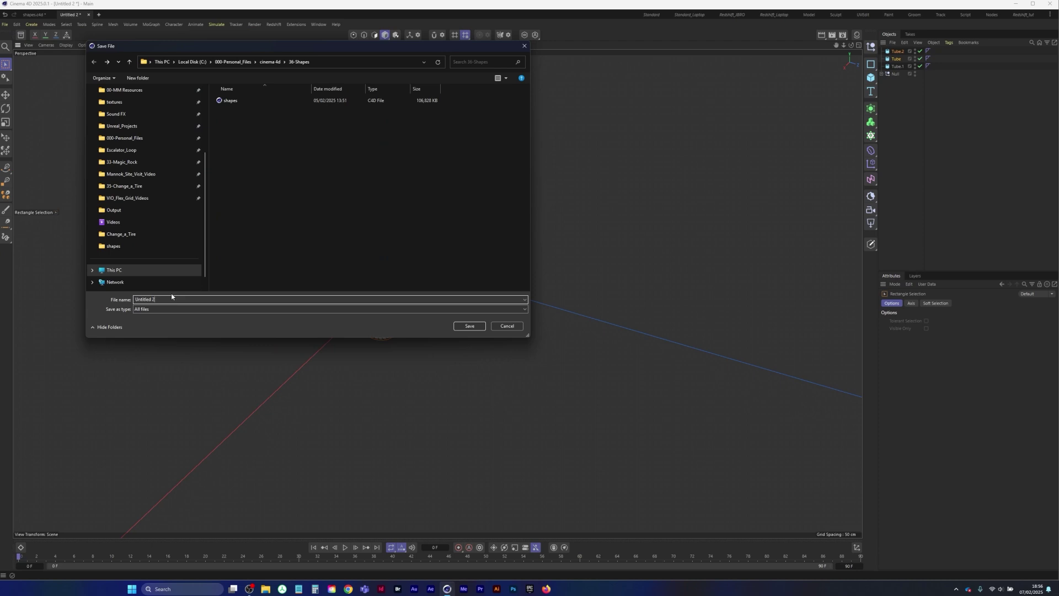
text(s)
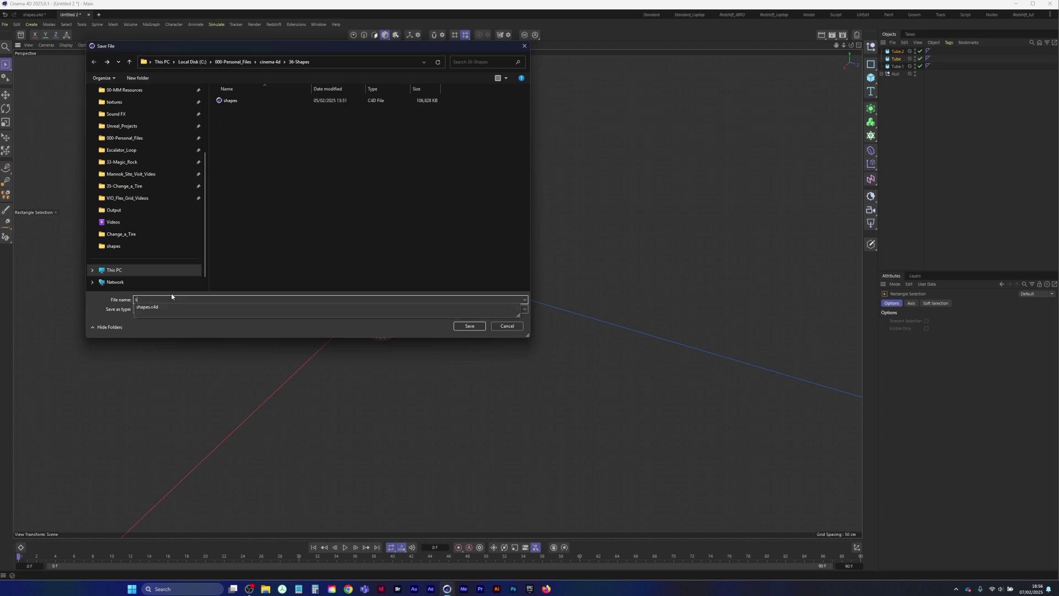
text(hapes_2)
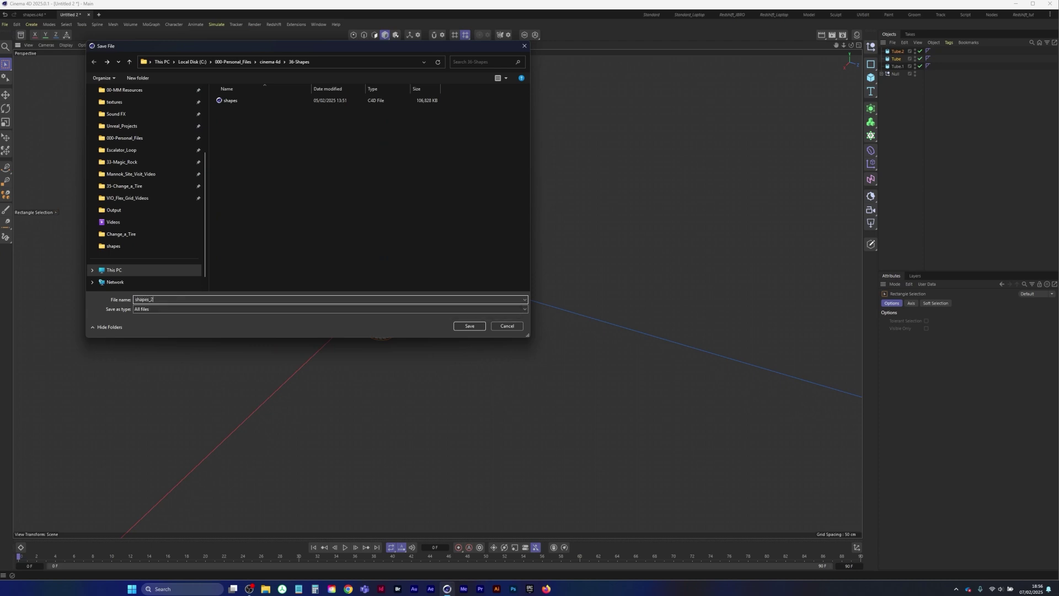
key(Return)
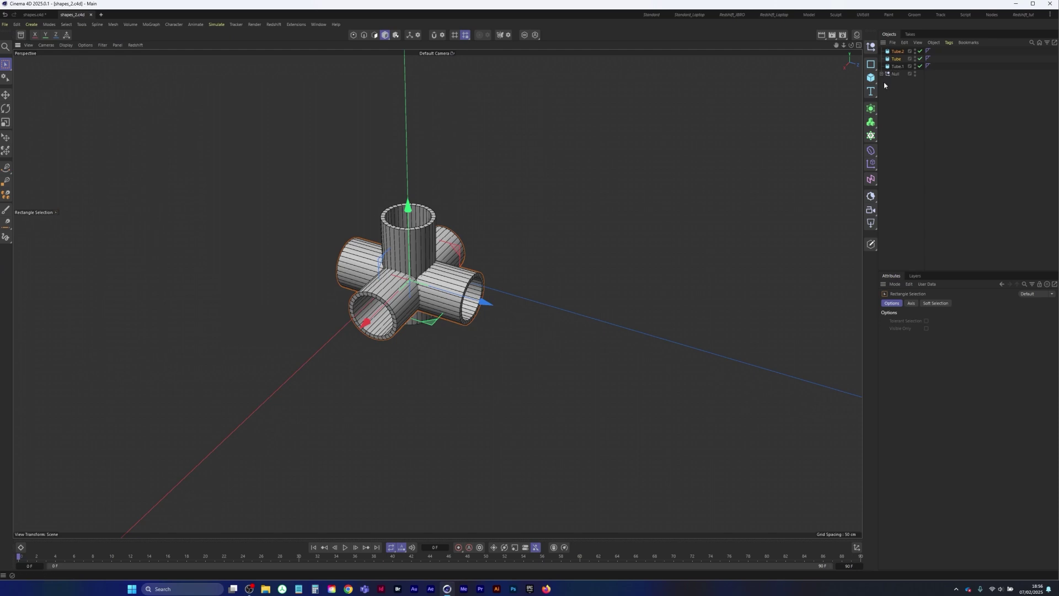
Add a Volume Builder and a Volume Mesher, nest the builder inside the mesher, and place all three tubes inside the builder.
drag(870, 111, 887, 128)
click(908, 148)
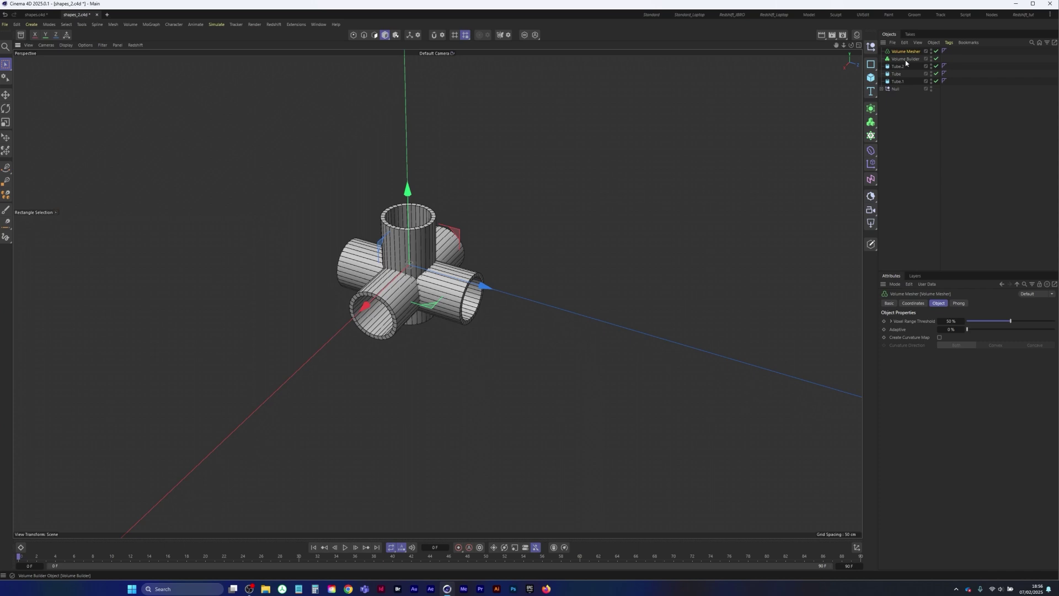
drag(905, 59, 907, 52)
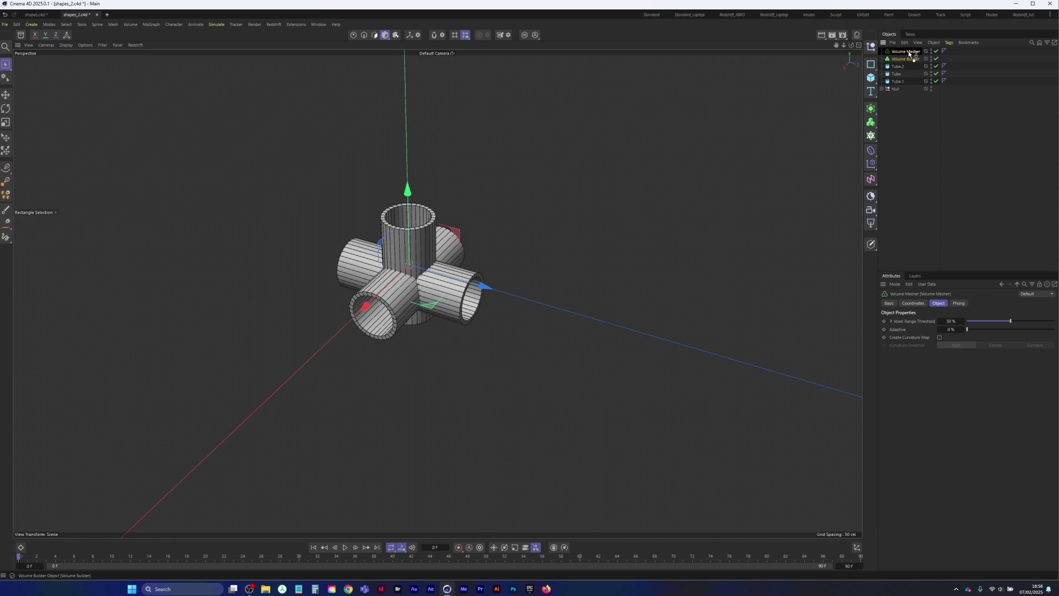
click(899, 67)
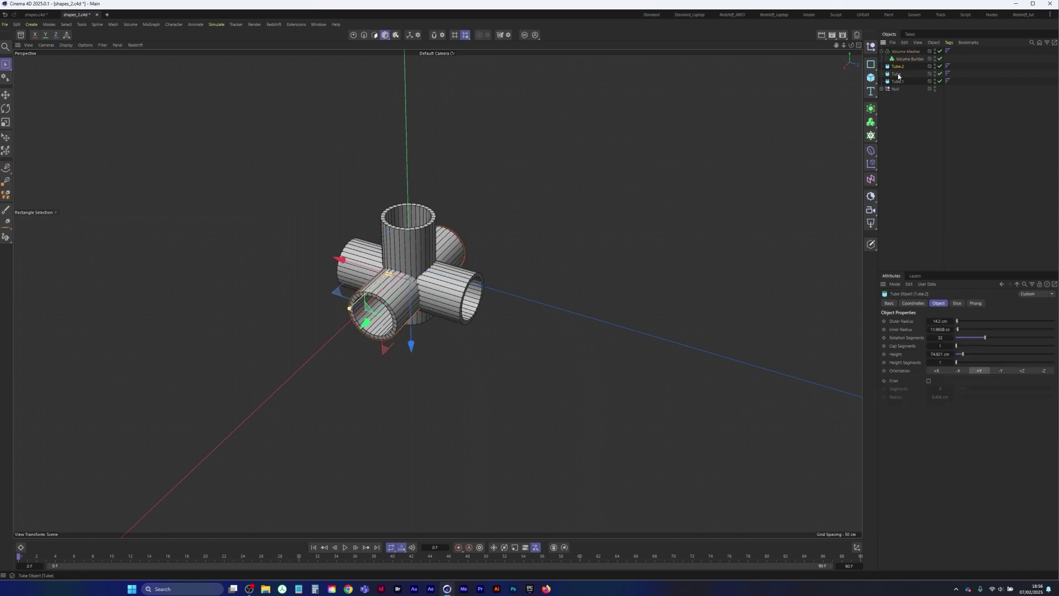
shift+click(899, 81)
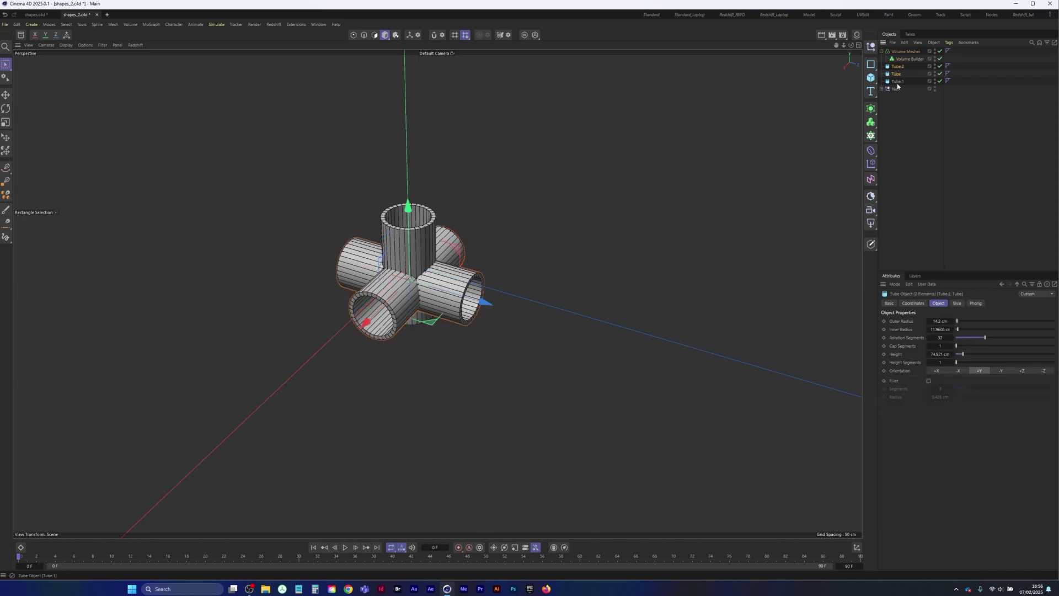
drag(911, 60, 911, 62)
Set the Volume Builder's voxel size to 0.5 cm and add an SDF Smooth layer to blend the pipe cross.
click(909, 59)
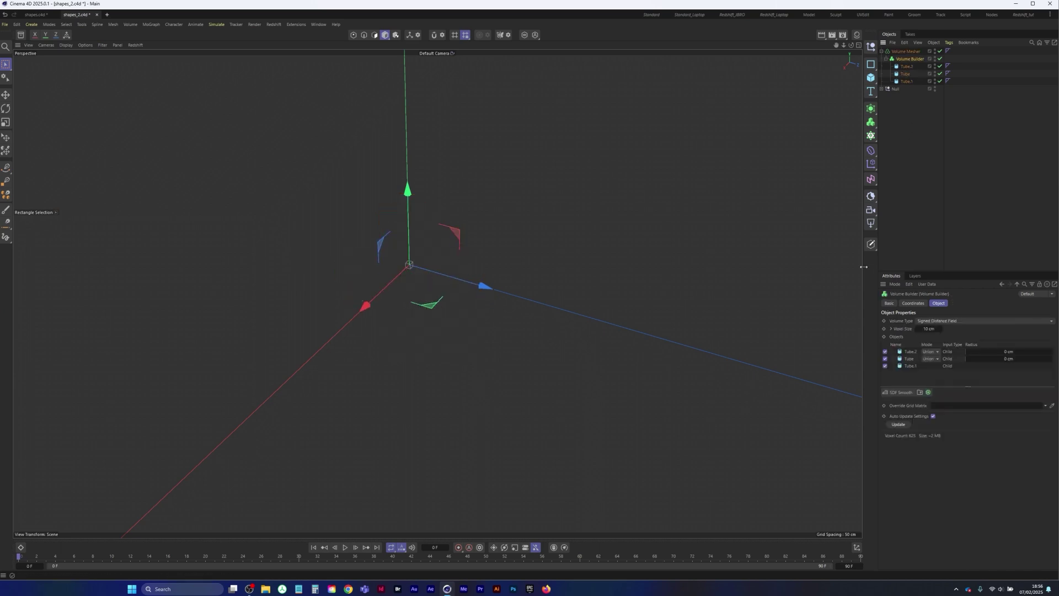
click(936, 329)
text(.5)
key(Return)
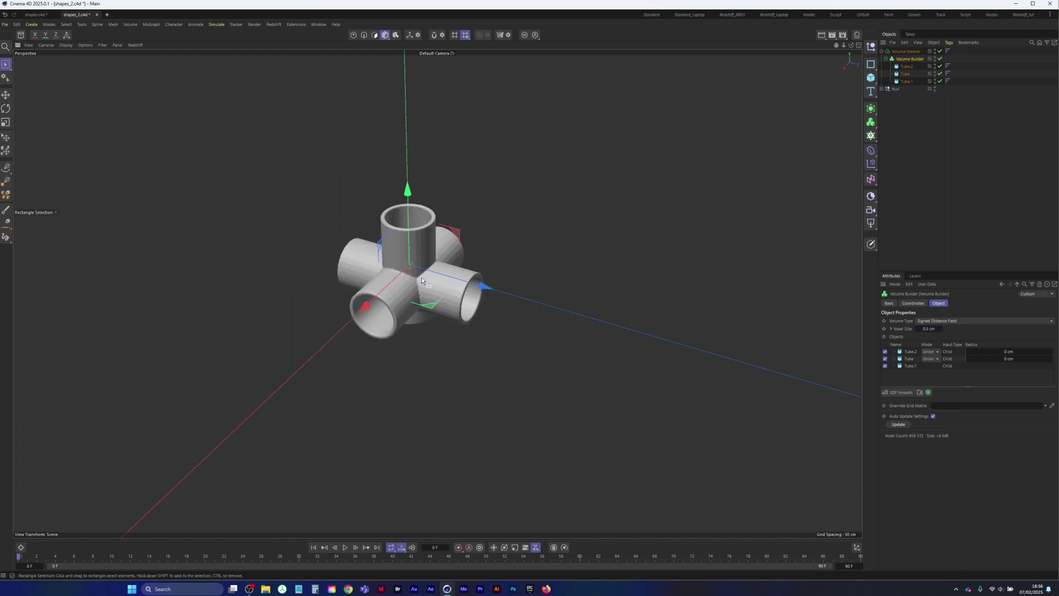
scroll(422, 277, up, 3)
mouse_move(426, 289)
alt+mouse_down()
mouse_move(376, 240)
mouse_move(406, 296)
alt+mouse_up()
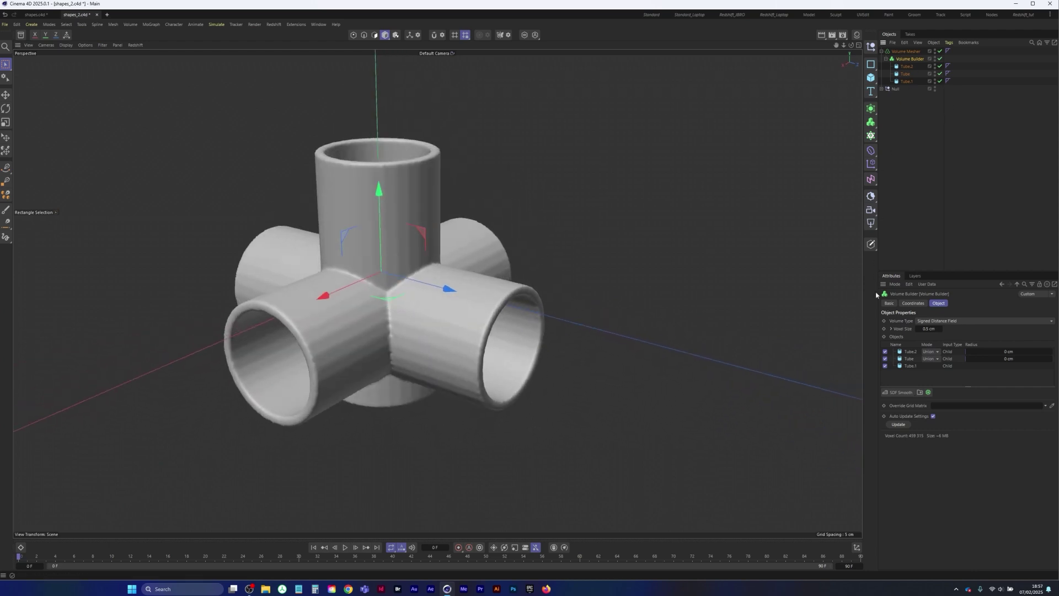
click(902, 392)
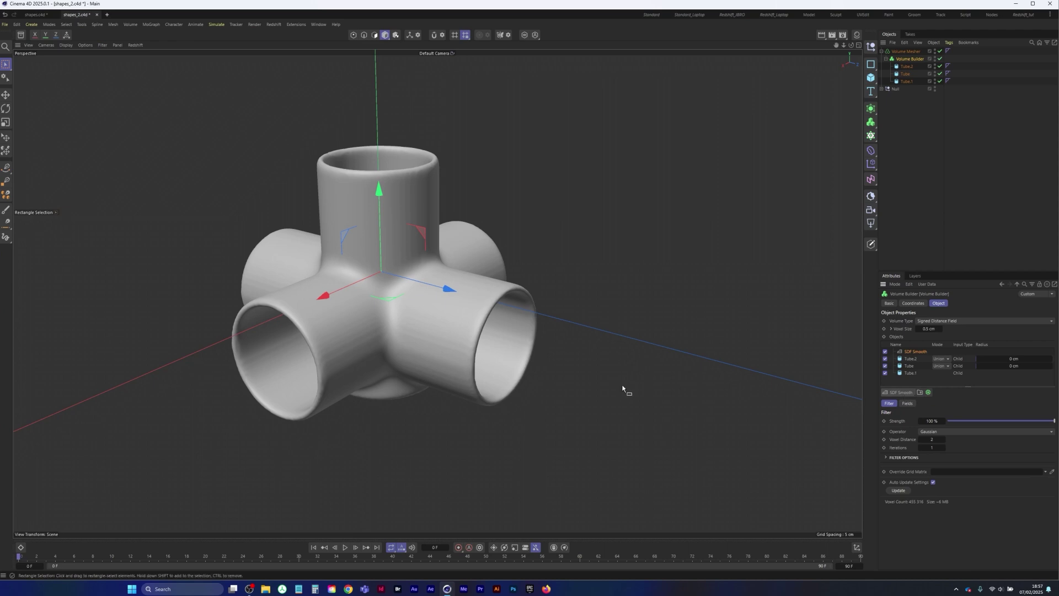
alt+drag(626, 390, 397, 276)
mouse_move(398, 276)
alt+right_down()
mouse_move(437, 293)
mouse_move(334, 329)
mouse_move(403, 291)
alt+right_up()
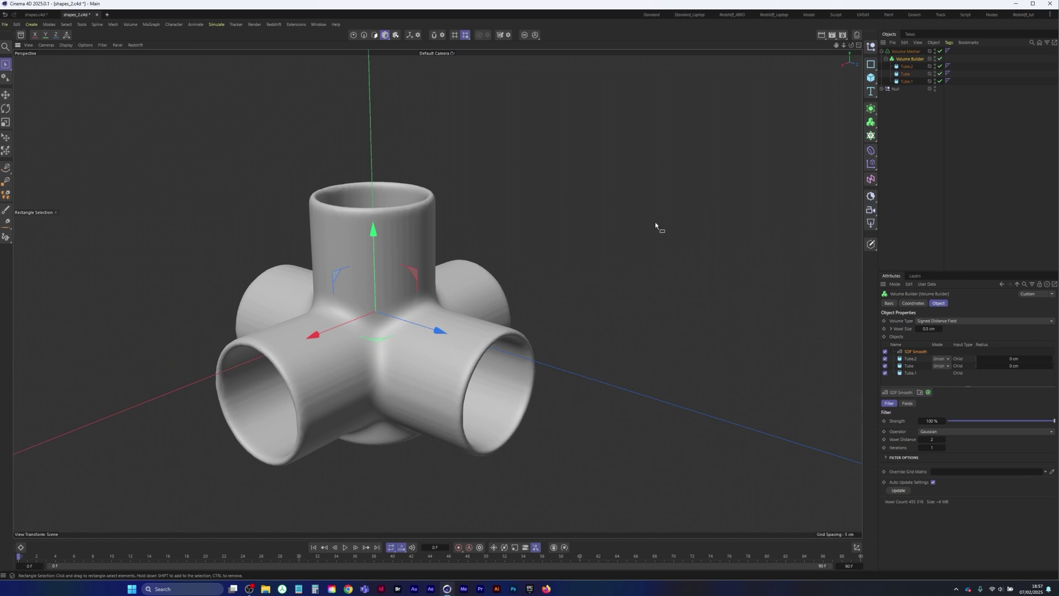
Try voxel sizes of 0.2 cm and 0.3 cm on the Volume Builder.
click(929, 329)
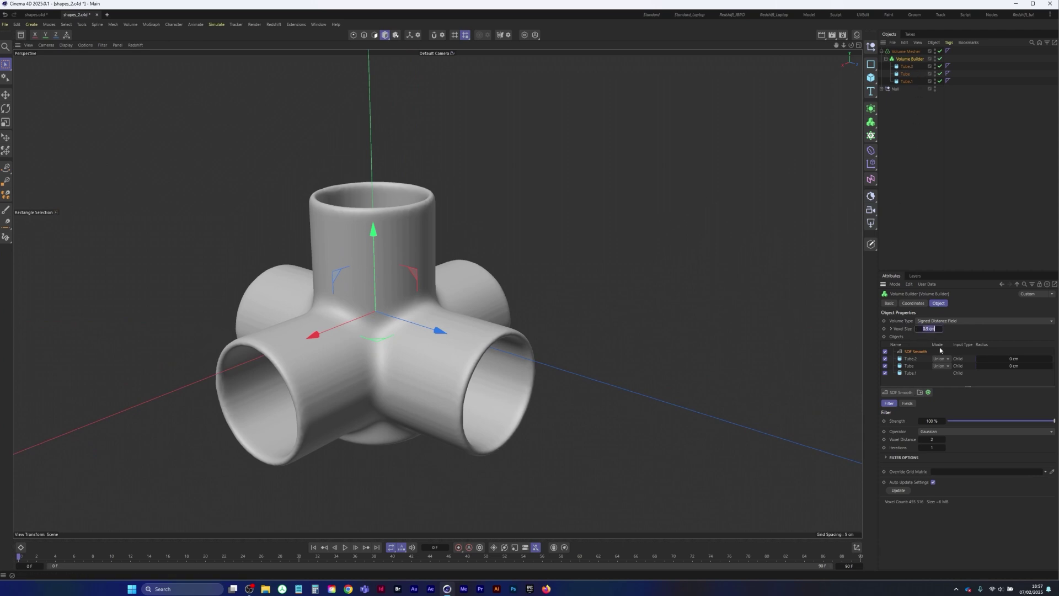
text(0.2)
key(Return)
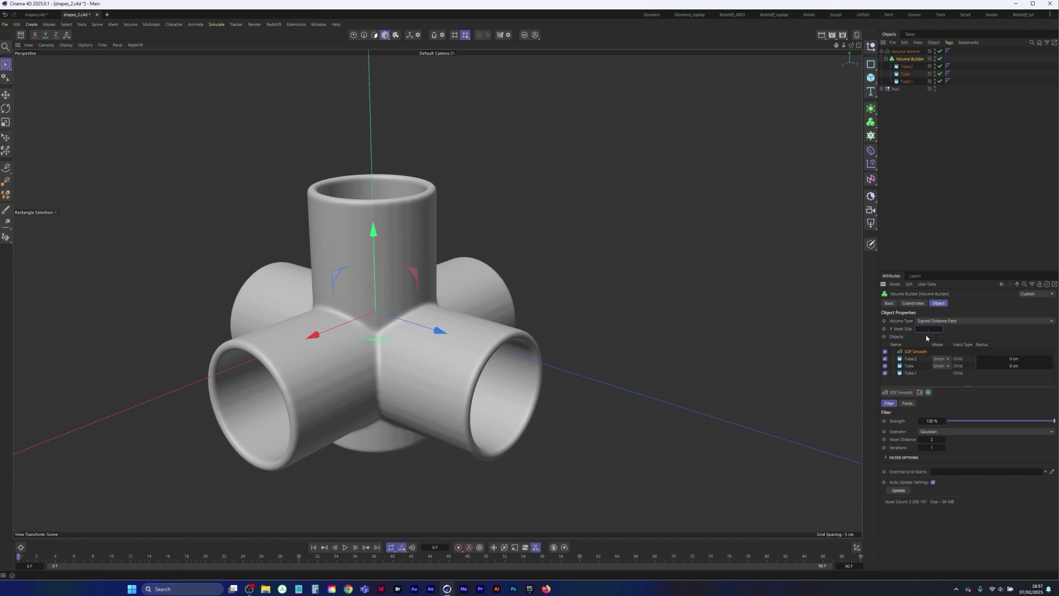
text(0.3)
key(Return)
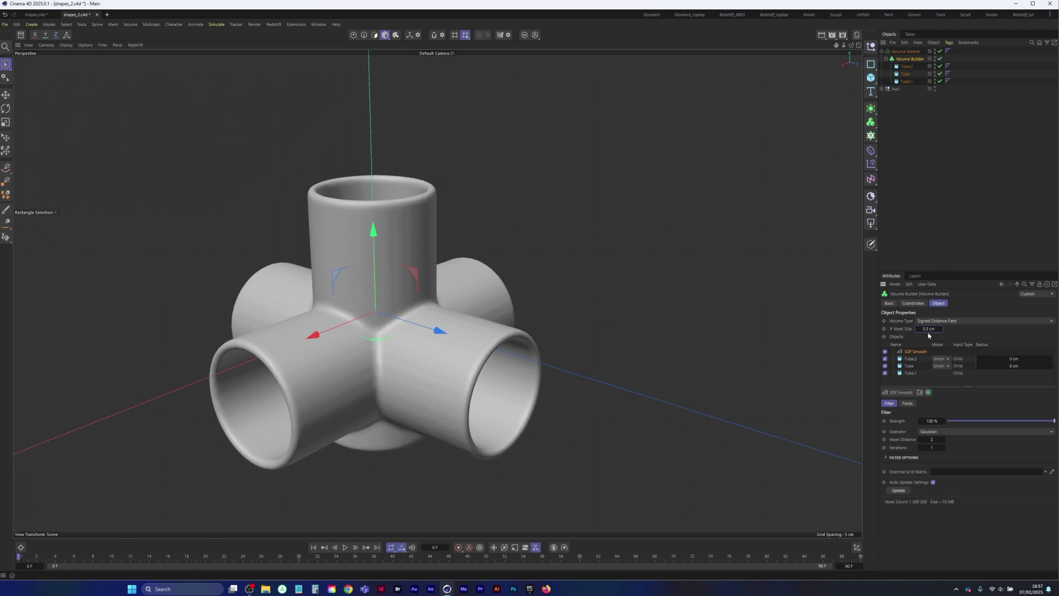
Set the Volume Builder's voxel size to 0.4 cm and inspect the smoothed pipe cross from several angles.
click(928, 329)
text(0.4)
key(Return)
scroll(385, 313, down, 5)
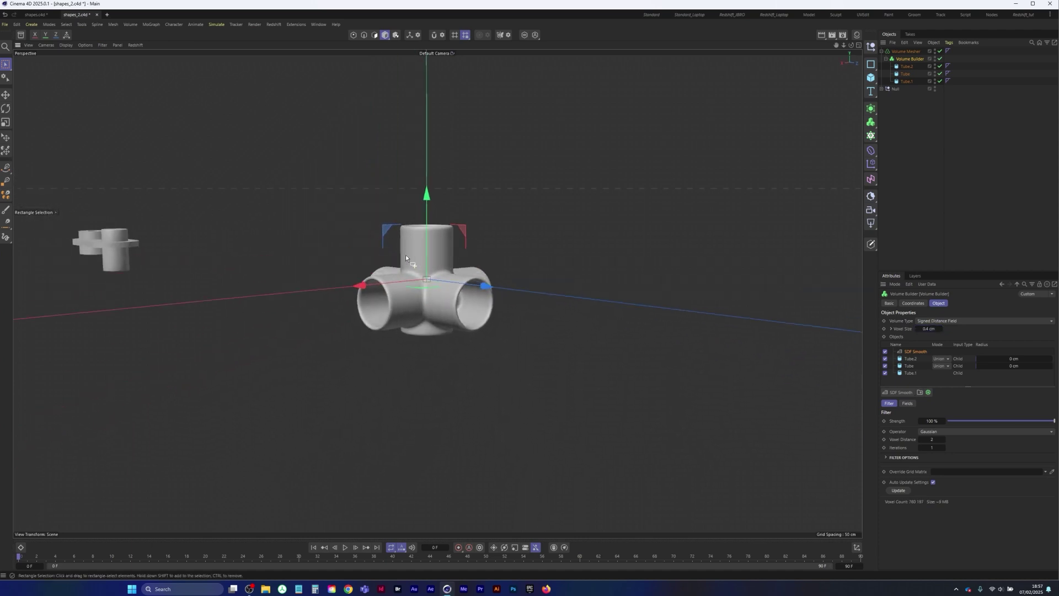
scroll(404, 265, up, 5)
alt+drag(401, 306, 434, 380)
alt+drag(339, 350, 391, 364)
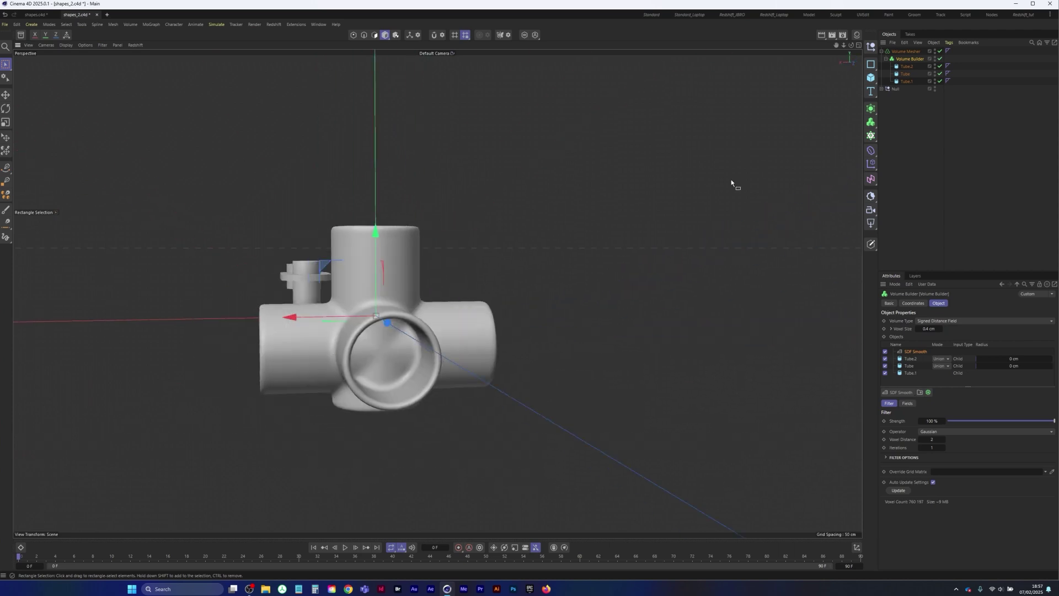
Disable the Volume Mesher and Volume Builder and add a cylinder primitive to the scene.
click(907, 107)
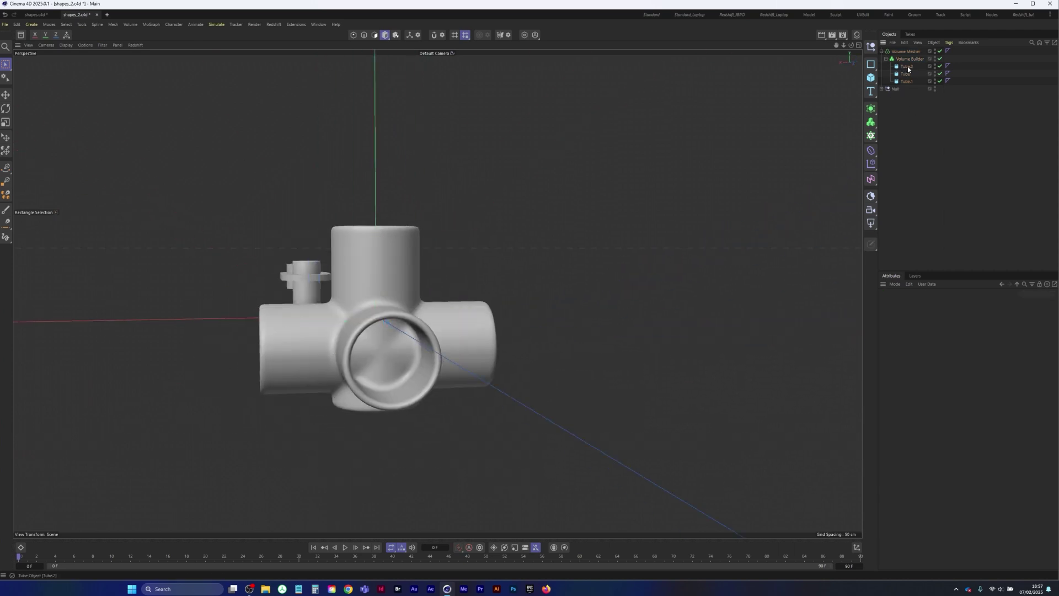
click(871, 77)
click(872, 78)
click(950, 91)
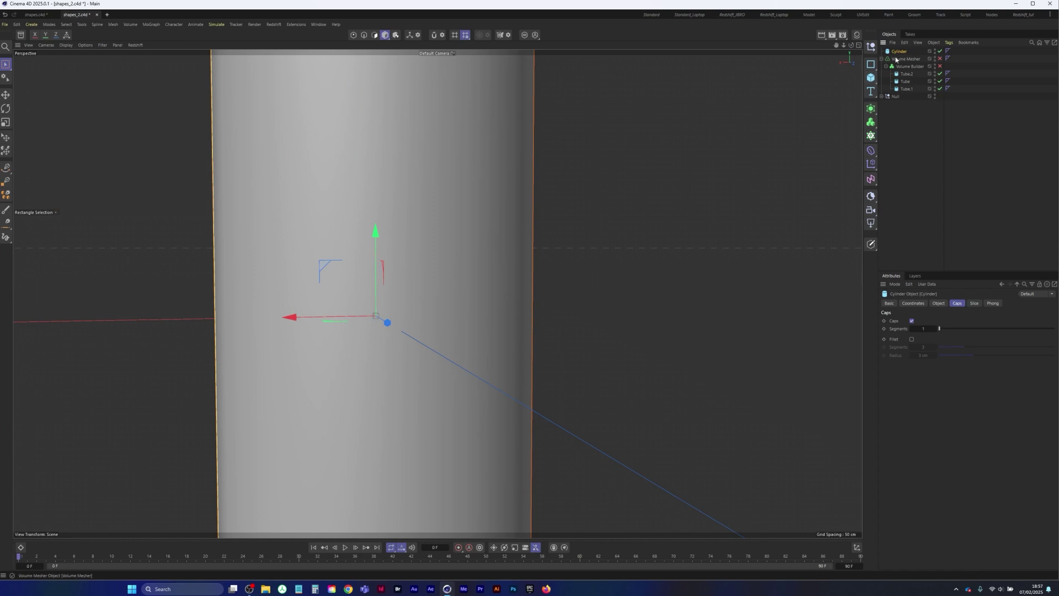
Nest the cylinder under Tube.2 and try moving that tube sideways out of the pipe cross.
mouse_move(899, 59)
mouse_down()
mouse_move(908, 86)
mouse_move(912, 72)
mouse_up()
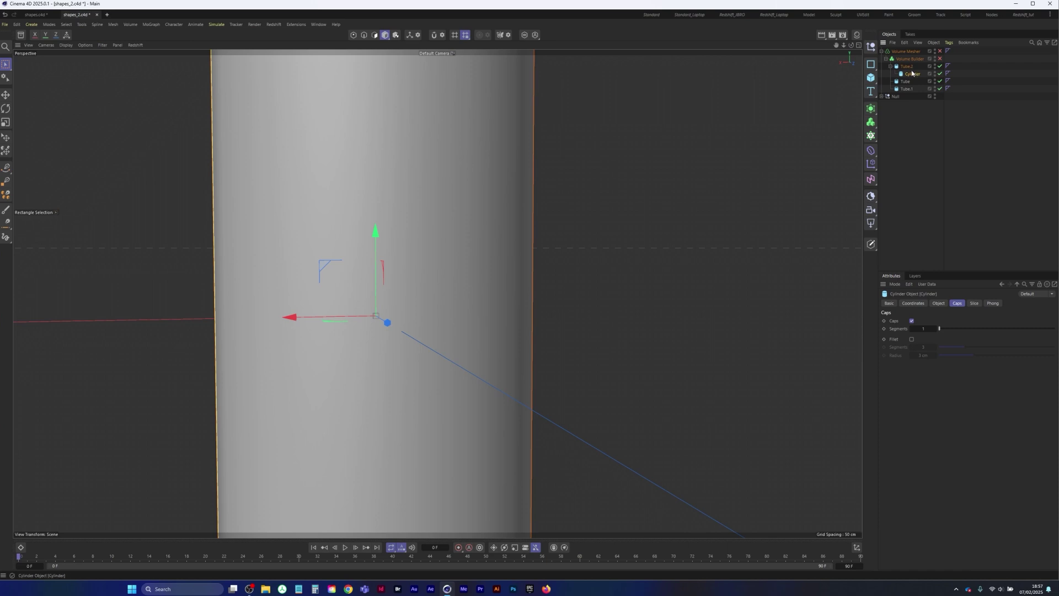
click(907, 66)
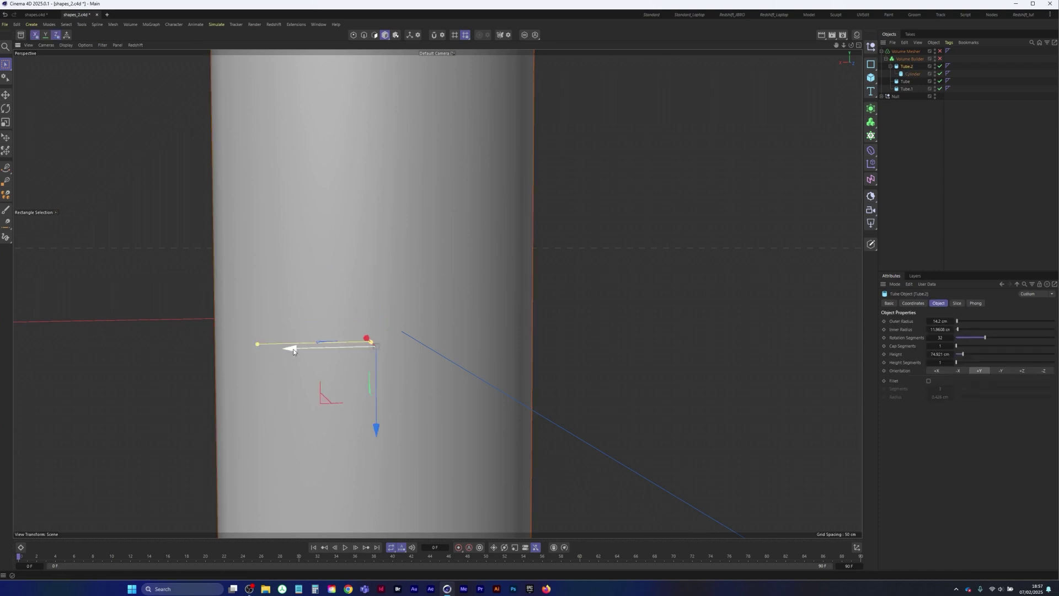
drag(293, 350, 616, 340)
alt+drag(348, 342, 420, 343)
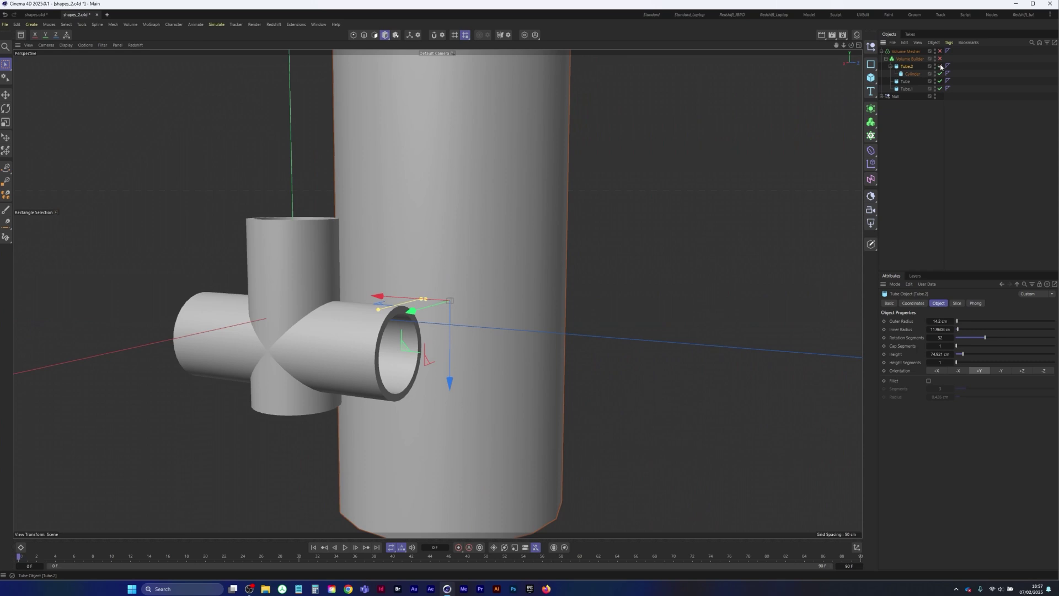
Undo the tube move, the nesting and the creation of the cylinder.
key(ctrl+z)
key(ctrl+z)
key(ctrl+z)
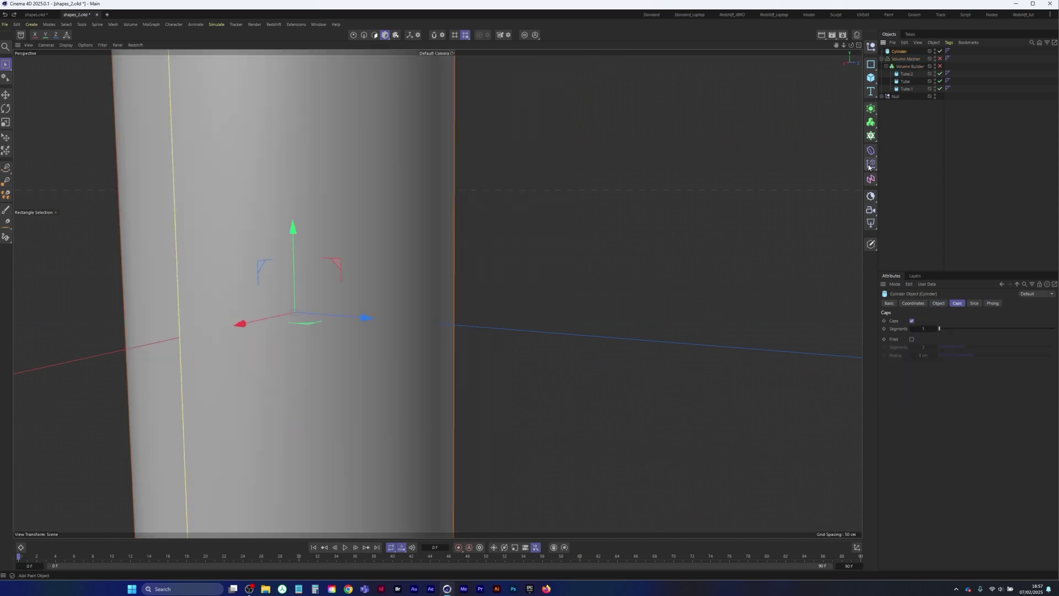
key(ctrl+z)
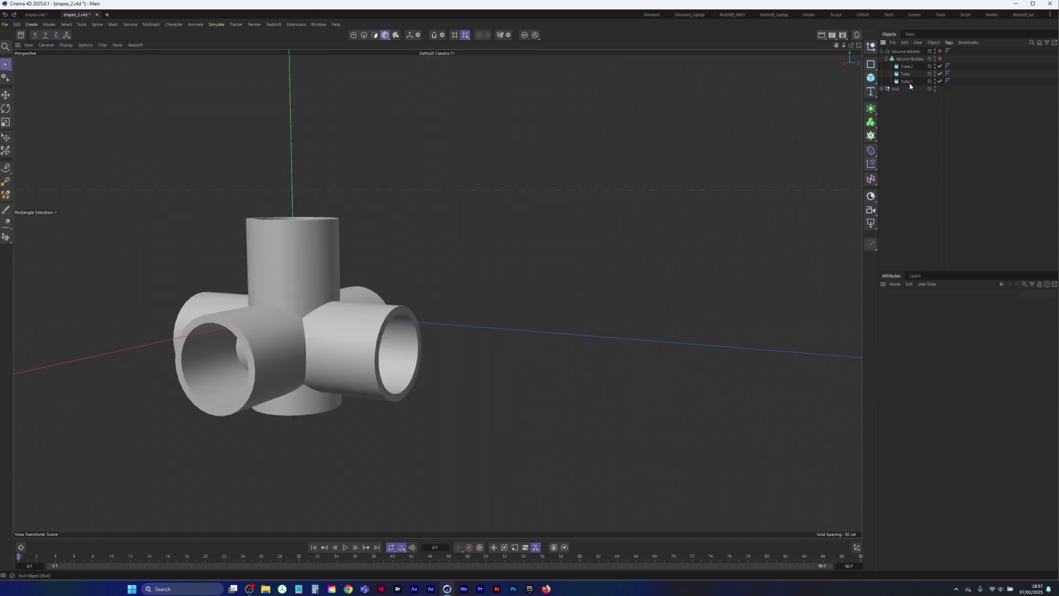
Add a cylinder primitive and make it a child of Tube.2.
click(872, 79)
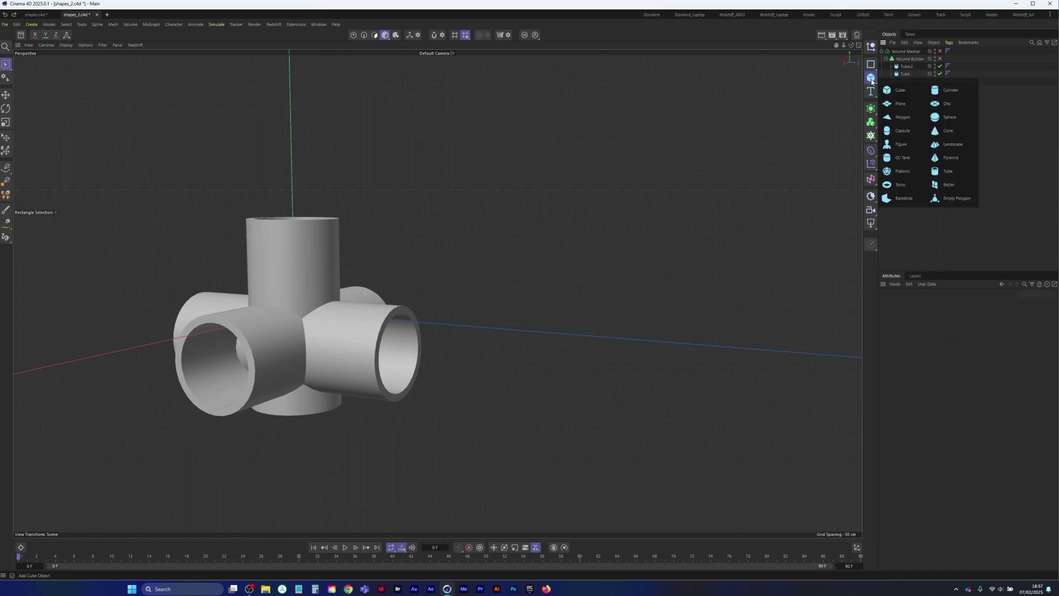
click(967, 92)
drag(904, 51, 919, 79)
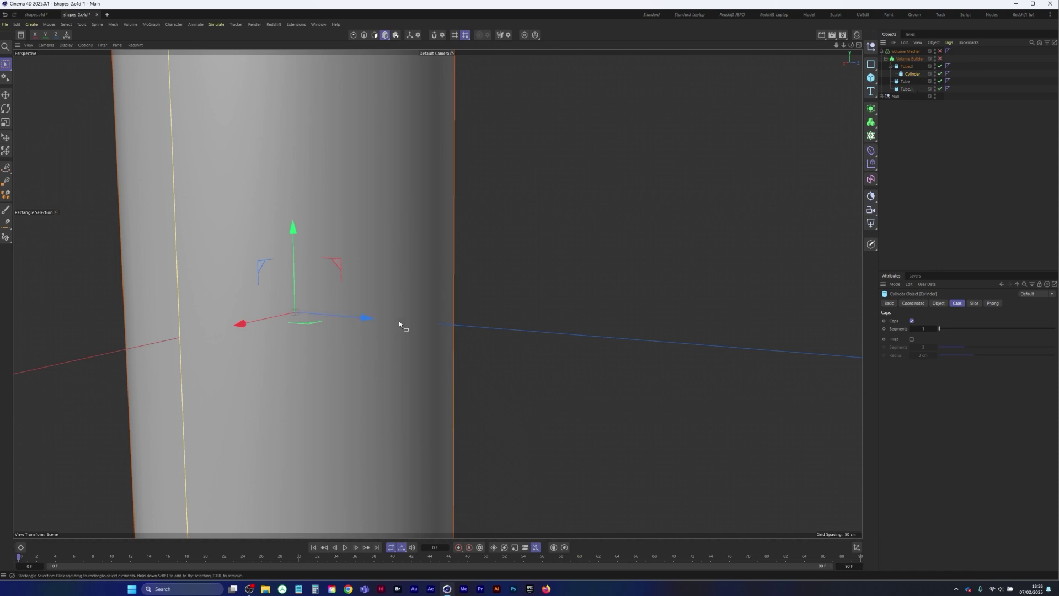
Try moving the nested cylinder sideways away from the pipe cross, and undo the move.
drag(399, 320, 745, 363)
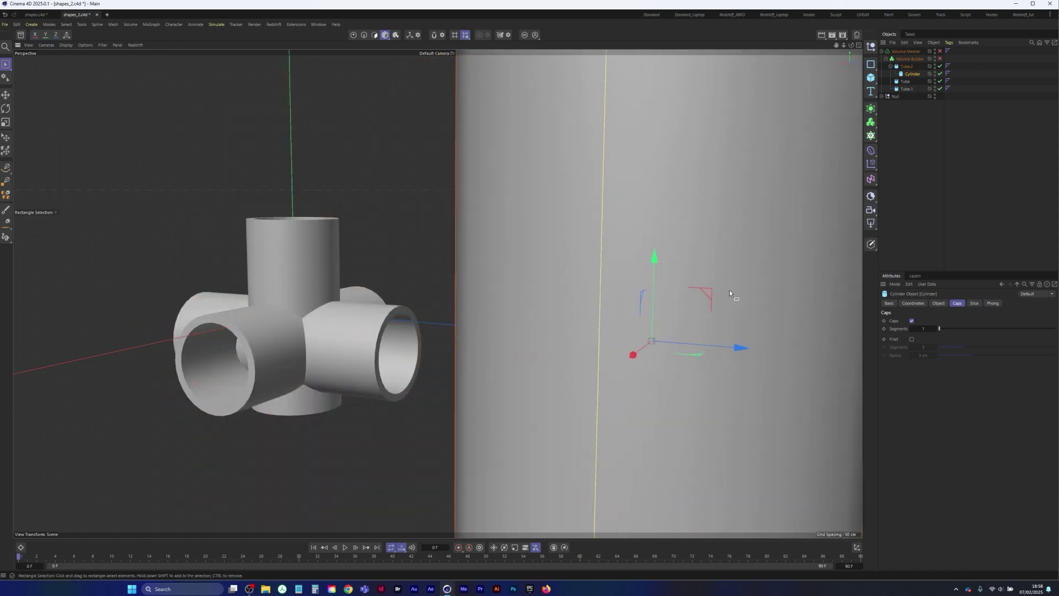
click(907, 67)
click(561, 281)
key(ctrl+z)
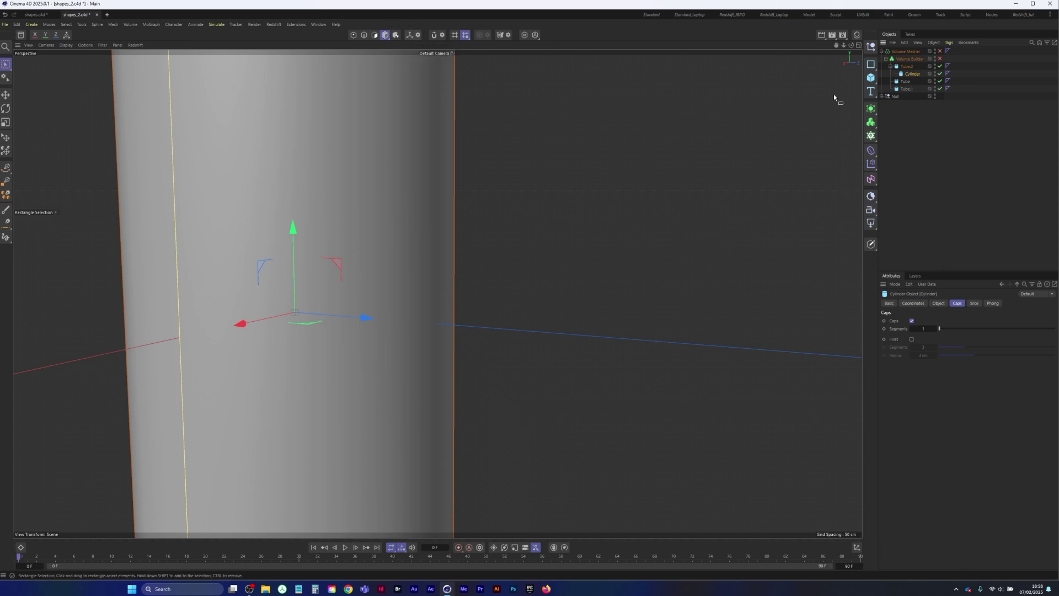
Align the cylinder with the position and rotation of its parent Tube.2 and scale it down uniformly to about 27.5 %.
key(ctrl+z)
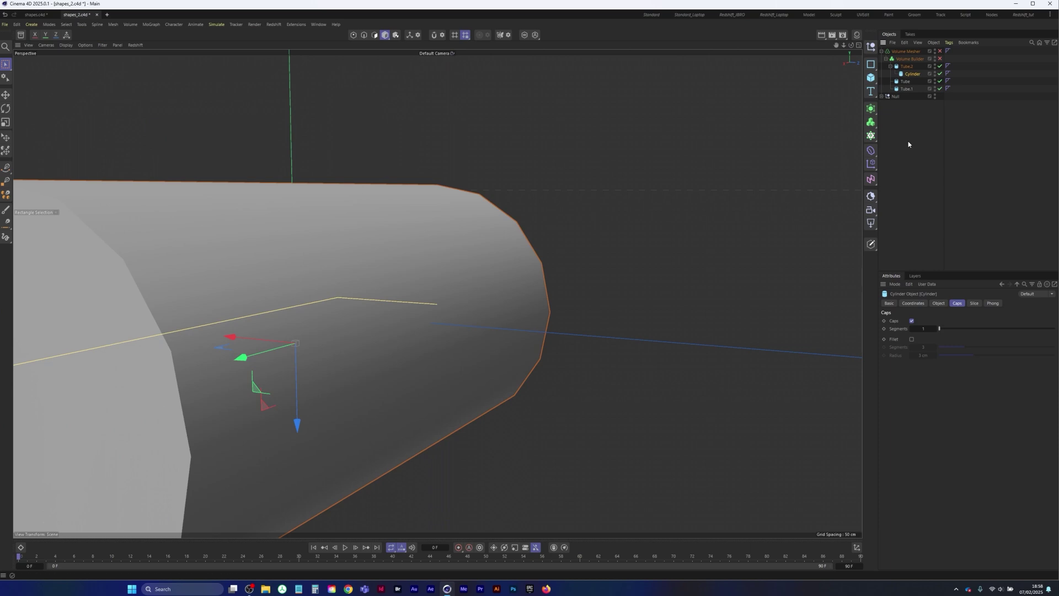
scroll(443, 207, down, 5)
click(5, 122)
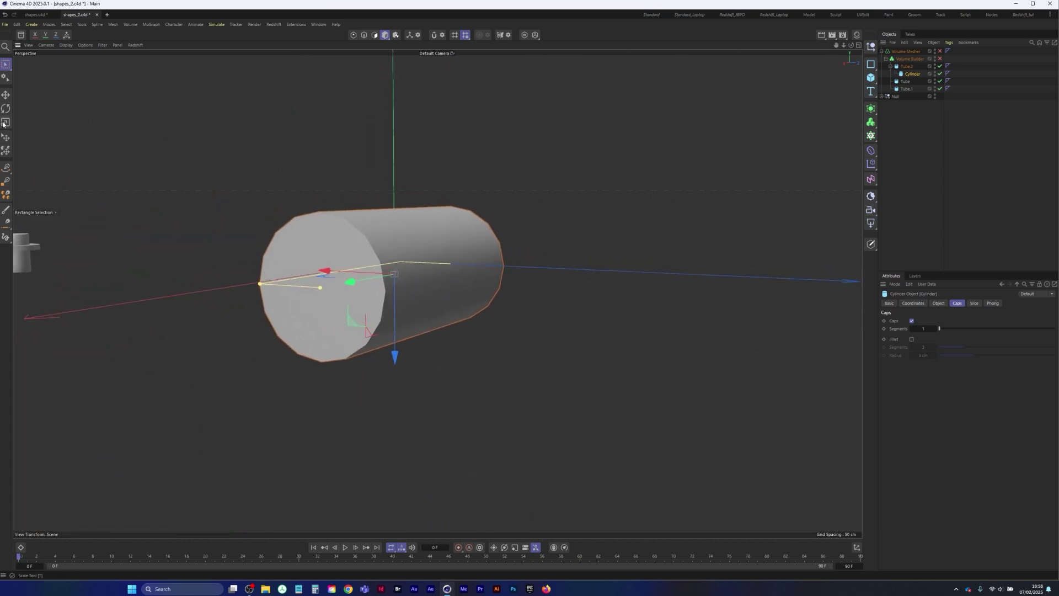
drag(584, 187, 434, 270)
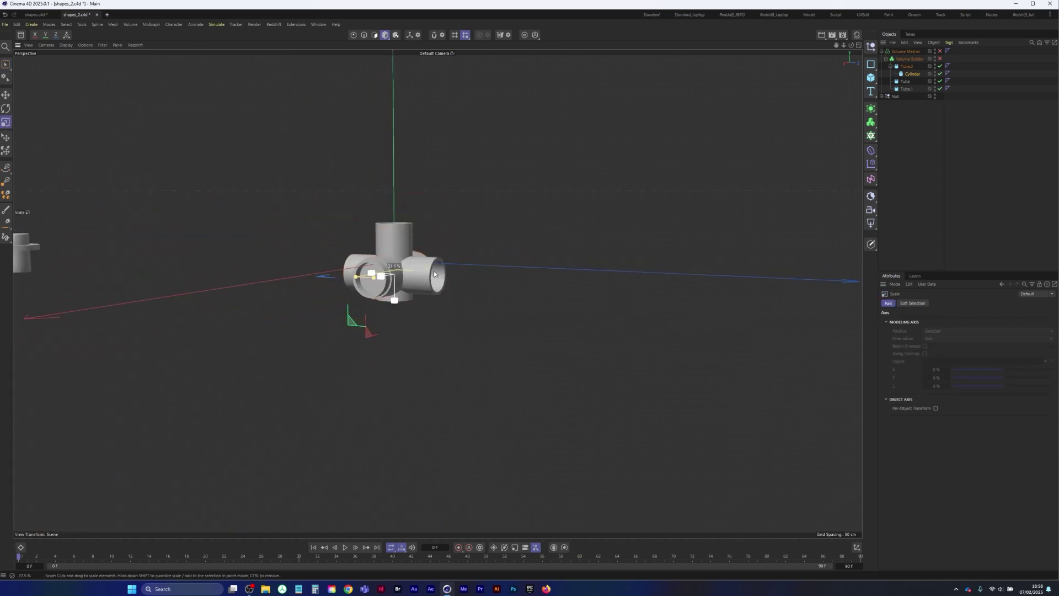
Compare the nested cylinder with the tube outline in the side view and set its rotation segments to 50.
scroll(434, 271, up, 5)
scroll(410, 275, up, 2)
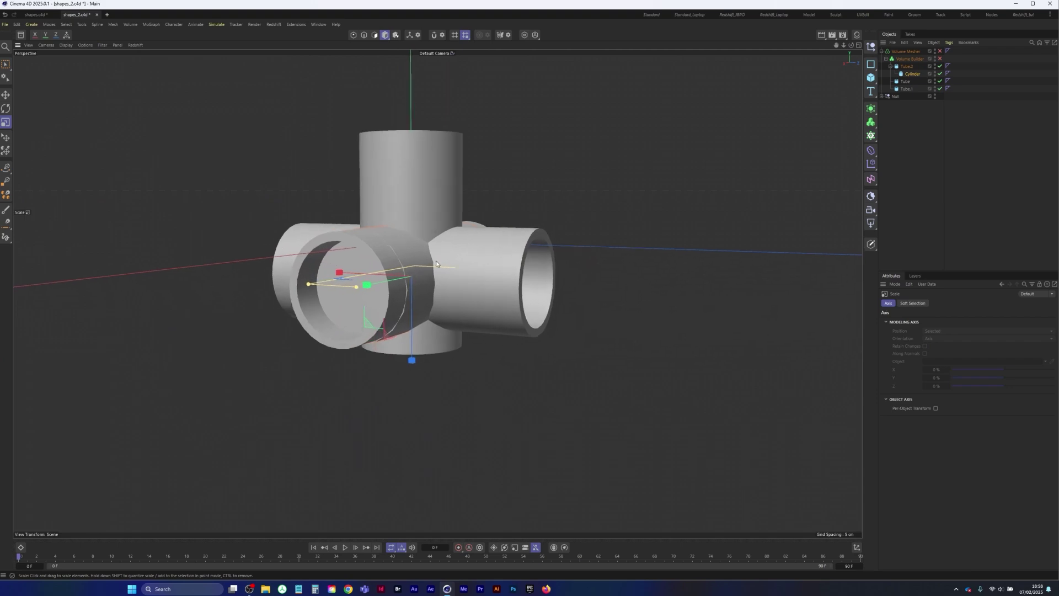
middle_click(559, 218)
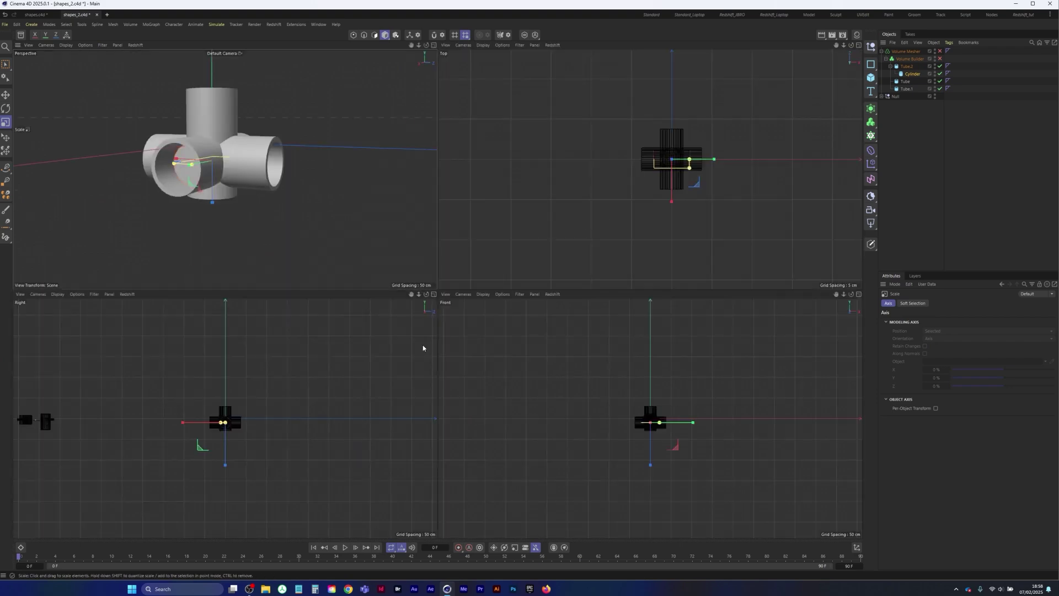
middle_click(285, 382)
scroll(522, 270, up, 6)
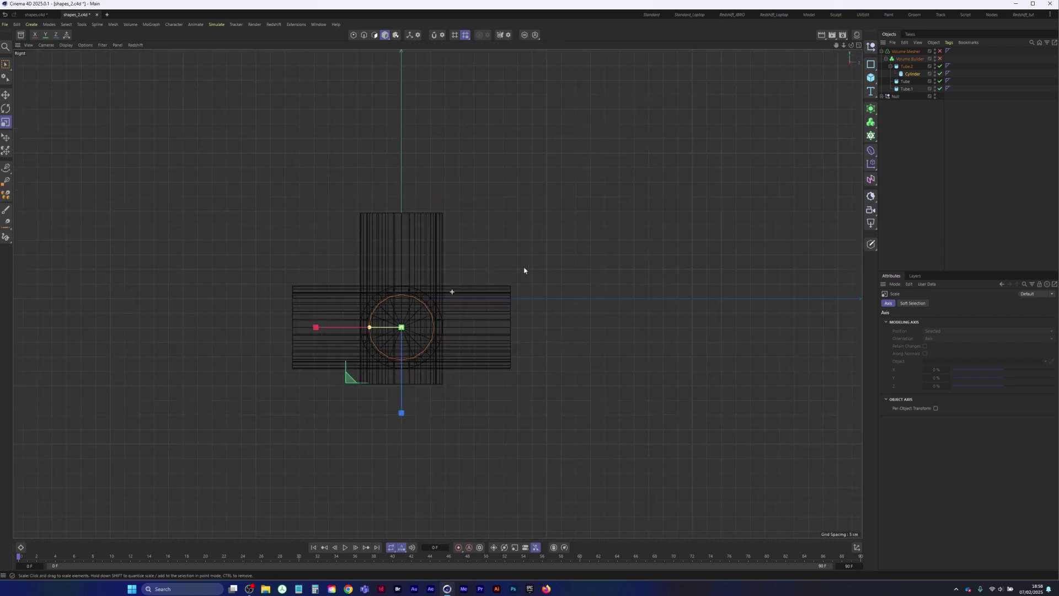
drag(557, 237, 576, 220)
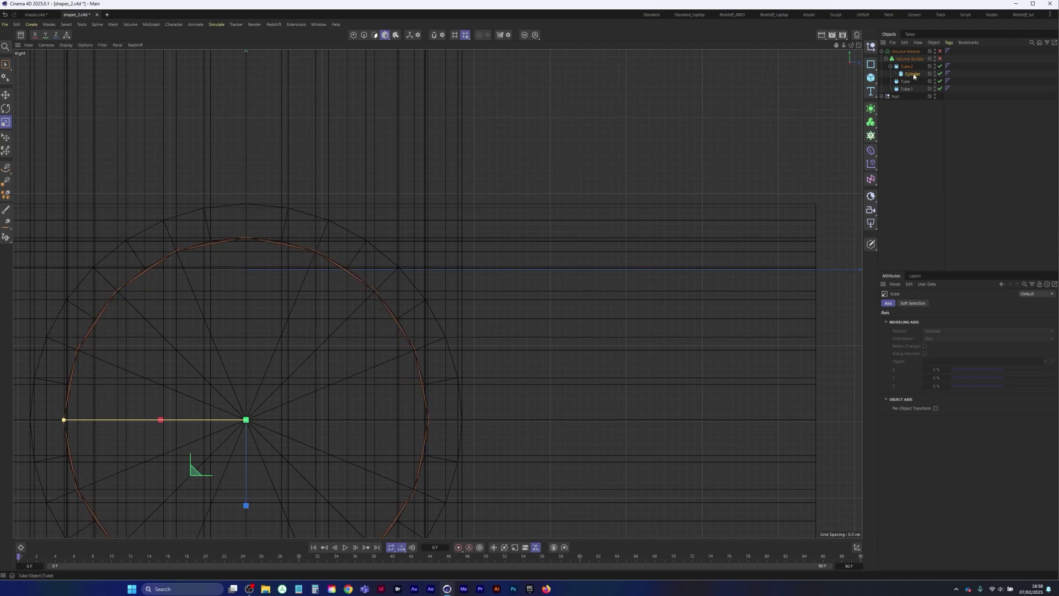
click(914, 74)
click(939, 304)
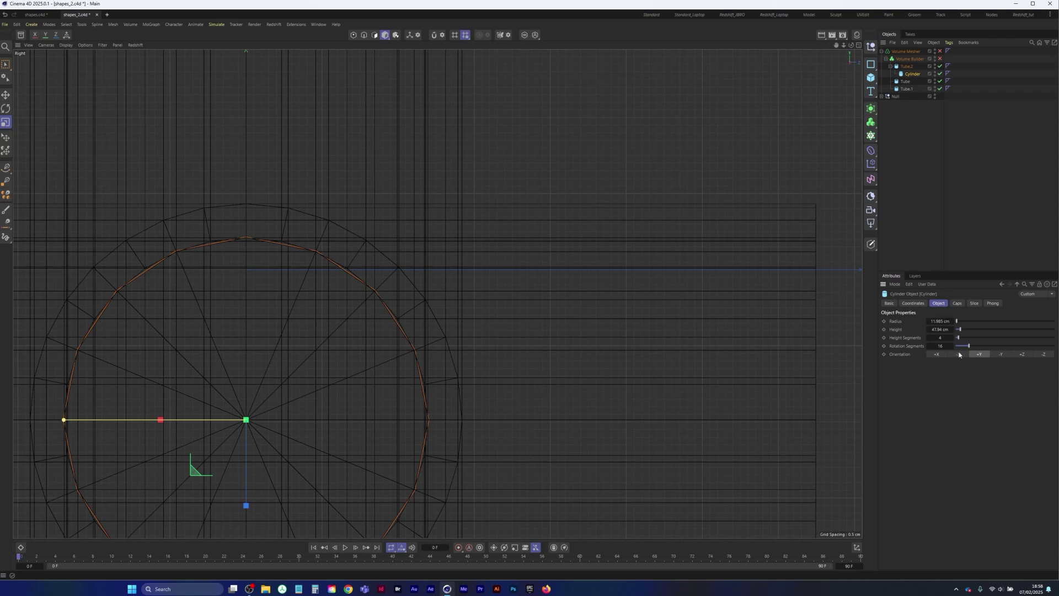
drag(972, 348, 1003, 346)
middle_click(662, 289)
middle_click(405, 235)
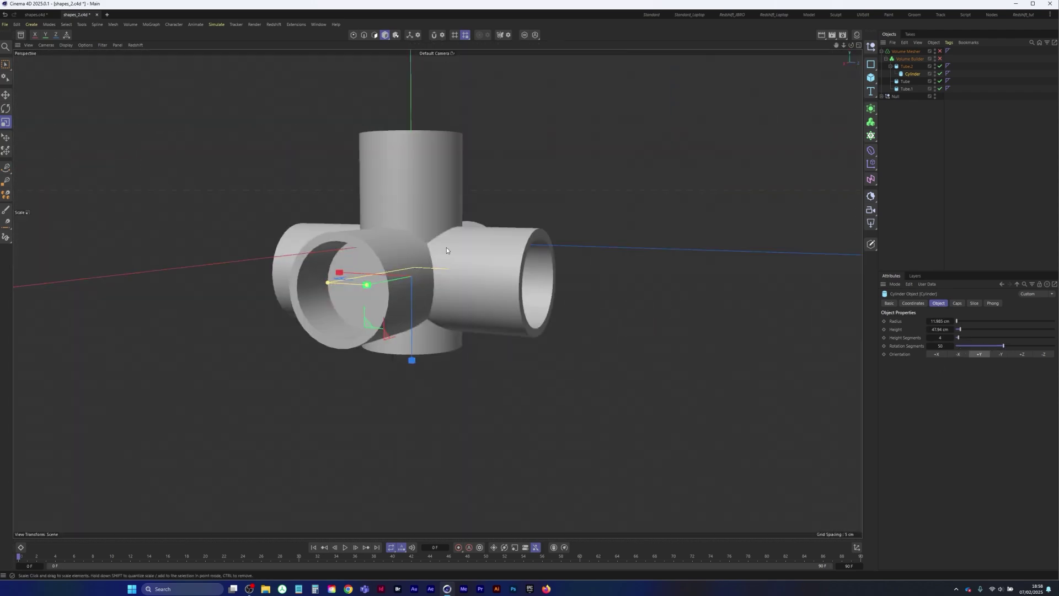
Try resizing the cylinder's radius in the perspective view, and undo the changes.
alt+middle_drag(466, 256, 489, 250)
alt+drag(486, 251, 299, 276)
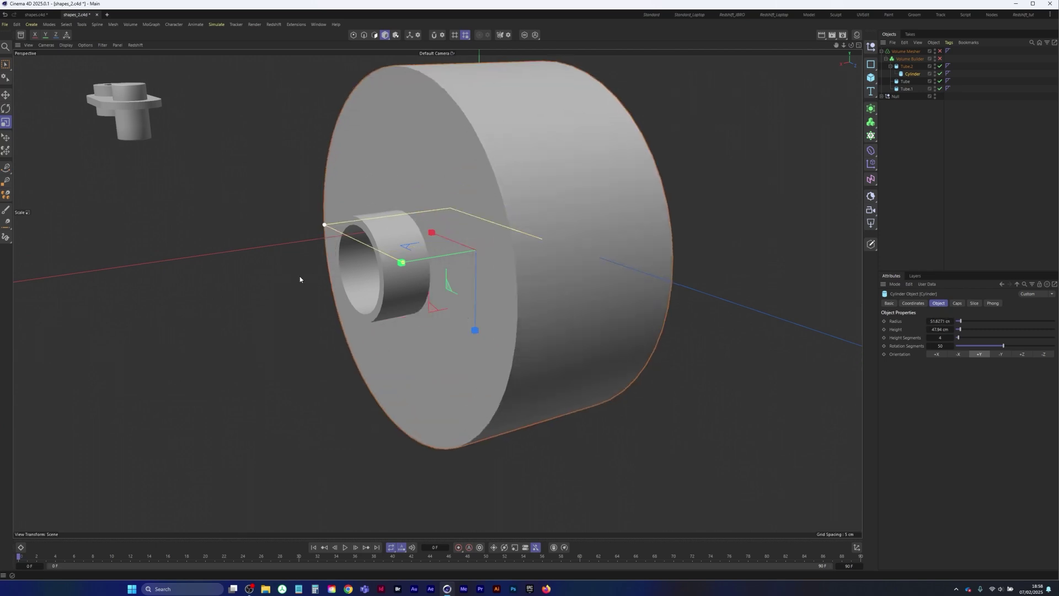
key(ctrl+z)
alt+drag(535, 234, 570, 261)
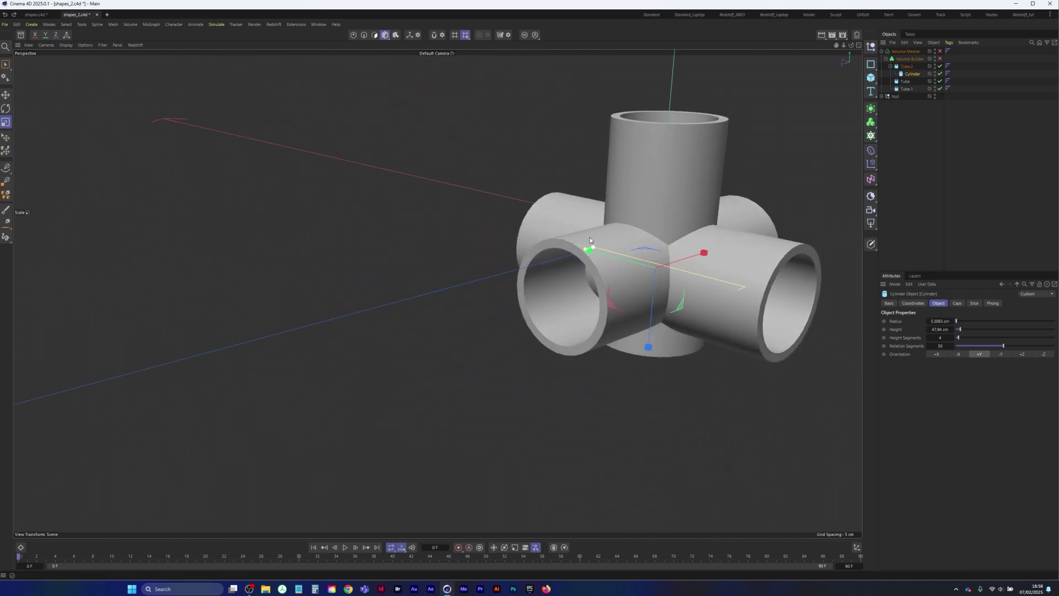
alt+drag(601, 246, 695, 292)
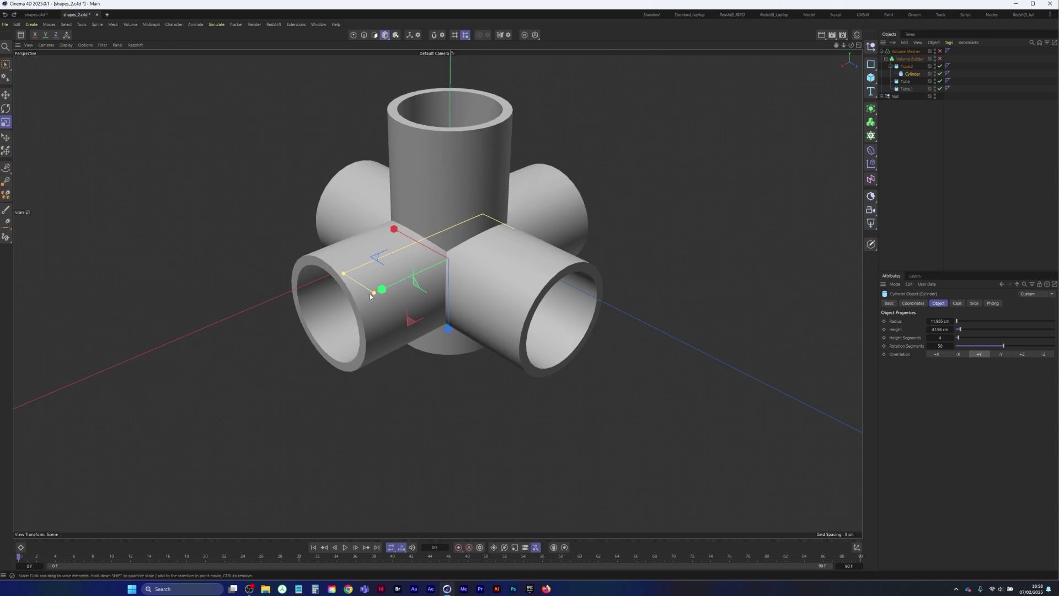
Lengthen the cylinder to about 139 cm and move it out of Tube.2 directly under the re-enabled Volume Builder.
drag(374, 291, 195, 370)
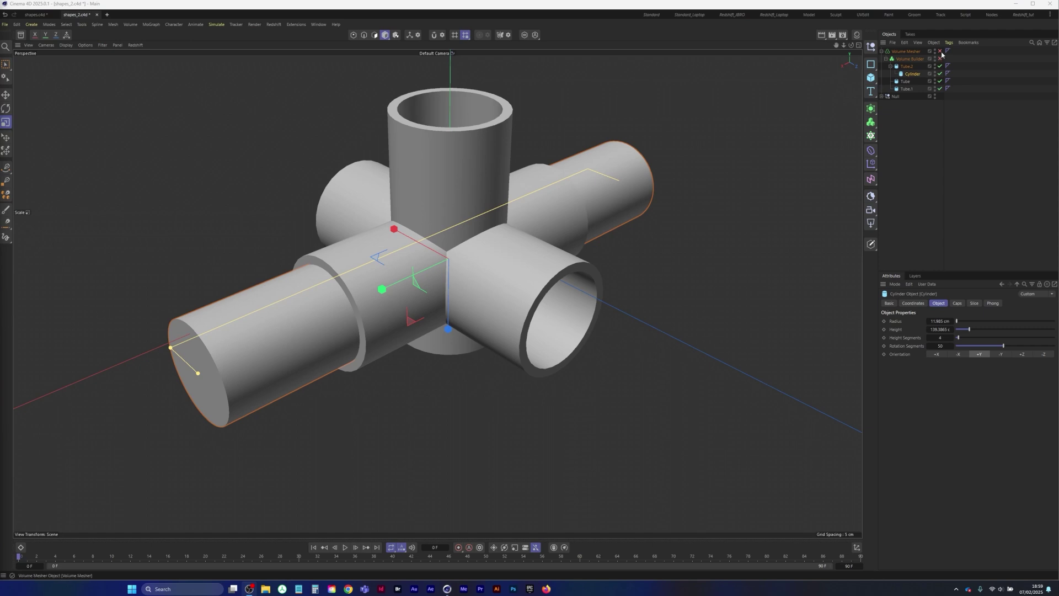
drag(914, 75, 927, 67)
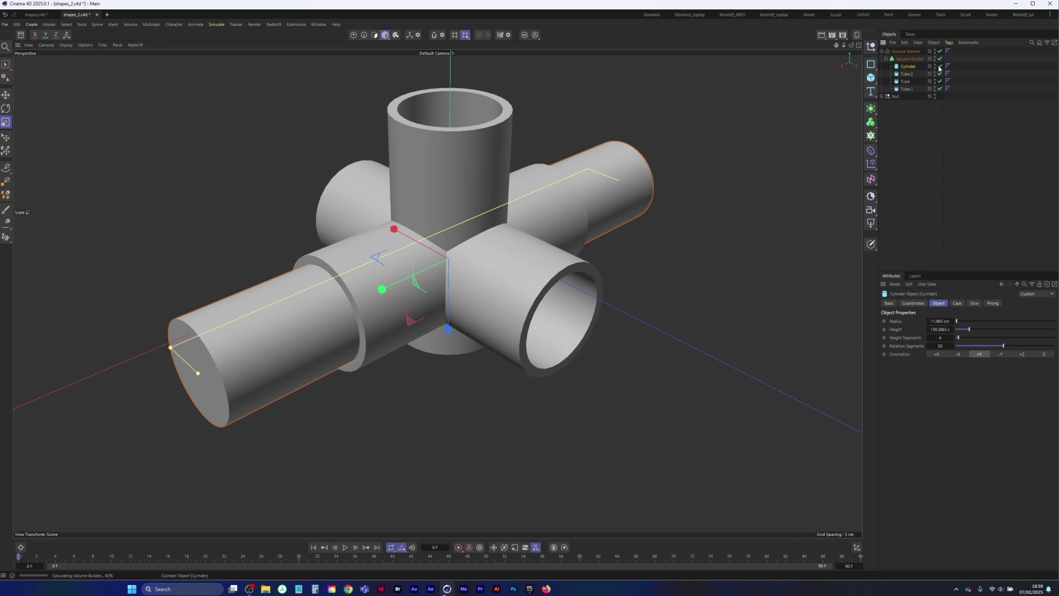
Place the cylinder below SDF Smooth in the Volume Builder's object list and set its mode to Subtract.
click(911, 59)
drag(913, 357, 916, 363)
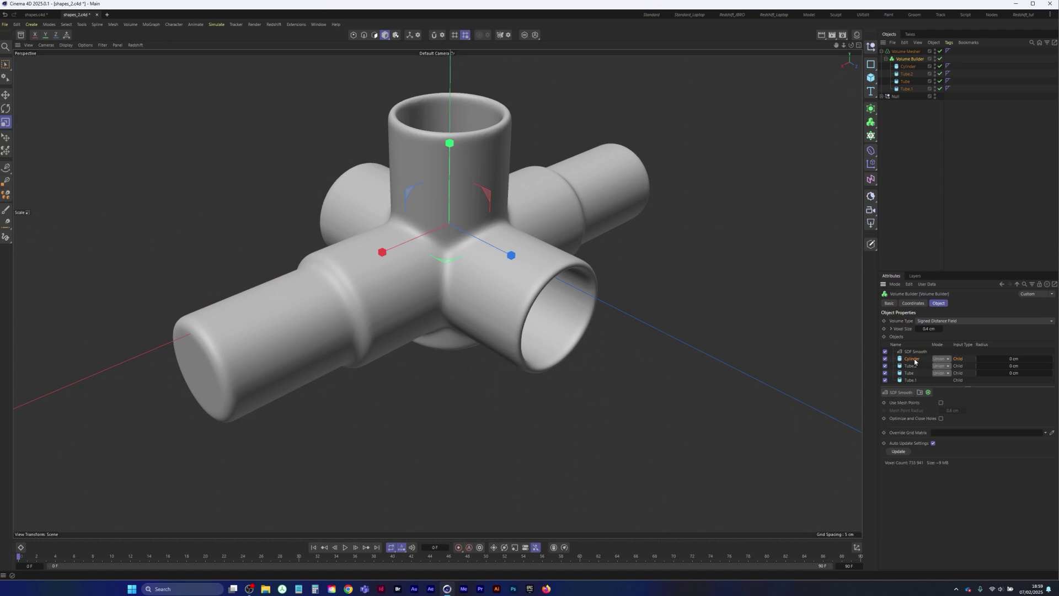
click(947, 359)
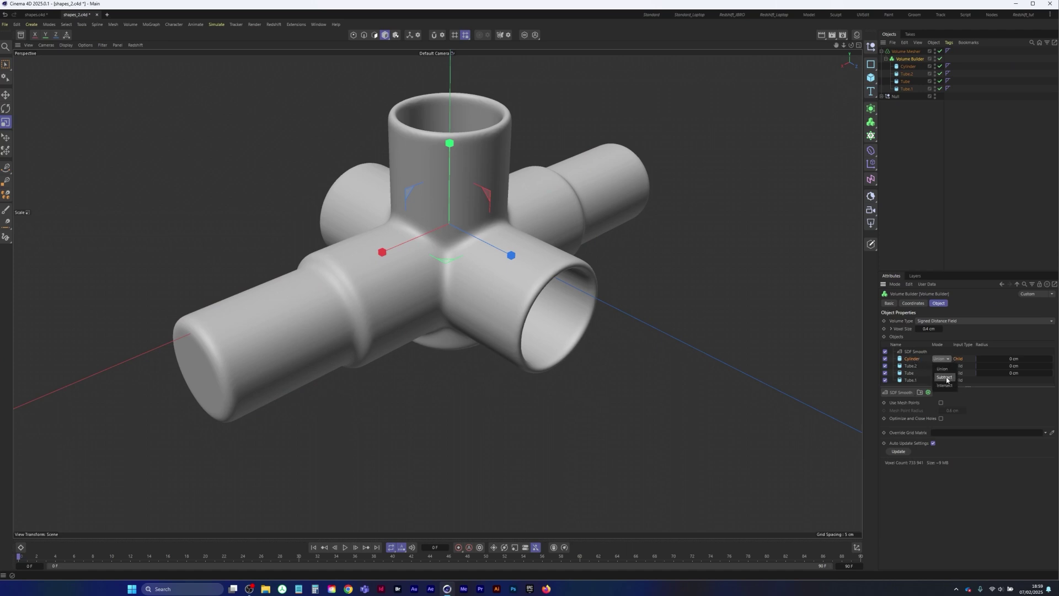
click(942, 371)
mouse_move(397, 289)
alt+mouse_down()
mouse_move(480, 234)
mouse_move(386, 285)
alt+mouse_up()
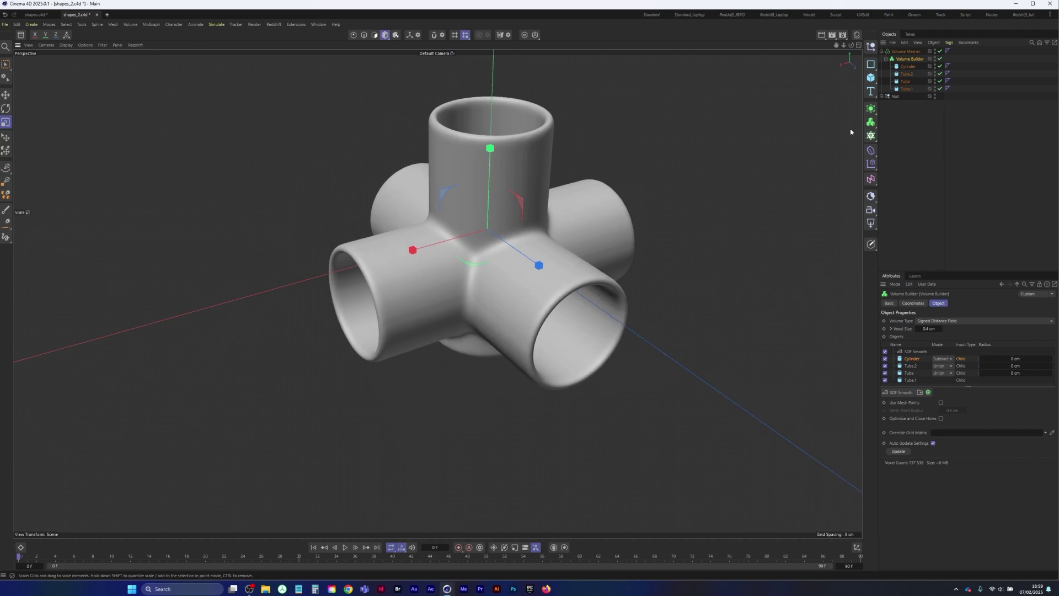
Duplicate the subtracting cylinder at the top of the Volume Builder's children.
click(909, 66)
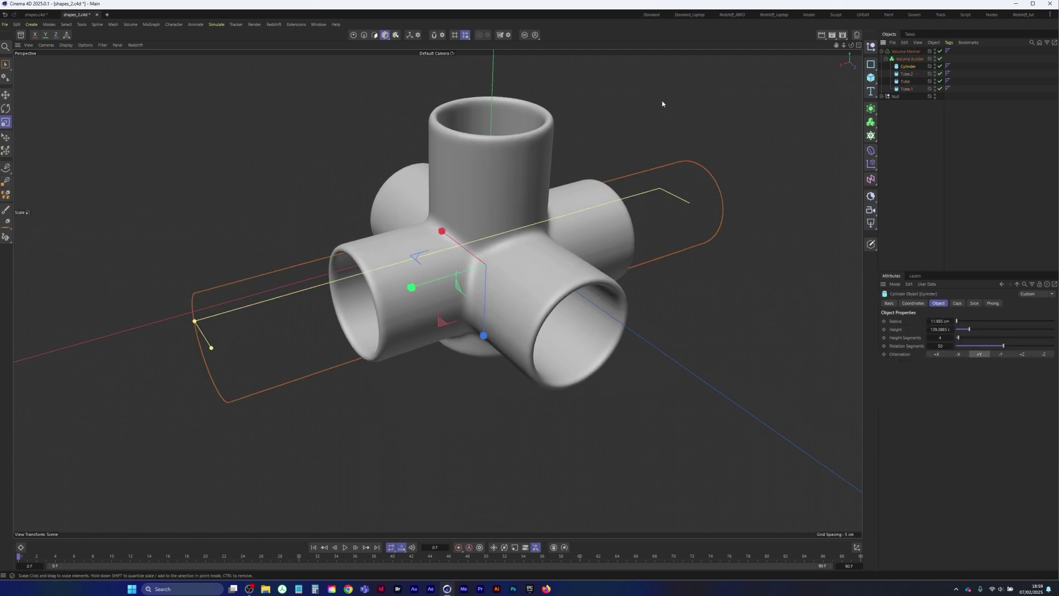
click(5, 24)
click(22, 120)
ctrl+drag(910, 70, 911, 65)
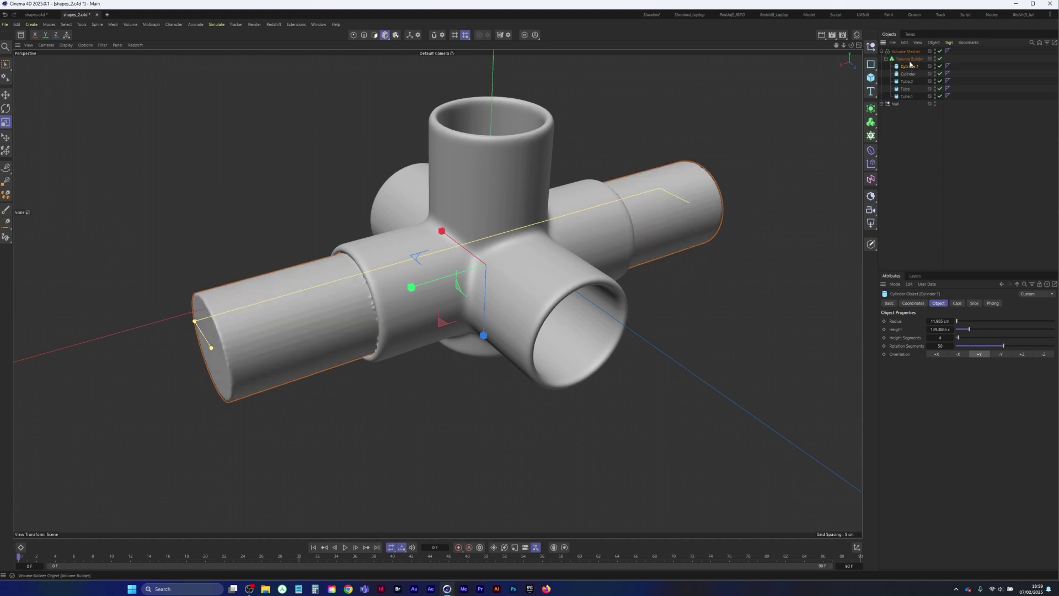
Place the duplicate Cylinder.1 below SDF Smooth in the Volume Builder's object list and set its mode to Subtract.
click(910, 59)
drag(916, 356, 916, 365)
click(943, 359)
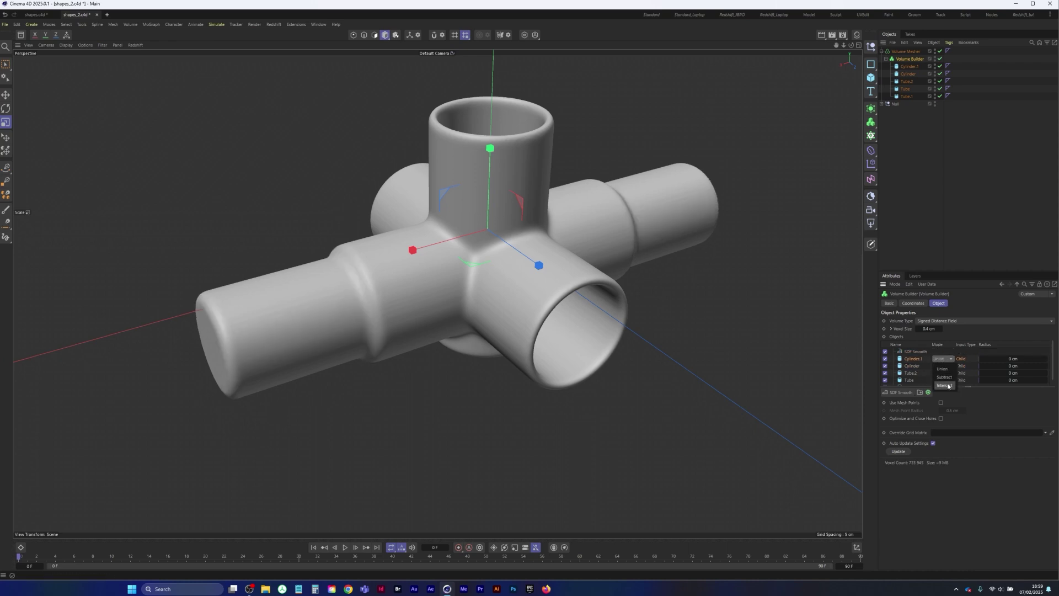
click(947, 385)
alt+drag(437, 289, 498, 266)
Rotate Cylinder.1 horizontally until it runs through the other horizontal tube of the pipe cross.
key(r)
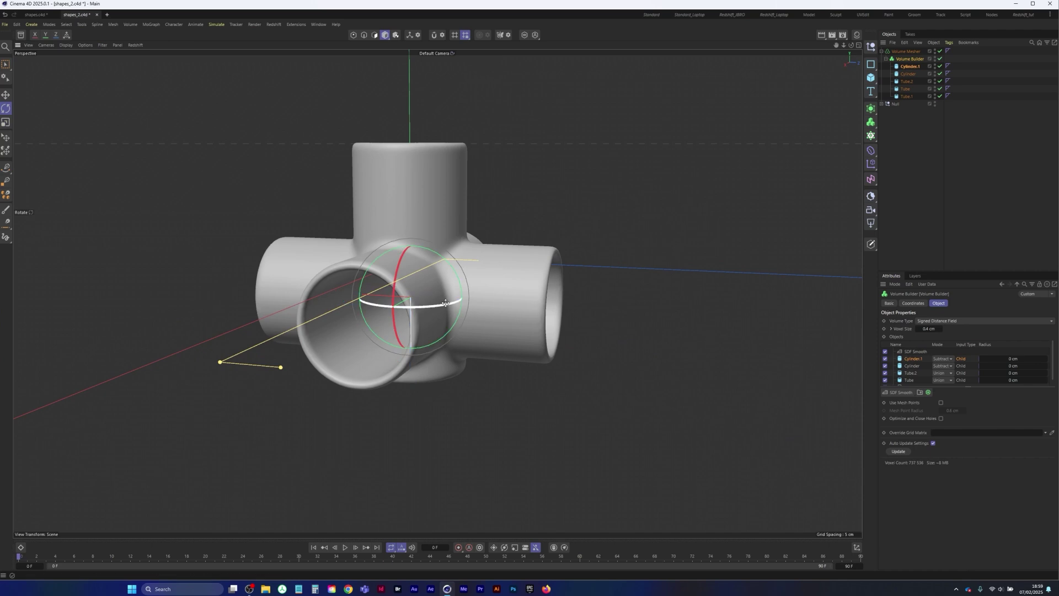
drag(444, 306, 409, 293)
alt+drag(575, 295, 524, 264)
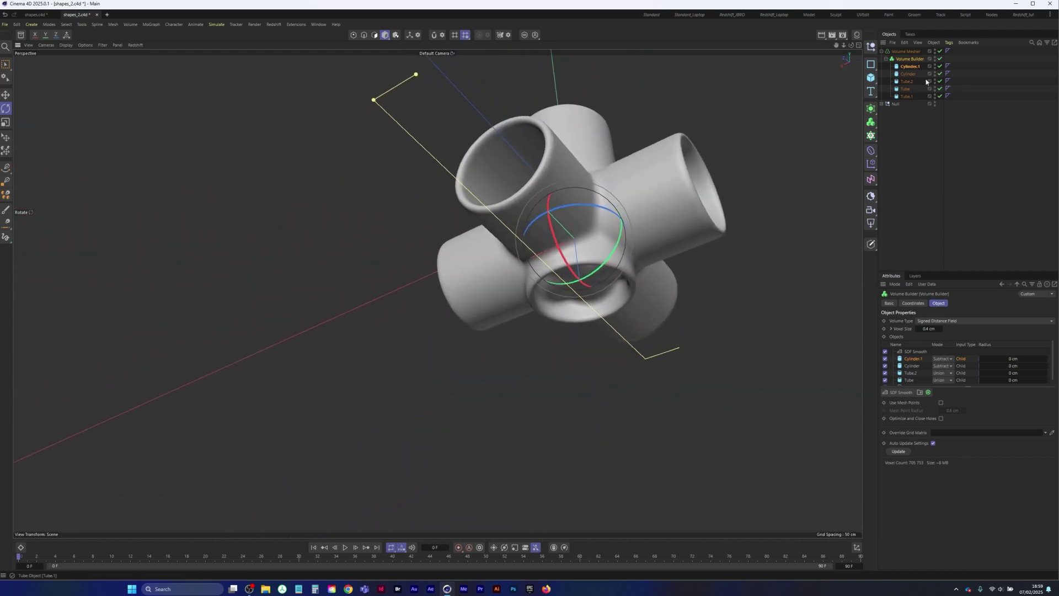
Undo the accidental duplication of the whole Volume Builder and duplicate only Cylinder.1 inside it.
ctrl+drag(908, 67, 910, 60)
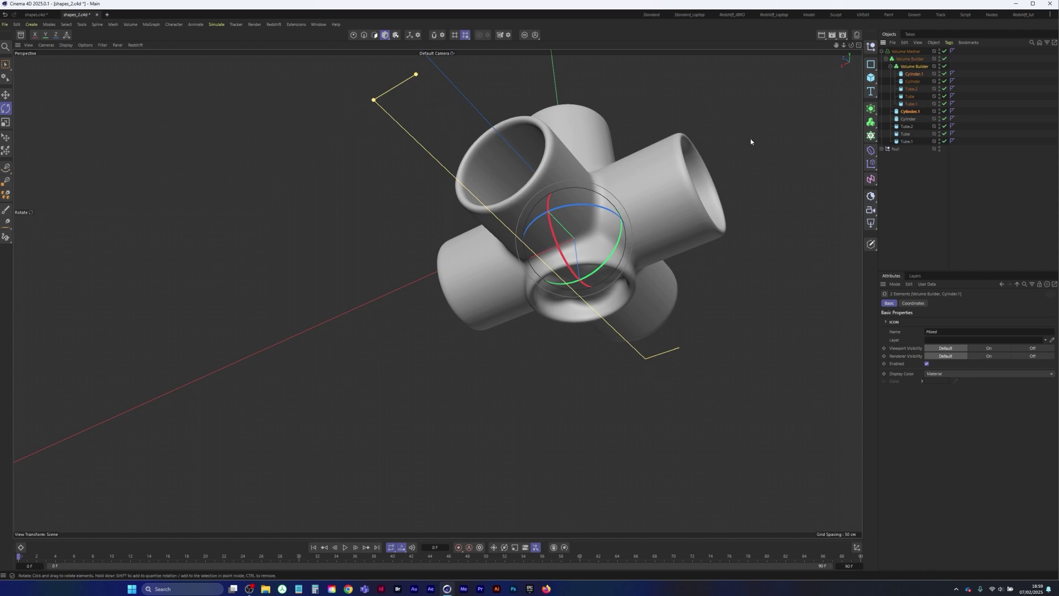
key(ctrl+z)
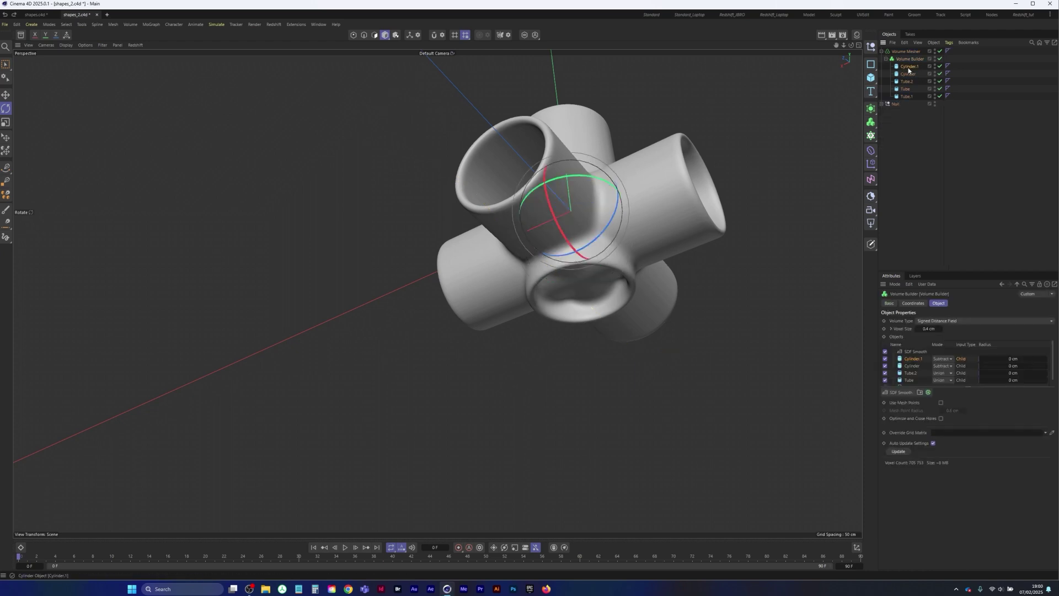
click(909, 66)
ctrl+drag(909, 66, 908, 66)
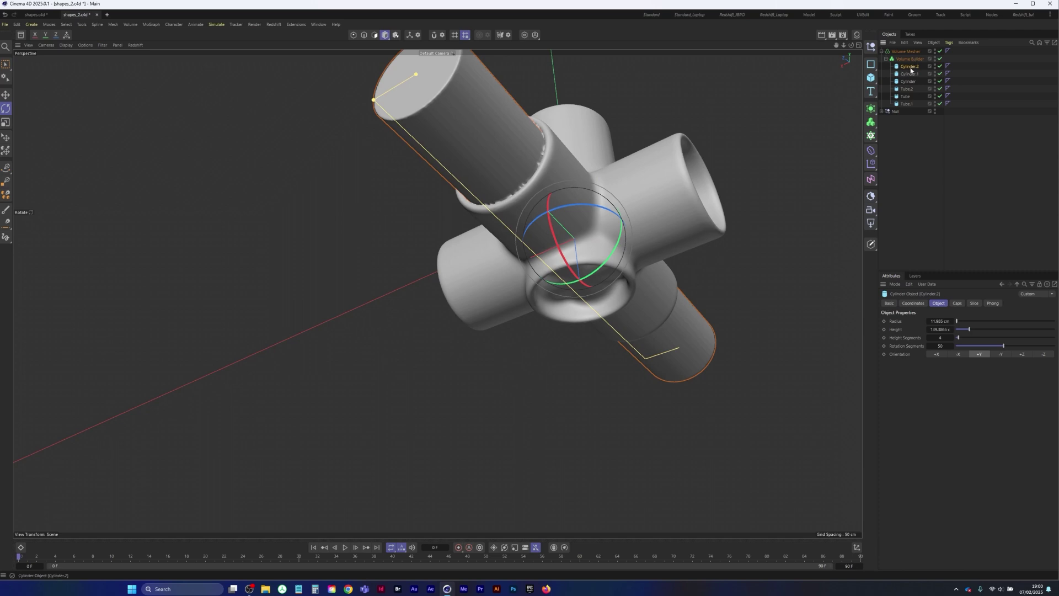
Try rotating the whole Volume Builder, and undo the rotation.
click(912, 59)
alt+middle_drag(578, 242, 543, 266)
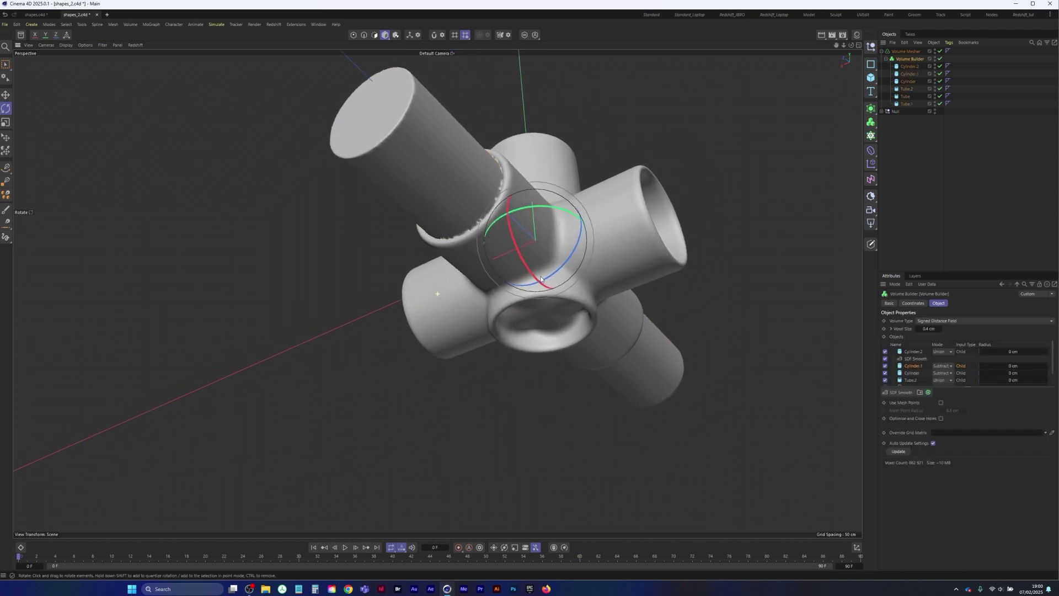
alt+drag(543, 266, 494, 313)
drag(543, 232, 553, 235)
key(ctrl+z)
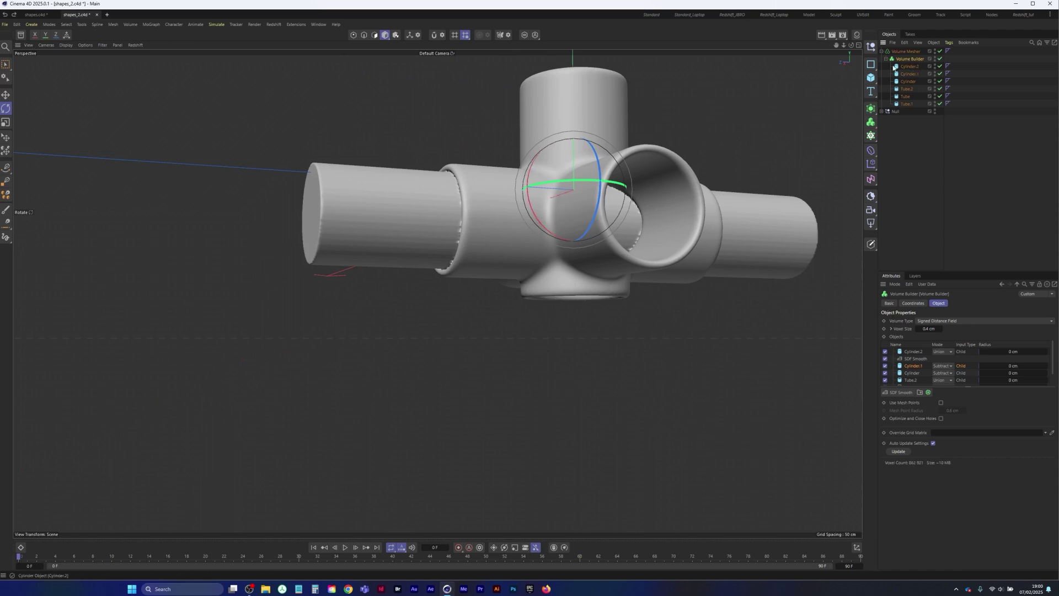
Rotate Cylinder.2 upright so it runs through the vertical tube of the pipe cross.
click(534, 250)
drag(534, 250, 598, 278)
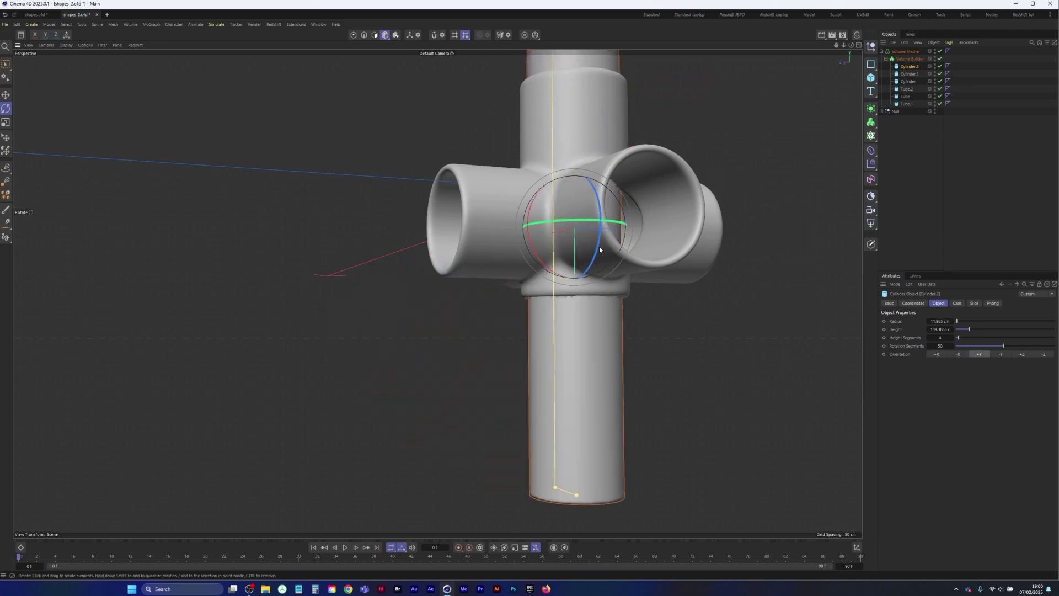
alt+middle_drag(484, 230, 437, 293)
alt+drag(438, 293, 359, 370)
Place Cylinder.2 below SDF Smooth in the Volume Builder's object list and set its mode to Subtract.
click(911, 60)
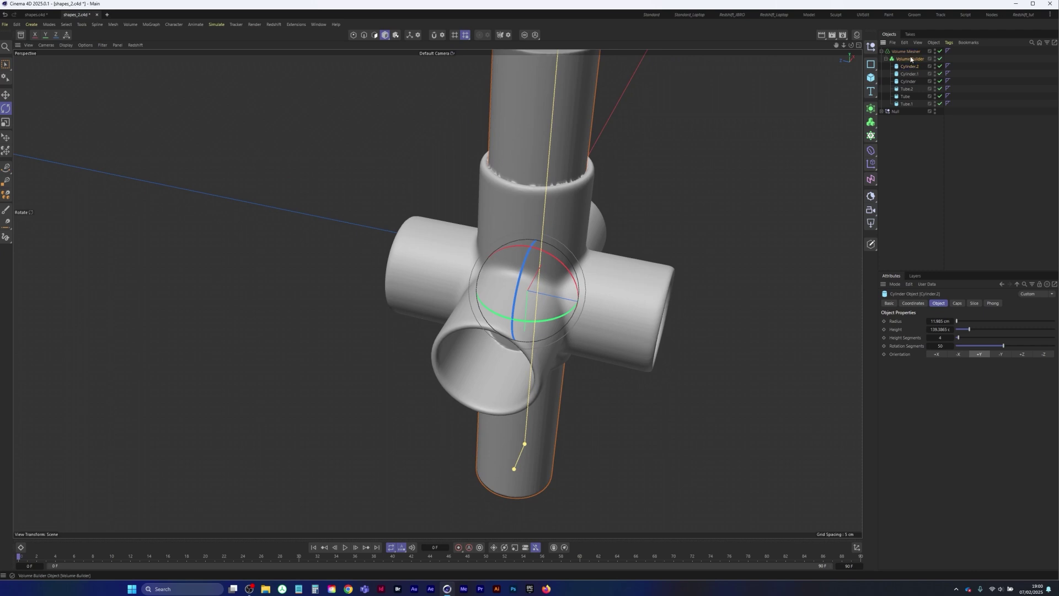
click(911, 60)
drag(911, 353, 914, 365)
click(951, 360)
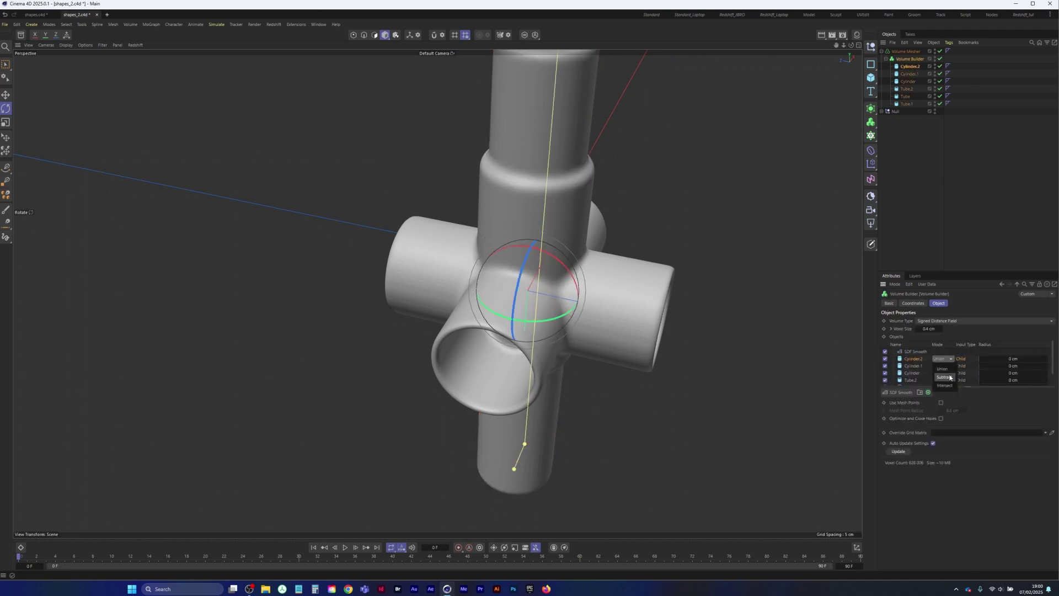
click(945, 377)
click(930, 203)
alt+drag(508, 270, 478, 233)
scroll(390, 270, up, 3)
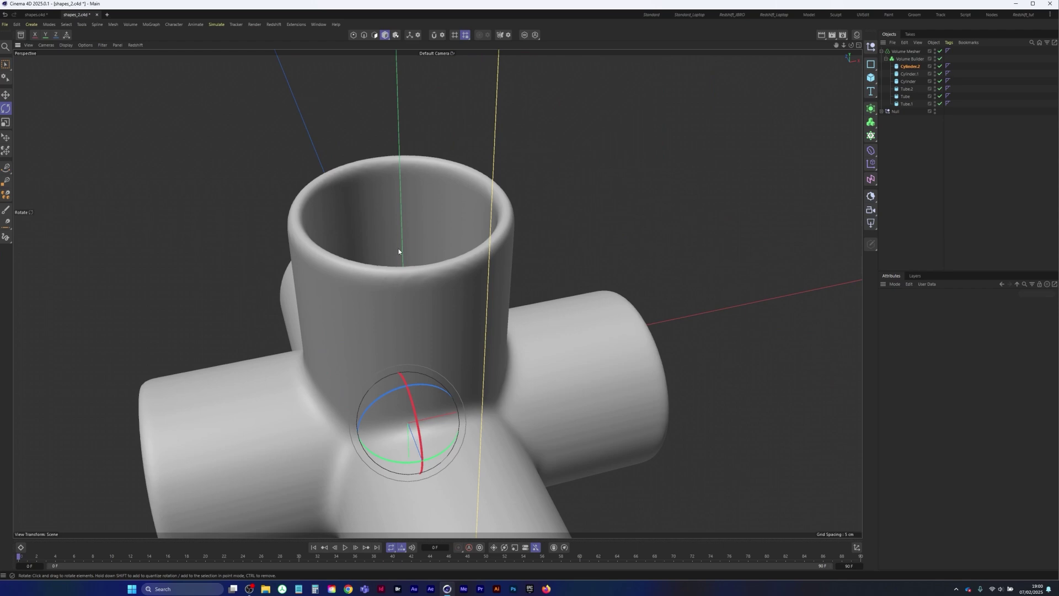
scroll(373, 267, down, 3)
alt+drag(440, 267, 457, 236)
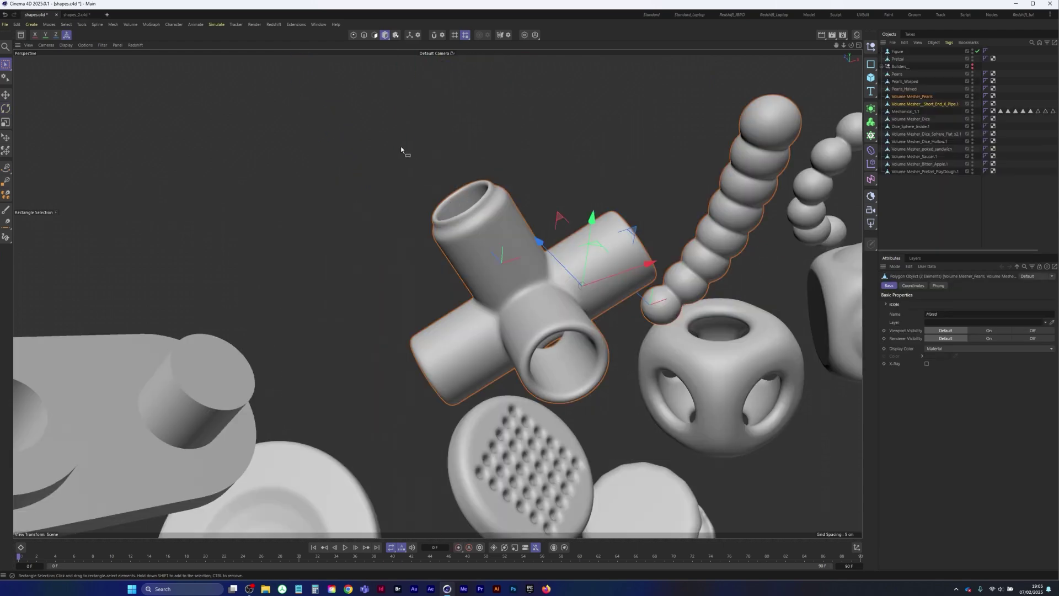
Select the finished short-end pipe cross in shapes.c4d as a reference and return to shapes_2.c4d.
drag(396, 144, 500, 248)
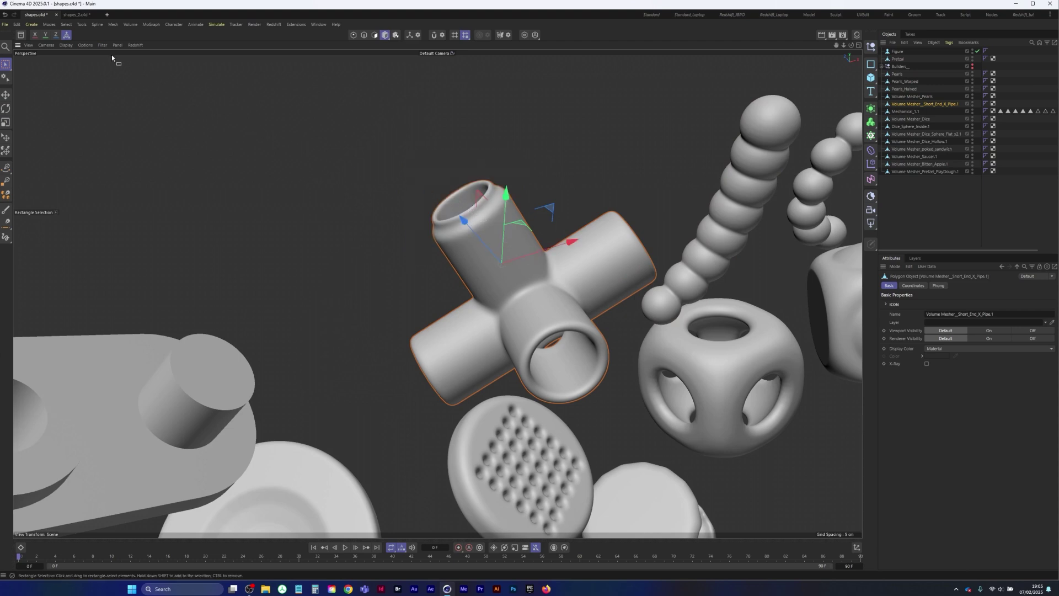
click(78, 15)
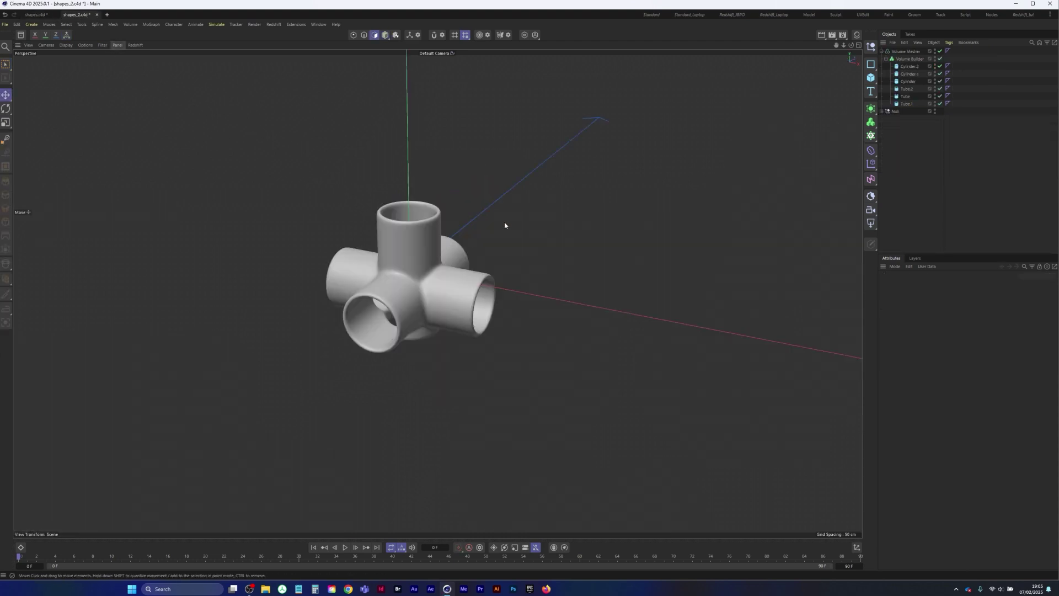
Duplicate the vertical tube Tube.1 at the end of the Volume Builder's children and scale the copy down slightly.
click(905, 104)
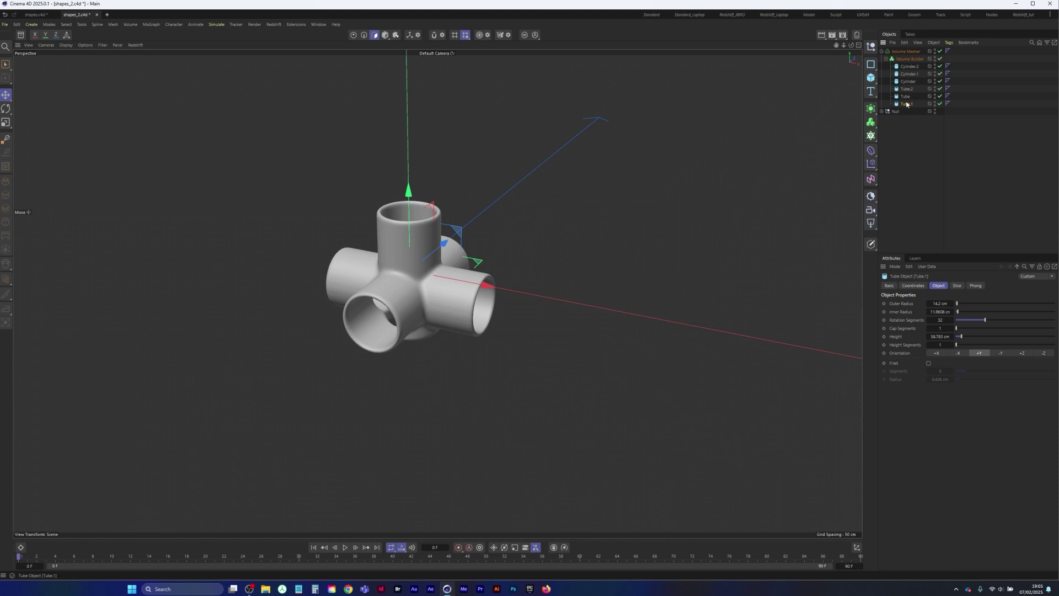
ctrl+drag(908, 106, 905, 59)
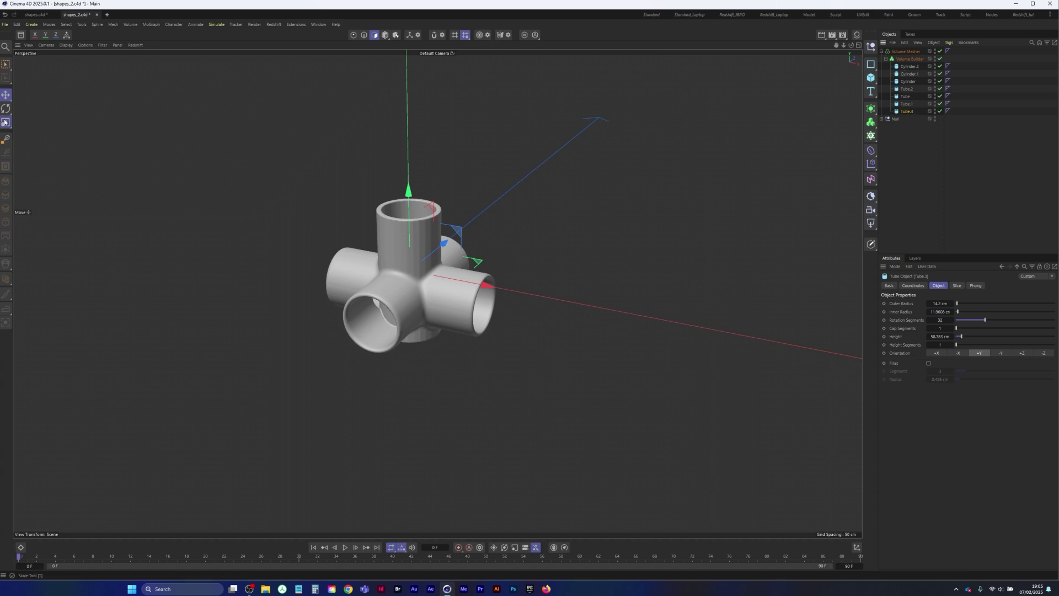
key(t)
drag(261, 173, 256, 177)
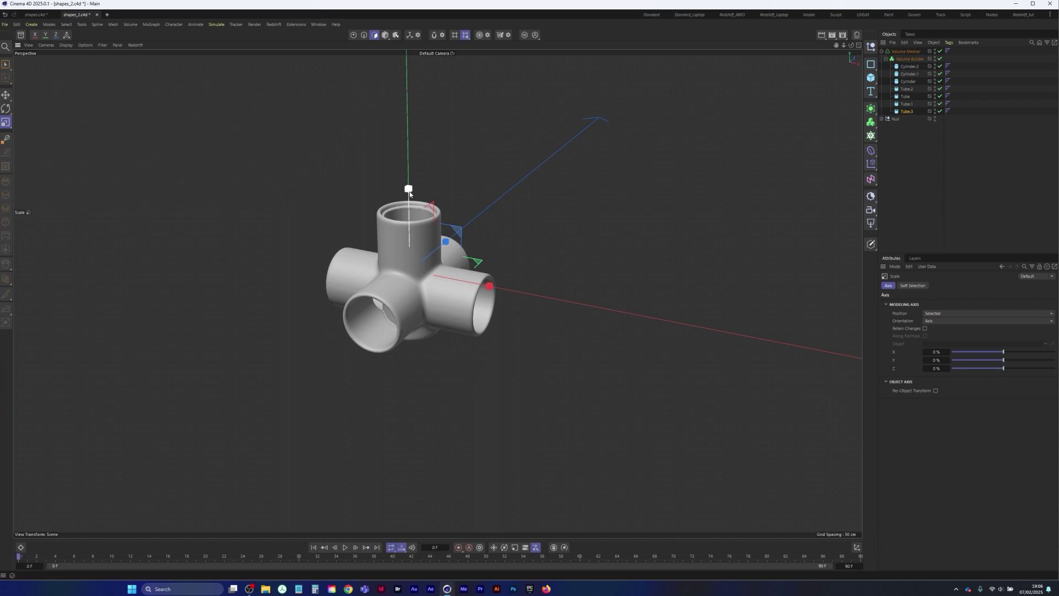
Move the scaled-down tube copy up so it protrudes slightly from the top of the vertical pipe.
key(e)
drag(409, 188, 408, 183)
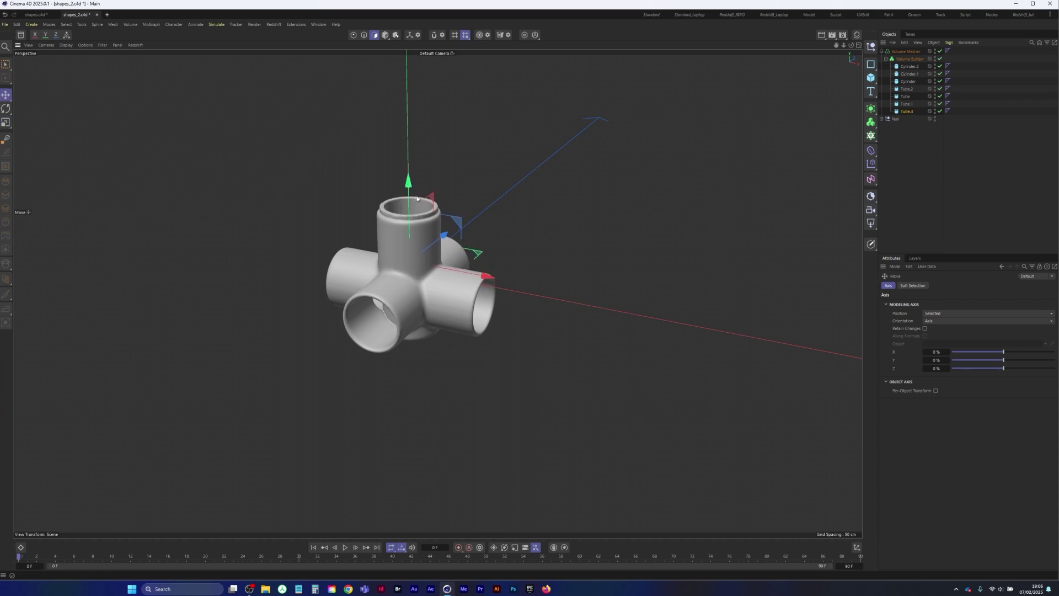
Enable the fillet on the scaled-down tube Tube.3 and set its fillet radius to 1 cm.
scroll(477, 211, up, 4)
alt+middle_drag(443, 234, 412, 247)
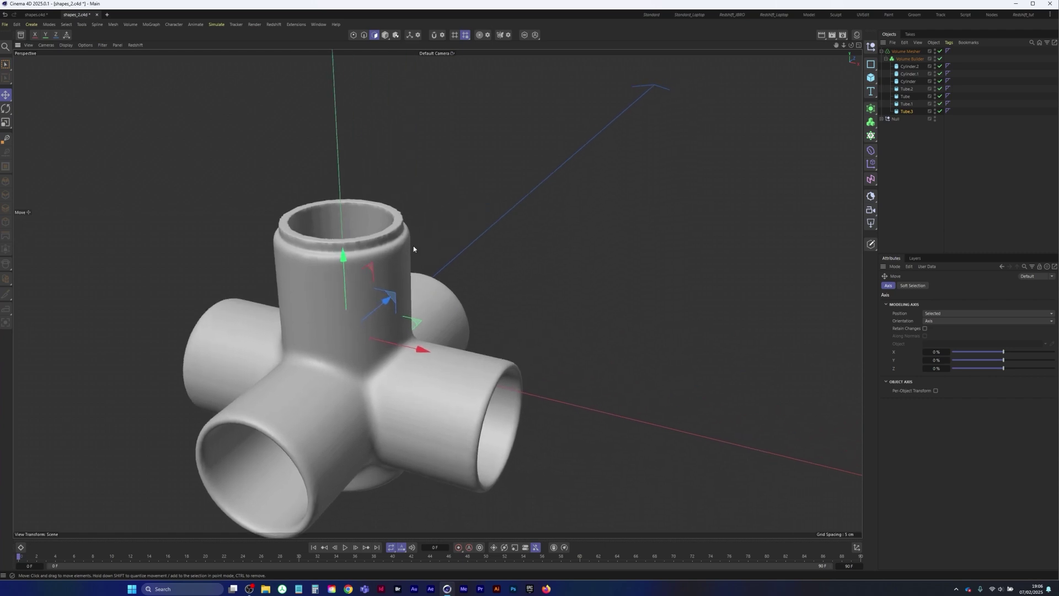
click(907, 111)
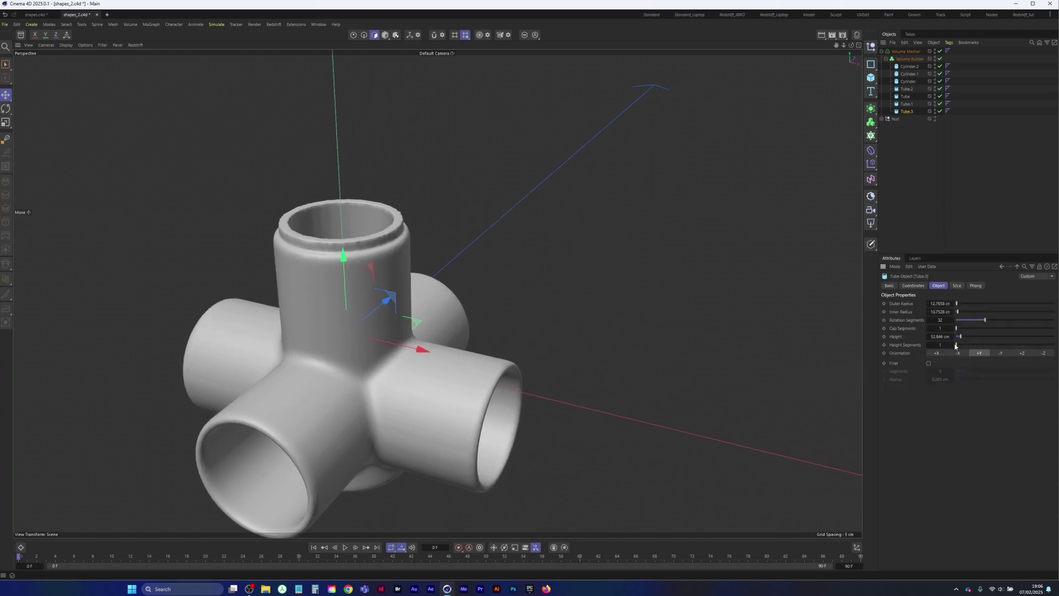
click(929, 364)
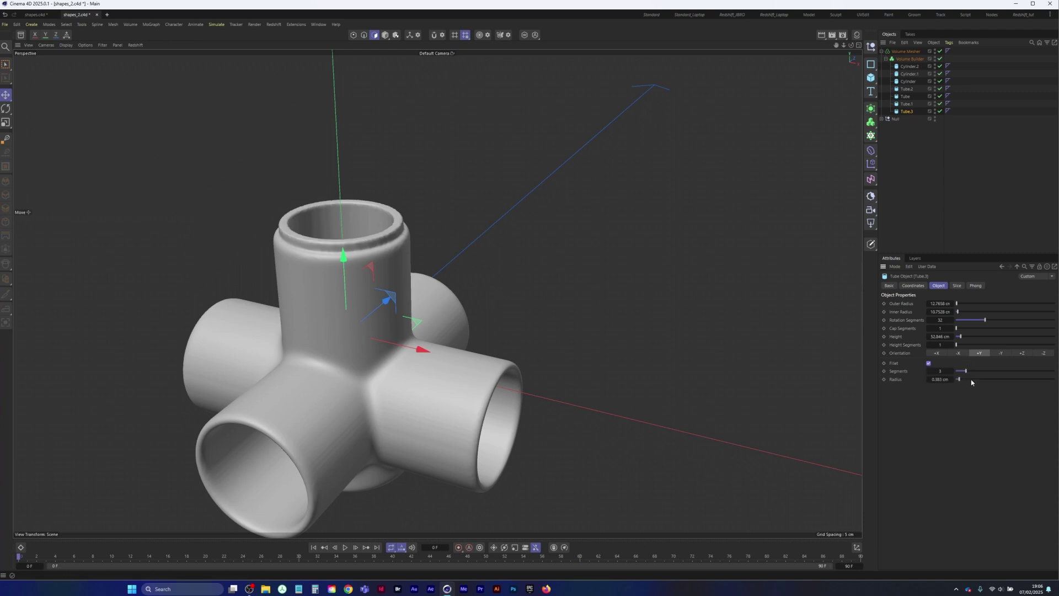
drag(968, 380, 970, 383)
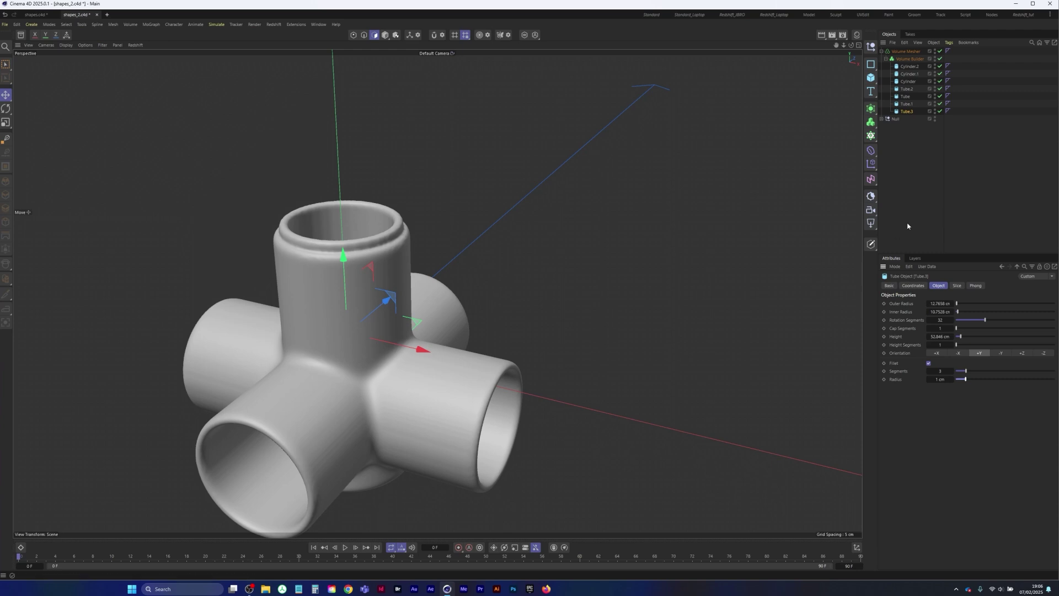
Raise Tube.3 about 1 cm further out of the vertical pipe and check the pipe's interior.
drag(342, 257, 348, 253)
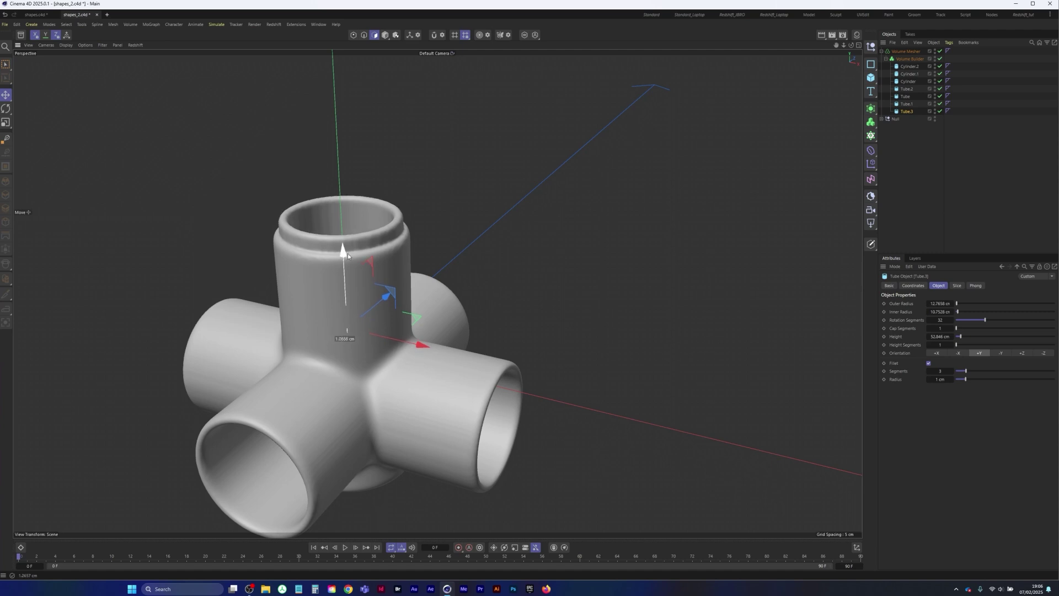
scroll(286, 337, down, 5)
alt+drag(286, 337, 421, 201)
scroll(458, 226, up, 5)
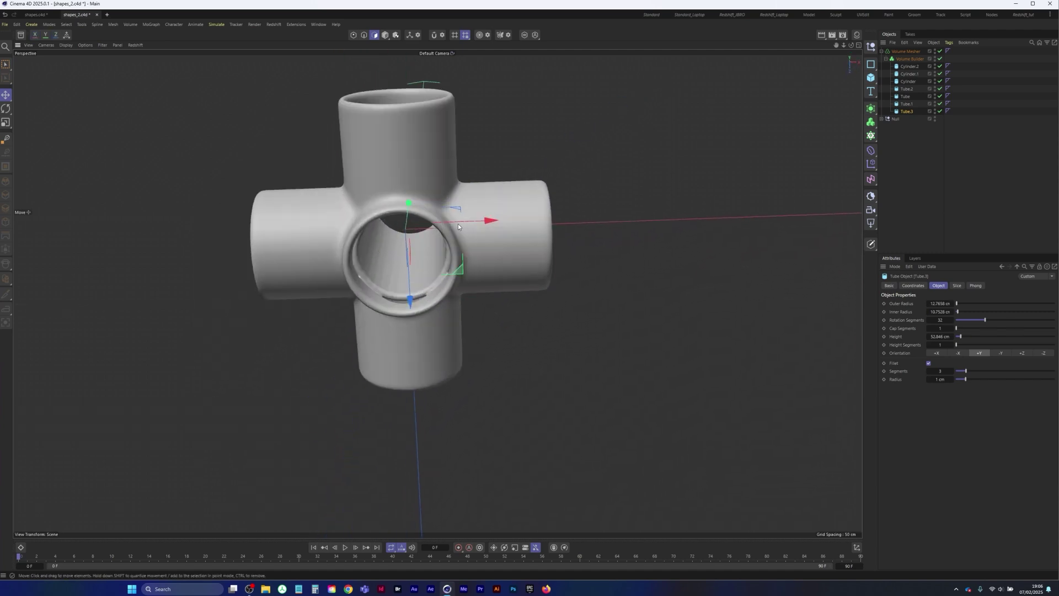
alt+drag(416, 281, 377, 430)
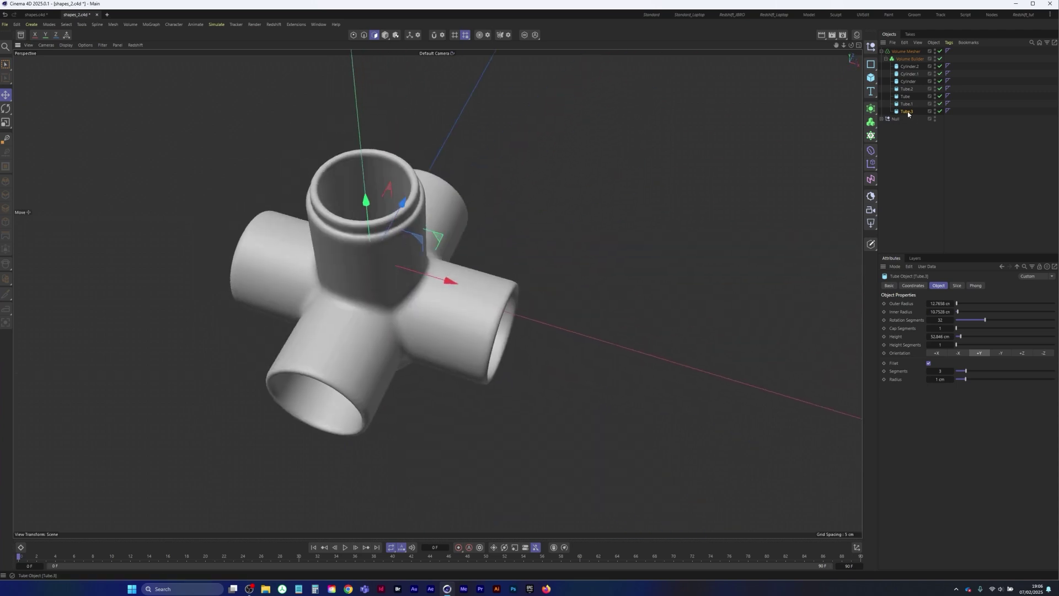
Shorten Tube.3 to a height of 10 cm and move it up to the open end of the vertical pipe.
click(938, 336)
text(10)
key(Return)
drag(366, 204, 354, 140)
Examine the stepped end of the pipe cross from several angles and pull back to view the whole scene.
scroll(389, 249, down, 6)
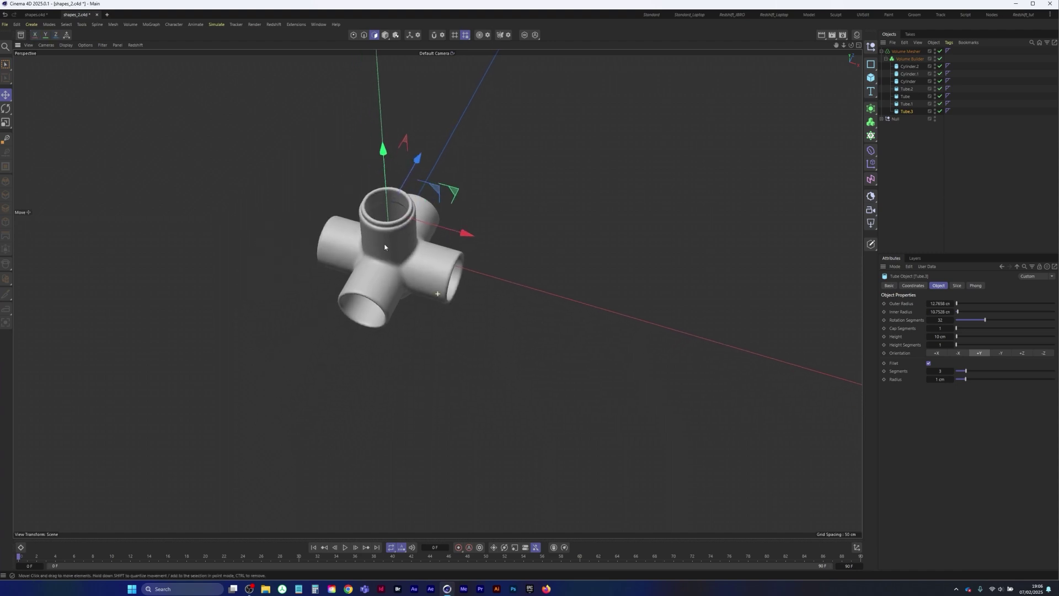
alt+drag(389, 247, 389, 163)
scroll(397, 212, down, 2)
alt+drag(396, 213, 415, 197)
scroll(415, 198, down, 5)
alt+middle_drag(414, 199, 391, 276)
scroll(382, 299, down, 3)
alt+drag(382, 299, 393, 288)
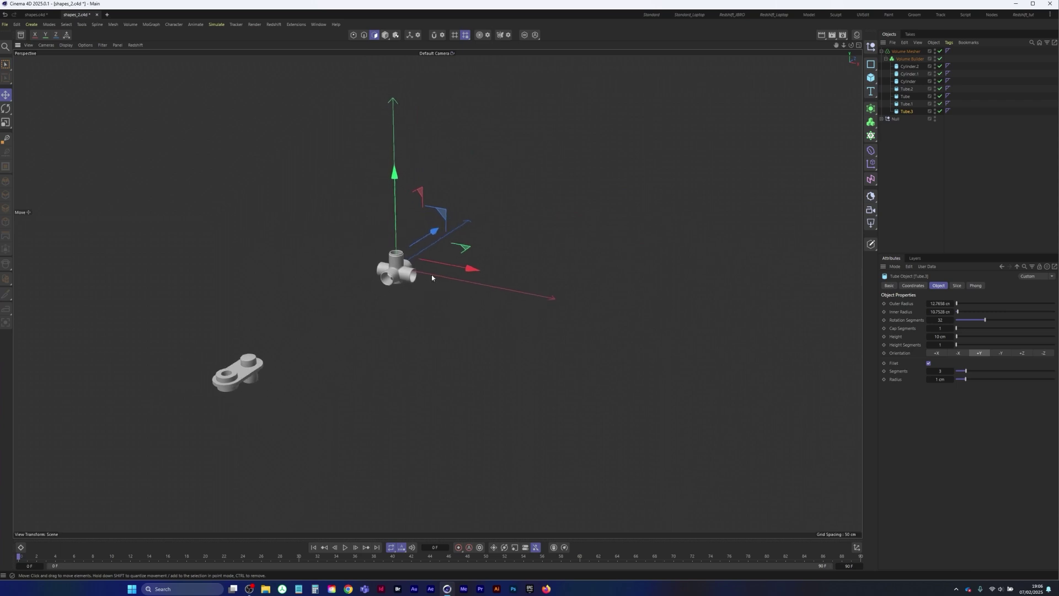
Duplicate the Volume Mesher hierarchy to the end of the object list, disabling and collapsing the original.
click(889, 51)
click(883, 51)
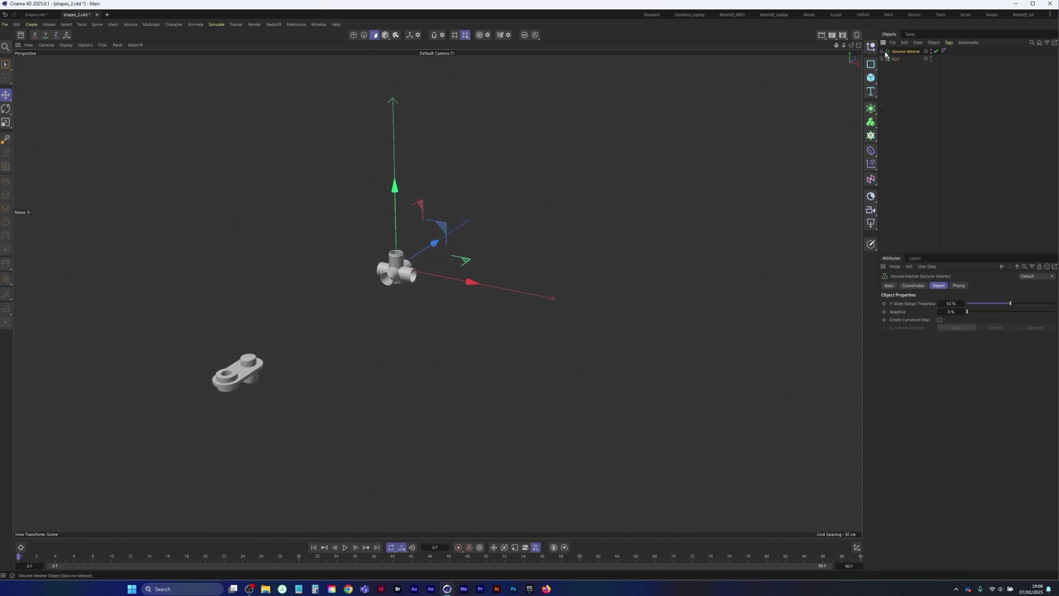
click(882, 51)
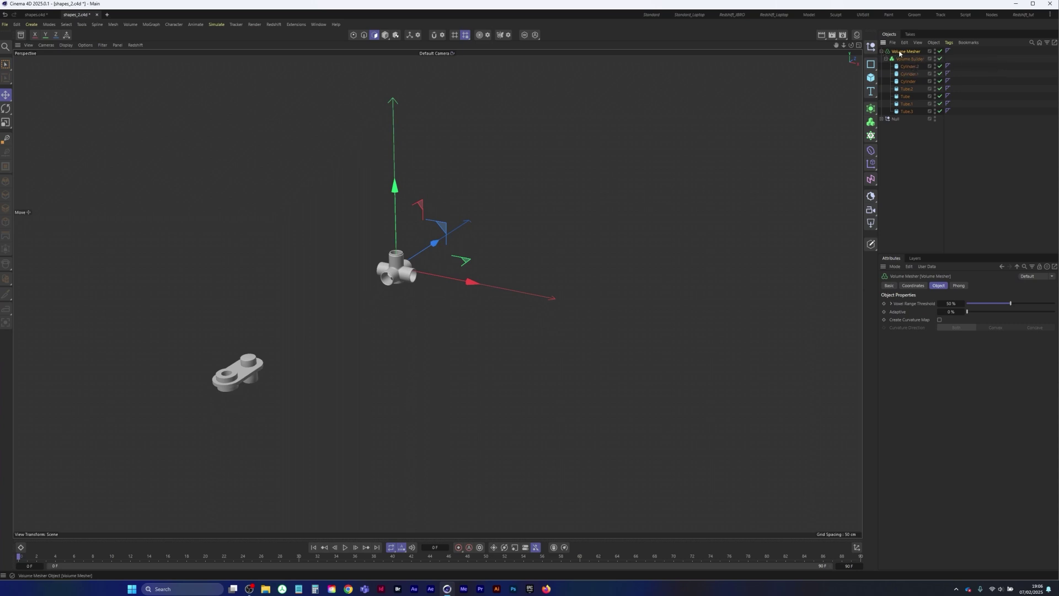
ctrl+drag(900, 53, 903, 183)
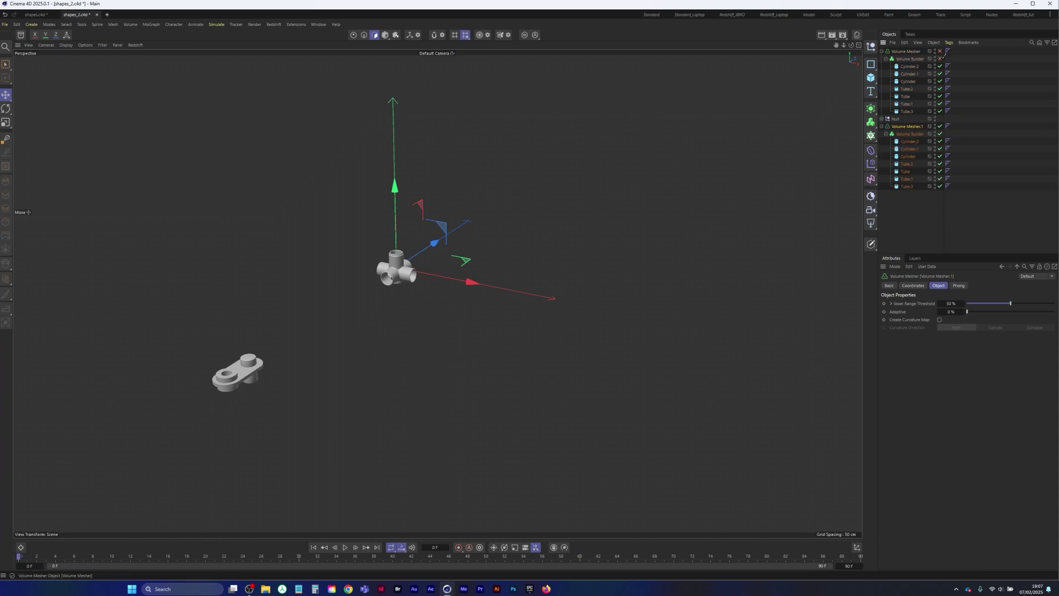
click(881, 52)
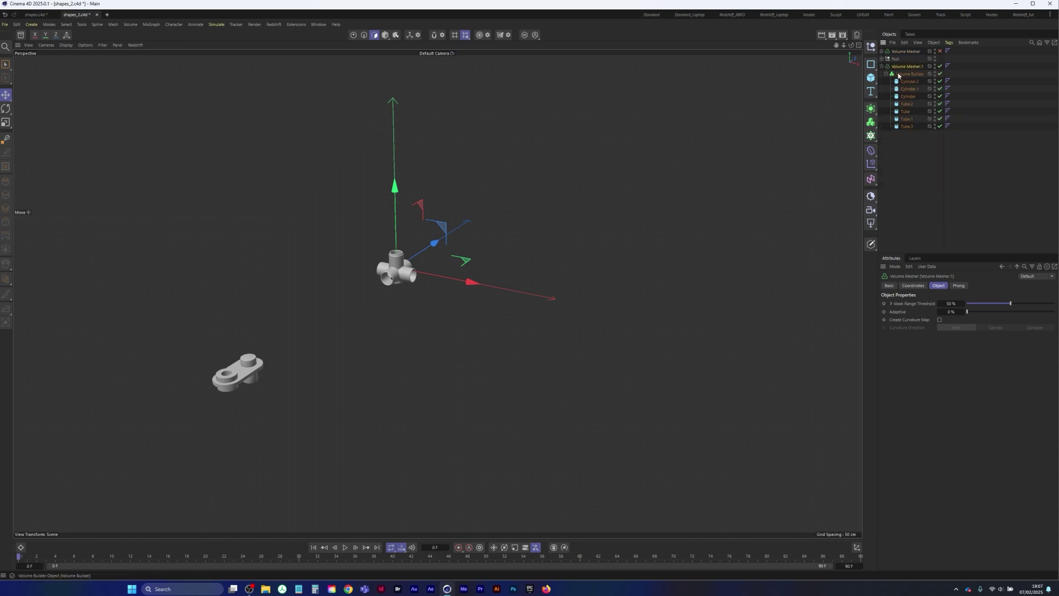
Group the original Volume Mesher in a null named Mesher_Builds and place it at the end of the object list.
click(905, 52)
key(alt+g)
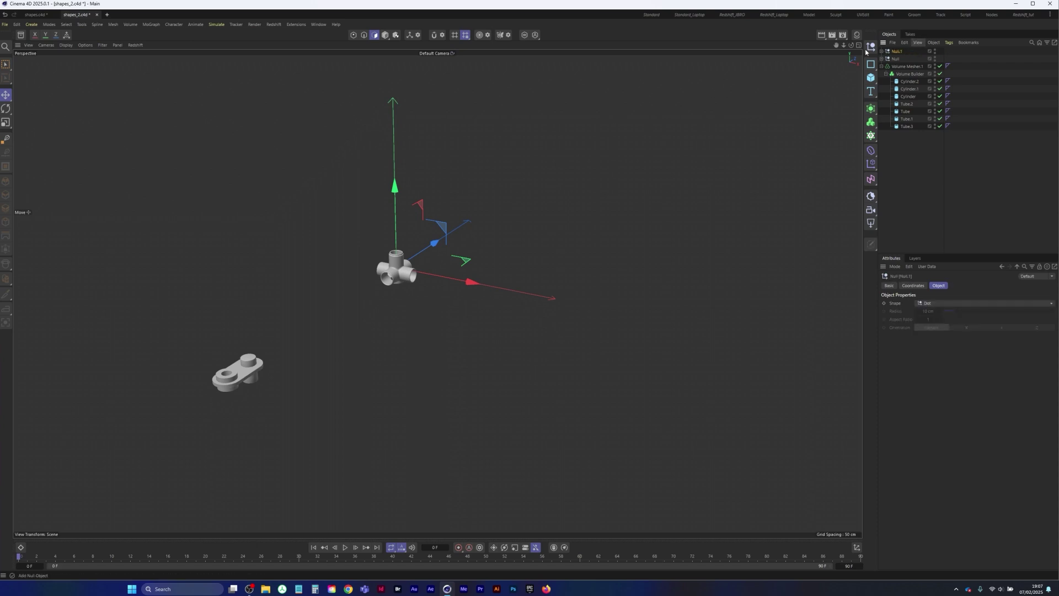
double_click(897, 52)
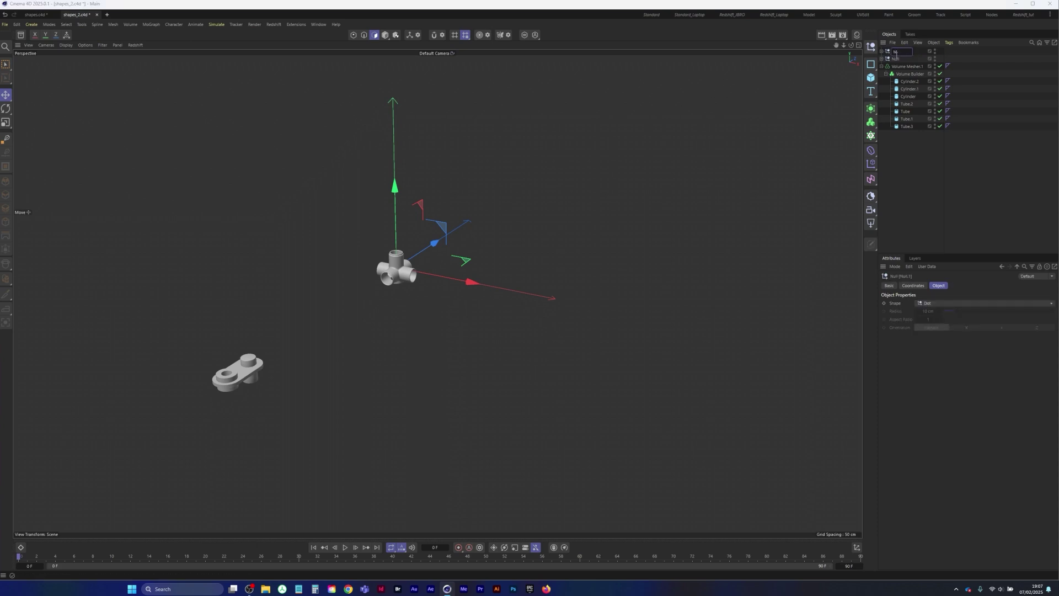
text(Mesher_Builds)
key(Return)
drag(908, 53, 906, 193)
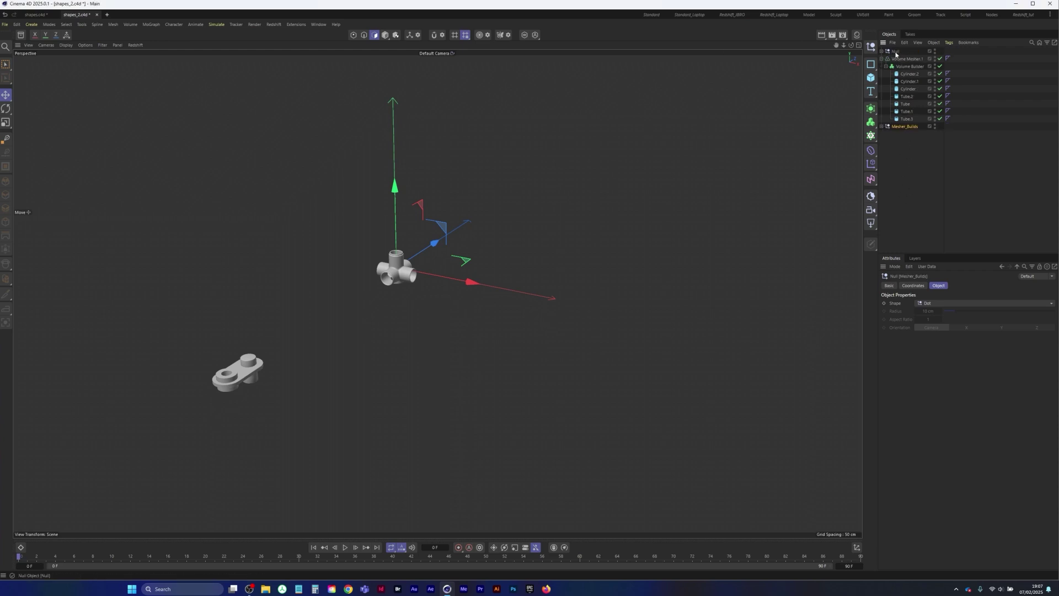
click(881, 51)
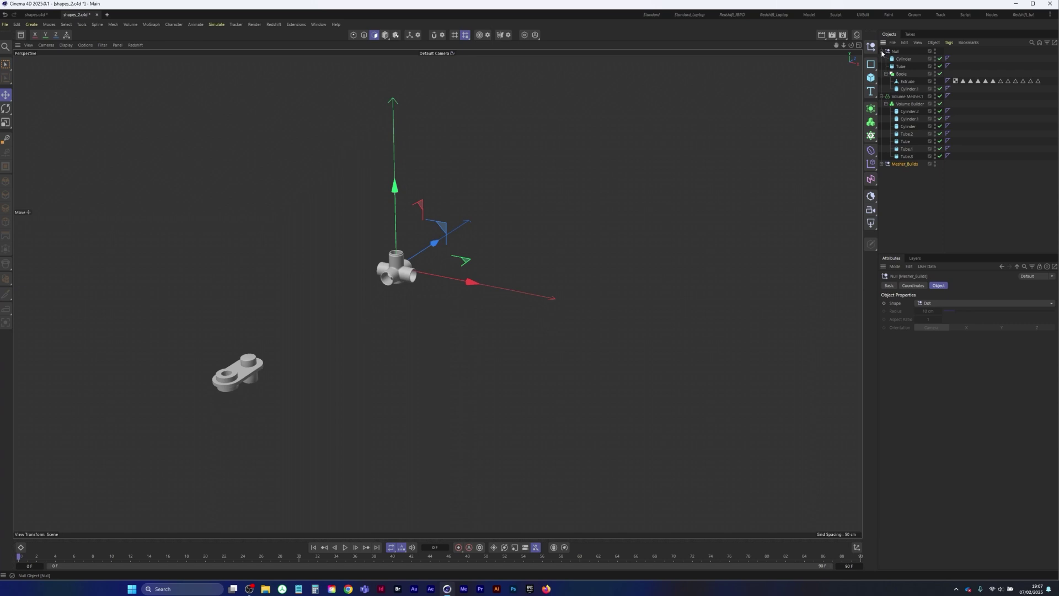
click(881, 51)
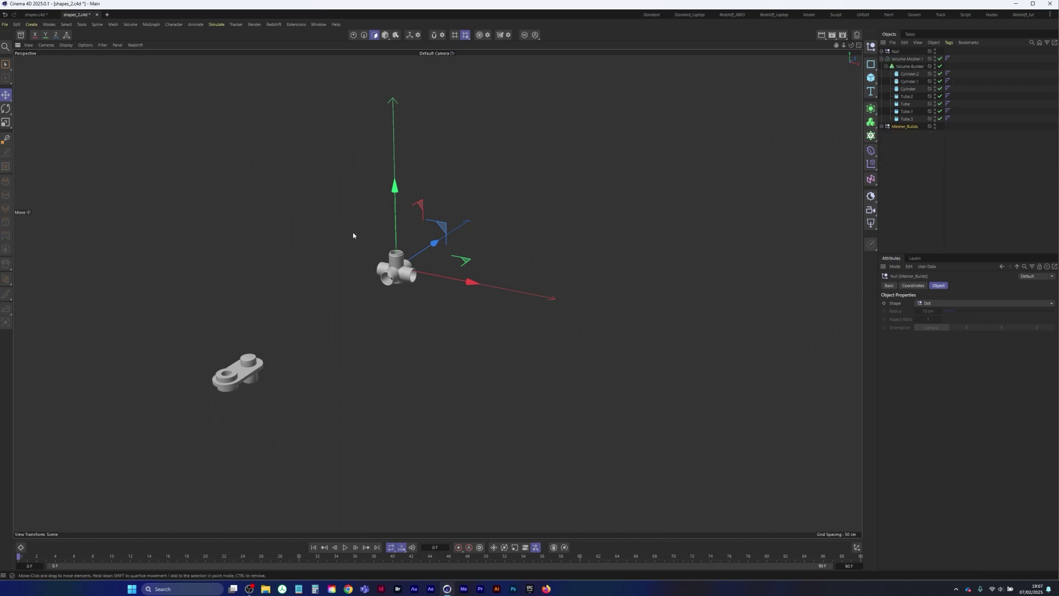
key(0)
drag(351, 223, 451, 313)
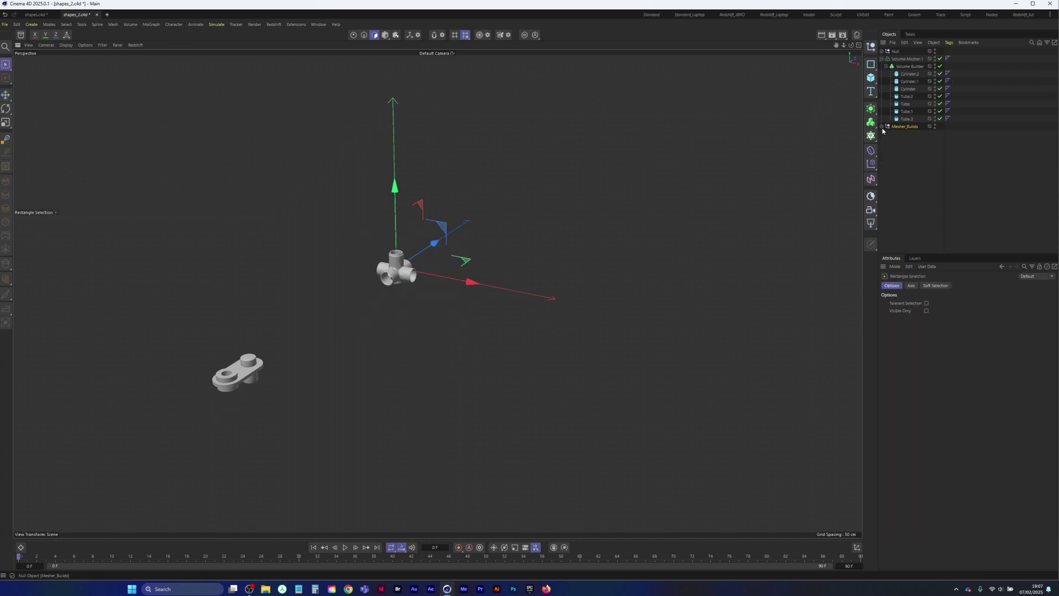
Bake Volume Mesher.1 and all its children into one polygon object with Connect Objects + Delete.
click(903, 59)
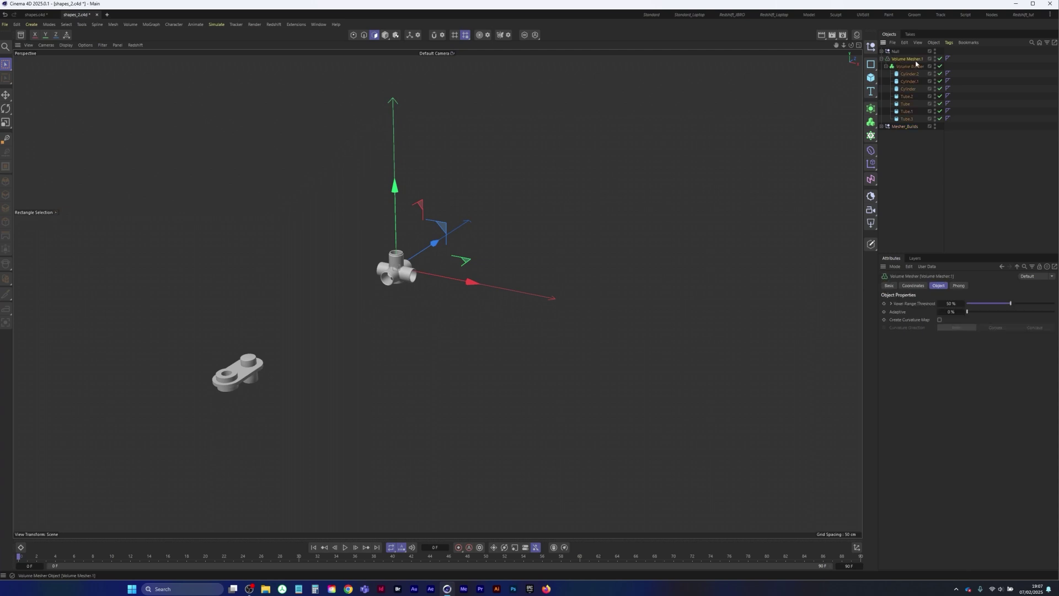
middle_click(904, 61)
right_click(905, 59)
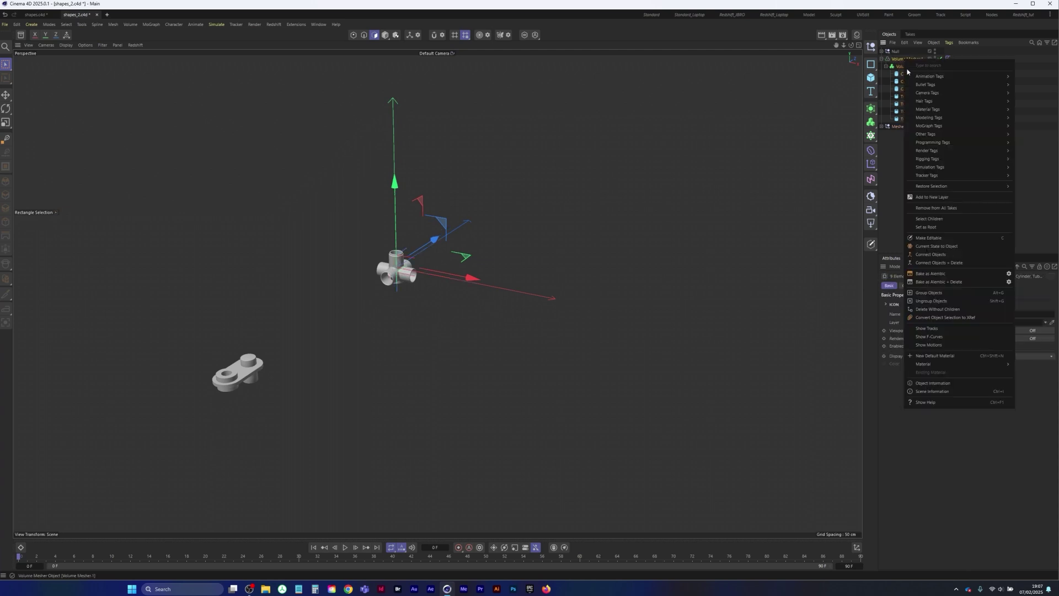
click(942, 264)
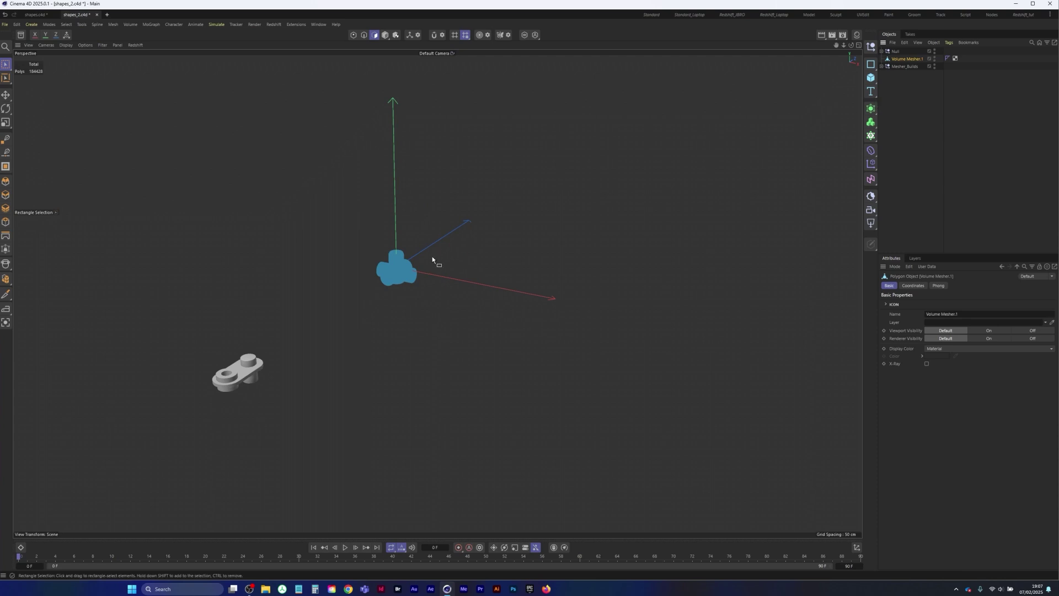
Move the baked pipe cross along Z beside the studded plate and expand the stored Mesher_Builds hierarchy.
click(385, 34)
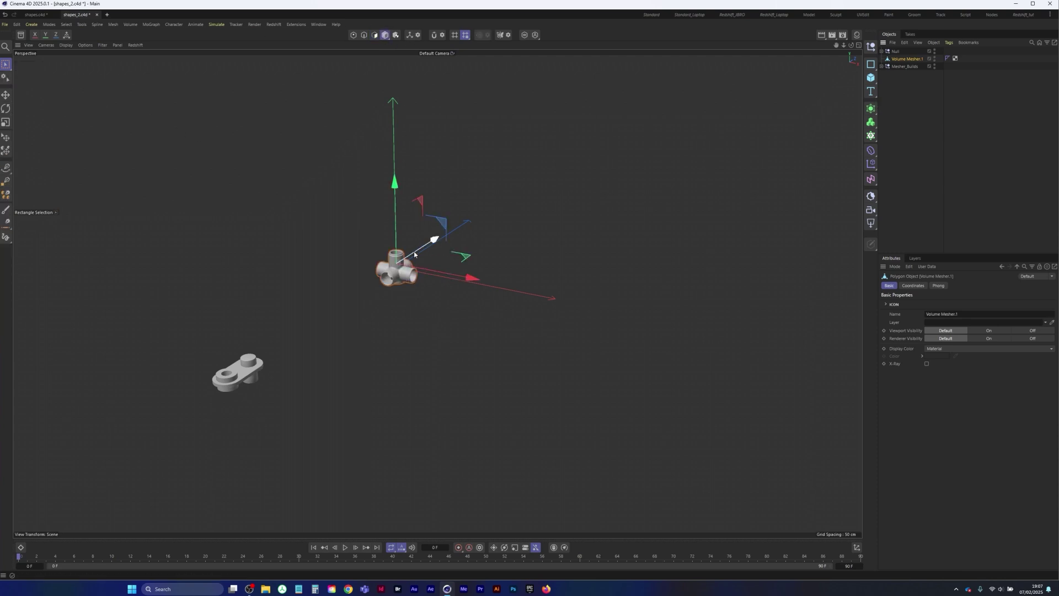
drag(437, 239, 333, 302)
alt+middle_drag(414, 281, 437, 293)
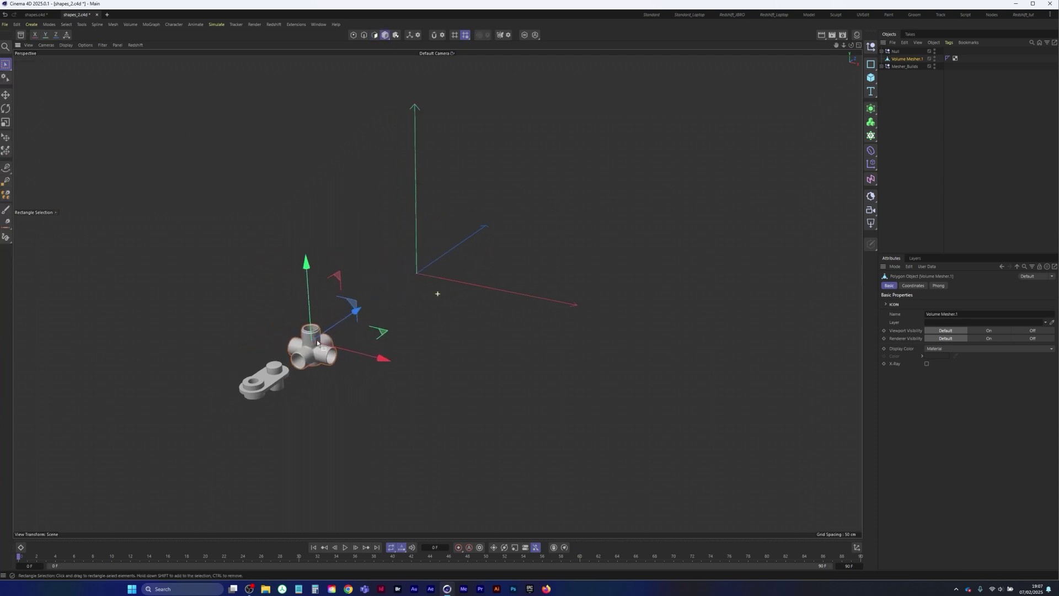
alt+drag(437, 293, 414, 298)
click(882, 66)
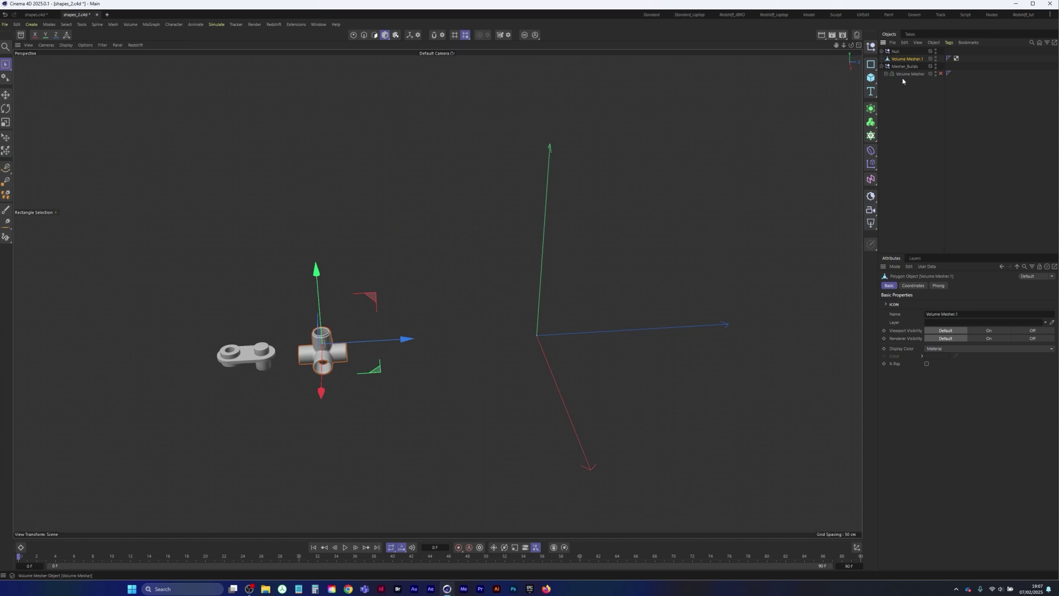
click(886, 74)
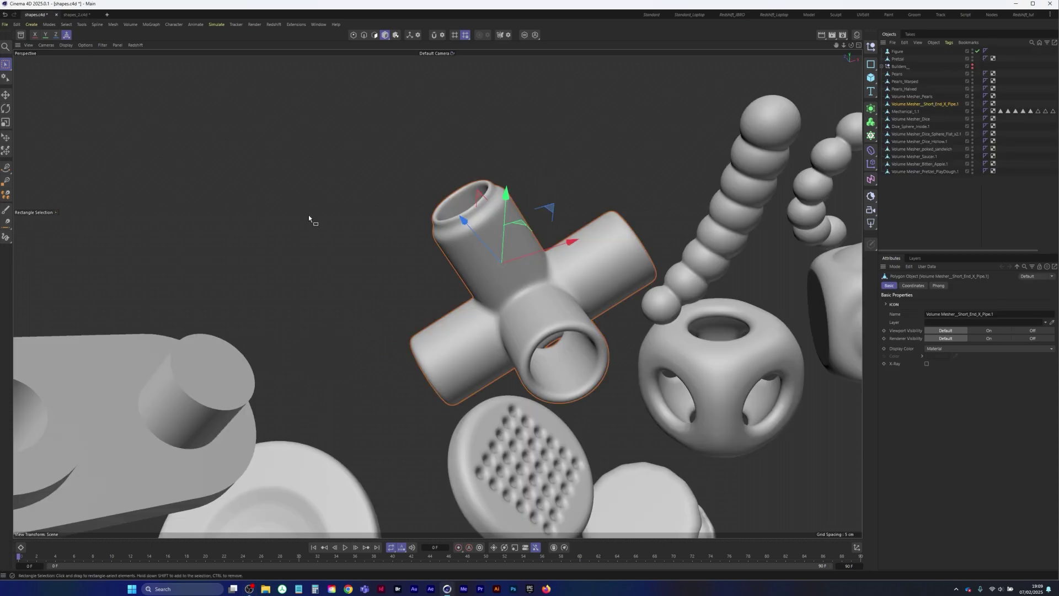
Examine the sphere-chain shapes in shapes.c4d as a reference and return to shapes_2.c4d.
scroll(309, 214, down, 5)
scroll(534, 282, up, 3)
scroll(502, 276, up, 6)
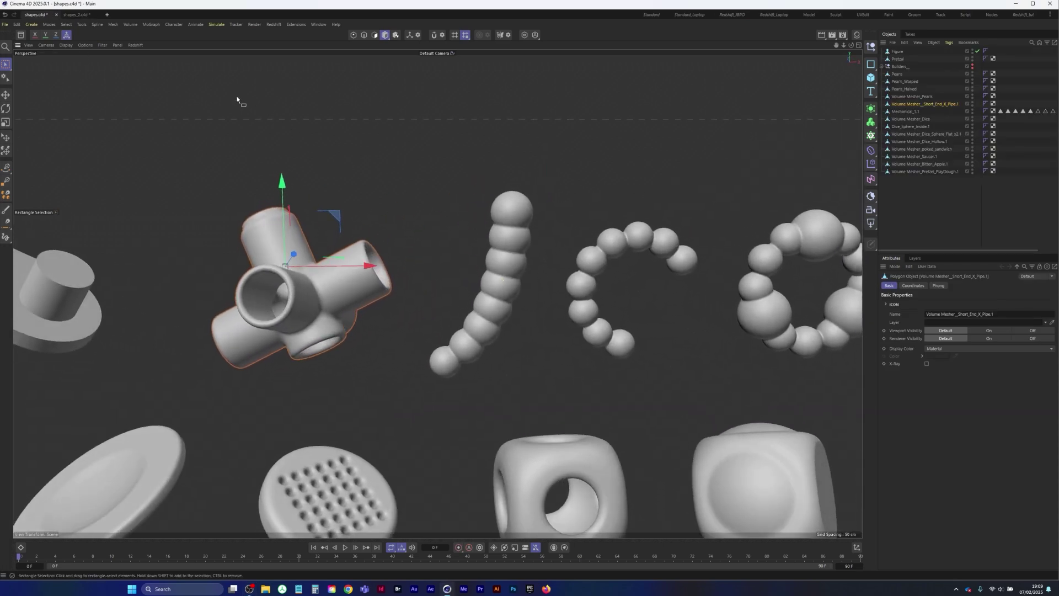
click(76, 16)
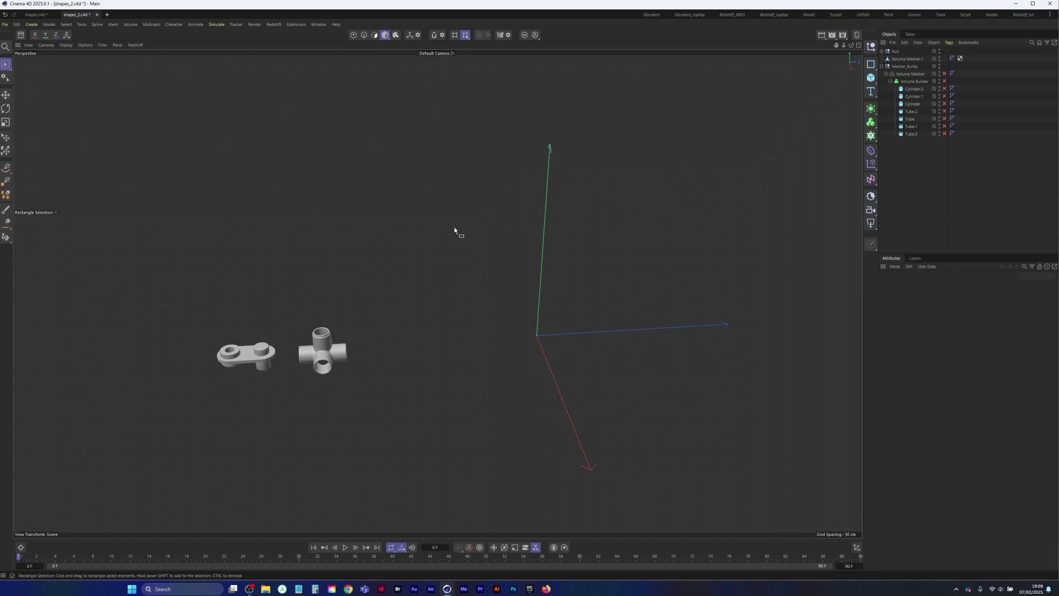
Add a sphere at the scene origin and scale it down to a small bead.
click(868, 80)
click(949, 117)
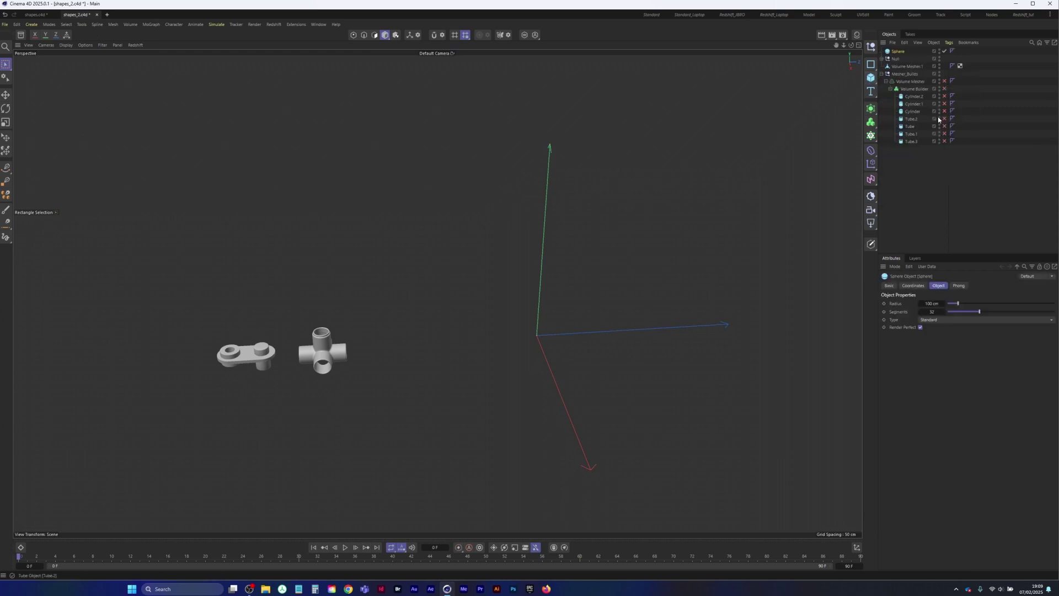
click(6, 122)
drag(431, 248, 297, 335)
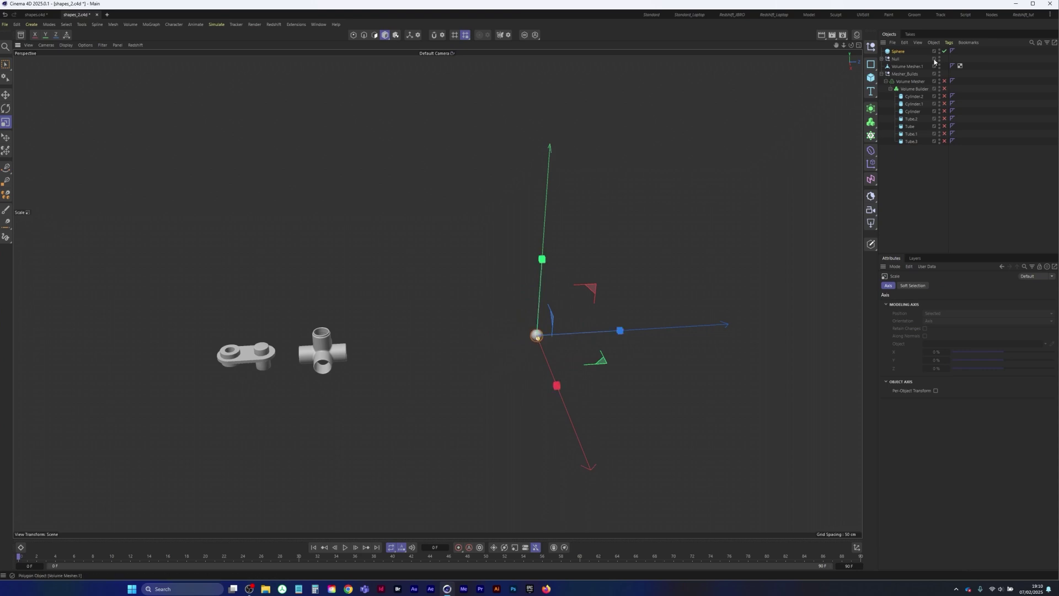
Place the sphere in a Cloner set to Linear mode with a Y position step of 12 cm.
click(870, 138)
alt+click(901, 148)
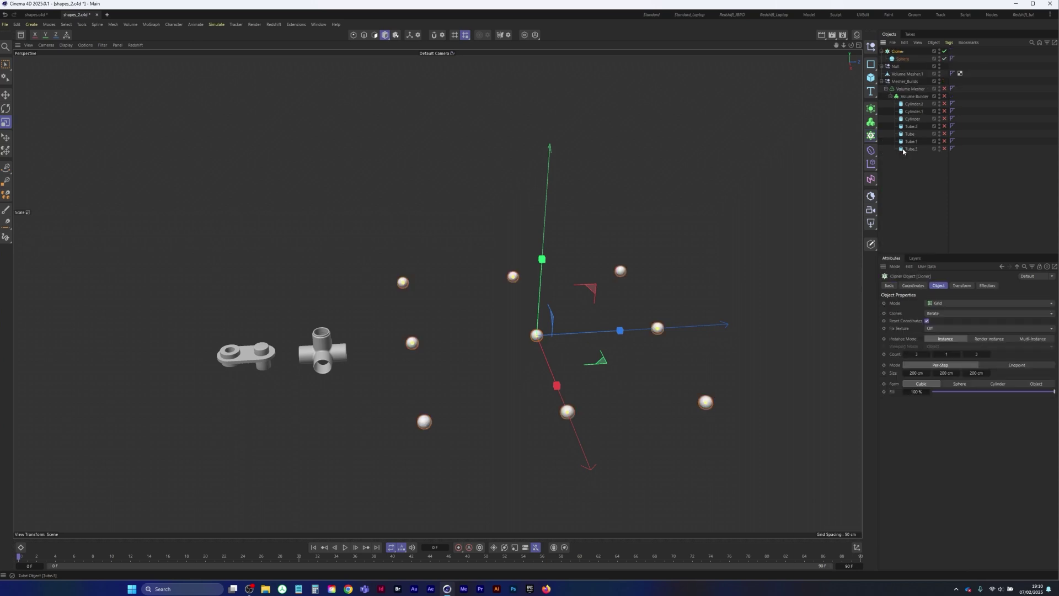
scroll(726, 236, up, 5)
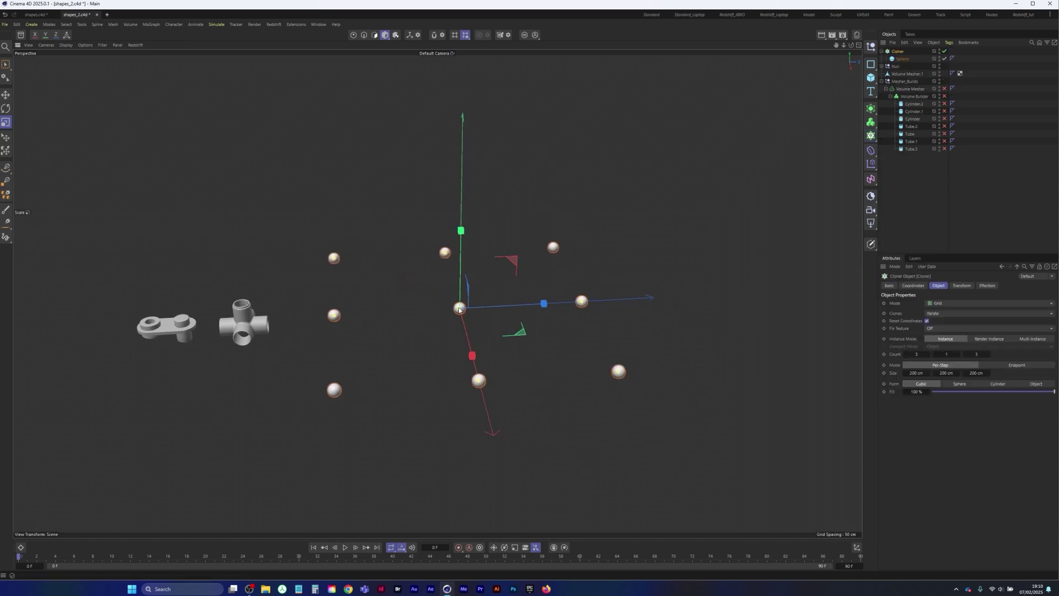
click(957, 304)
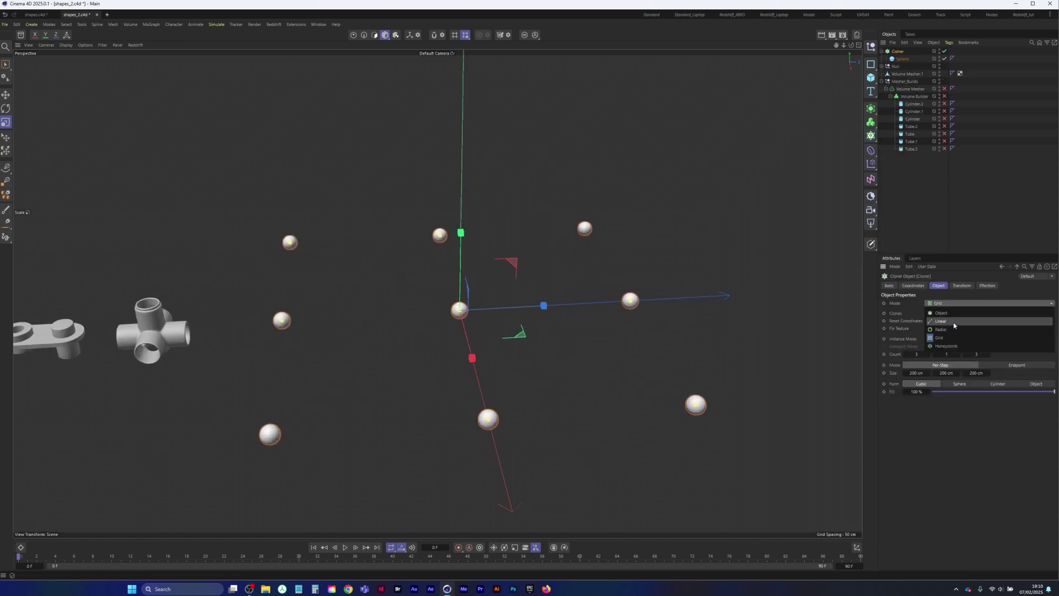
click(953, 322)
drag(914, 398, 897, 402)
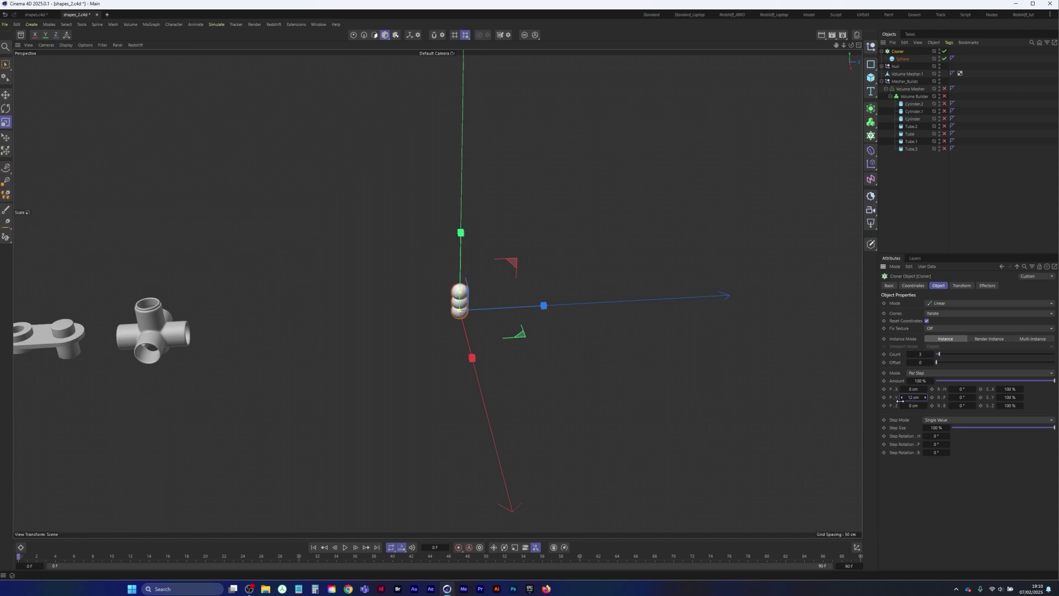
scroll(447, 286, up, 2)
scroll(446, 286, up, 3)
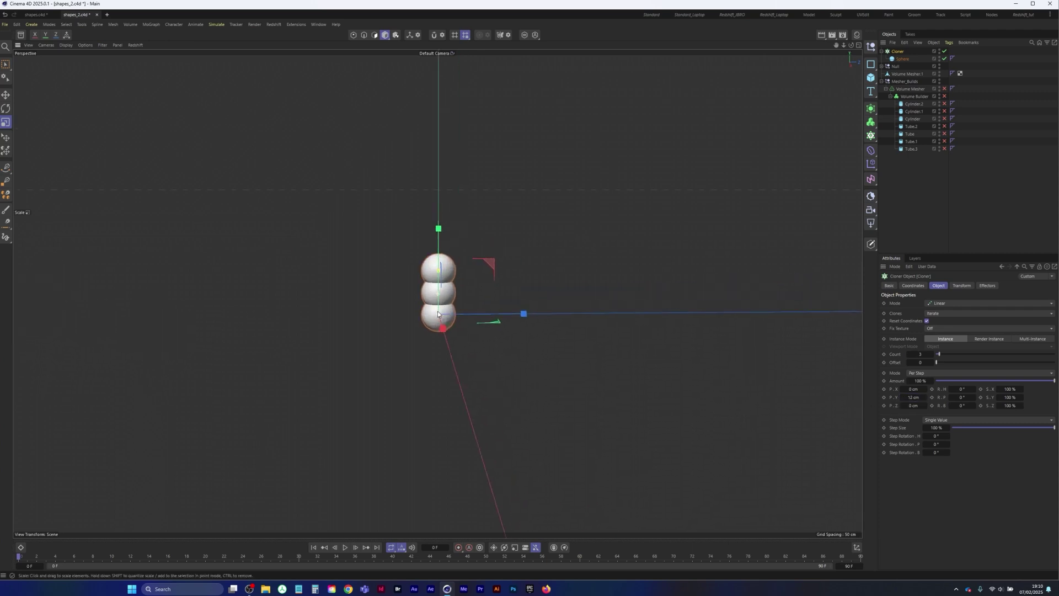
Set the linear Cloner's count to 7 to build a straight vertical chain of spheres.
drag(933, 354, 930, 355)
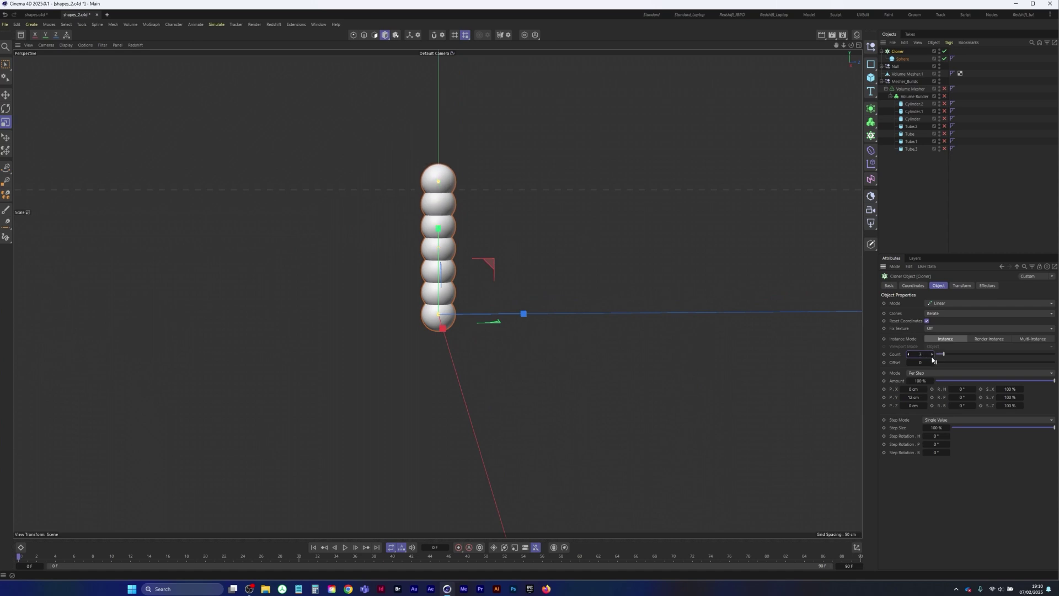
click(934, 355)
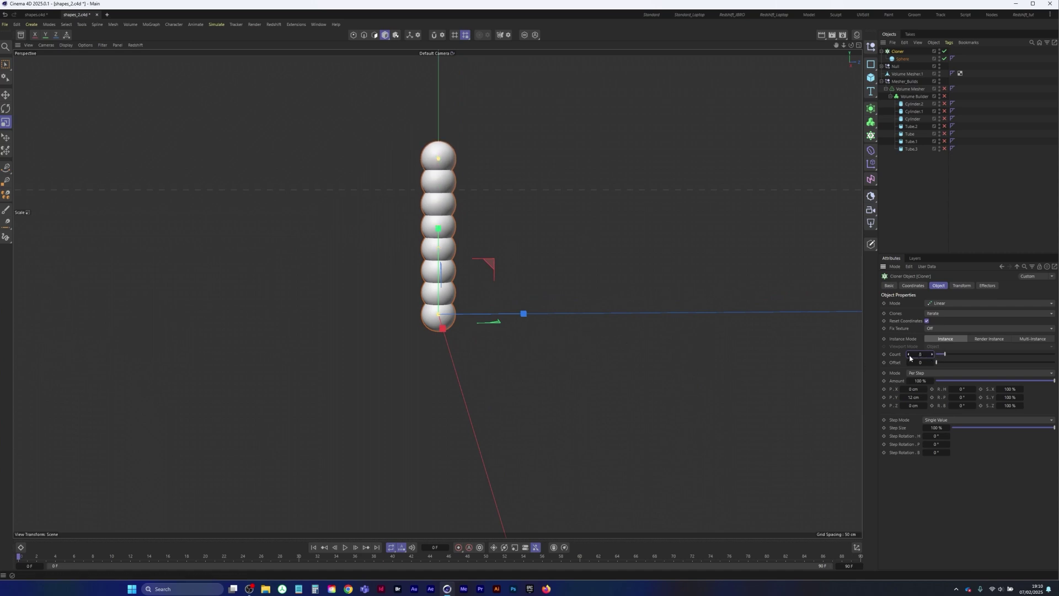
key(ctrl+z)
alt+middle_drag(559, 183, 558, 257)
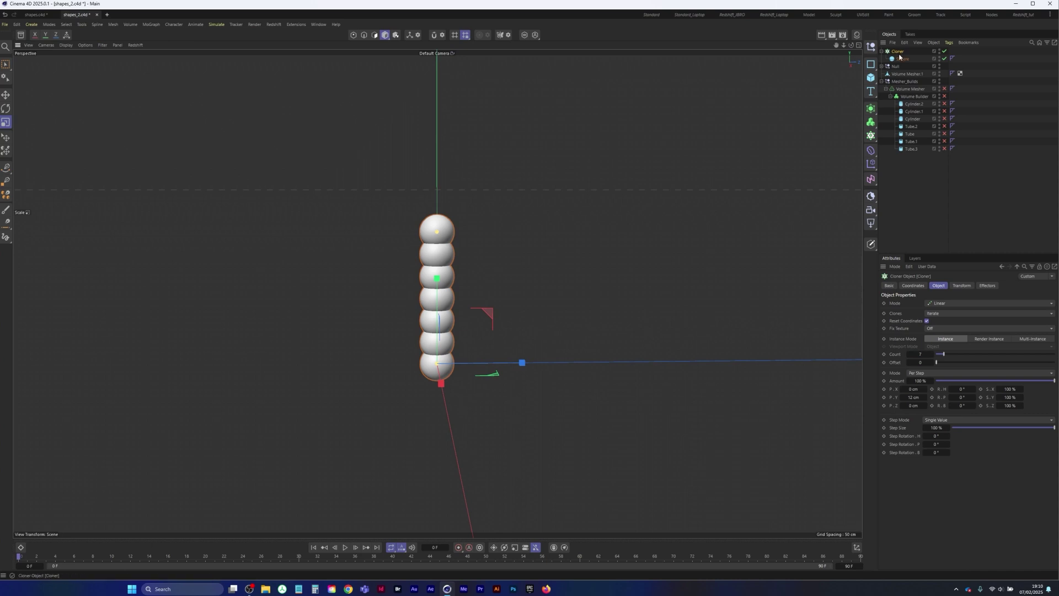
Draw a two-point curved Bezier spline beside the sphere chain in the Right view with the Spline Pen.
middle_click(368, 270)
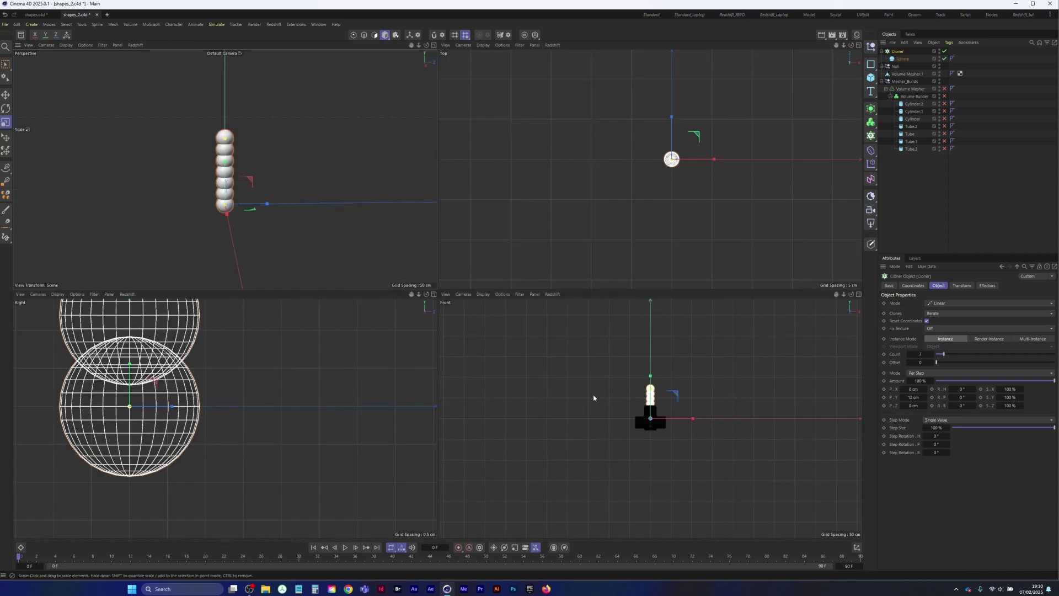
middle_click(431, 404)
scroll(387, 303, down, 10)
alt+middle_drag(463, 282, 487, 298)
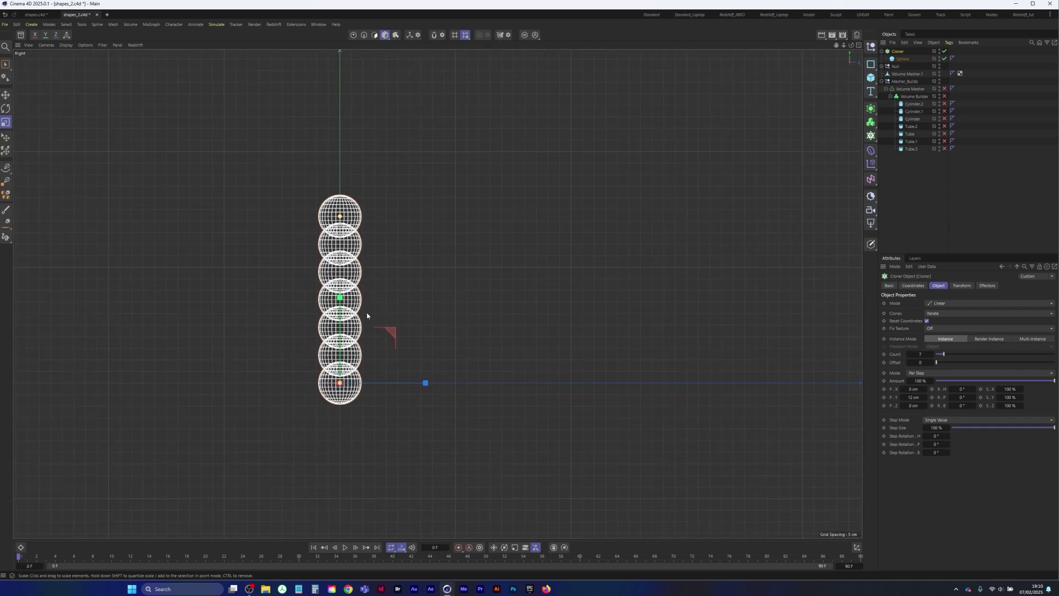
click(6, 168)
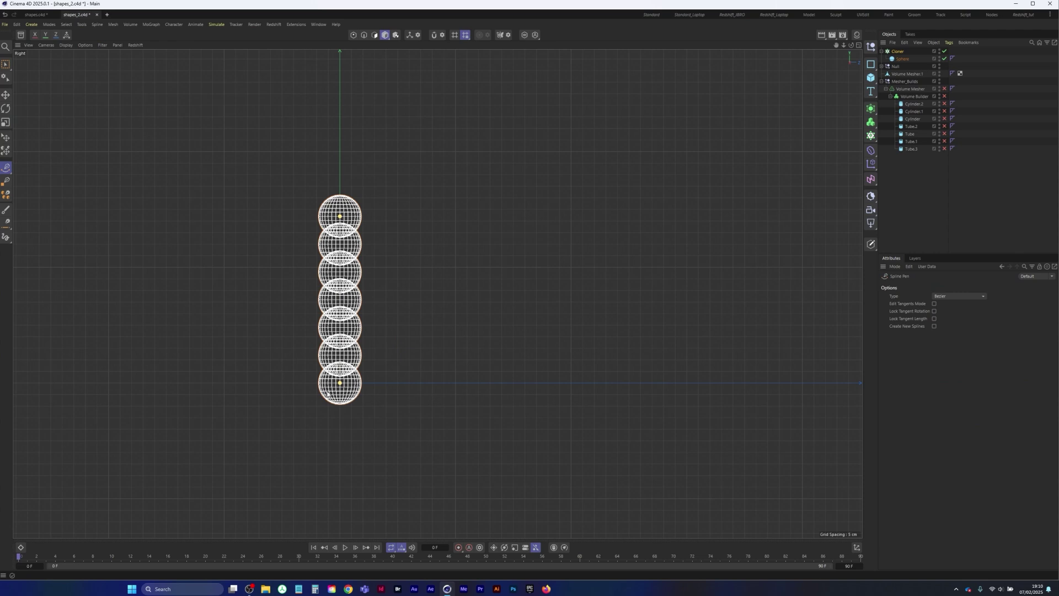
click(400, 383)
drag(527, 205, 544, 97)
key(Escape)
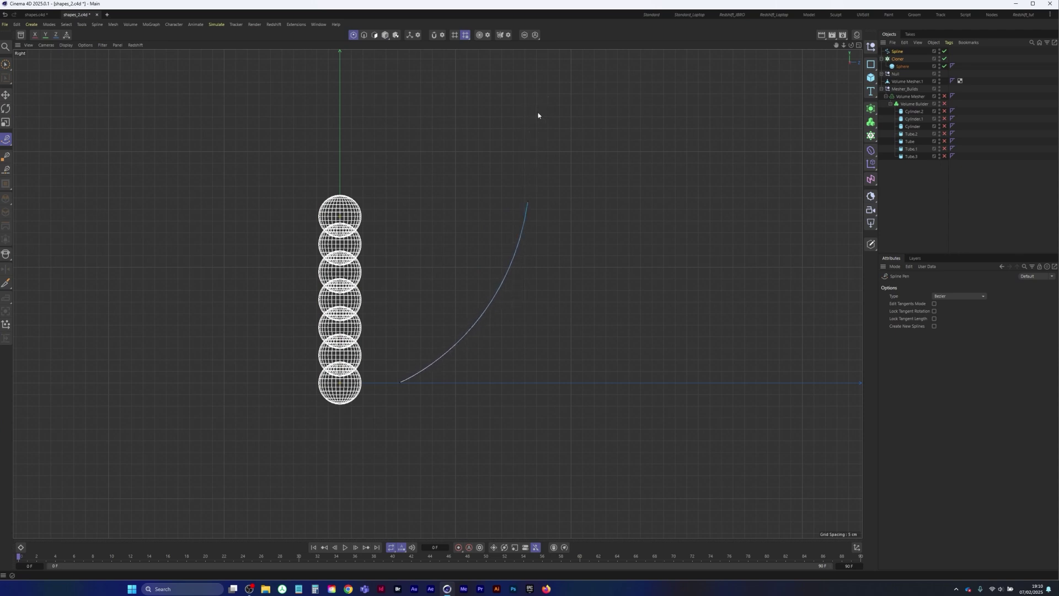
Switch the Cloner to Object mode and assign the drawn spline as its object to distribute the spheres along the curve.
click(898, 59)
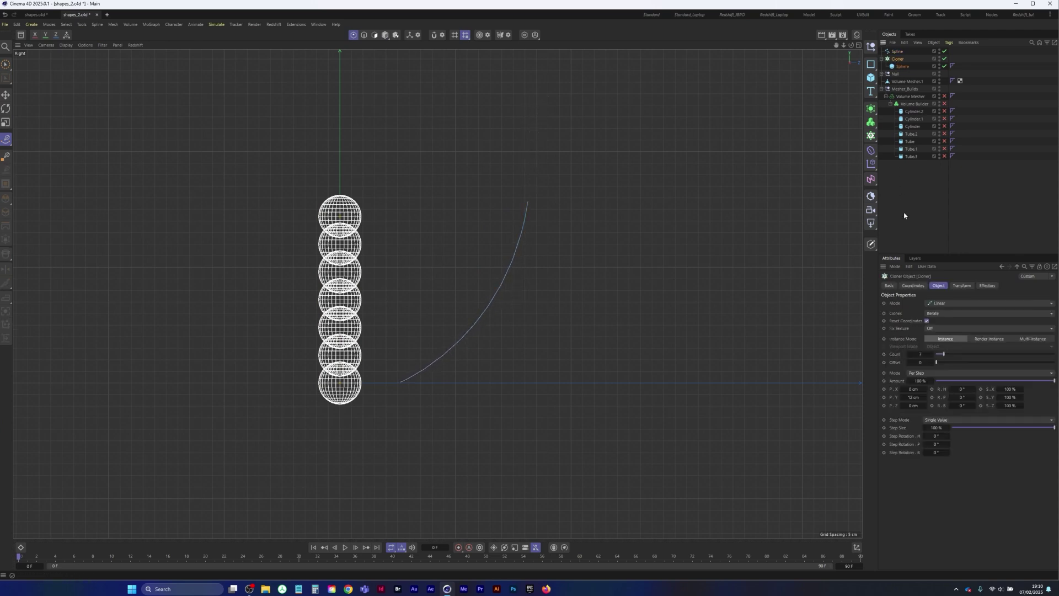
click(939, 286)
click(938, 305)
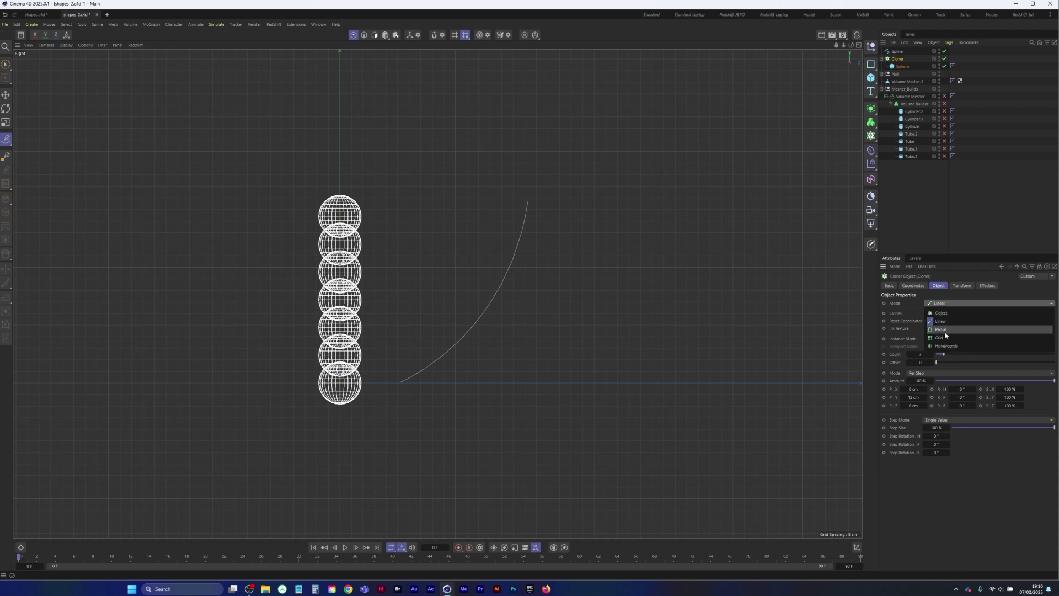
click(942, 313)
drag(897, 52, 943, 355)
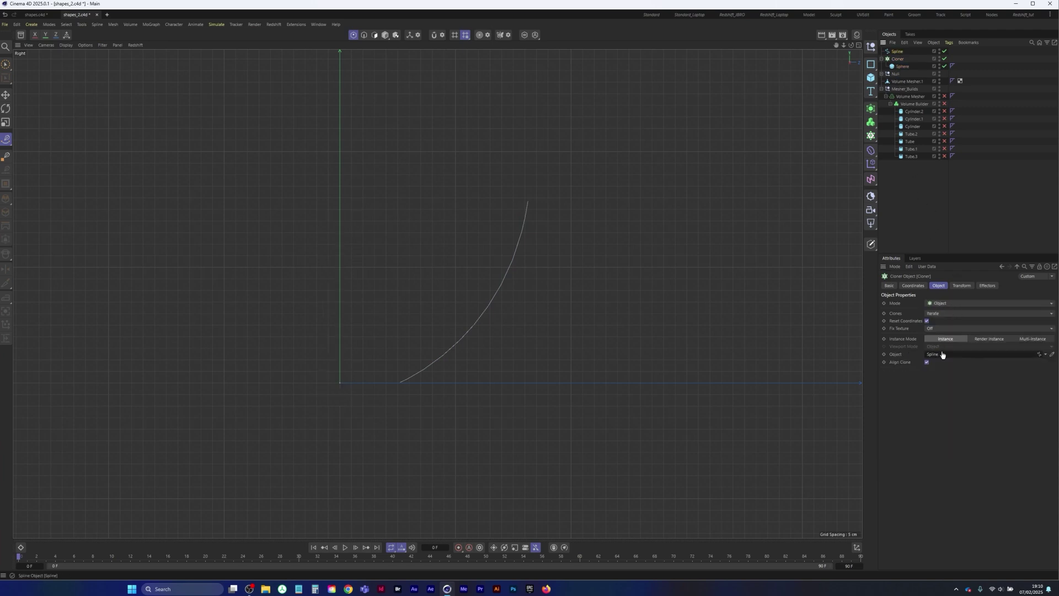
middle_click(587, 324)
middle_click(307, 201)
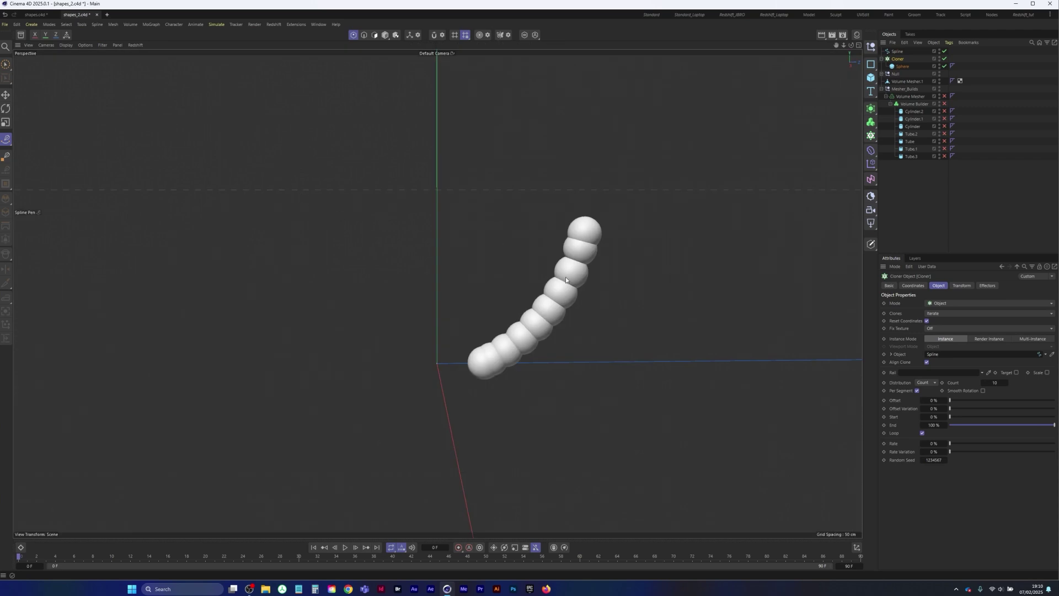
mouse_move(565, 277)
alt+mouse_down()
mouse_move(485, 300)
mouse_move(507, 305)
alt+mouse_up()
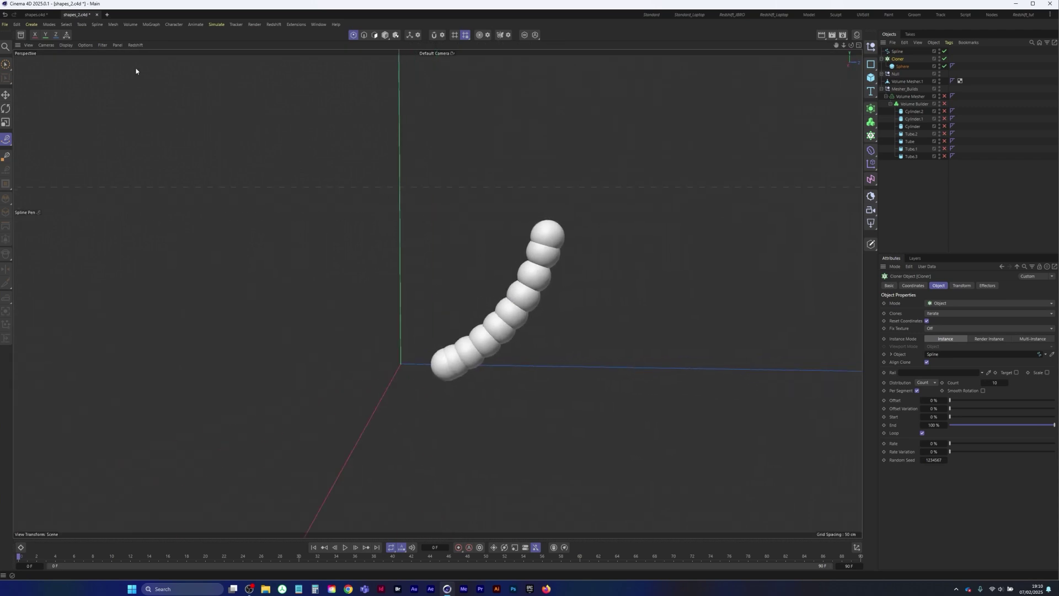
Compare with the reference chain in shapes.c4d, add a Step effector to the Cloner in shapes_2.c4d and set its scale to 0.49.
click(32, 15)
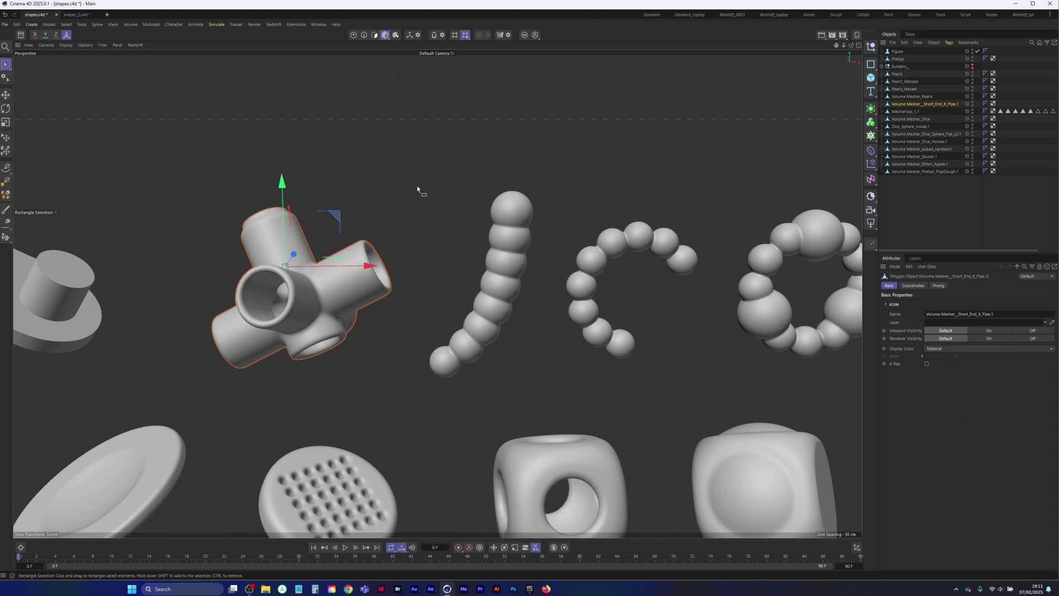
click(77, 15)
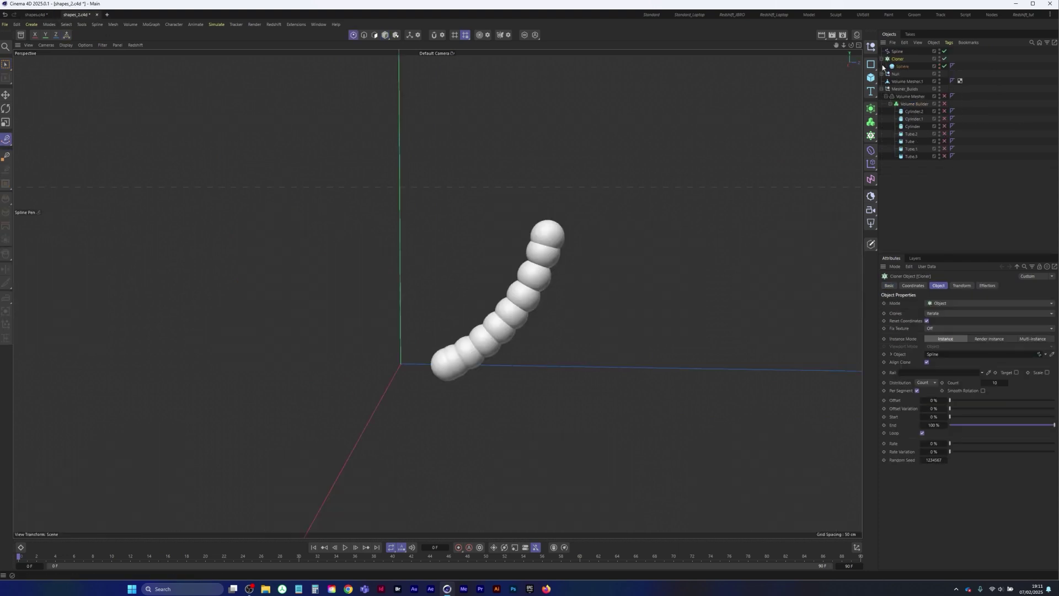
click(872, 169)
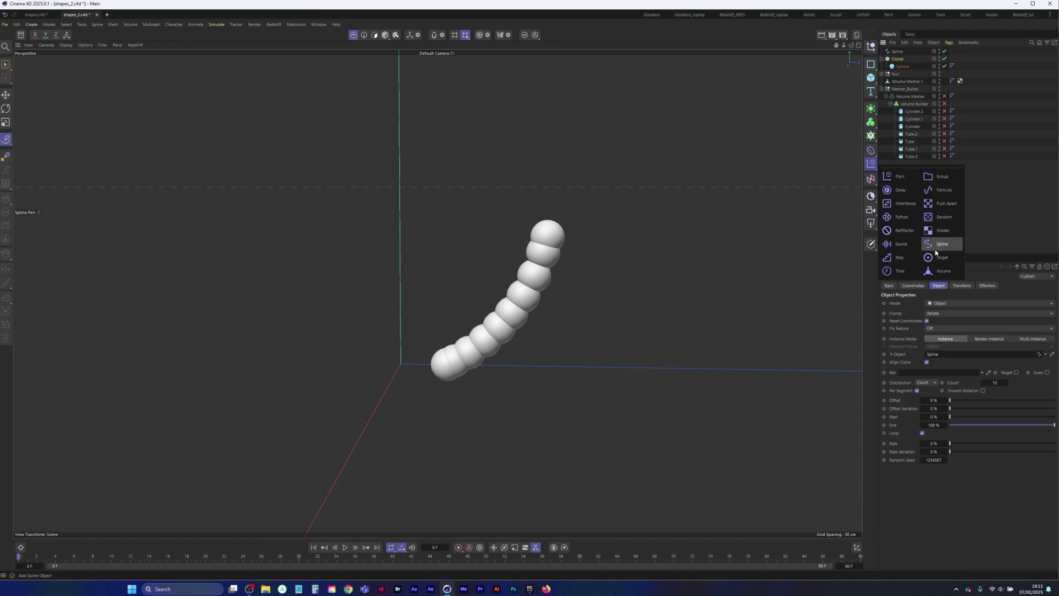
click(899, 257)
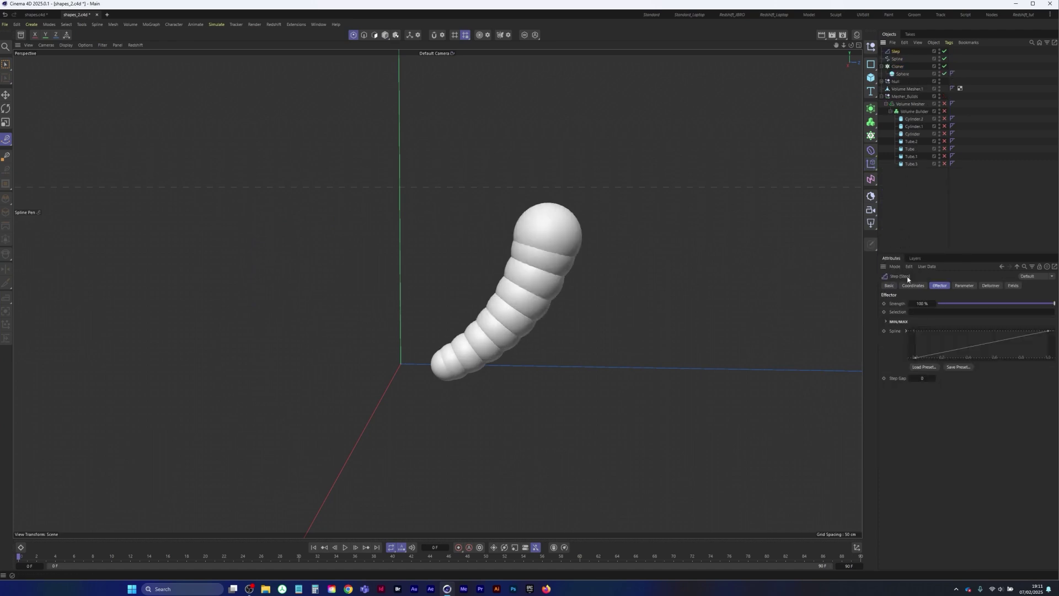
click(965, 285)
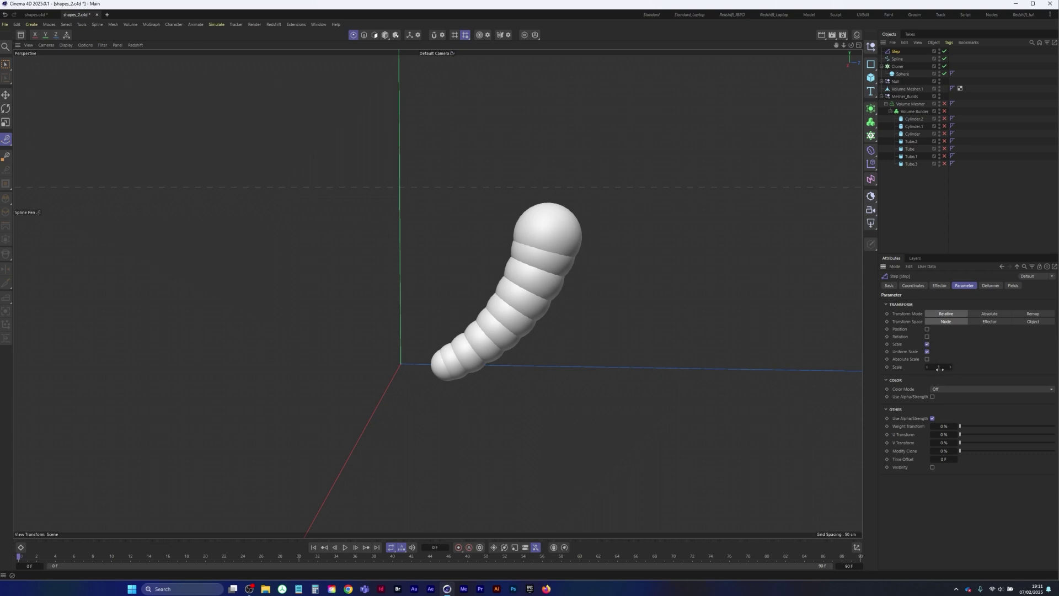
drag(940, 369, 918, 370)
Reduce the Cloner's count along the spline to 8 spheres.
click(897, 66)
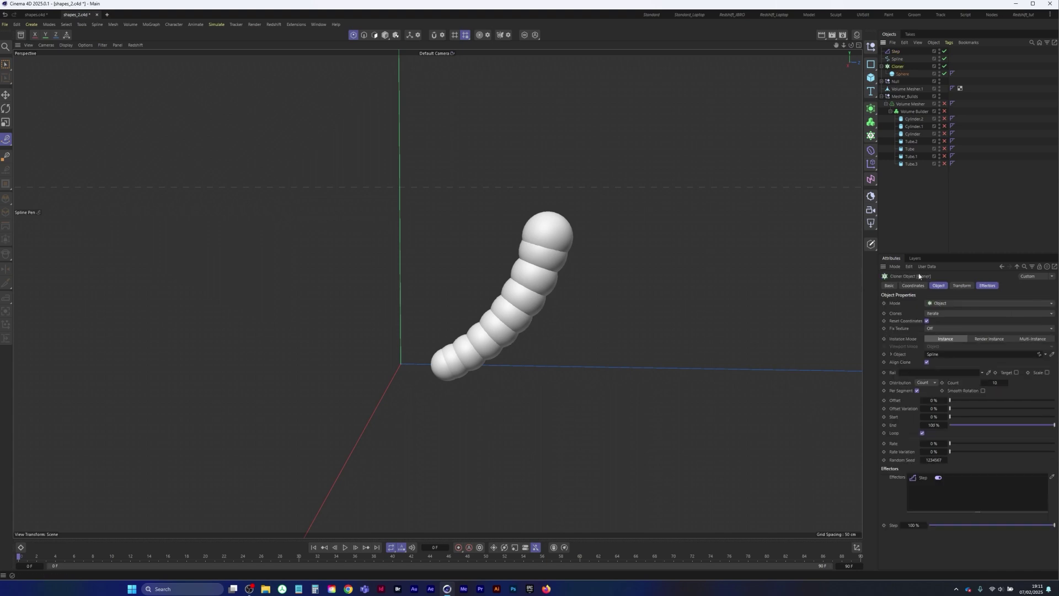
click(983, 383)
click(982, 383)
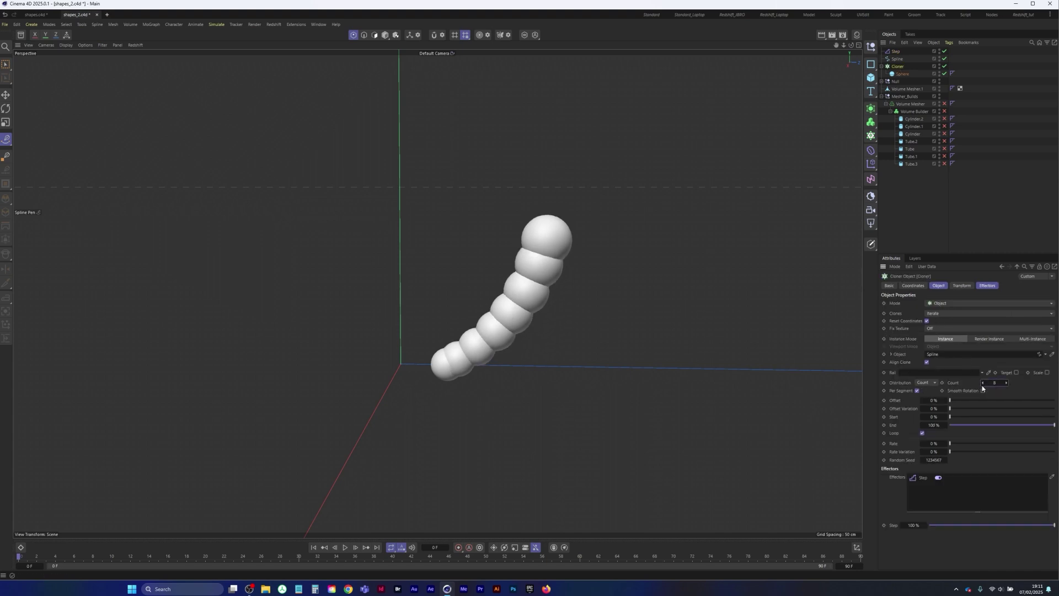
Bend the Step effector's spline graph below the diagonal so the sphere sizes grow slowly first and faster toward the end.
click(898, 58)
click(896, 52)
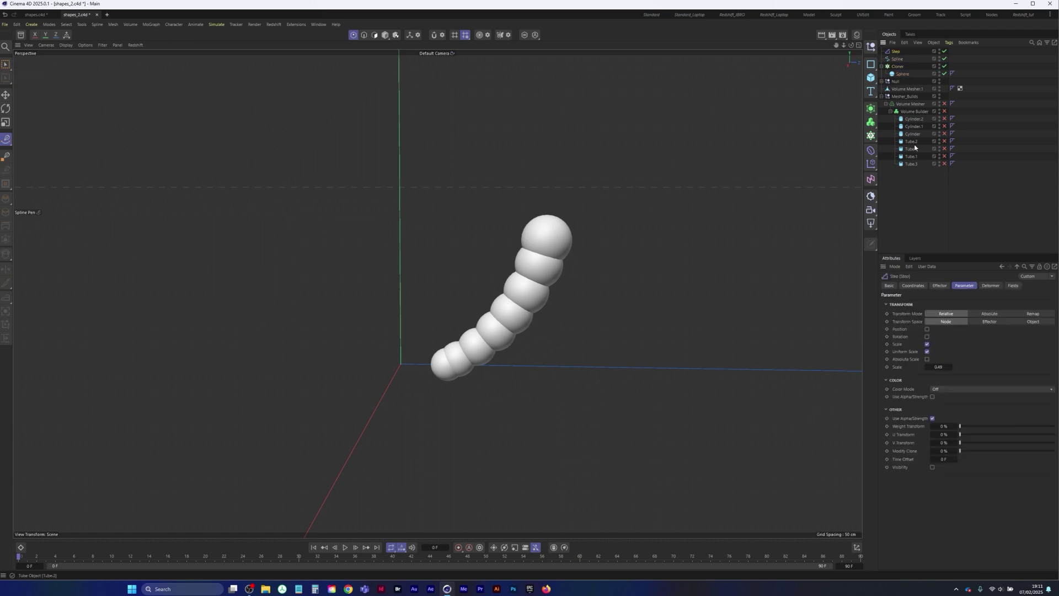
click(991, 286)
click(940, 285)
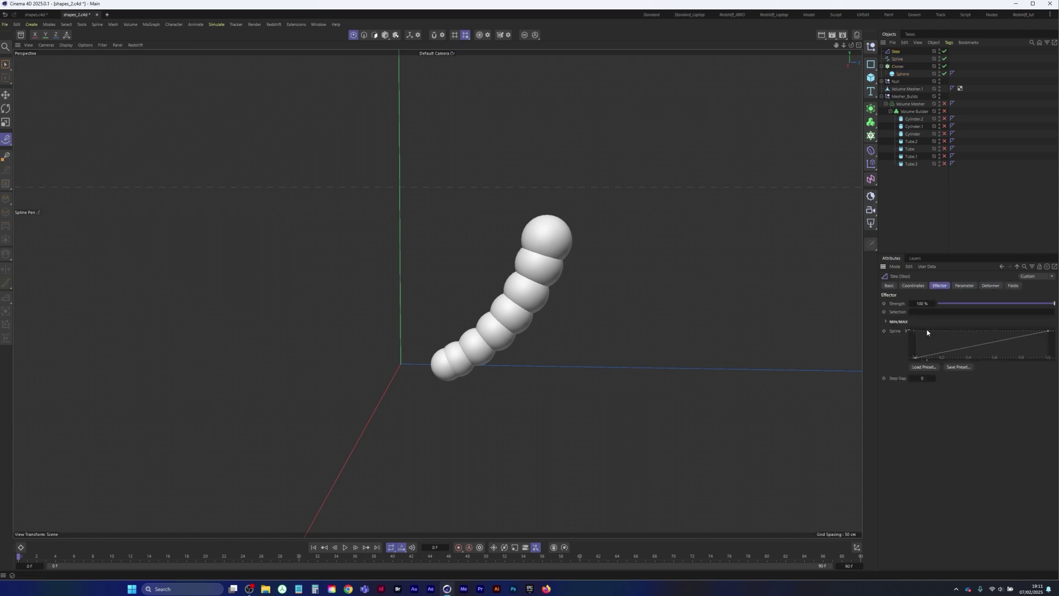
click(916, 359)
mouse_move(955, 354)
mouse_down()
mouse_move(986, 366)
mouse_move(971, 356)
mouse_up()
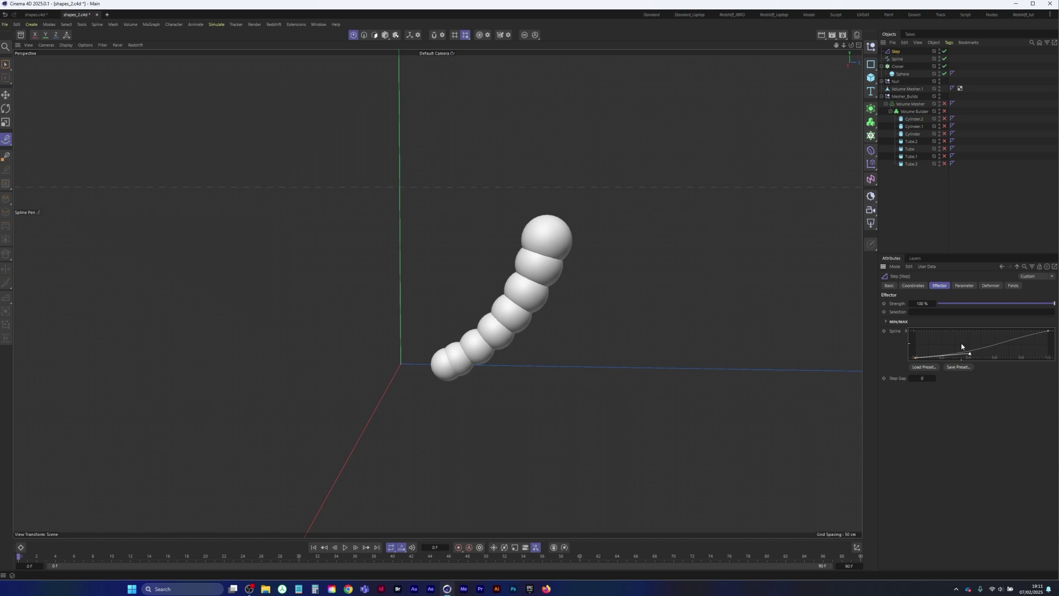
drag(1048, 333, 1013, 344)
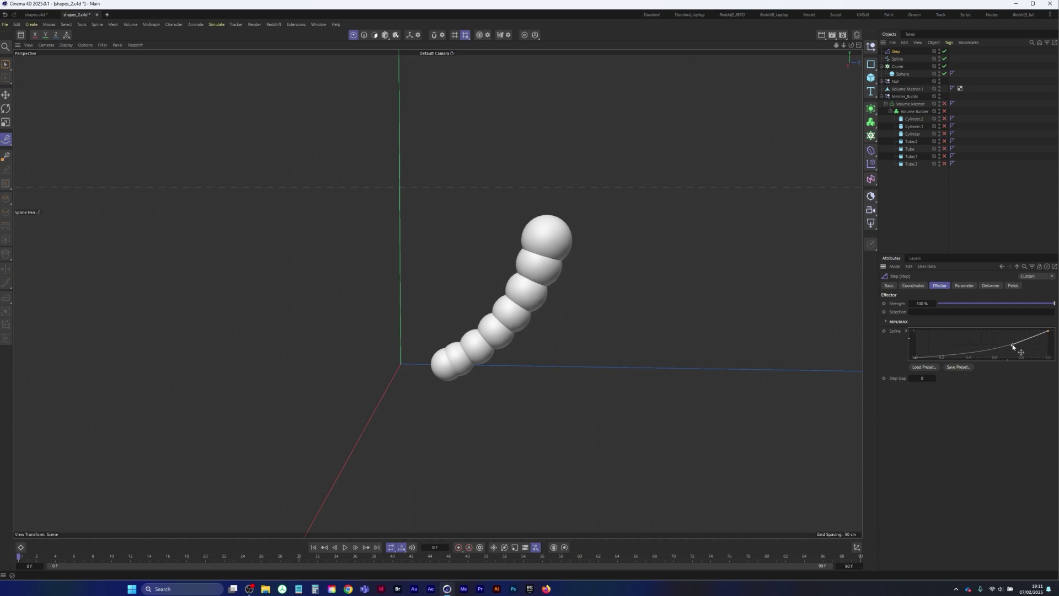
click(916, 358)
mouse_move(971, 357)
mouse_down()
mouse_move(924, 366)
mouse_move(963, 339)
mouse_move(954, 354)
mouse_move(975, 355)
mouse_up()
Add a Volume Builder and a Volume Mesher, nesting the Cloner inside the builder and the builder inside the mesher.
alt+drag(559, 256, 450, 332)
alt+right_drag(451, 333, 485, 307)
alt+right_drag(512, 254, 544, 243)
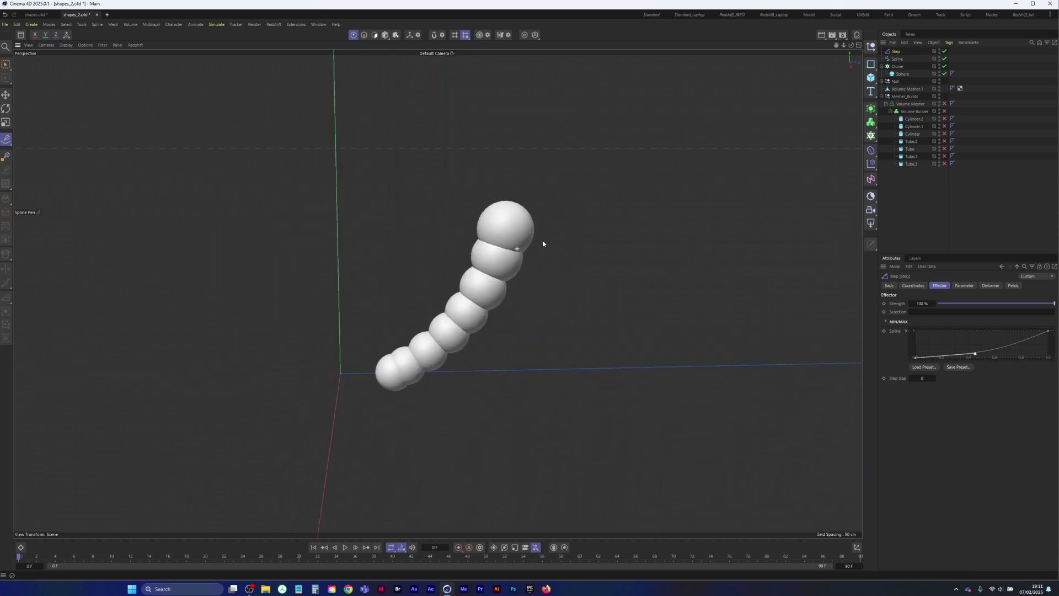
alt+middle_drag(497, 264, 495, 251)
alt+right_drag(506, 229, 514, 241)
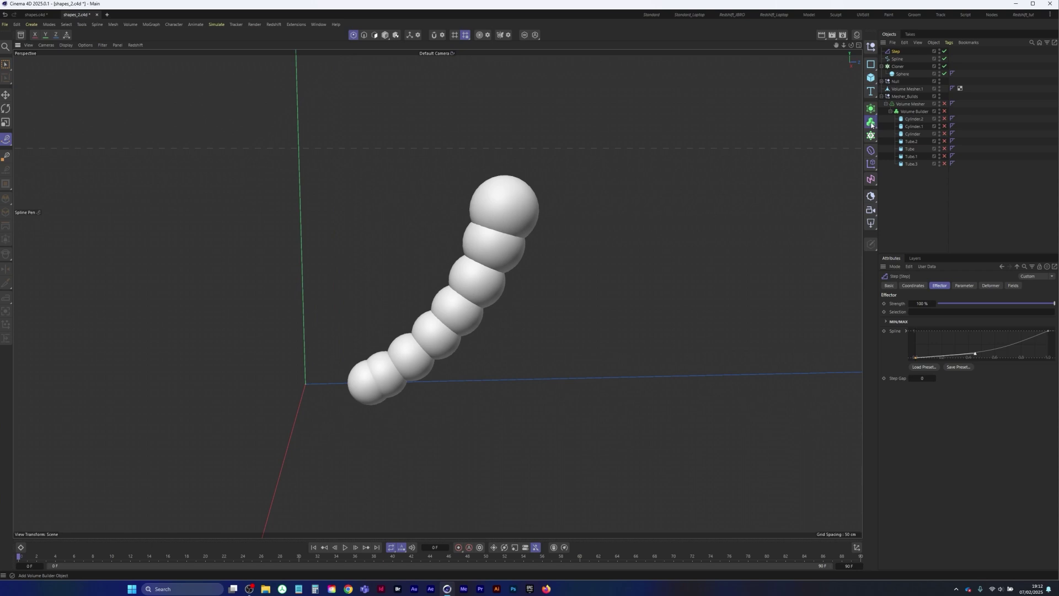
drag(872, 126, 917, 142)
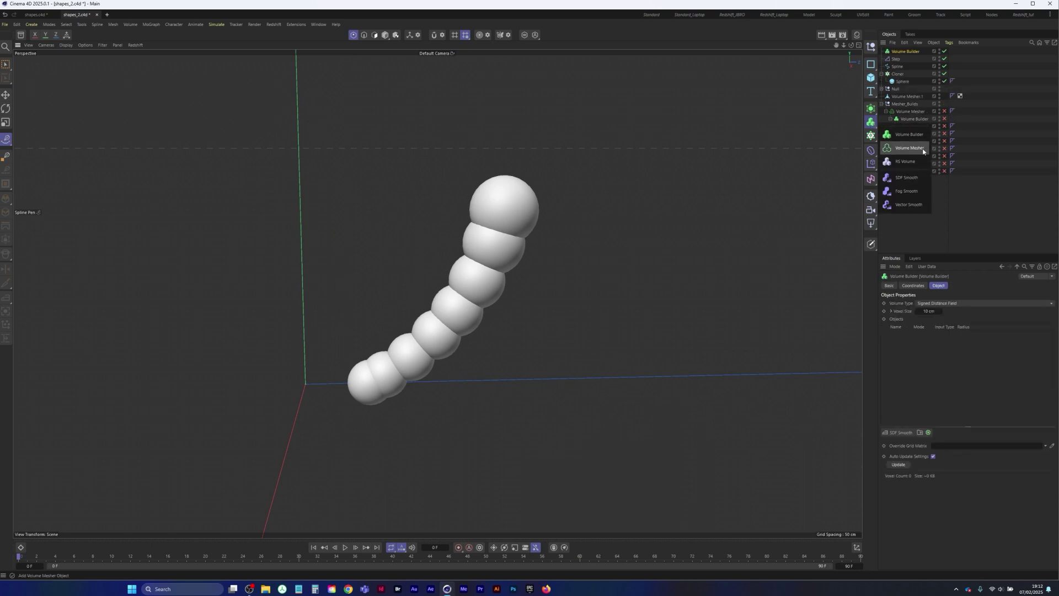
drag(923, 150, 923, 149)
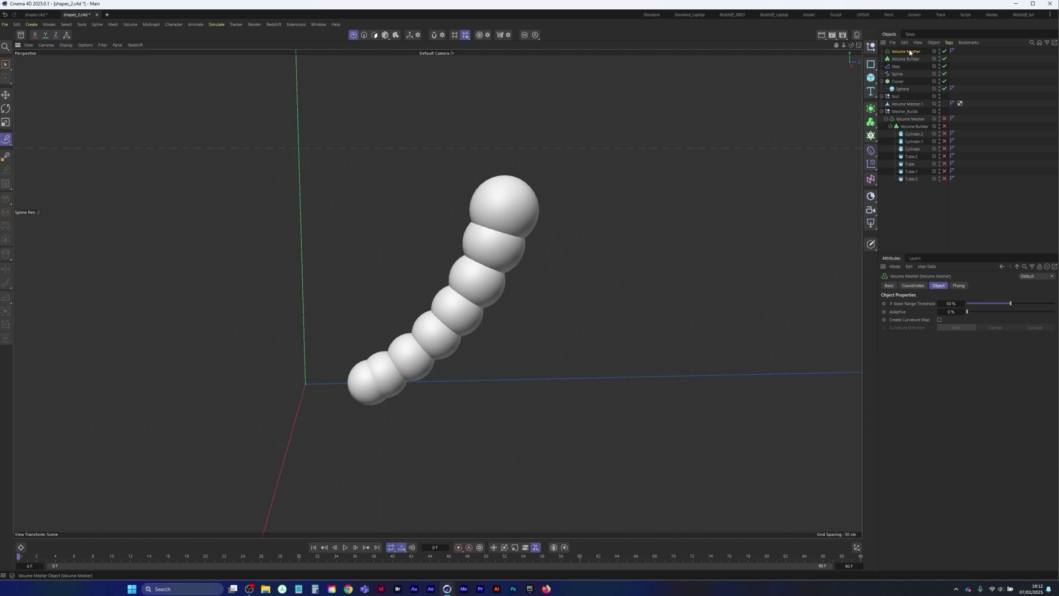
drag(909, 52, 909, 58)
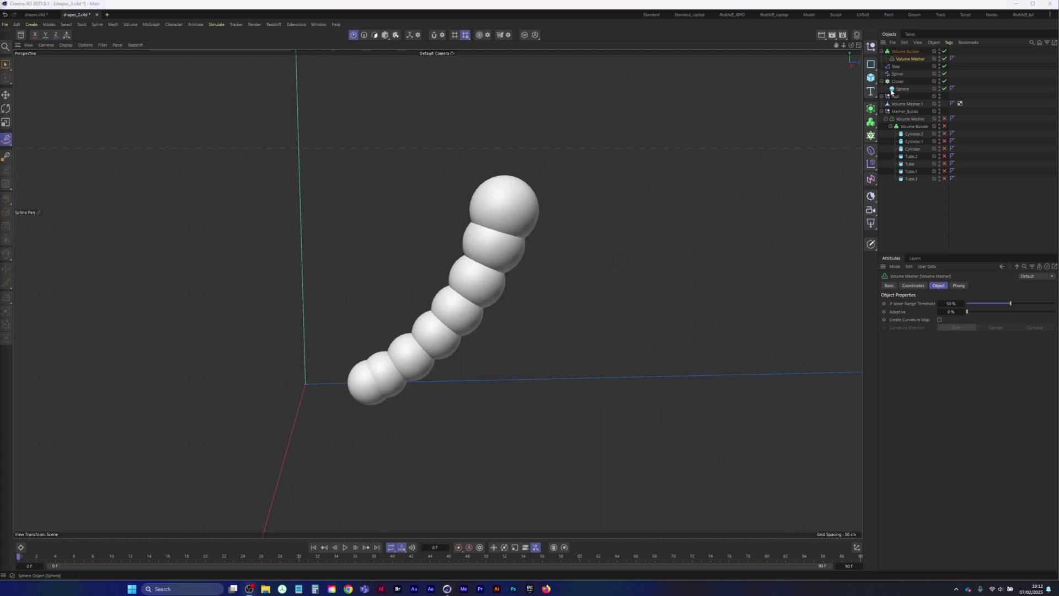
click(910, 52)
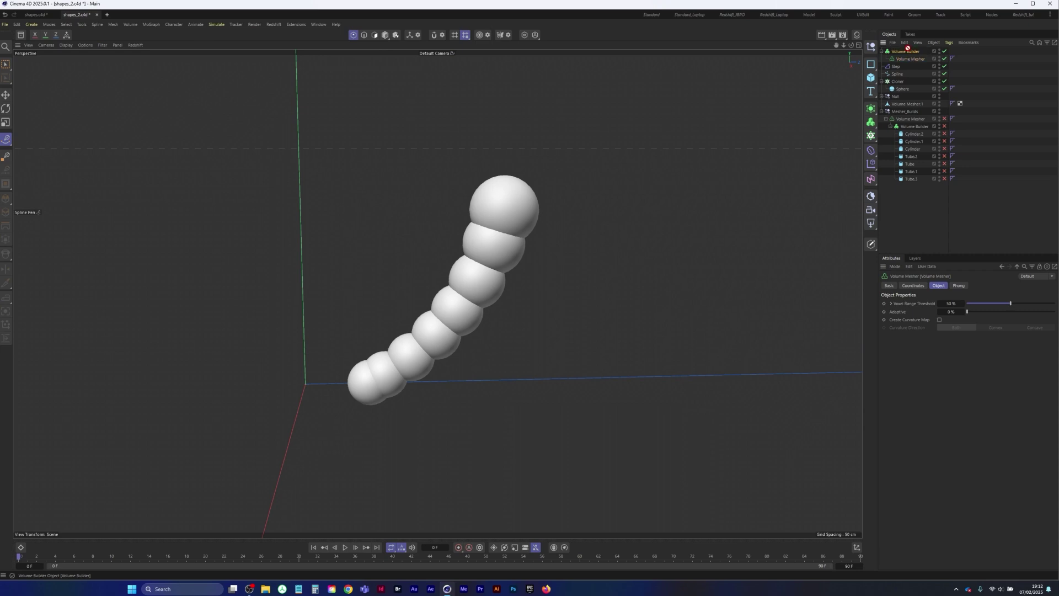
mouse_move(910, 60)
mouse_down()
mouse_move(912, 48)
mouse_move(911, 61)
mouse_up()
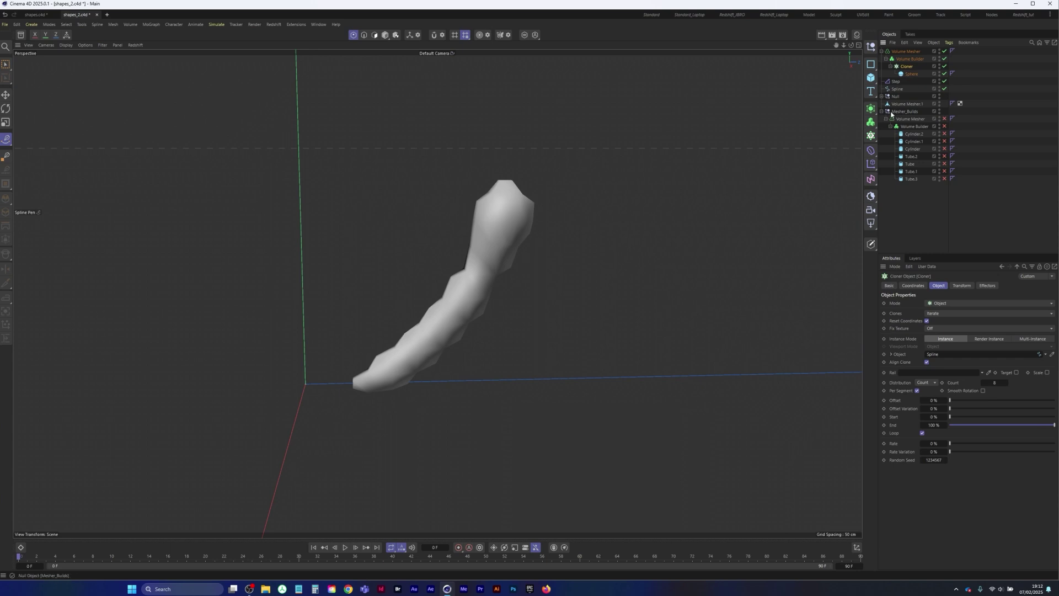
Set the Volume Builder's voxel size to 0.4 cm and add an SDF Smooth filter to blend the spheres.
click(910, 59)
click(929, 311)
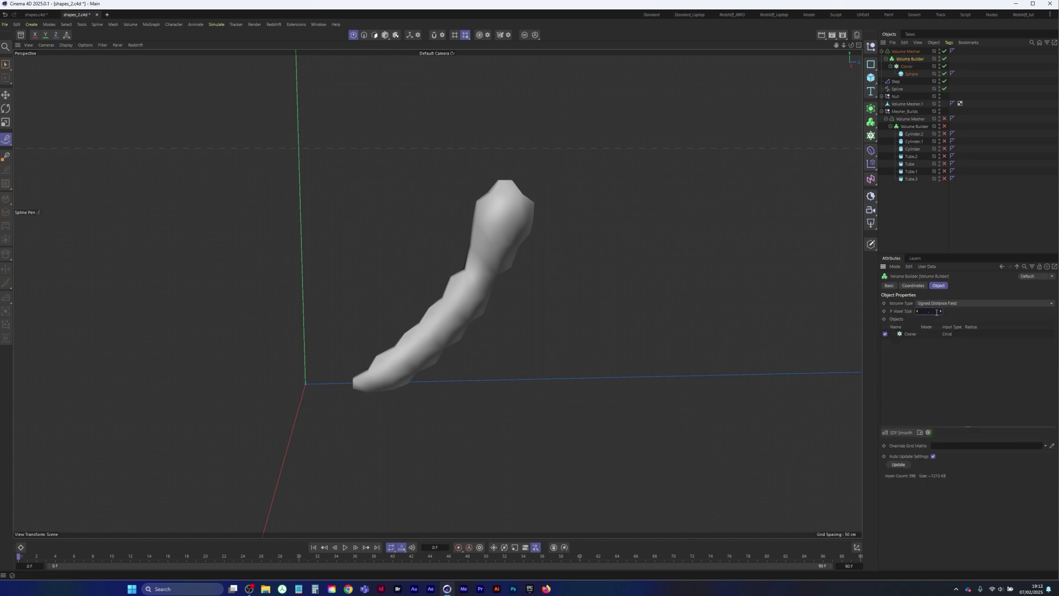
text(0.4)
key(Return)
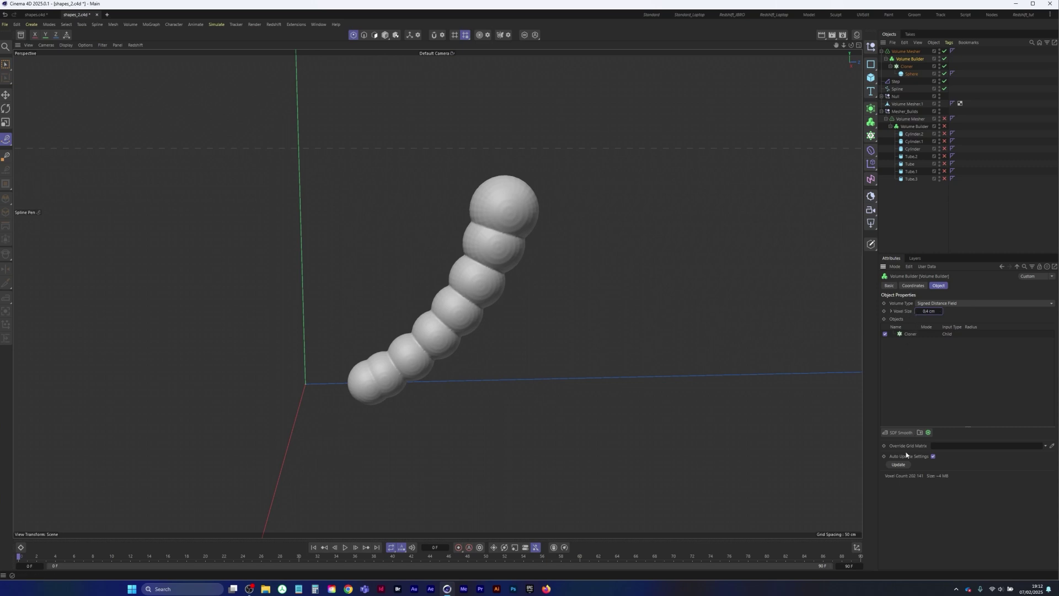
click(900, 433)
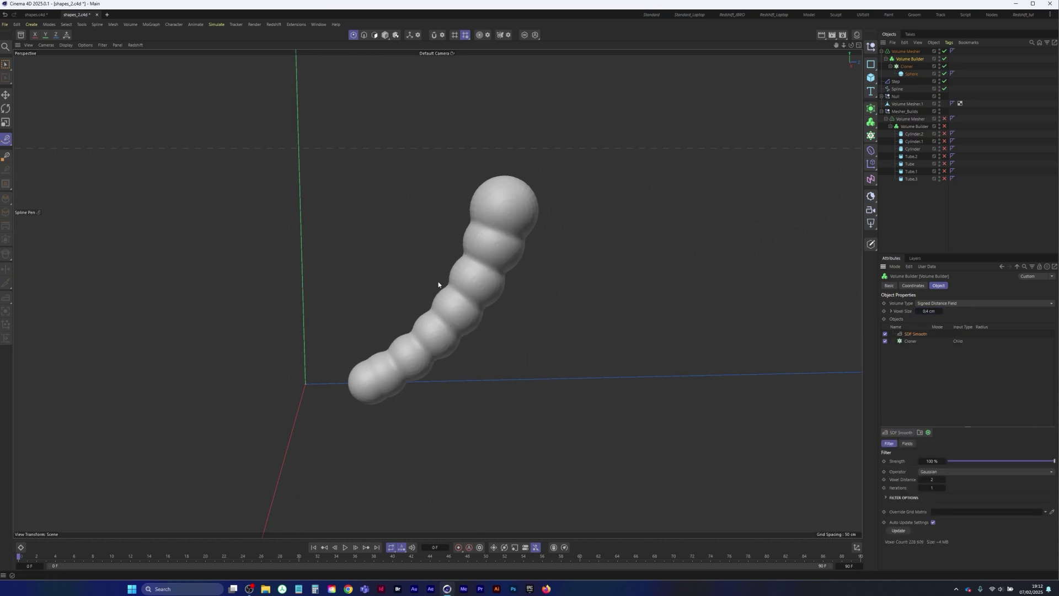
Duplicate the pearl chain's whole Volume Mesher hierarchy at the end of the object list.
alt+middle_drag(466, 267, 458, 286)
scroll(458, 286, down, 5)
mouse_move(458, 286)
alt+mouse_down()
mouse_move(380, 289)
mouse_move(443, 292)
alt+mouse_up()
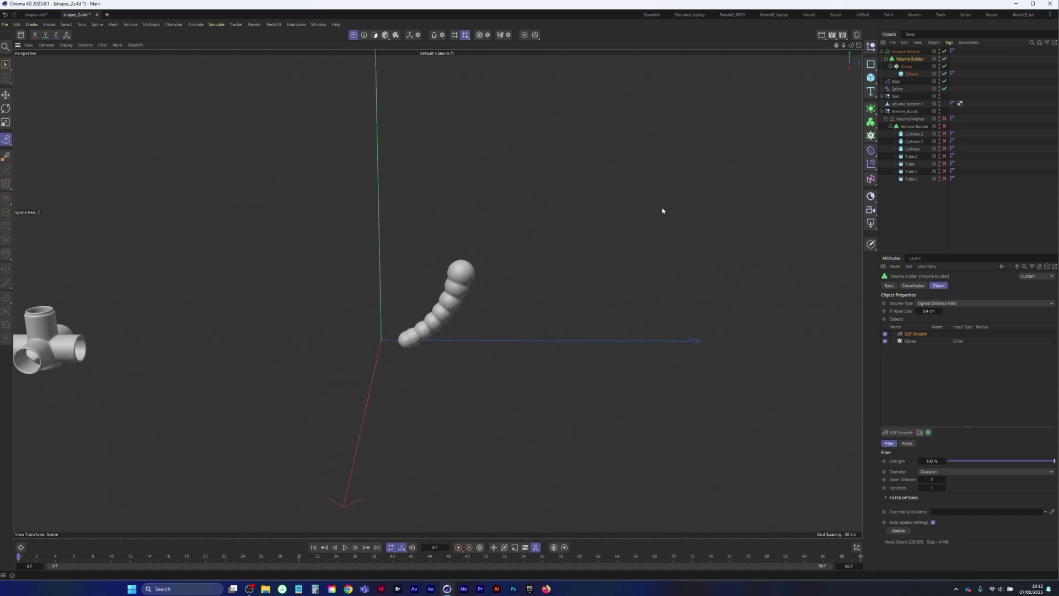
click(910, 52)
click(882, 51)
click(882, 52)
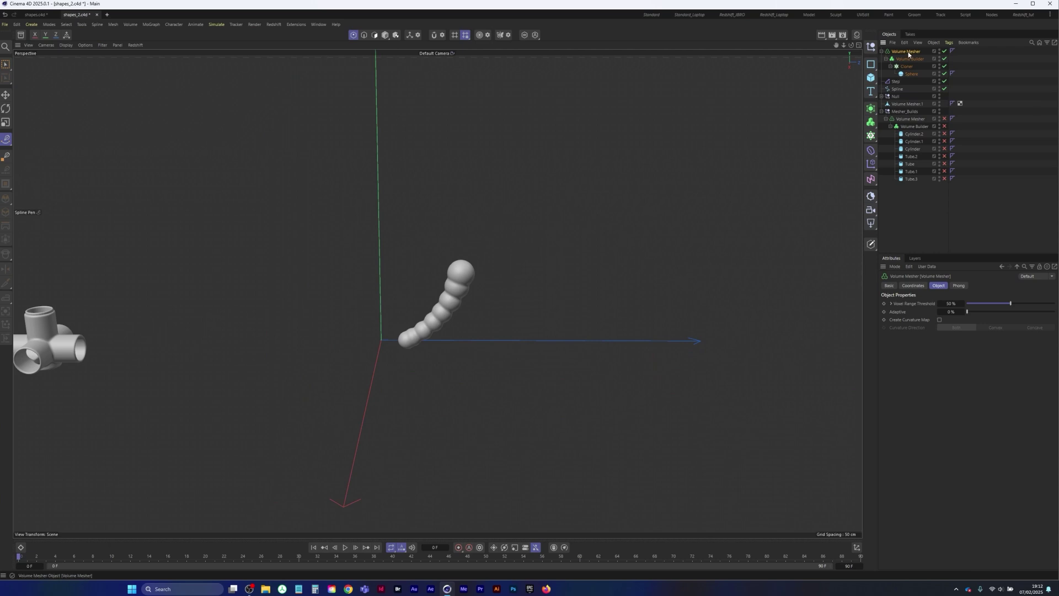
ctrl+drag(908, 53, 908, 197)
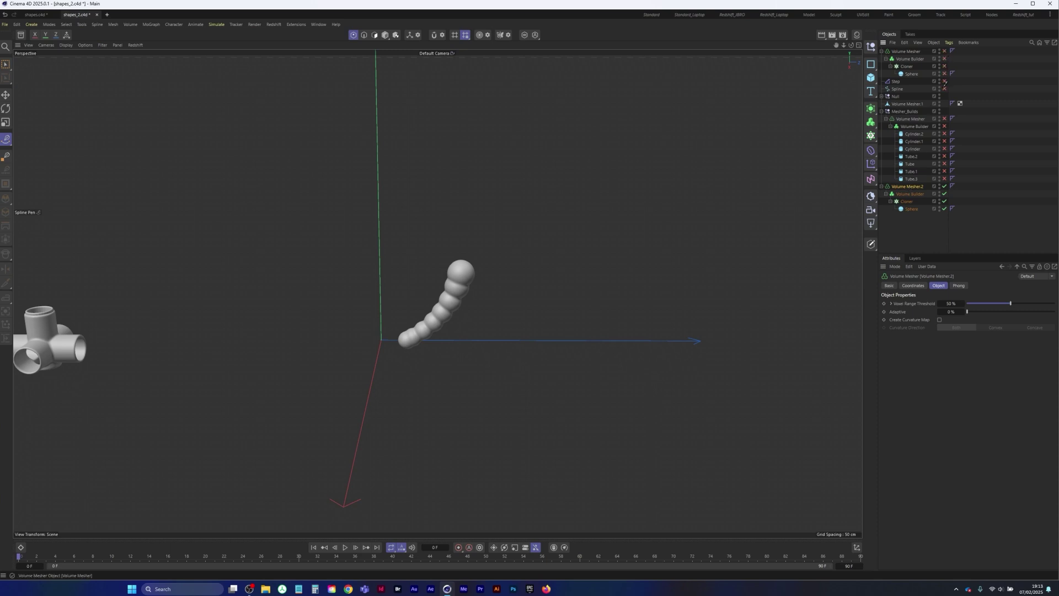
Collapse the duplicated Volume Mesher into one polygon object with Connect Objects + Delete and display it in Model mode.
drag(945, 86, 945, 90)
key(ctrl+z)
click(907, 188)
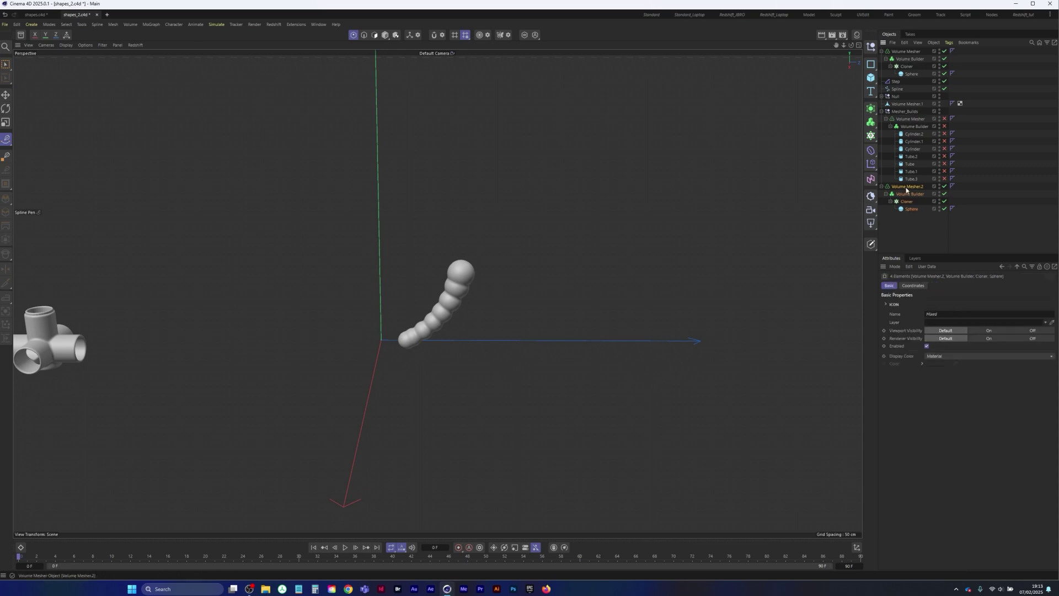
right_click(907, 190)
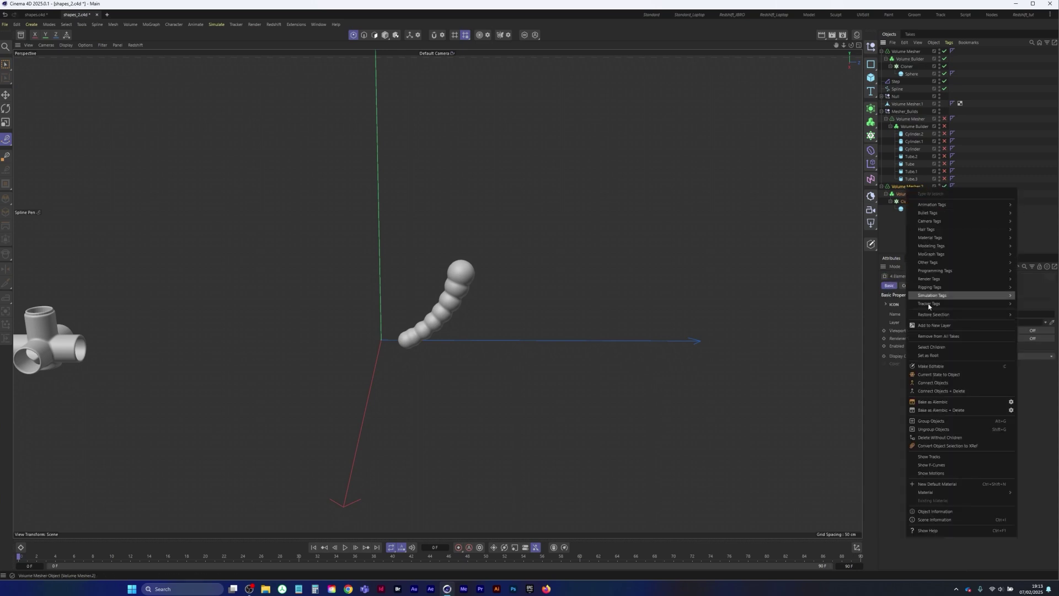
click(945, 392)
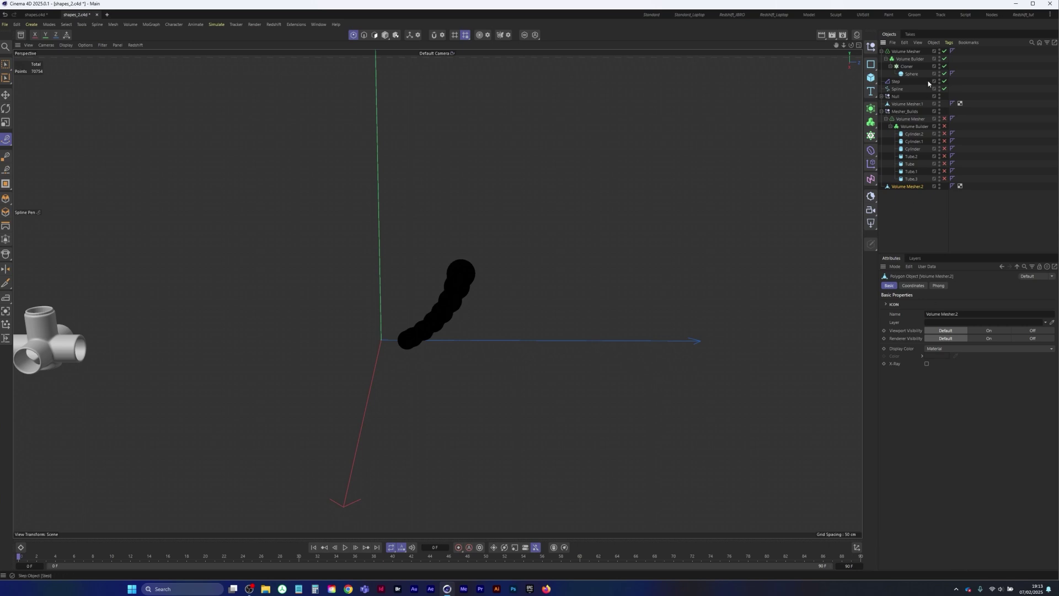
click(386, 35)
click(908, 219)
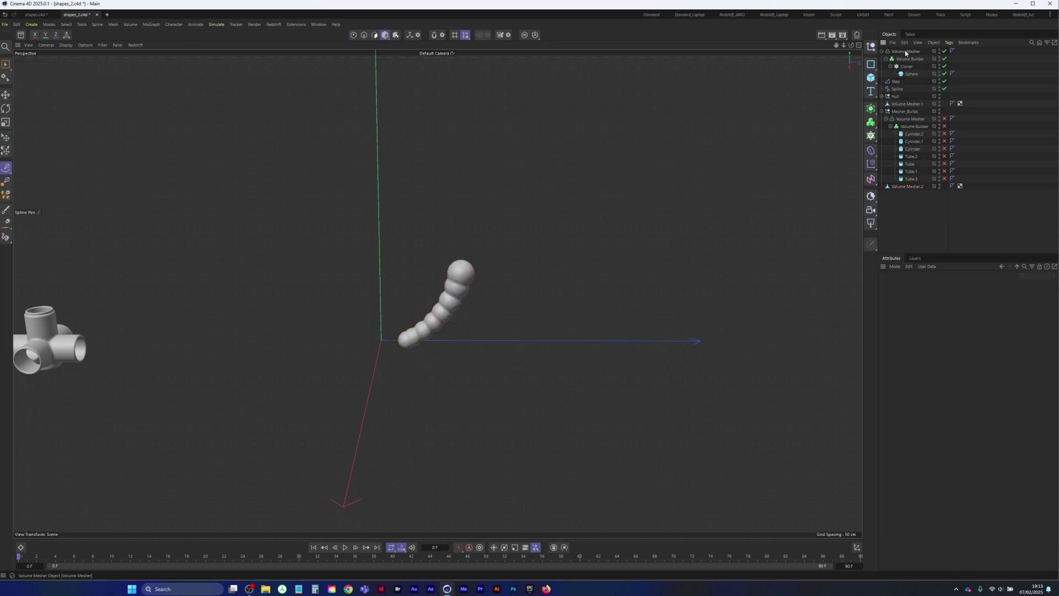
Disable the original pearl Volume Mesher, Step effector and Spline, group them in a Null, and nest it inside Mesher_Builds.
click(907, 51)
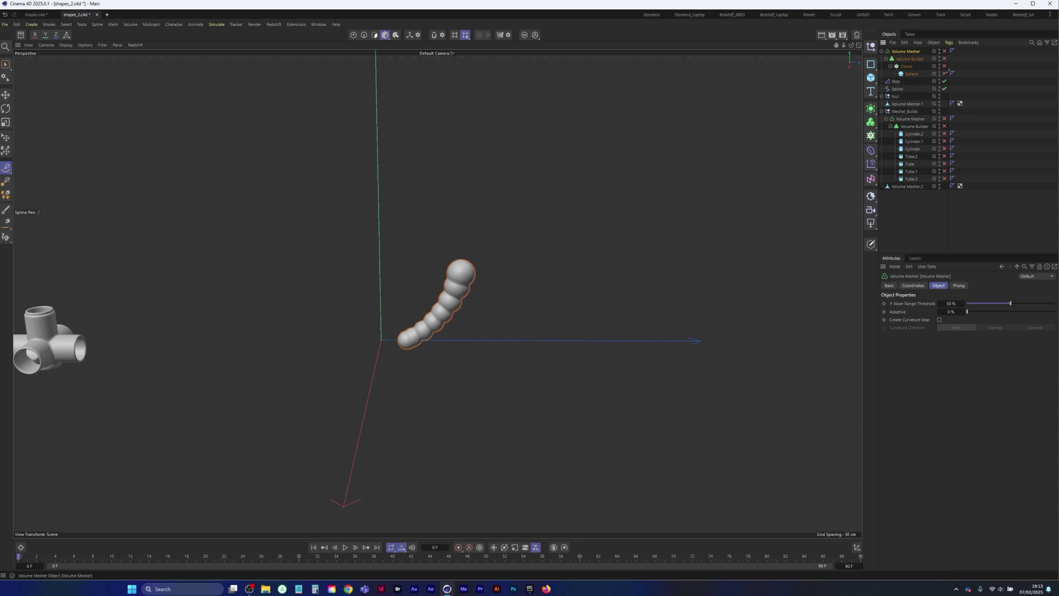
click(945, 88)
ctrl+click(899, 81)
ctrl+click(897, 89)
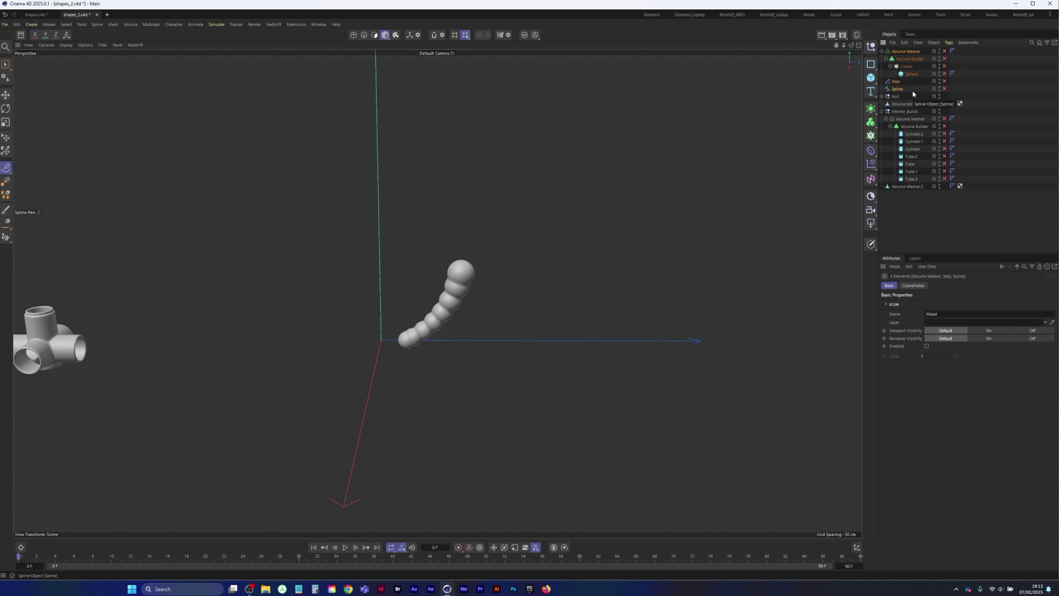
key(alt+g)
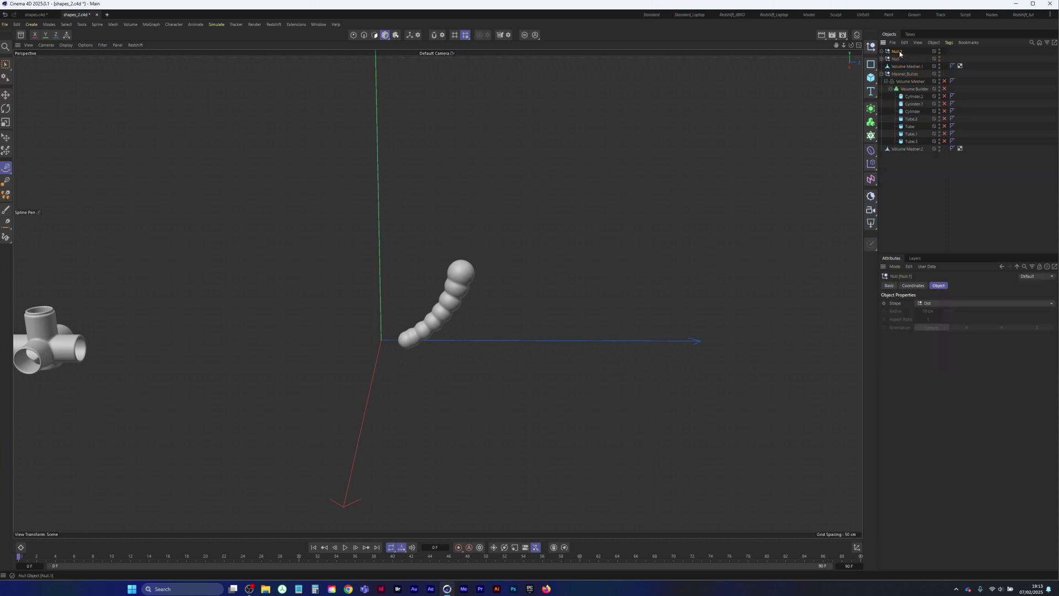
mouse_move(899, 53)
mouse_down()
mouse_move(911, 83)
mouse_move(898, 74)
mouse_up()
click(882, 66)
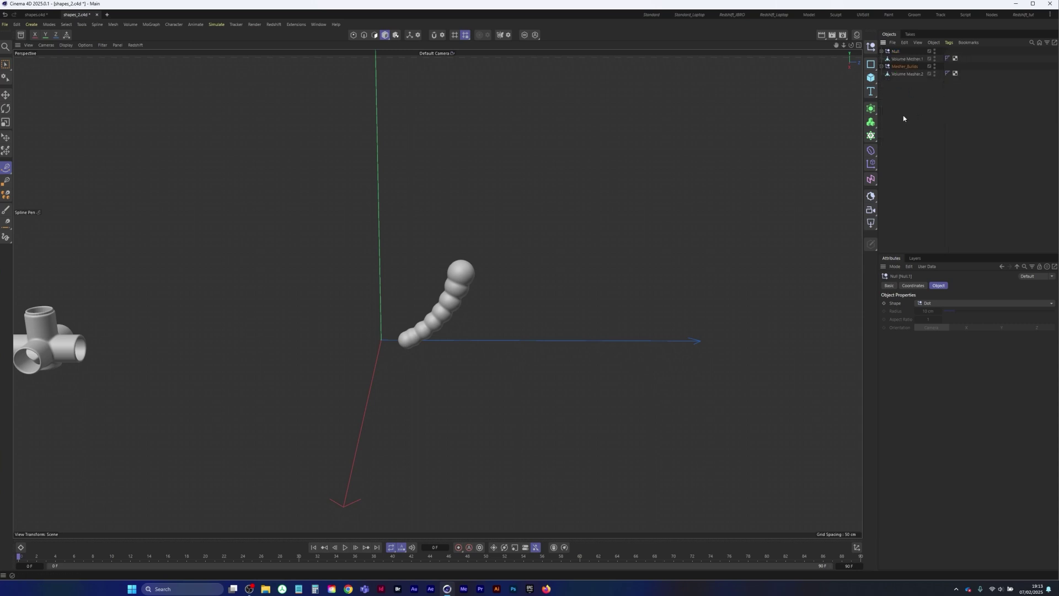
click(884, 93)
click(896, 51)
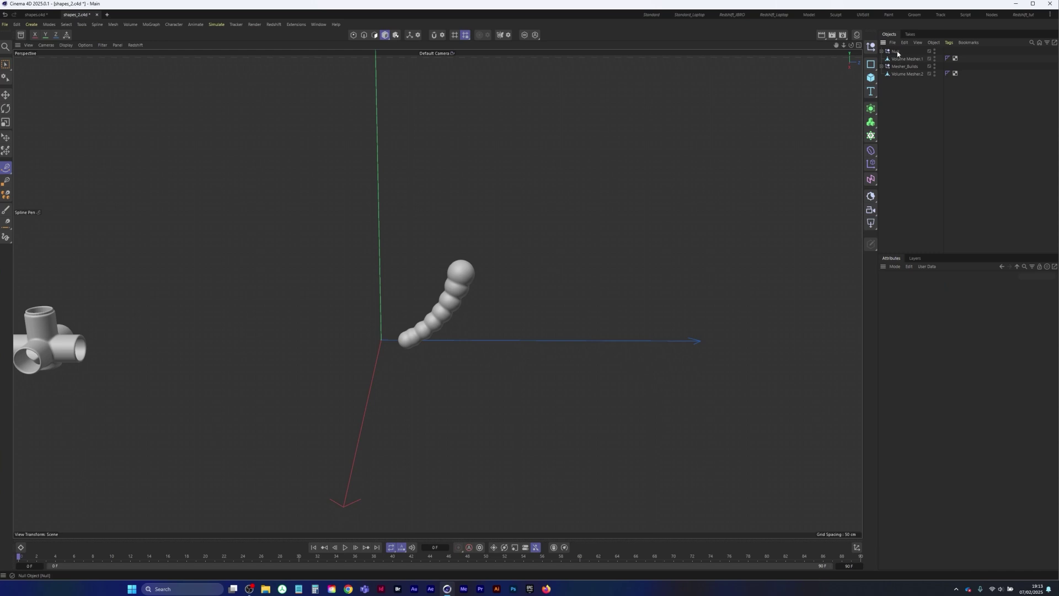
scroll(558, 235, down, 3)
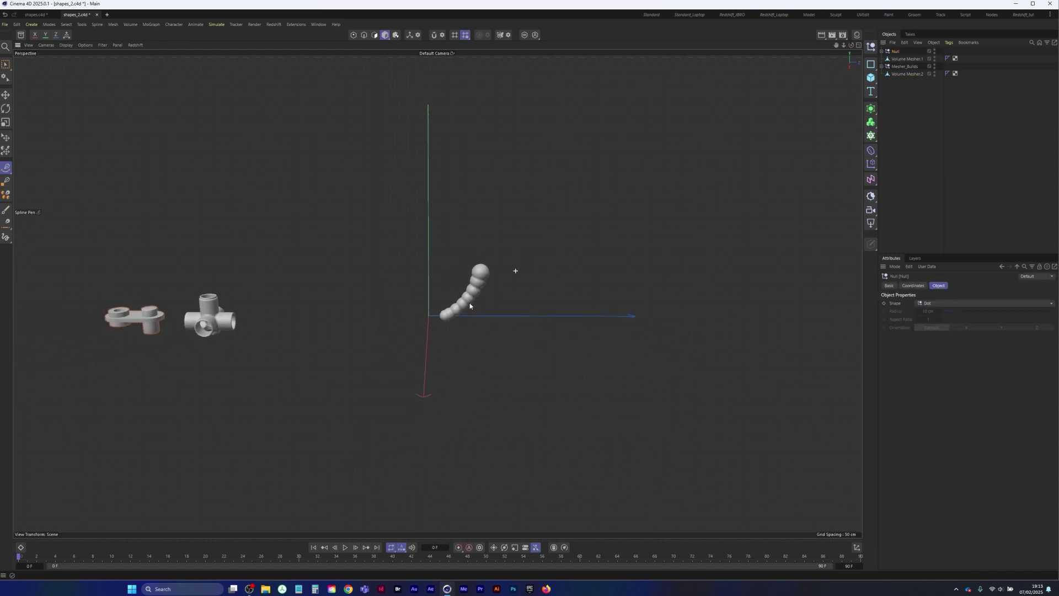
click(494, 261)
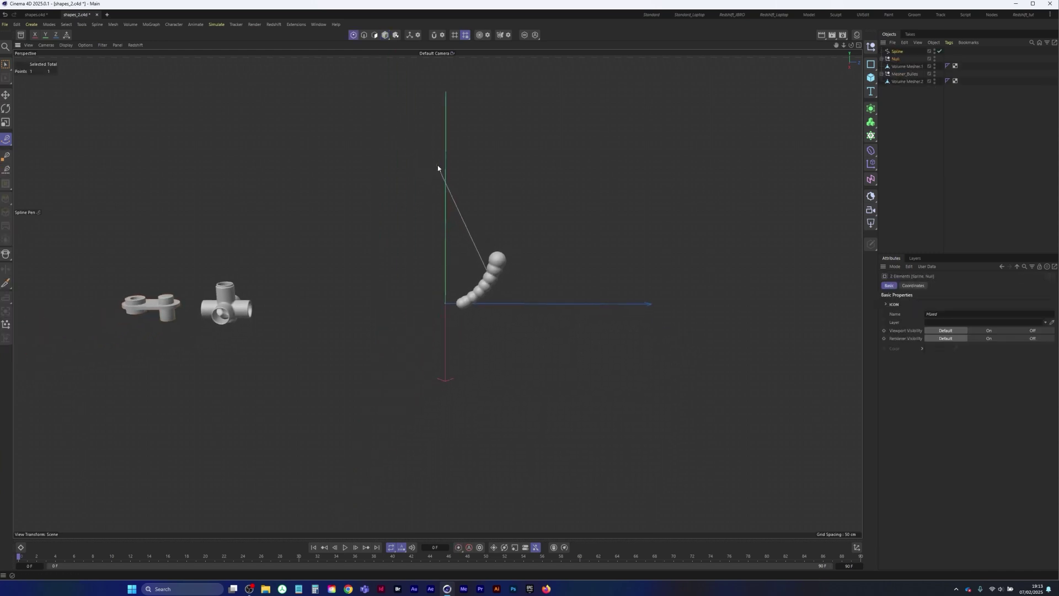
key(ctrl+z)
drag(446, 224, 620, 402)
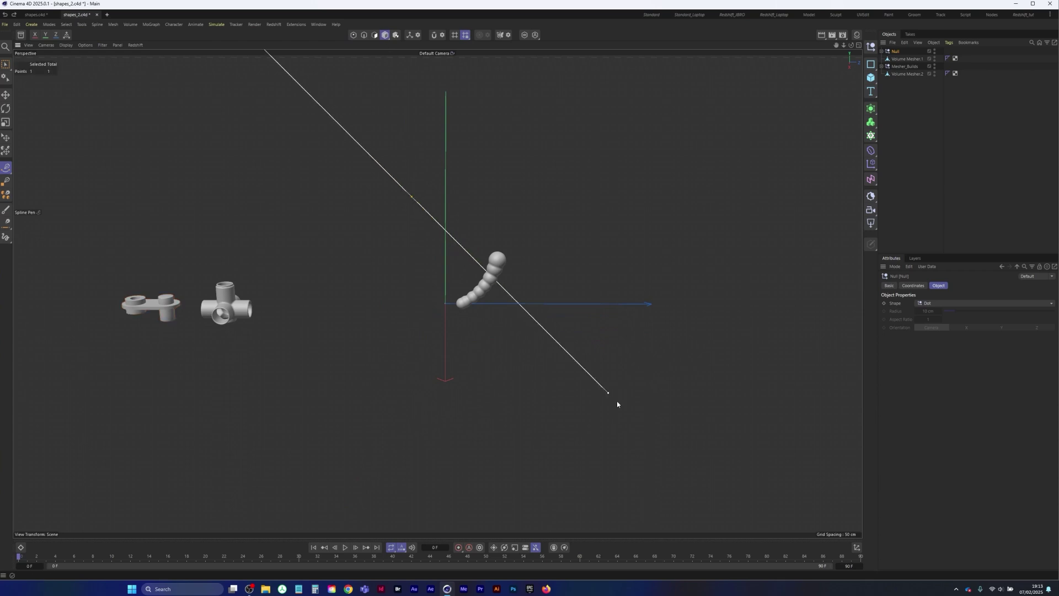
key(ctrl+z)
Move the collapsed pearl chain beside the pipe junction with Brush Selection and lower it to line up with the other shapes.
click(385, 35)
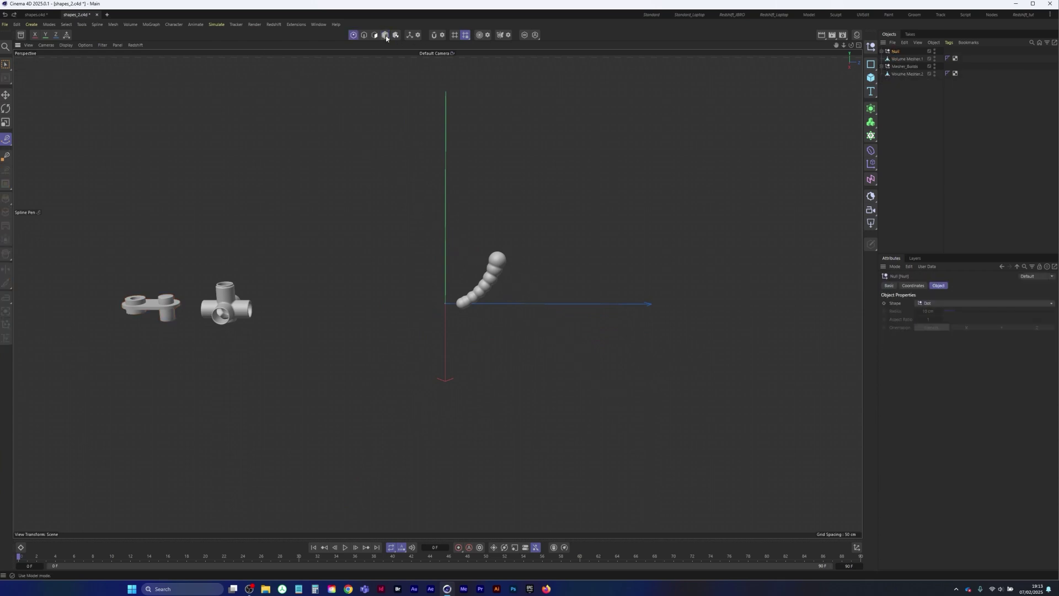
click(5, 65)
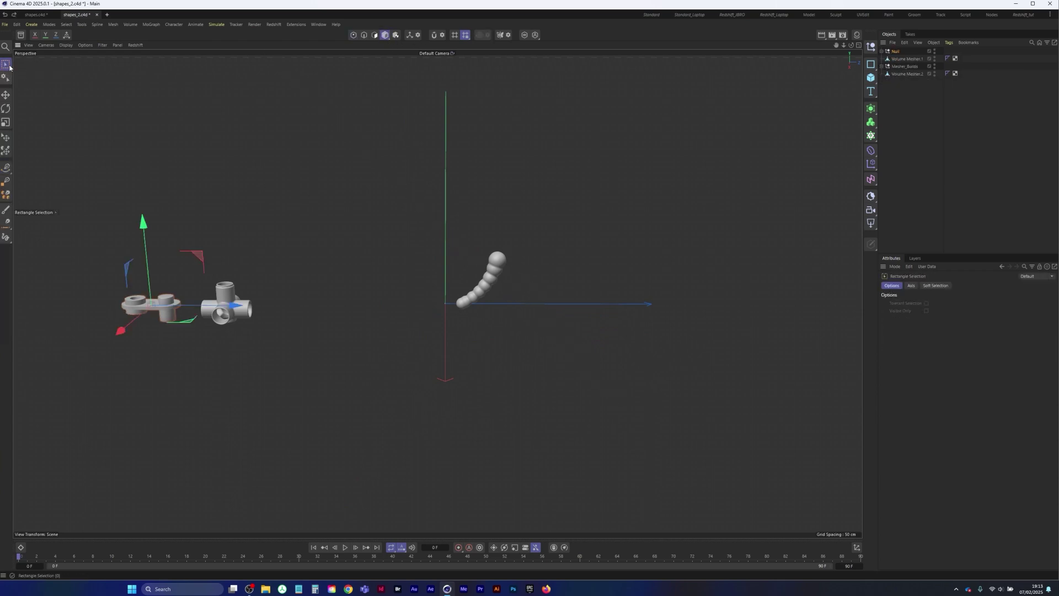
click(7, 65)
click(34, 77)
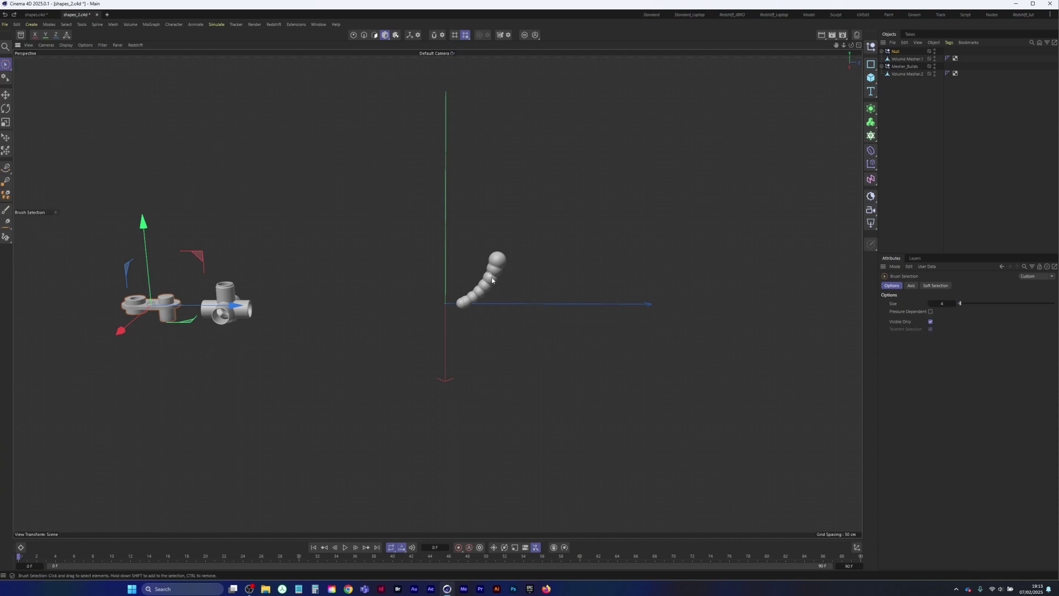
click(498, 273)
drag(530, 312, 354, 314)
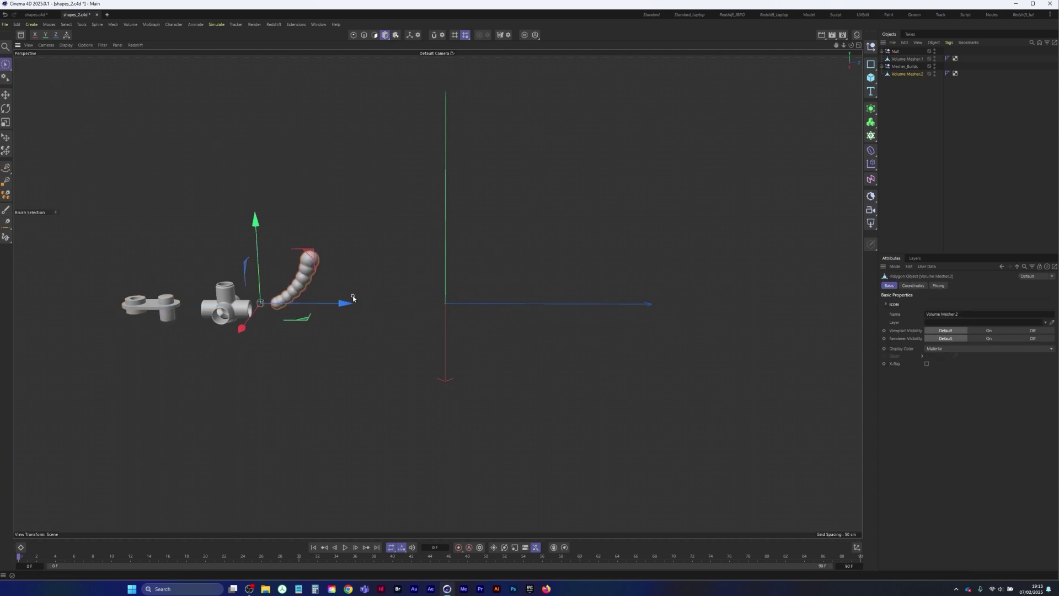
drag(256, 227, 257, 250)
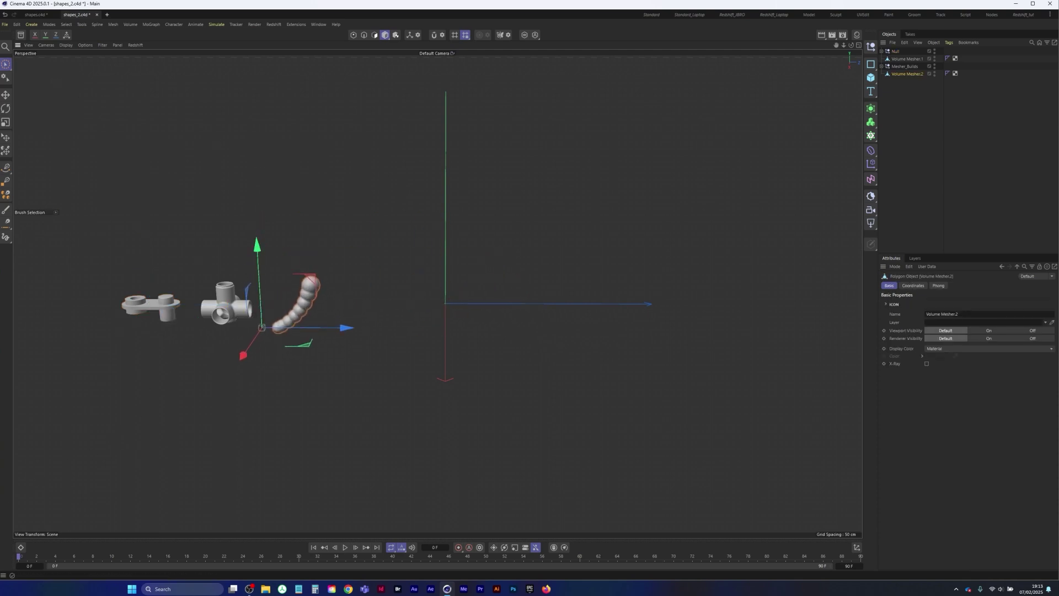
Try to rotate the bracket shape and check which parts its Null contains.
click(146, 306)
key(r)
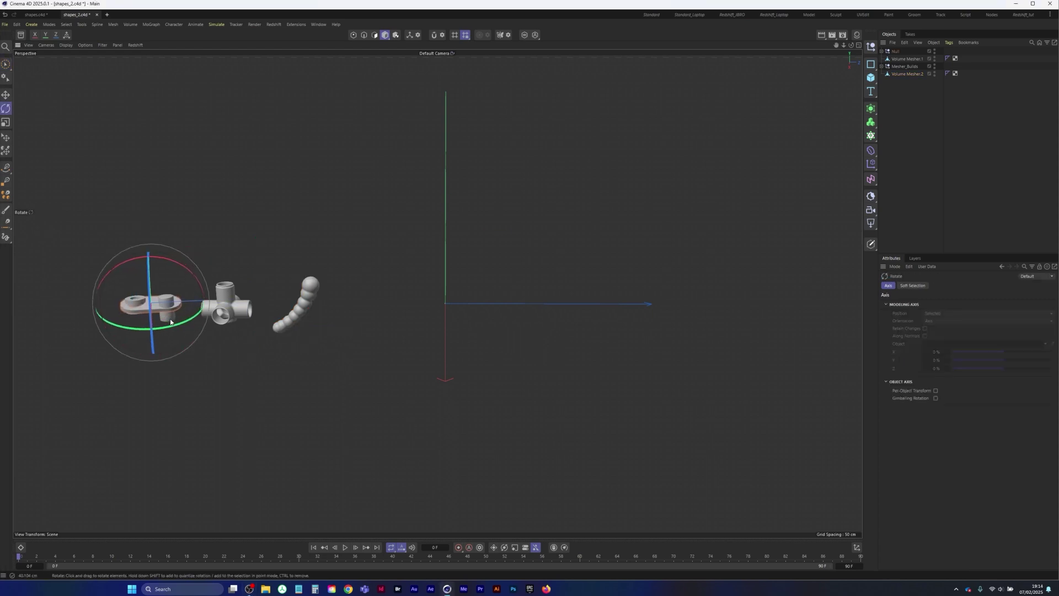
drag(170, 323, 194, 330)
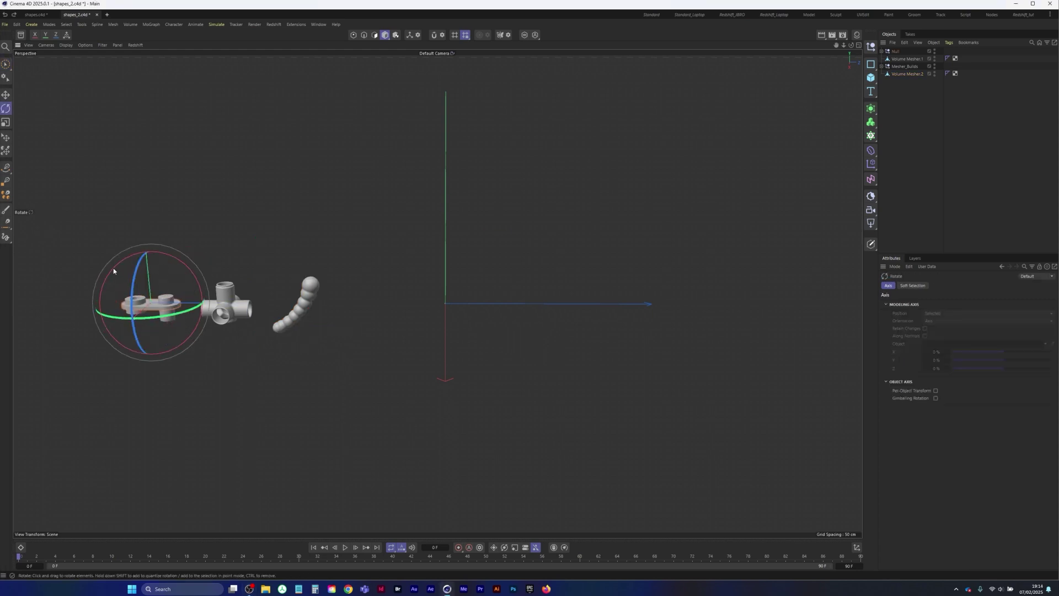
click(883, 52)
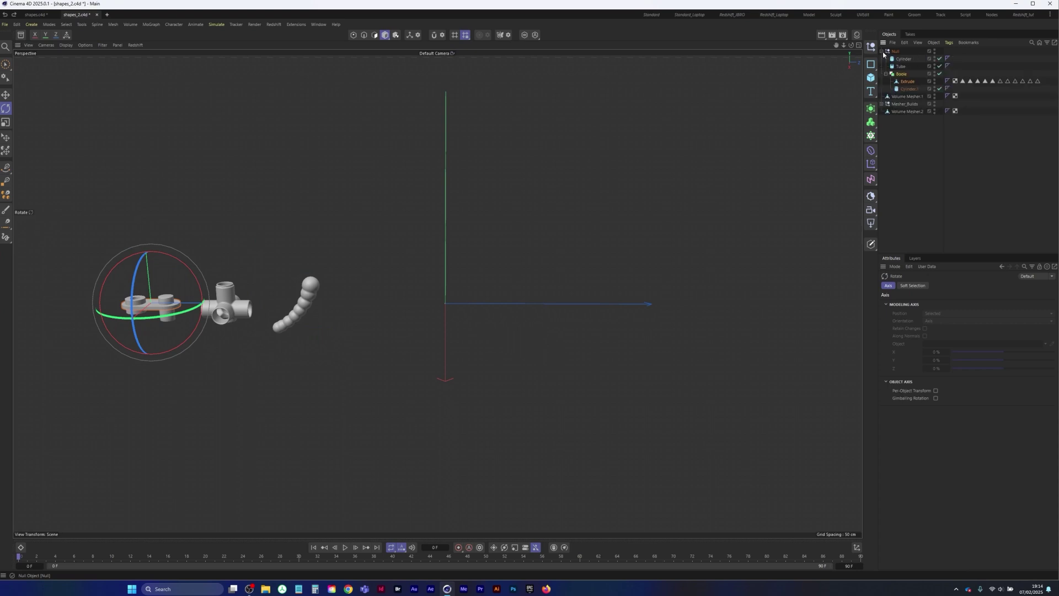
click(883, 52)
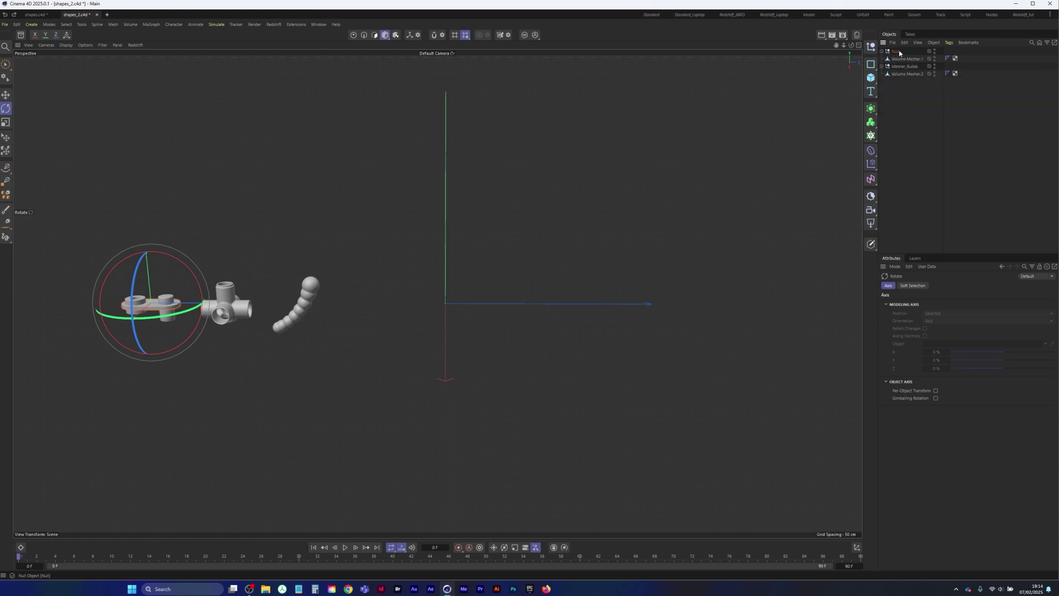
Duplicate the bracket's Null, then move the original into Mesher_Builds and hide it.
key(alt+g)
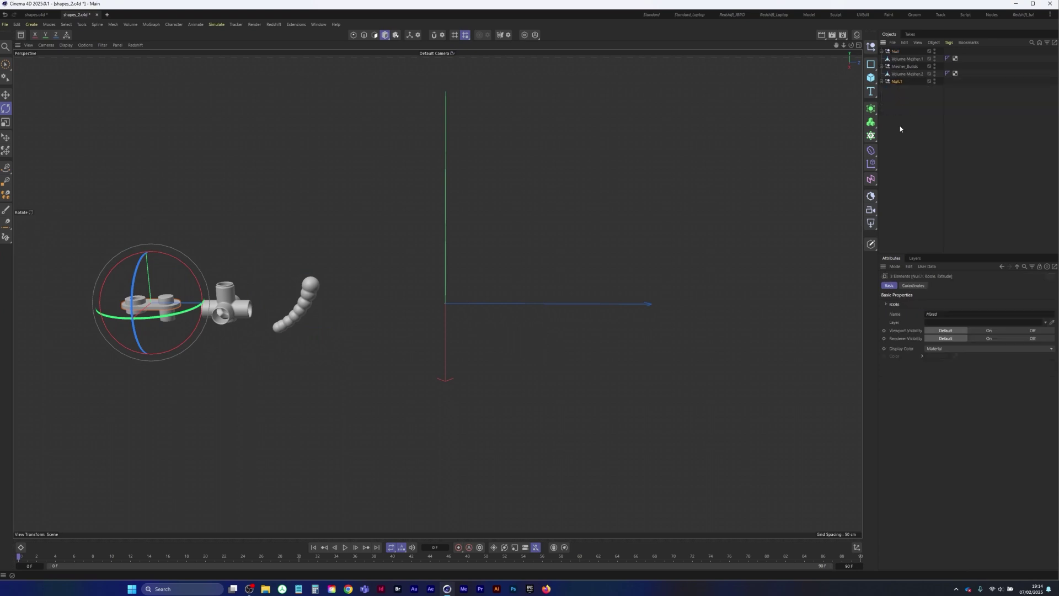
click(896, 52)
mouse_move(896, 53)
mouse_down()
mouse_move(930, 56)
mouse_move(913, 78)
mouse_move(910, 68)
mouse_up()
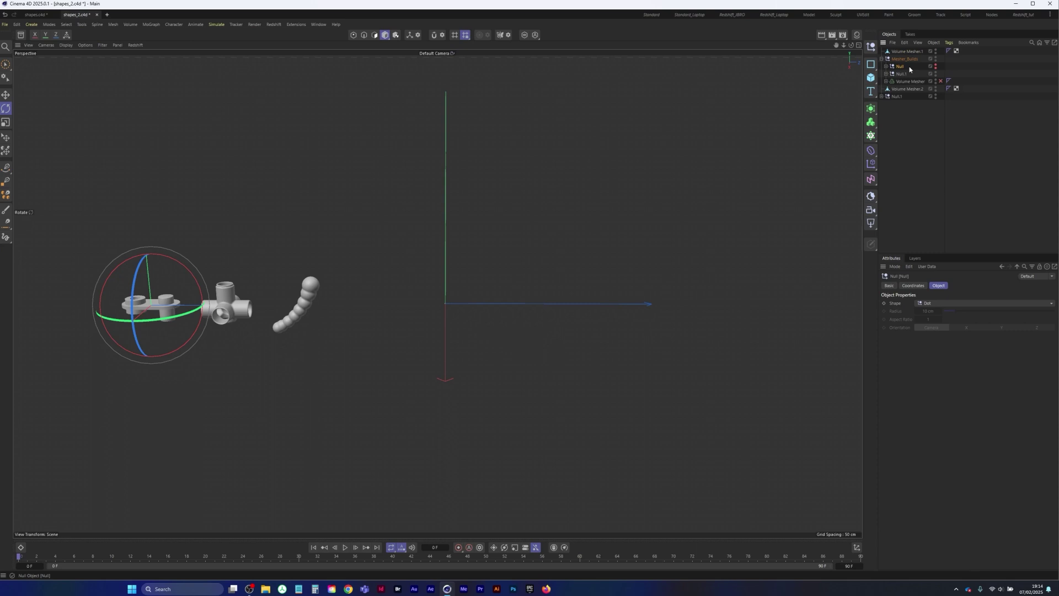
click(882, 59)
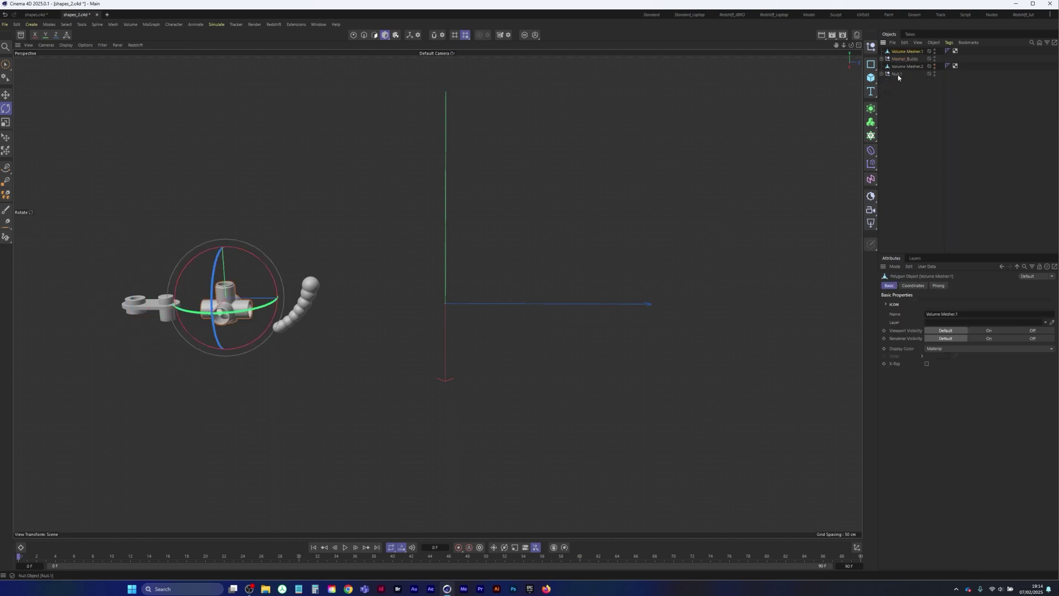
Collapse the duplicated bracket Null and its children into one polygon object with Connect Objects + Delete.
click(897, 74)
key(ctrl+a)
right_click(899, 74)
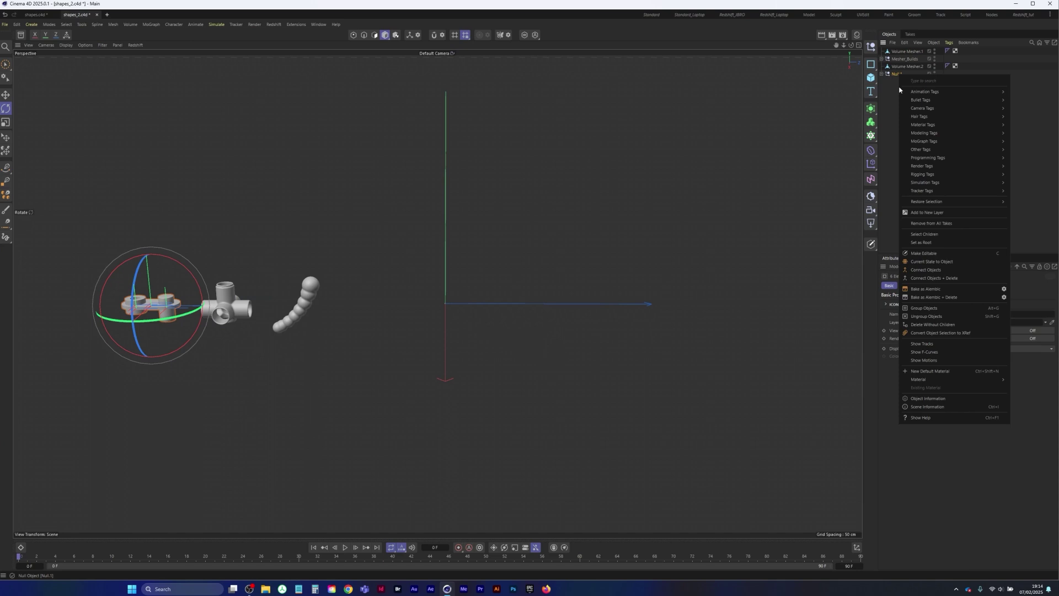
click(931, 298)
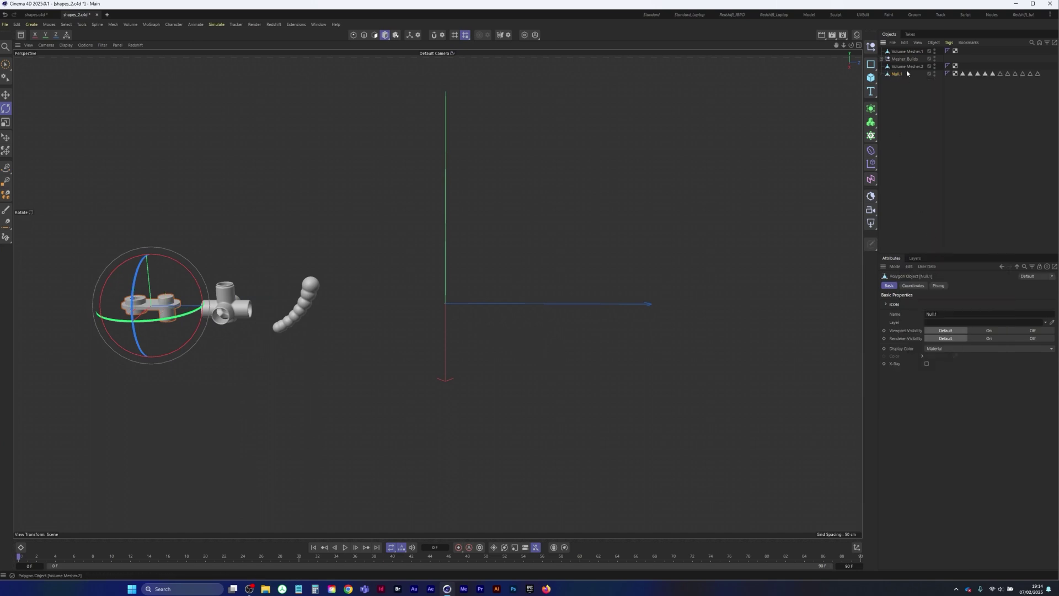
Rotate the bracket and the pipe junction to angled poses, keep the pearl chain's orientation, and clear the selection.
drag(142, 298, 158, 317)
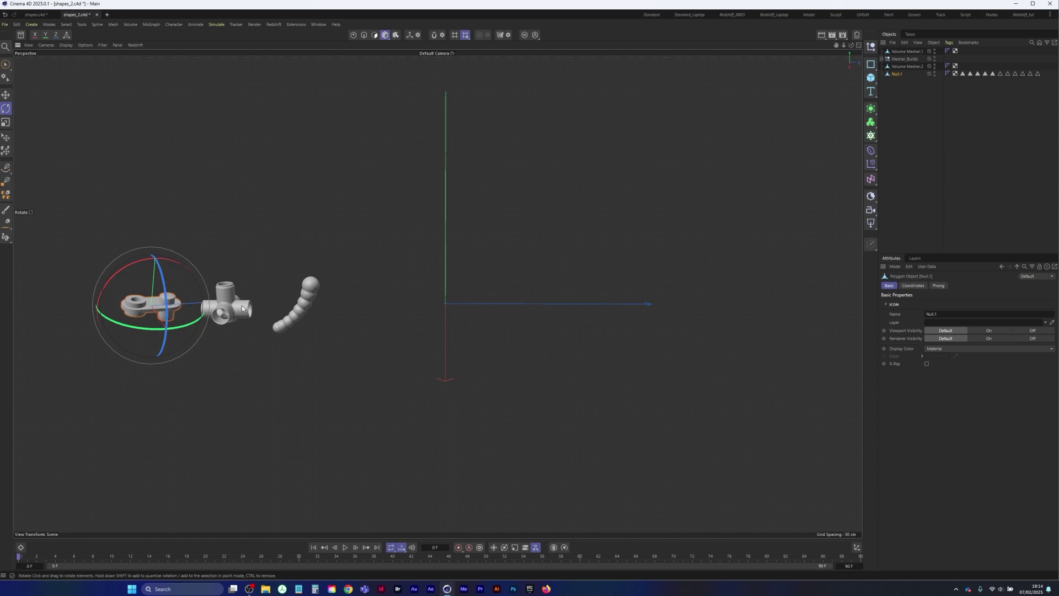
click(241, 306)
drag(241, 280, 326, 314)
click(315, 304)
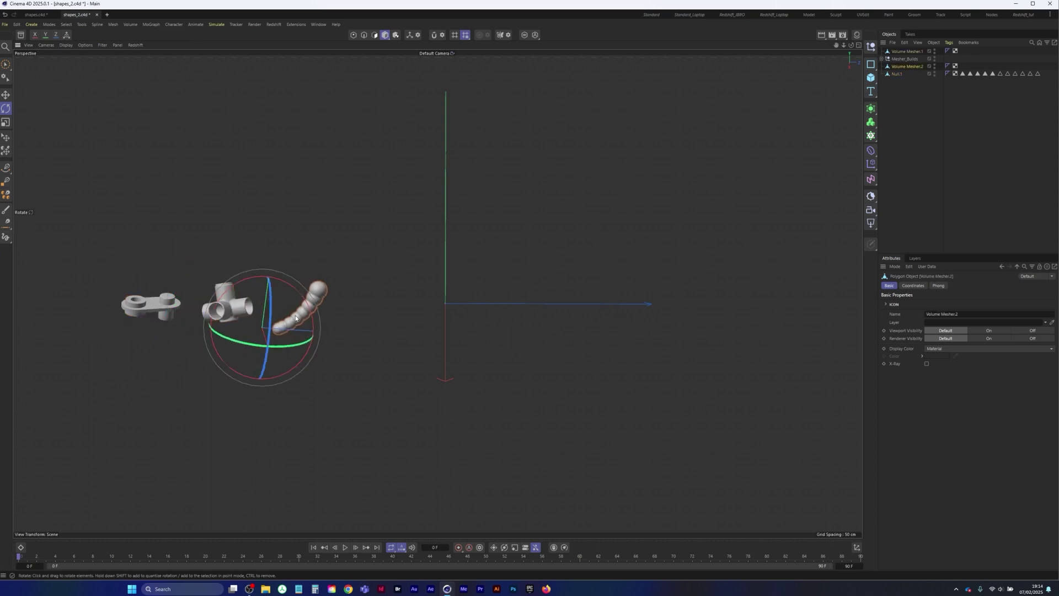
key(ctrl+z)
click(127, 167)
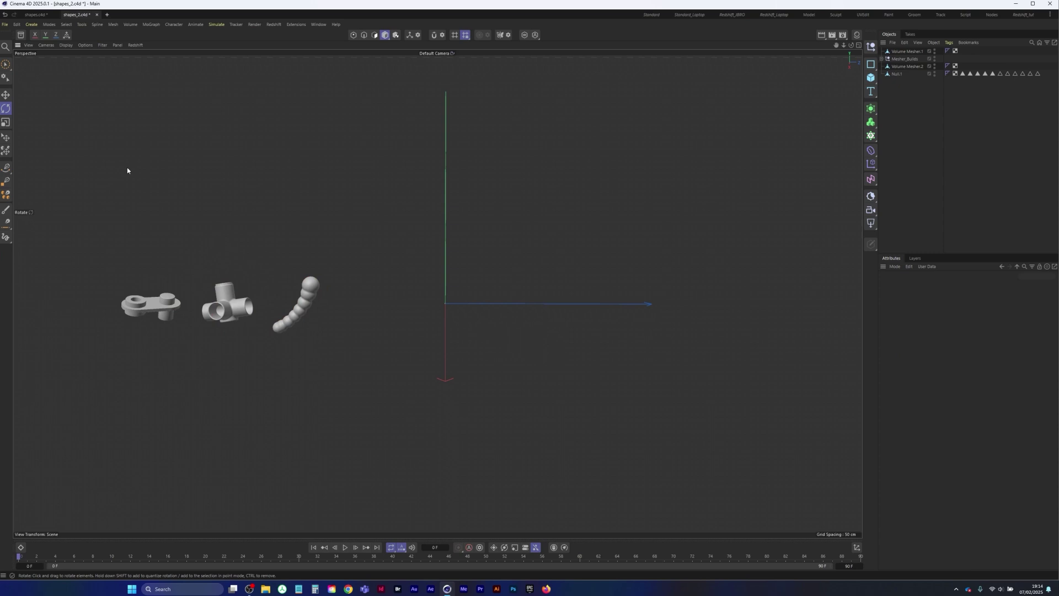
Save the shapes_2.c4d scene and examine the Pearls_Halved half-ring in the shapes.c4d reference scene.
click(5, 24)
click(17, 119)
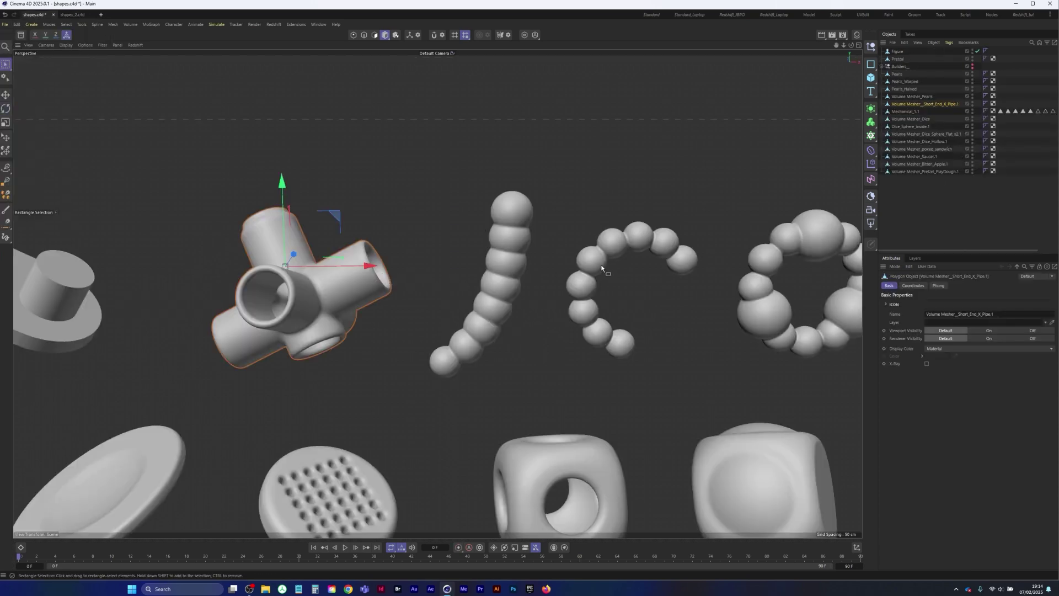
click(601, 268)
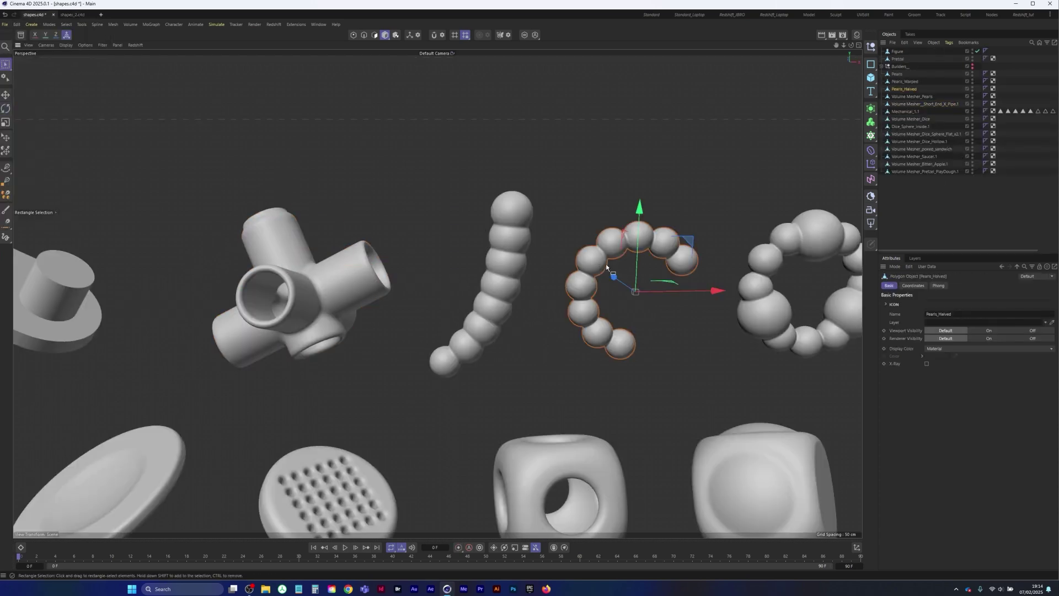
key(s)
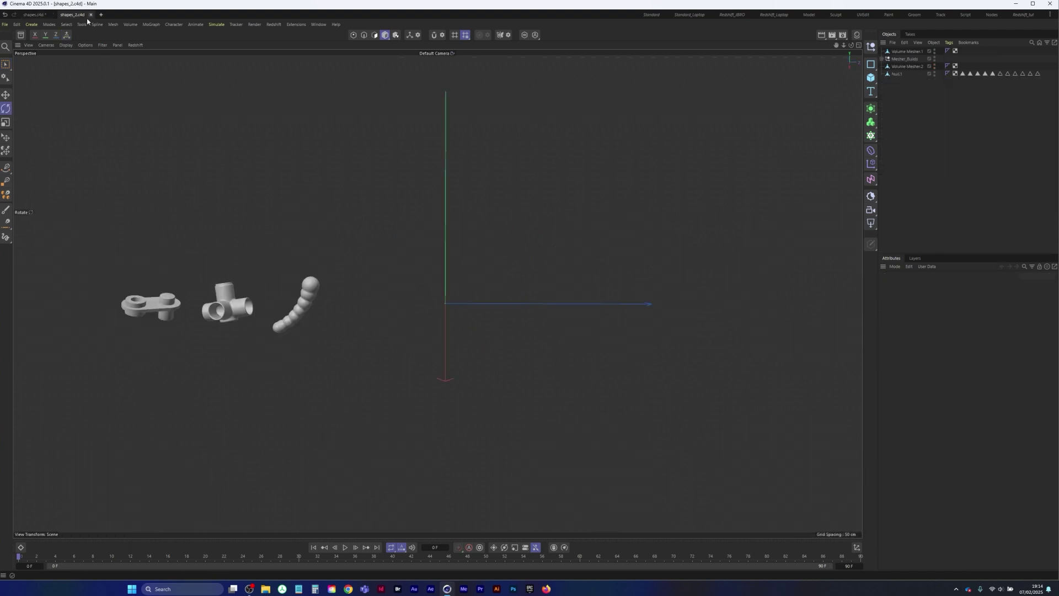
Add a sphere at the scene origin and scale it down uniformly to about a tenth of its size.
click(872, 79)
click(952, 117)
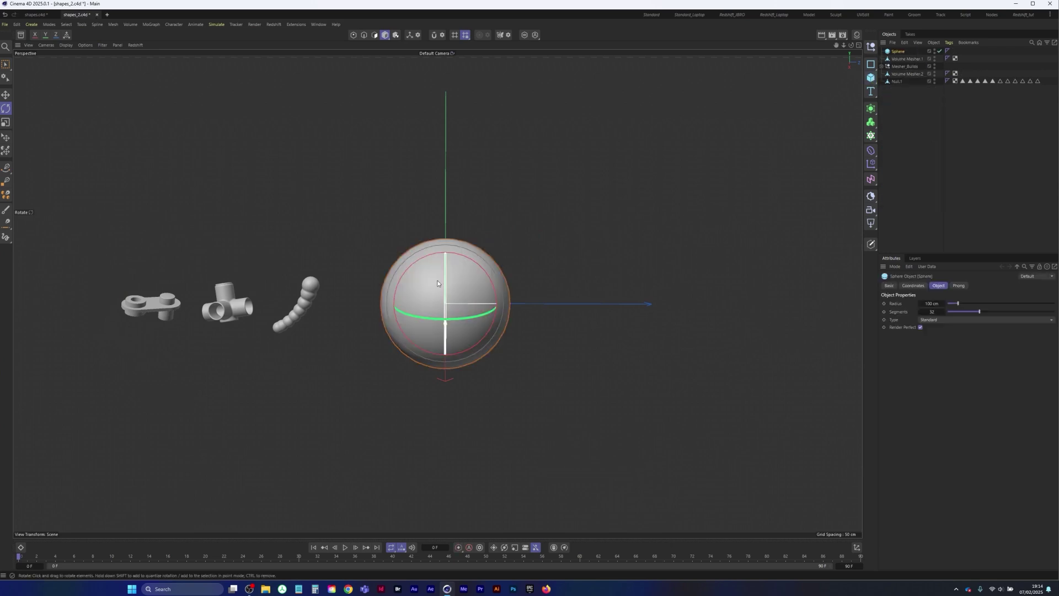
click(5, 122)
drag(502, 204, 313, 303)
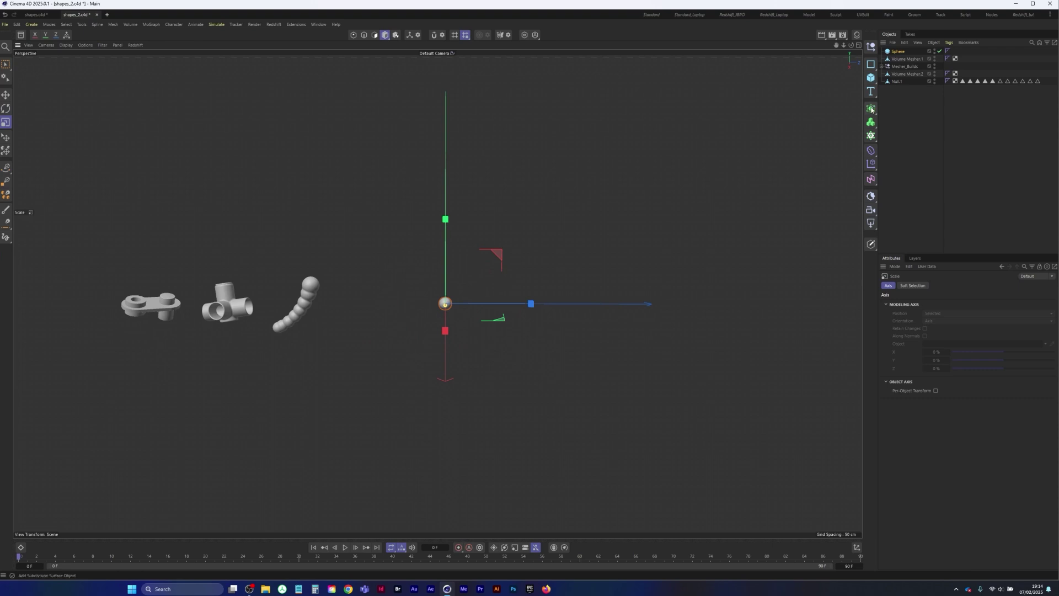
Put the small sphere in a Cloner and set it to Radial mode on the ZY plane.
click(872, 136)
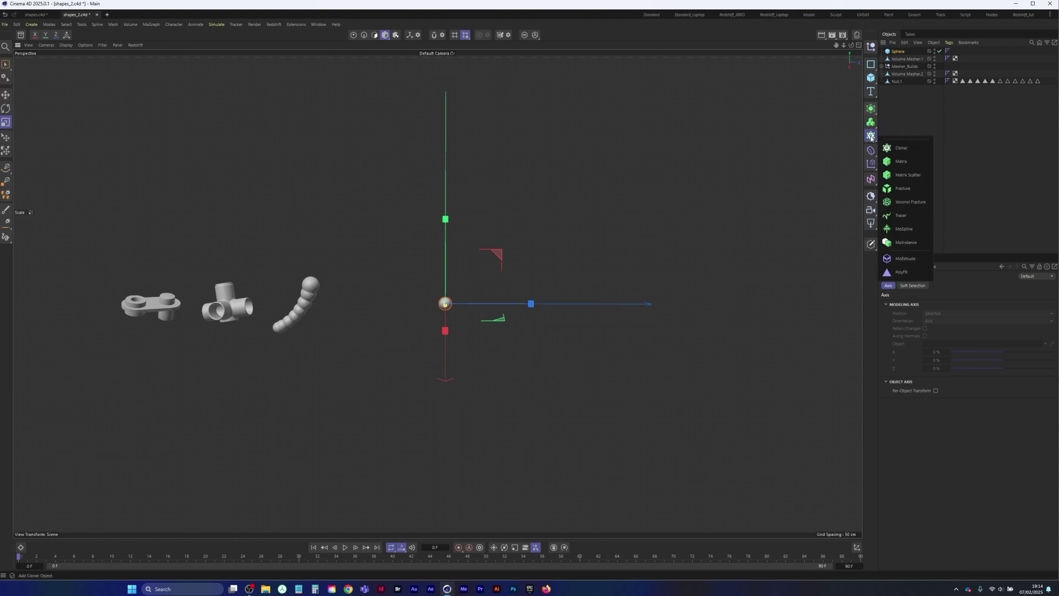
click(901, 149)
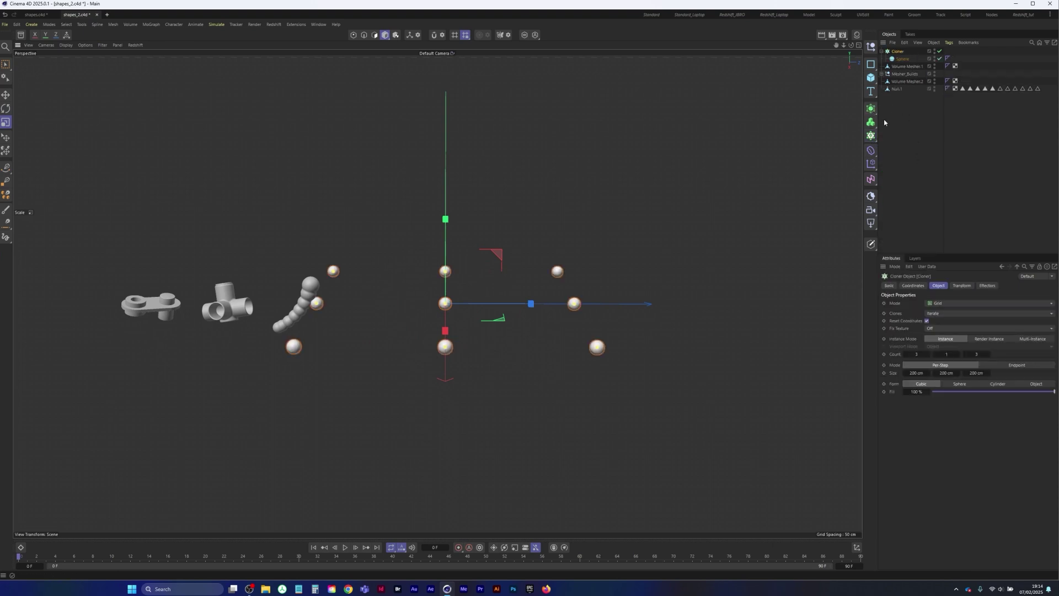
click(943, 304)
click(938, 326)
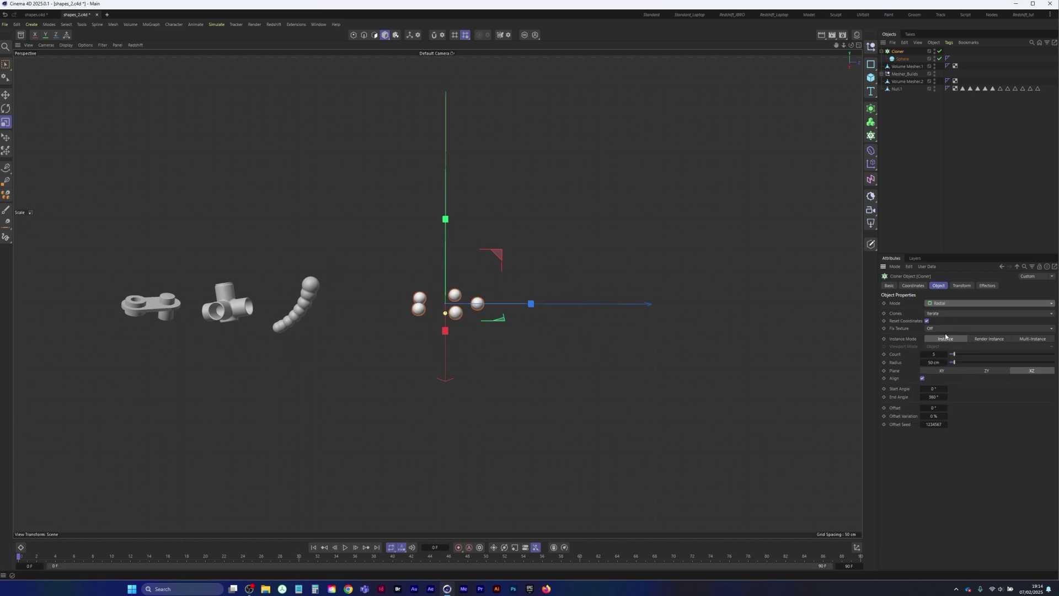
click(987, 370)
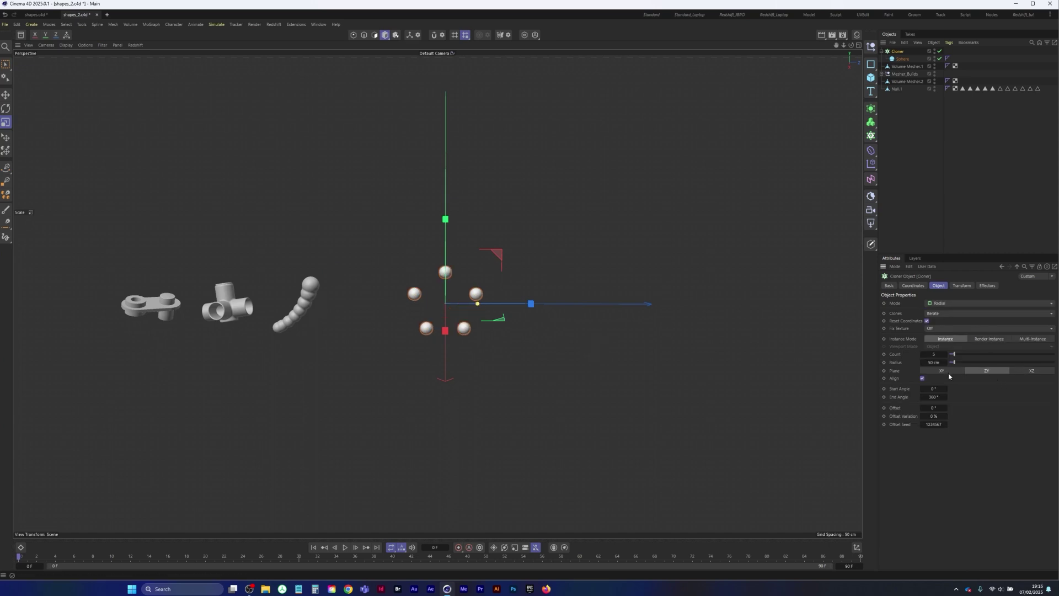
Set the radial Cloner to 14 clones with a 32 cm radius, forming a closed ring of overlapping pearls.
alt+drag(577, 336, 423, 316)
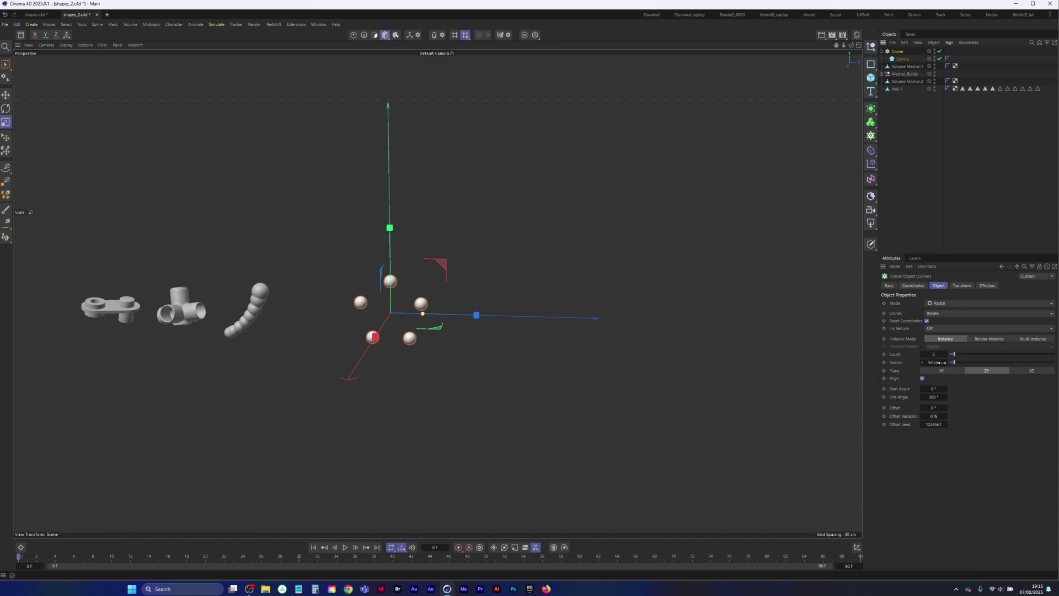
drag(939, 362, 931, 356)
scroll(403, 309, up, 6)
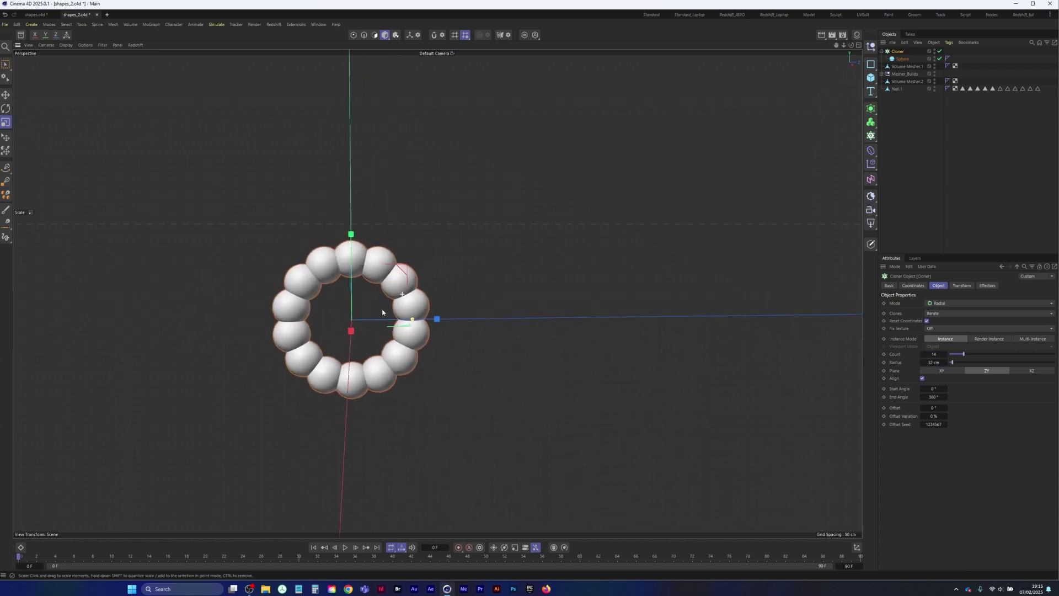
scroll(376, 317, down, 2)
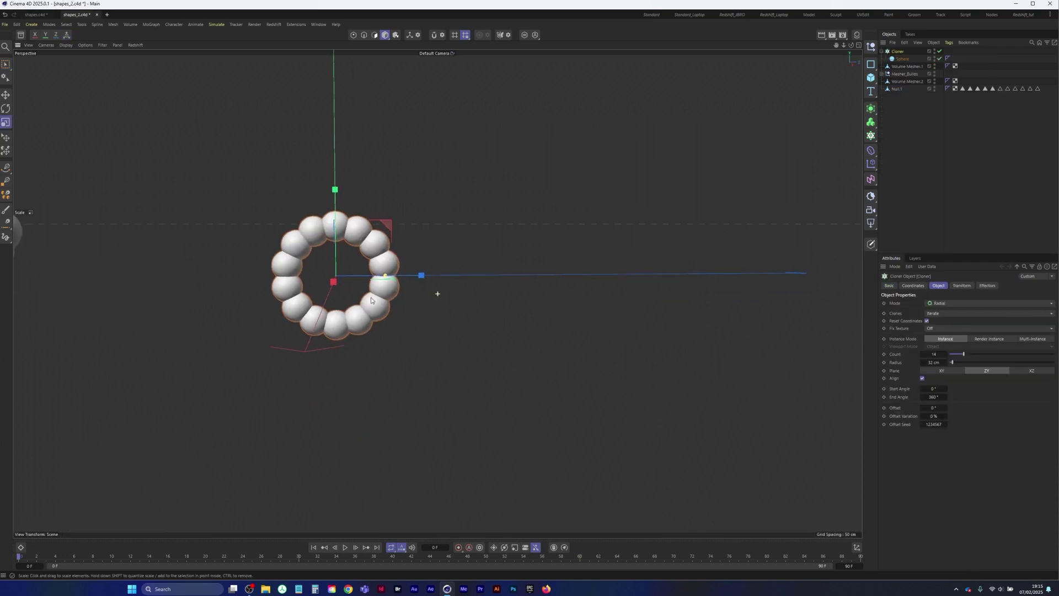
Scale up the radial sphere Cloner to a radius of about 56 cm.
alt+middle_drag(371, 302, 376, 318)
click(5, 122)
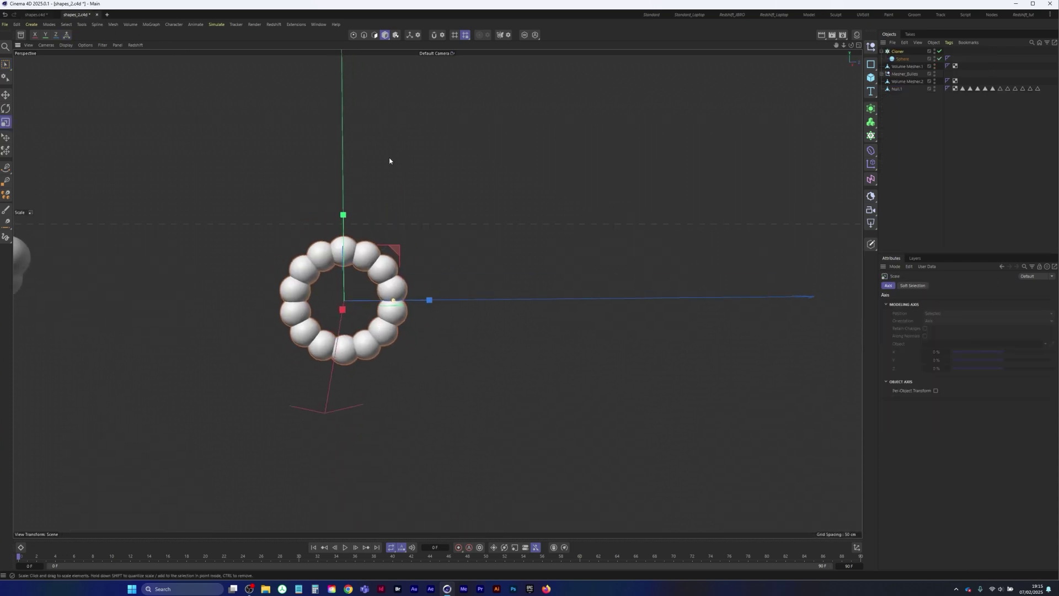
drag(259, 200, 281, 184)
alt+right_drag(309, 282, 259, 331)
alt+drag(316, 305, 323, 314)
alt+right_drag(323, 315, 358, 302)
alt+middle_drag(358, 302, 364, 285)
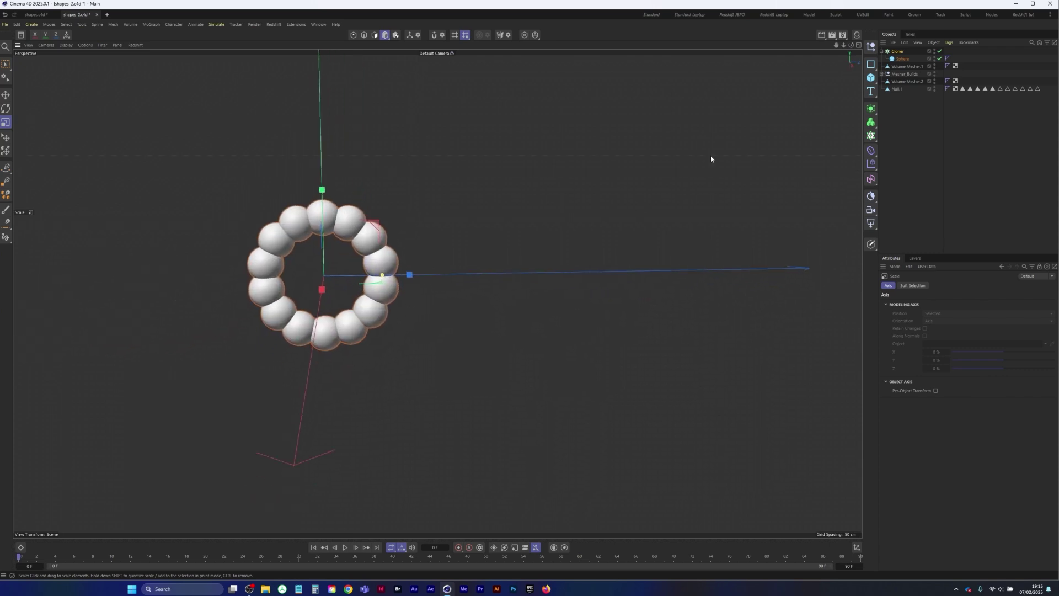
Create a MoGraph Selection on the Cloner covering the four adjacent spheres on the ring's lower right, using the selection brush.
click(899, 51)
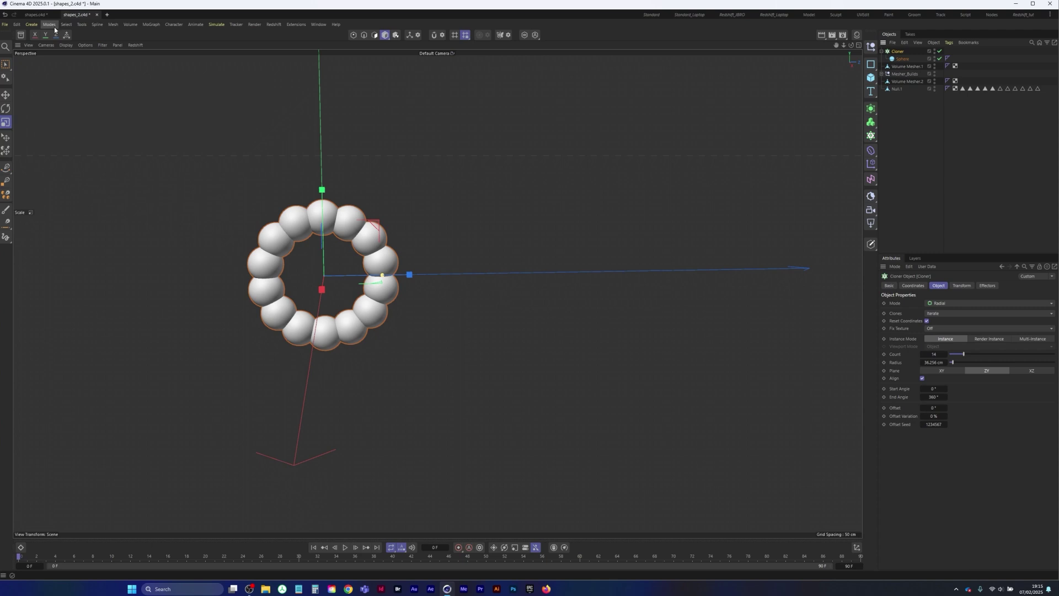
click(151, 25)
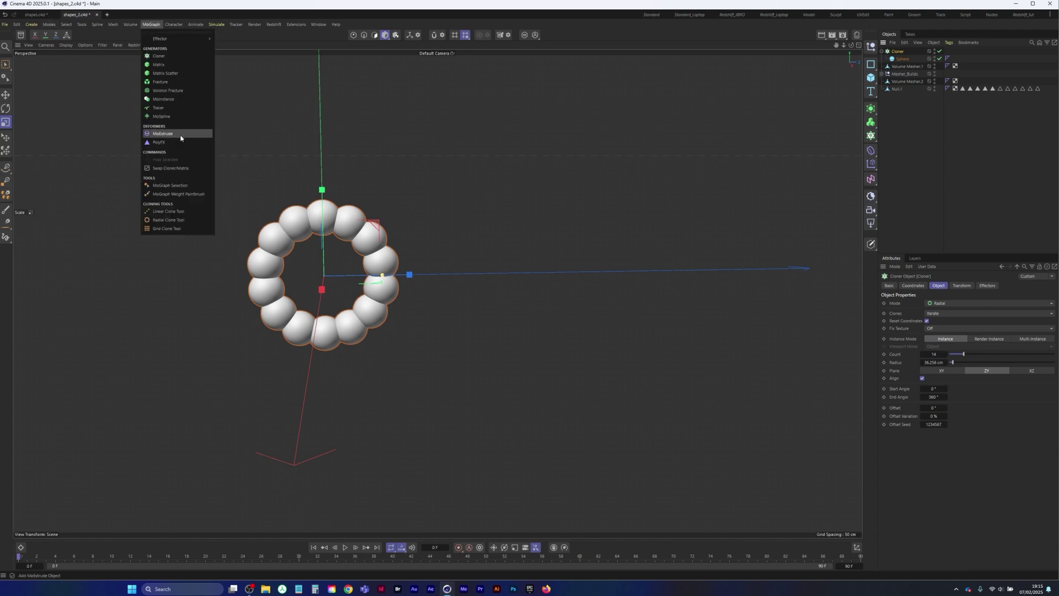
click(170, 185)
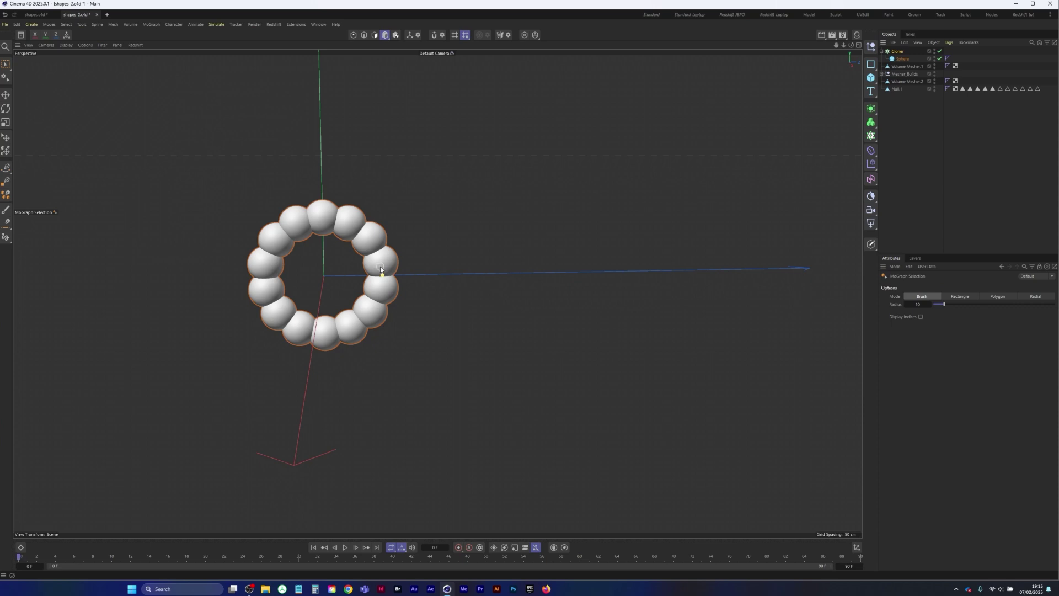
alt+drag(386, 294, 377, 253)
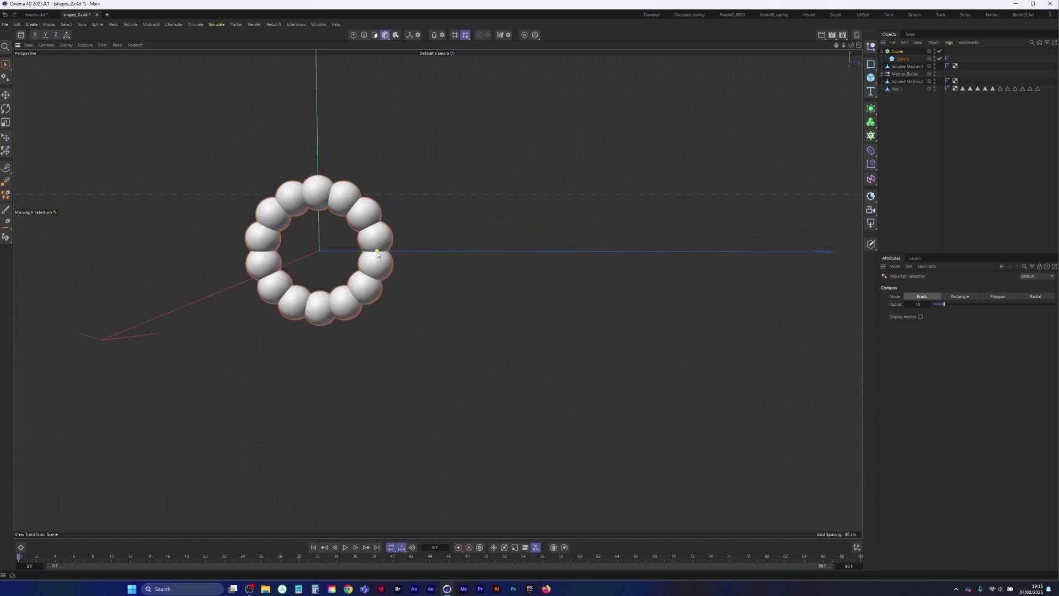
mouse_move(364, 238)
middle_down()
mouse_move(356, 246)
mouse_move(372, 234)
middle_up()
mouse_move(372, 233)
mouse_down()
mouse_move(382, 259)
mouse_move(356, 302)
mouse_move(316, 314)
mouse_up()
ctrl+click(316, 313)
alt+middle_drag(358, 291, 389, 310)
Add a Plain effector to the Cloner, limited to its MoGraph Selection.
click(899, 51)
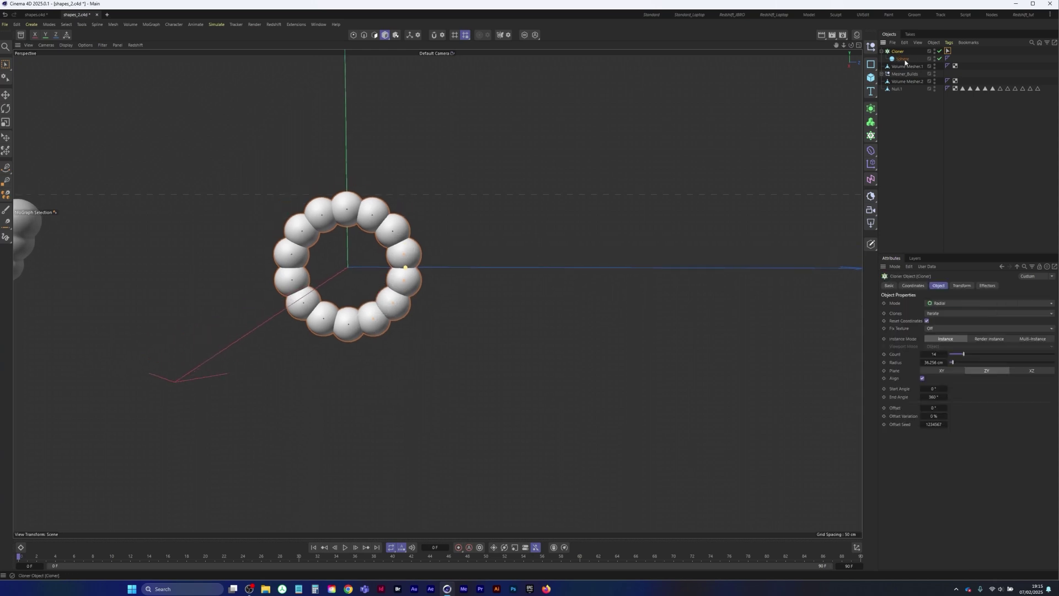
click(871, 179)
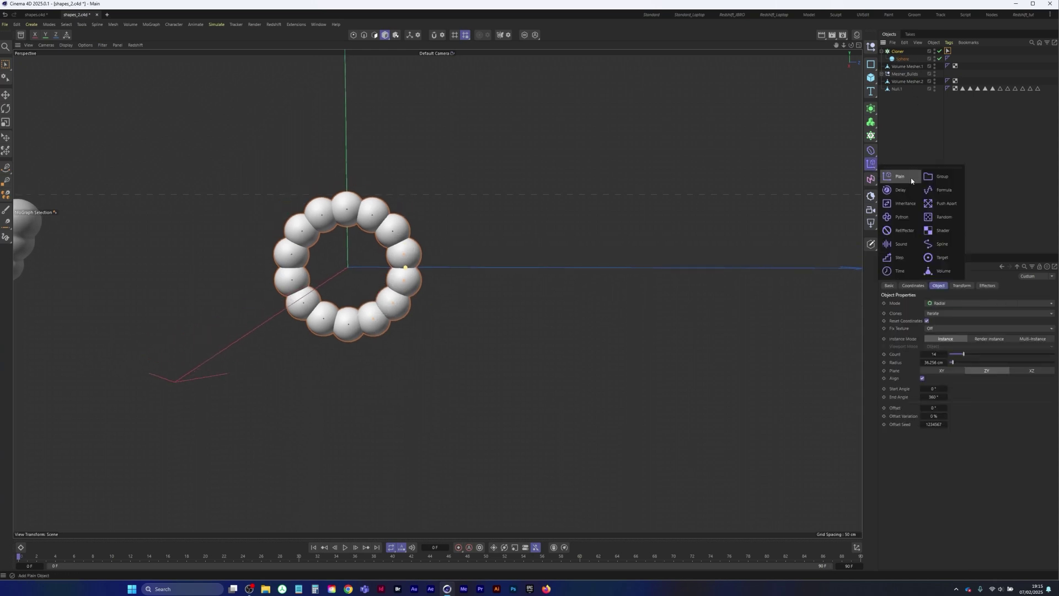
click(908, 178)
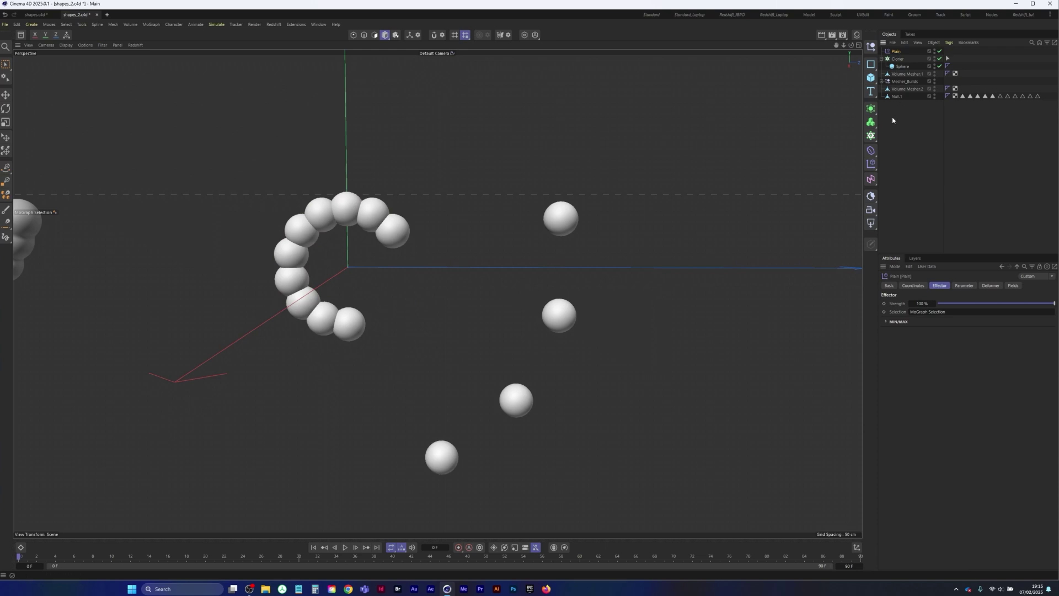
Turn off the Plain effector's position transform and enable uniform scale with a value of -1.
click(963, 285)
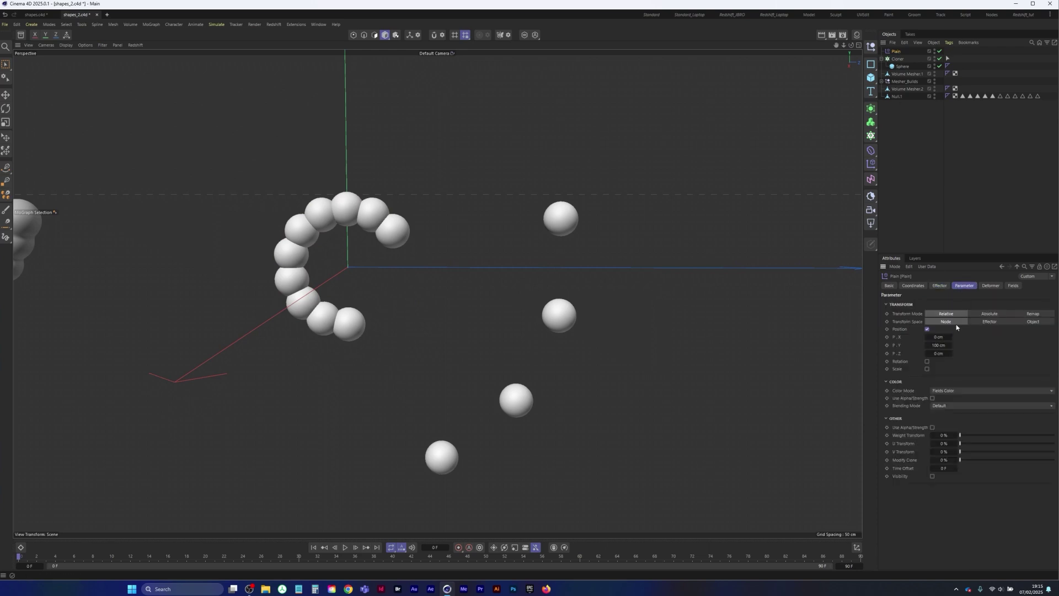
click(927, 330)
click(927, 345)
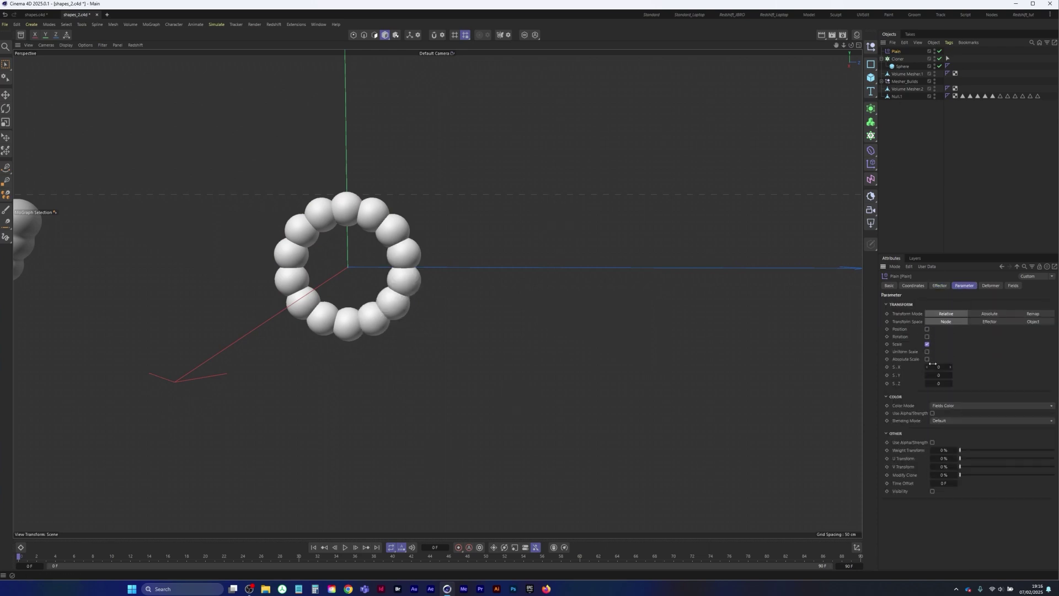
click(928, 359)
click(928, 359)
click(927, 352)
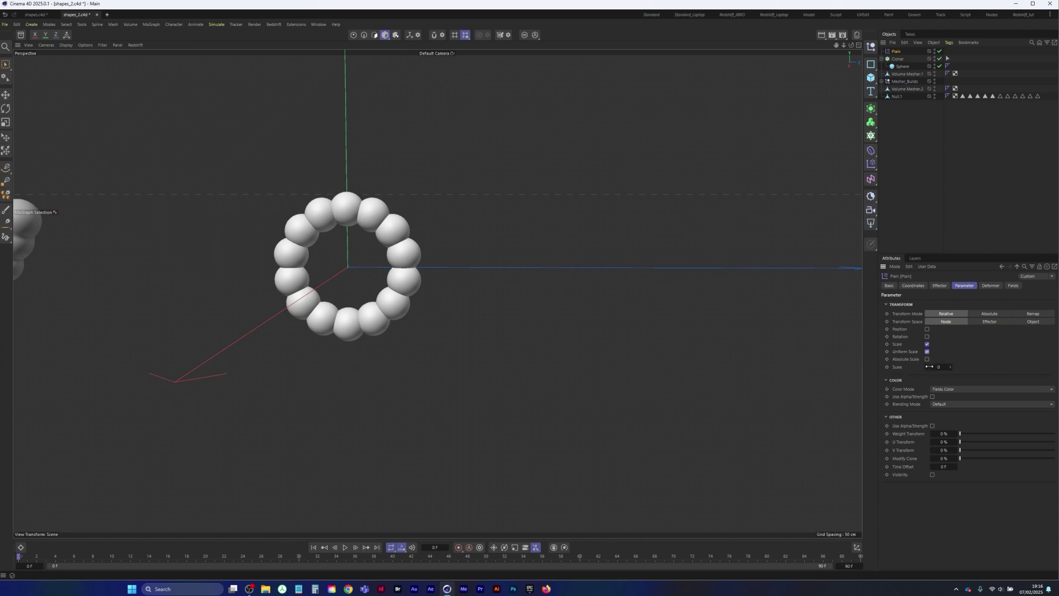
click(942, 368)
key(Return)
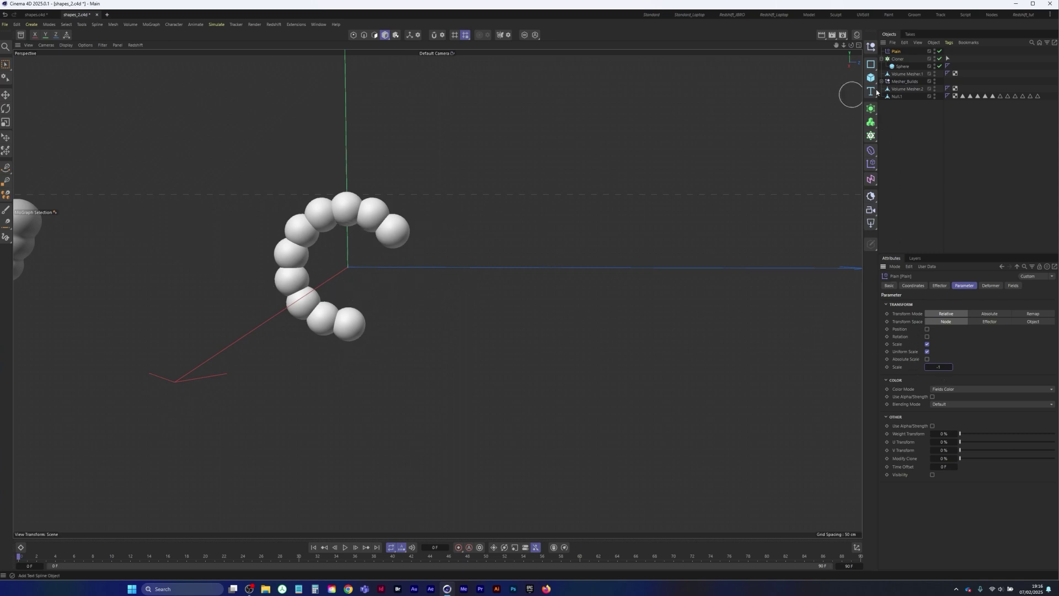
Try the Plain effector with its selection field cleared, and restore the MoGraph Selection in that field.
click(897, 52)
click(940, 285)
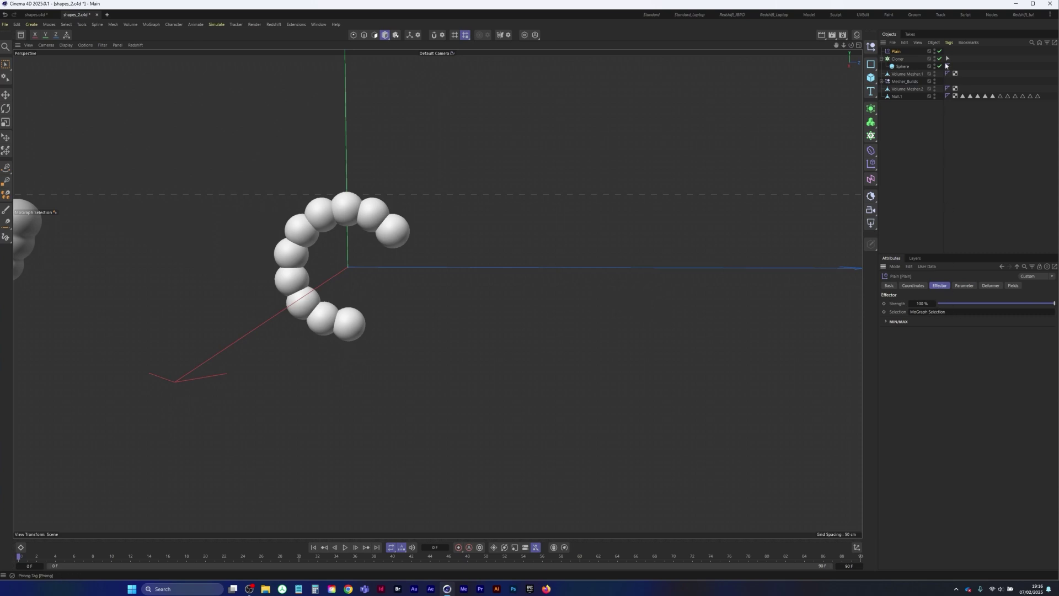
drag(954, 314, 728, 325)
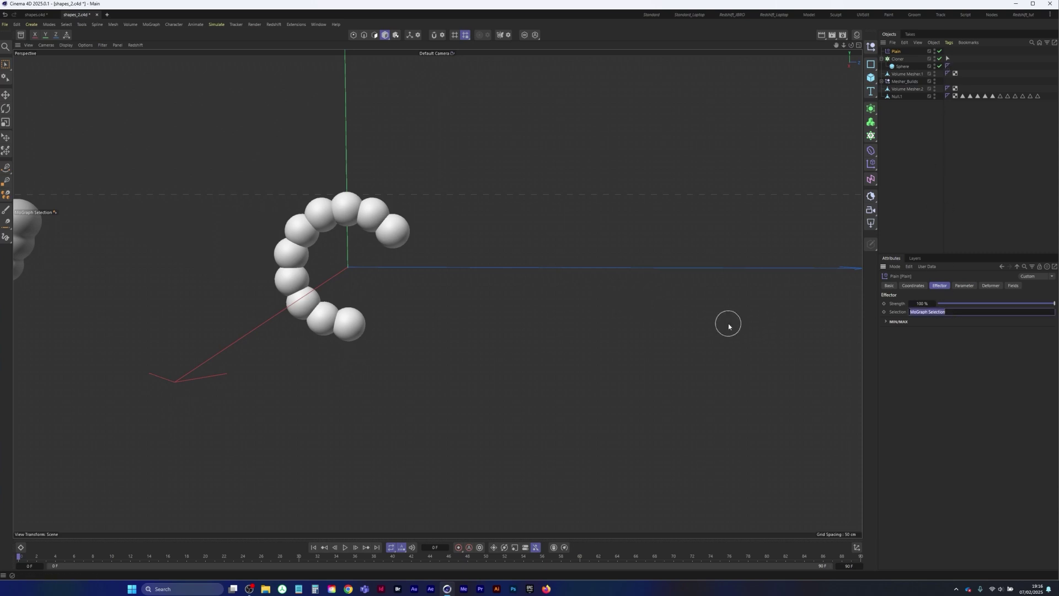
key(BackSpace)
key(Return)
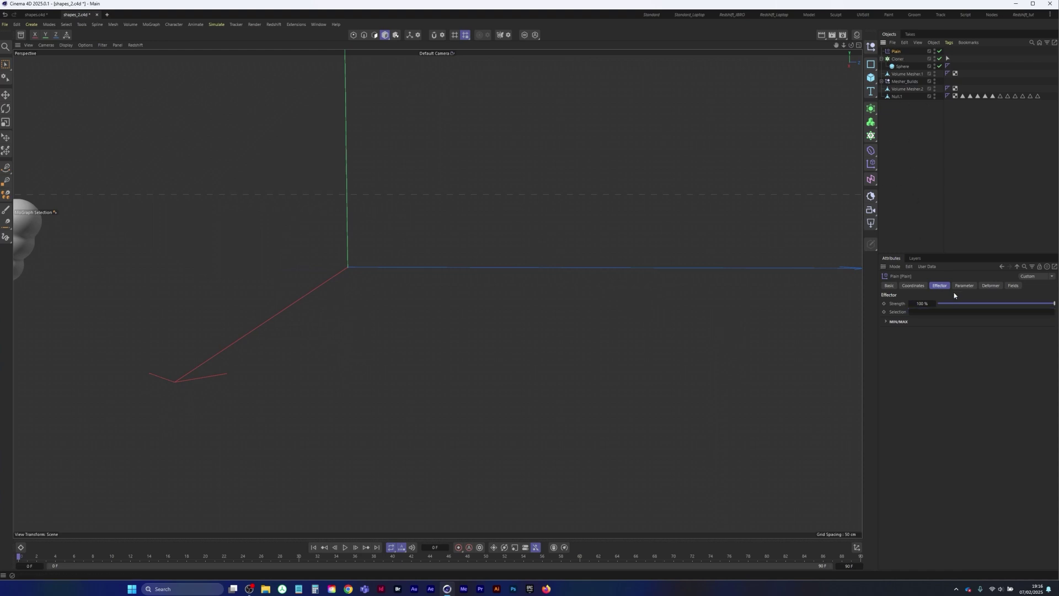
click(940, 50)
click(940, 50)
drag(932, 288, 925, 315)
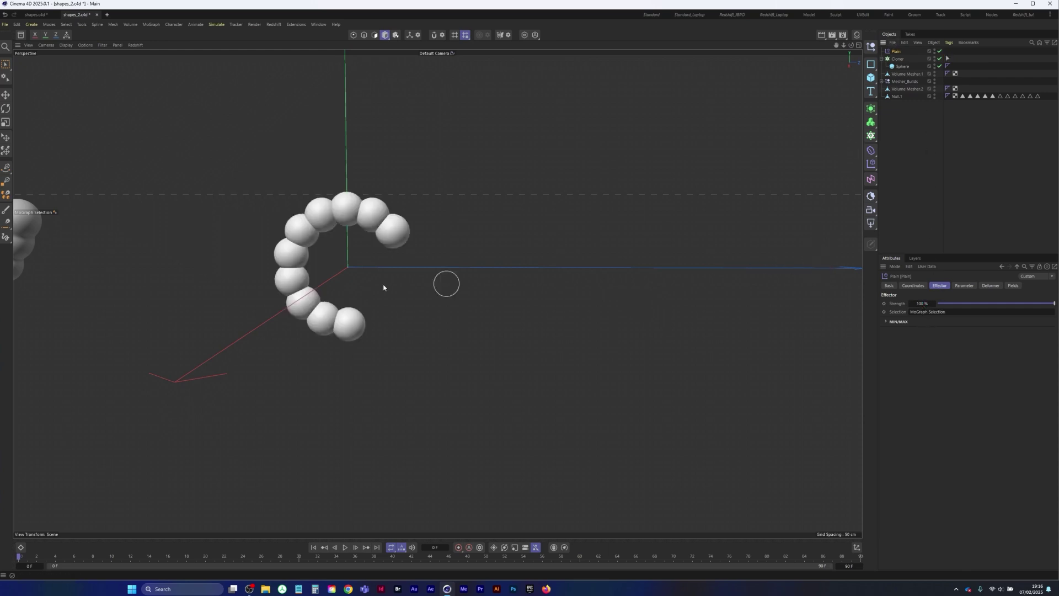
Add a Volume Mesher and a Volume Builder to the scene.
click(872, 112)
click(871, 127)
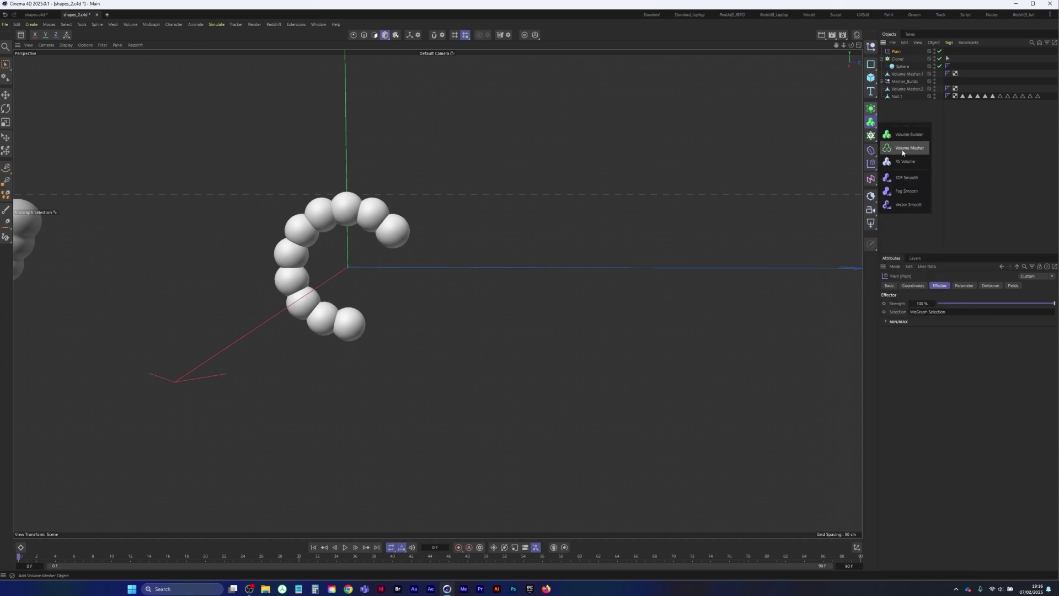
click(903, 153)
click(872, 122)
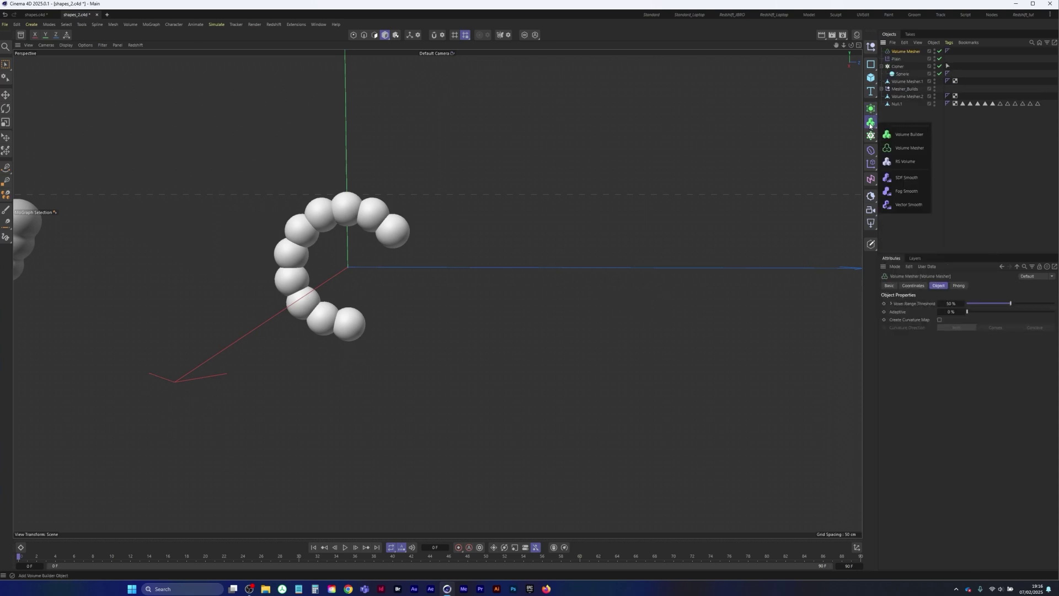
alt+click(909, 135)
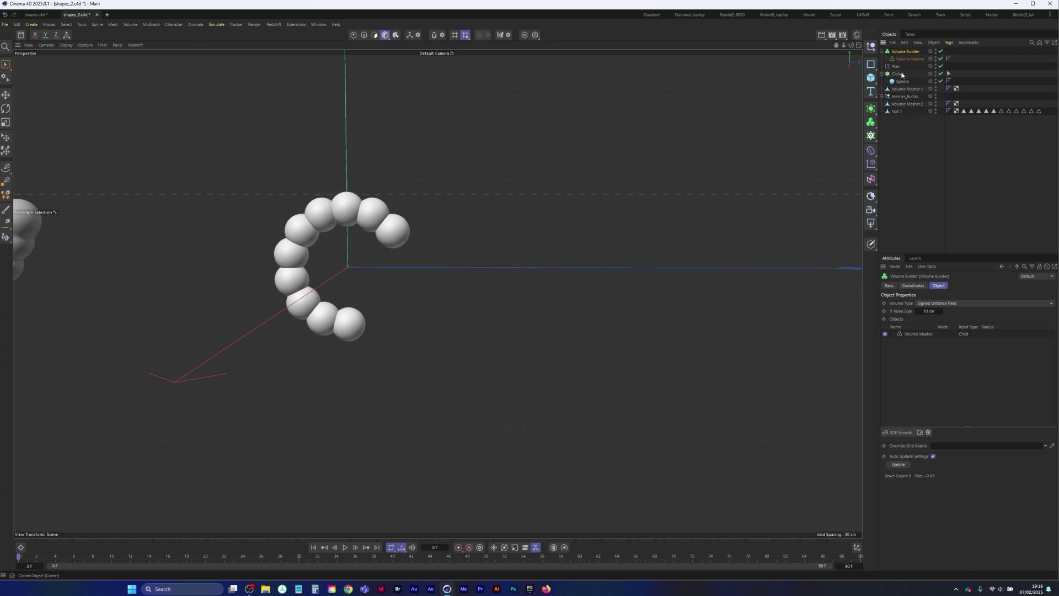
Arrange the hierarchy so the Volume Mesher contains the Volume Builder and the Volume Builder contains the sphere Cloner.
drag(901, 77, 907, 60)
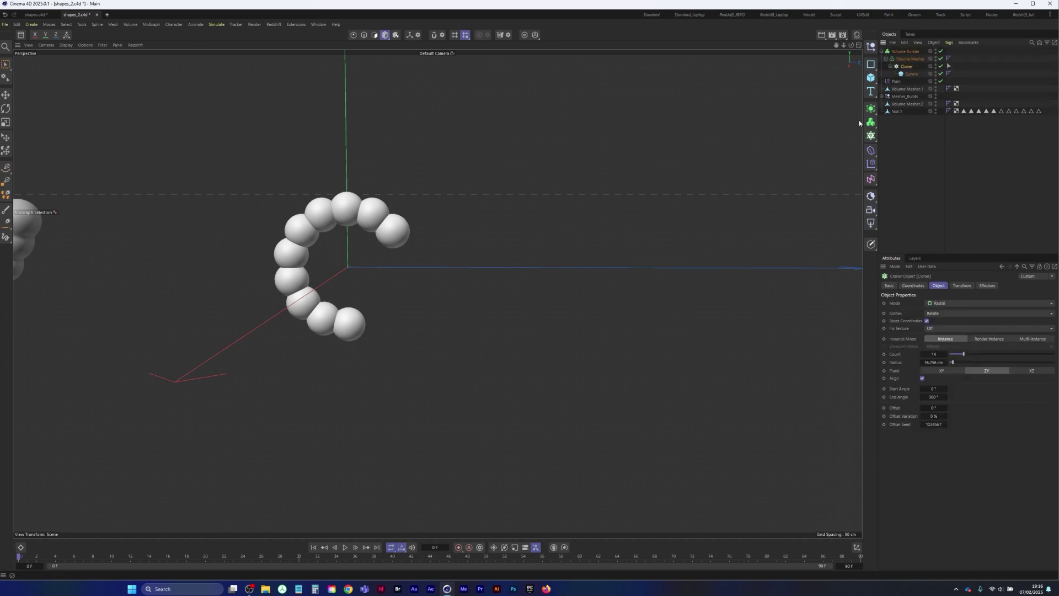
click(909, 59)
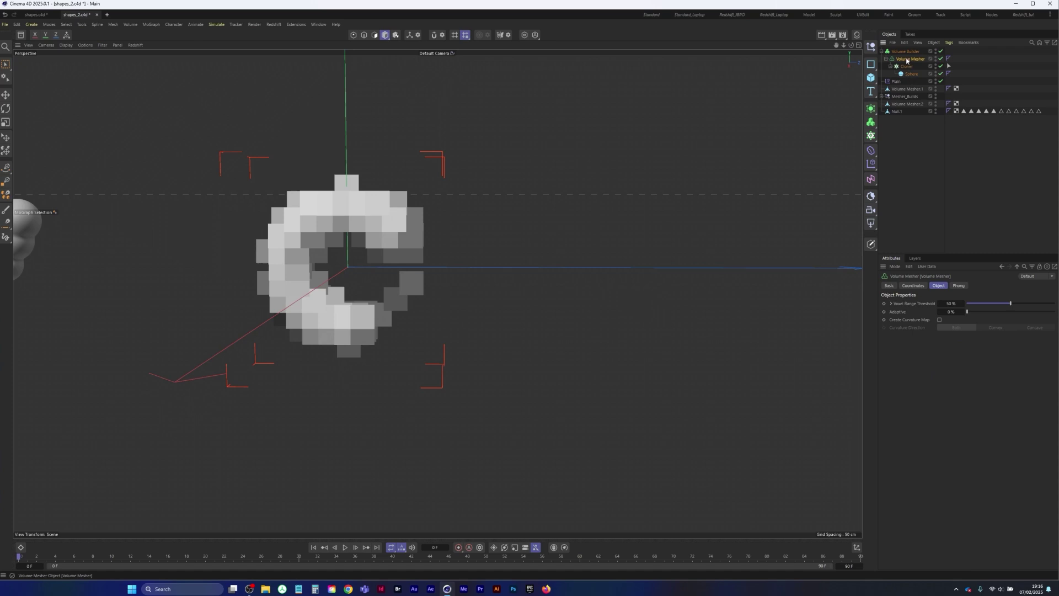
mouse_move(908, 60)
mouse_down()
mouse_move(905, 50)
mouse_move(913, 59)
mouse_up()
key(ctrl+z)
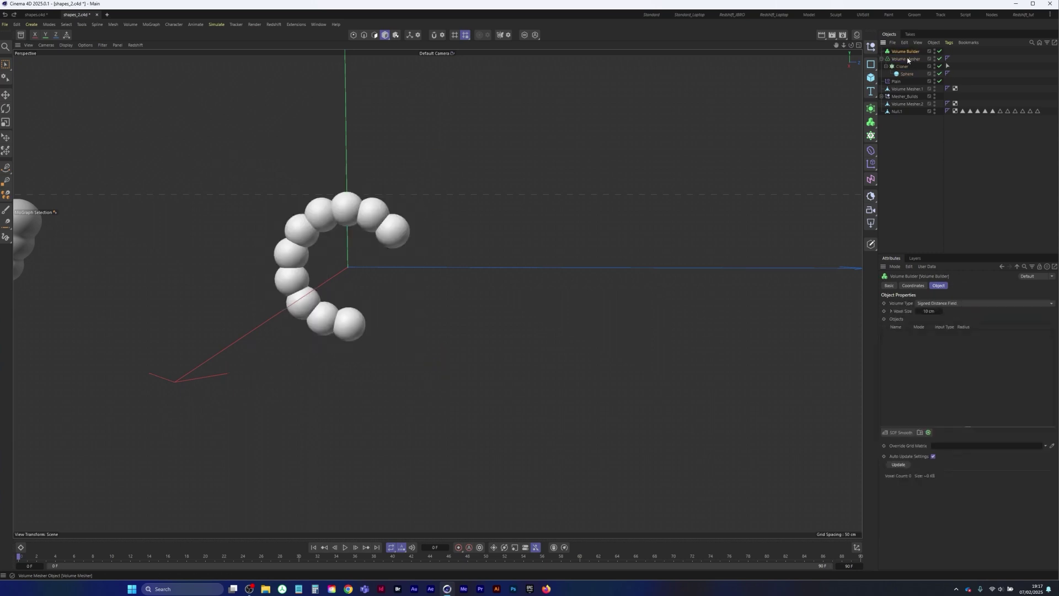
mouse_move(902, 65)
mouse_down()
mouse_move(905, 51)
mouse_move(909, 75)
mouse_up()
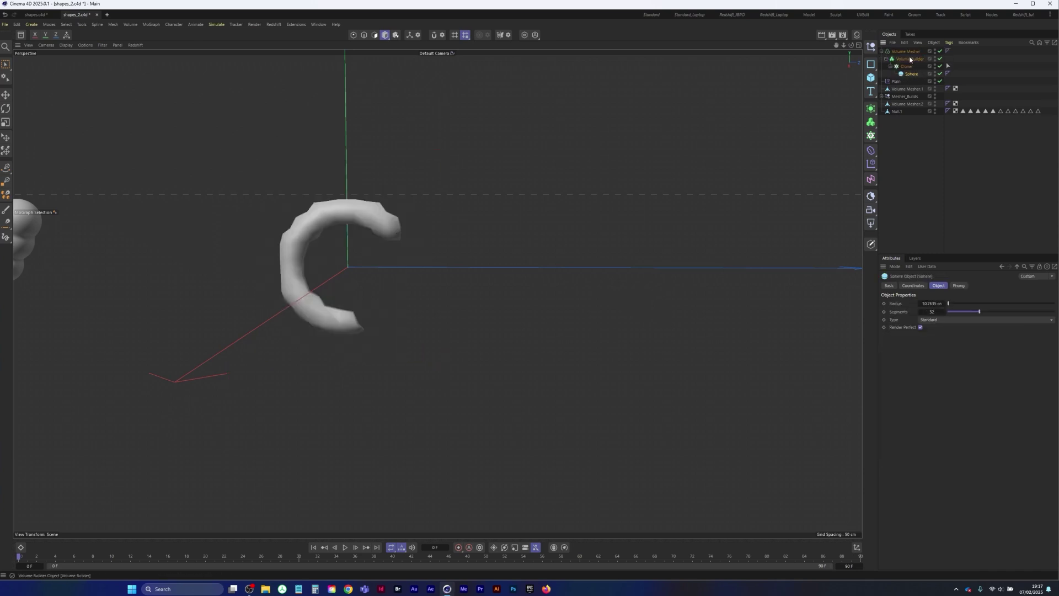
Set the Volume Builder's voxel size to 0.4 cm after trying 0.2 cm.
click(908, 59)
click(932, 313)
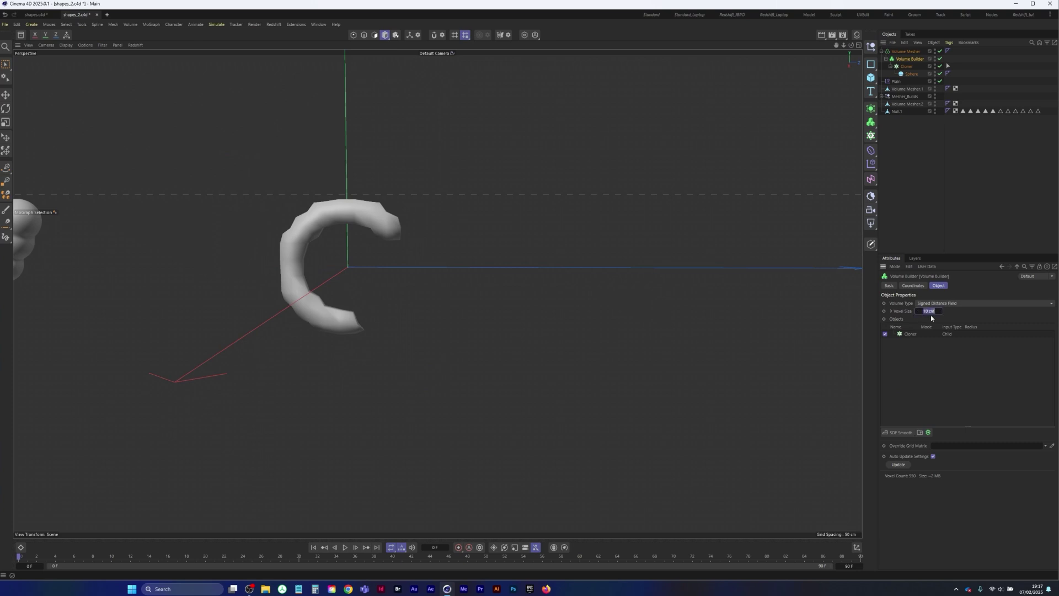
text(0.2)
key(Return)
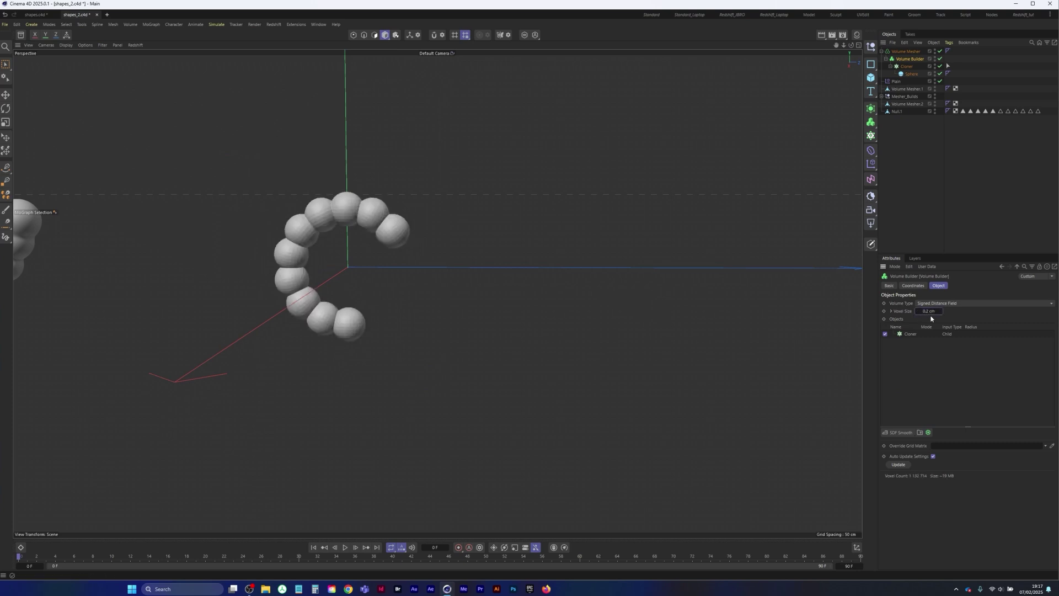
click(932, 311)
text(0.4)
key(Return)
Add an SDF Smooth layer to the Volume Builder and display the shaded mesh with wireframe lines.
click(900, 433)
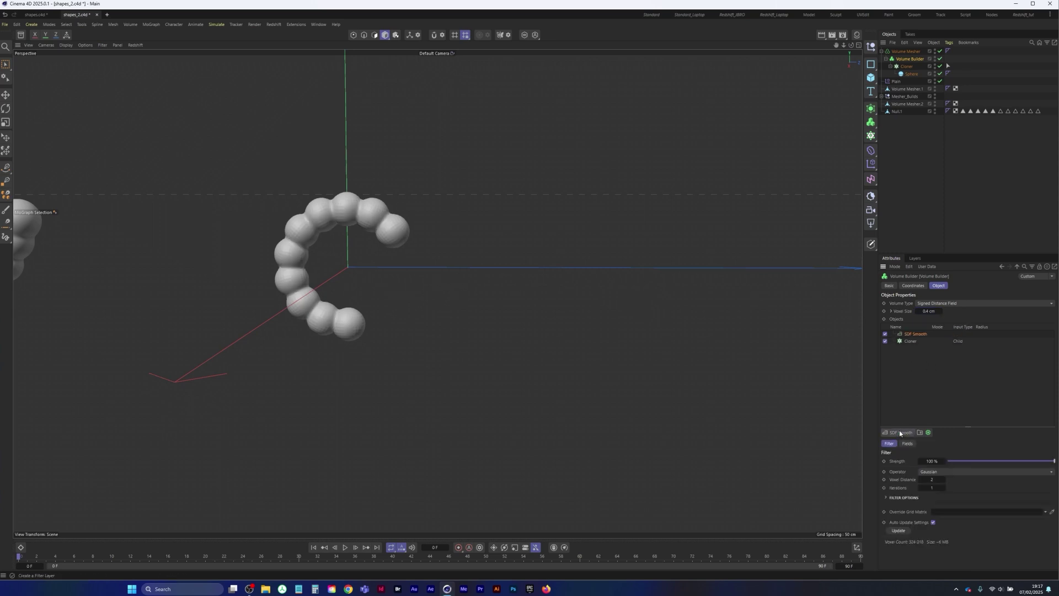
alt+middle_drag(305, 274, 319, 313)
alt+drag(318, 313, 418, 249)
key(n)
key(b)
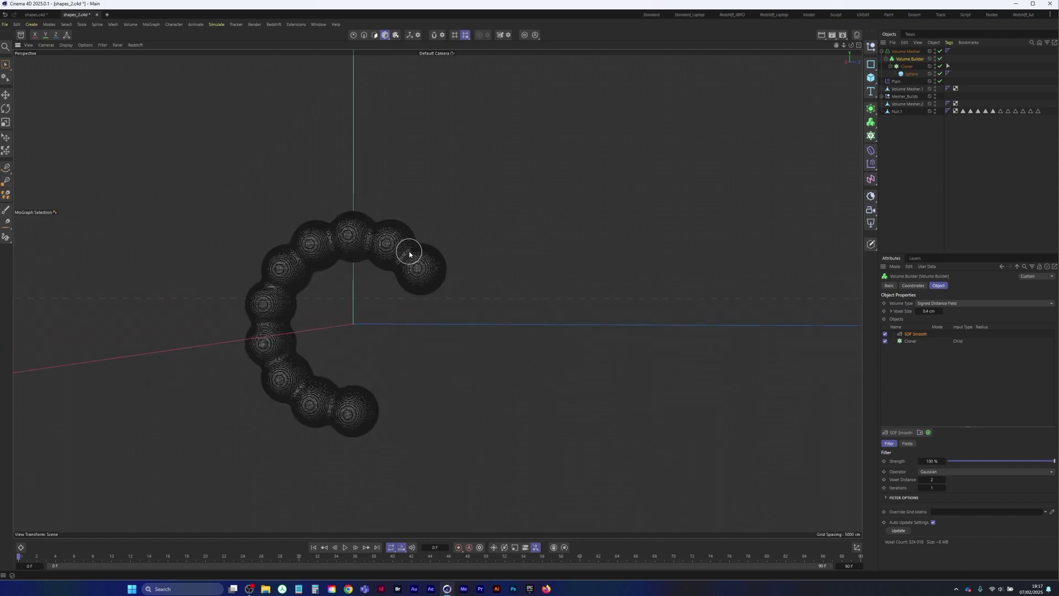
mouse_move(366, 254)
alt+right_down()
mouse_move(453, 233)
mouse_move(359, 272)
mouse_move(438, 236)
alt+right_up()
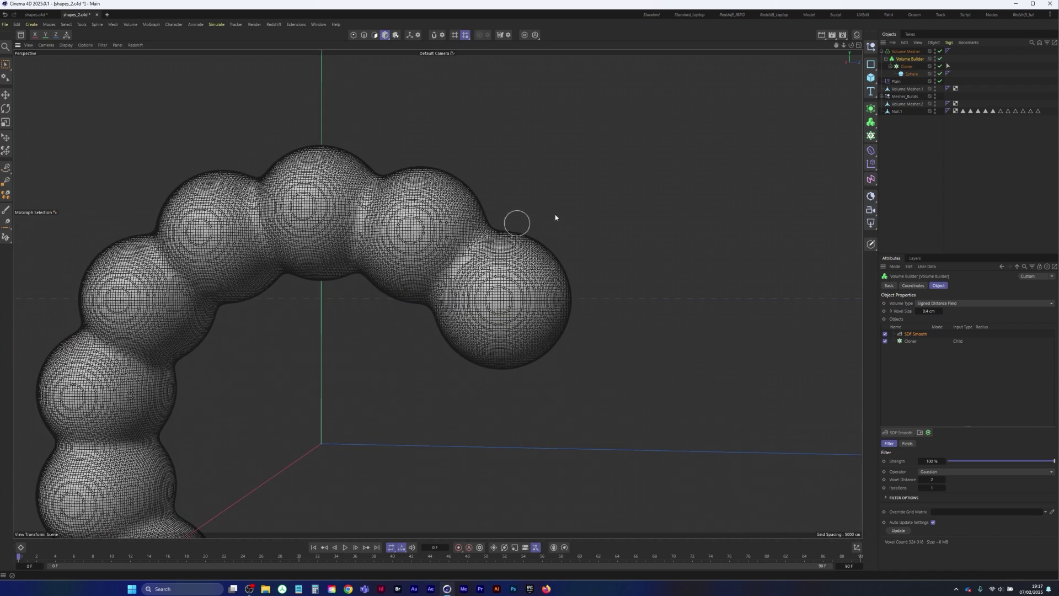
Duplicate the entire Volume Mesher hierarchy, disable the copy and store it inside the Mesher_Builds null.
middle_click(906, 52)
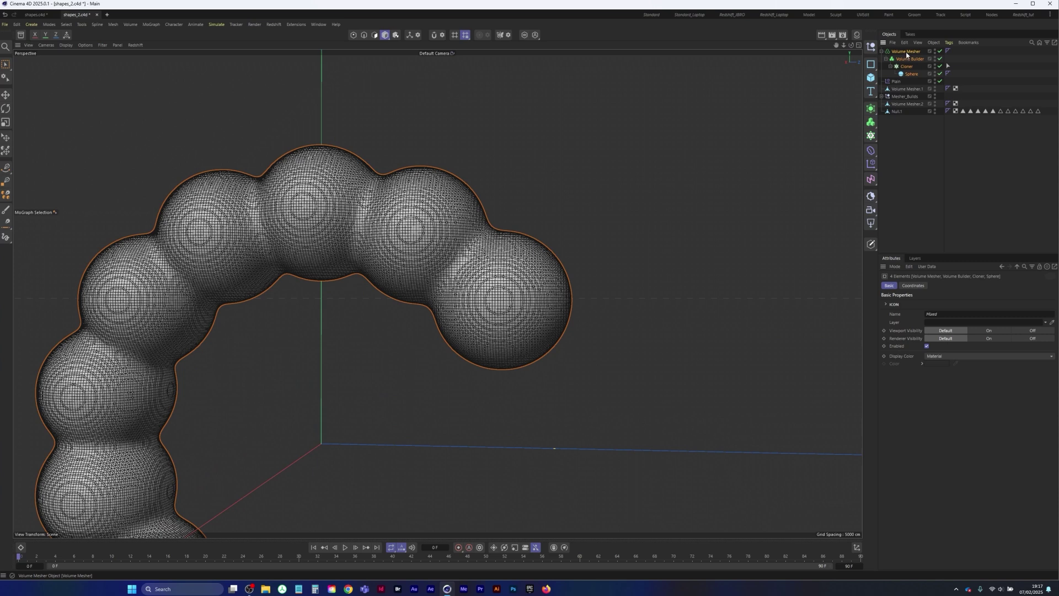
ctrl+drag(907, 54, 908, 130)
click(941, 123)
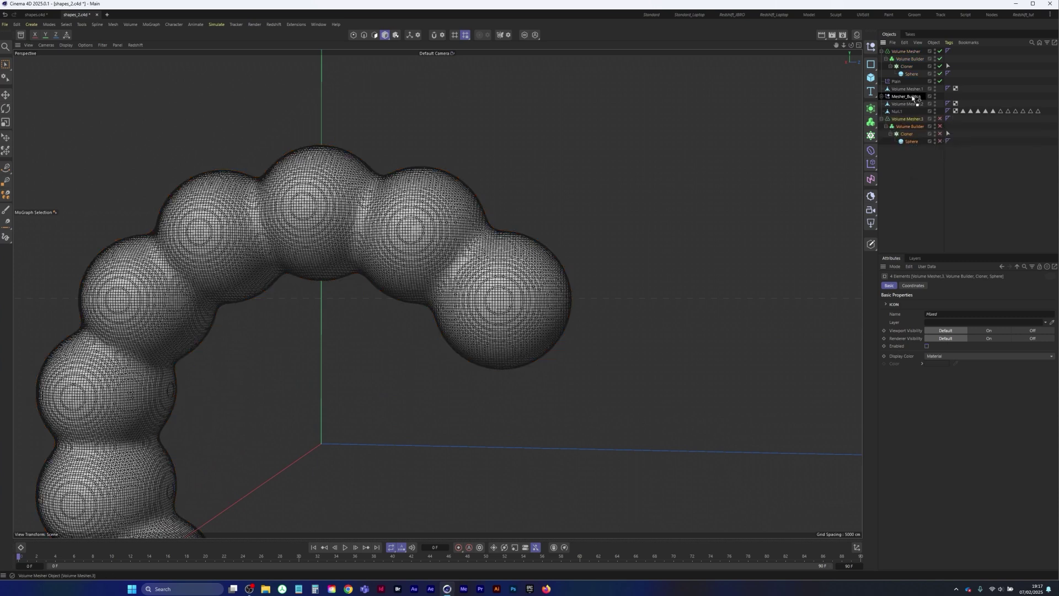
drag(912, 98, 910, 100)
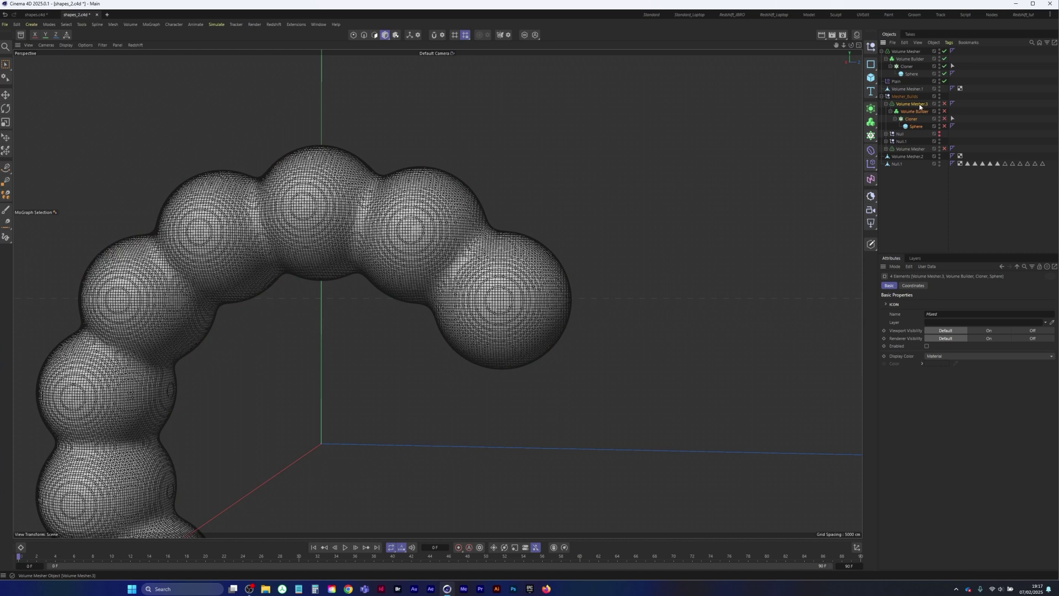
click(882, 96)
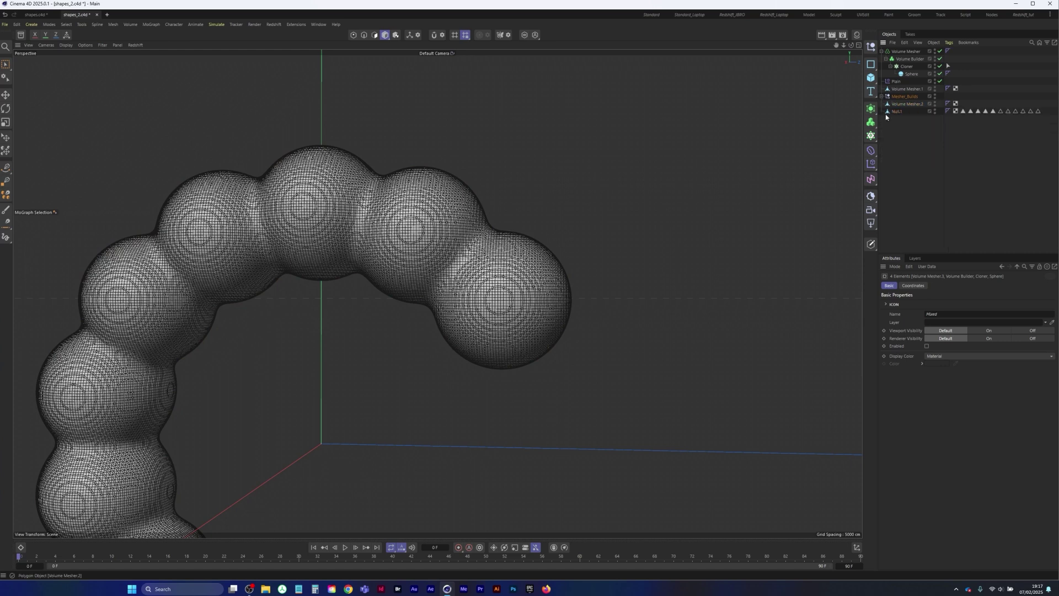
Convert the original Volume Mesher hierarchy into a single polygon object with Connect Objects + Delete.
right_click(905, 54)
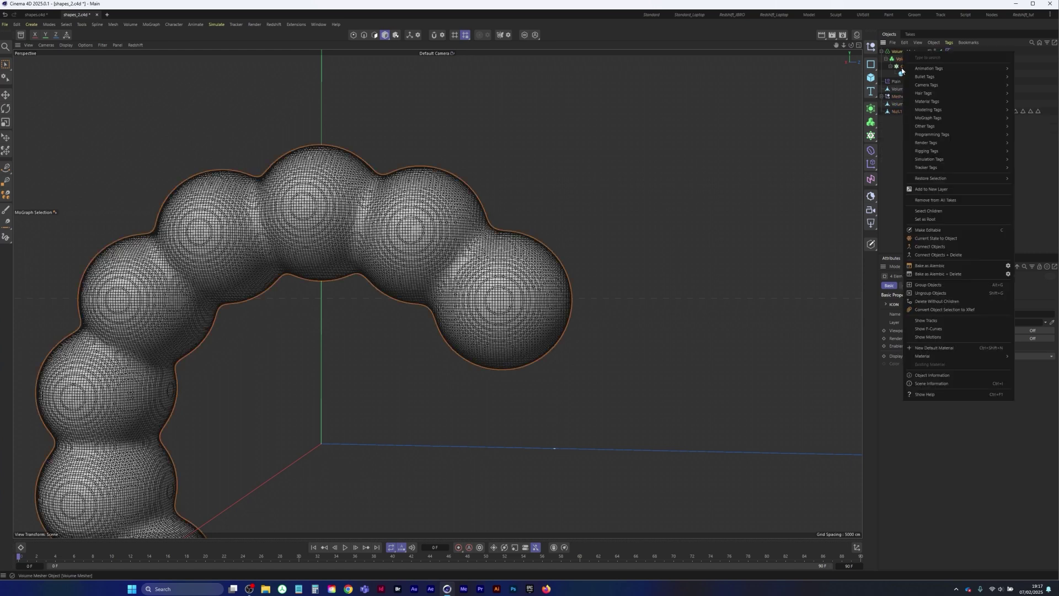
click(930, 257)
scroll(374, 239, down, 5)
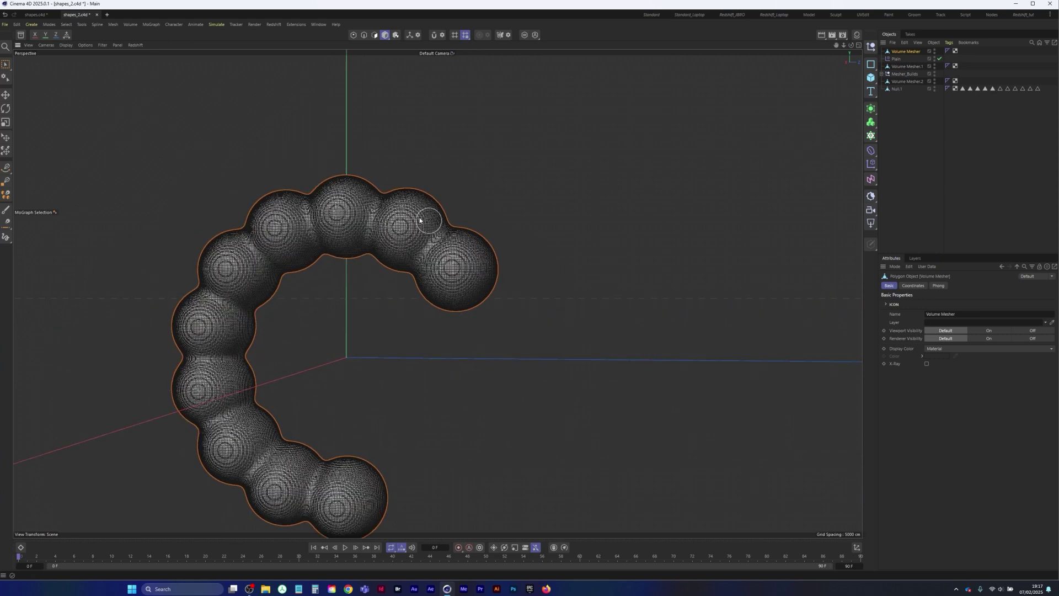
Put the Volume Mesher polygon object under a Remesh generator with a mesh density of 5%.
click(873, 127)
click(872, 139)
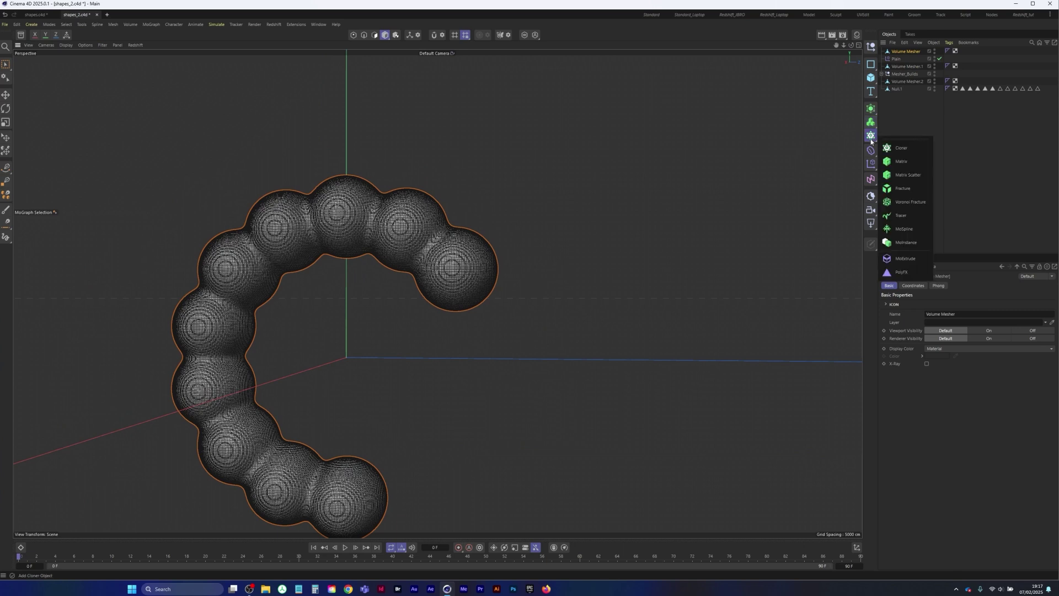
click(871, 110)
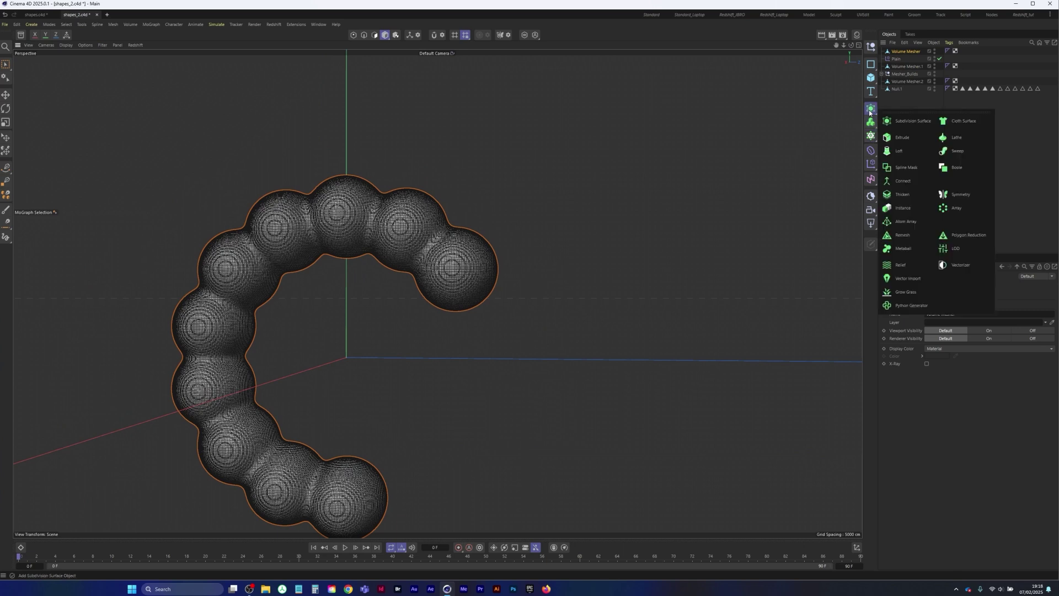
click(900, 236)
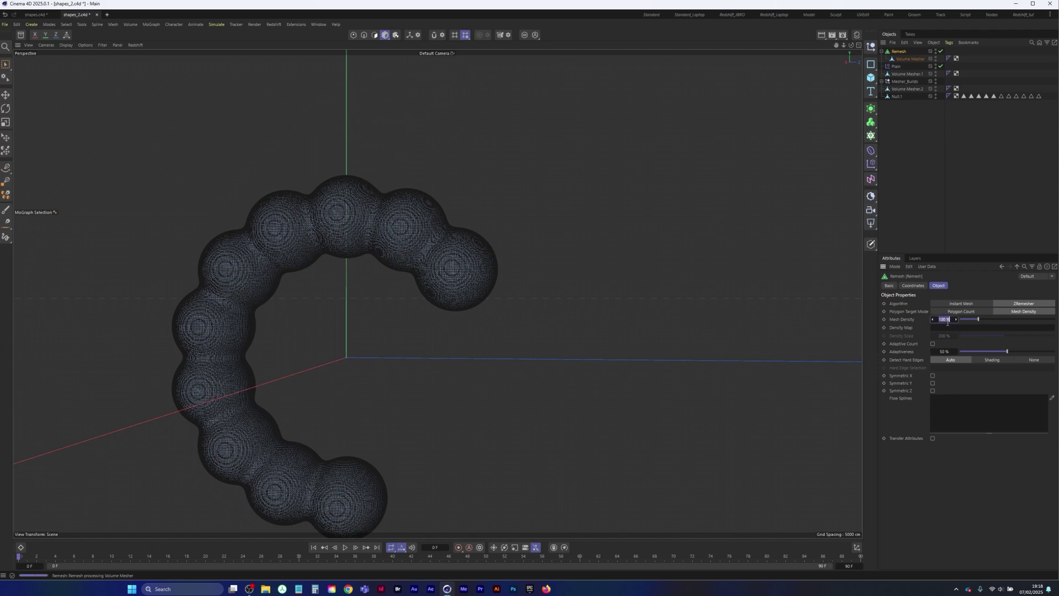
key(Return)
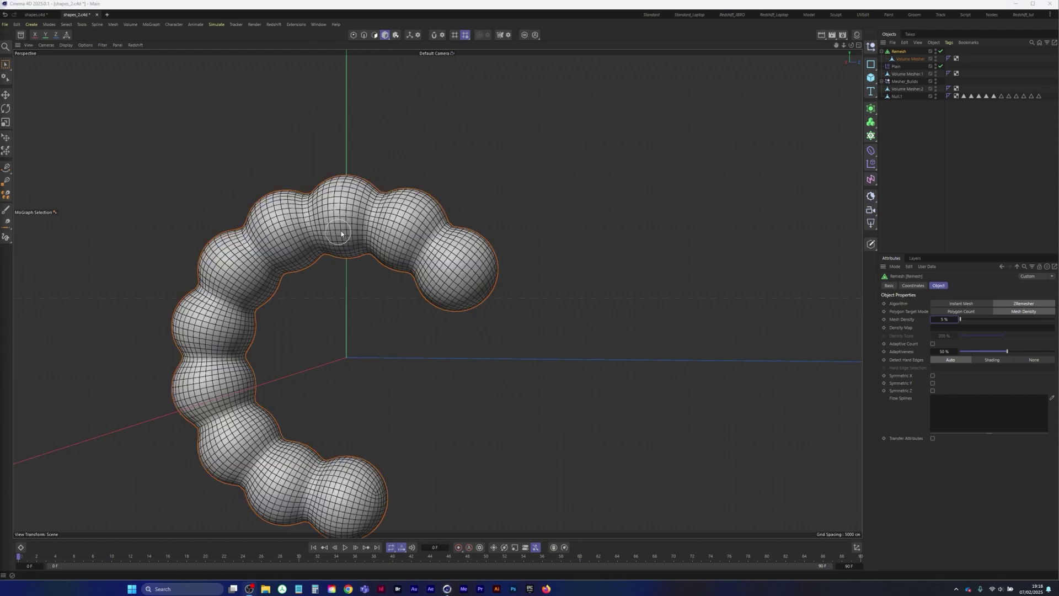
alt+middle_drag(351, 233, 391, 189)
alt+right_drag(391, 189, 353, 250)
alt+drag(295, 257, 314, 247)
alt+right_drag(378, 208, 346, 230)
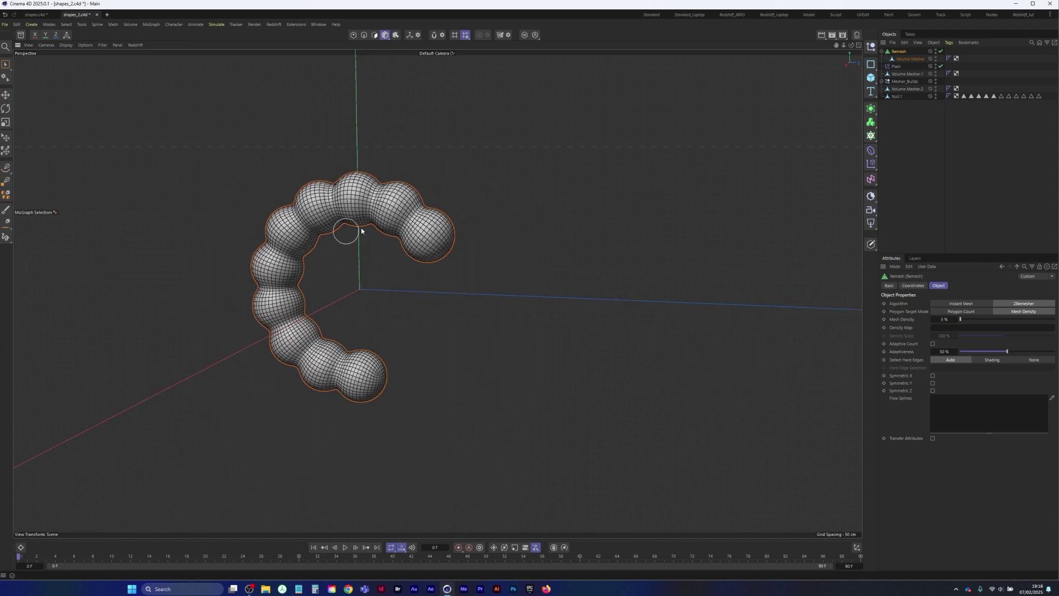
alt+drag(361, 231, 419, 206)
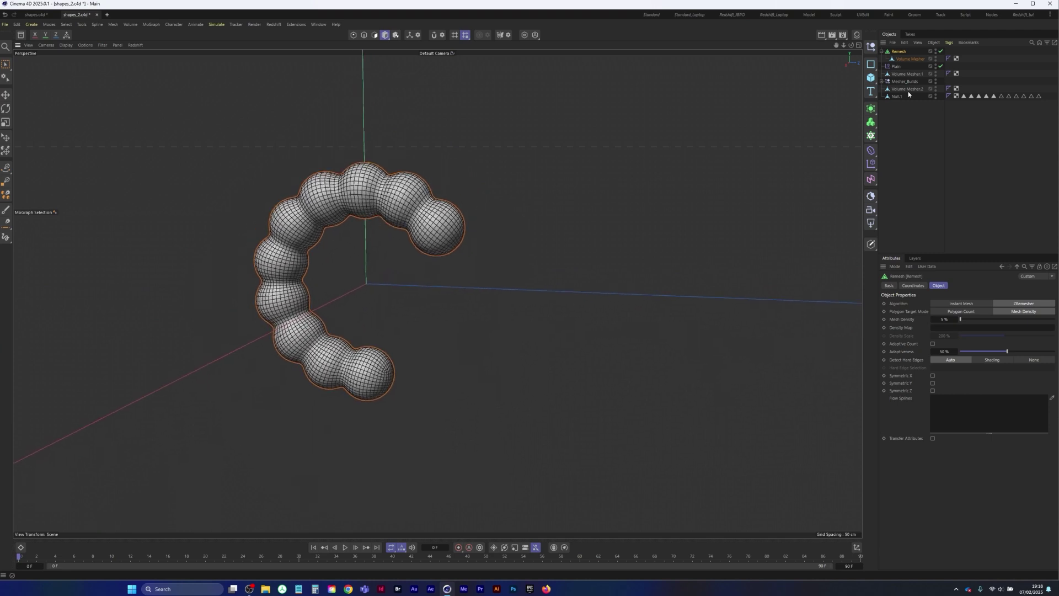
Take the Volume Mesher object out of the Remesh generator and delete the generator.
drag(913, 61, 910, 50)
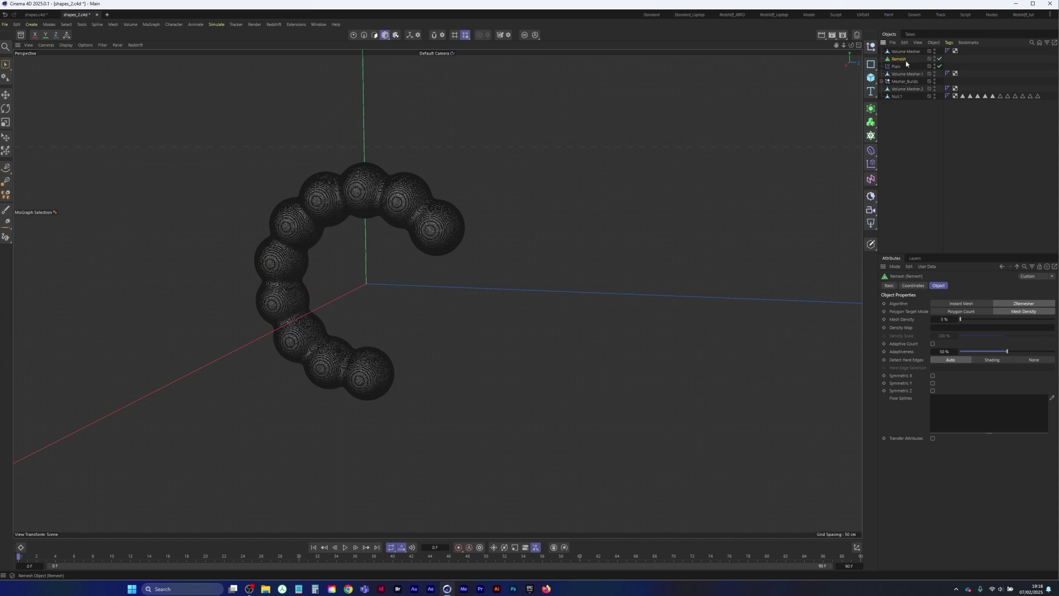
key(Delete)
alt+middle_drag(322, 227, 333, 242)
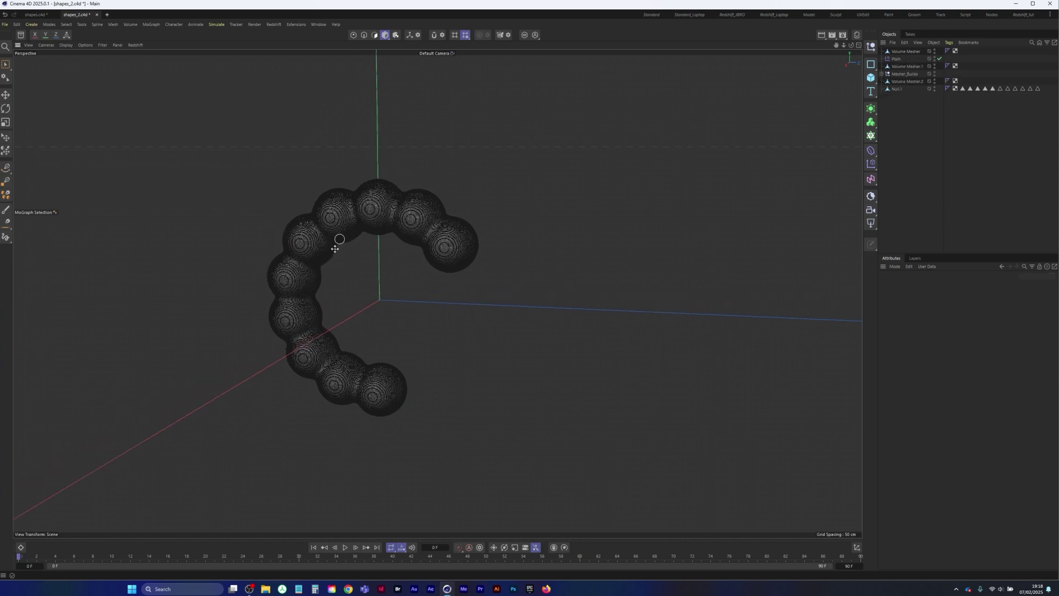
scroll(349, 223, down, 3)
alt+drag(333, 262, 373, 260)
alt+right_drag(392, 239, 484, 213)
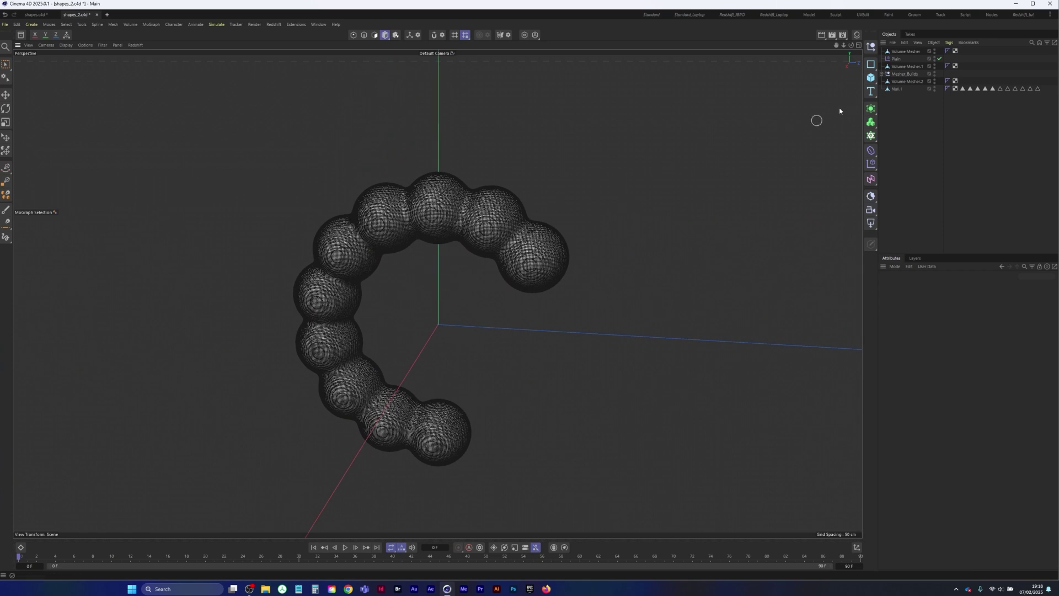
Hide the wireframe lines and move the C-shaped mesh along the Z axis next to the curved sphere chain.
click(906, 51)
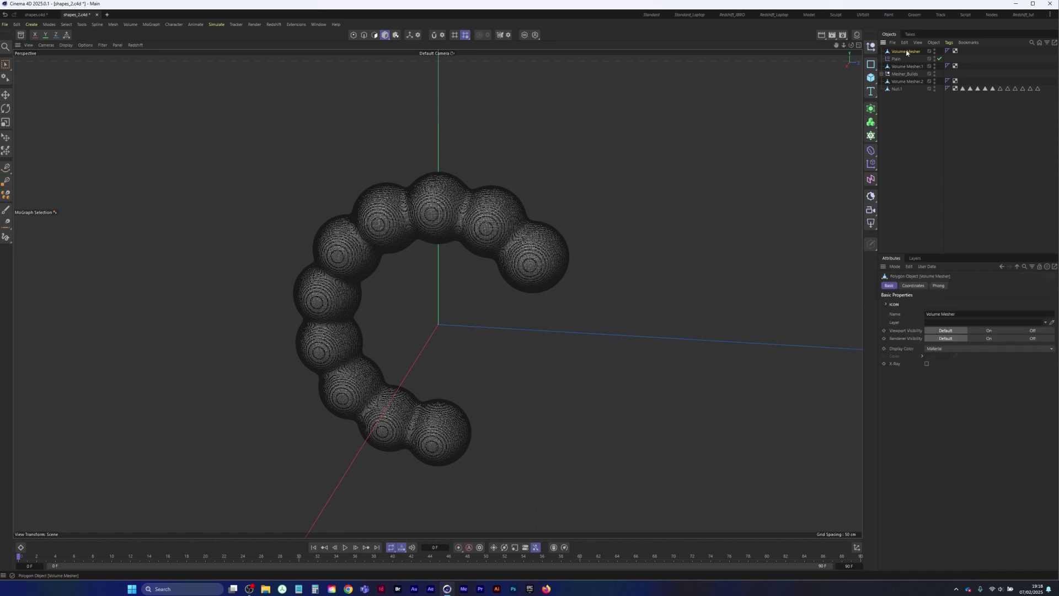
alt+right_drag(445, 242, 380, 279)
alt+middle_drag(415, 286, 508, 247)
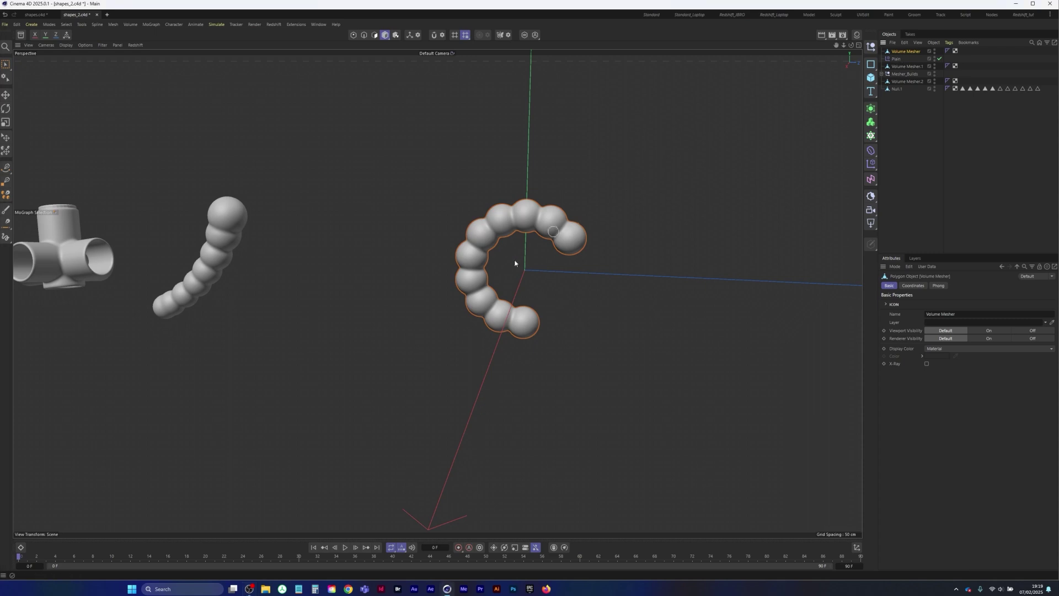
key(e)
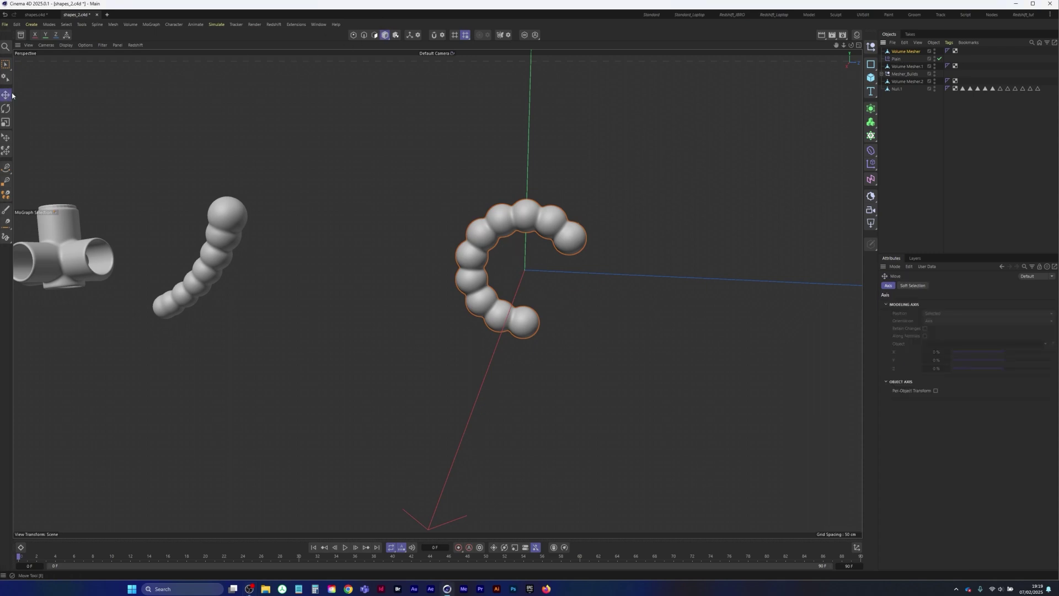
drag(610, 274, 424, 293)
alt+right_drag(423, 293, 375, 299)
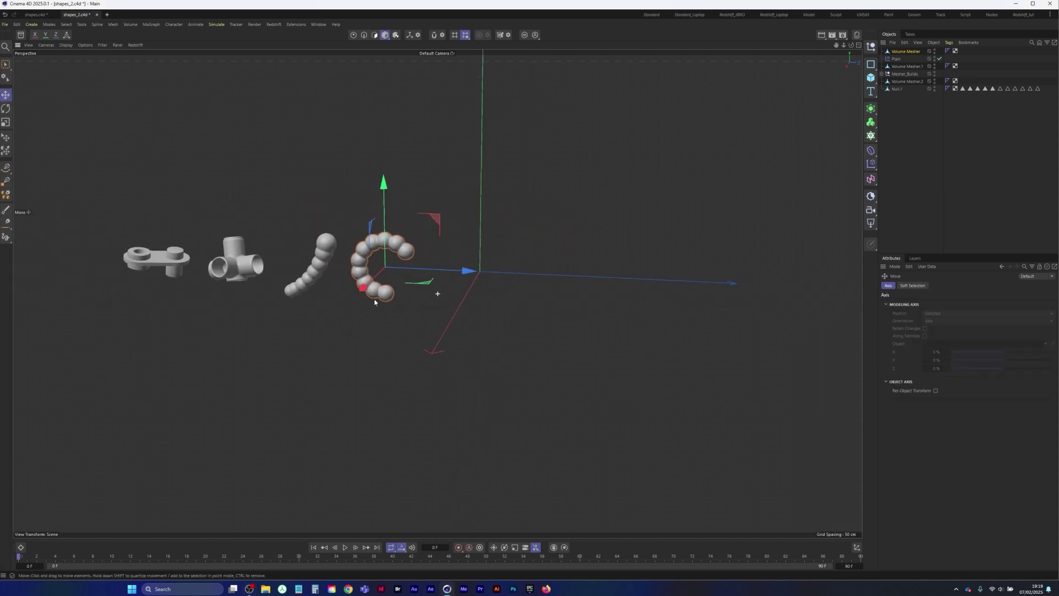
Select all four finished shapes with the Mesher_Builds null and move them further from the origin along the Z axis.
alt+middle_drag(374, 299, 407, 302)
drag(139, 201, 433, 302)
key(ctrl+z)
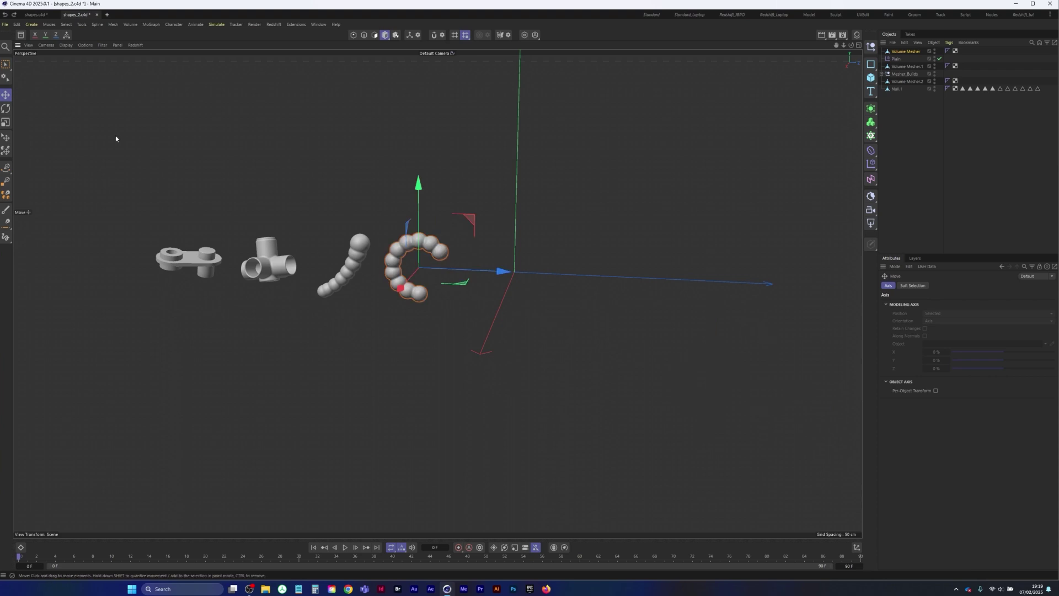
key(0)
drag(120, 121, 597, 377)
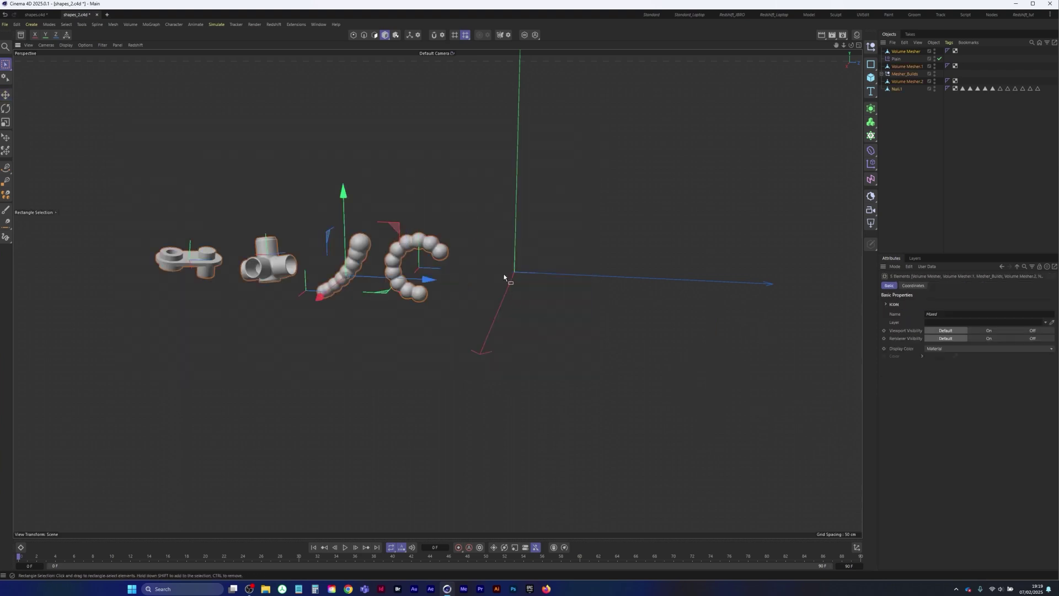
drag(381, 274, 343, 277)
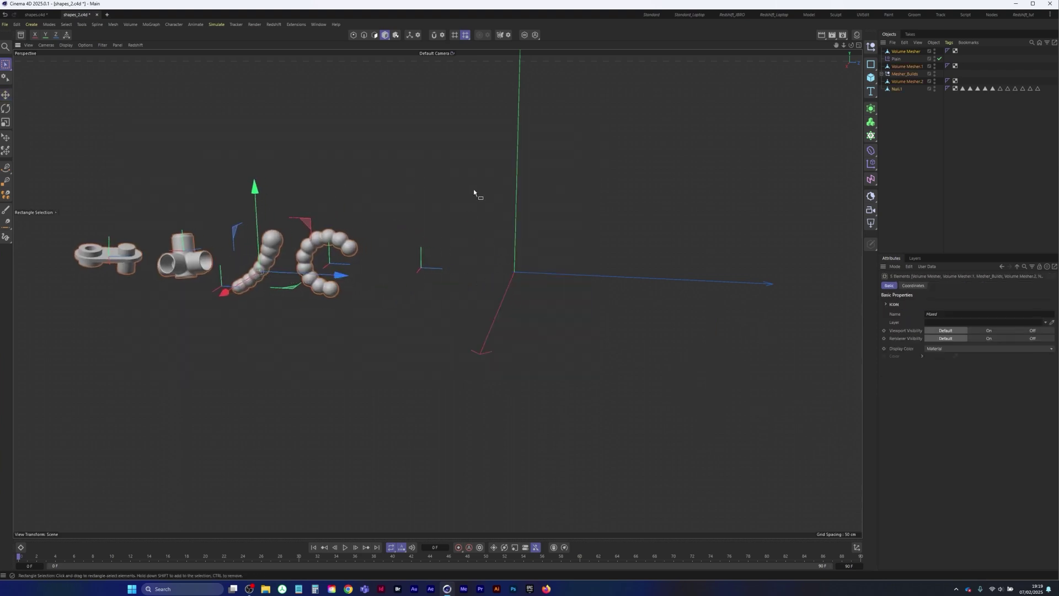
Switch to the shapes.c4d scene and examine the sphere rings and the three interlocking tori as reference.
click(36, 15)
alt+right_drag(571, 273, 531, 286)
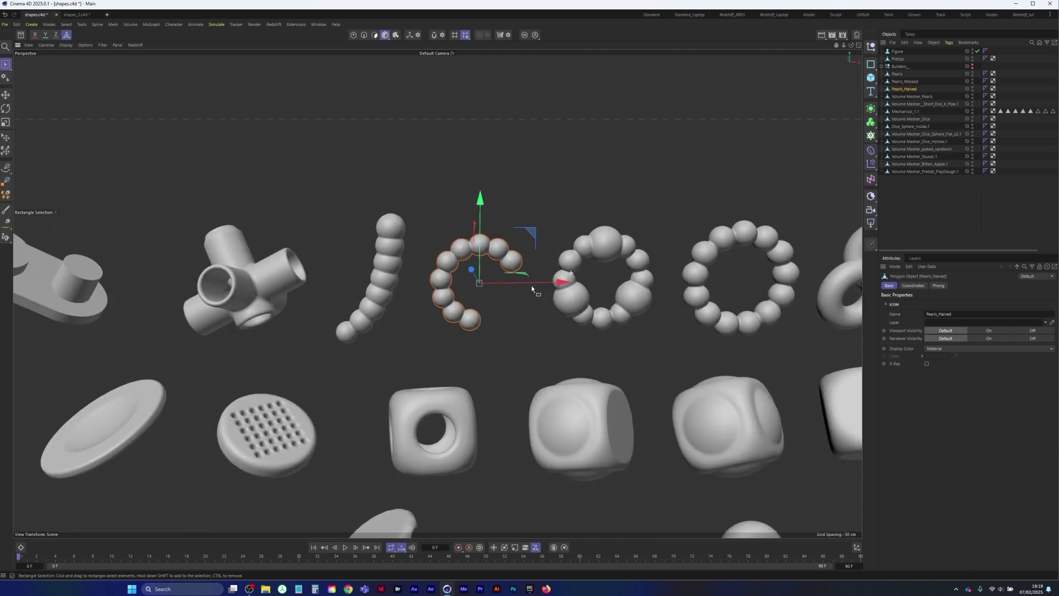
alt+middle_drag(531, 285, 417, 266)
scroll(474, 258, up, 5)
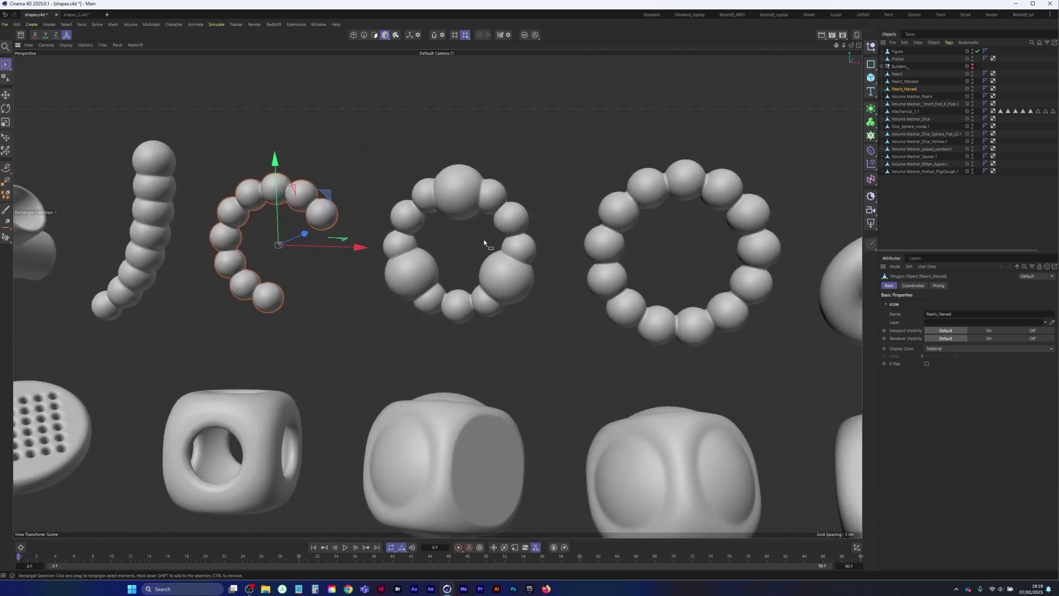
scroll(471, 243, up, 3)
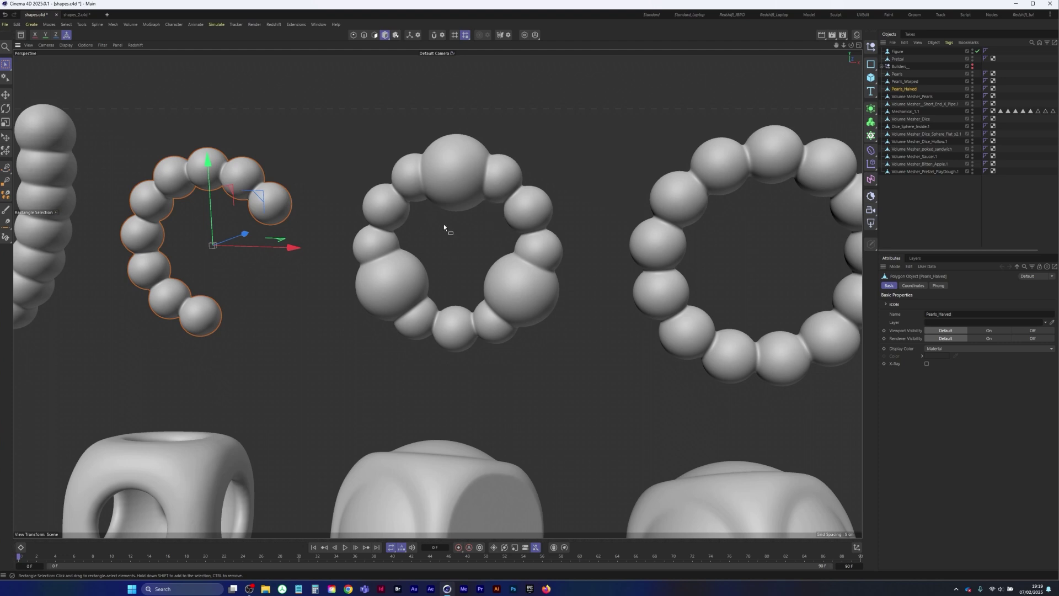
alt+middle_drag(573, 231, 333, 240)
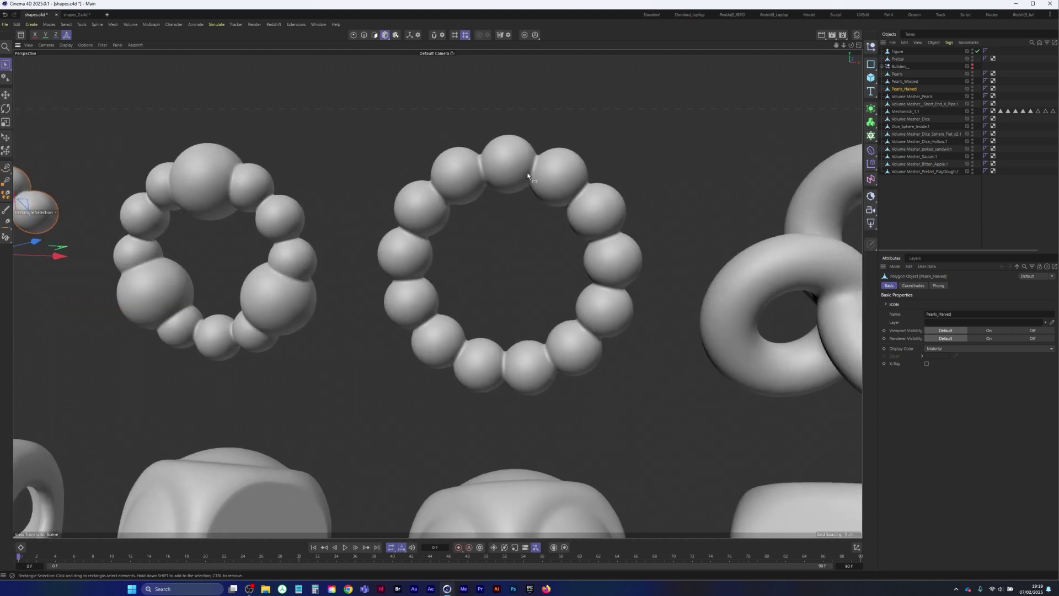
alt+middle_drag(193, 249, 457, 252)
alt+middle_drag(622, 232, 343, 229)
alt+middle_drag(139, 198, 337, 200)
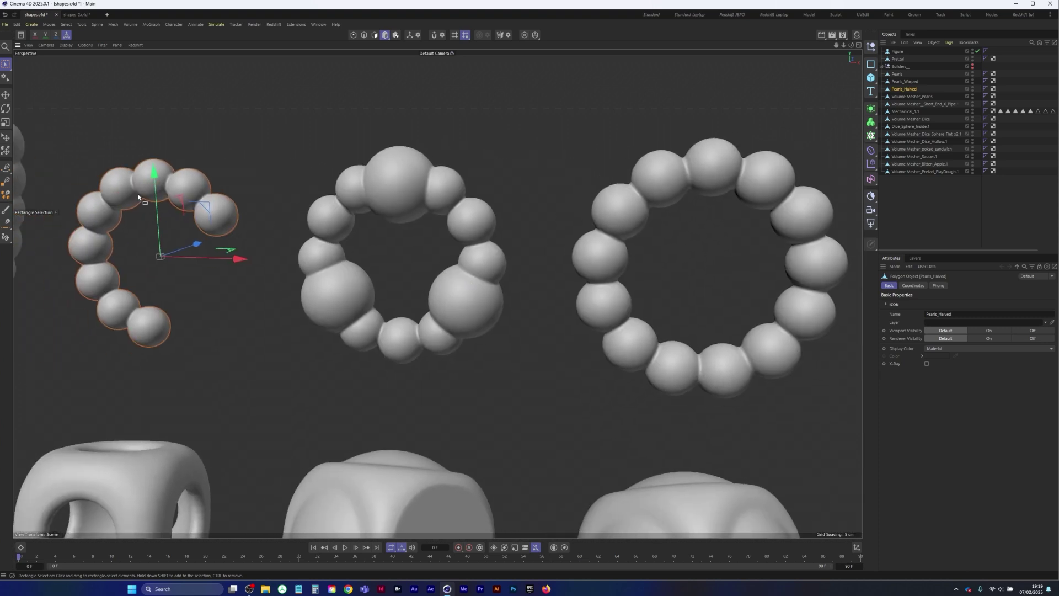
scroll(528, 230, down, 6)
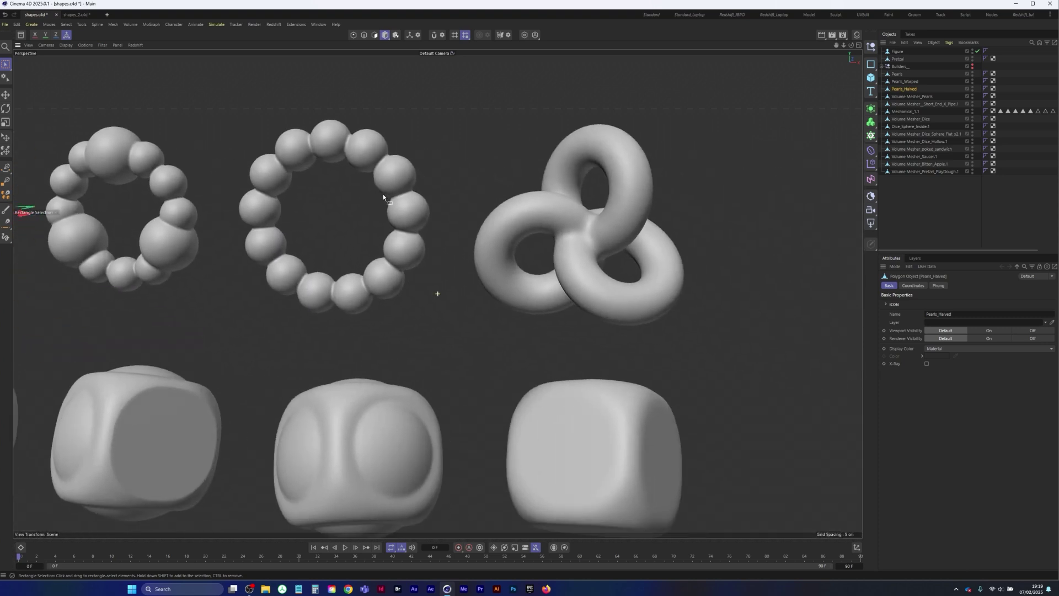
scroll(557, 230, up, 8)
scroll(456, 237, down, 5)
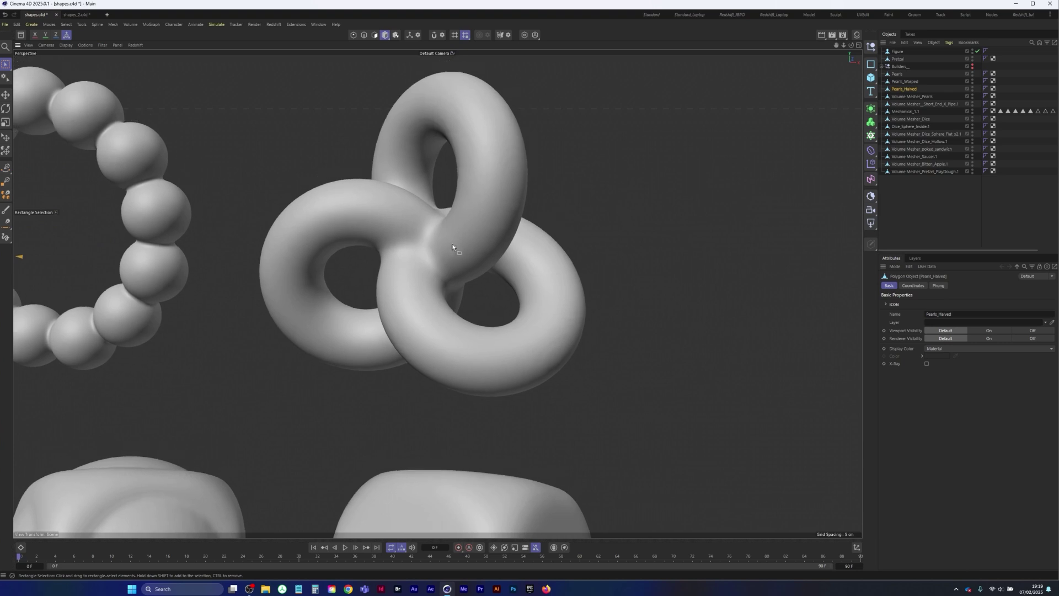
scroll(436, 260, up, 1)
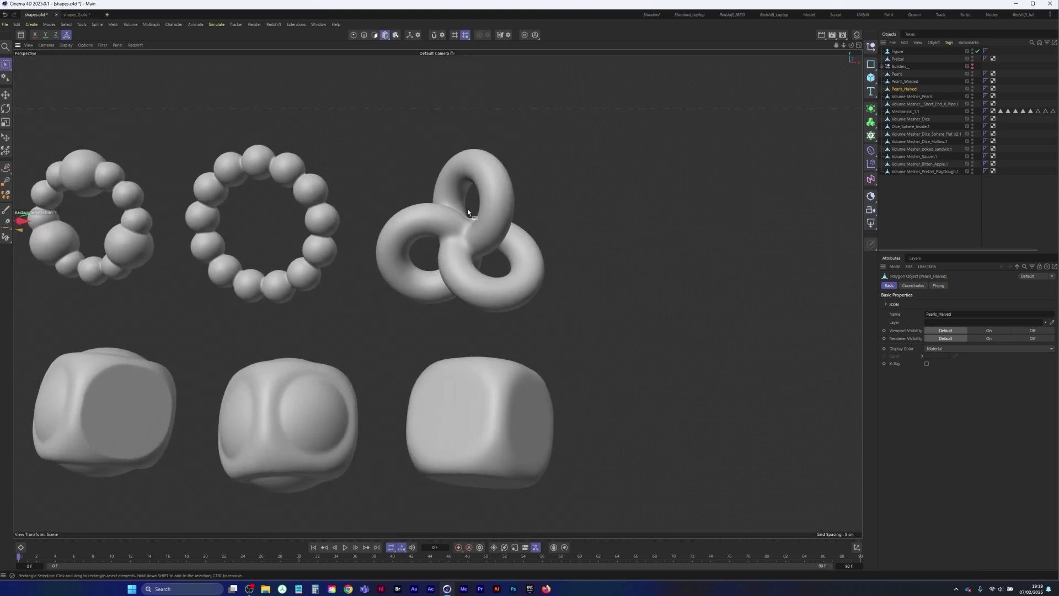
Return to the shapes_2.c4d scene, clear the selection and add a Torus primitive at the origin.
click(82, 14)
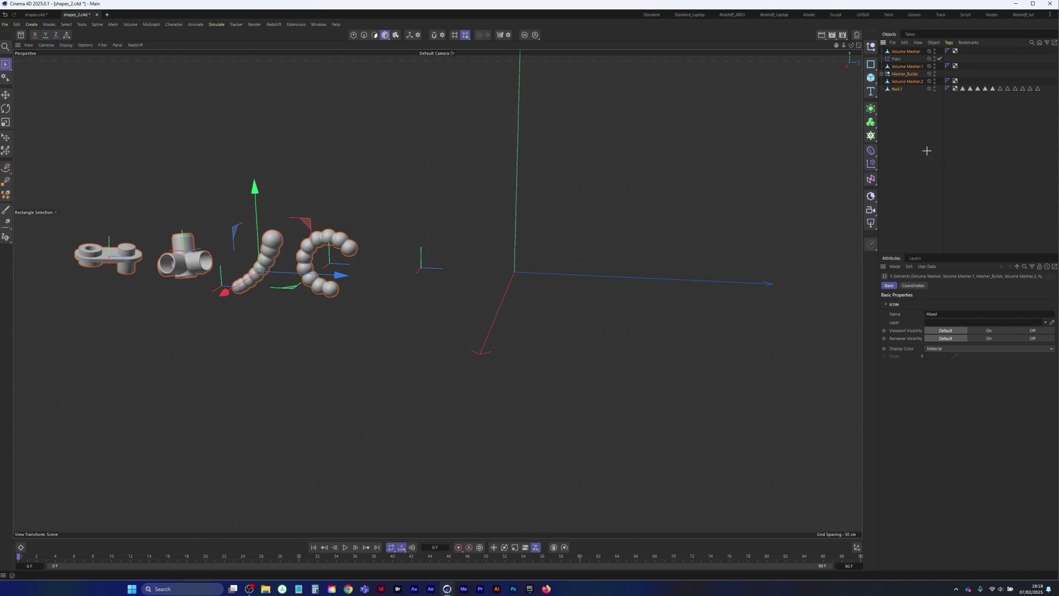
click(927, 150)
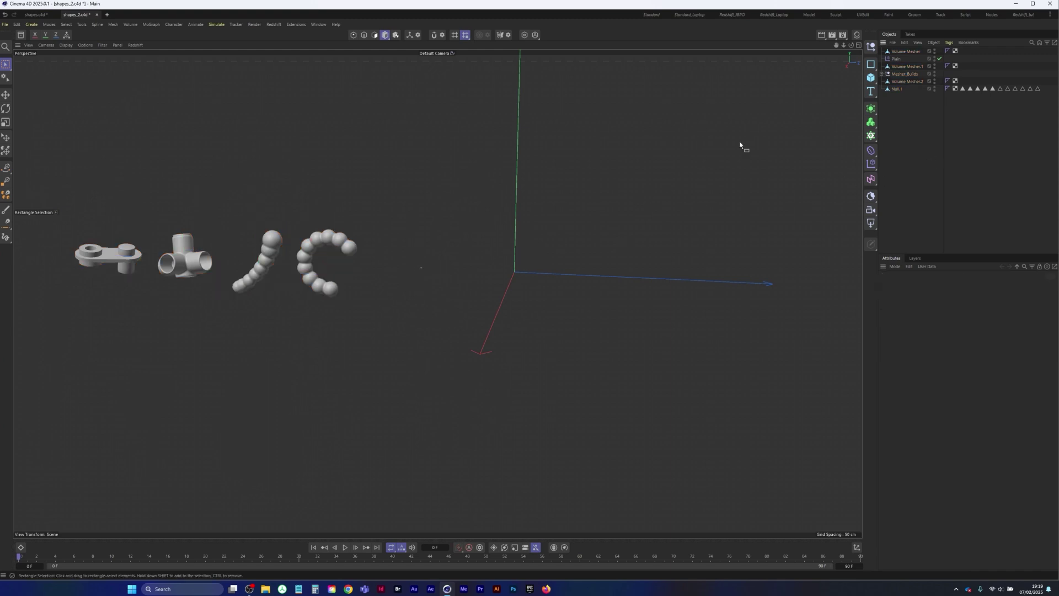
click(870, 79)
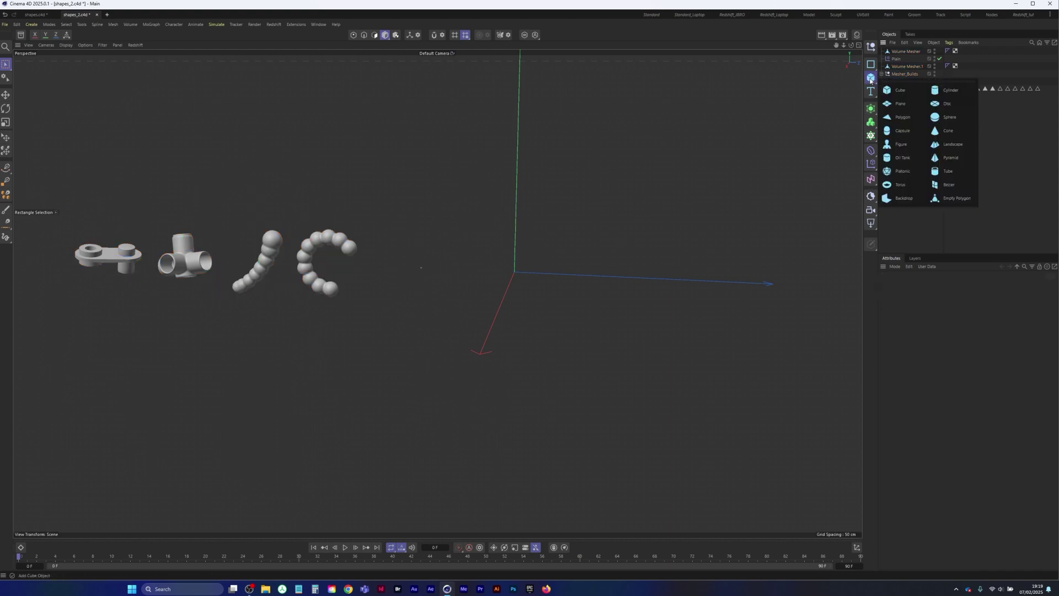
click(901, 184)
alt+drag(526, 269, 498, 290)
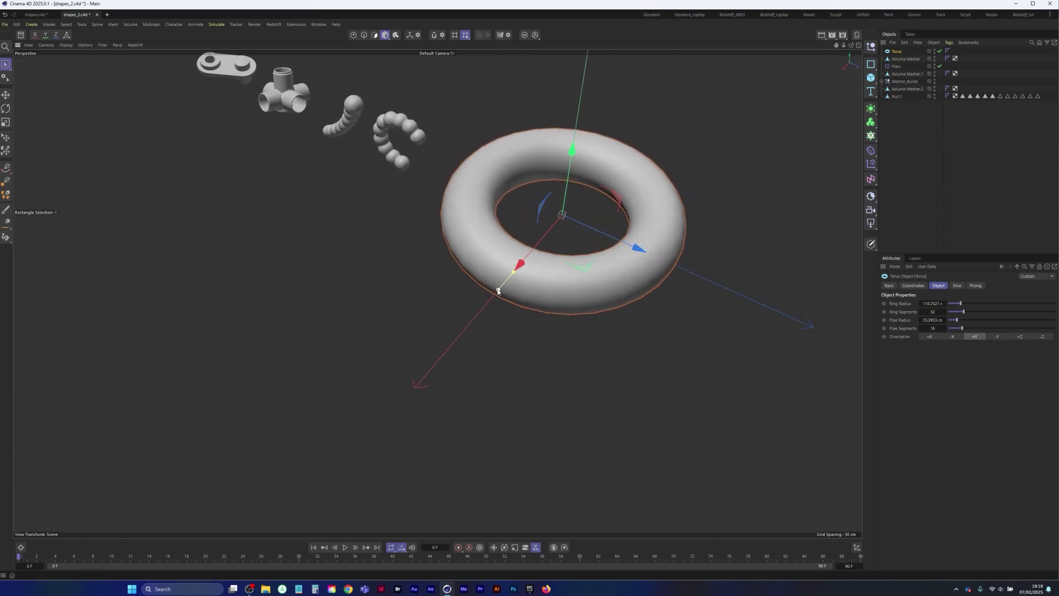
Scale the torus down to roughly the size of the neighbouring shapes and adjust its thickness to a pipe radius of about 11 cm.
key(t)
drag(784, 116, 574, 212)
scroll(559, 228, up, 5)
mouse_move(536, 244)
mouse_down()
mouse_move(542, 235)
mouse_move(531, 244)
mouse_up()
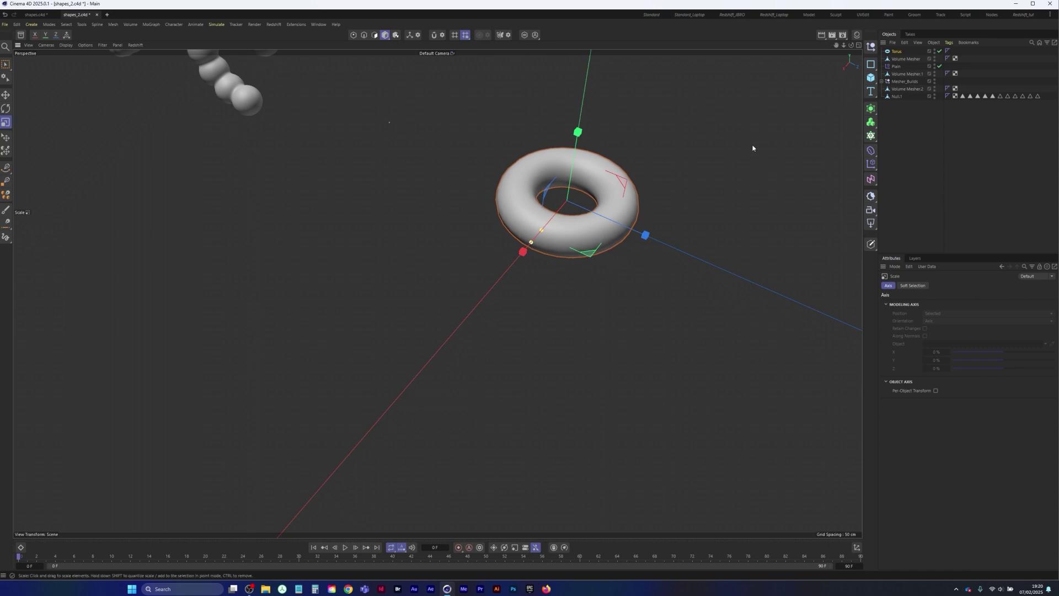
alt+middle_drag(582, 222, 430, 297)
alt+drag(429, 297, 441, 280)
alt+right_drag(442, 280, 444, 295)
alt+middle_drag(443, 295, 521, 261)
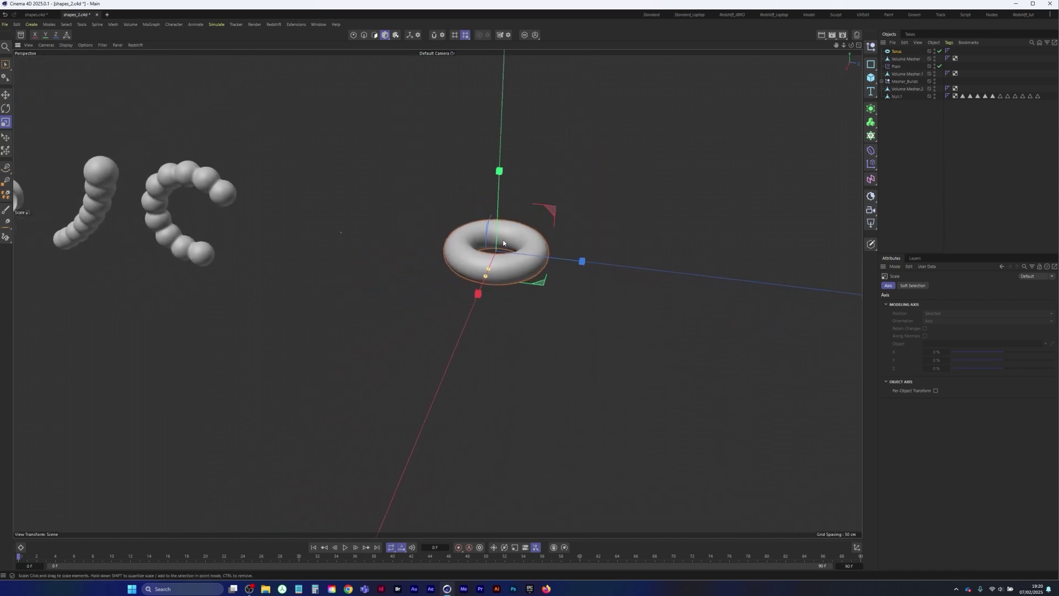
key(r)
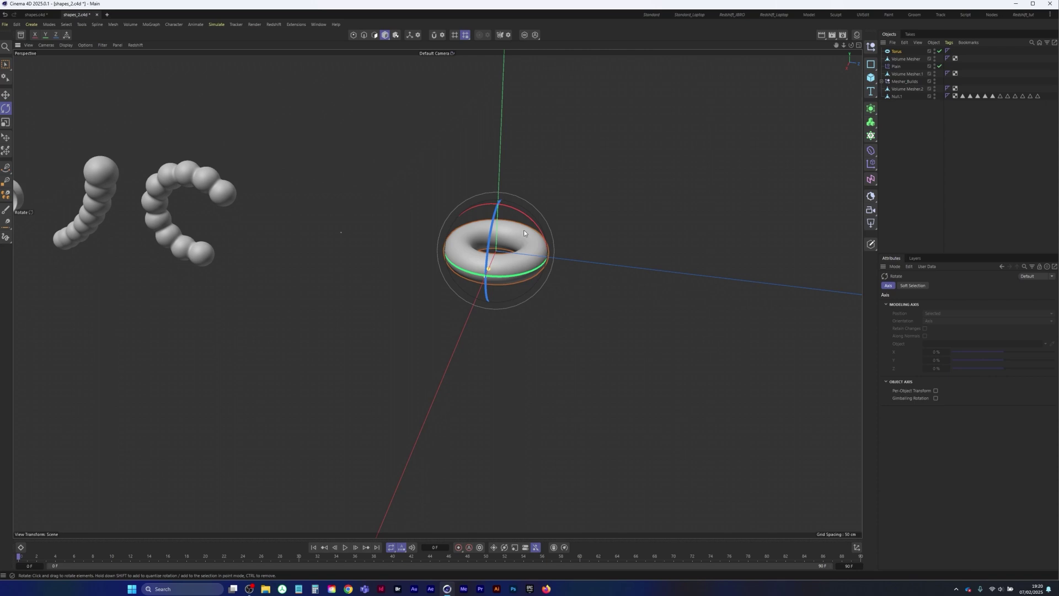
drag(531, 219, 559, 240)
drag(505, 257, 534, 219)
key(ctrl+z)
key(ctrl+z)
Duplicate the torus twice and rotate the first copy, Torus.1, to a tilted angle.
ctrl+drag(897, 52, 901, 70)
click(901, 60)
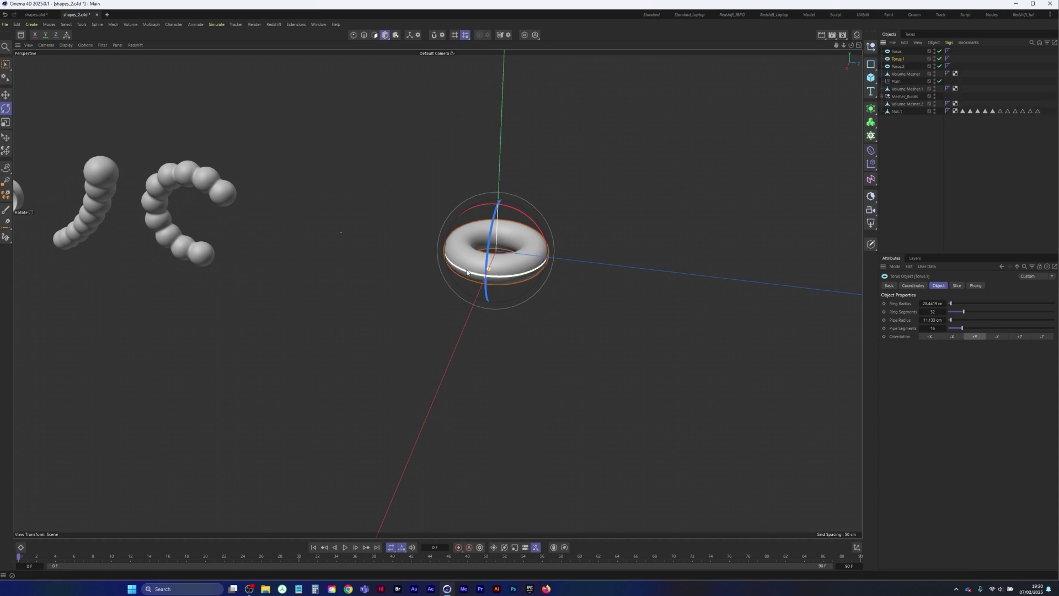
key(r)
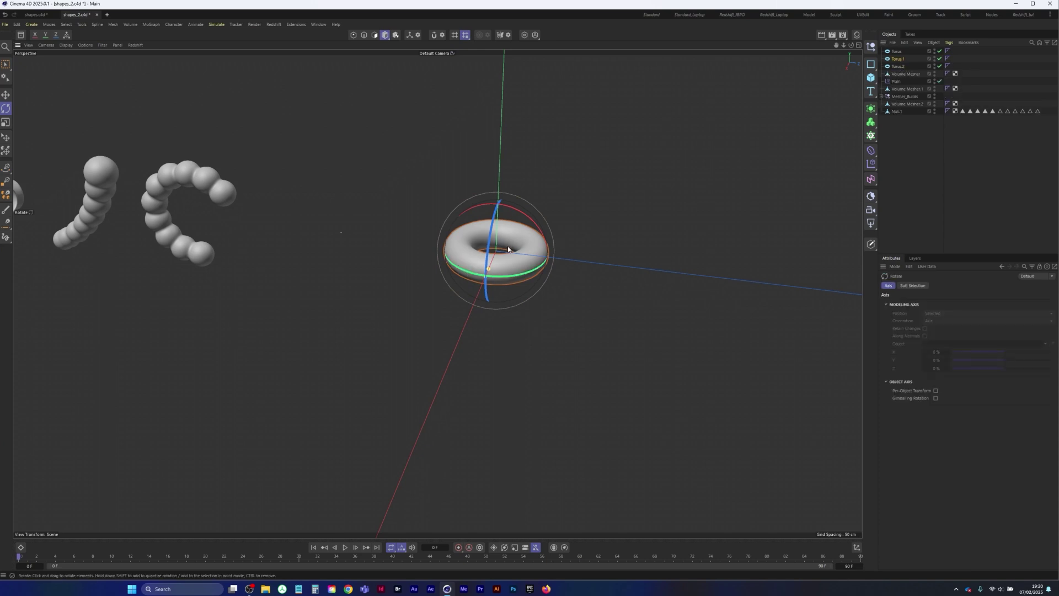
drag(509, 249, 574, 283)
Move the tilted torus copy along its own Y and X axes so it interlocks with the flat torus.
key(space)
drag(394, 202, 370, 185)
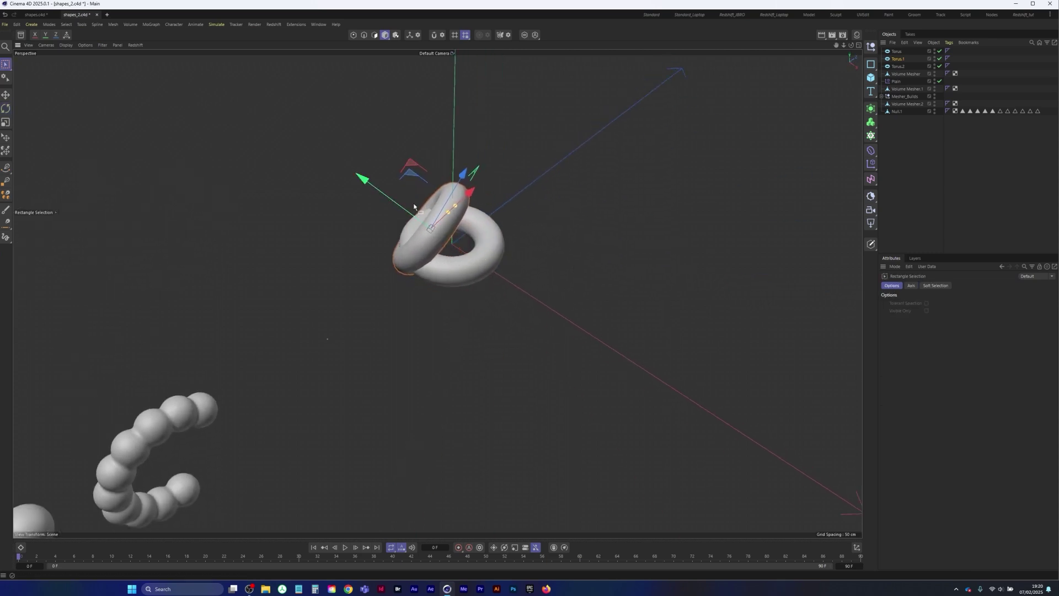
drag(470, 193, 479, 184)
alt+middle_drag(460, 208, 470, 190)
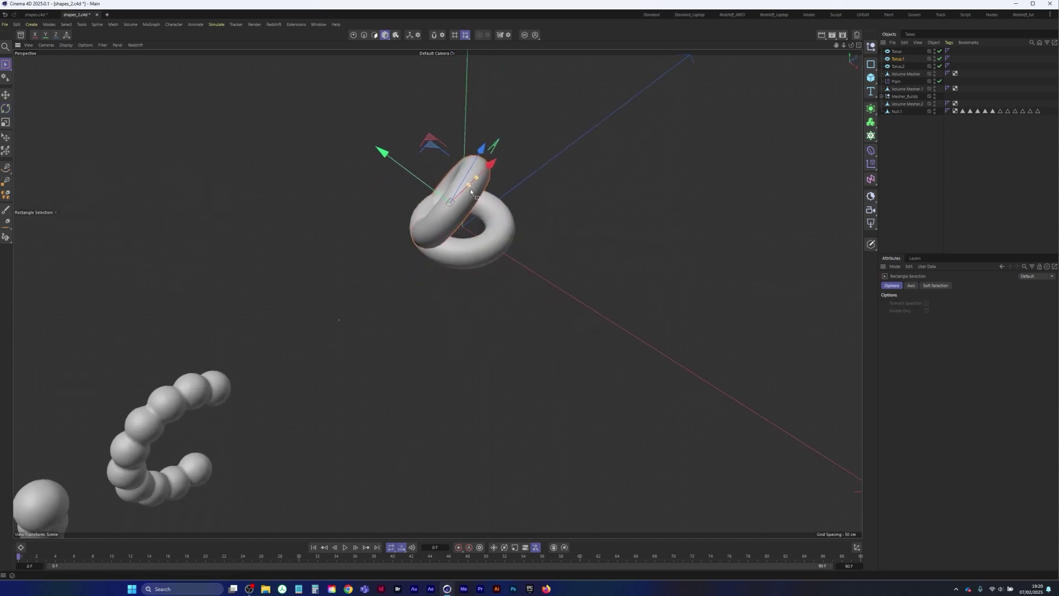
Rotate the tilted torus copy Torus.1 to a steeper angle and shift it so it interlocks with the flat torus.
key(r)
drag(465, 174, 442, 175)
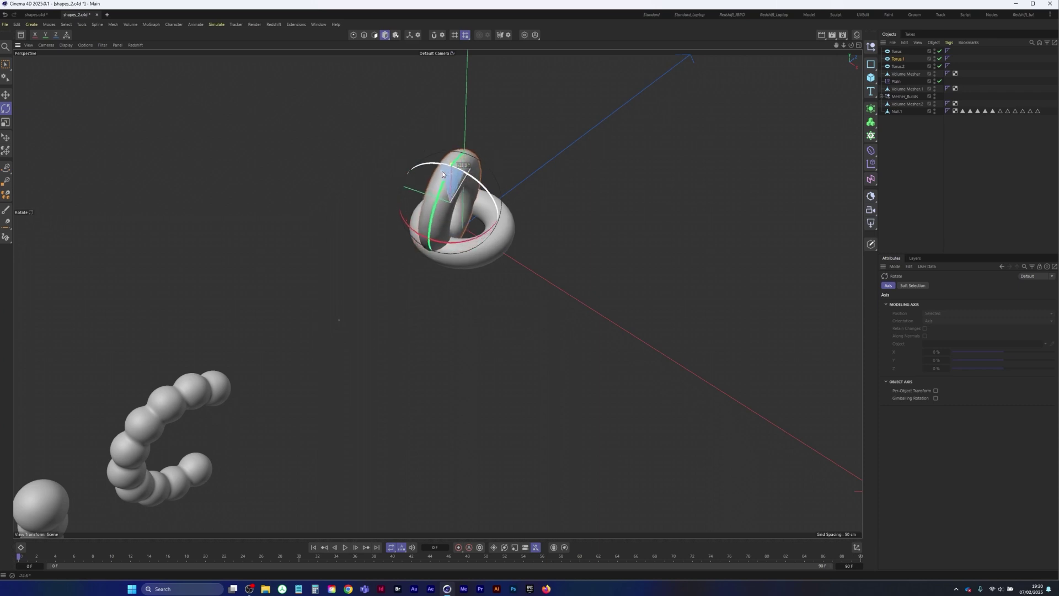
key(space)
drag(378, 174, 364, 168)
mouse_move(447, 201)
alt+mouse_down()
mouse_move(384, 174)
mouse_move(431, 196)
alt+mouse_up()
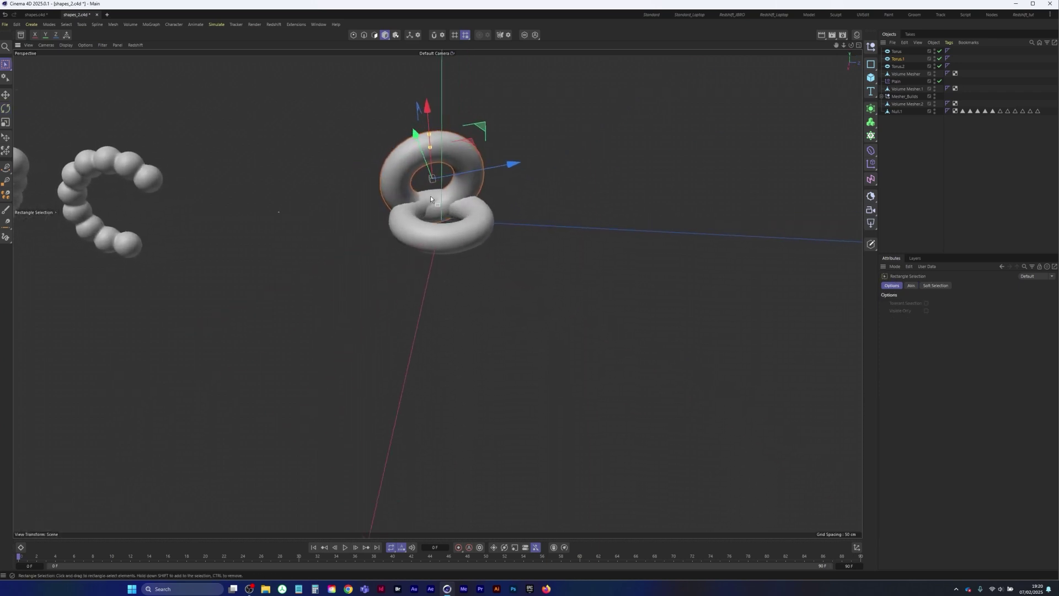
Delete the third torus overlapping the flat one and position a fresh copy beside the two interlocking rings.
click(902, 66)
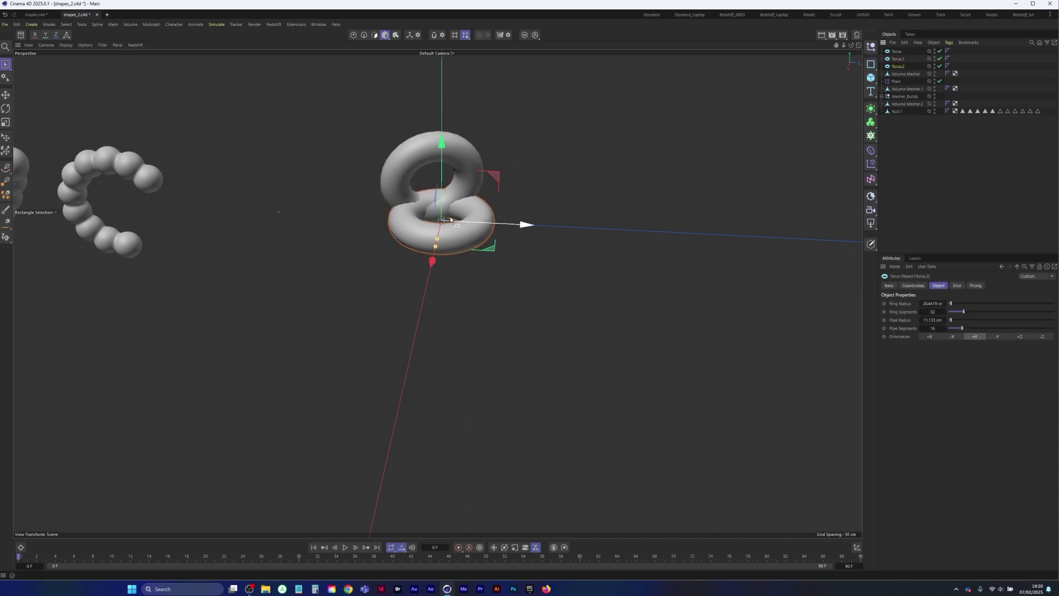
key(Delete)
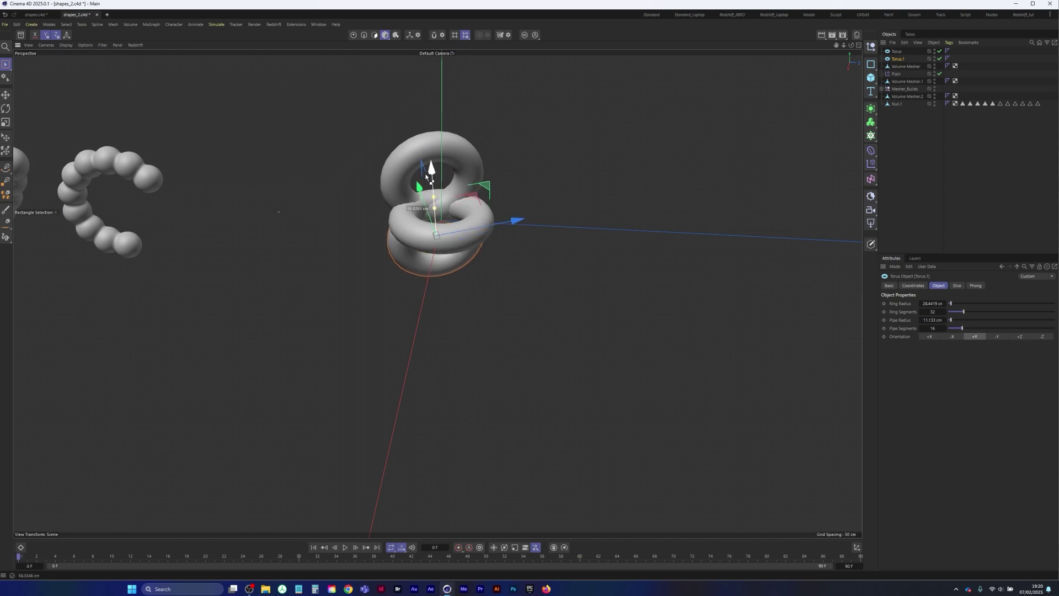
key(ctrl+z)
alt+drag(504, 215, 412, 272)
key(r)
key(space)
drag(369, 209, 342, 188)
alt+drag(380, 250, 288, 232)
alt+drag(247, 242, 253, 267)
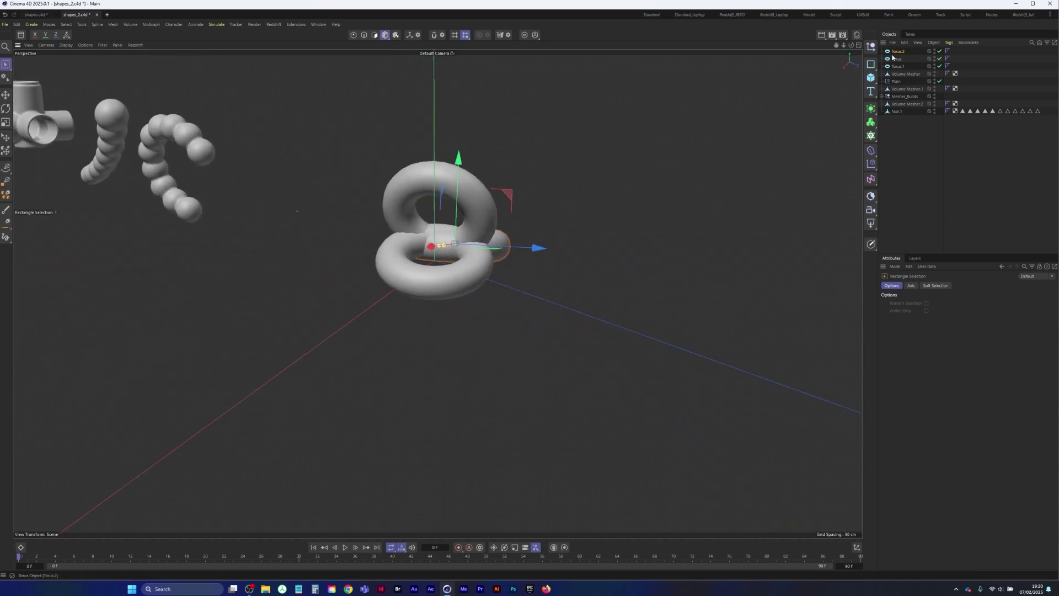
Undo the torus copies and their transformations back to the single flat torus at the origin.
shift+click(898, 65)
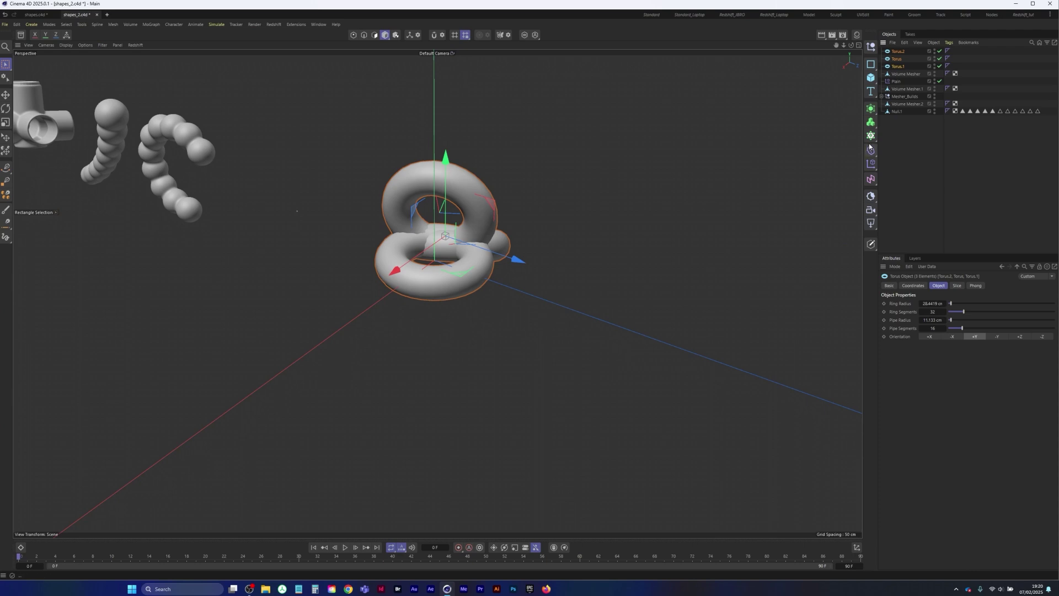
key(ctrl+z)
key(ctrl+z)
key(ctrl+z)
key(ctrl+z)
key(ctrl+z)
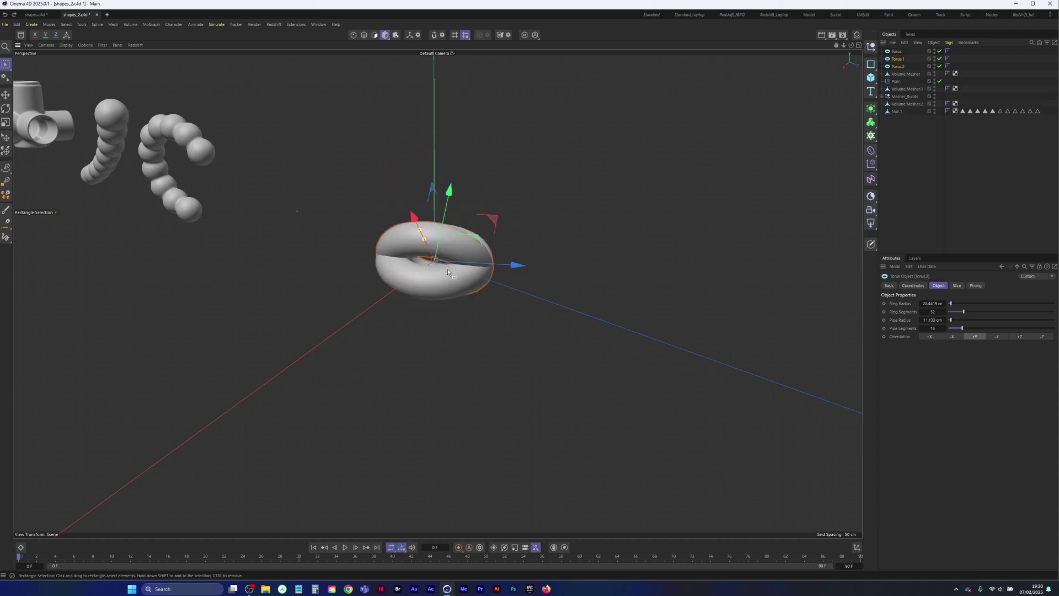
key(ctrl+z)
key(ctrl+z)
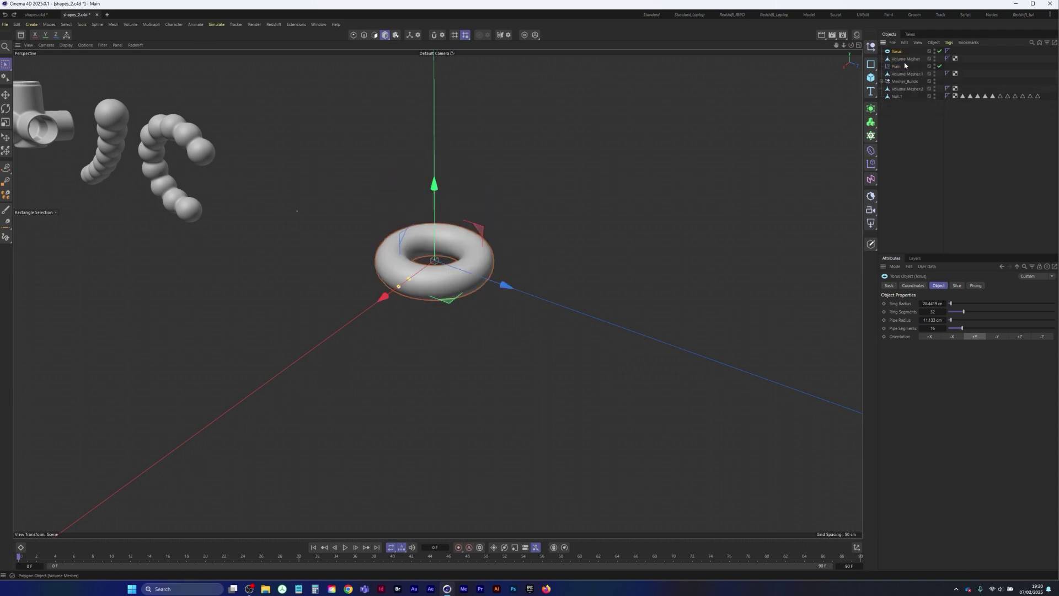
Convert the single torus into an editable polygon object.
alt+middle_drag(424, 287, 419, 313)
mouse_move(419, 313)
alt+mouse_down()
mouse_move(305, 342)
mouse_move(432, 304)
mouse_move(419, 300)
alt+mouse_up()
scroll(419, 299, up, 2)
alt+middle_drag(419, 299, 442, 281)
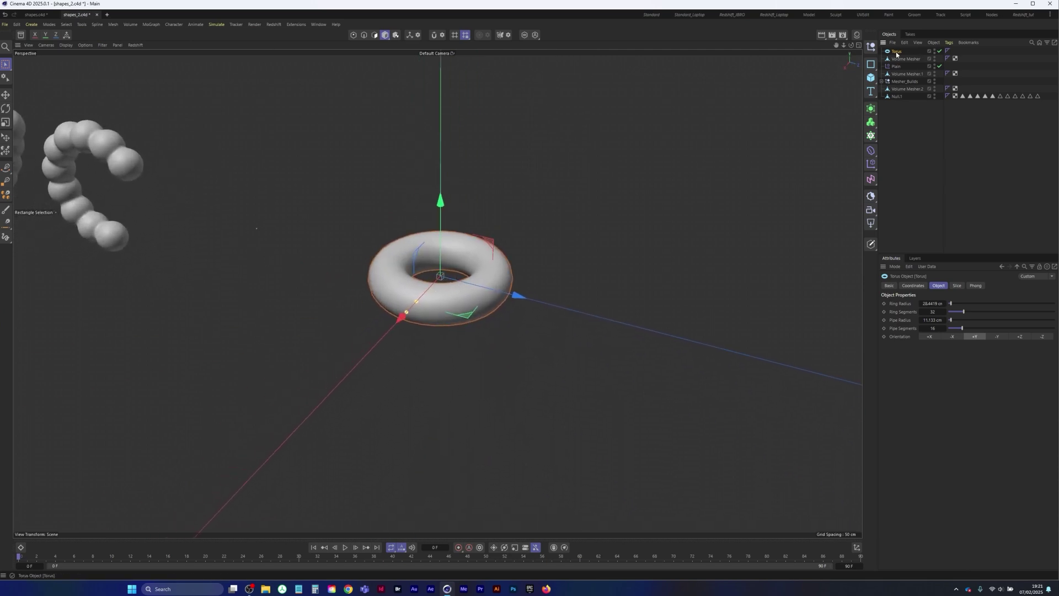
key(c)
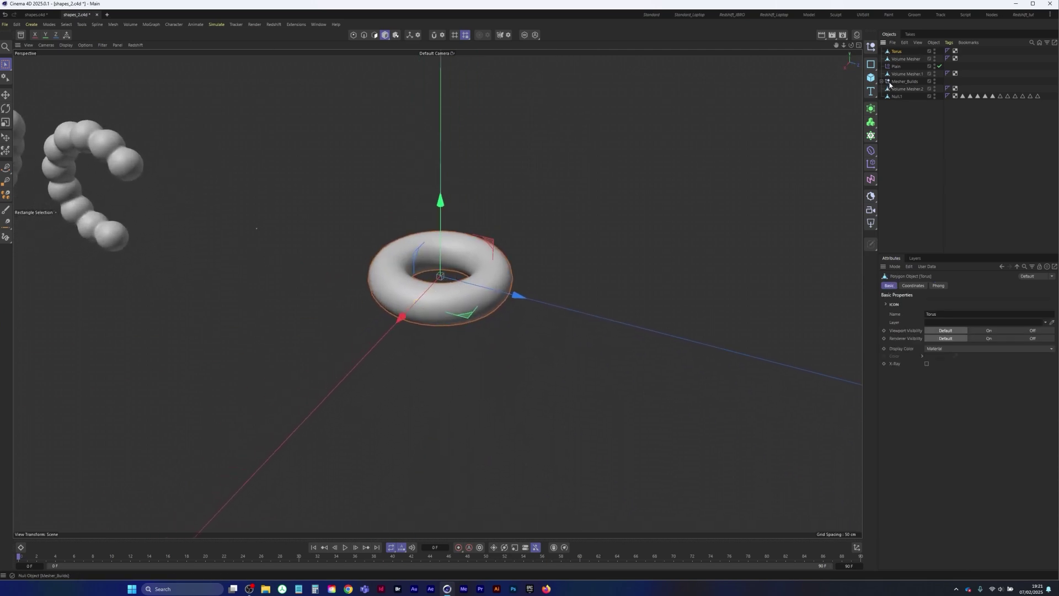
mouse_move(426, 288)
alt+mouse_down()
mouse_move(353, 335)
mouse_move(380, 314)
alt+mouse_up()
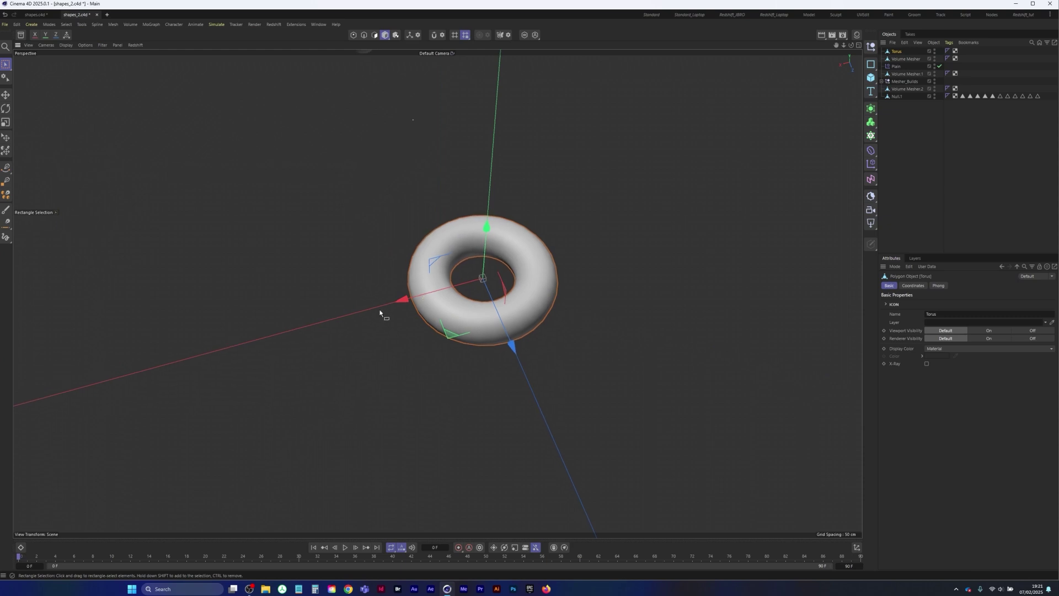
Enable axis editing, shift the torus's axis along X into the ring's tube, and check its placement from above.
click(410, 36)
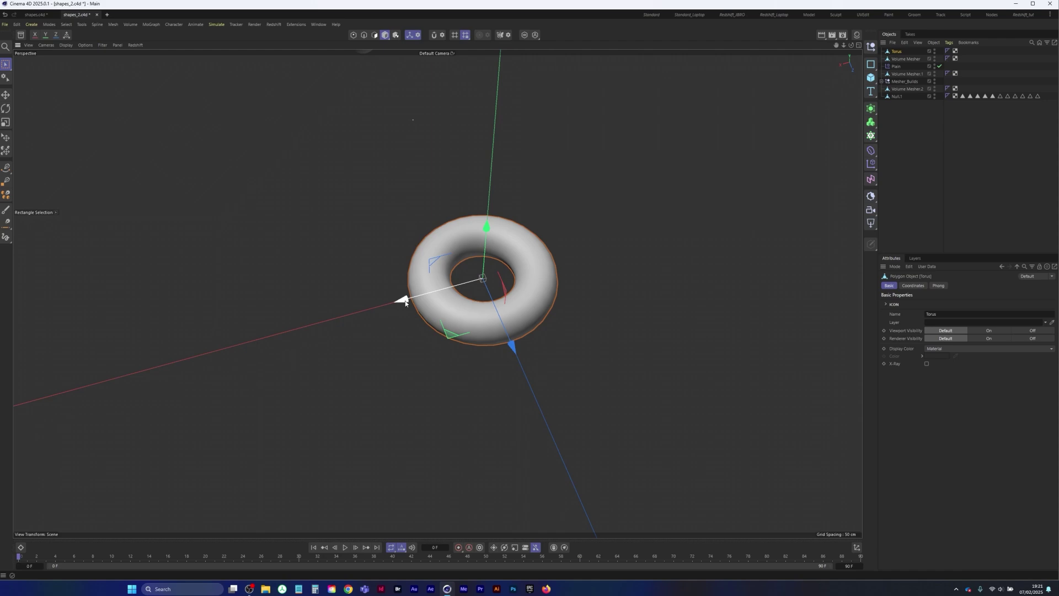
drag(406, 303, 355, 317)
middle_click(571, 224)
middle_click(650, 140)
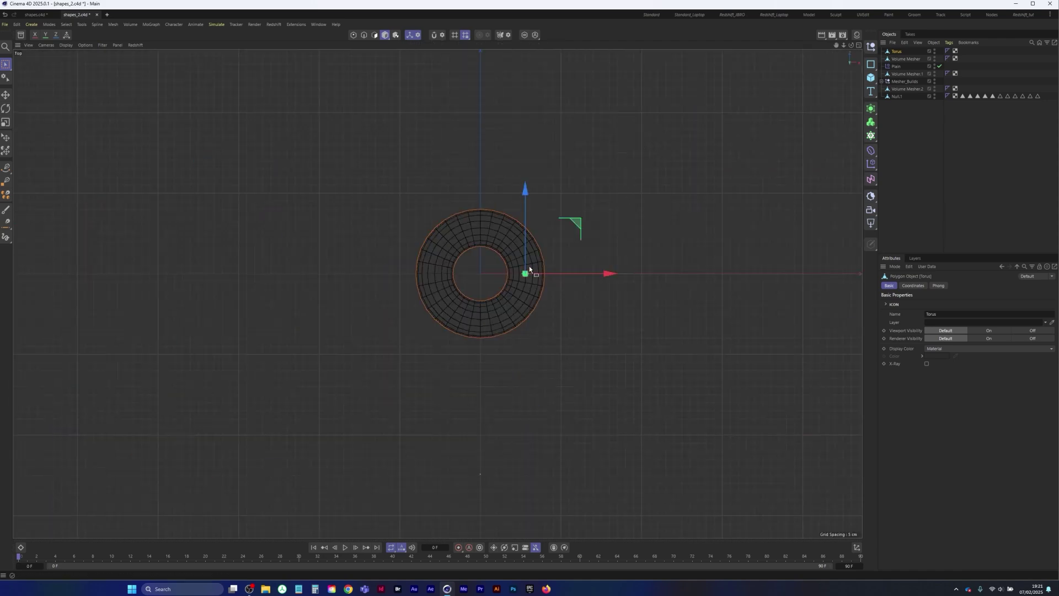
scroll(529, 266, up, 5)
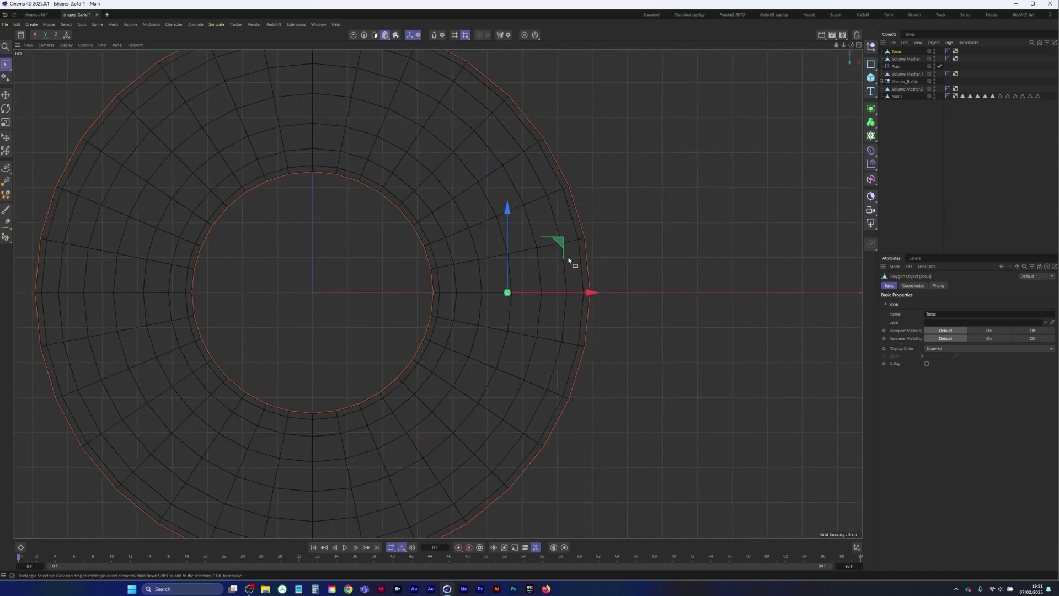
middle_click(644, 244)
middle_click(289, 156)
alt+drag(489, 293, 505, 263)
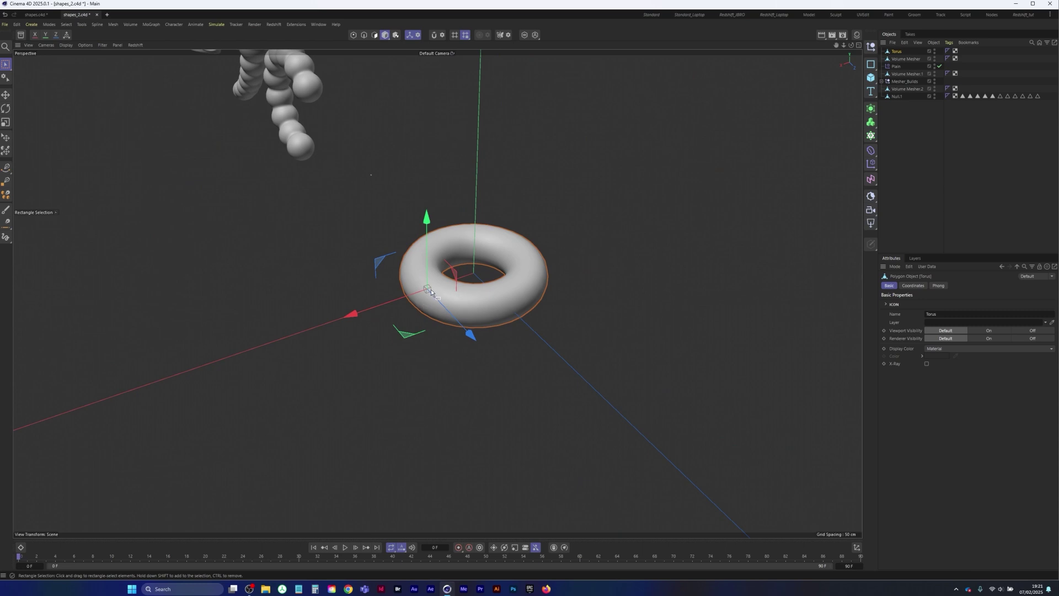
alt+drag(441, 295, 454, 283)
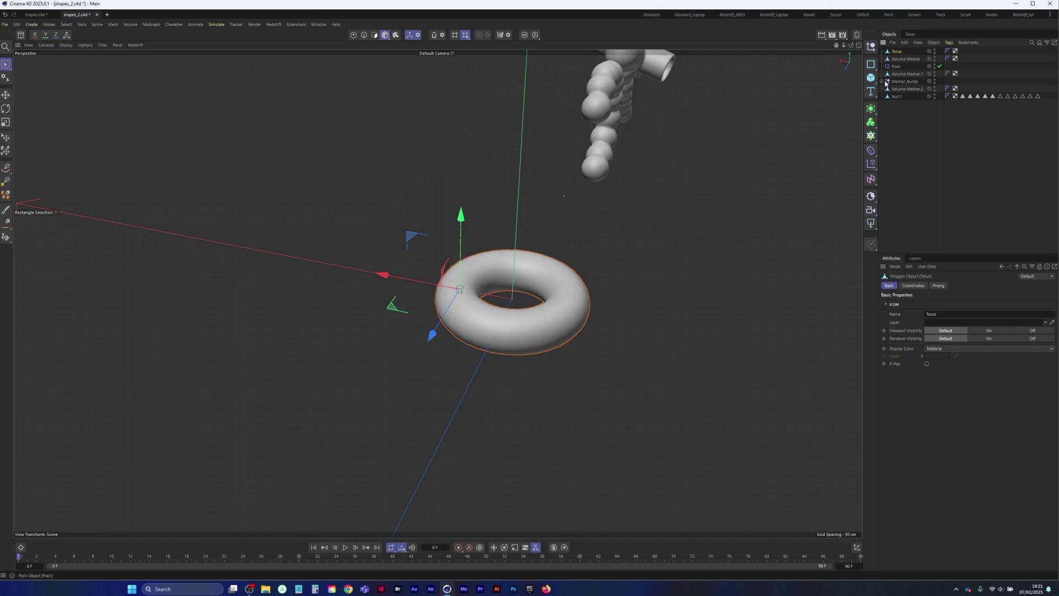
Put the torus in a Cloner set to Radial mode with a radius of 10 cm and a count of 3.
click(871, 135)
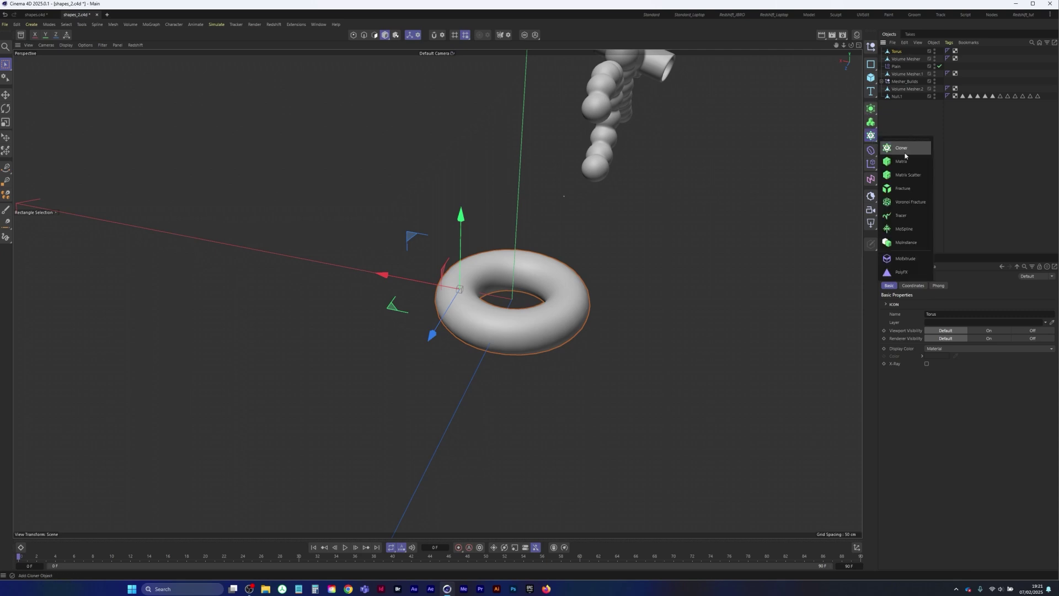
click(903, 149)
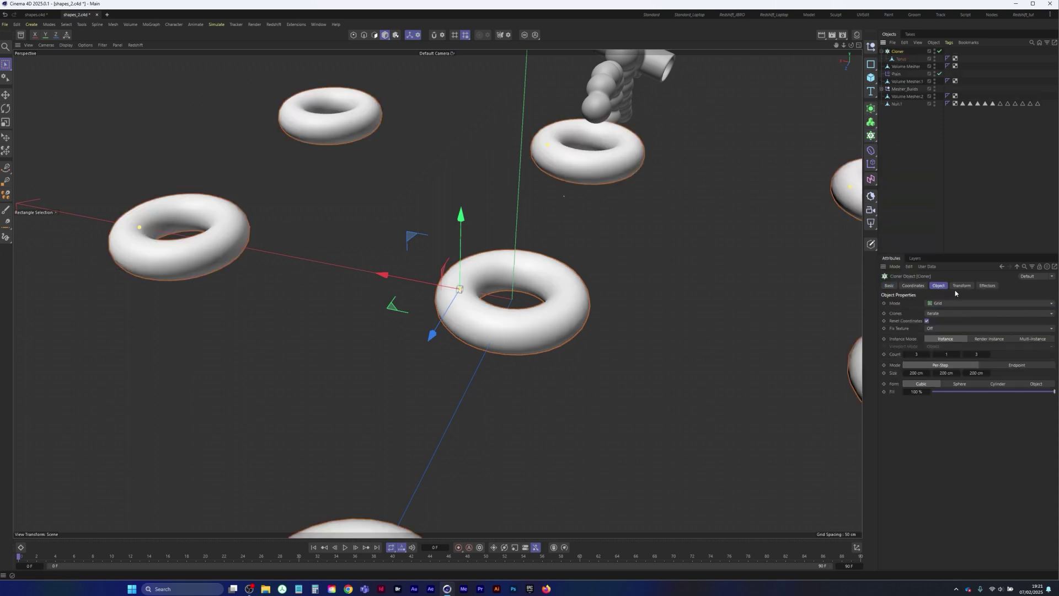
click(938, 302)
click(938, 330)
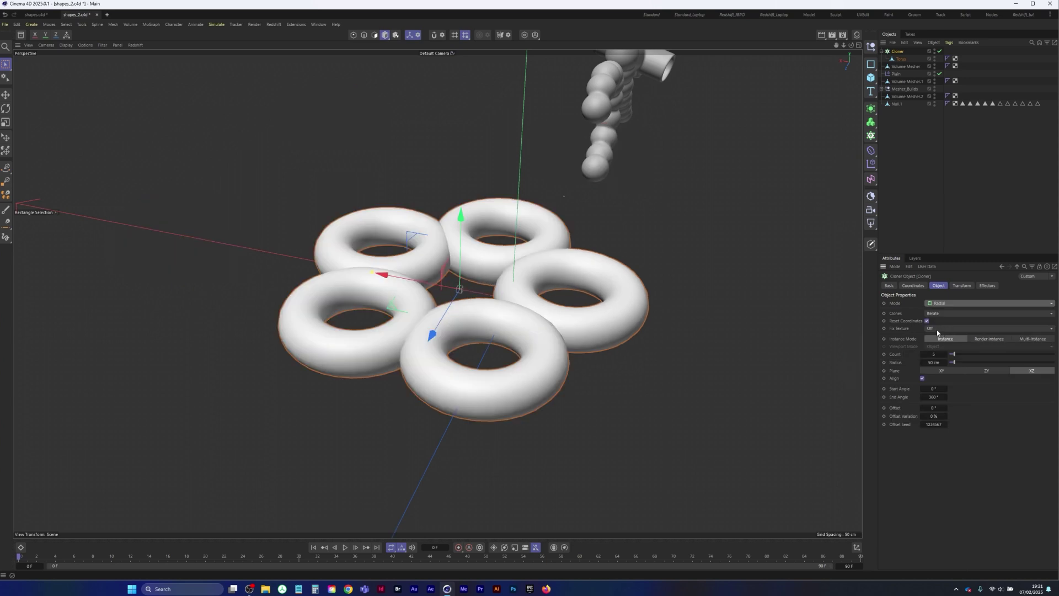
mouse_move(934, 362)
mouse_down()
mouse_move(915, 363)
mouse_move(935, 355)
mouse_up()
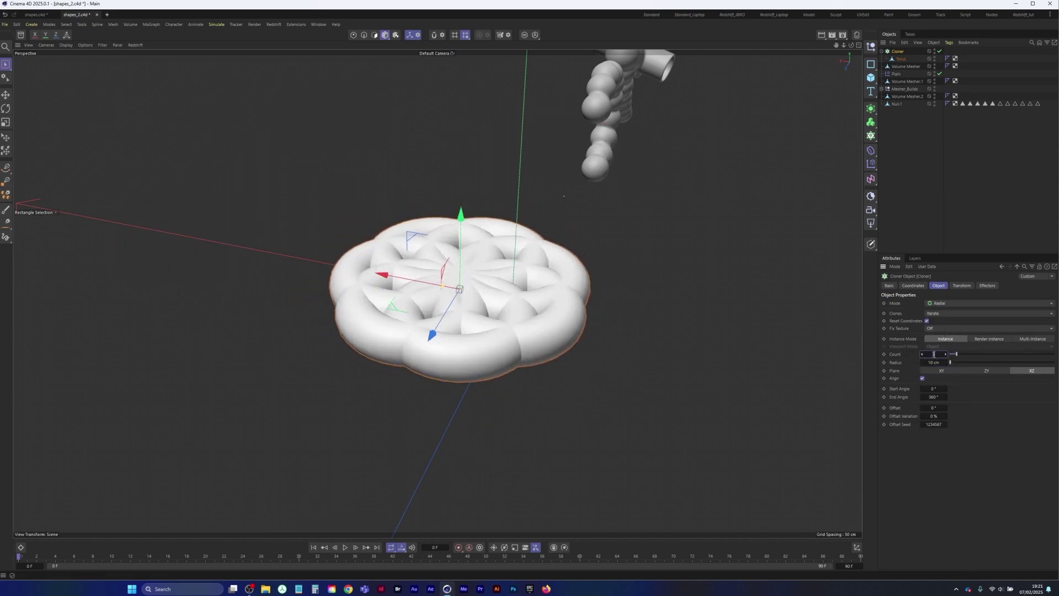
text(3)
key(Return)
Rotate the Cloner's clones to a pitch of 41° and a bank of -24° so the three rings interlock.
click(961, 286)
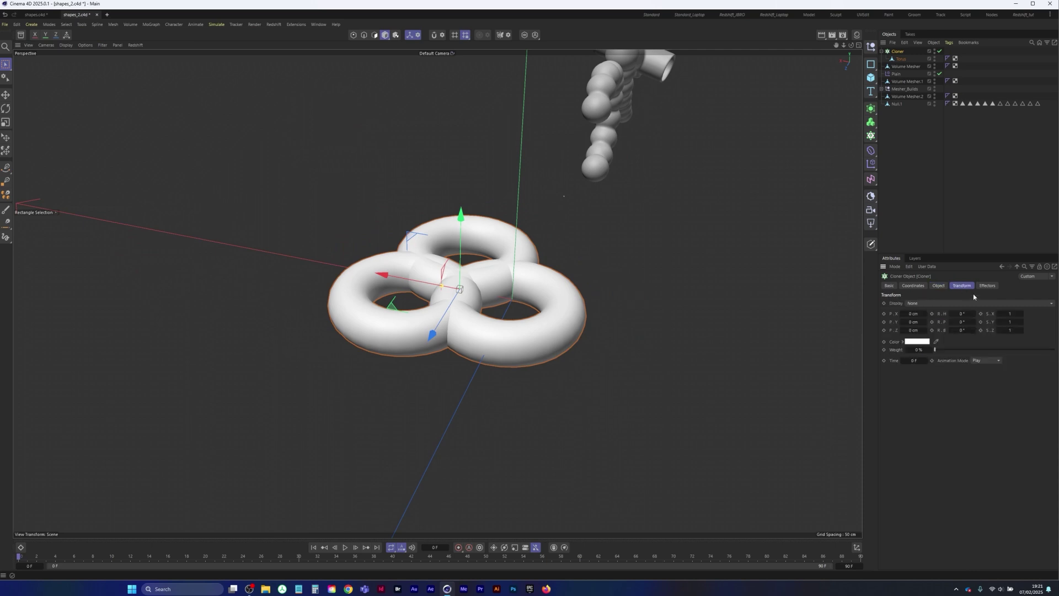
mouse_move(966, 322)
mouse_down()
mouse_move(989, 321)
mouse_move(871, 325)
mouse_up()
alt+drag(497, 287, 584, 309)
drag(963, 330, 956, 337)
alt+middle_drag(380, 282, 357, 289)
alt+drag(357, 291, 404, 306)
scroll(403, 305, up, 5)
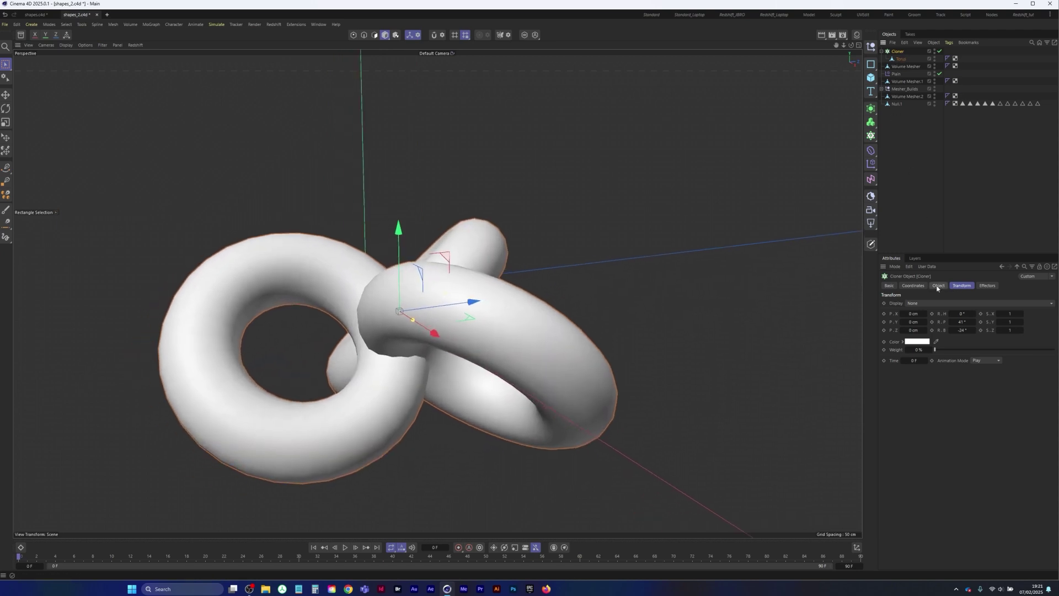
Reduce the Cloner's radius to 6.4 cm and inspect the knot from several angles.
click(938, 286)
drag(938, 364, 924, 370)
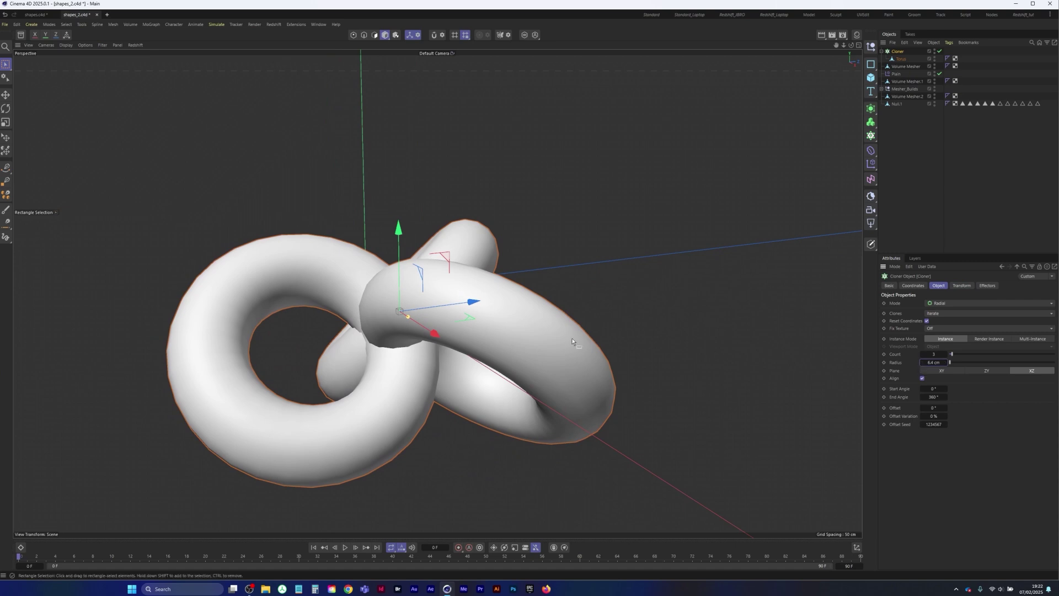
alt+drag(571, 338, 385, 310)
scroll(385, 310, down, 8)
alt+drag(392, 240, 379, 336)
scroll(467, 233, up, 4)
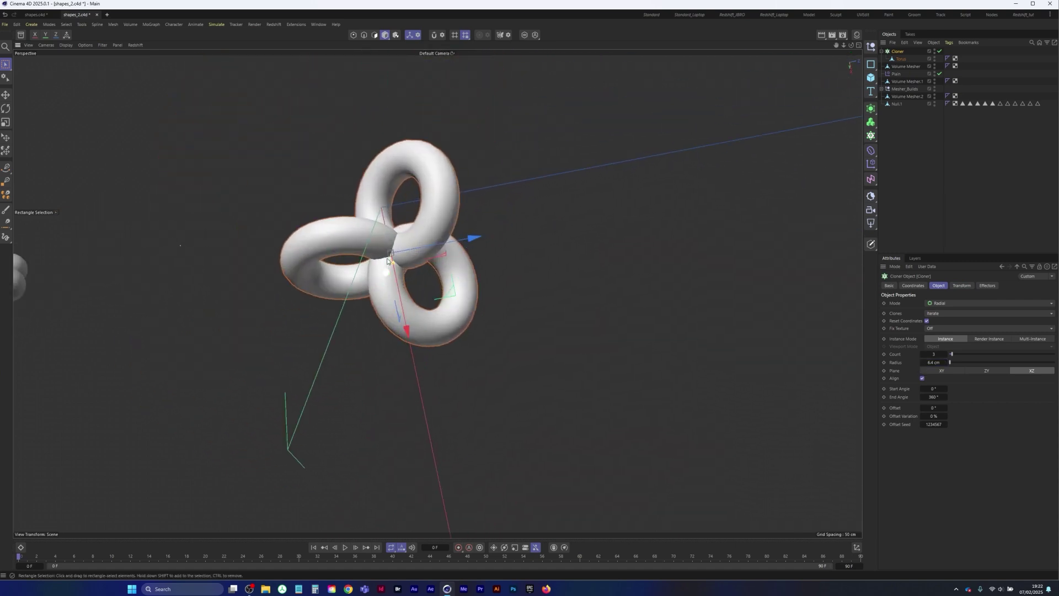
Add a Volume Builder and a Volume Mesher, nesting the Cloner inside the builder and the builder inside the mesher.
click(871, 112)
click(871, 127)
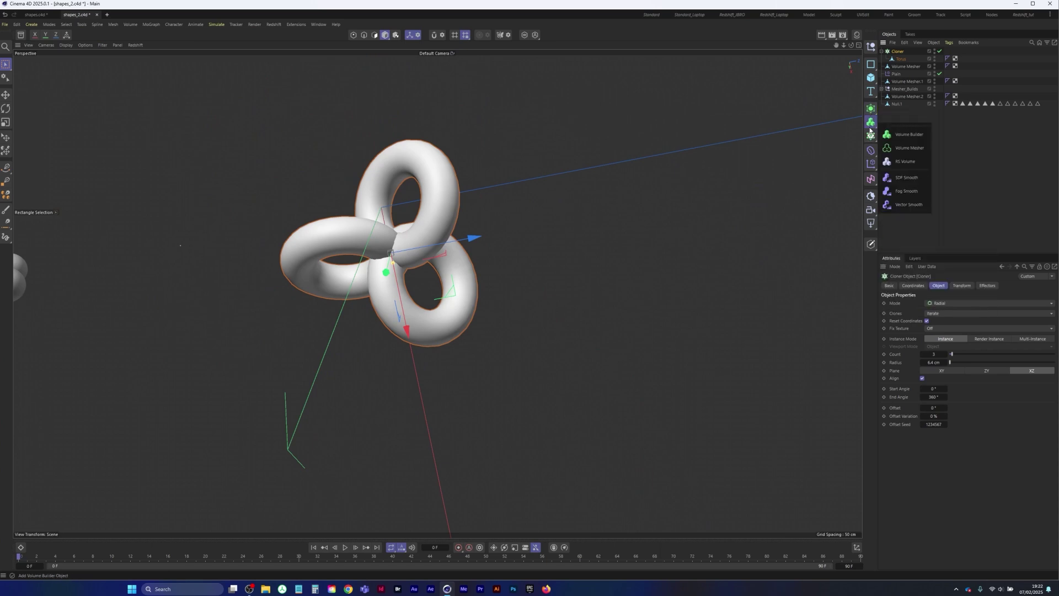
click(905, 135)
click(872, 136)
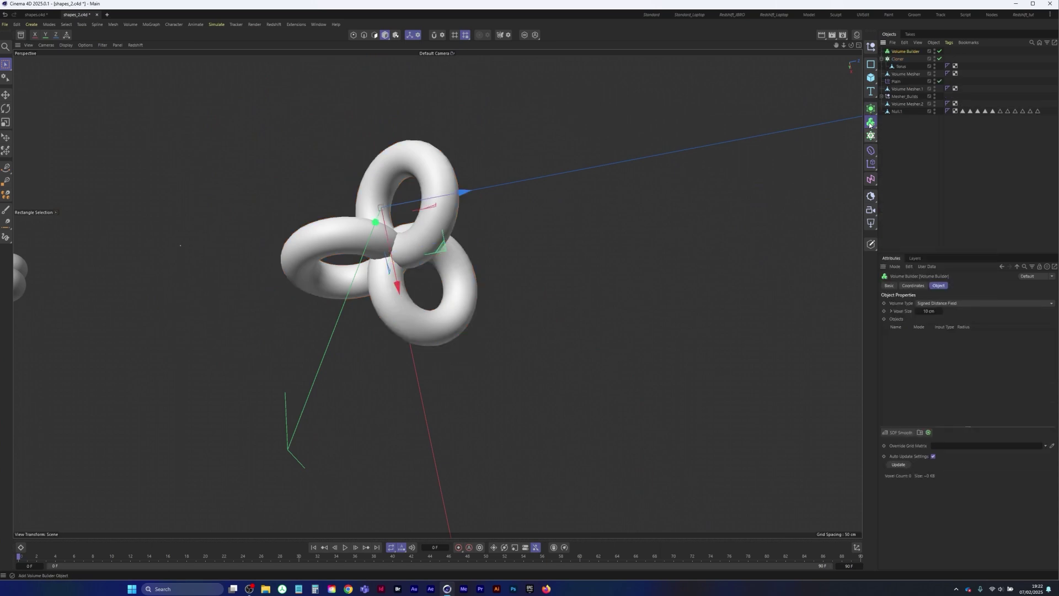
click(905, 148)
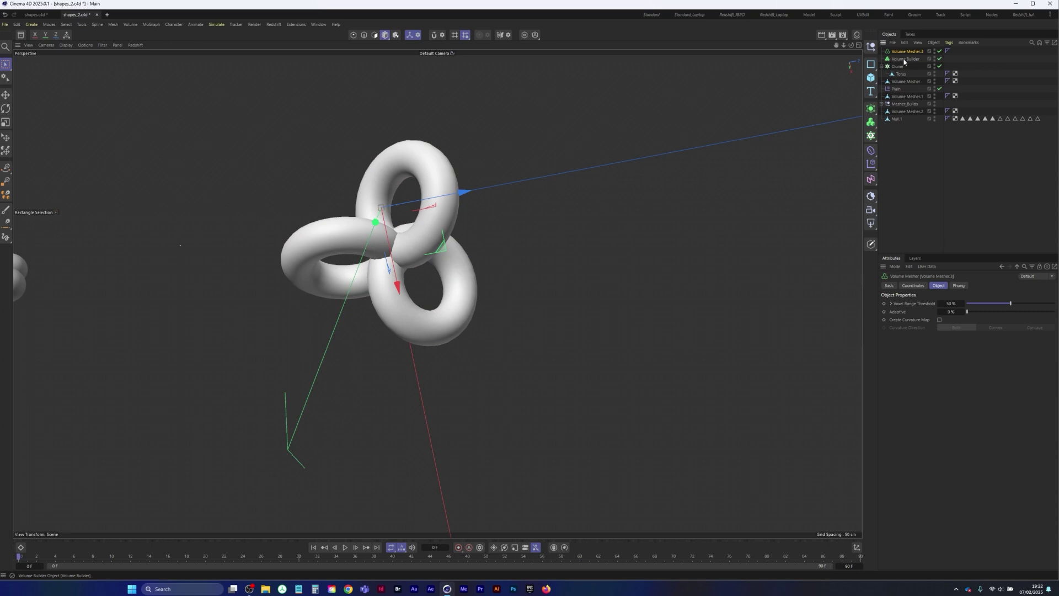
drag(905, 61, 910, 53)
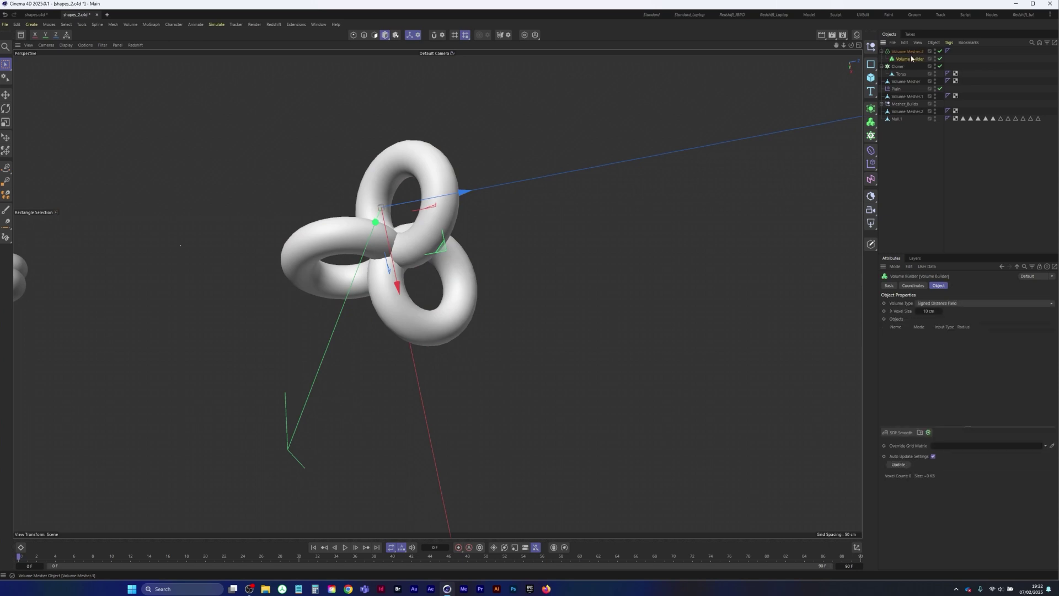
click(898, 67)
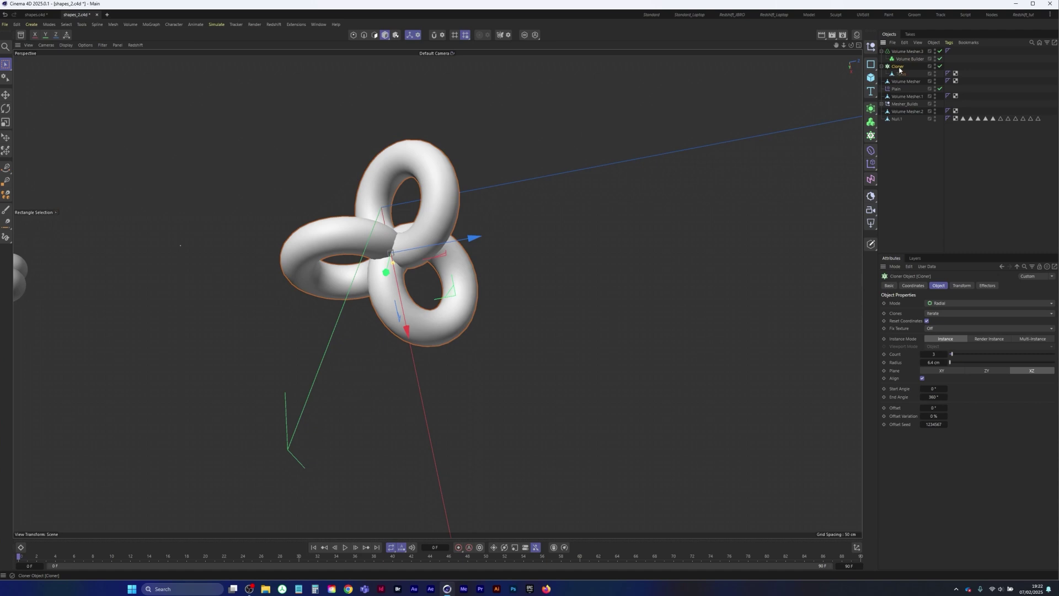
drag(901, 70, 911, 59)
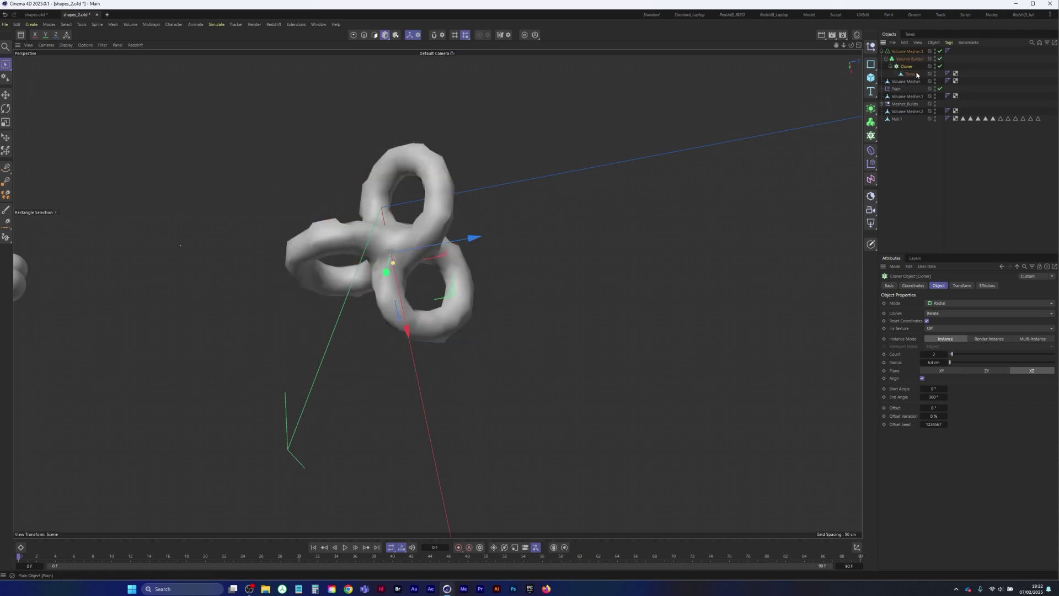
Set the Volume Builder's voxel size to 0.3 cm.
click(911, 59)
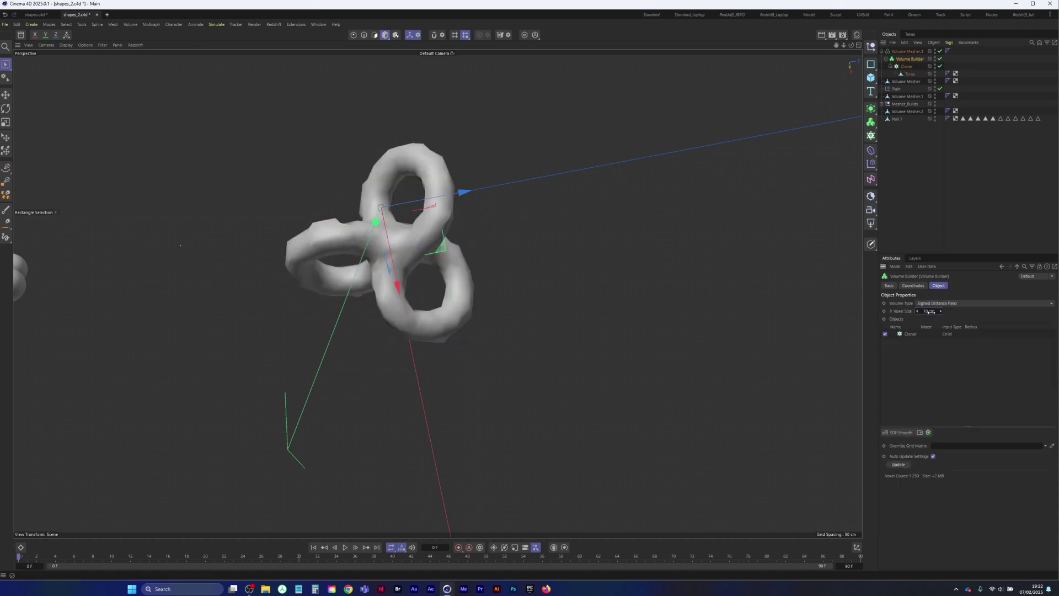
text(.3)
key(Return)
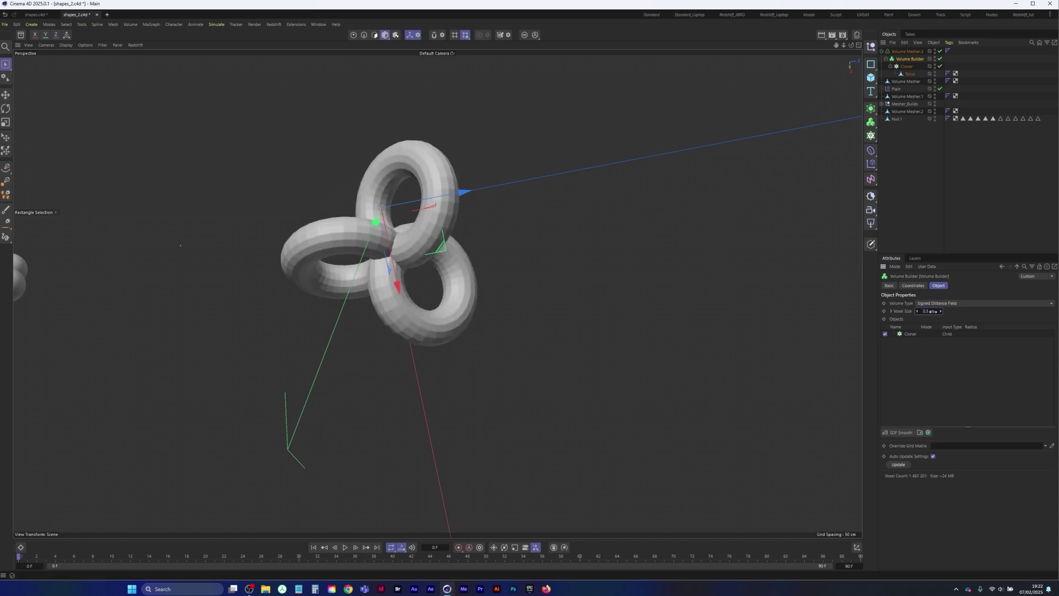
Add an SDF Smooth filter to the Volume Builder and set its voxel size to 0.5 cm.
click(899, 432)
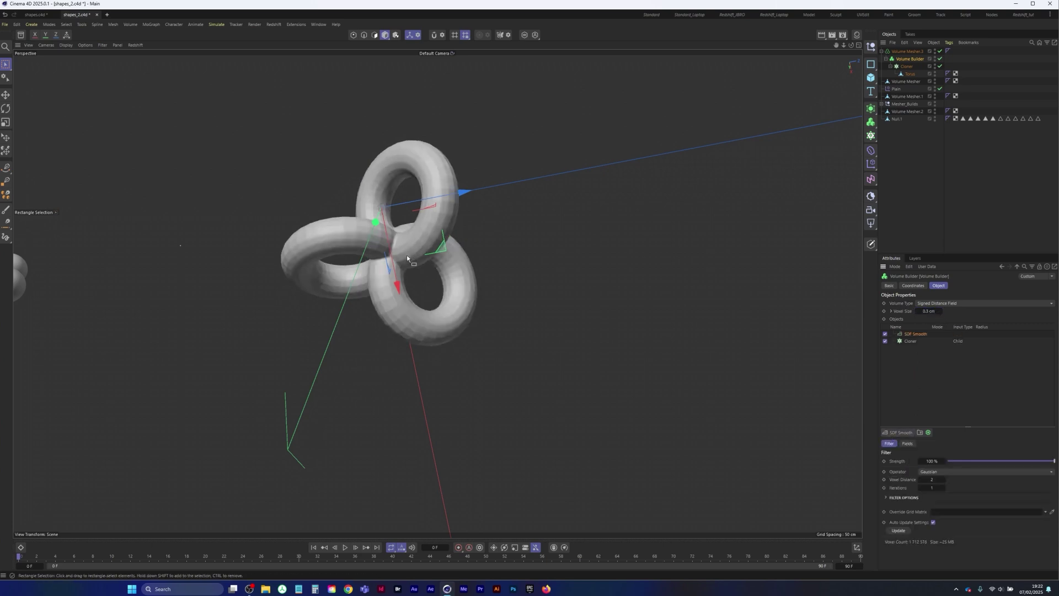
click(936, 312)
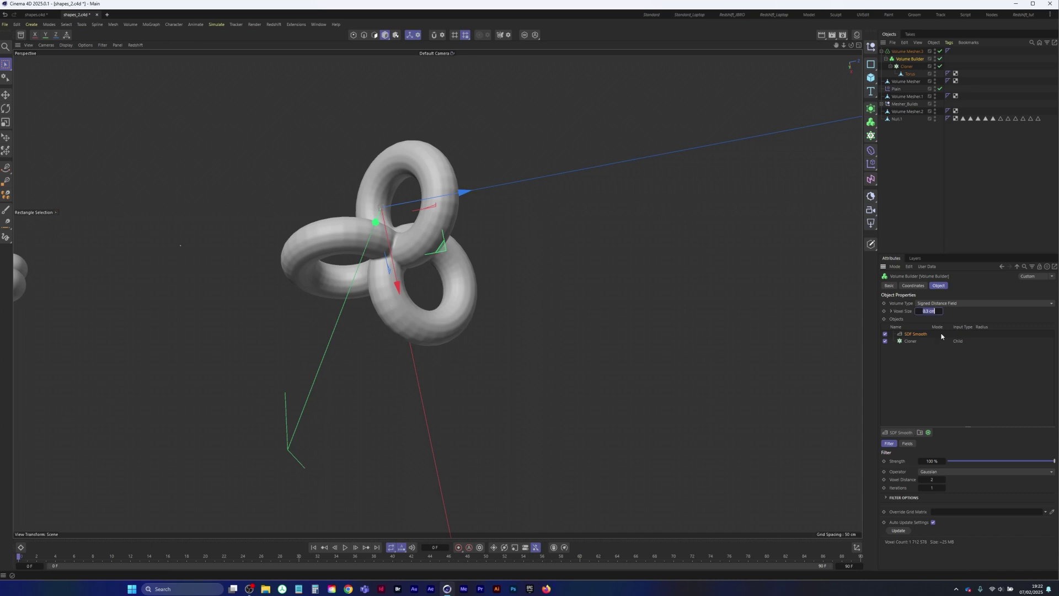
text(.5)
key(Return)
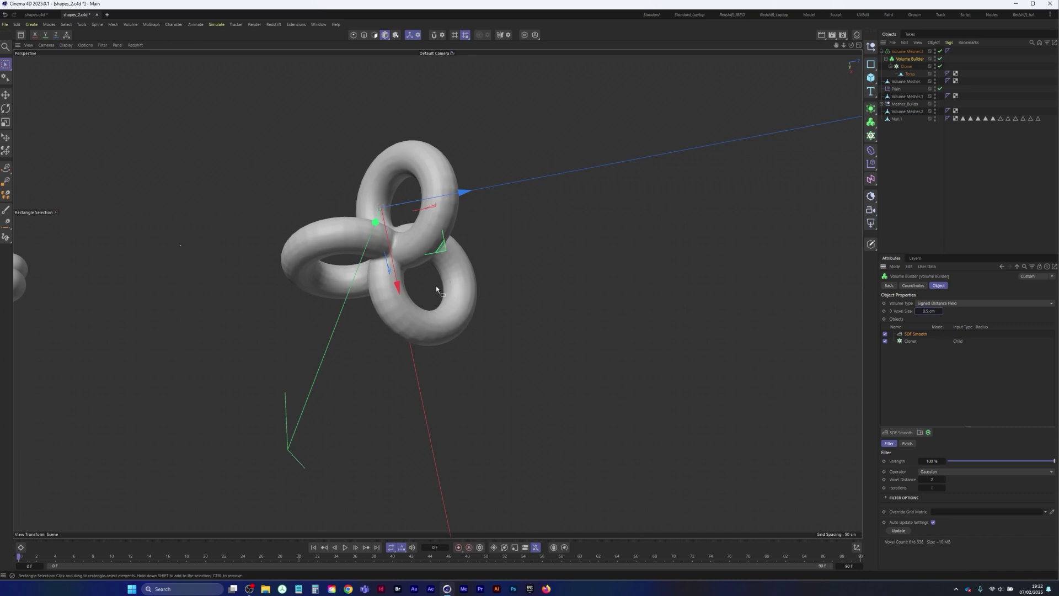
Display the source torus with Gouraud Shading (Lines), disable the Volume Mesher and Volume Builder above it, and subdivide the torus.
click(910, 73)
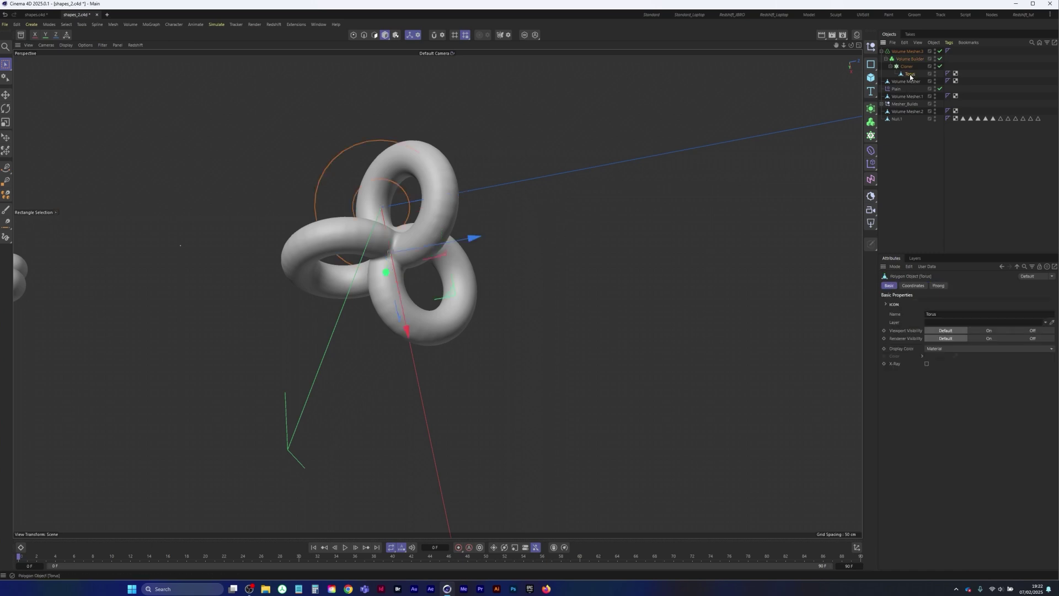
key(n)
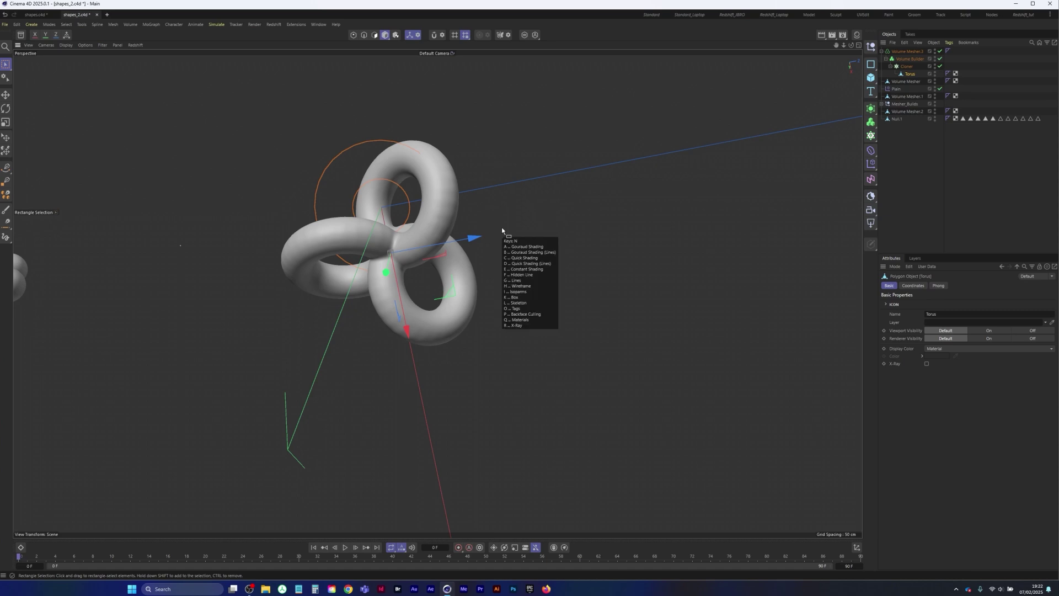
key(b)
click(940, 58)
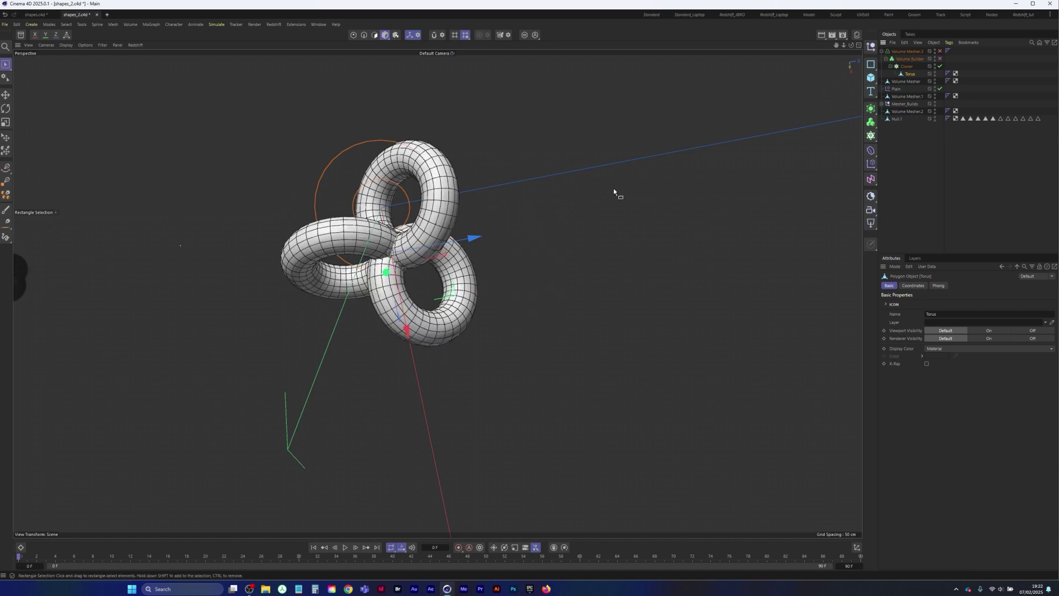
scroll(389, 251, up, 4)
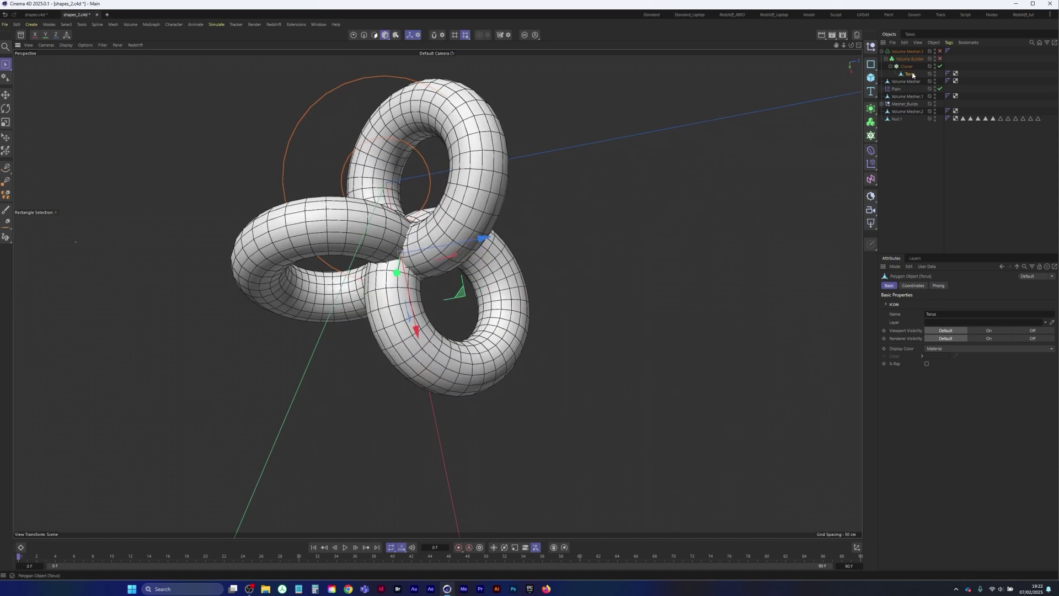
key(u)
key(s)
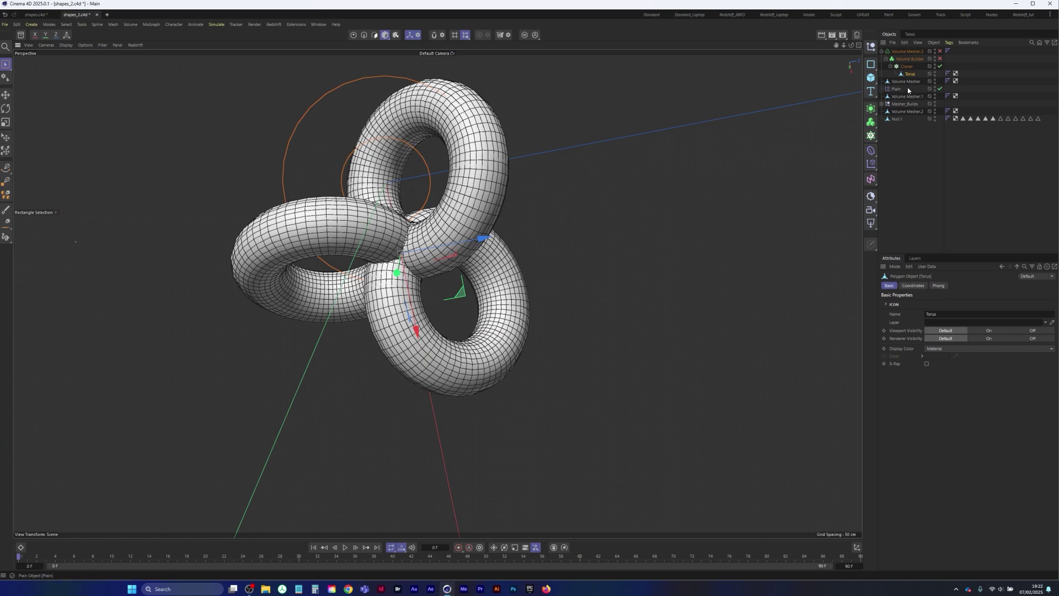
Re-enable the Volume Mesher and Volume Builder and inspect the smoothed knot in plain Gouraud shading.
click(940, 58)
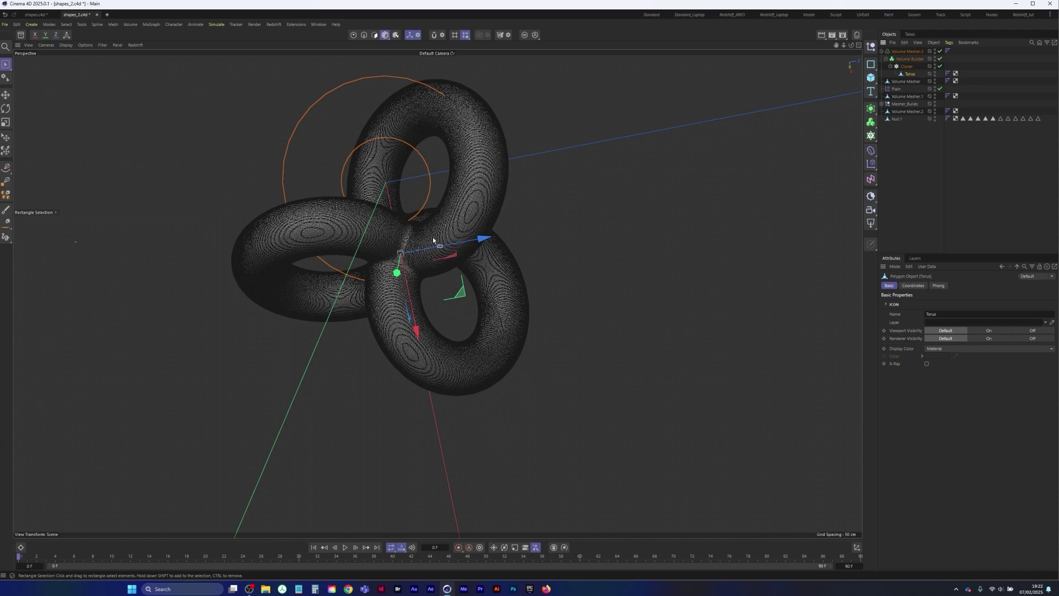
scroll(429, 236, down, 4)
alt+middle_drag(429, 235, 419, 274)
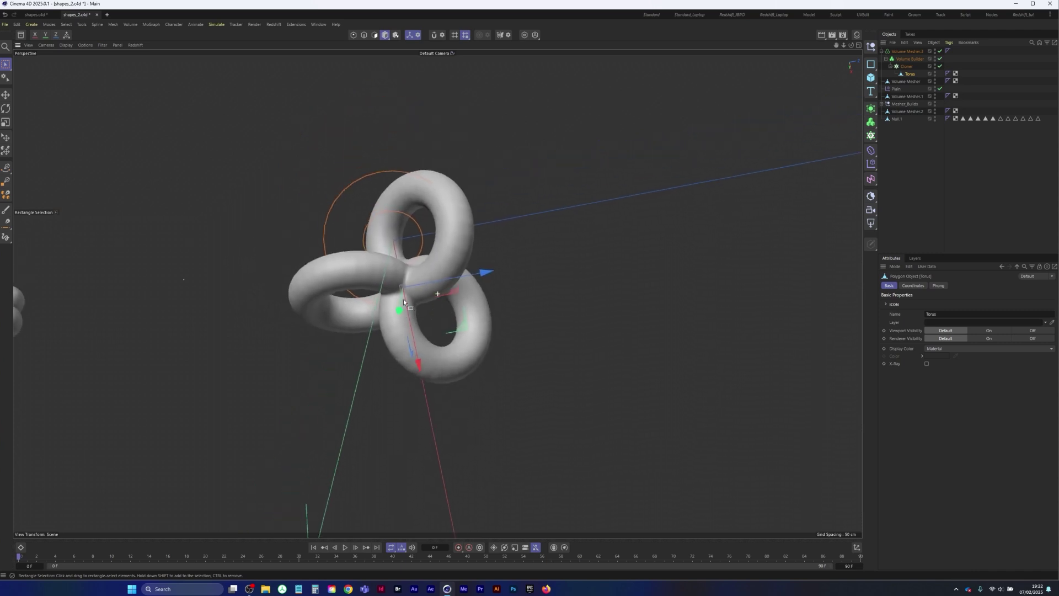
mouse_move(419, 275)
alt+mouse_down()
mouse_move(405, 274)
mouse_move(428, 269)
alt+mouse_up()
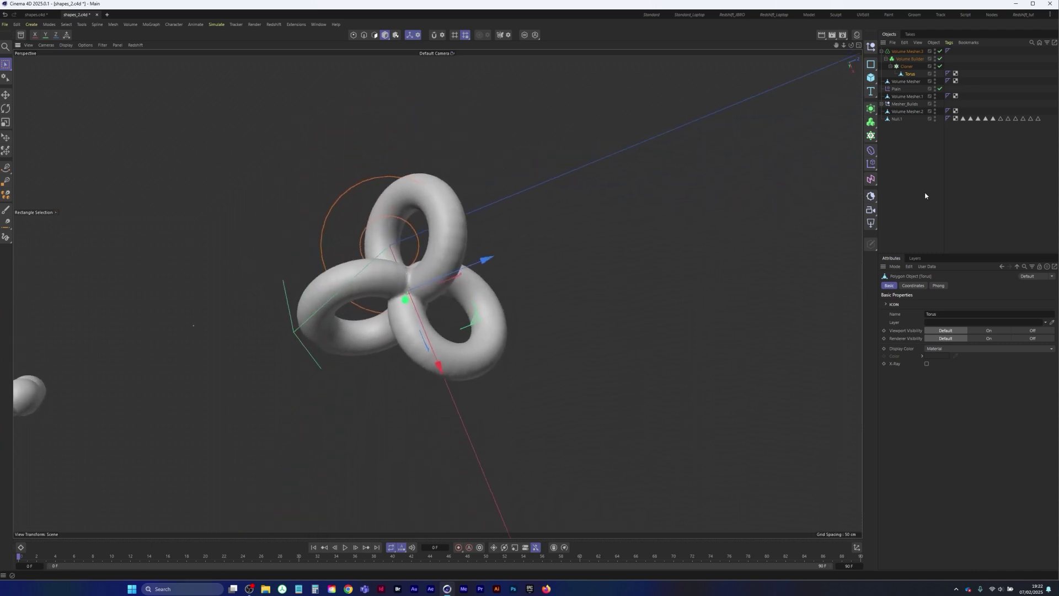
Try Volume Builder voxel sizes of 0.4 and 0.6 cm, and settle on 0.7 cm.
click(910, 63)
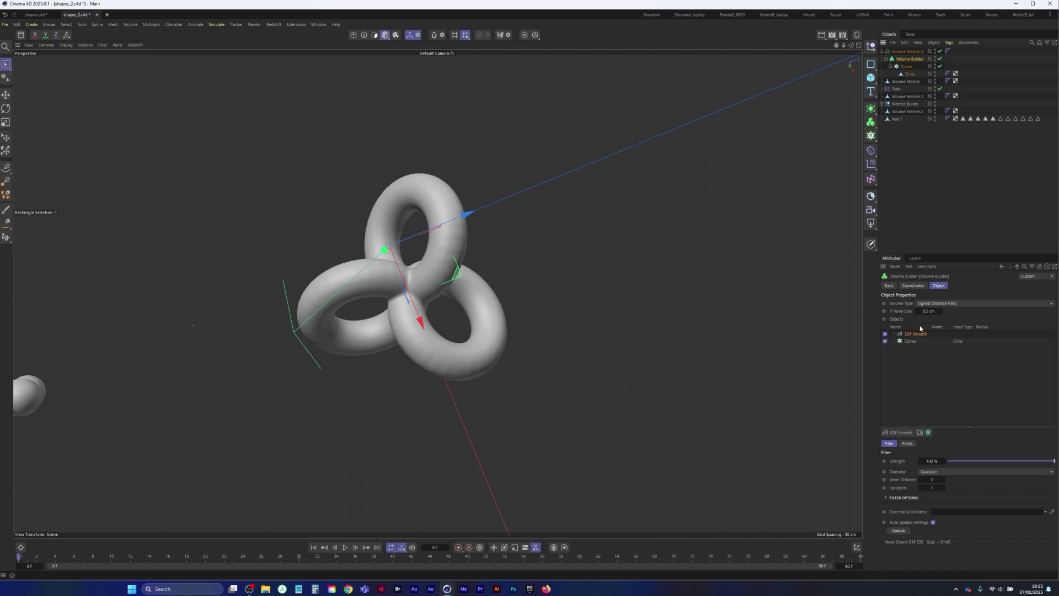
text(0.4)
key(Return)
text(0.6)
key(Return)
text(0.7)
key(Return)
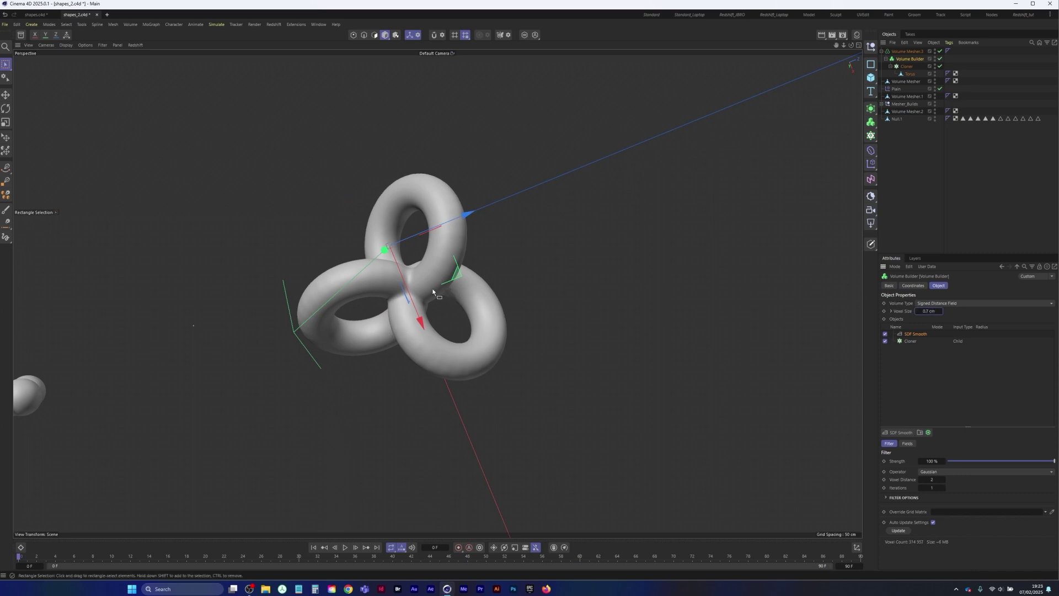
alt+drag(424, 285, 429, 253)
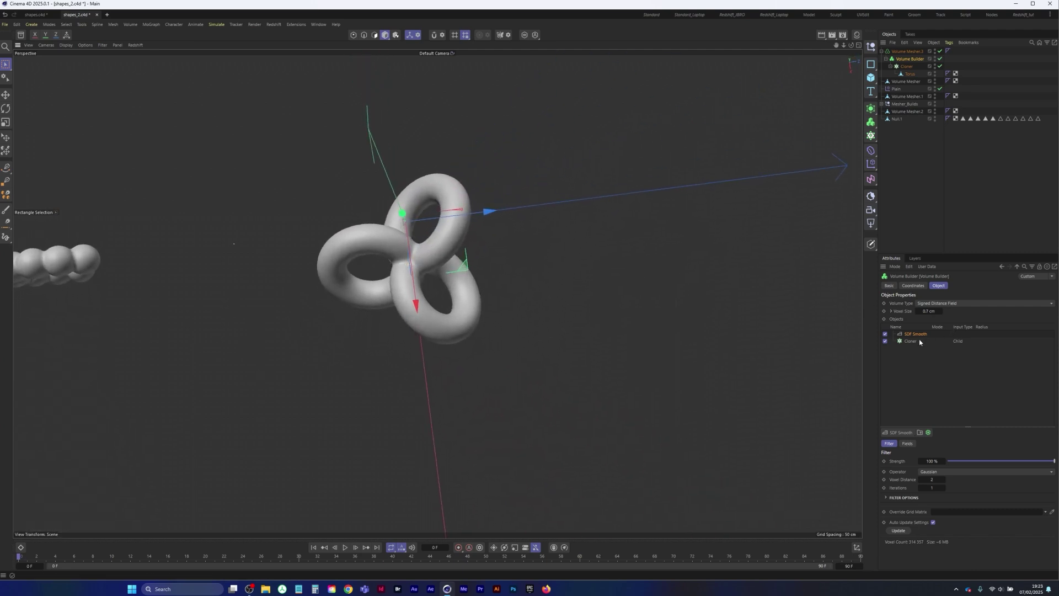
click(949, 473)
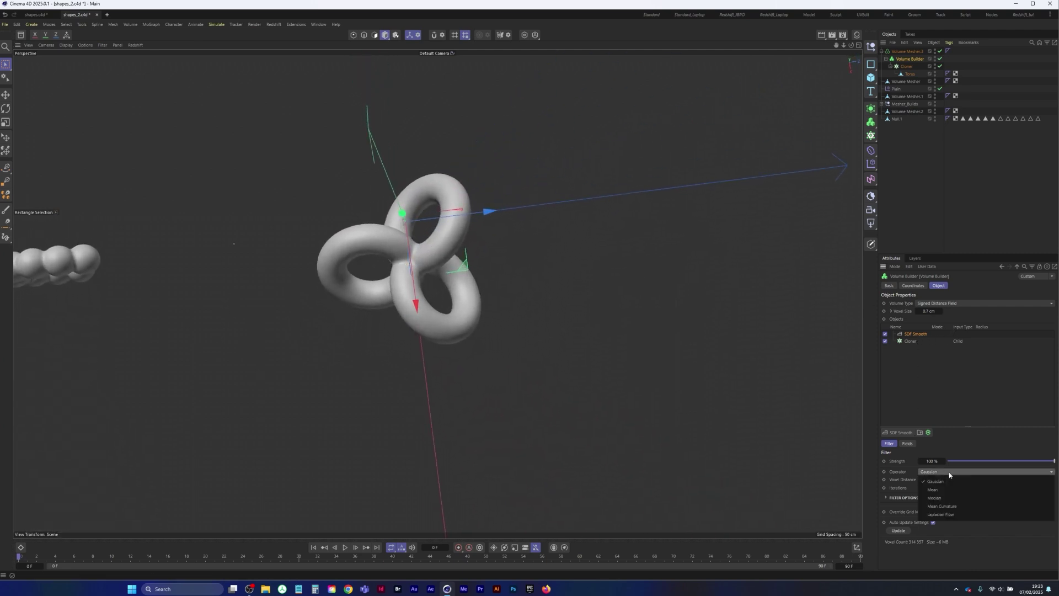
click(948, 474)
click(955, 473)
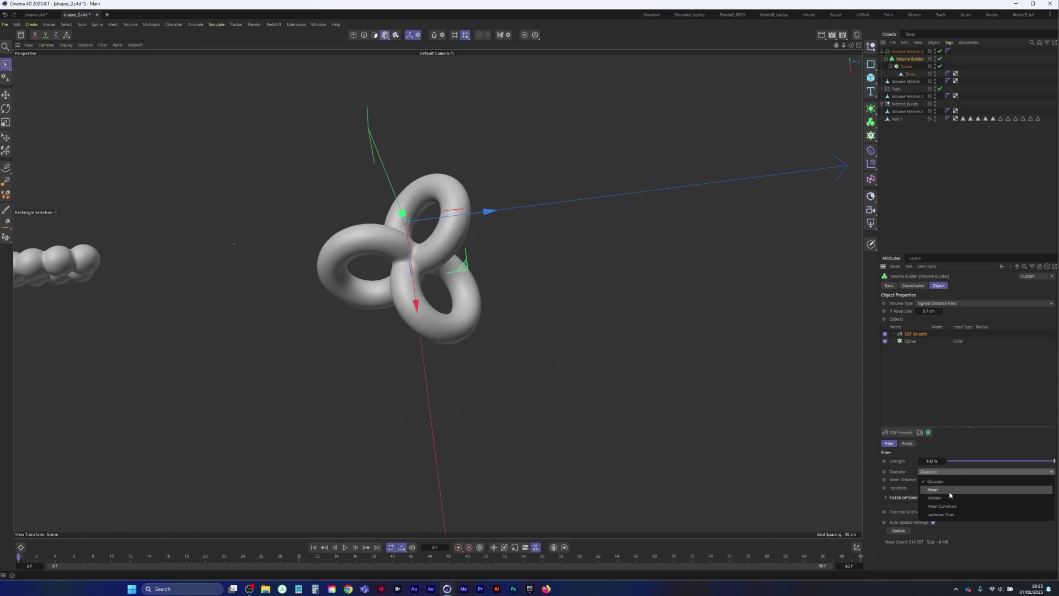
click(949, 490)
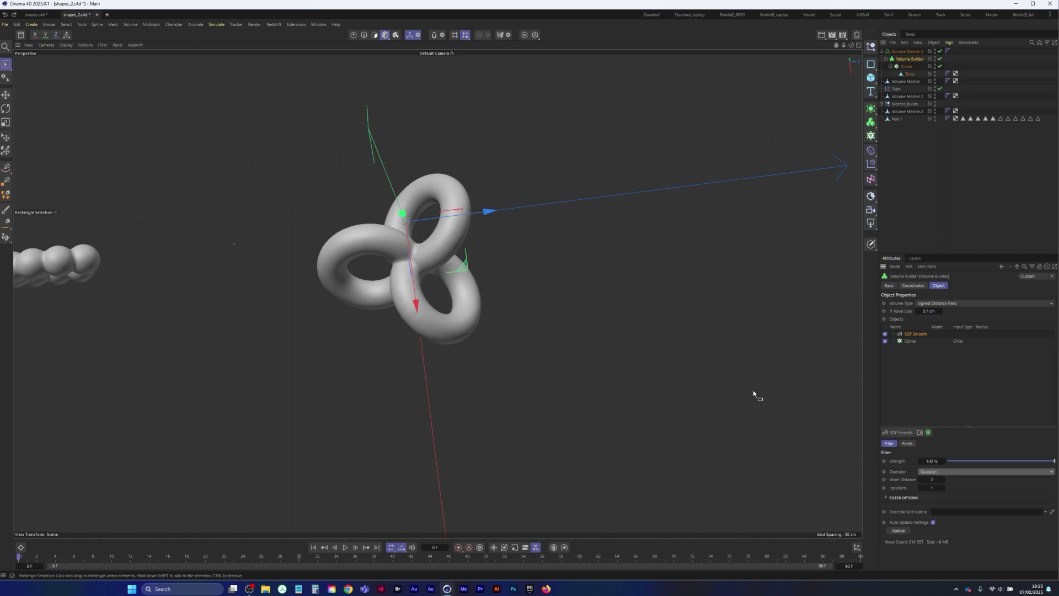
Duplicate the knot's Volume Mesher hierarchy and store the disabled original in the Mesher_Builds group at the end of the object list.
ctrl+drag(908, 51, 904, 138)
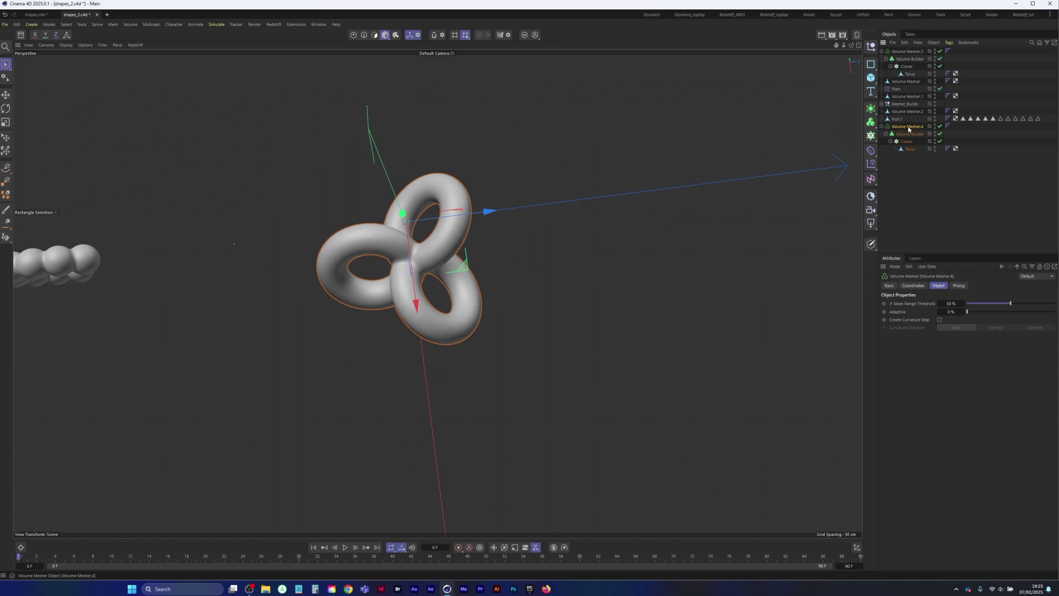
click(940, 51)
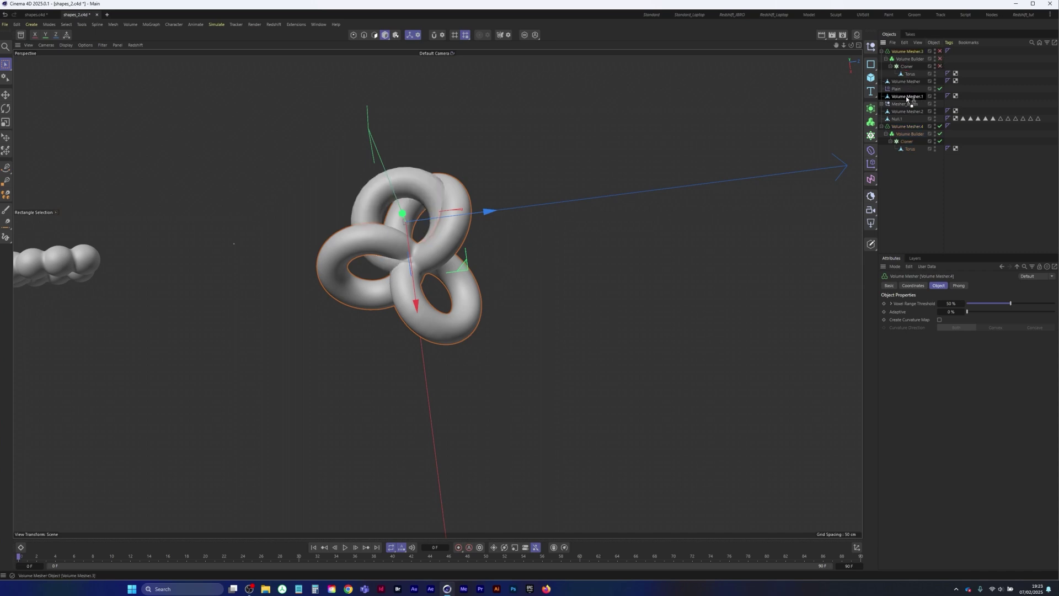
mouse_move(909, 96)
mouse_down()
mouse_move(910, 122)
mouse_move(908, 86)
mouse_move(915, 116)
mouse_move(909, 106)
mouse_up()
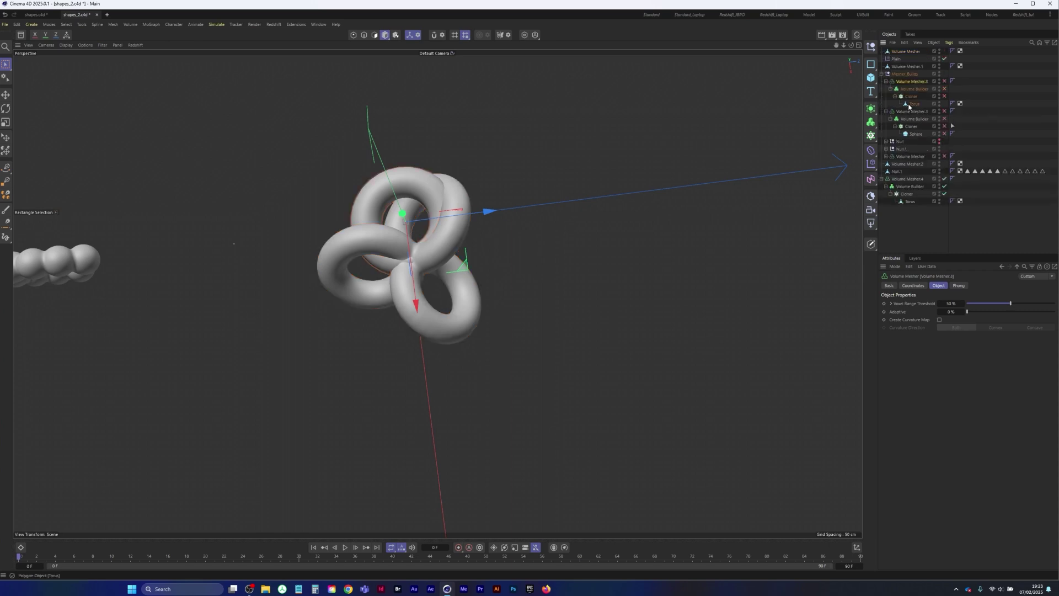
click(882, 74)
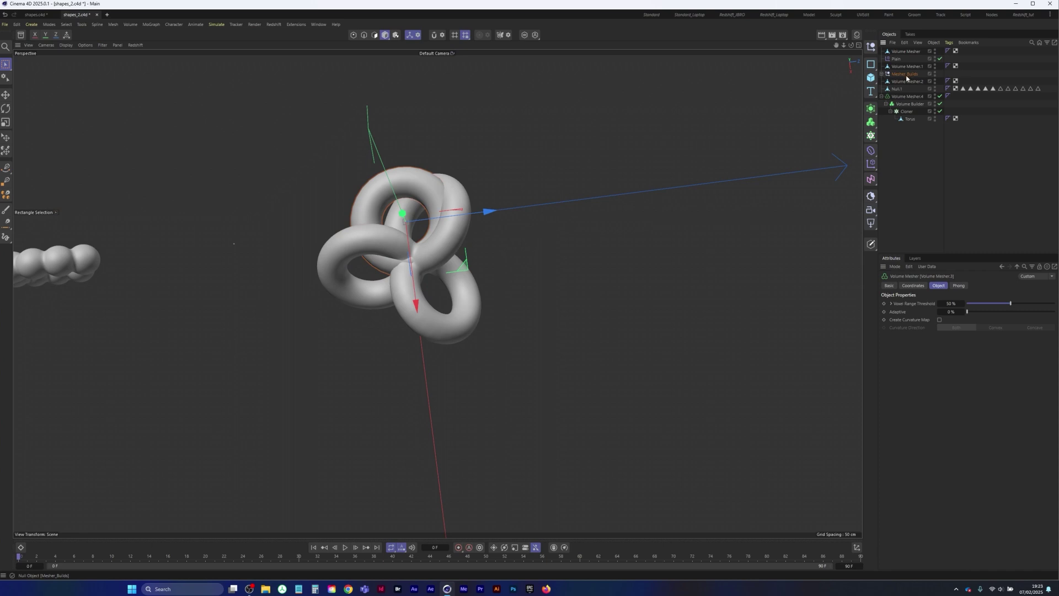
drag(906, 79, 905, 163)
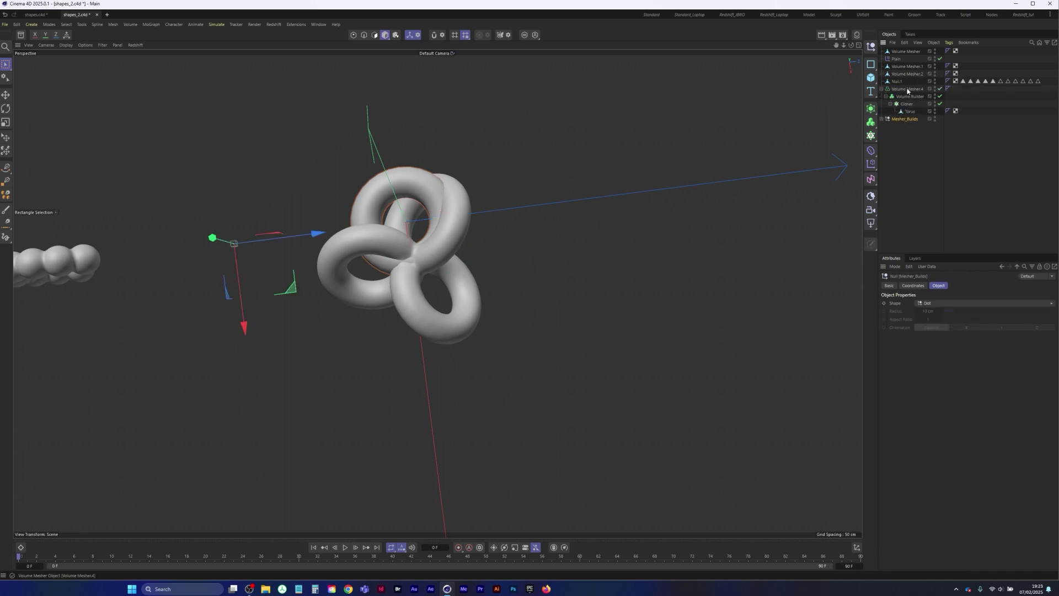
Merge the duplicated Volume Mesher hierarchy into a single polygon object with Connect Objects + Delete.
shift+click(906, 92)
right_click(906, 91)
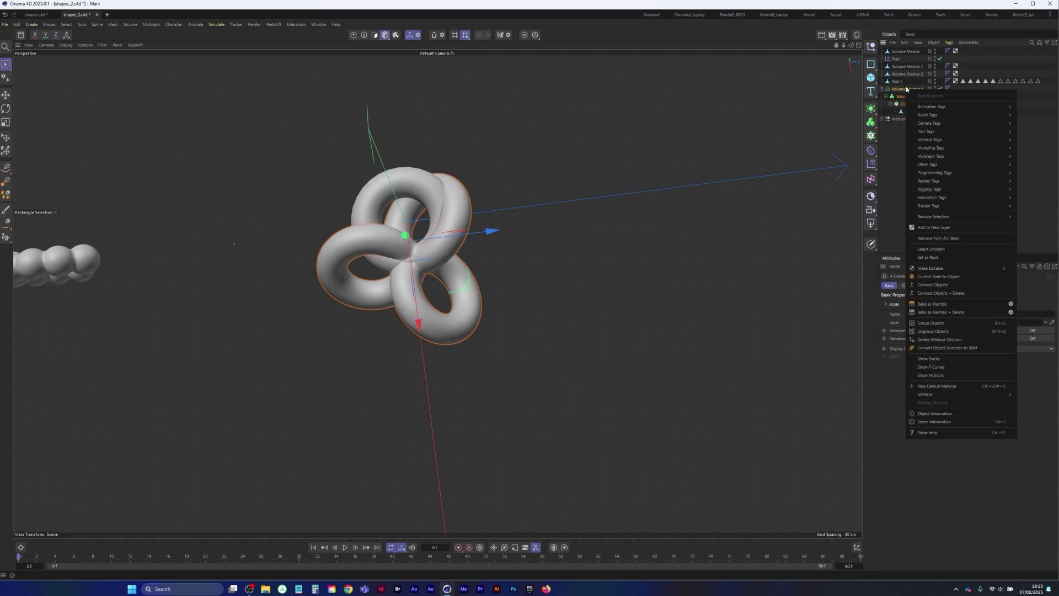
click(898, 92)
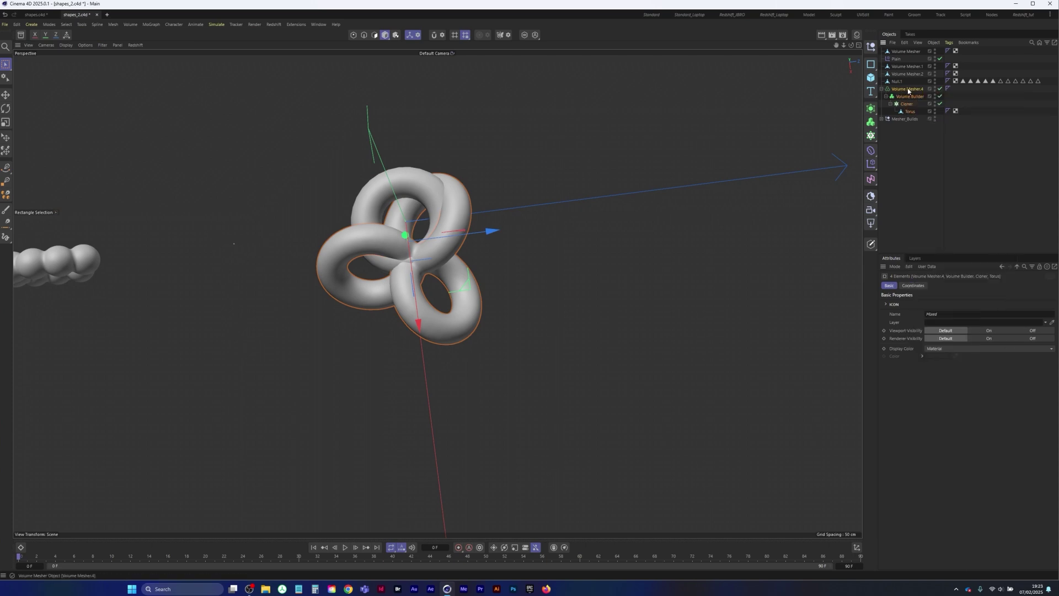
right_click(909, 91)
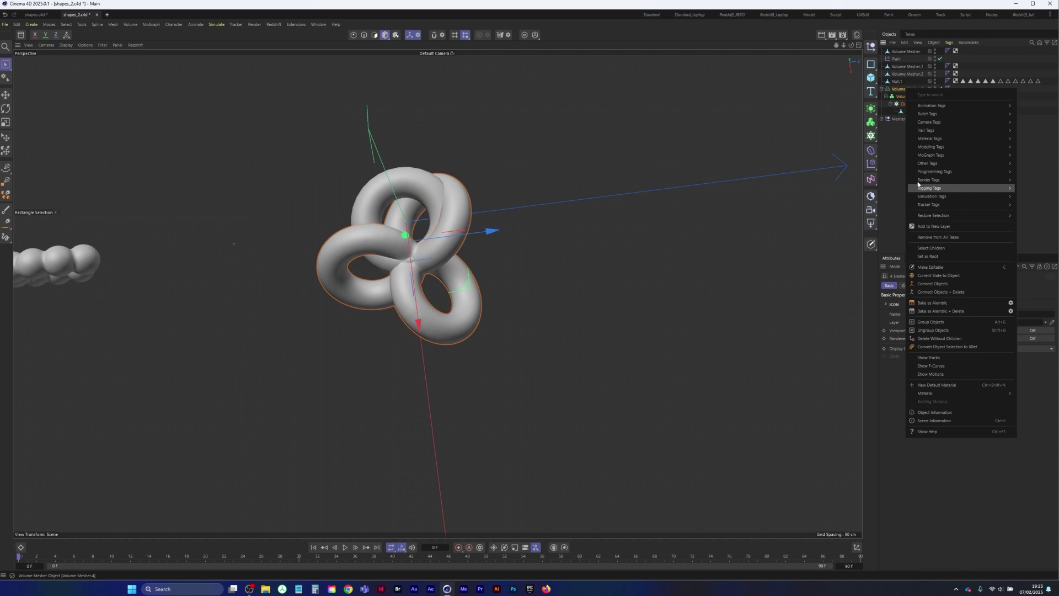
click(936, 293)
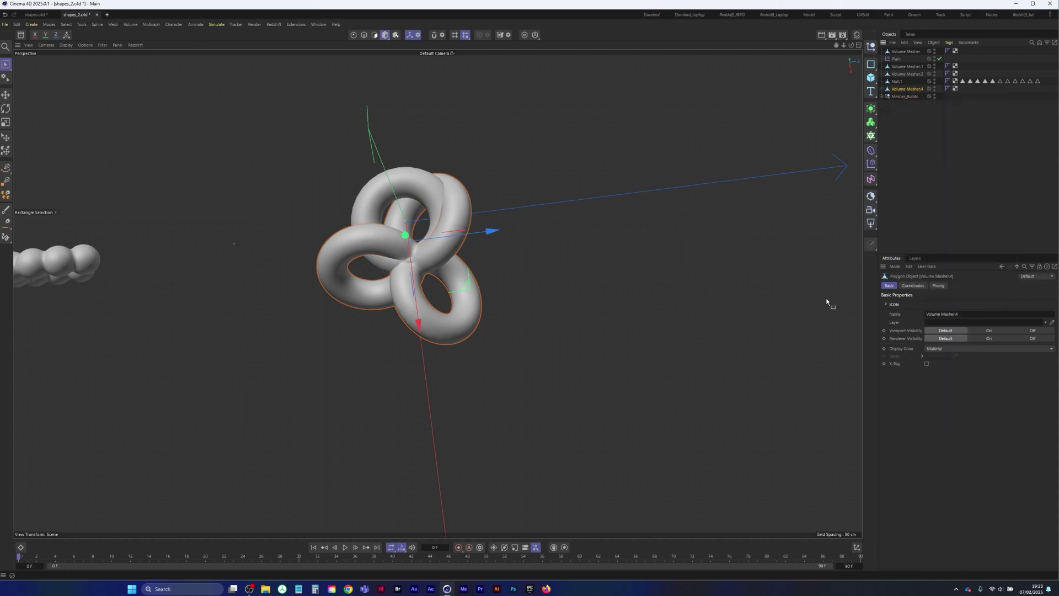
Move the merged knot aside along its Z axis and hide the leftover source torus inside the Mesher_Builds group.
click(883, 97)
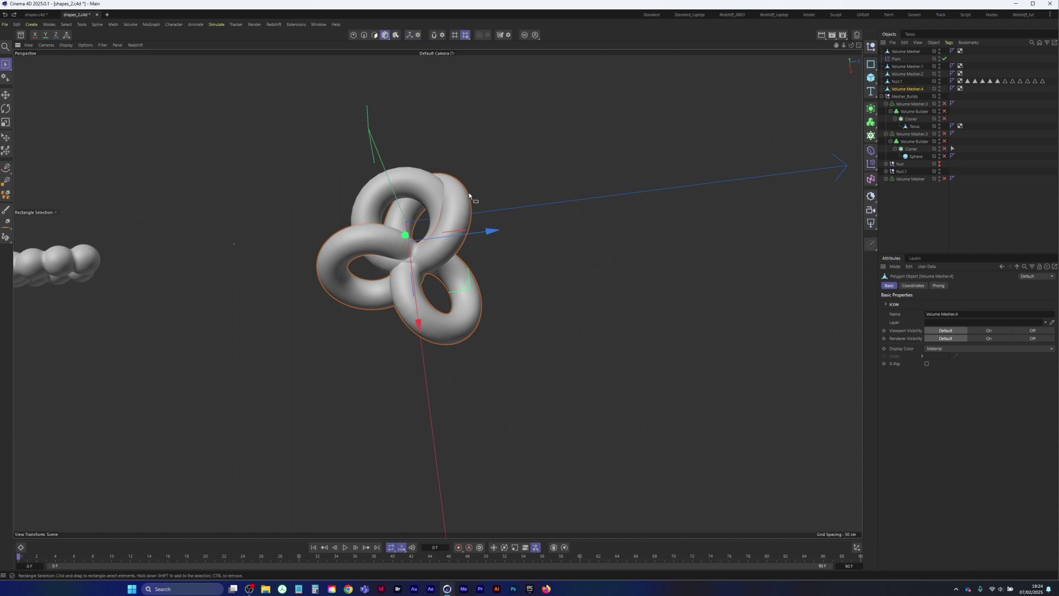
drag(485, 232, 698, 201)
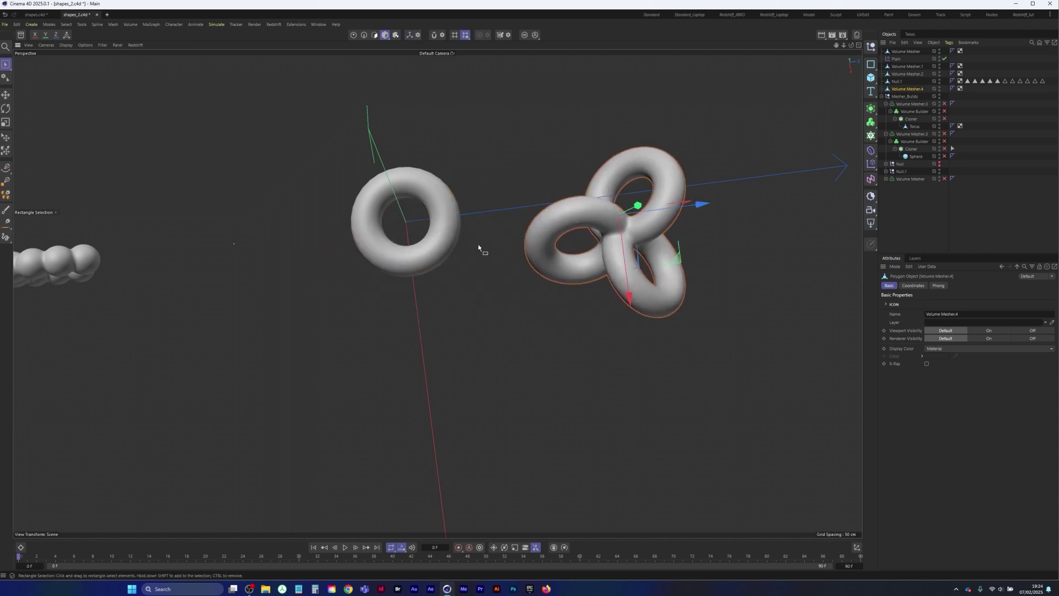
click(454, 230)
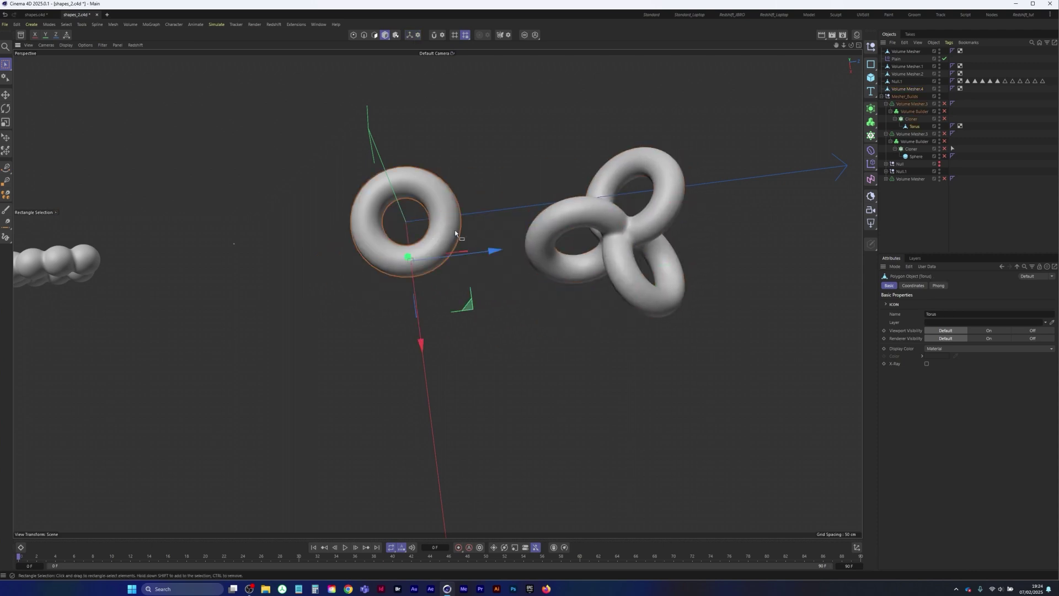
ctrl+double_click(940, 127)
click(883, 96)
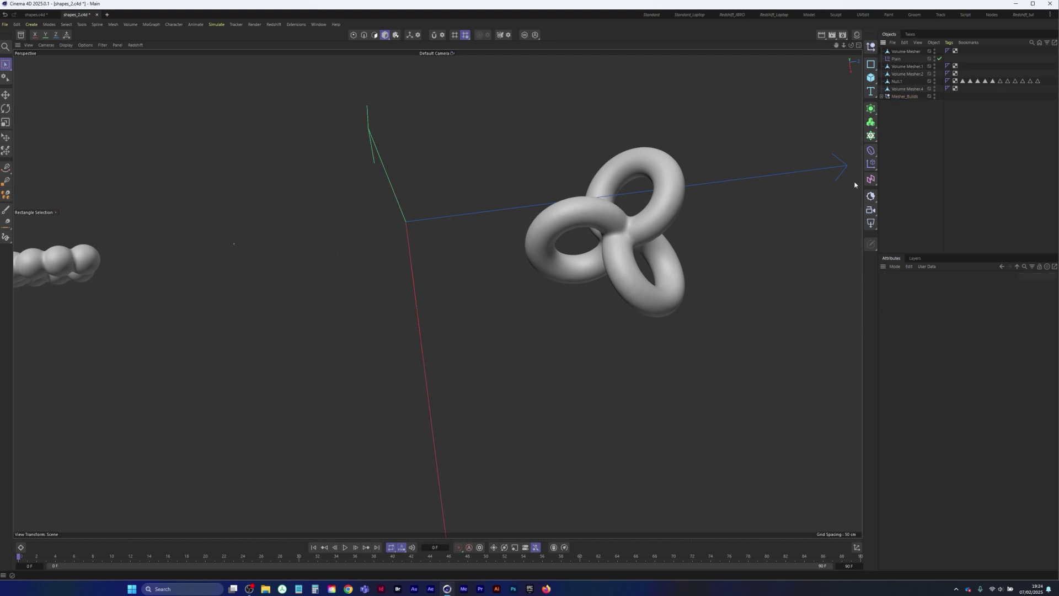
Move the merged knot along its Z axis into the row of shapes, beside the beaded C shape.
click(629, 296)
scroll(563, 256, down, 3)
alt+middle_drag(709, 230, 441, 265)
scroll(427, 272, up, 3)
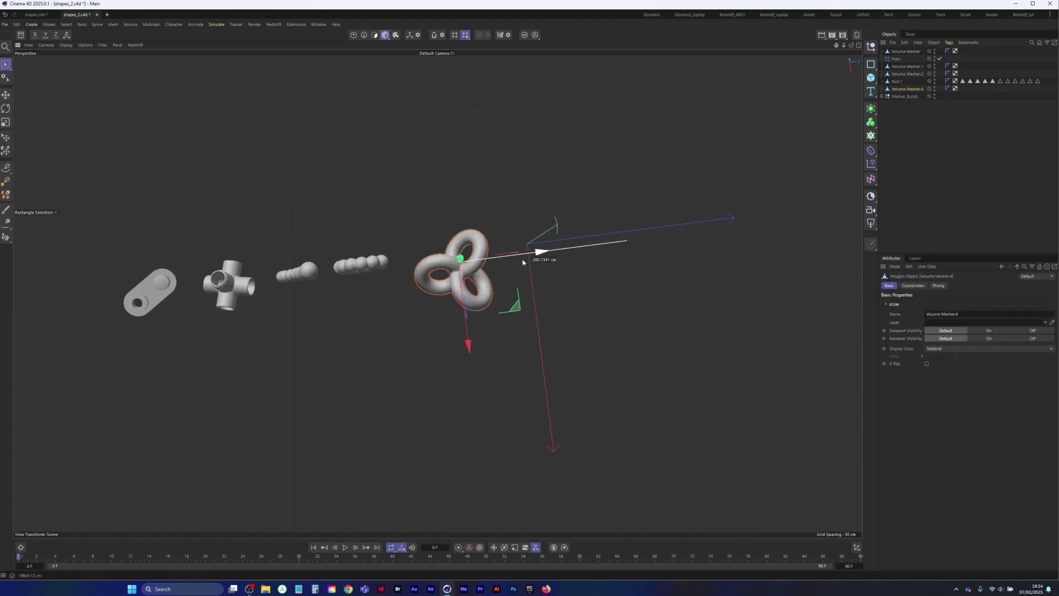
alt+drag(386, 241, 388, 273)
Rotate the knot so its three loops face the view and scale it down to about the beaded C shape's size.
key(r)
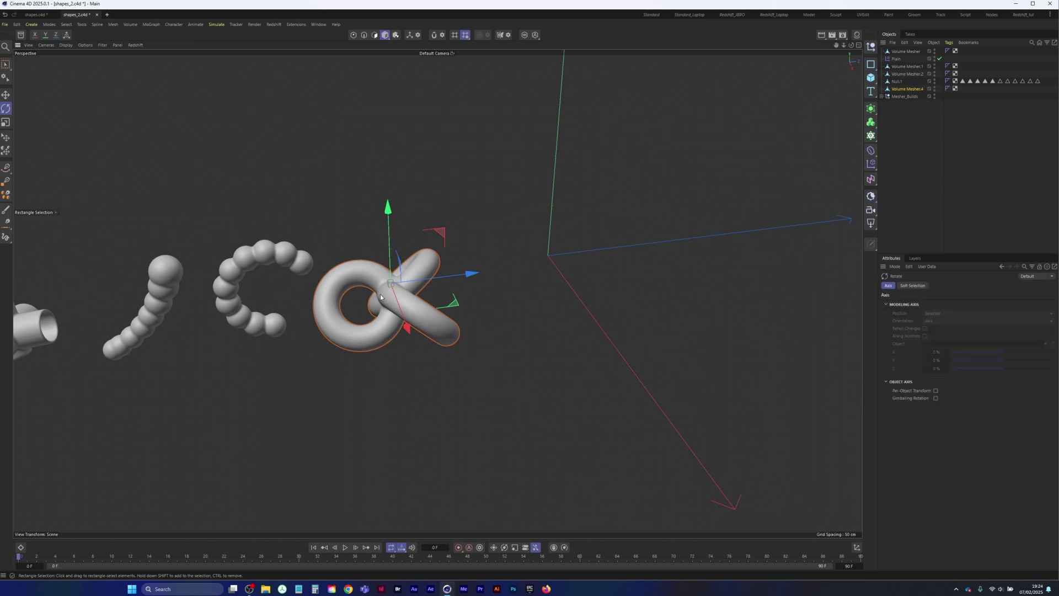
mouse_move(389, 320)
mouse_down()
mouse_move(416, 355)
mouse_move(402, 335)
mouse_move(384, 332)
mouse_up()
key(t)
drag(479, 242, 482, 292)
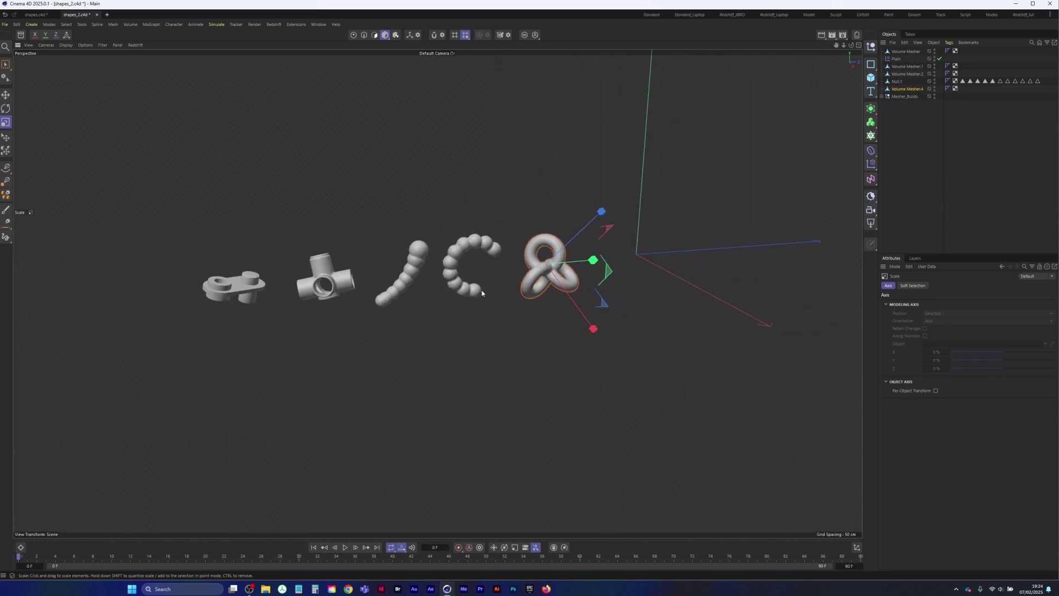
Save the shapes_2.c4d scene.
click(5, 24)
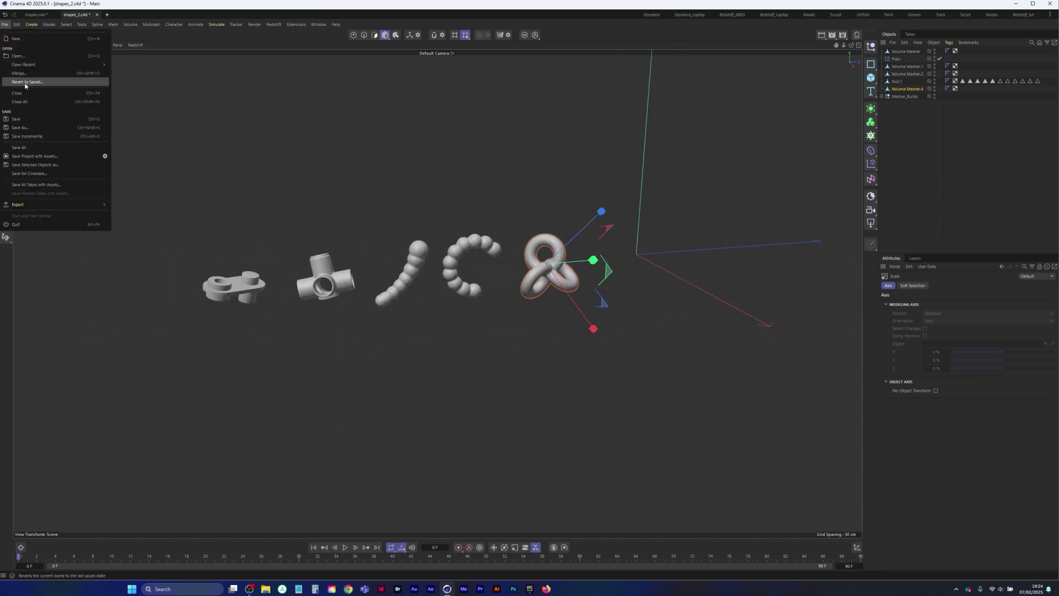
click(25, 119)
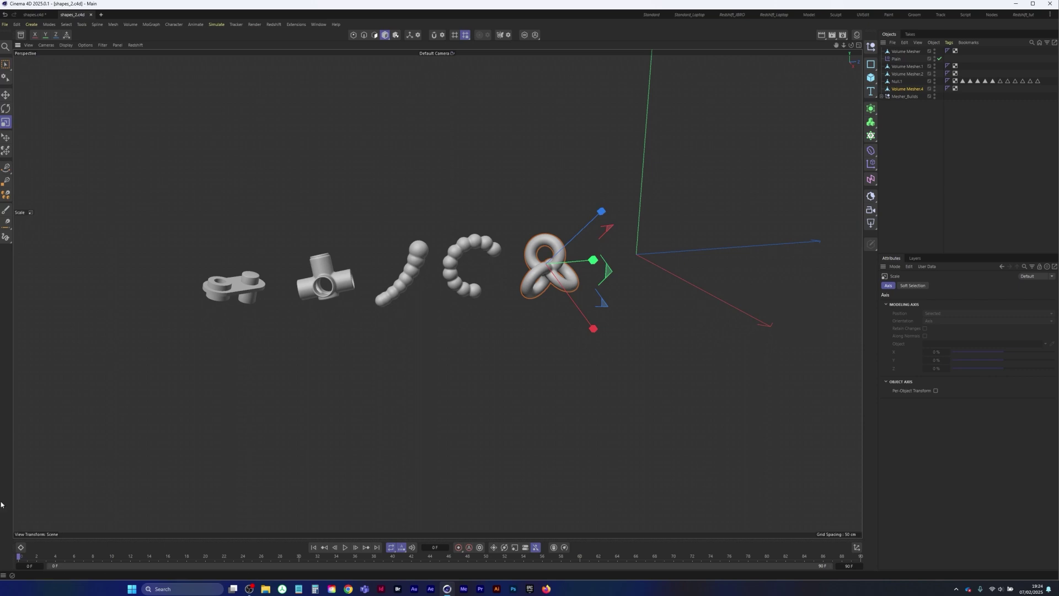
click(326, 371)
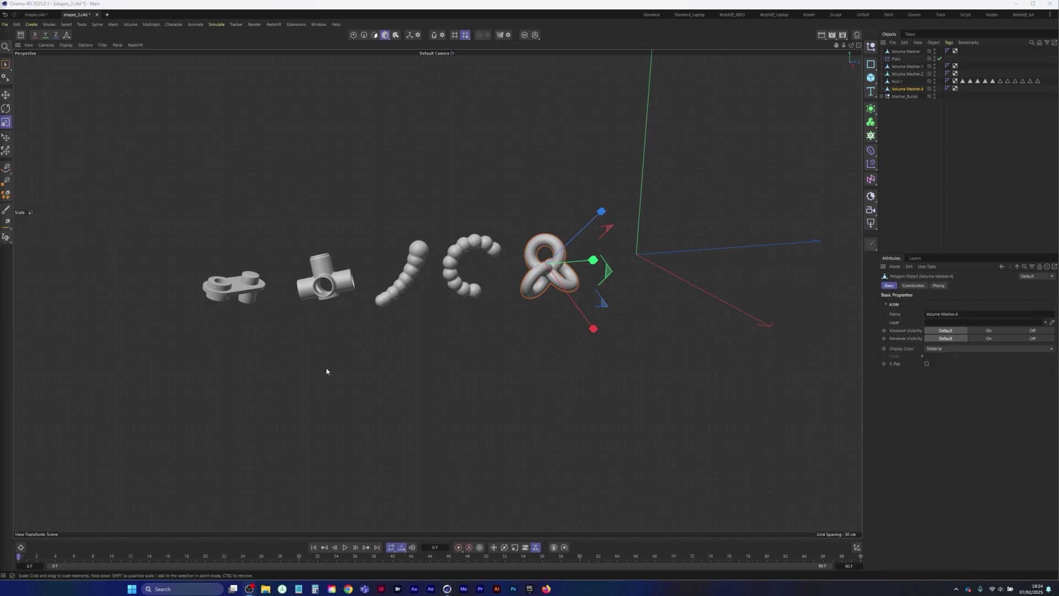
Switch to the shapes.c4d scene and view its full collection of finished shapes.
click(34, 16)
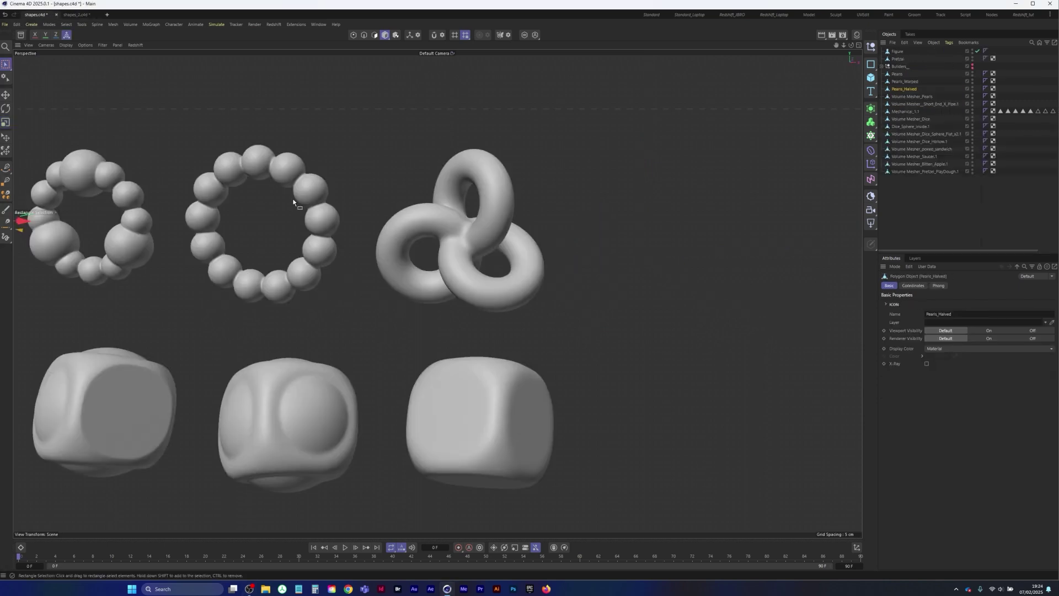
scroll(298, 283, down, 5)
alt+middle_drag(298, 285, 563, 261)
scroll(298, 285, up, 10)
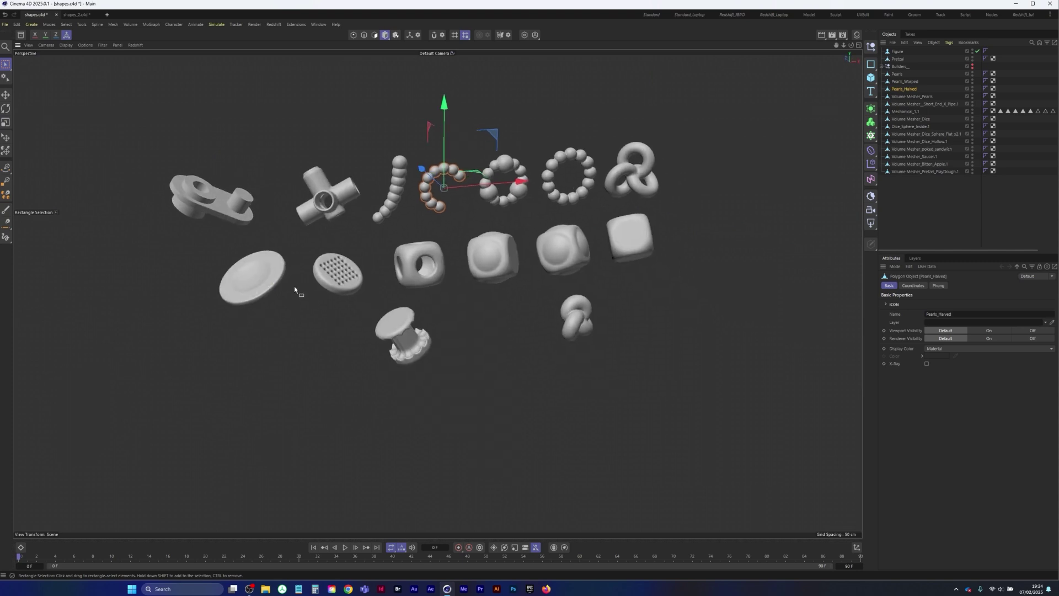
Examine the finished saucer's dished profile in the shapes.c4d scene, and return to the shapes_2.c4d scene.
alt+drag(306, 309, 297, 288)
scroll(297, 288, up, 3)
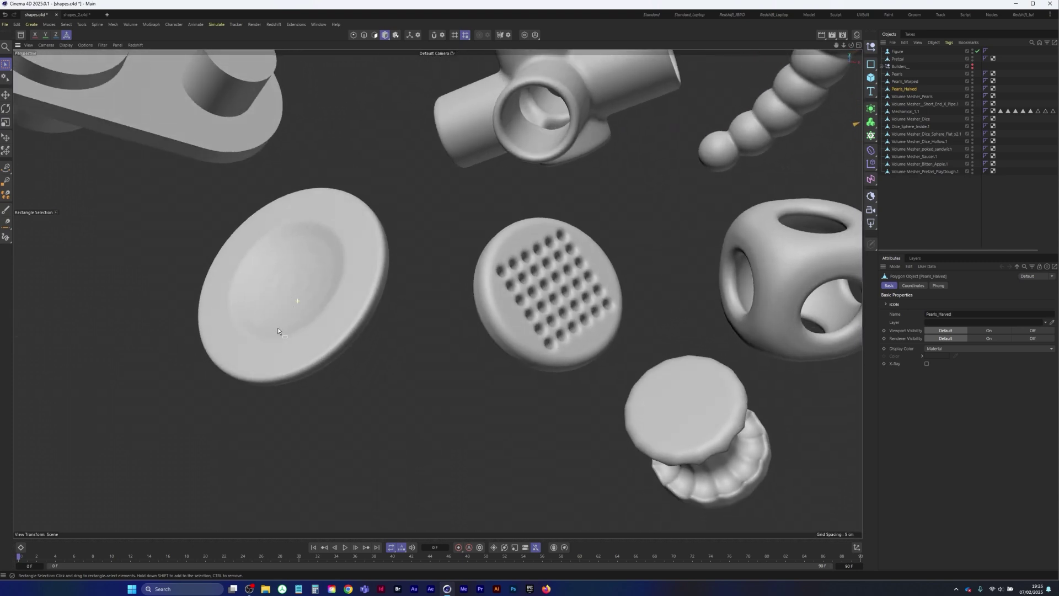
alt+drag(277, 328, 259, 302)
click(76, 15)
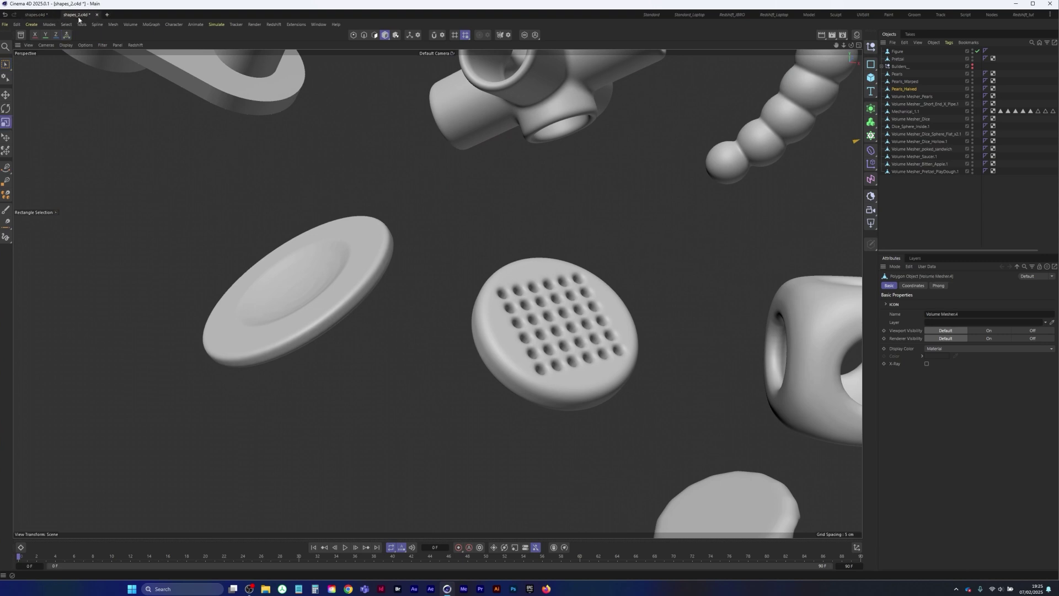
Add a cylinder at the world origin and reduce its height to form a low disc.
click(870, 79)
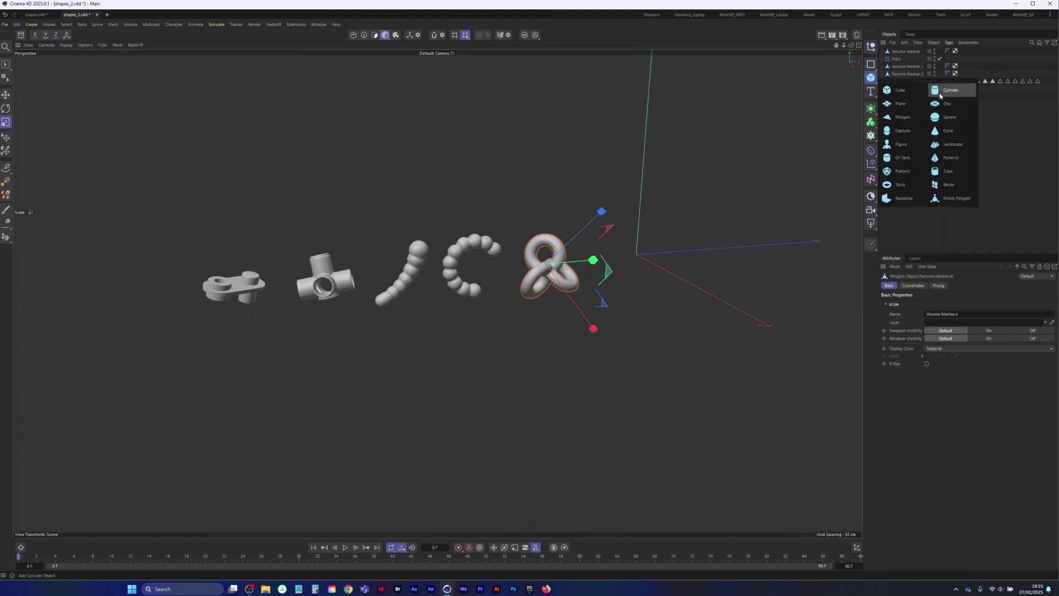
click(940, 91)
drag(650, 197, 640, 241)
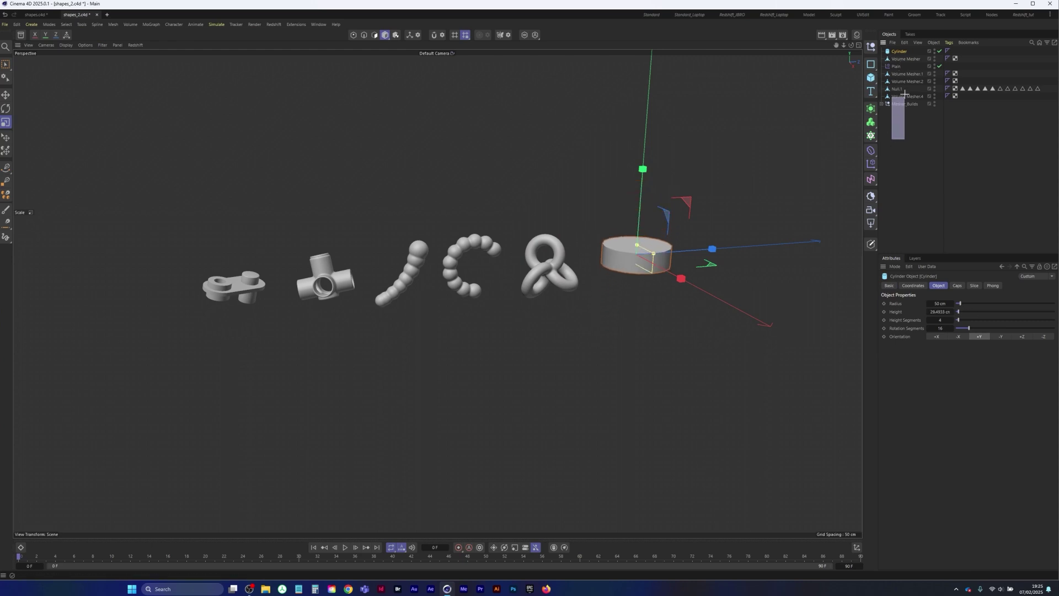
Select the finished row of shapes from Volume Mesher.4 up to Volume Mesher and move it along Z away from the cylinder.
drag(905, 93, 911, 59)
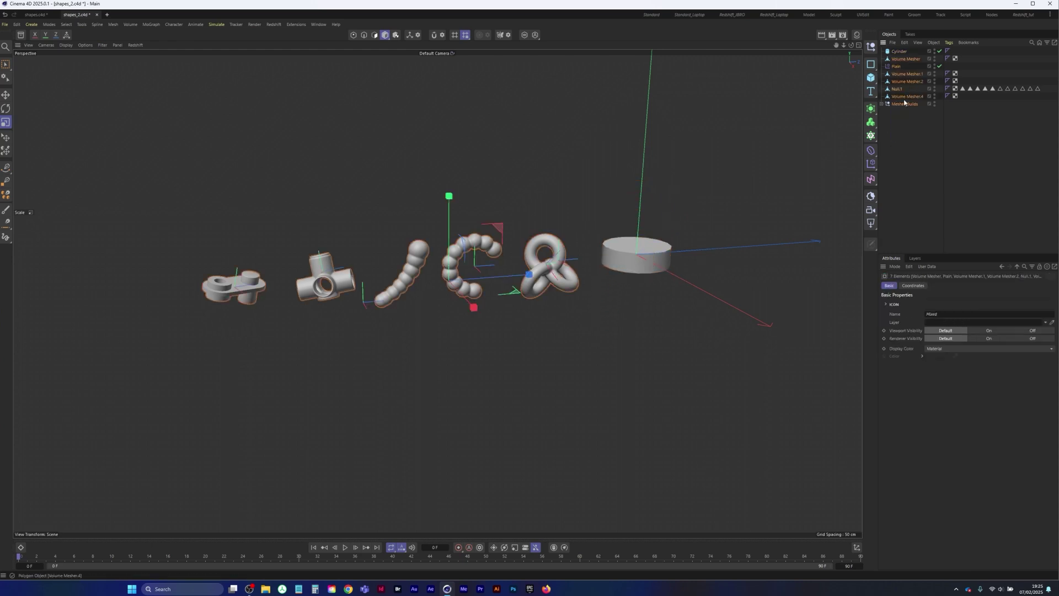
click(902, 97)
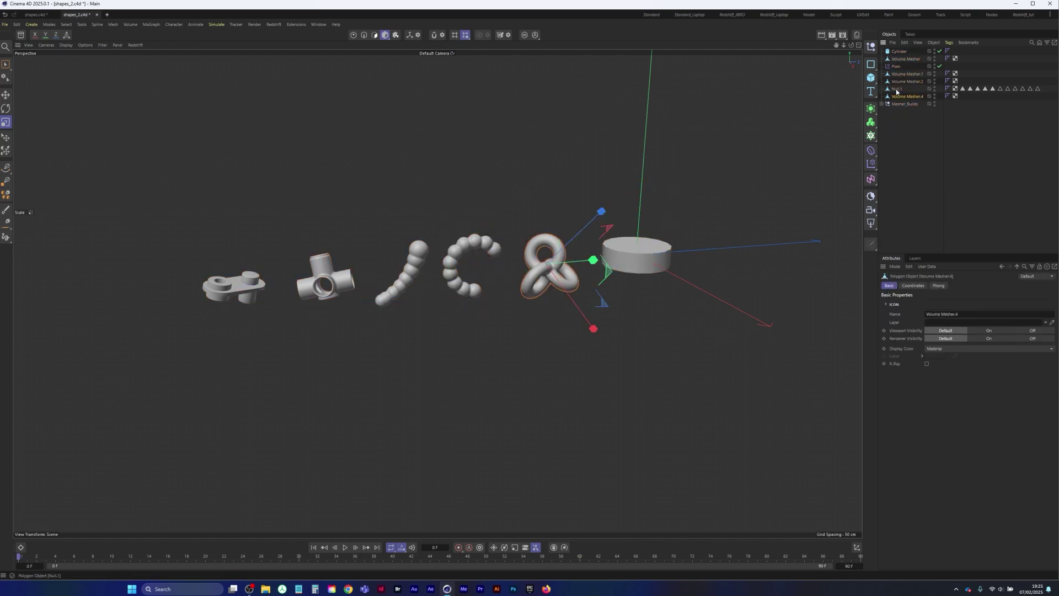
shift+click(900, 59)
key(e)
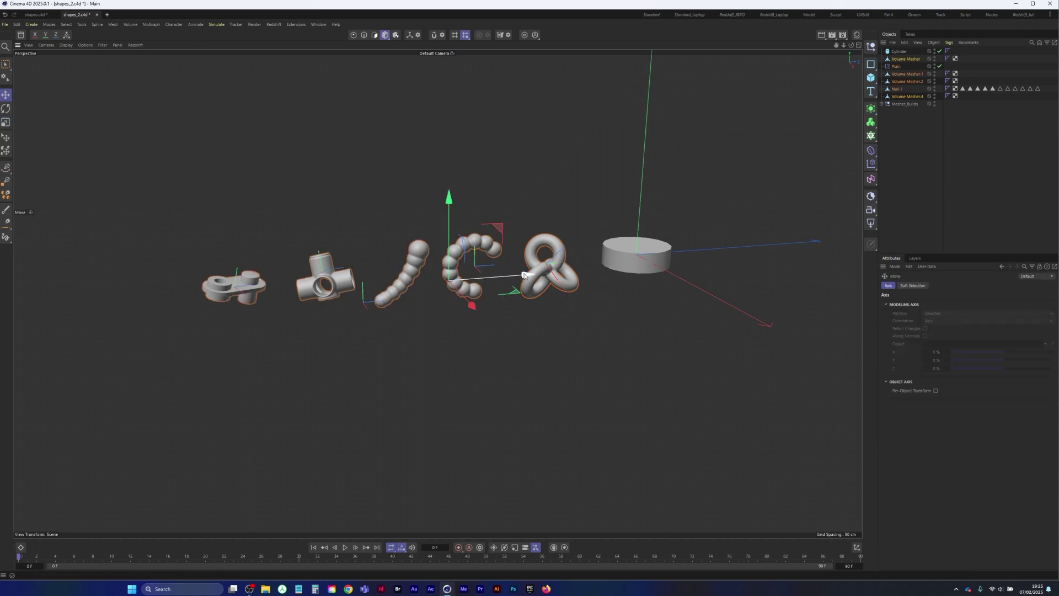
drag(501, 271, 359, 311)
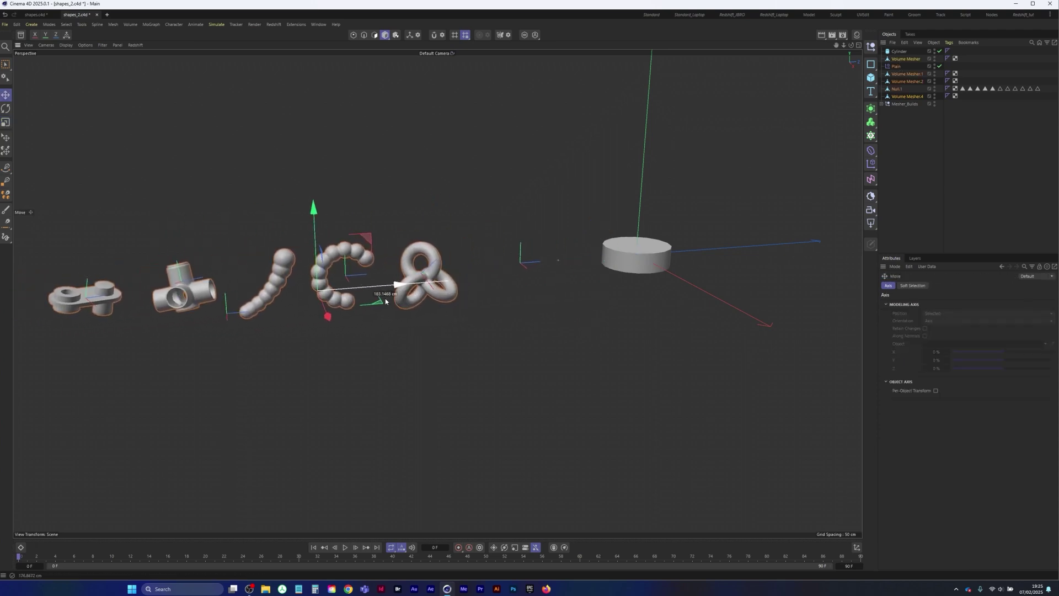
Thin the cylinder to a flat disc about 11 cm high.
click(640, 264)
key(o)
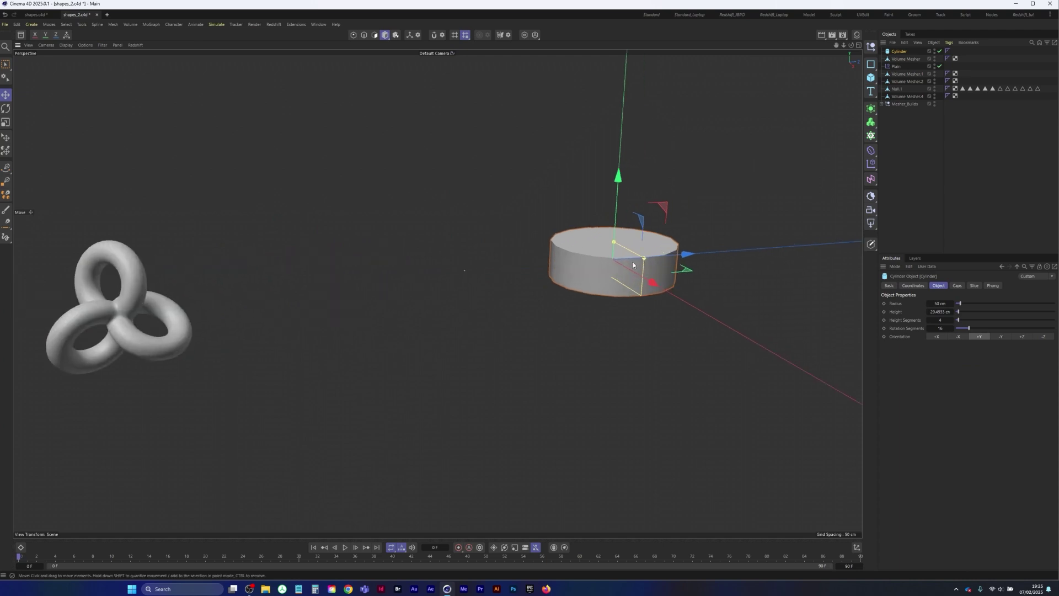
drag(483, 268, 483, 286)
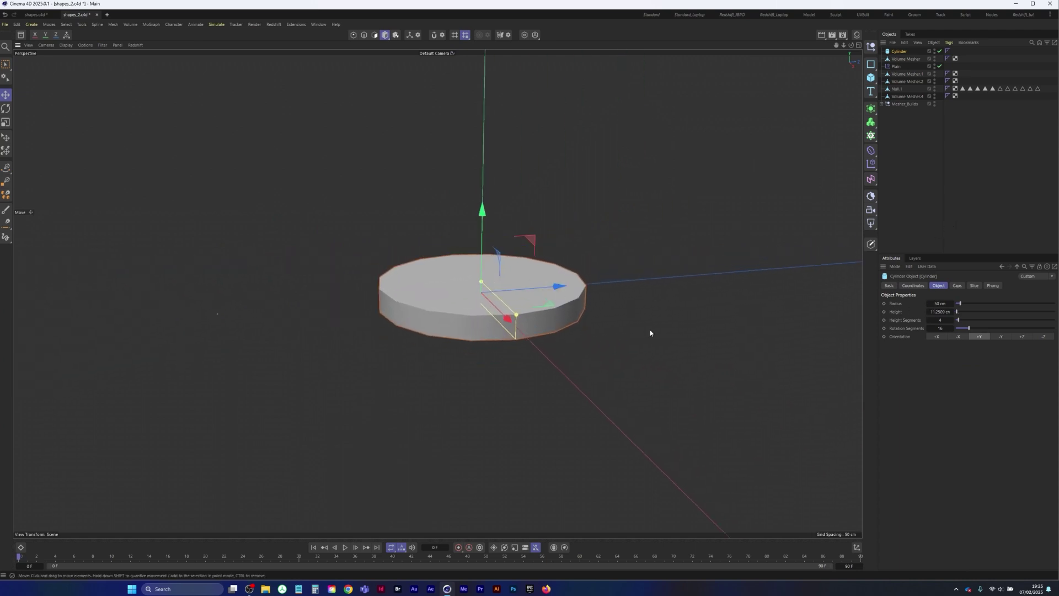
Display the mesh lines with Gouraud Shading (Lines) and raise the cylinder's rotation segments to 94.
key(n)
key(b)
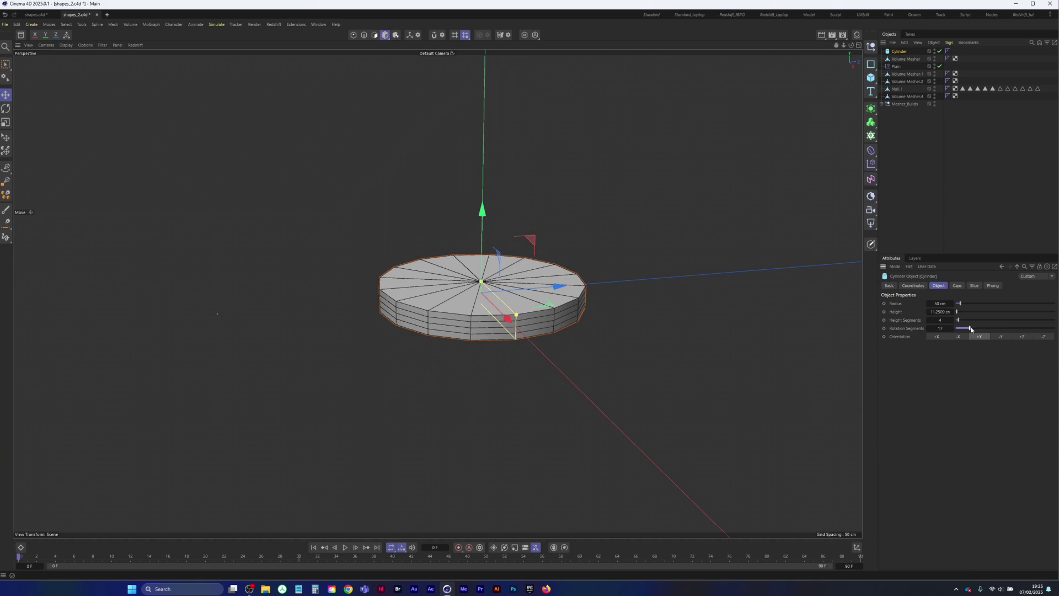
drag(971, 329, 1050, 329)
alt+drag(448, 315, 465, 316)
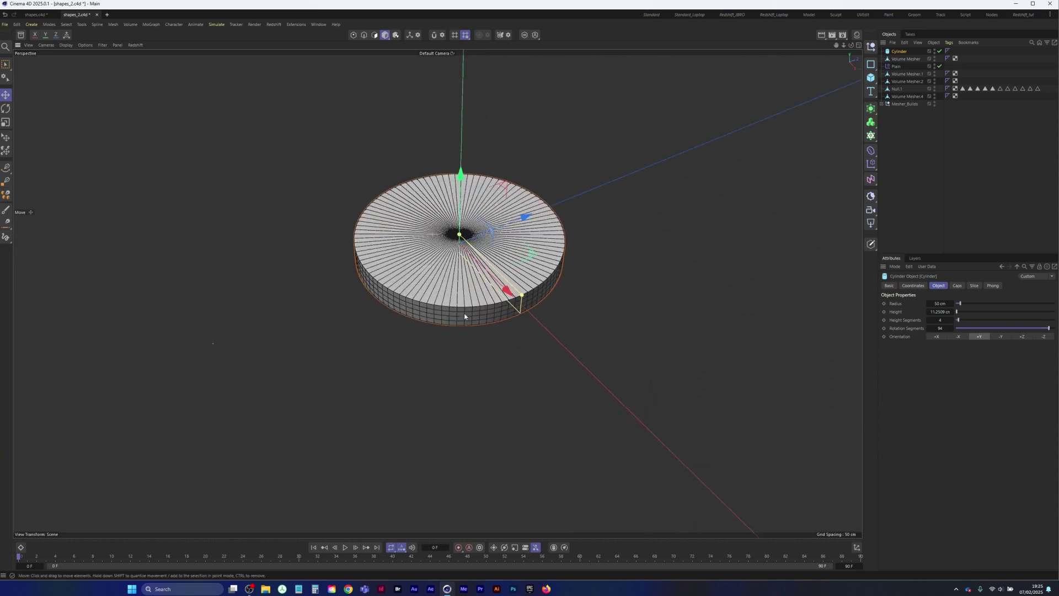
scroll(464, 316, up, 3)
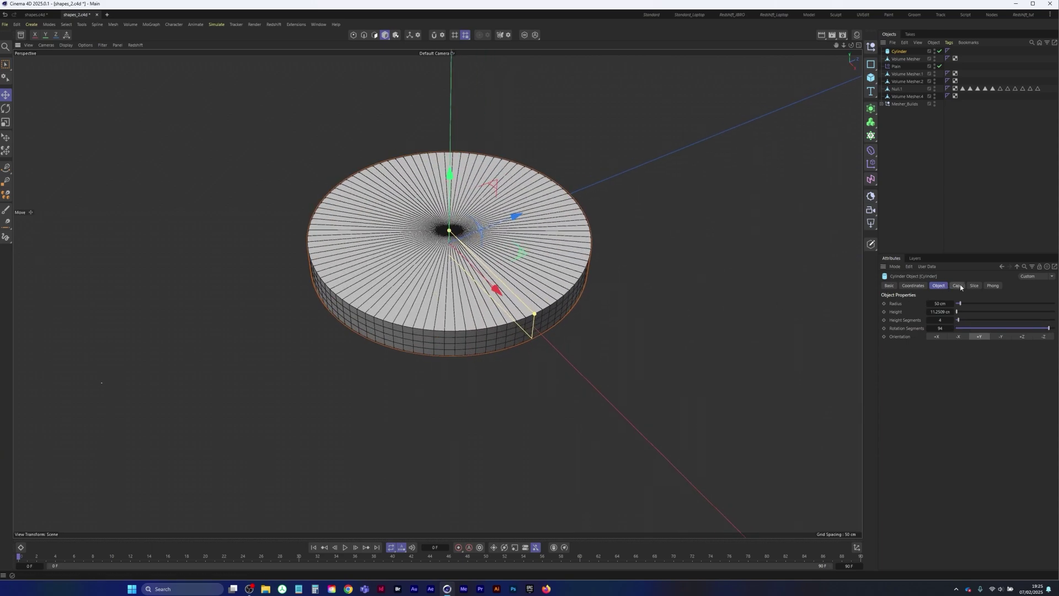
Enable the fillet on the cylinder's caps to round the disc's rim.
click(958, 286)
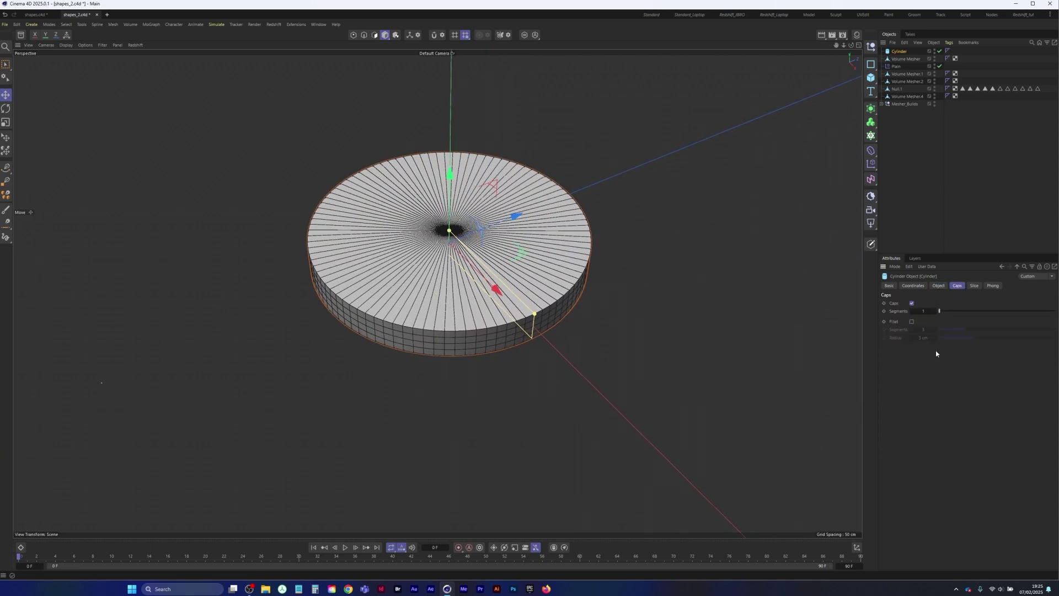
click(913, 322)
scroll(502, 318, up, 4)
alt+drag(501, 319, 525, 275)
scroll(524, 275, down, 6)
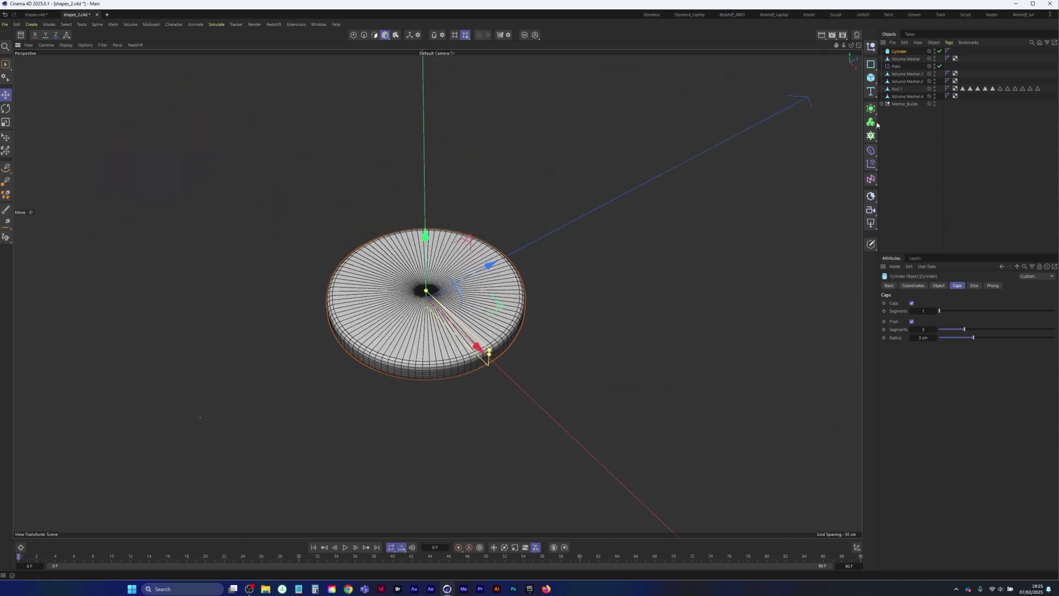
Check the saucer's recessed centre again in the shapes.c4d scene, and go back to shapes_2.c4d.
click(35, 15)
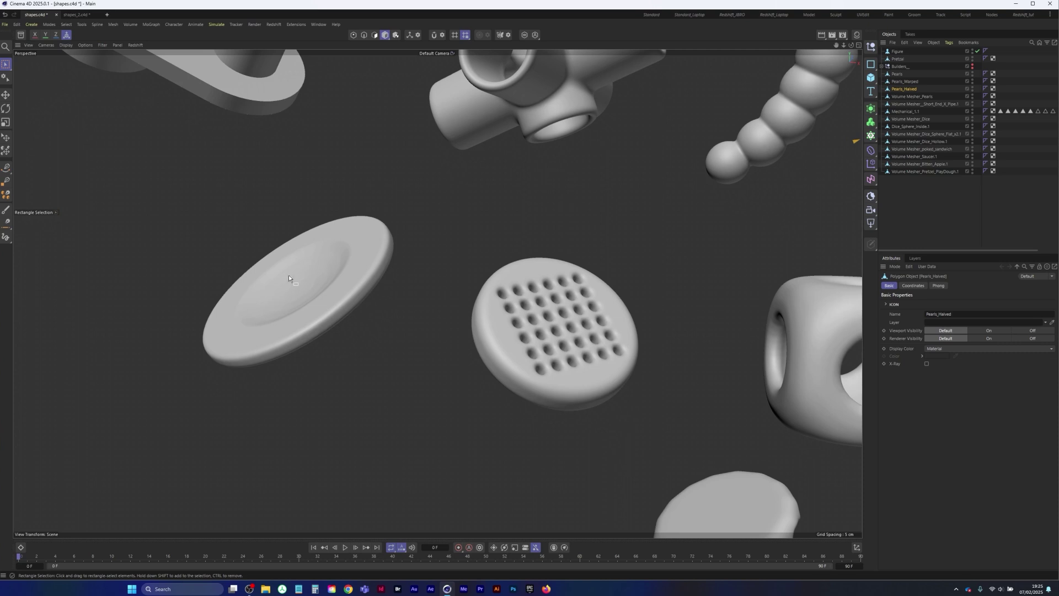
alt+drag(293, 283, 339, 288)
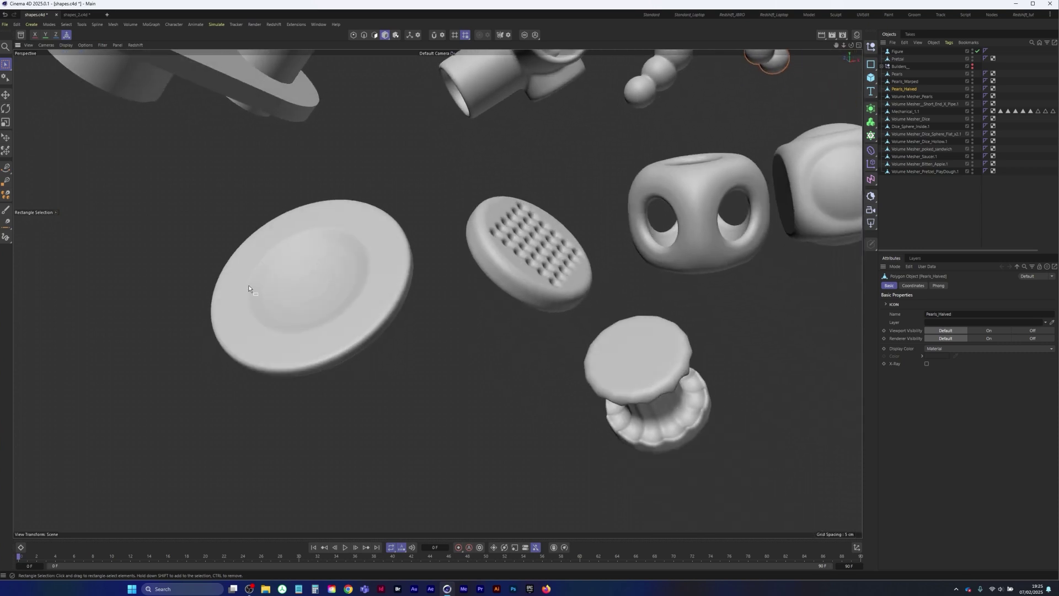
click(80, 15)
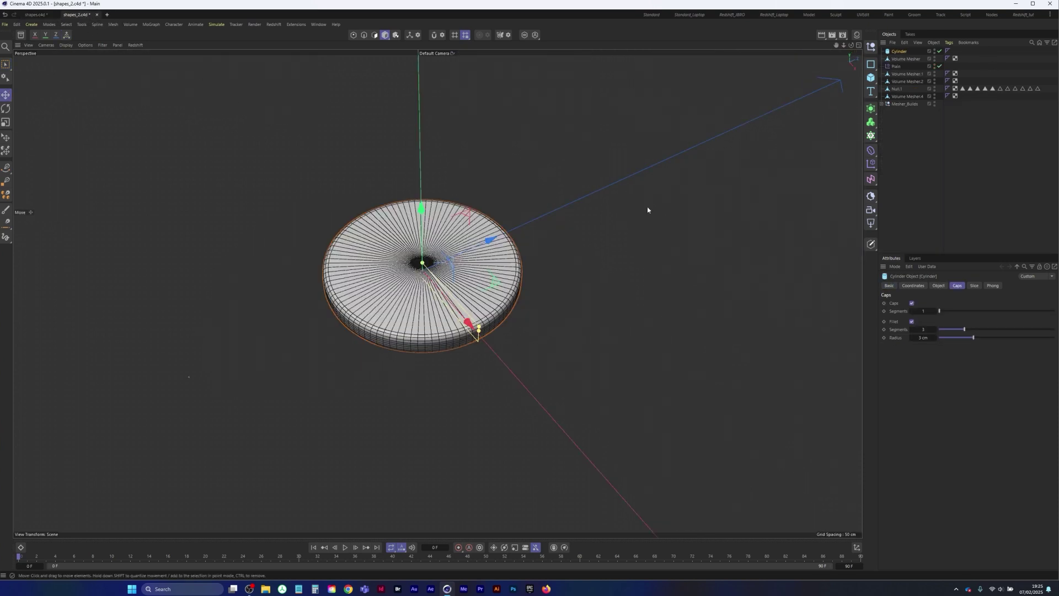
Scale the filleted disc up slightly, undoing a stray adjustment along the way.
click(6, 122)
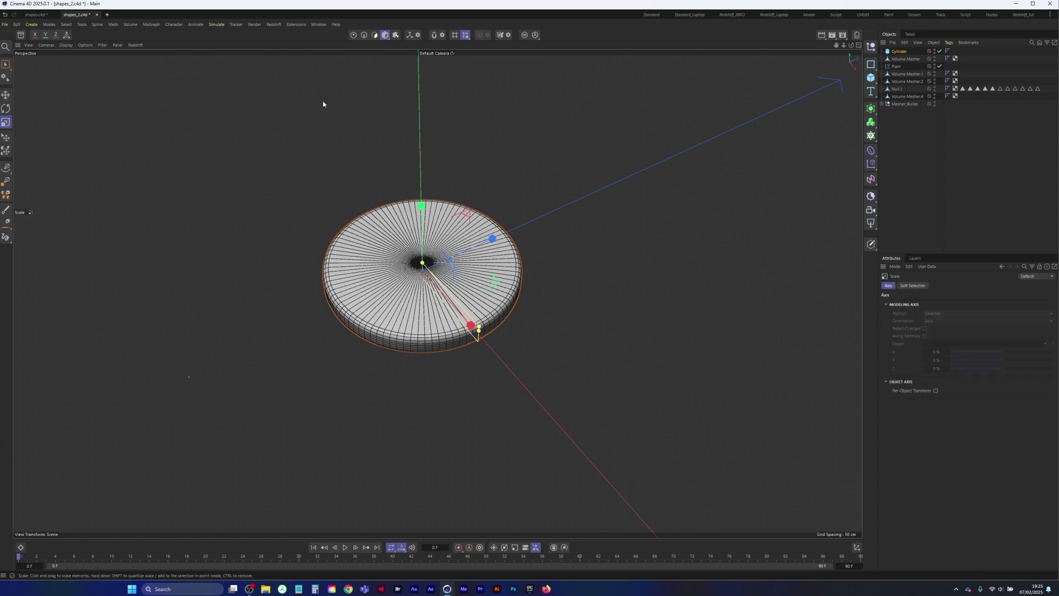
drag(251, 312, 290, 322)
alt+drag(414, 279, 423, 240)
drag(502, 296, 501, 294)
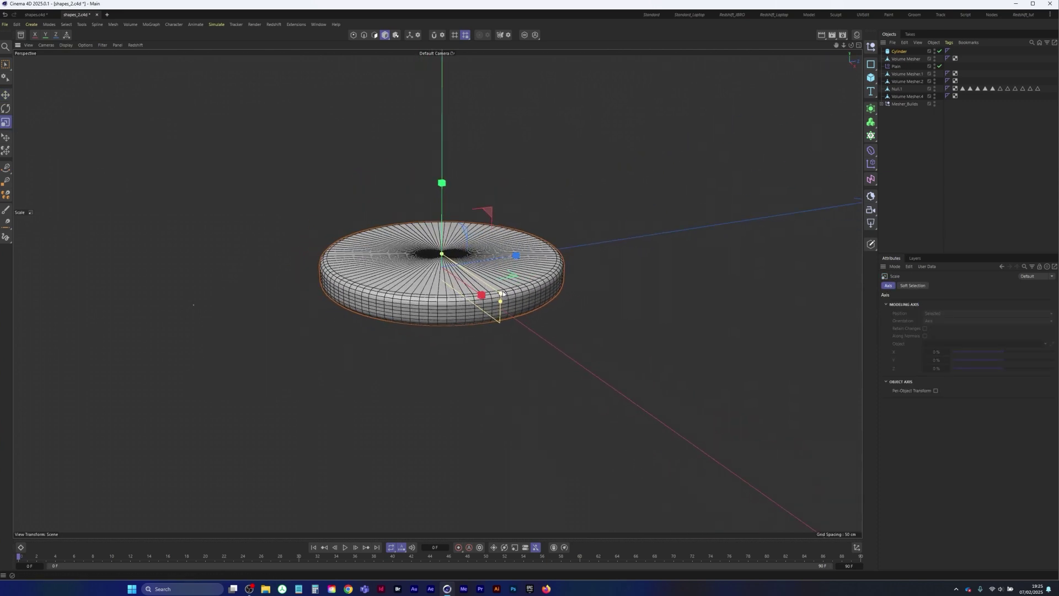
key(ctrl+z)
drag(442, 255, 442, 257)
Add a sphere, scale it slightly narrower than the disc, and raise it along Y above the disc.
click(871, 78)
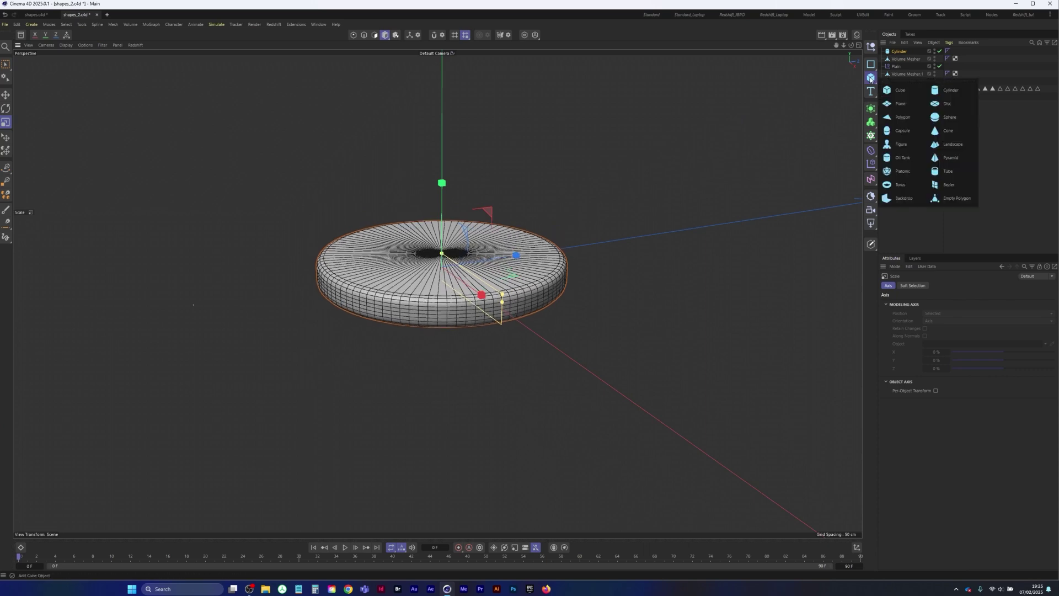
click(952, 117)
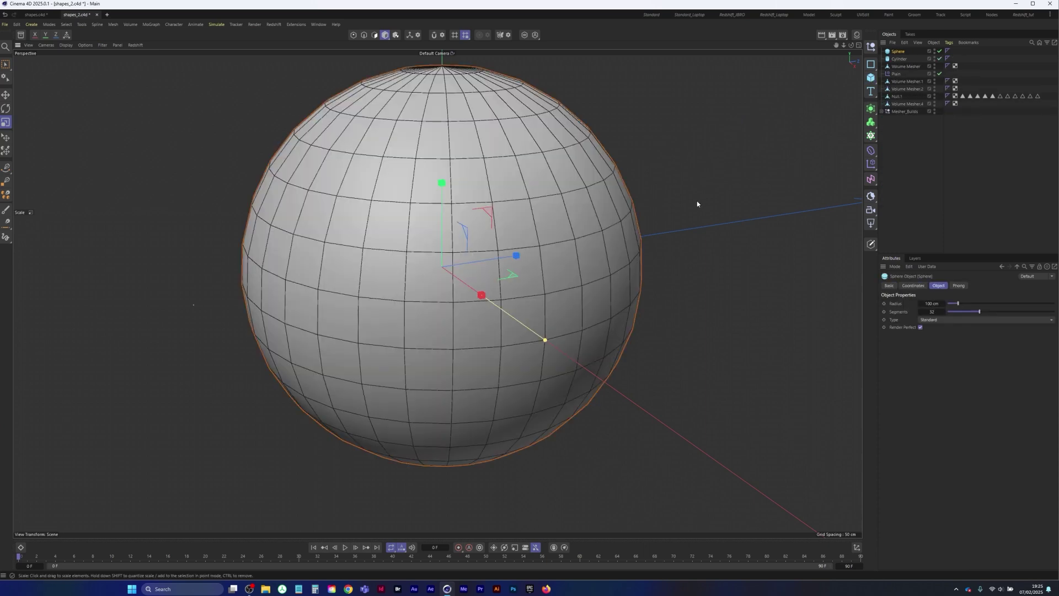
click(7, 123)
drag(684, 237, 637, 217)
key(0)
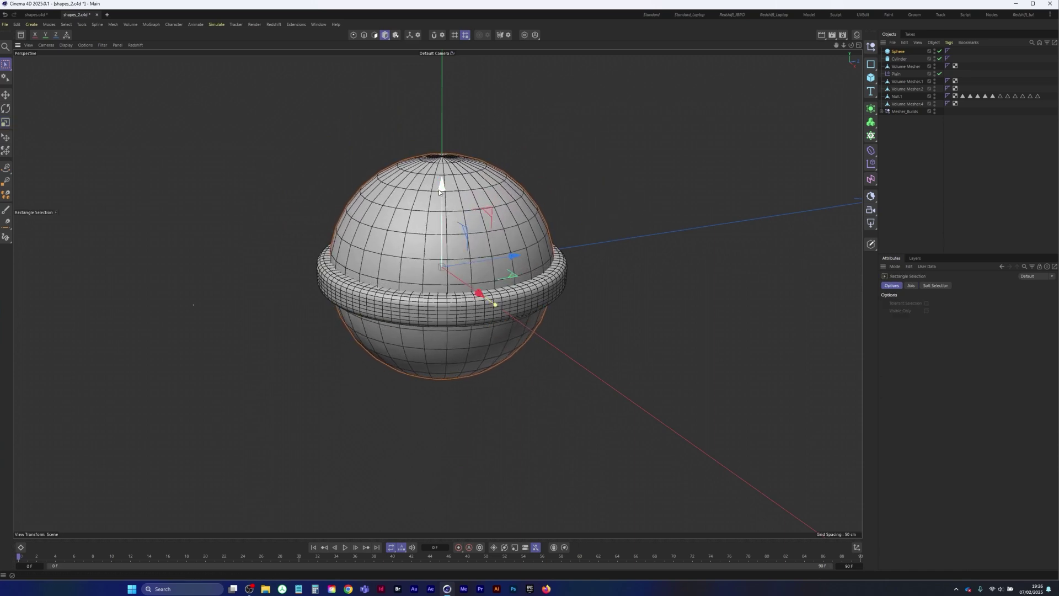
drag(439, 192, 441, 98)
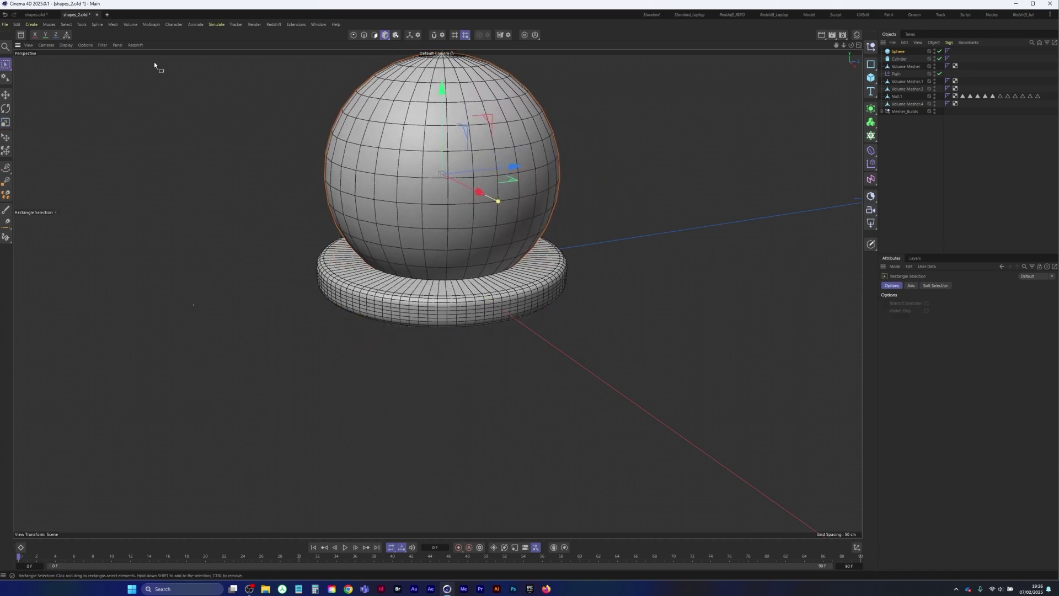
Flatten the sphere along its Y axis to roughly two thirds of its height, working in Object mode.
alt+drag(402, 241, 498, 284)
alt+right_drag(499, 284, 438, 254)
alt+middle_drag(439, 255, 412, 326)
alt+right_drag(411, 326, 452, 264)
alt+middle_drag(452, 264, 437, 285)
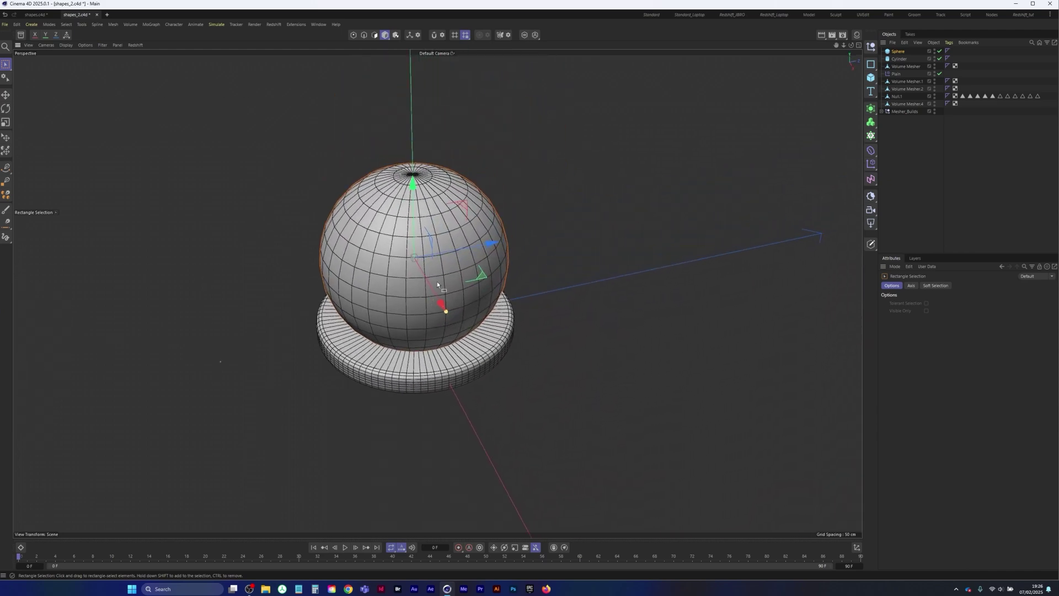
alt+drag(438, 285, 439, 258)
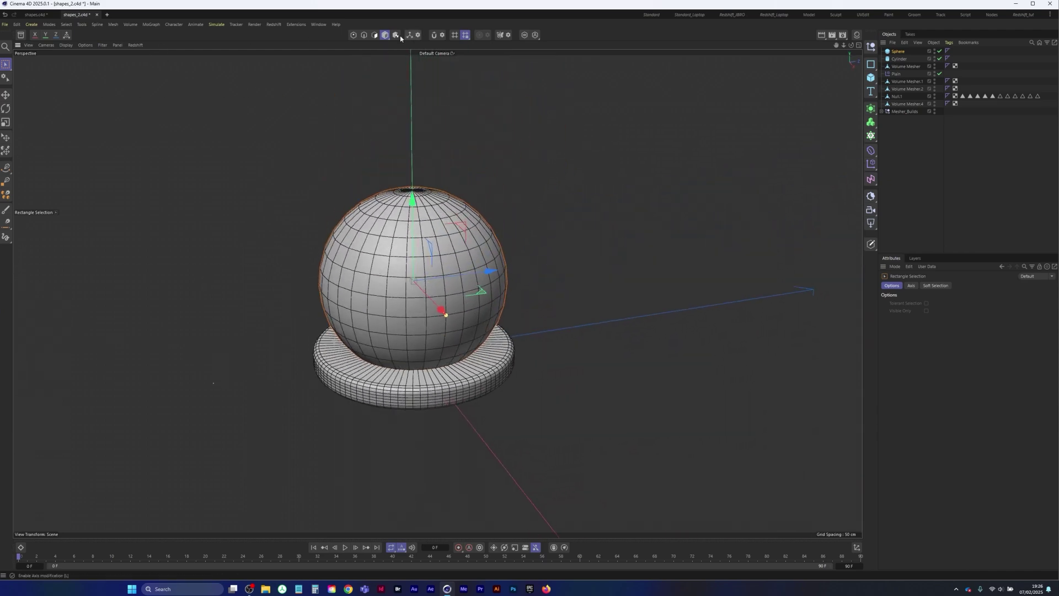
click(383, 37)
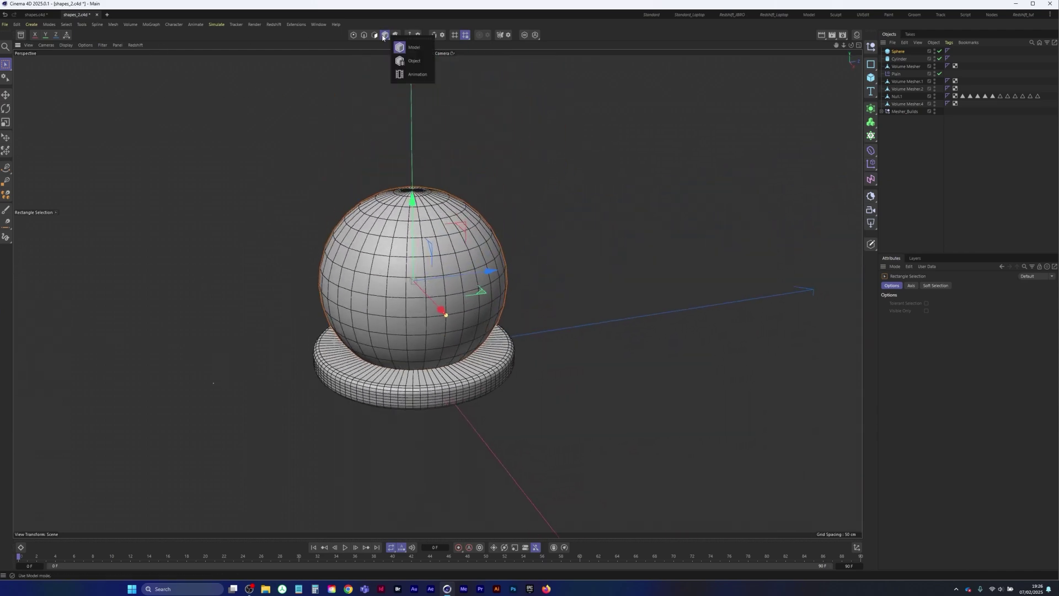
click(415, 61)
key(t)
drag(412, 200, 425, 233)
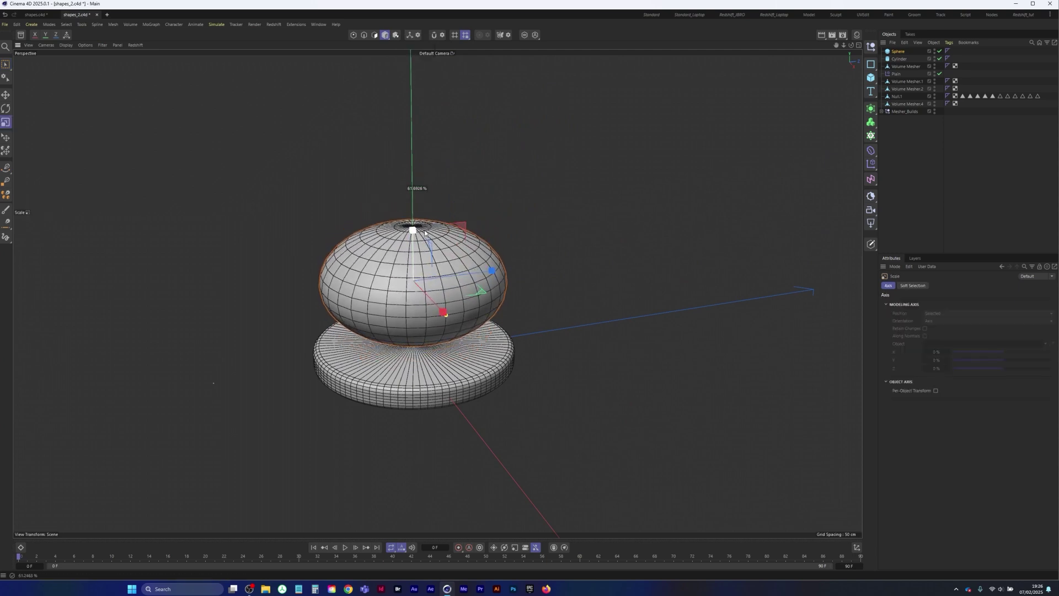
key(0)
Lower the flattened sphere along Y so it dips into the disc, and raise its segments to 44.
click(385, 36)
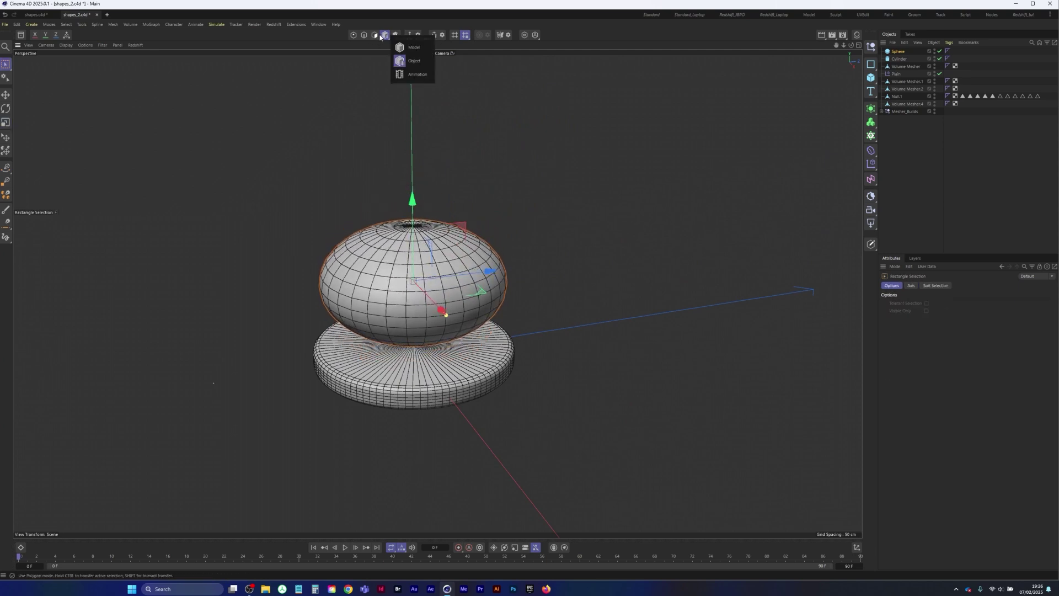
click(415, 58)
click(413, 206)
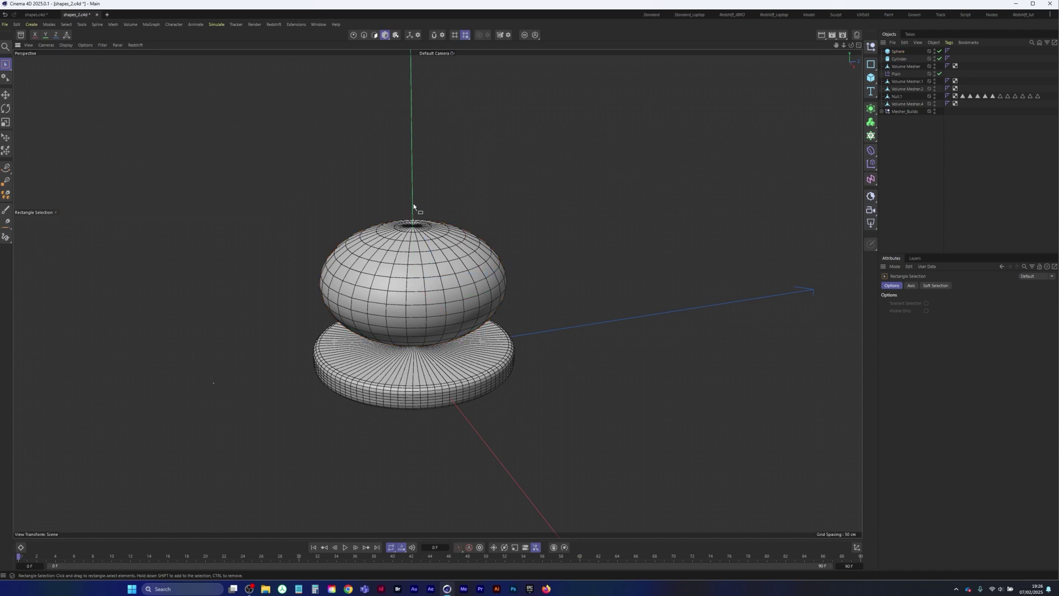
click(410, 250)
drag(415, 201, 413, 232)
alt+drag(432, 305, 421, 219)
alt+drag(416, 342, 401, 285)
alt+middle_drag(403, 284, 362, 303)
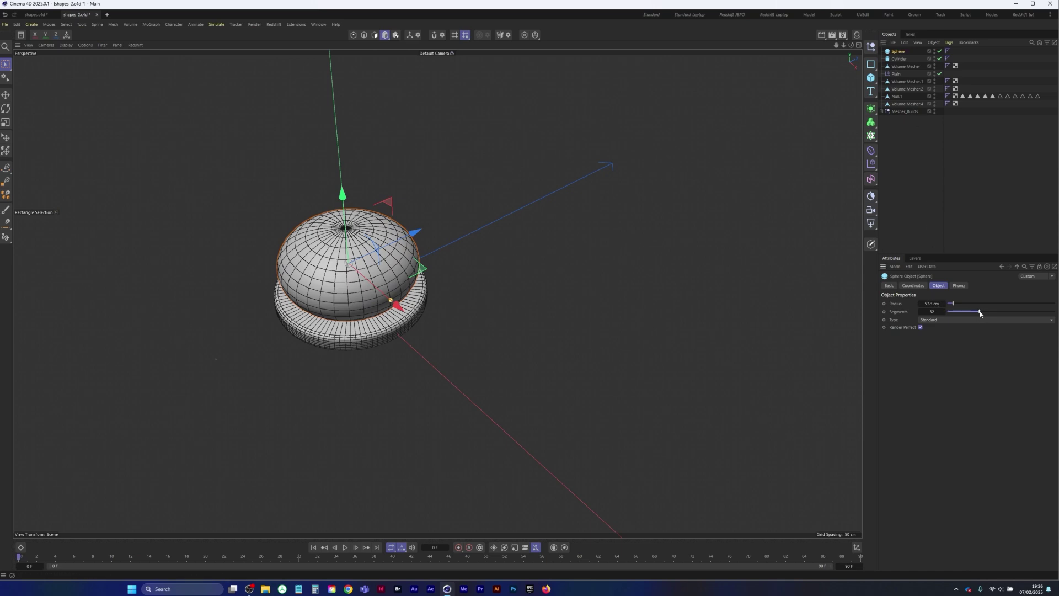
drag(980, 313, 992, 312)
alt+drag(337, 266, 376, 327)
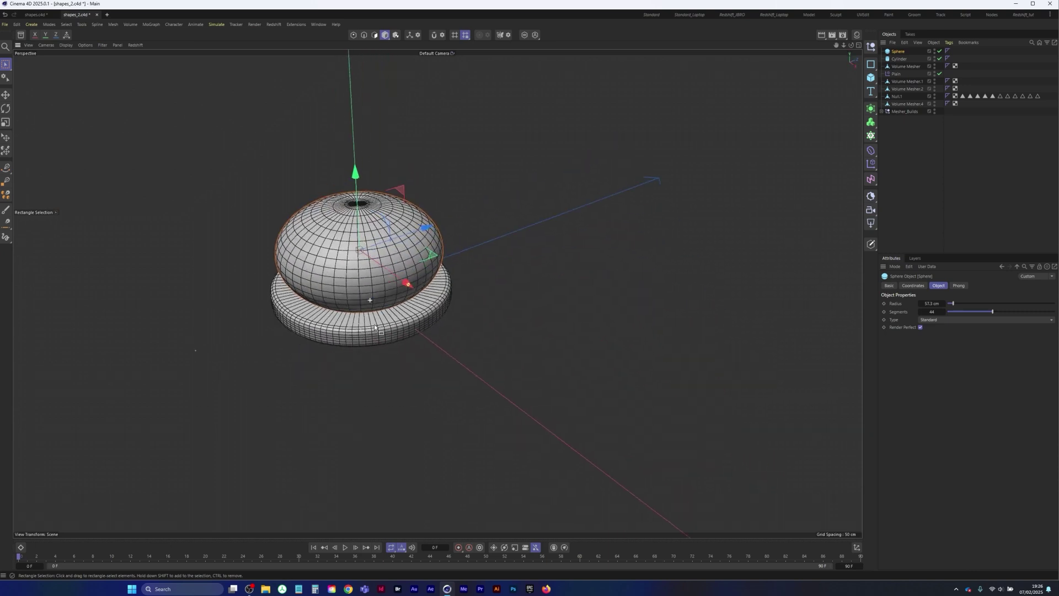
Add a Volume Builder nested in a Volume Mesher, and place the sphere and cylinder inside the builder.
click(871, 123)
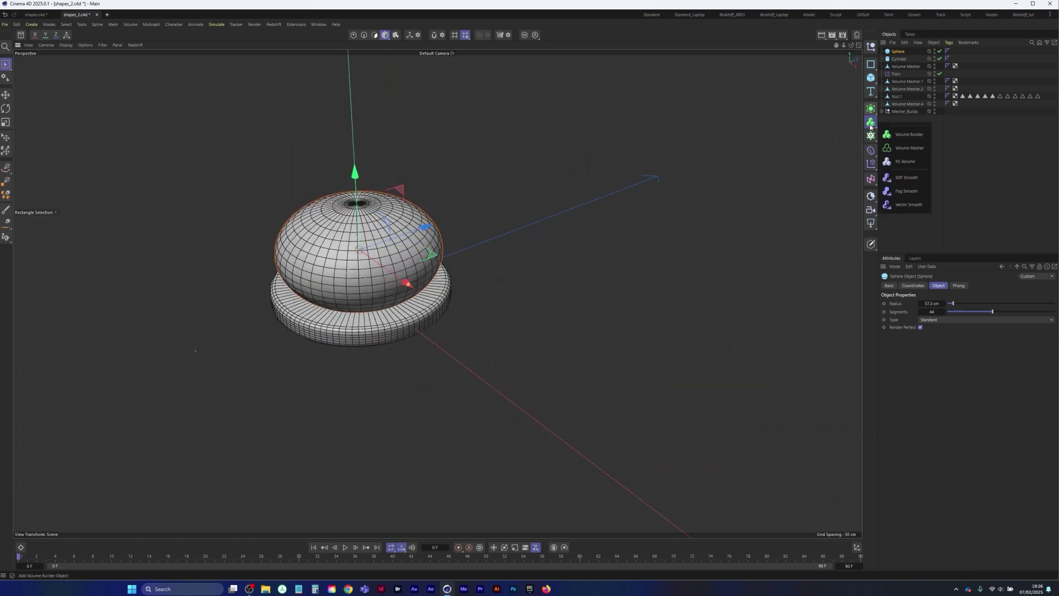
click(908, 134)
click(872, 124)
click(908, 148)
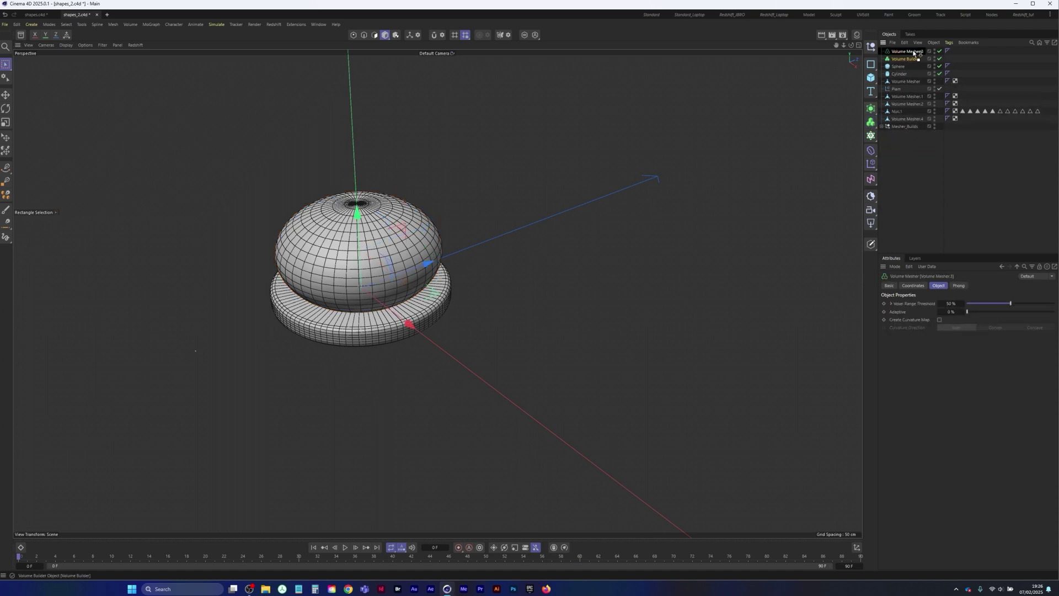
drag(915, 53, 913, 60)
click(899, 66)
shift+click(899, 74)
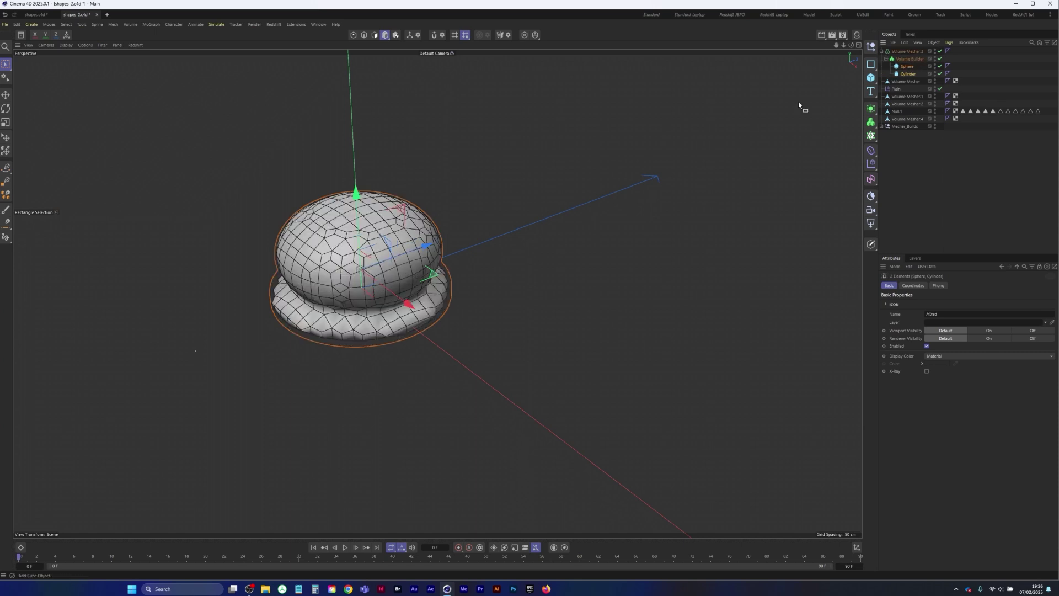
Set the Volume Builder's voxel size to 0.5 cm and switch the sphere's mode to Subtract.
click(911, 59)
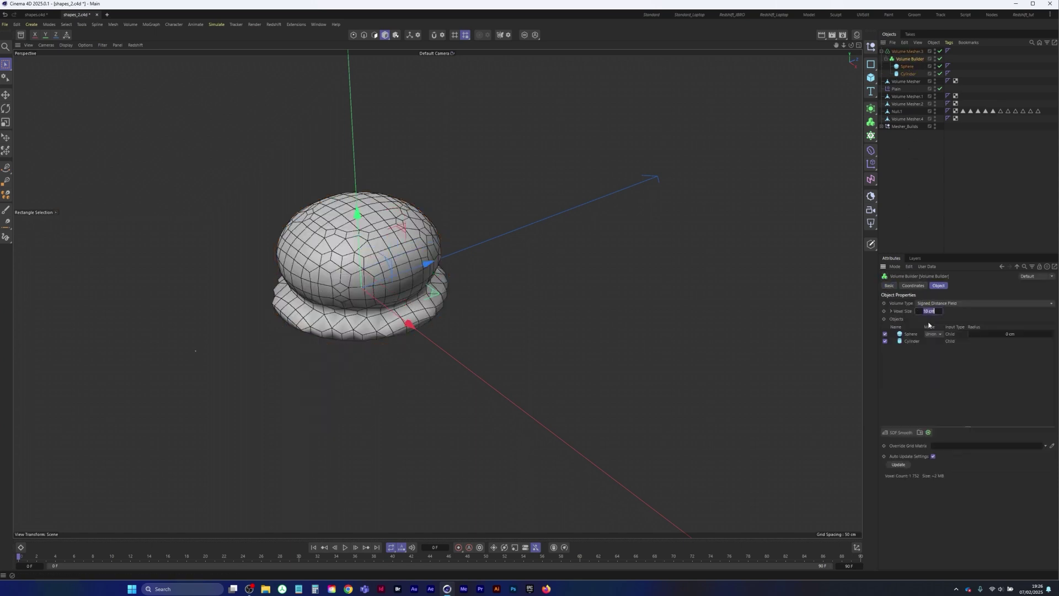
text(0.5)
key(Return)
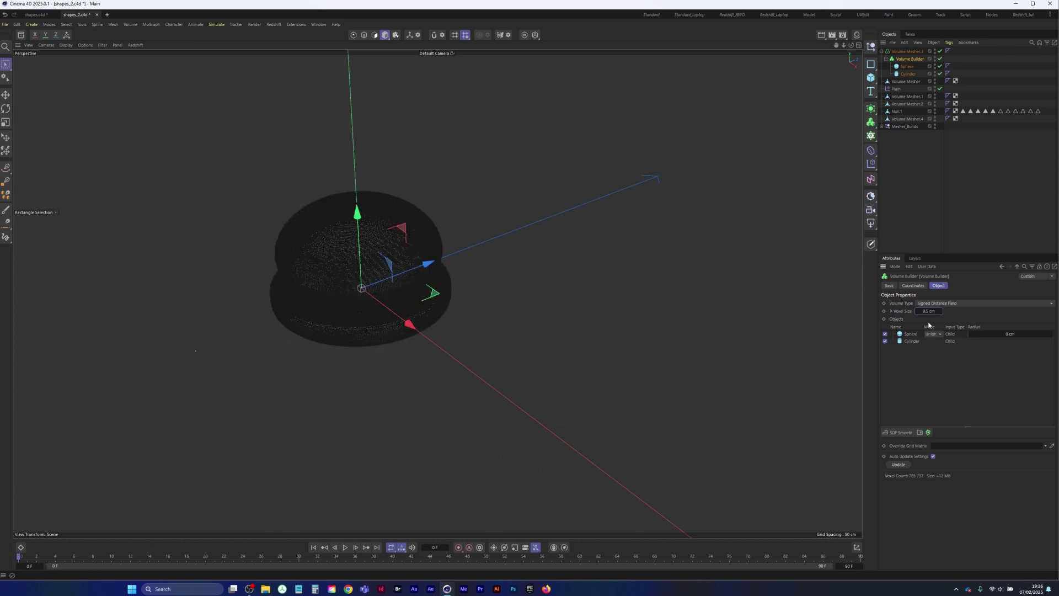
click(935, 335)
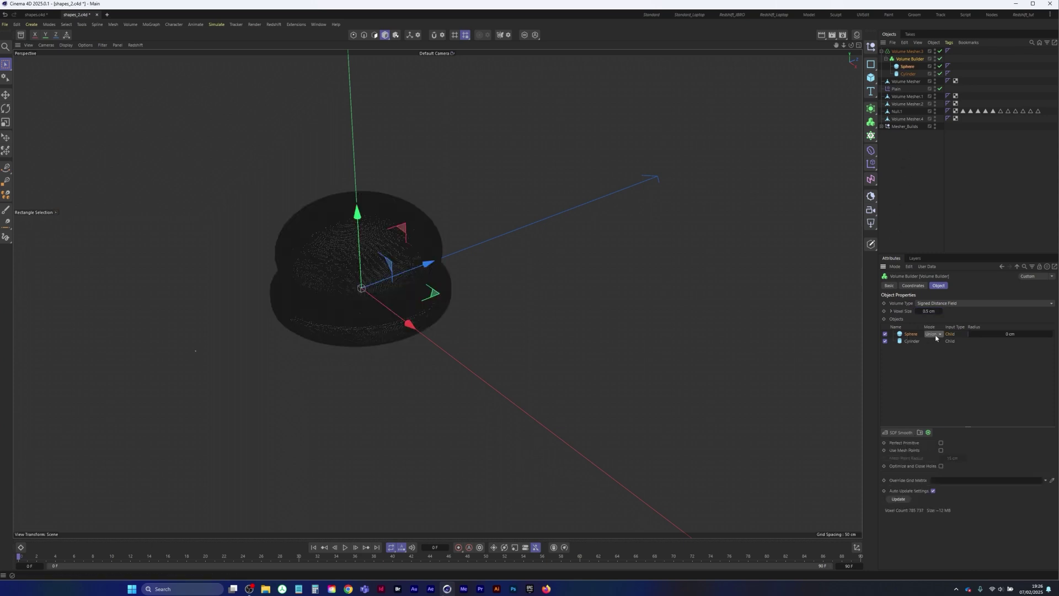
click(936, 354)
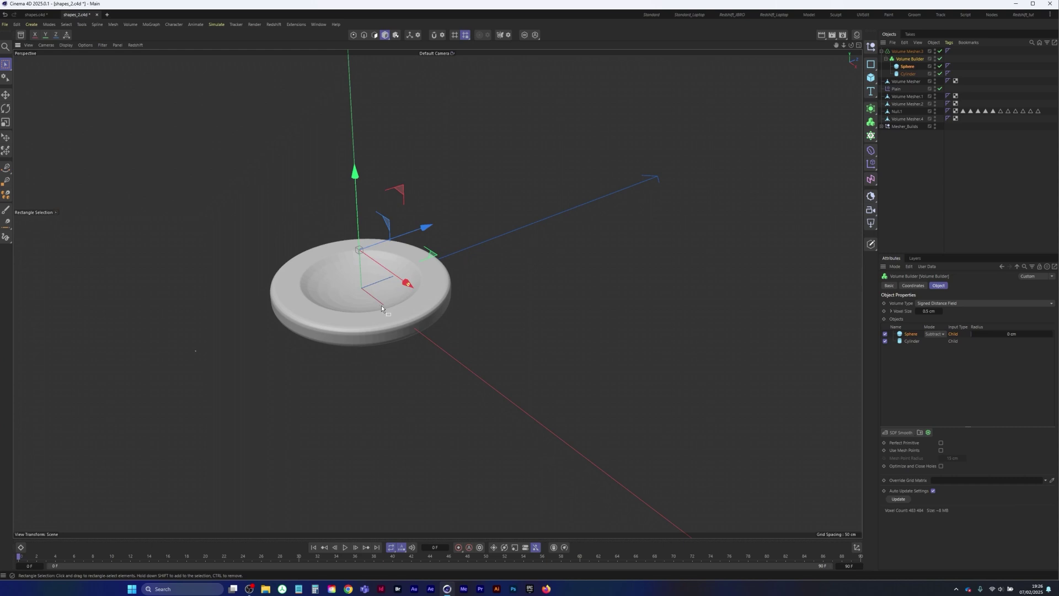
Add an SDF Smooth filter to the Volume Builder to soften the saucer's edges.
scroll(369, 298, up, 5)
alt+drag(392, 308, 417, 294)
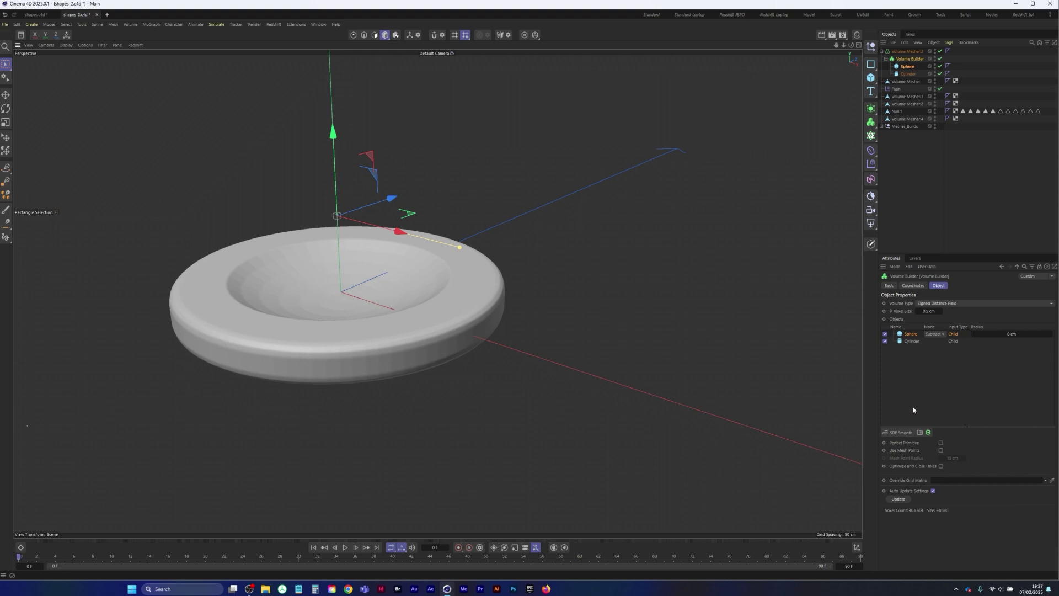
click(900, 432)
alt+drag(381, 309, 326, 313)
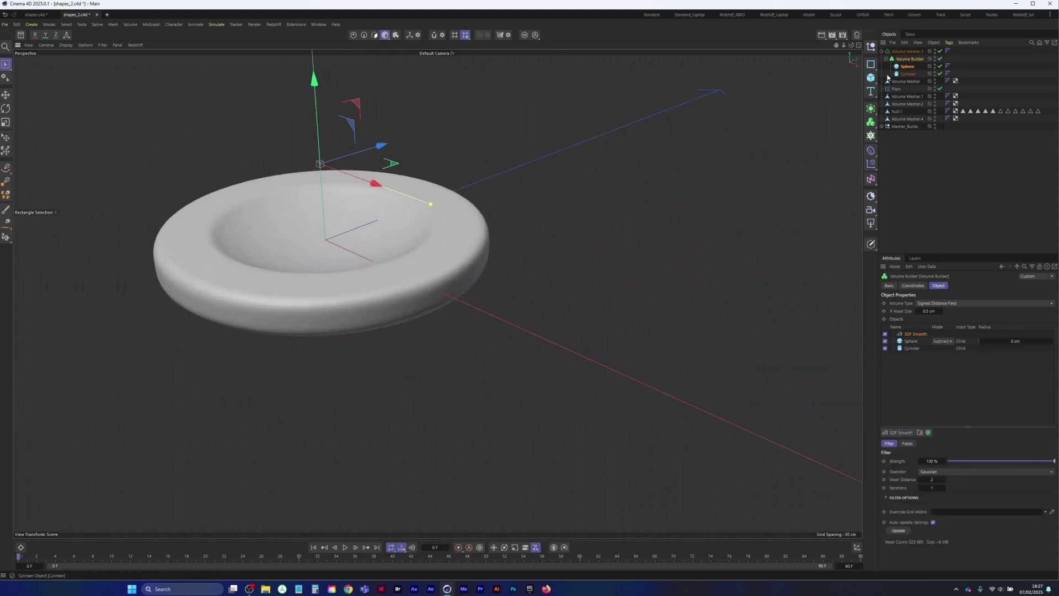
Reduce the cylinder's height slightly and raise the sphere along Y until the hole through the saucer closes.
click(908, 74)
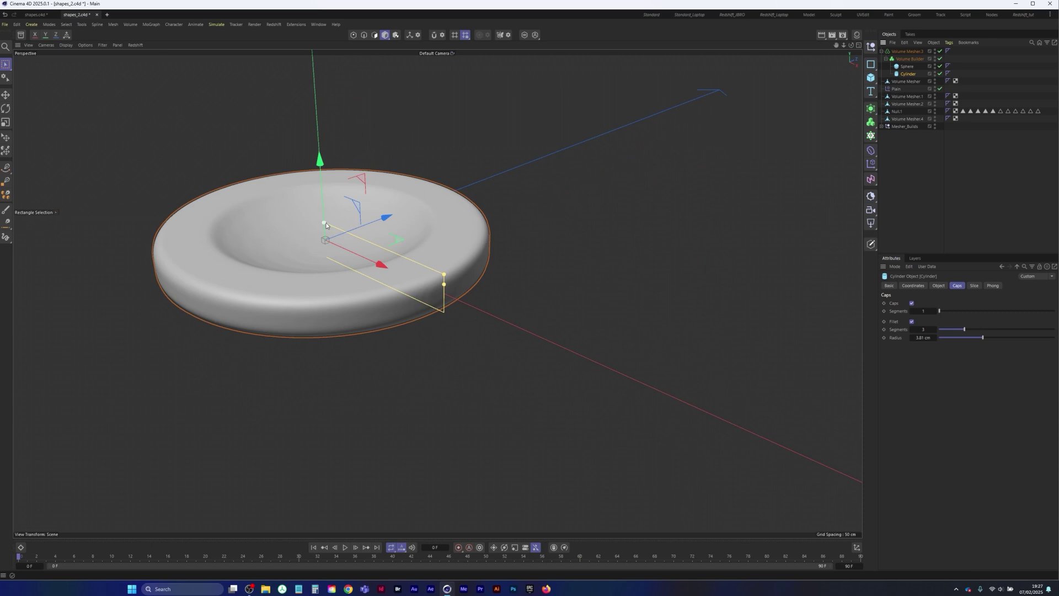
drag(324, 223, 325, 228)
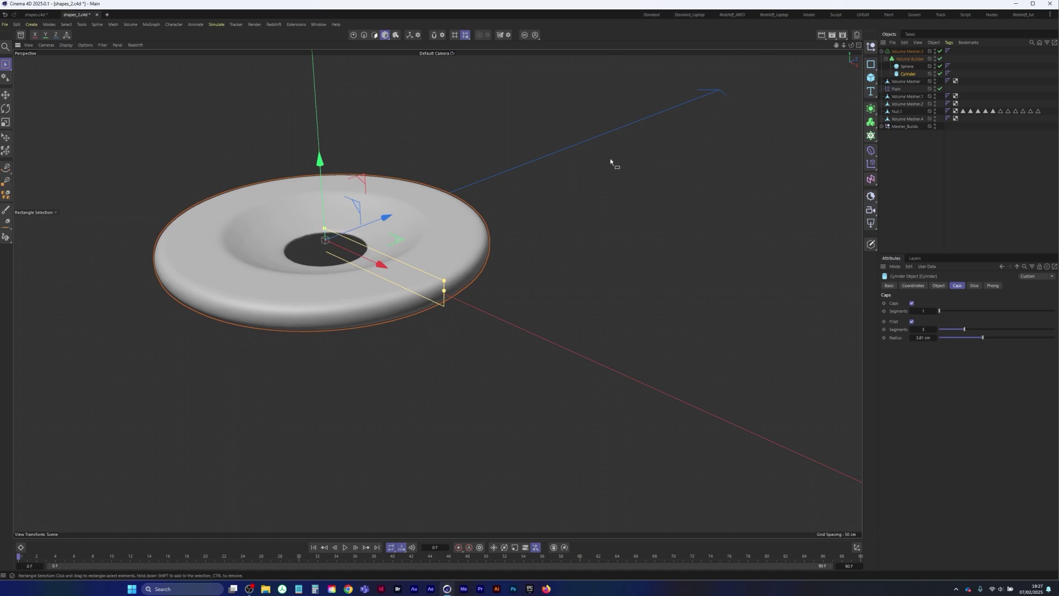
click(910, 67)
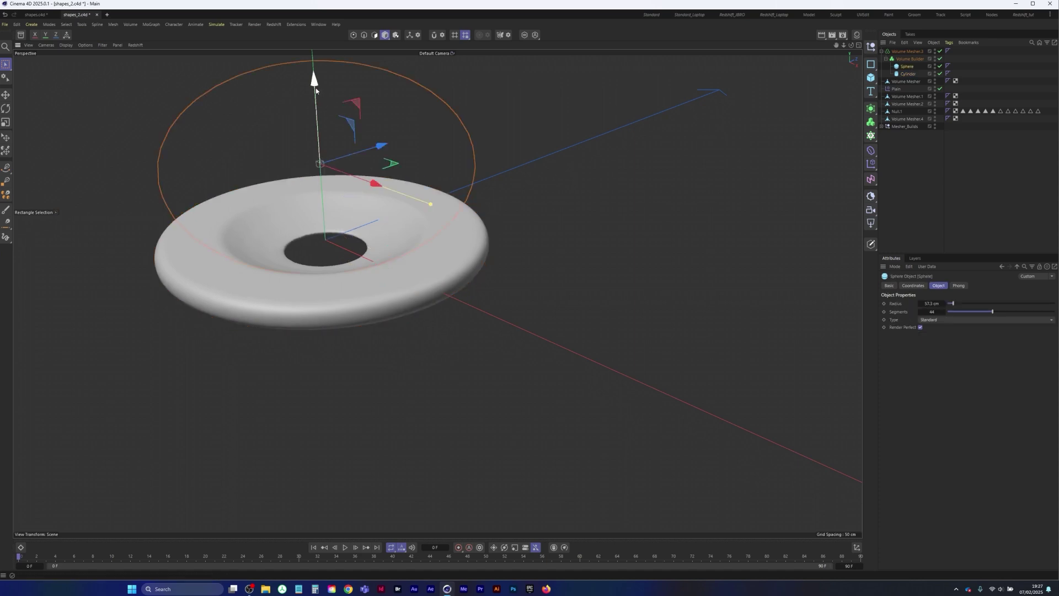
drag(315, 88, 315, 87)
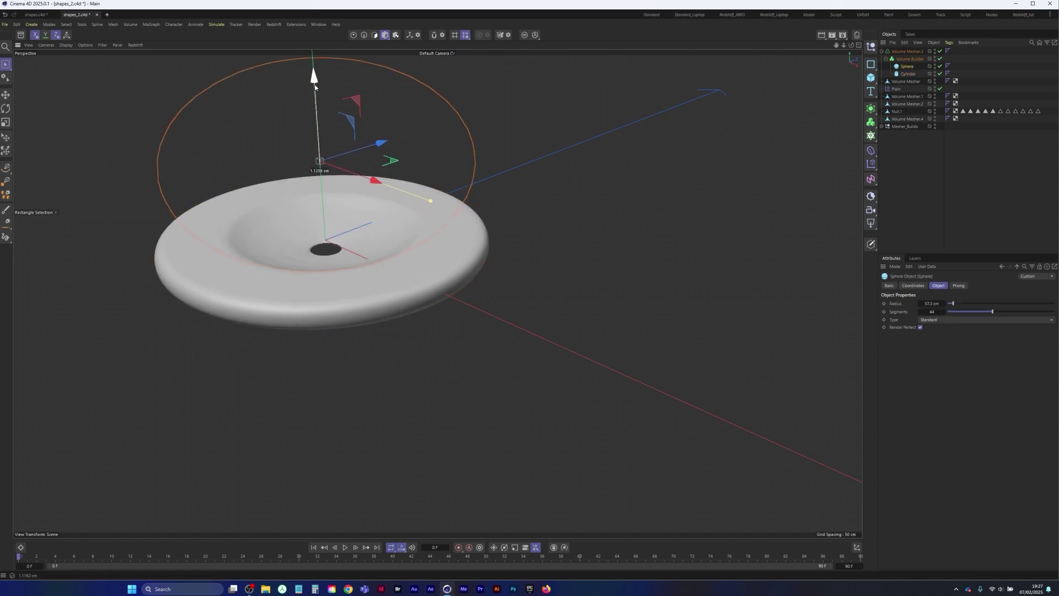
click(6, 123)
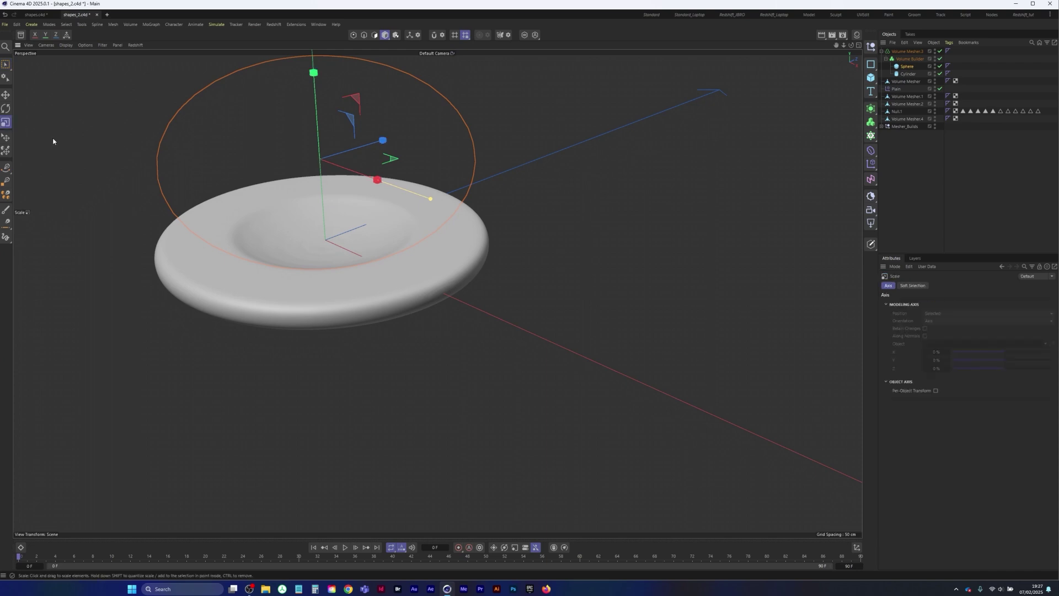
drag(120, 111, 120, 114)
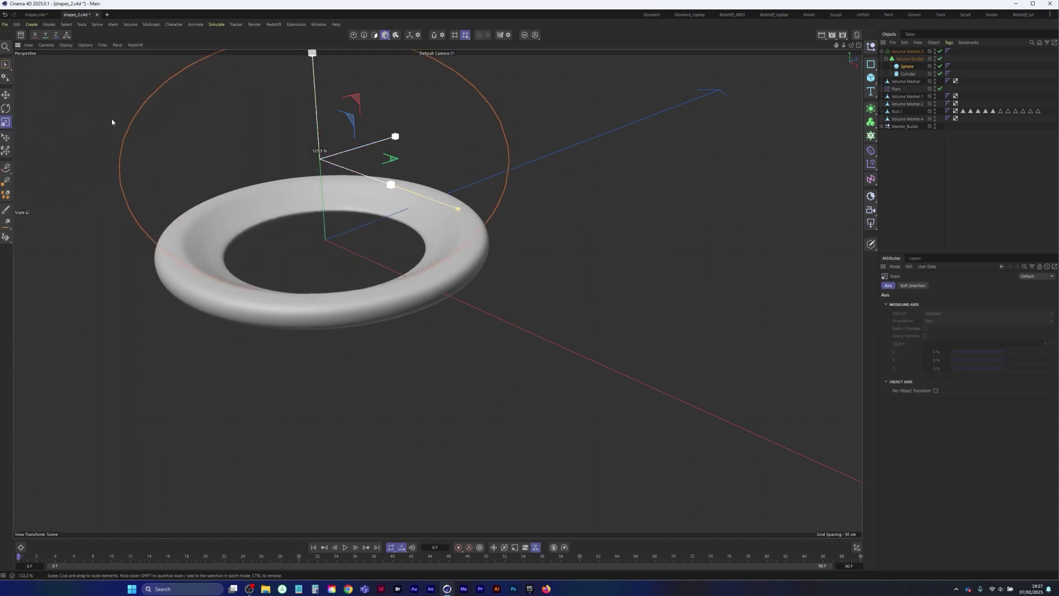
key(0)
drag(314, 77, 307, 62)
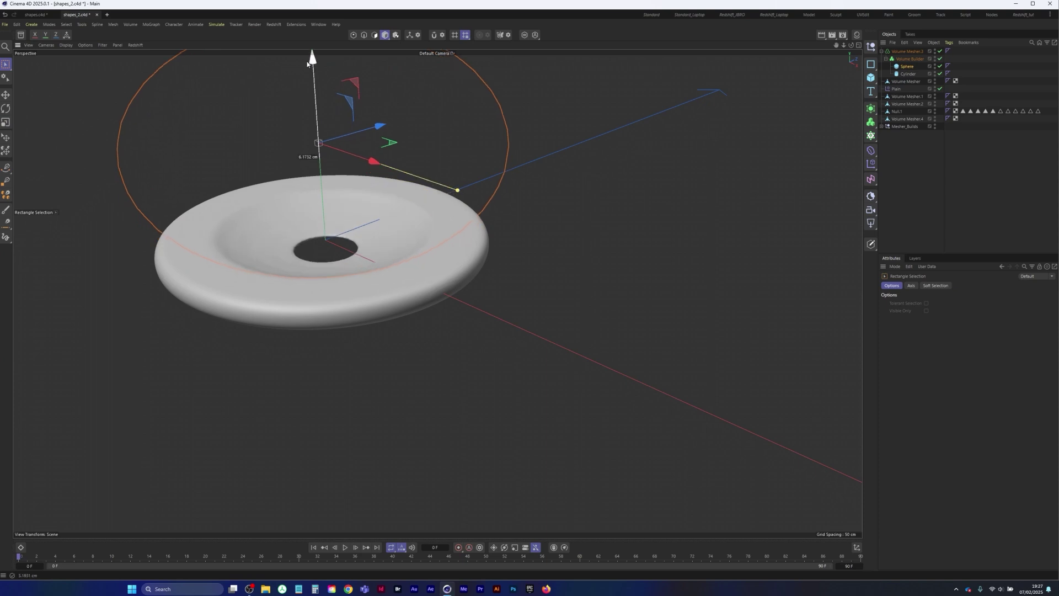
key(ctrl+z)
key(ctrl+z)
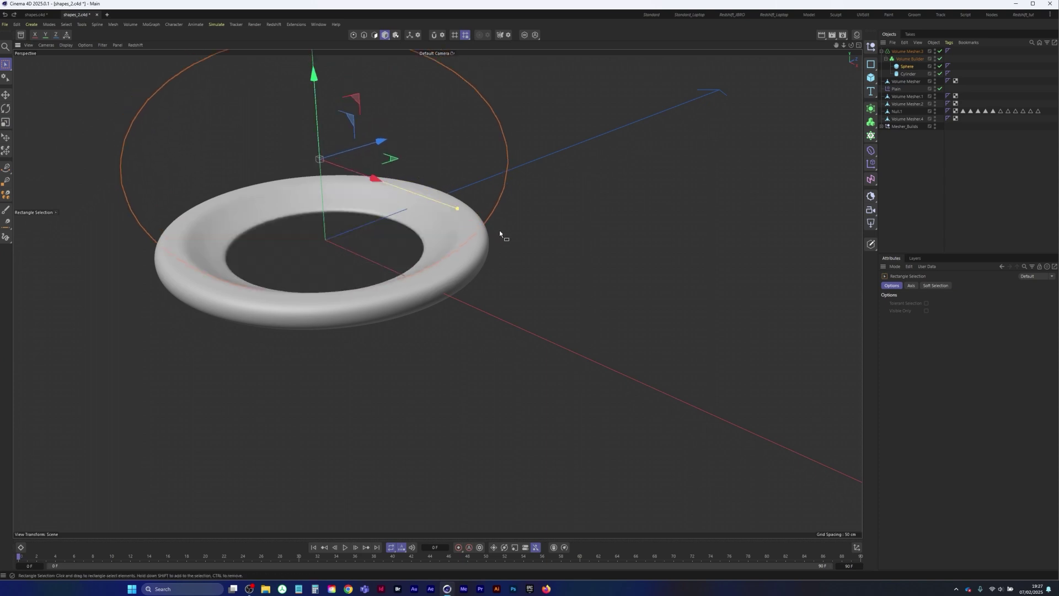
Rescale the subtracting sphere along its Y axis in Object mode to refine the saucer's hollow.
click(908, 67)
click(386, 35)
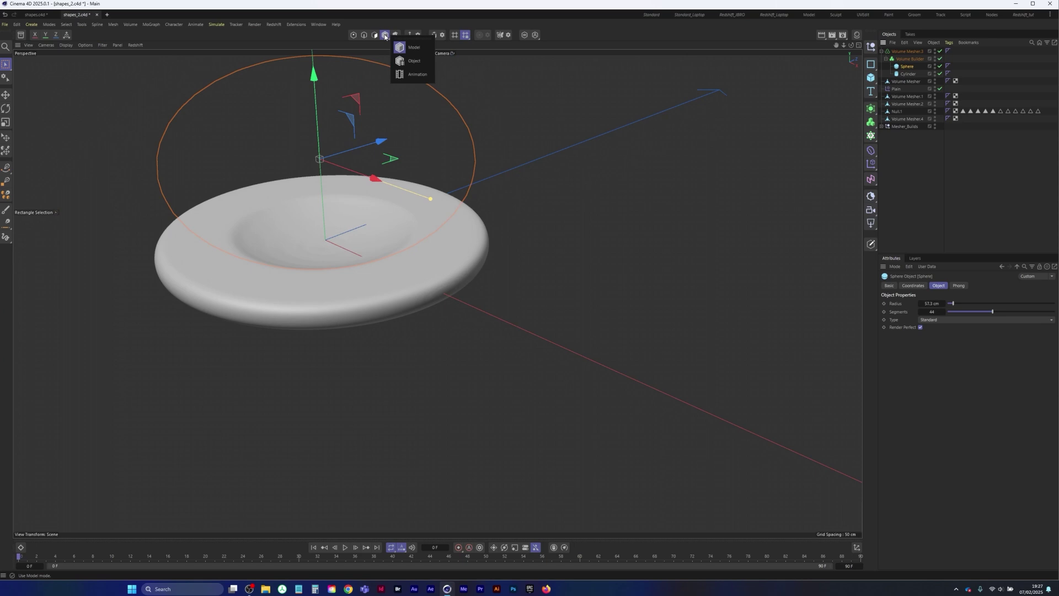
click(411, 63)
key(t)
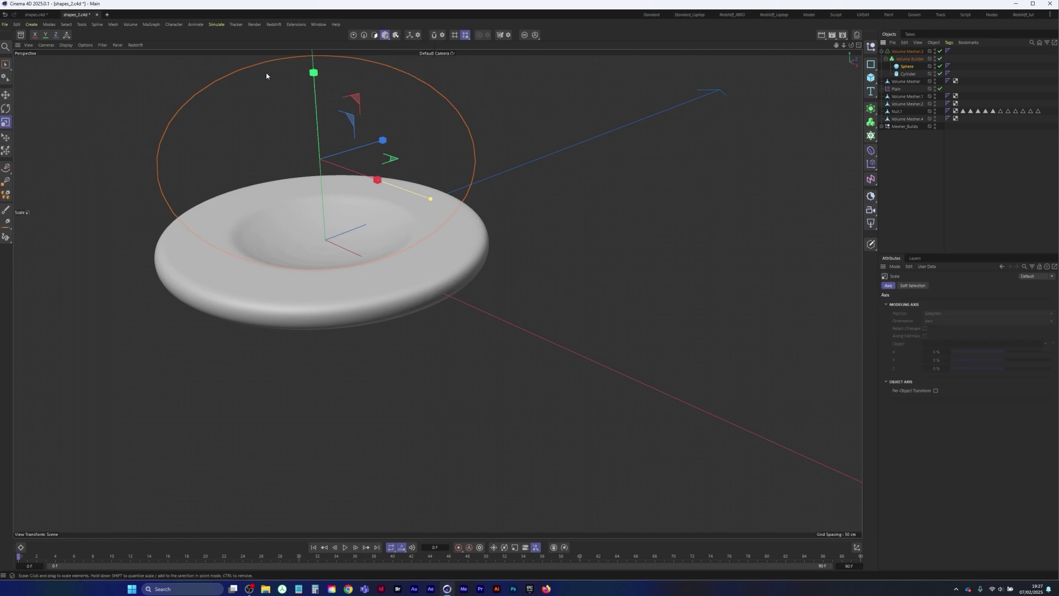
drag(314, 74, 349, 287)
key(0)
click(345, 121)
scroll(344, 243, down, 6)
Duplicate the saucer's Volume Mesher, disable the original, and merge the copy into a single mesh with Connect Objects + Delete.
click(906, 52)
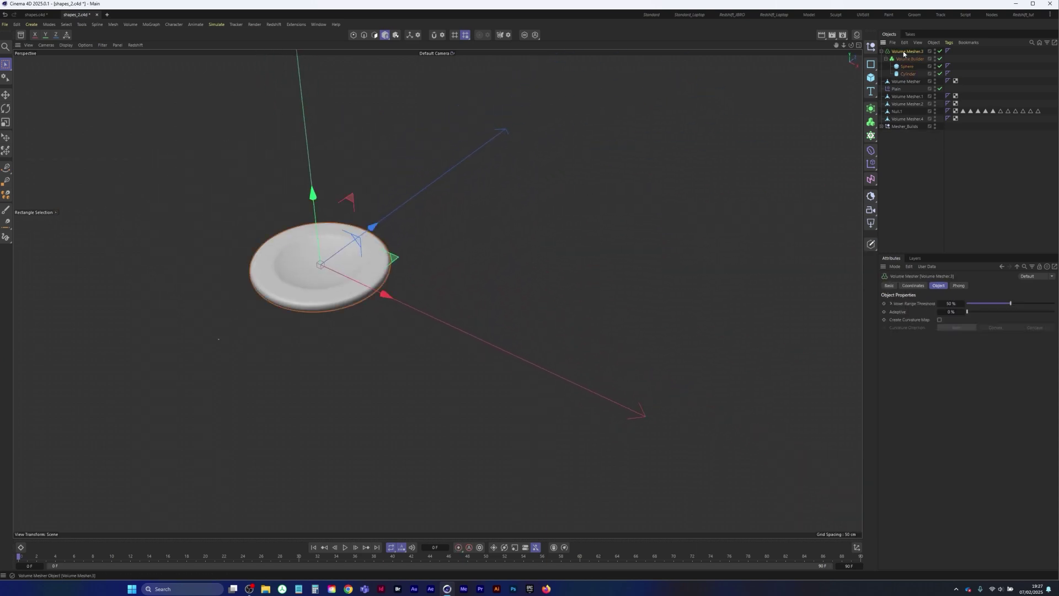
ctrl+drag(901, 155, 899, 157)
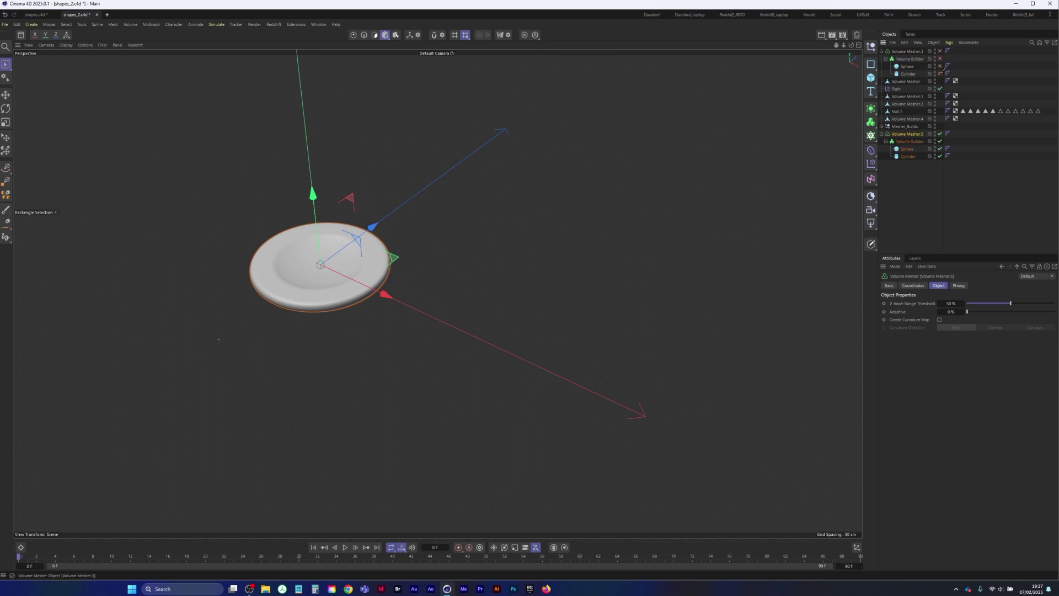
middle_click(907, 135)
right_click(906, 136)
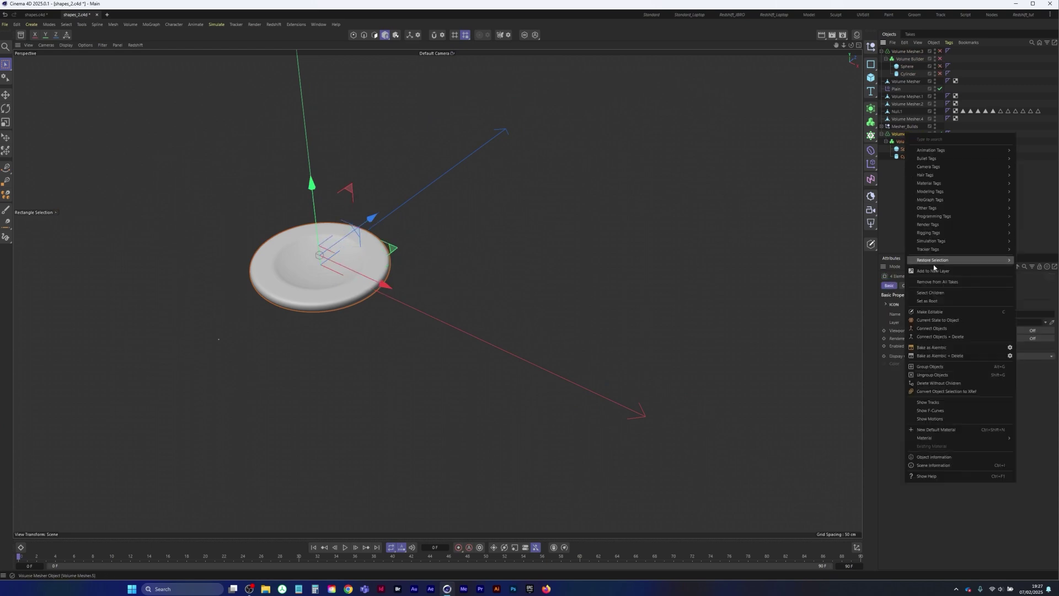
click(959, 337)
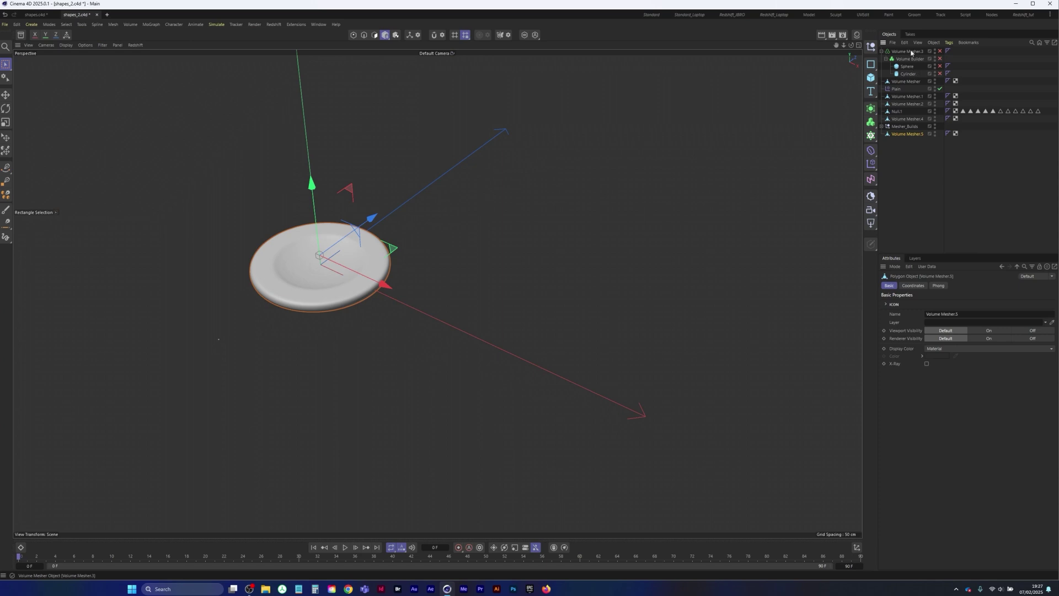
Move the original saucer Volume Mesher hierarchy into the Mesher_Builds group and collapse the group.
drag(910, 52, 910, 128)
click(882, 97)
click(891, 128)
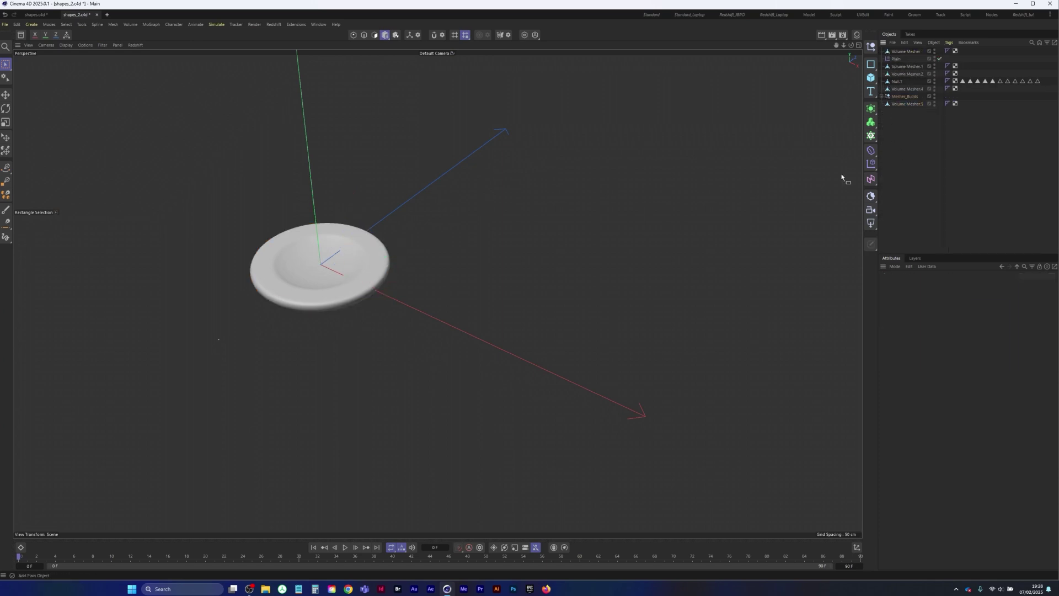
Examine the finished saucer and the neighbouring perforated disc and hollow dice in the shapes.c4d reference document.
scroll(452, 258, down, 5)
alt+middle_drag(374, 286, 467, 290)
alt+drag(449, 275, 416, 287)
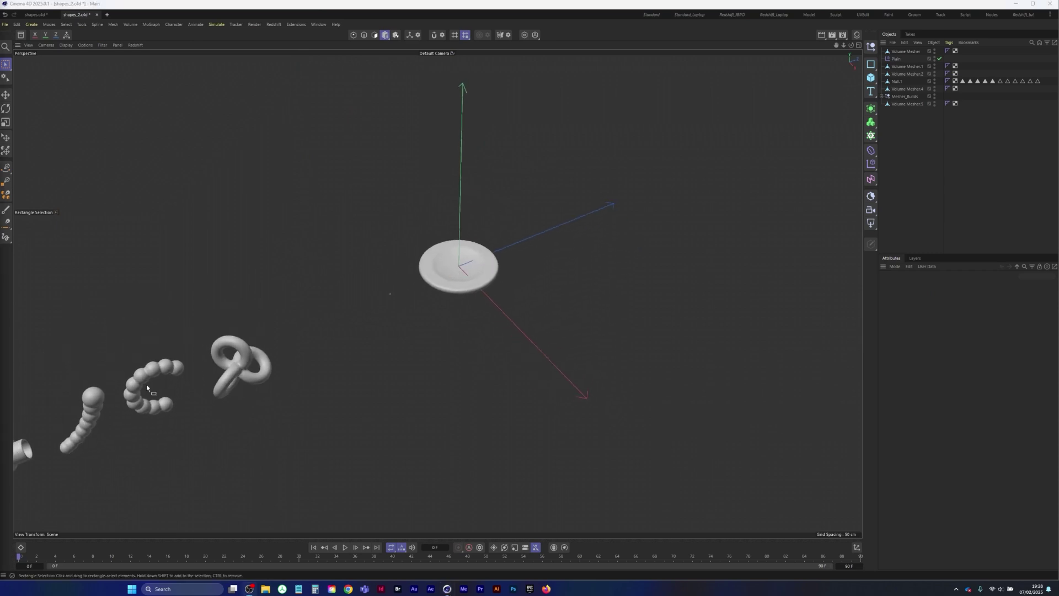
click(37, 15)
alt+middle_drag(488, 279, 429, 303)
scroll(429, 303, down, 2)
mouse_move(428, 302)
alt+mouse_down()
mouse_move(364, 305)
mouse_move(340, 327)
mouse_move(412, 307)
alt+mouse_up()
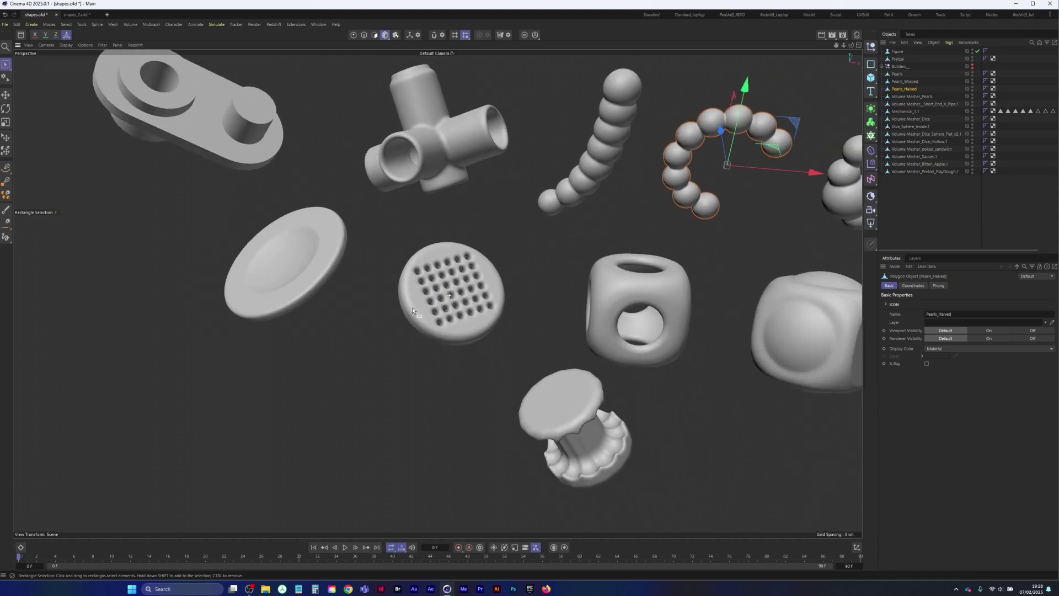
alt+middle_drag(412, 307, 336, 321)
scroll(336, 321, down, 3)
alt+drag(336, 318, 376, 286)
scroll(375, 287, up, 2)
scroll(375, 286, up, 3)
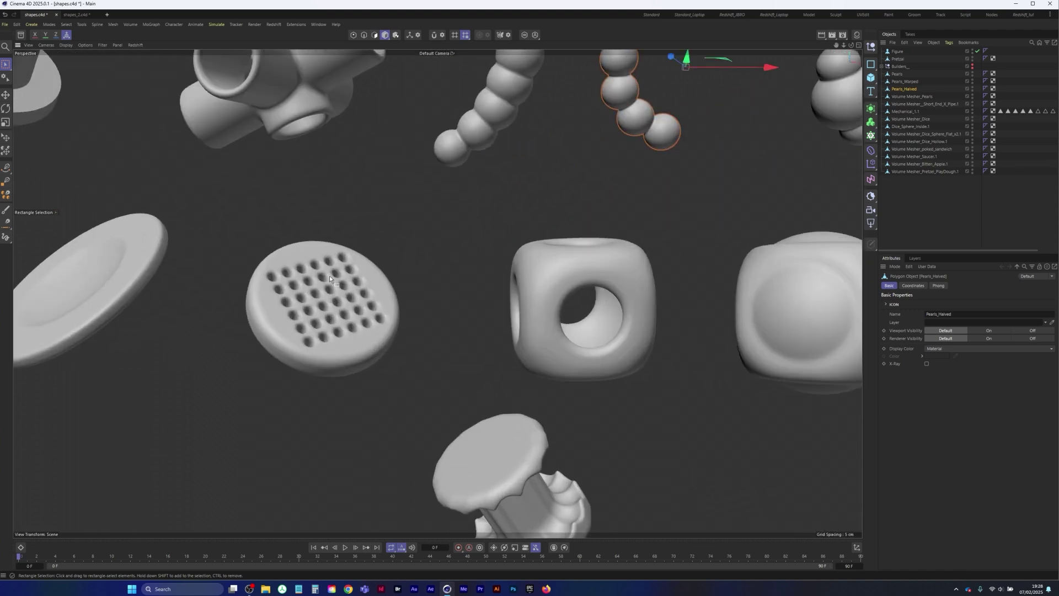
alt+middle_drag(326, 307, 349, 283)
scroll(349, 283, down, 2)
alt+drag(349, 283, 217, 236)
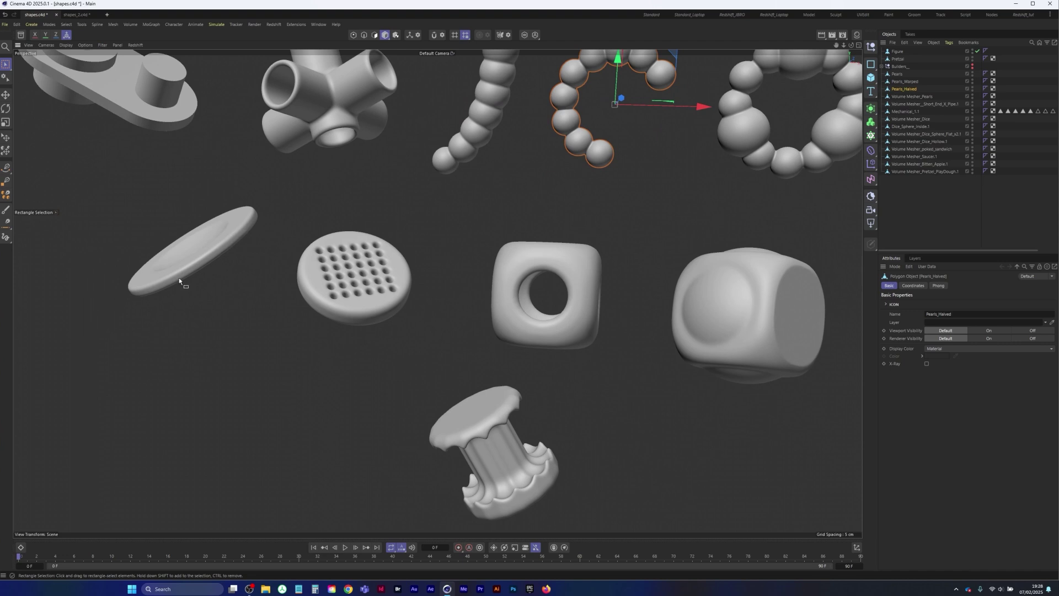
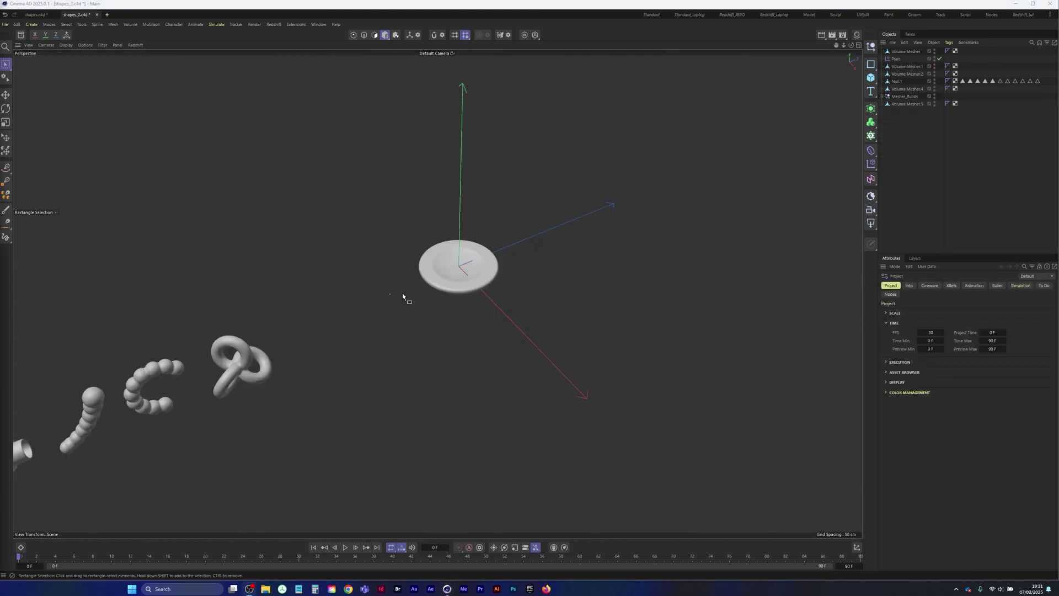
Move the saucer mesh along Z beside the knotted pretzel in shapes_2.c4d and tilt it to show its hollow.
click(458, 267)
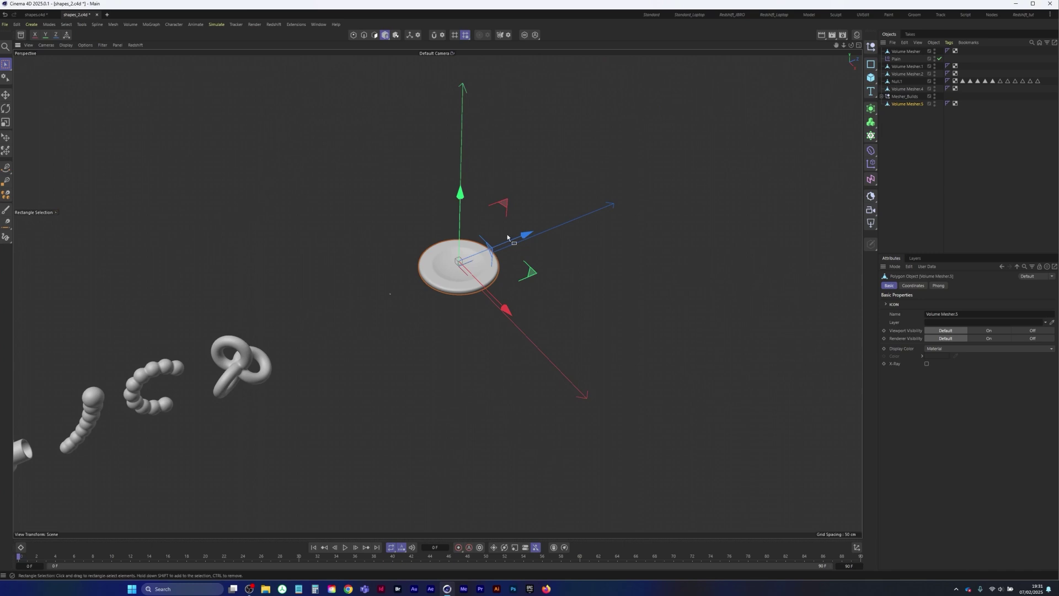
drag(512, 241, 388, 292)
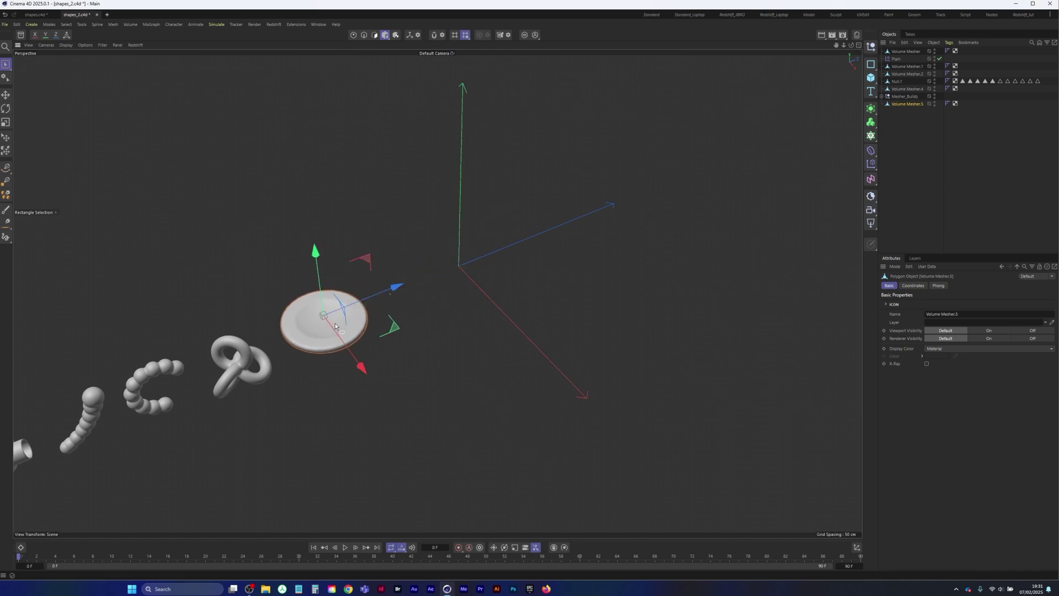
key(r)
drag(326, 334, 339, 364)
scroll(331, 347, down, 5)
alt+drag(276, 315, 218, 243)
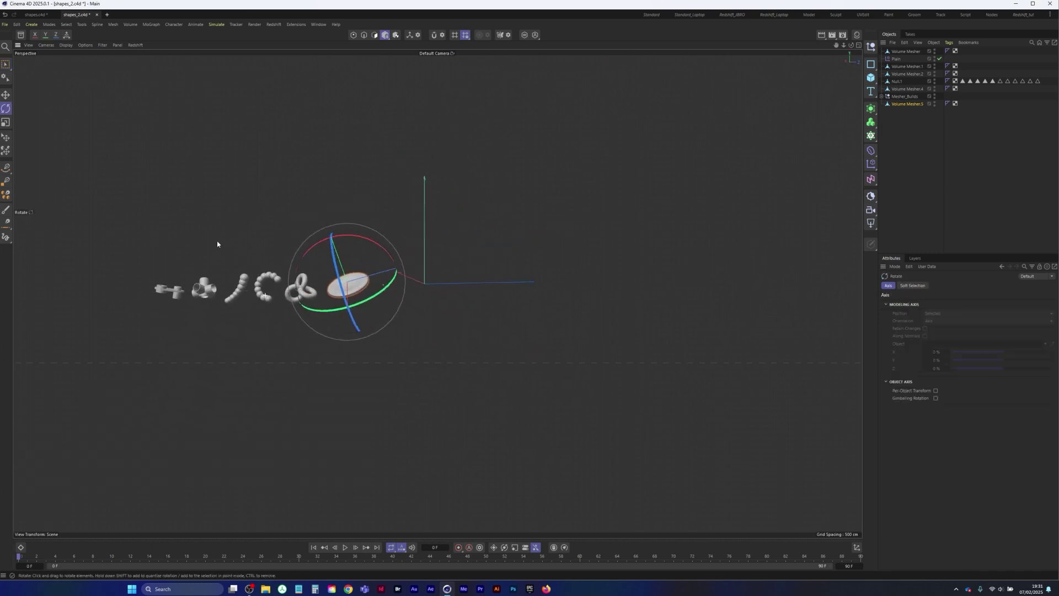
Rescale the saucer mesh slightly and uniformly to suit the row of finished shapes.
scroll(321, 283, up, 3)
alt+drag(322, 286, 377, 276)
scroll(377, 276, up, 2)
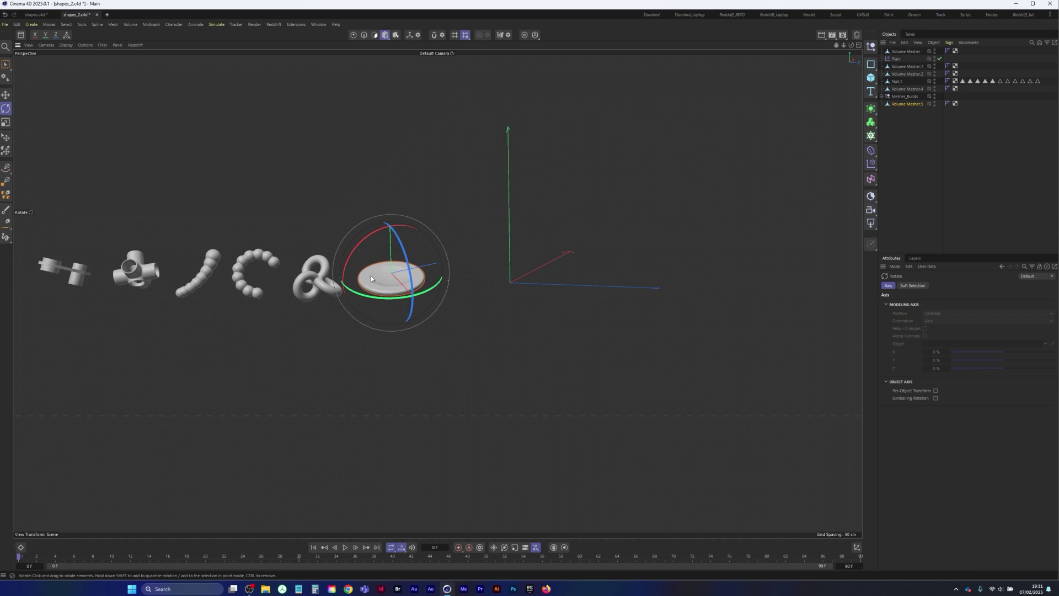
key(t)
mouse_move(487, 186)
mouse_down()
mouse_move(478, 188)
mouse_move(485, 181)
mouse_up()
alt+drag(381, 287, 339, 327)
alt+drag(448, 292, 399, 300)
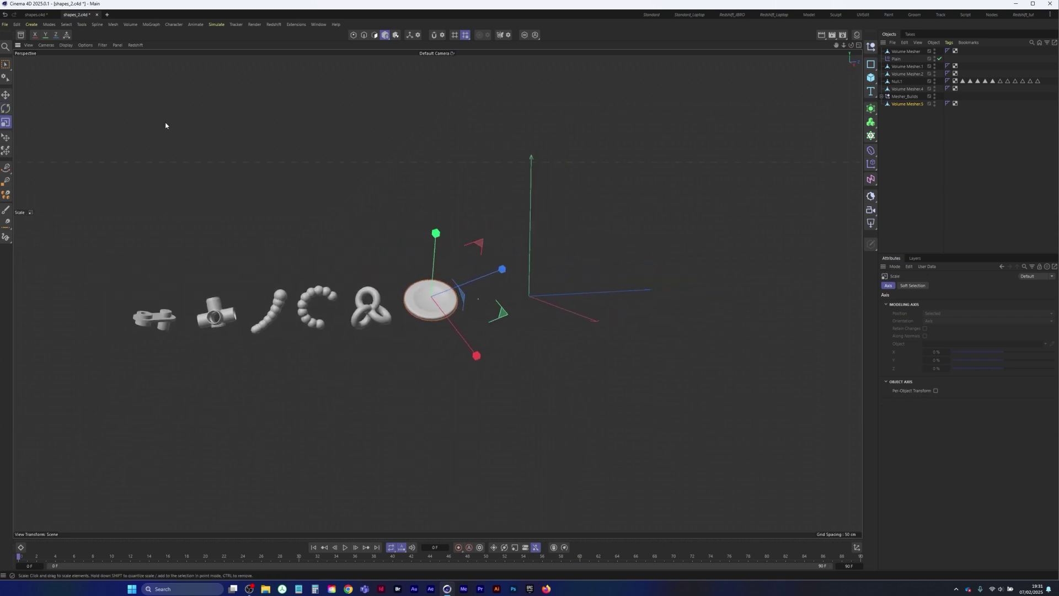
Return to the shapes.c4d reference document, select the hollow dice, and examine its rounded form and openings.
click(35, 16)
alt+middle_drag(553, 288, 265, 278)
scroll(450, 286, down, 3)
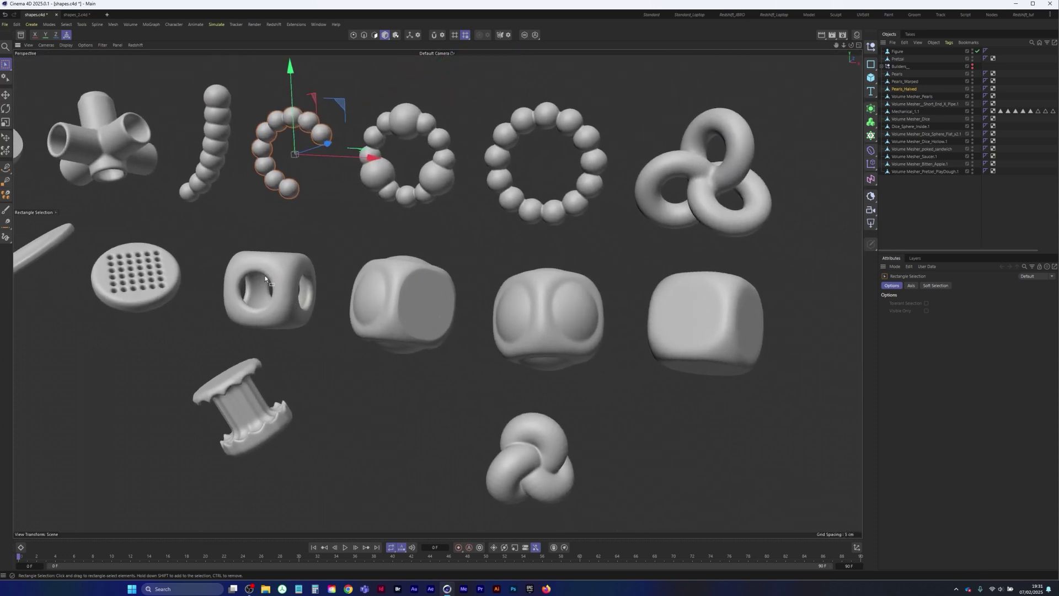
click(266, 278)
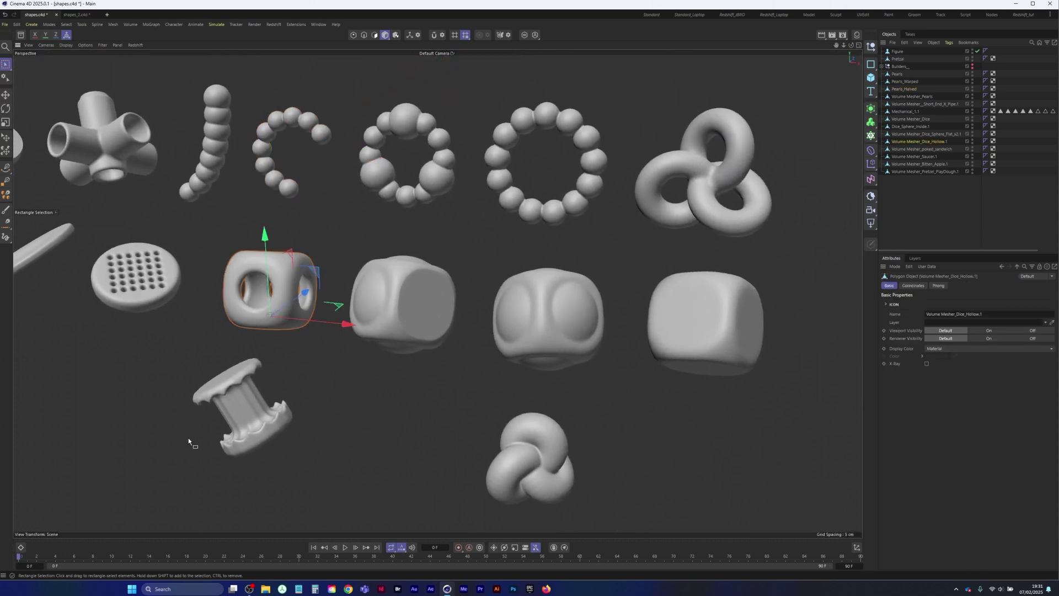
alt+middle_drag(332, 280, 428, 282)
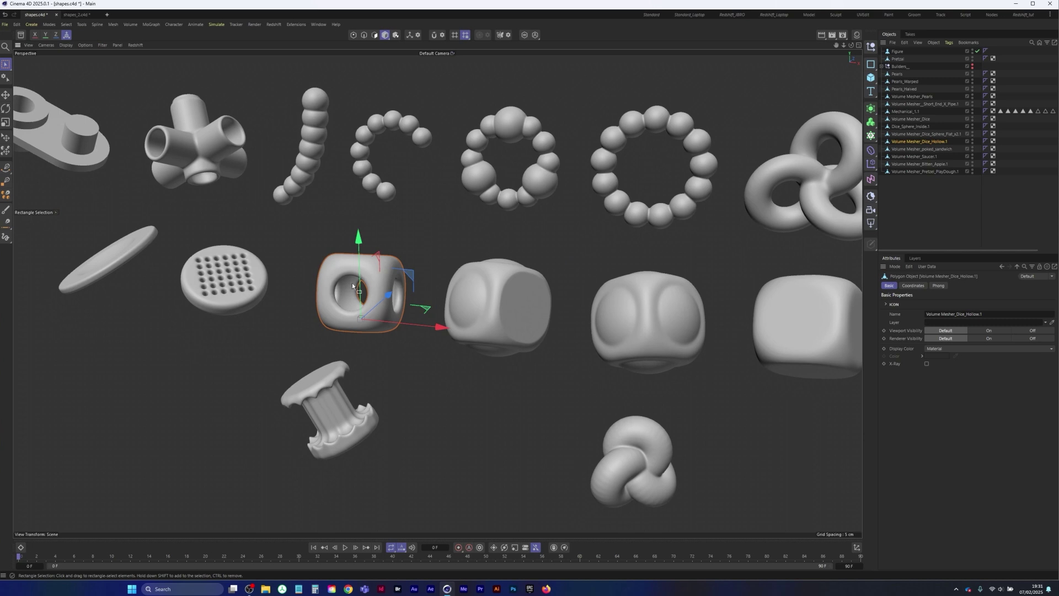
alt+right_drag(346, 280, 414, 251)
alt+middle_drag(434, 263, 436, 291)
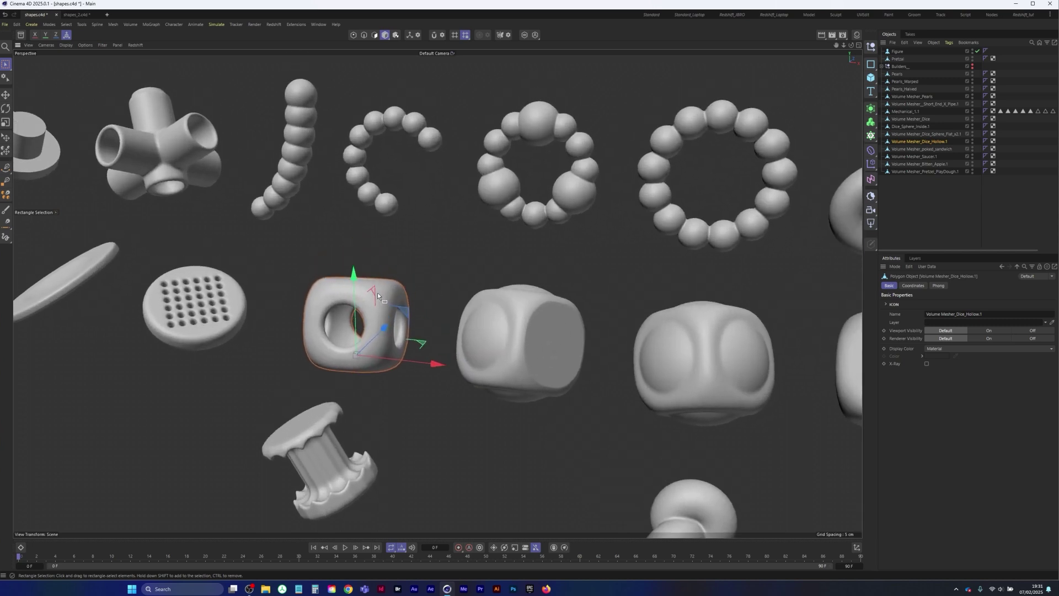
Compare the hollow dice with the bitten apple core and neighbouring dice in the shapes.c4d reference, ending with the hollow dice selected.
alt+drag(377, 293, 379, 304)
alt+right_drag(379, 304, 356, 286)
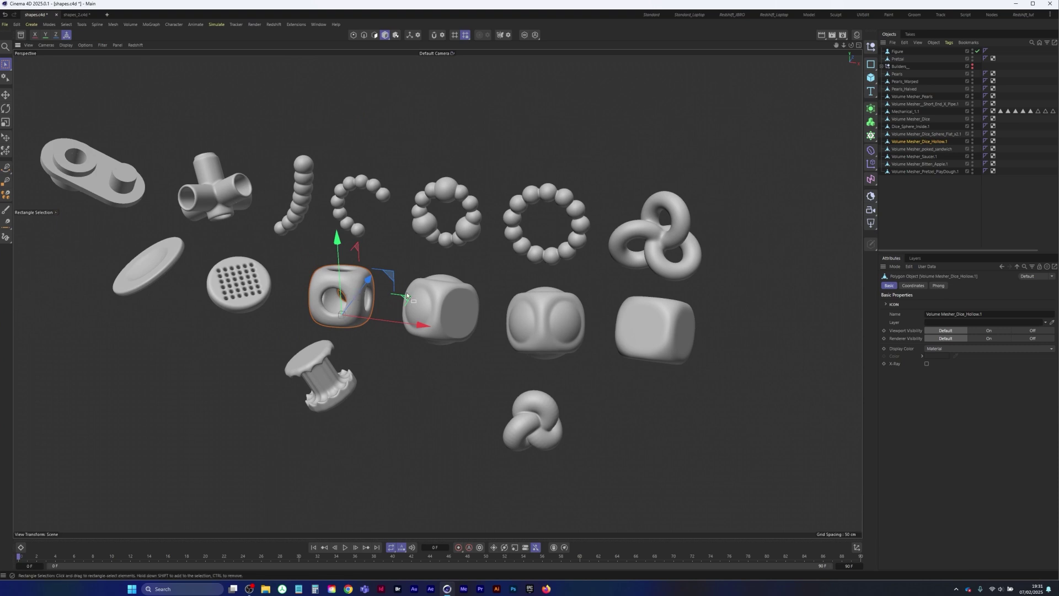
alt+middle_drag(458, 310, 444, 284)
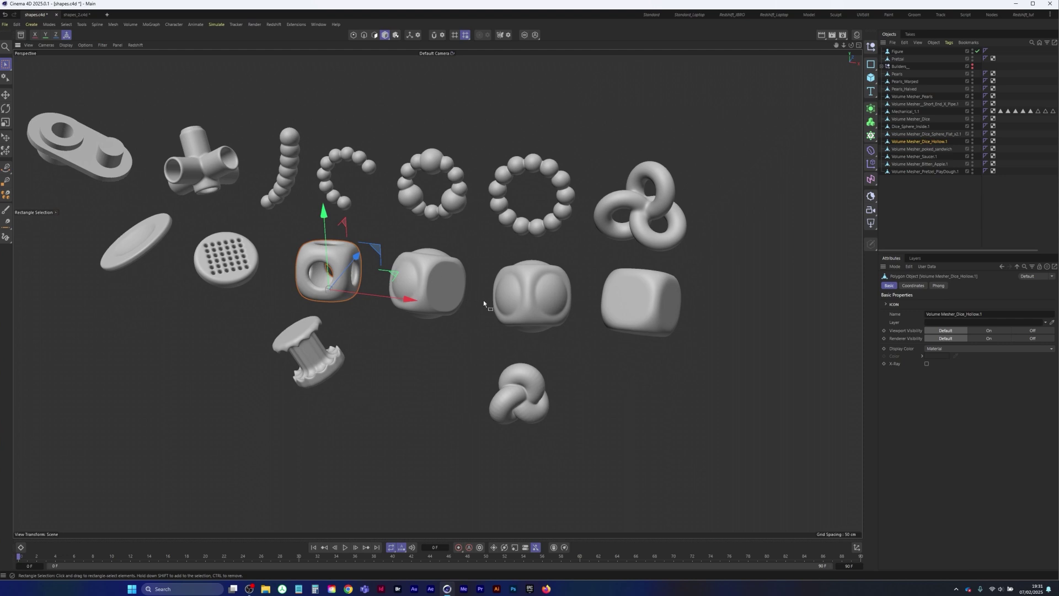
click(310, 356)
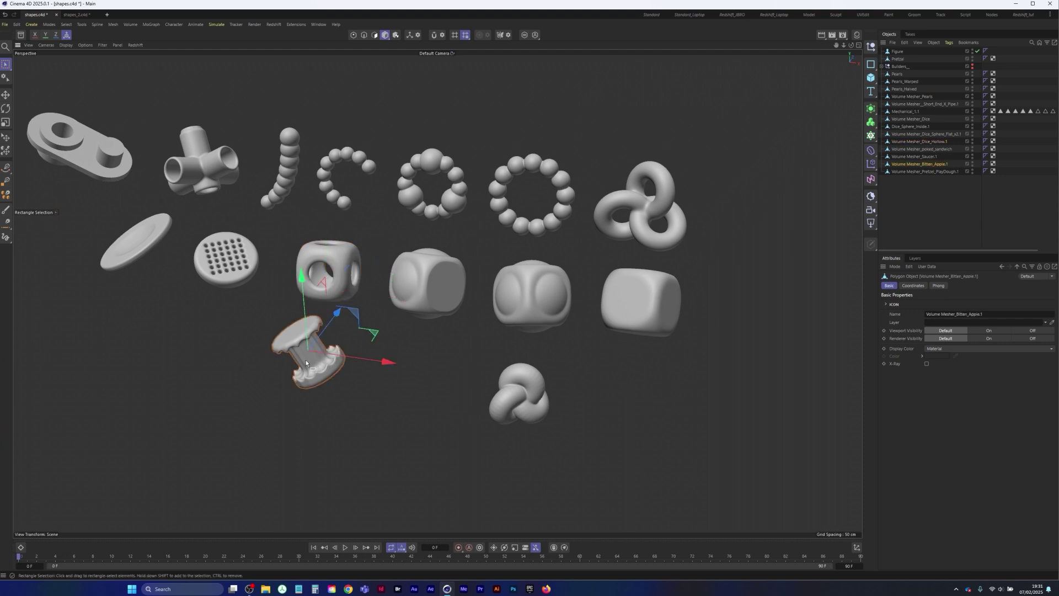
scroll(331, 351, up, 3)
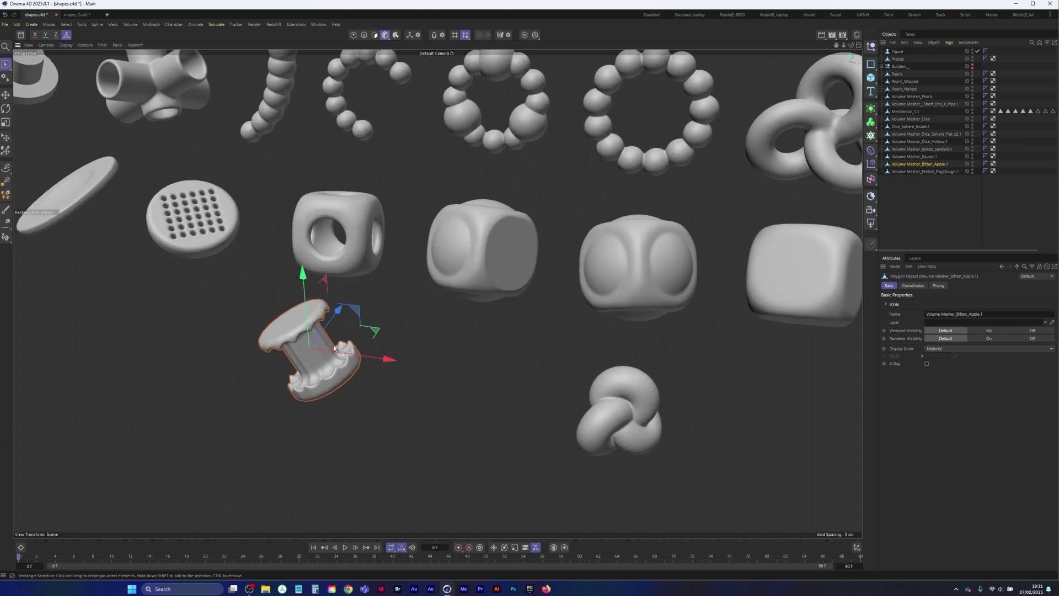
scroll(363, 304, down, 3)
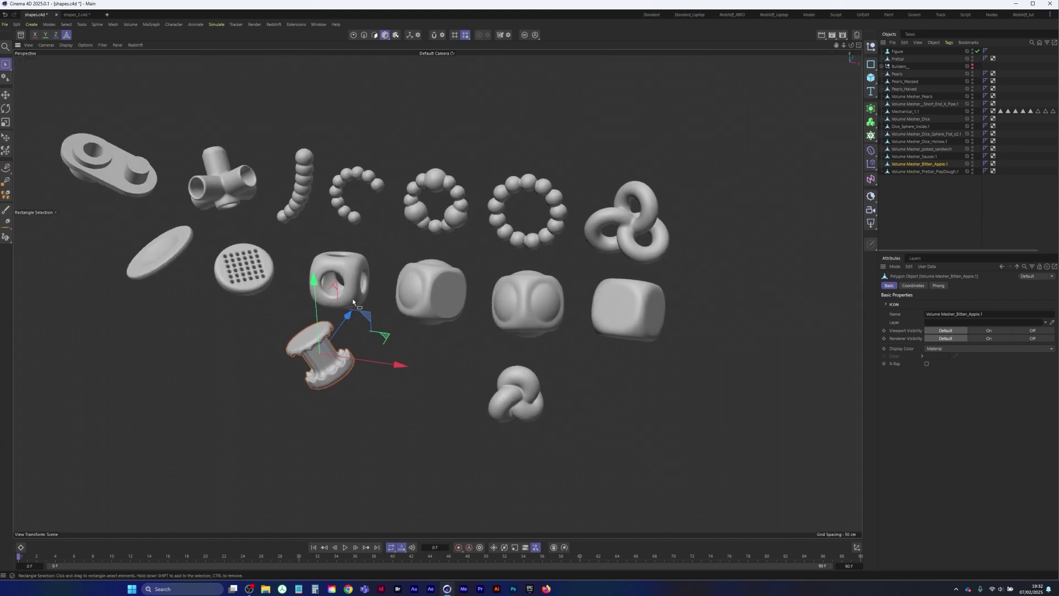
click(353, 301)
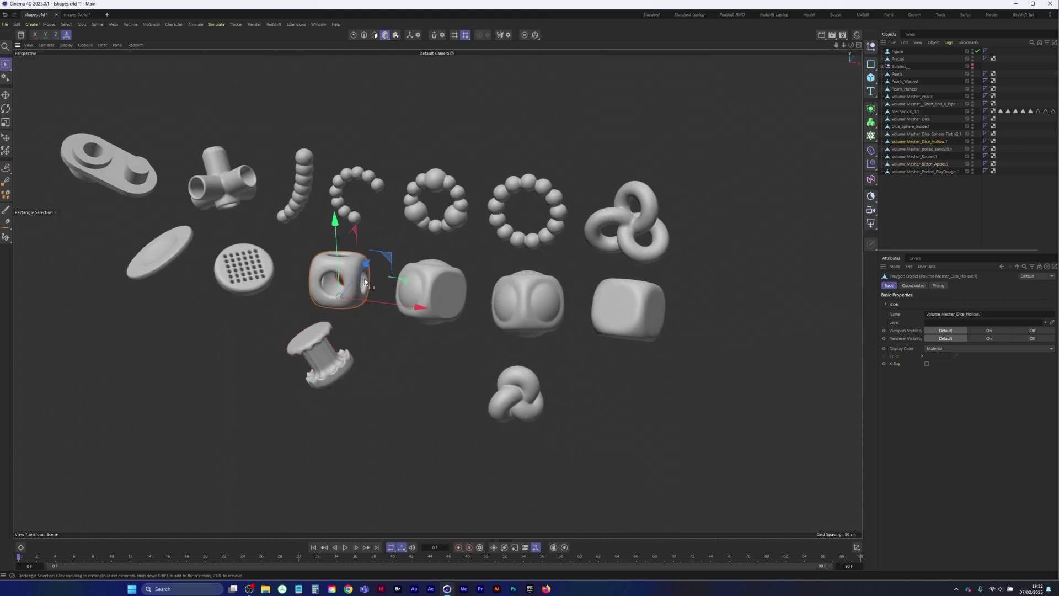
Switch to the shapes_2.c4d document and add a cube primitive beside the saucer.
click(76, 14)
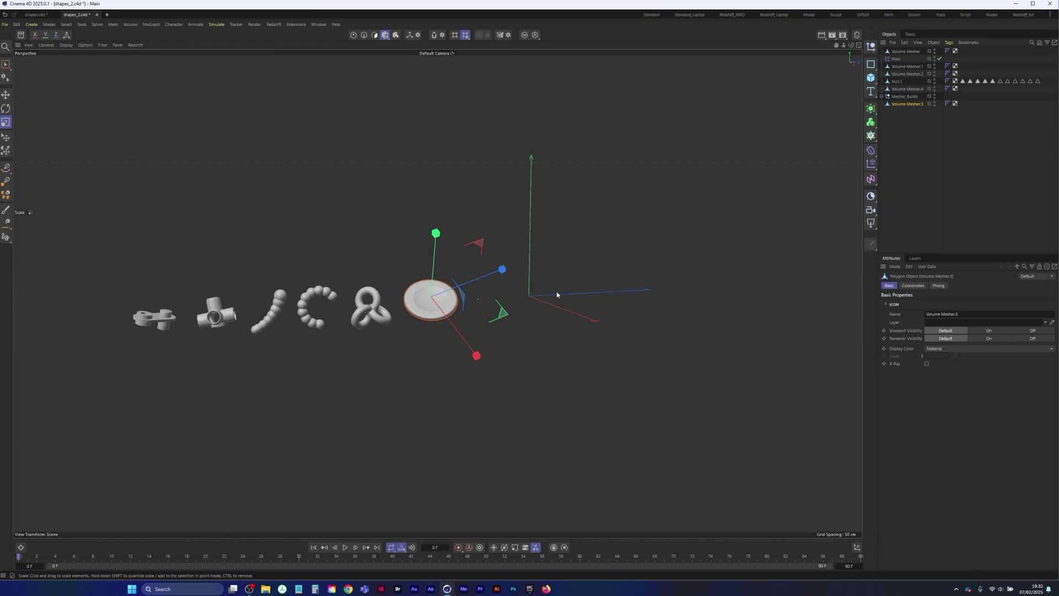
click(871, 78)
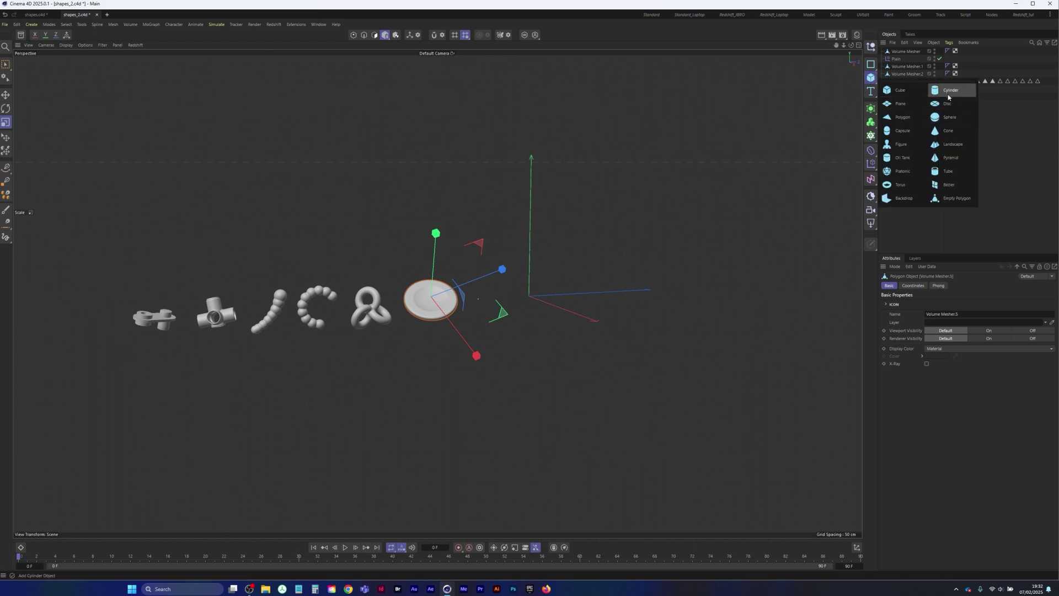
click(900, 90)
scroll(512, 291, up, 5)
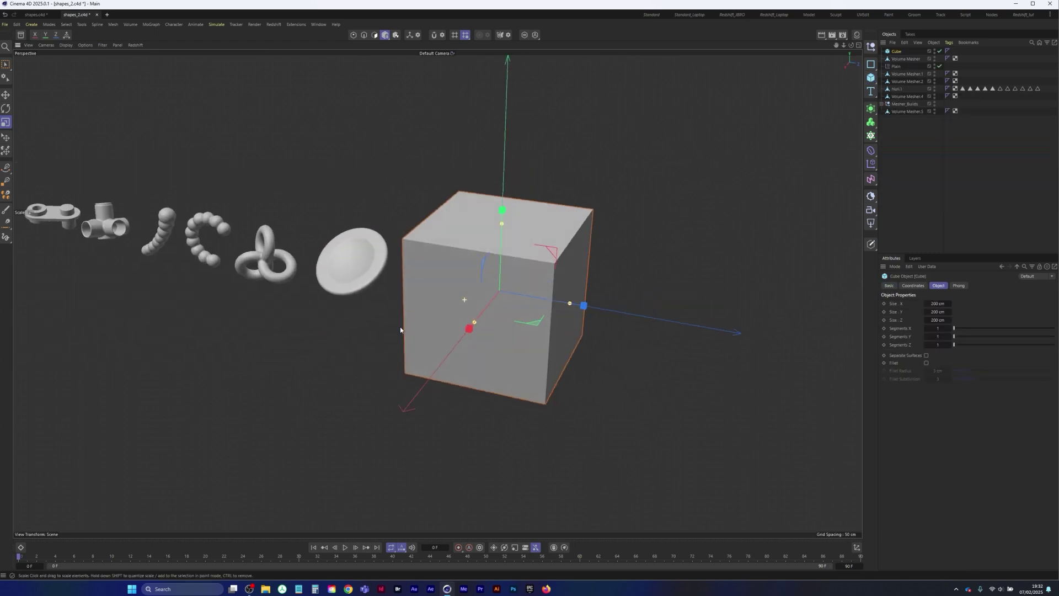
alt+drag(401, 328, 404, 328)
Fillet the cube with a radius of about 49 cm and a fillet subdivision of 4, displaying its polygon lines.
click(927, 363)
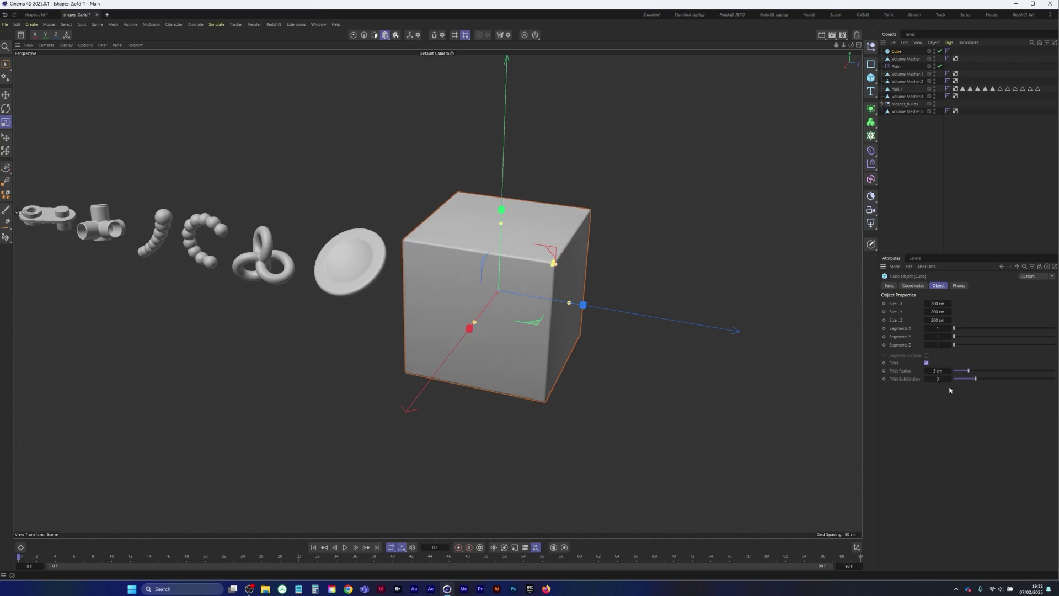
drag(968, 370, 1004, 365)
key(ctrl+z)
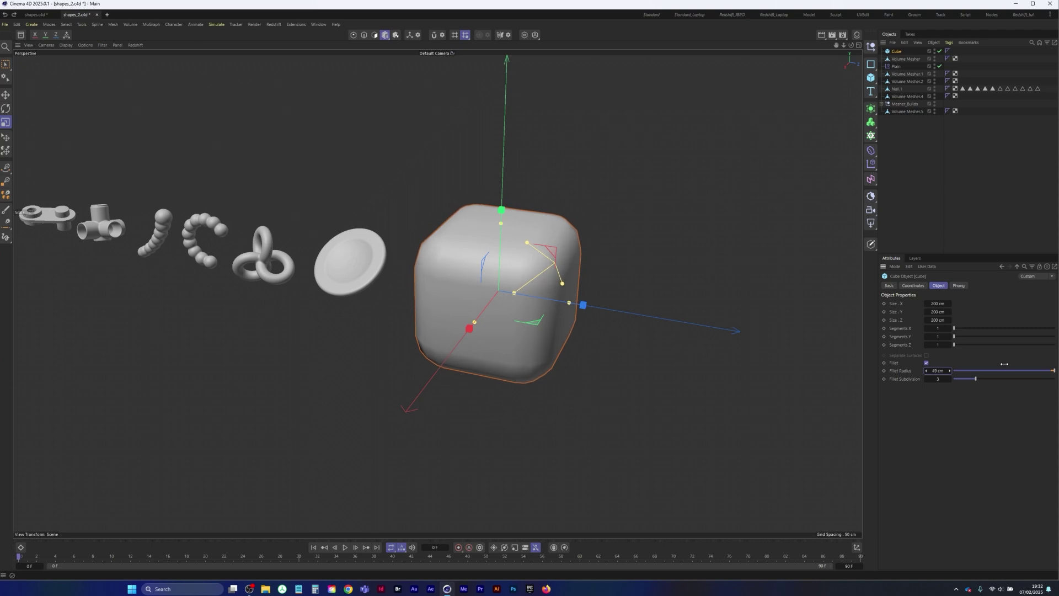
key(n)
key(b)
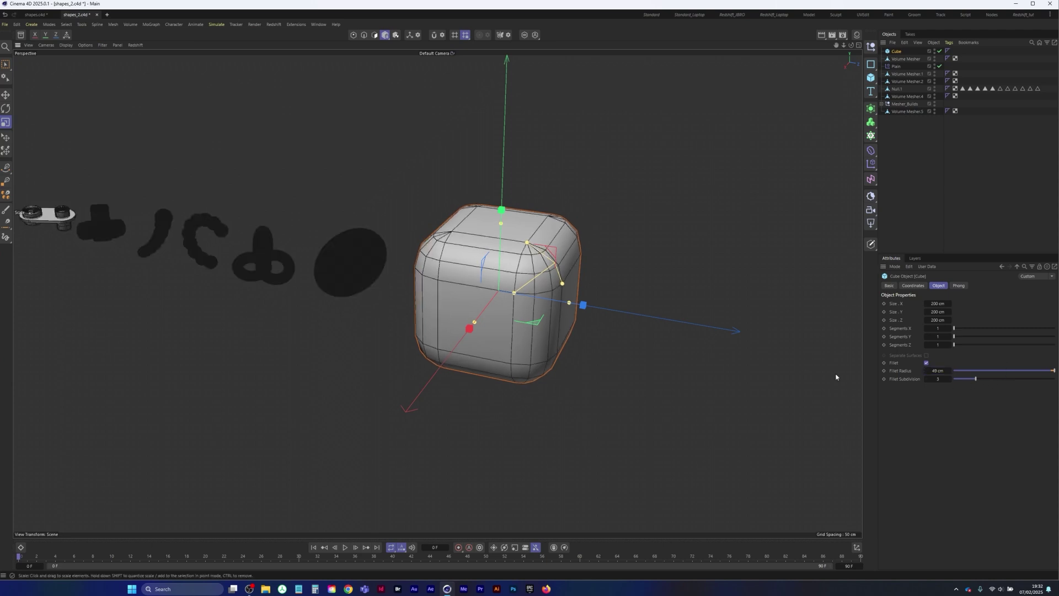
drag(976, 378, 1008, 381)
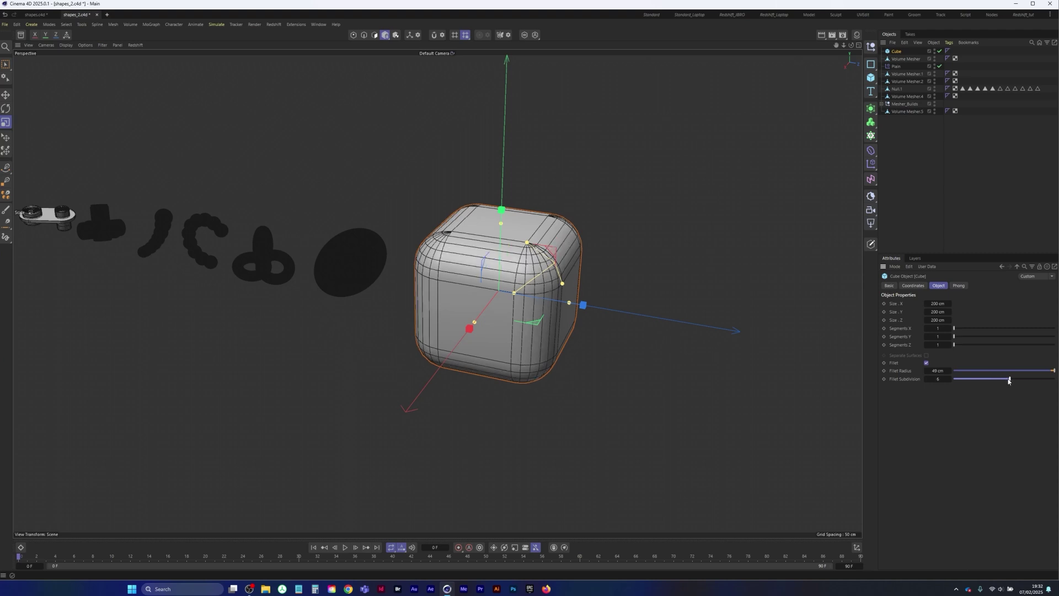
drag(1012, 380, 986, 383)
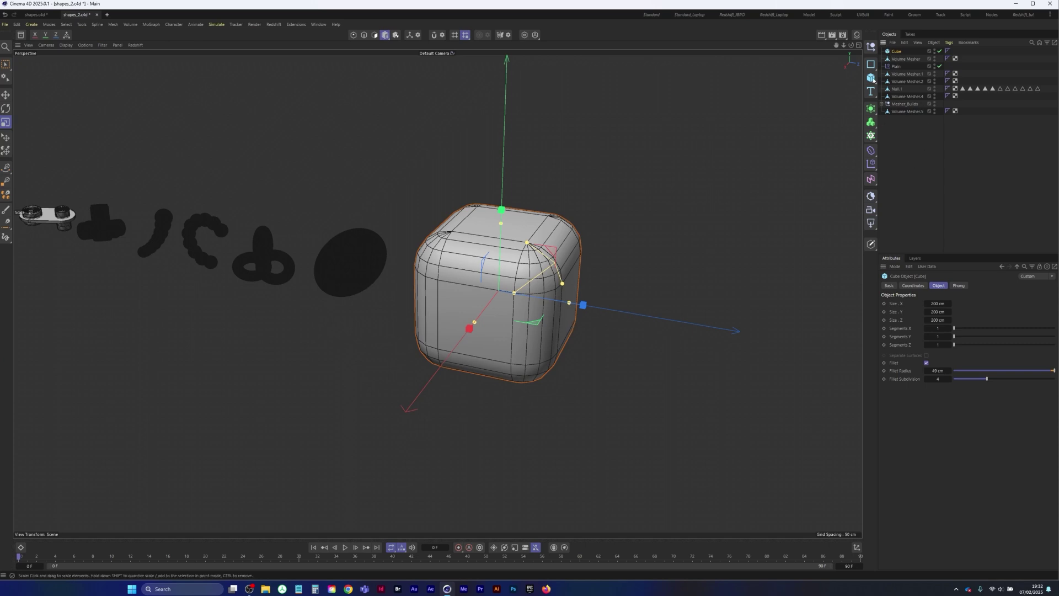
Add a sphere at the cube's centre and scale it up uniformly until it bulges through the cube's faces.
drag(870, 78, 934, 120)
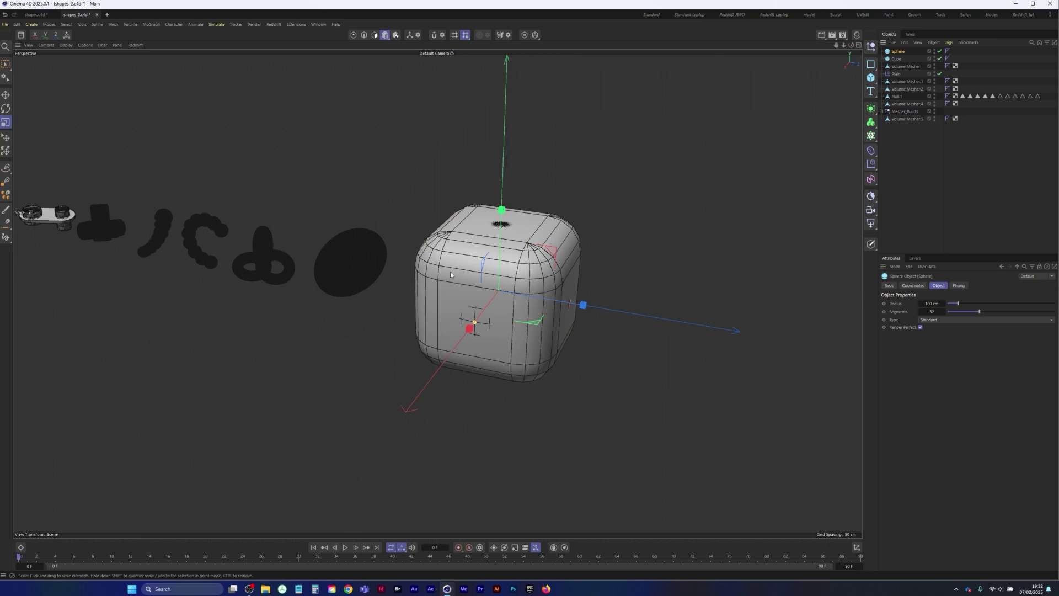
key(t)
drag(239, 176, 279, 165)
click(901, 51)
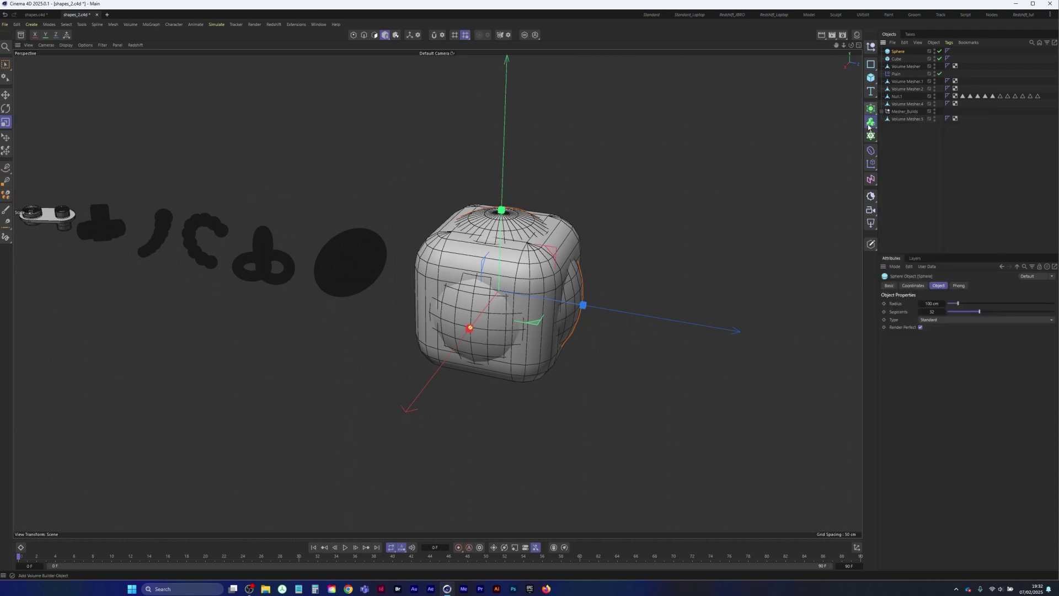
Add a Volume Builder and a Volume Mesher, nesting the sphere and cube in the builder and the builder in the mesher.
click(870, 124)
click(871, 124)
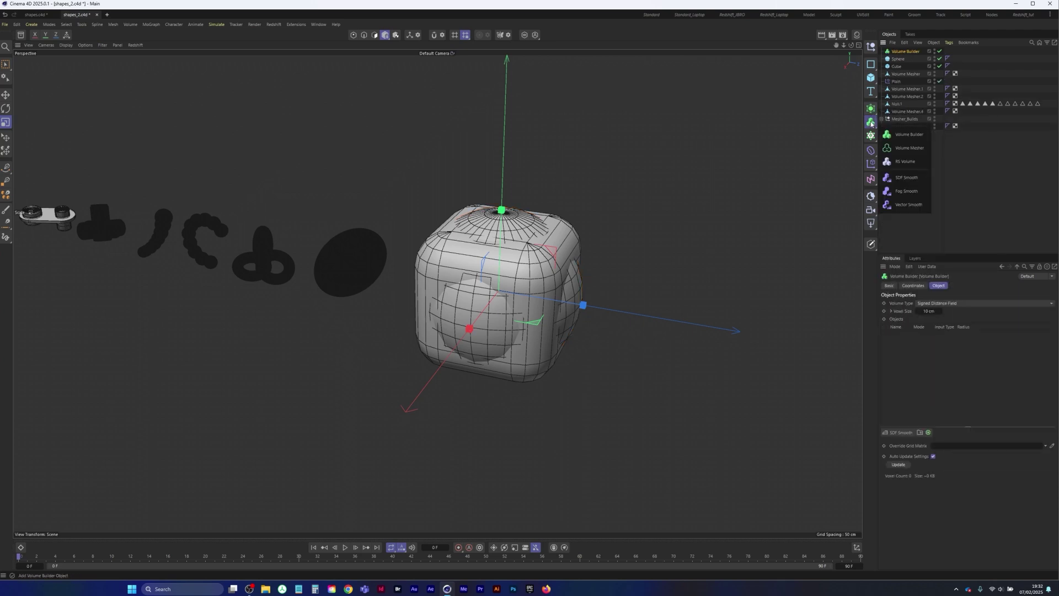
click(904, 149)
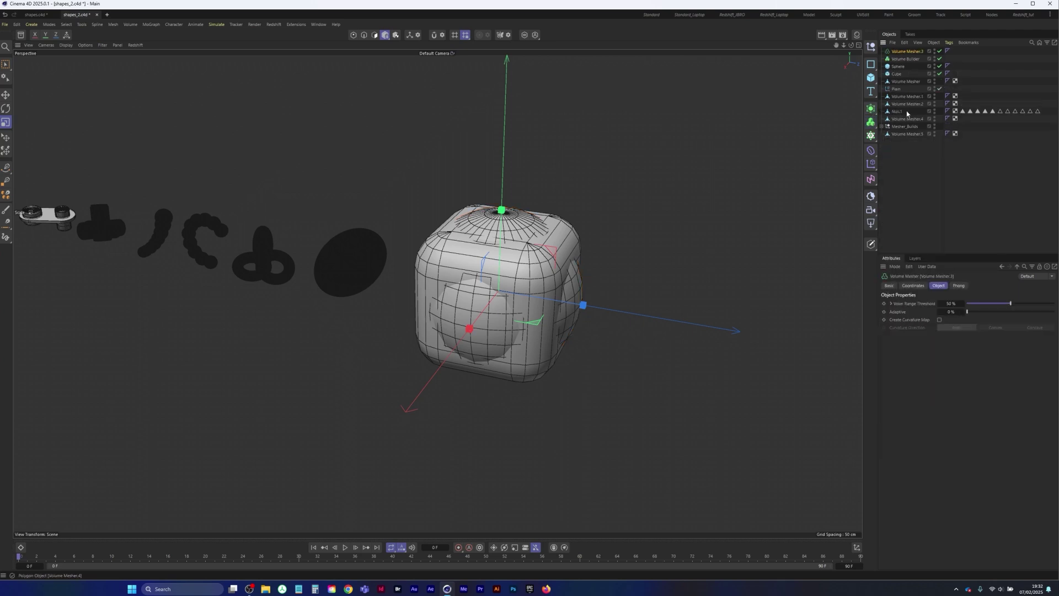
click(898, 67)
shift+click(899, 74)
drag(901, 67, 911, 60)
click(910, 59)
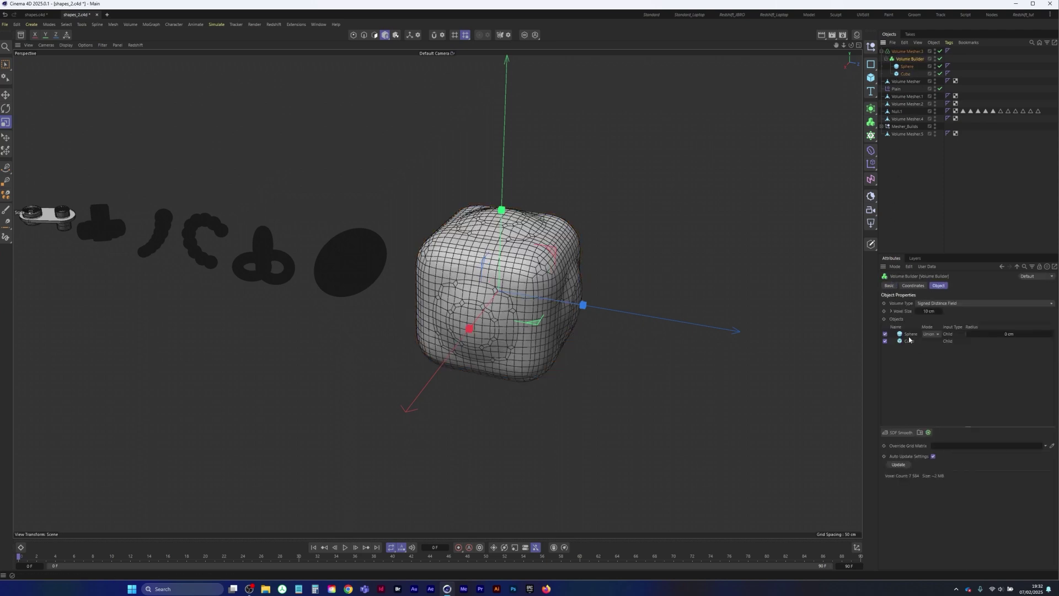
Set the sphere's mode to Subtract in the Volume Builder and add an SDF Smooth filter above it.
click(930, 334)
click(935, 353)
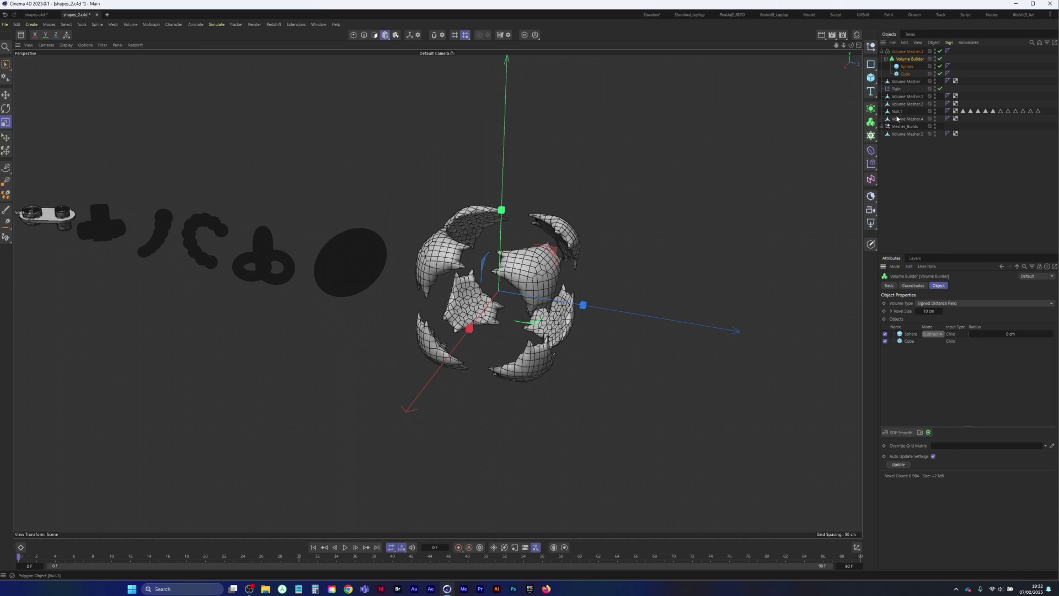
click(899, 435)
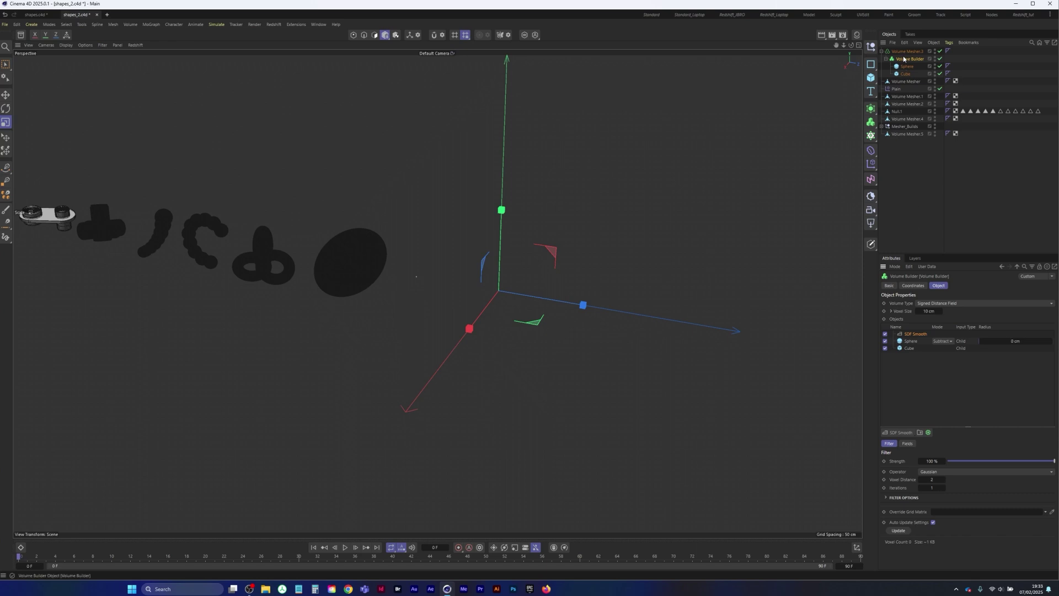
Try voxel sizes of 4 cm and 2 cm in the Volume Builder, settling on 3 cm.
click(926, 312)
text(4)
key(Return)
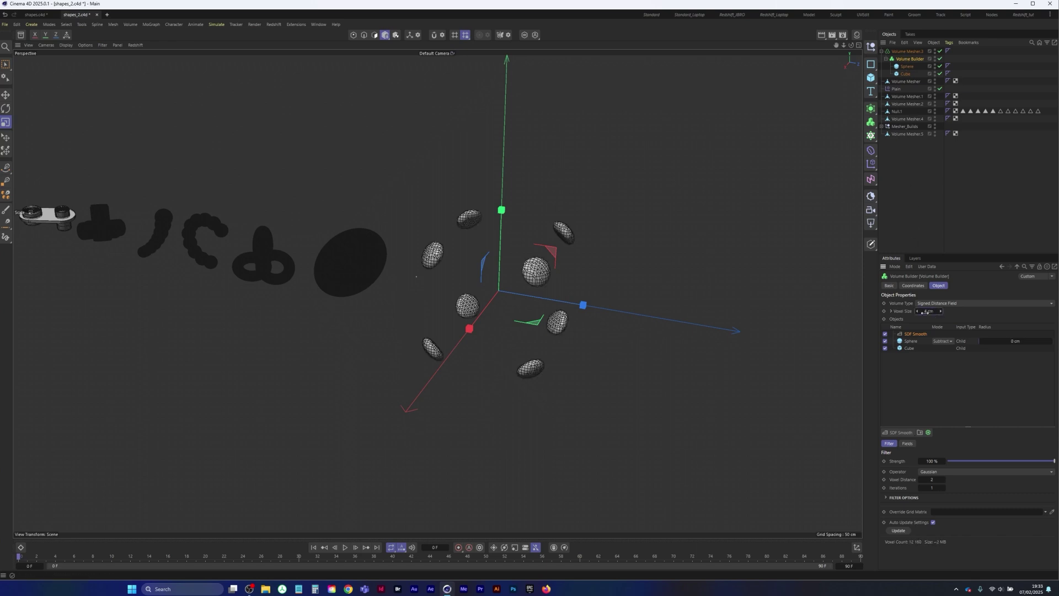
click(919, 312)
text(2)
key(Return)
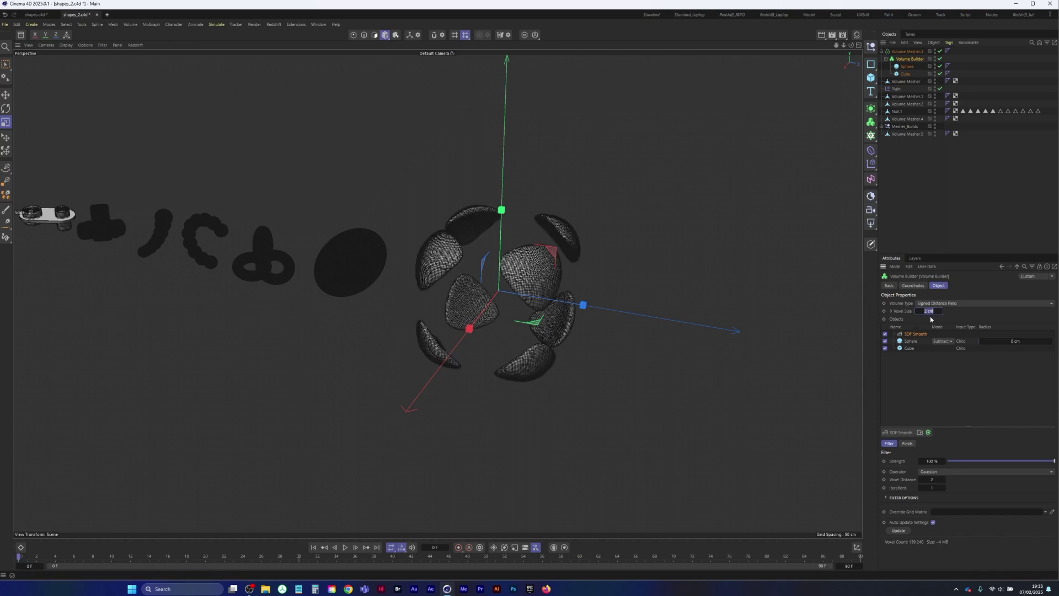
text(3)
key(Return)
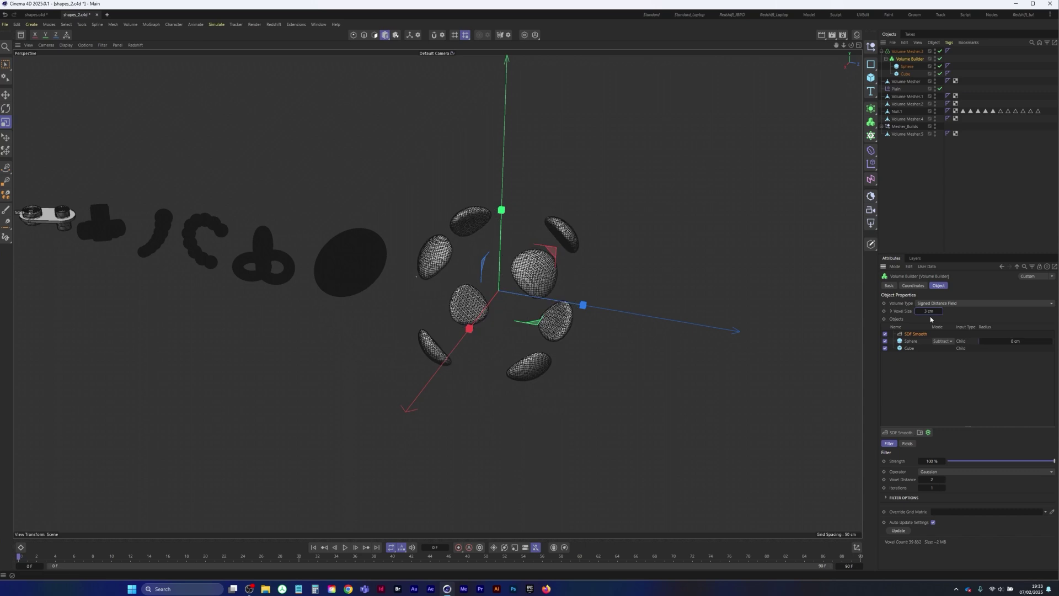
Scale the subtracted sphere down uniformly until the cube's walls connect around a round opening in each face.
click(910, 67)
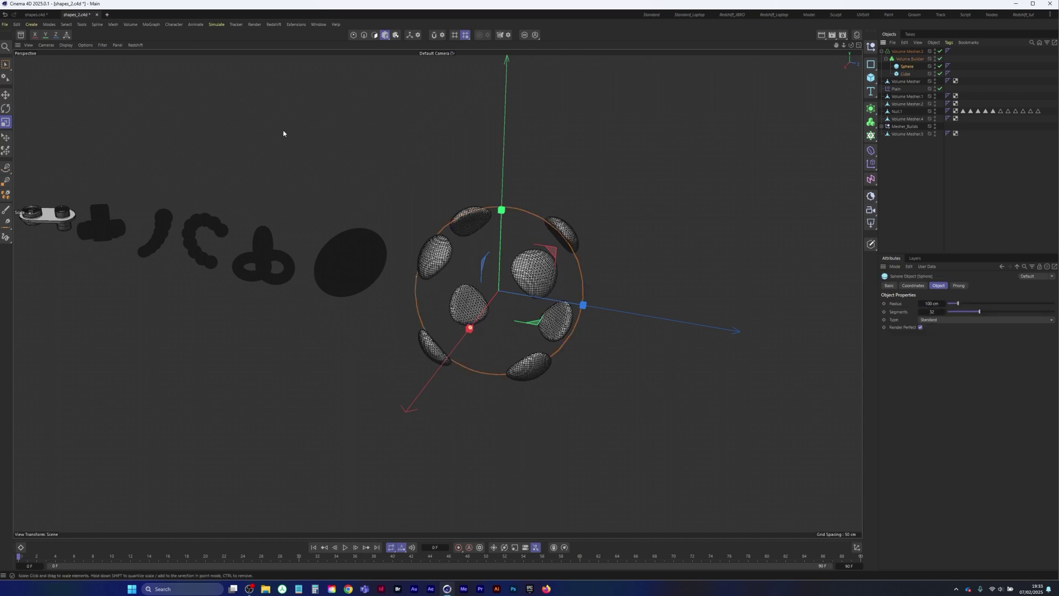
click(6, 119)
drag(296, 138, 272, 157)
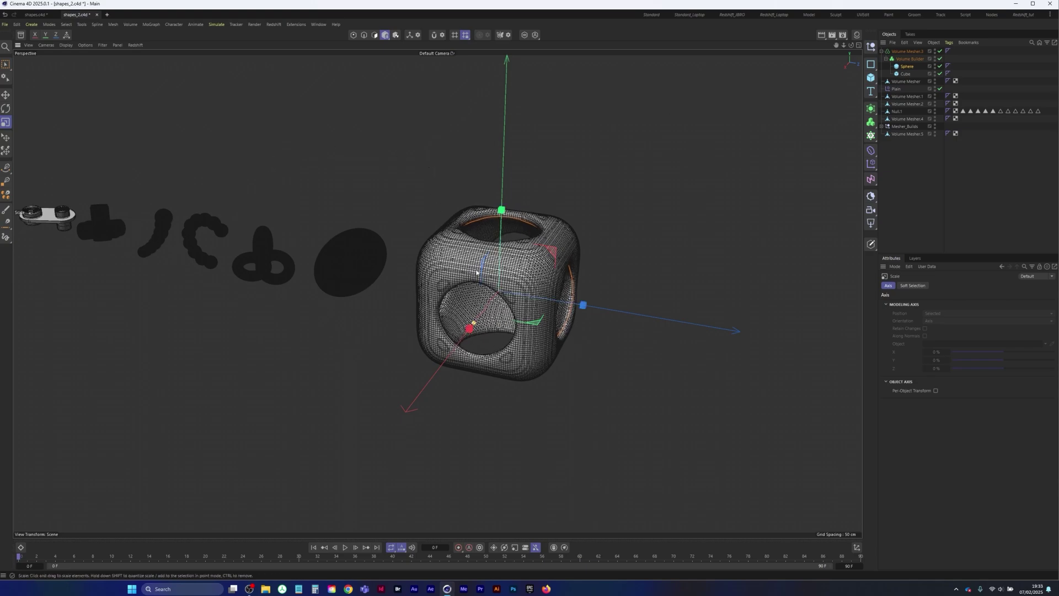
alt+right_drag(495, 291, 518, 287)
alt+drag(518, 287, 503, 268)
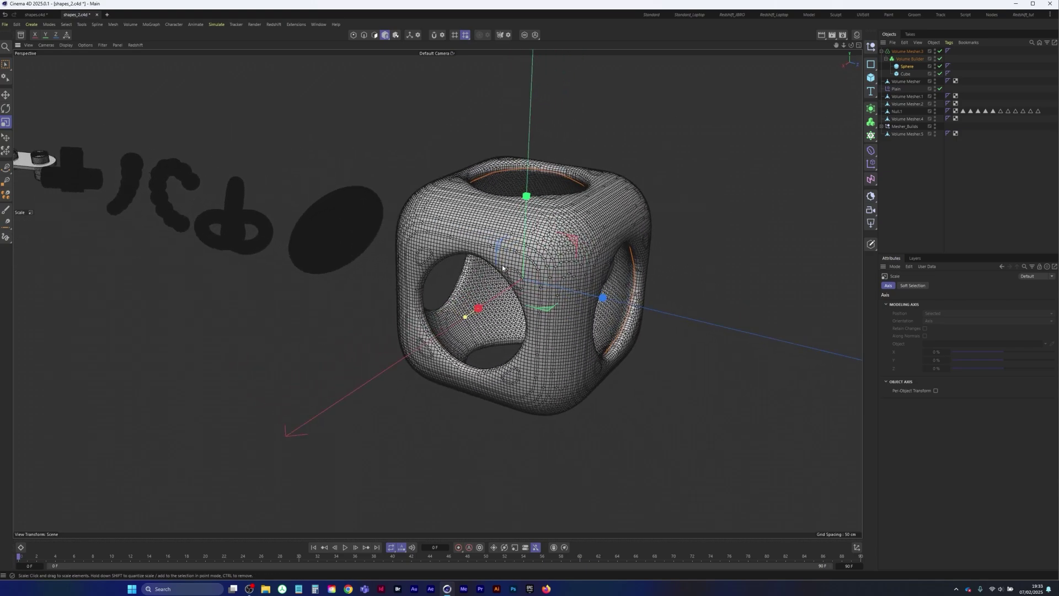
Add an SDF Dilate and Erode filter above SDF Smooth in the hollow dice's Volume Builder.
click(910, 58)
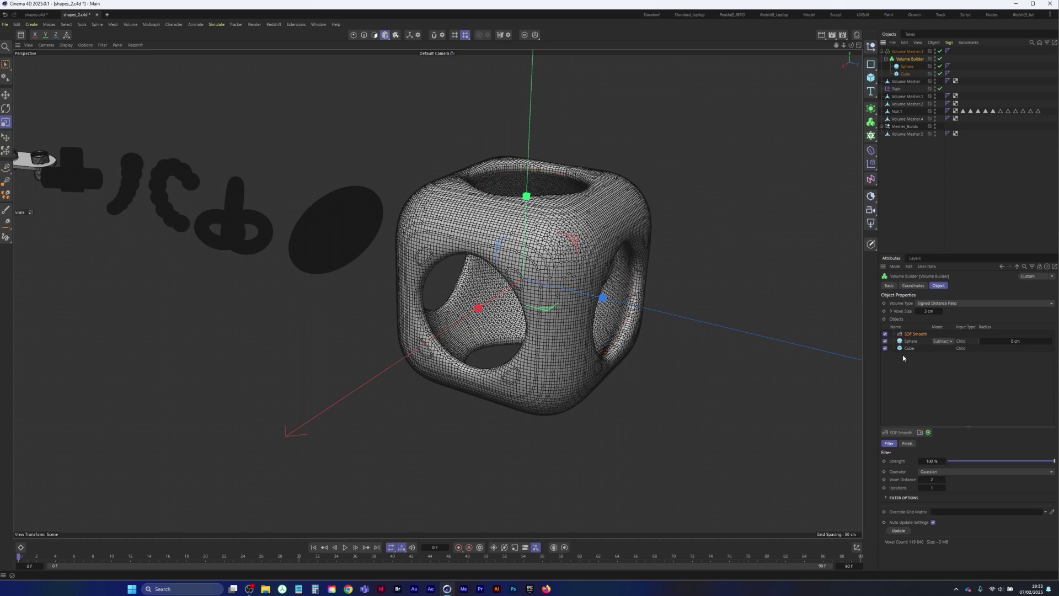
click(900, 432)
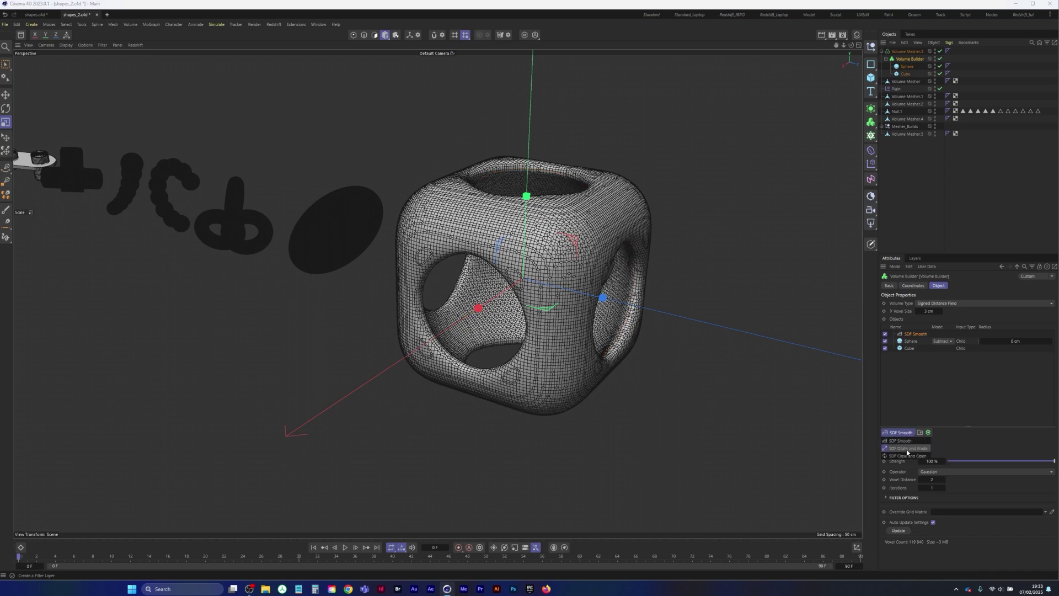
click(908, 449)
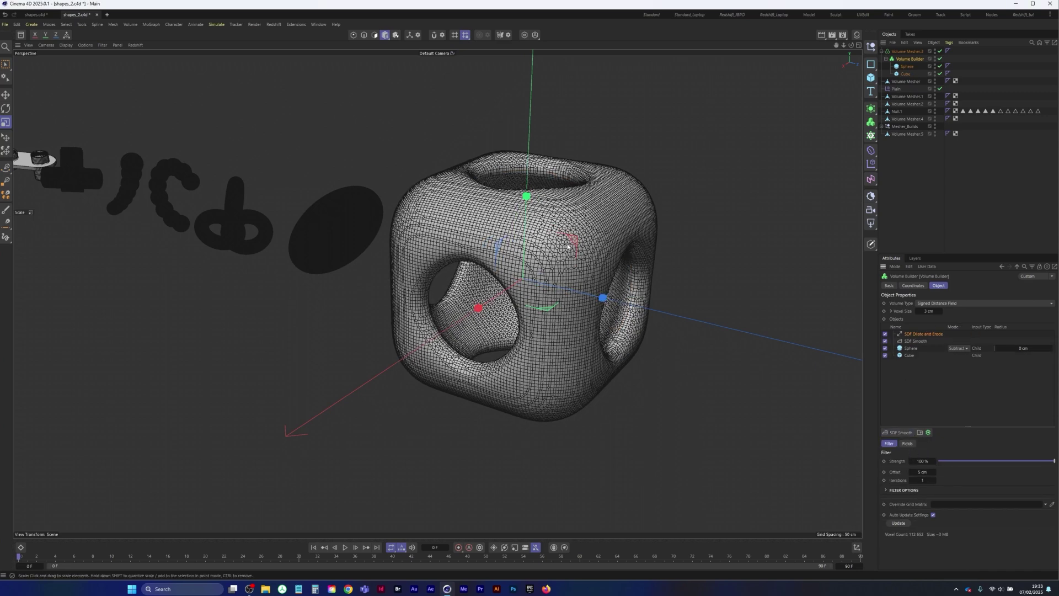
alt+drag(539, 282, 509, 254)
Try an 8 cm offset on the SDF Dilate and Erode filter and restore it to 5 cm.
click(922, 472)
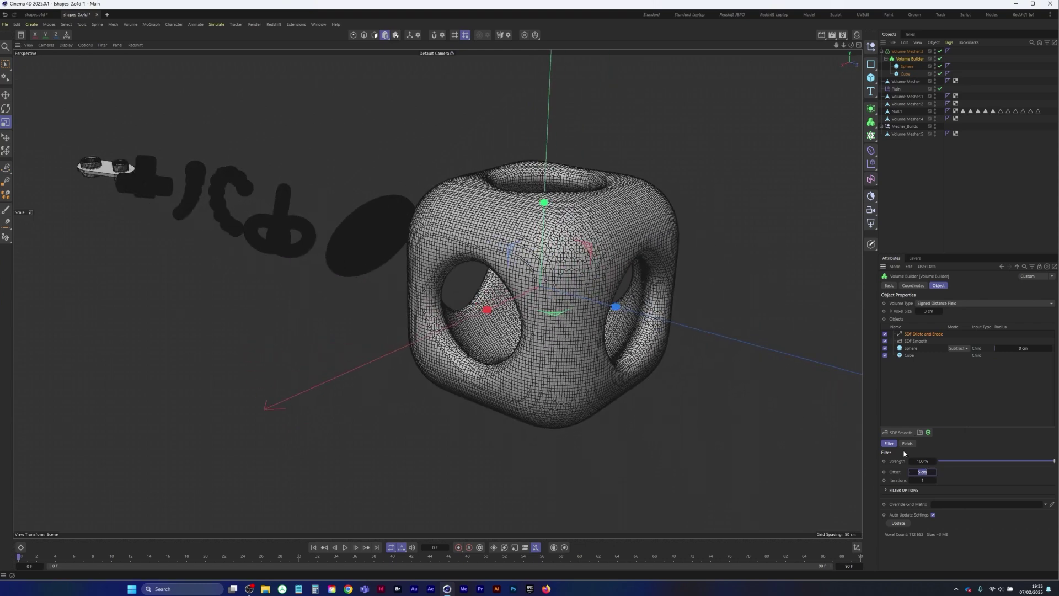
text(8)
key(Return)
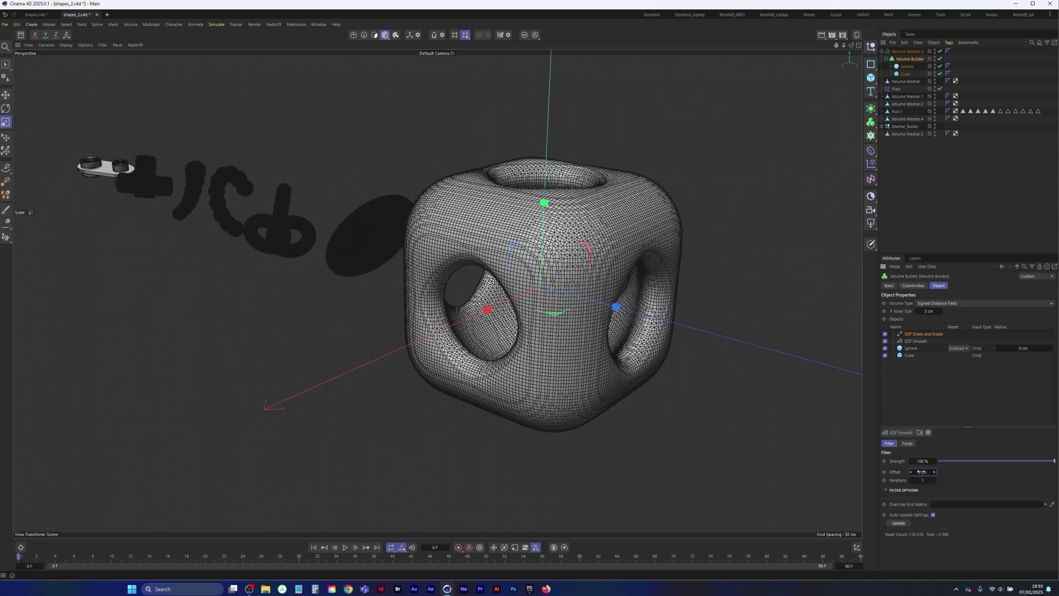
click(921, 472)
text(5)
key(Return)
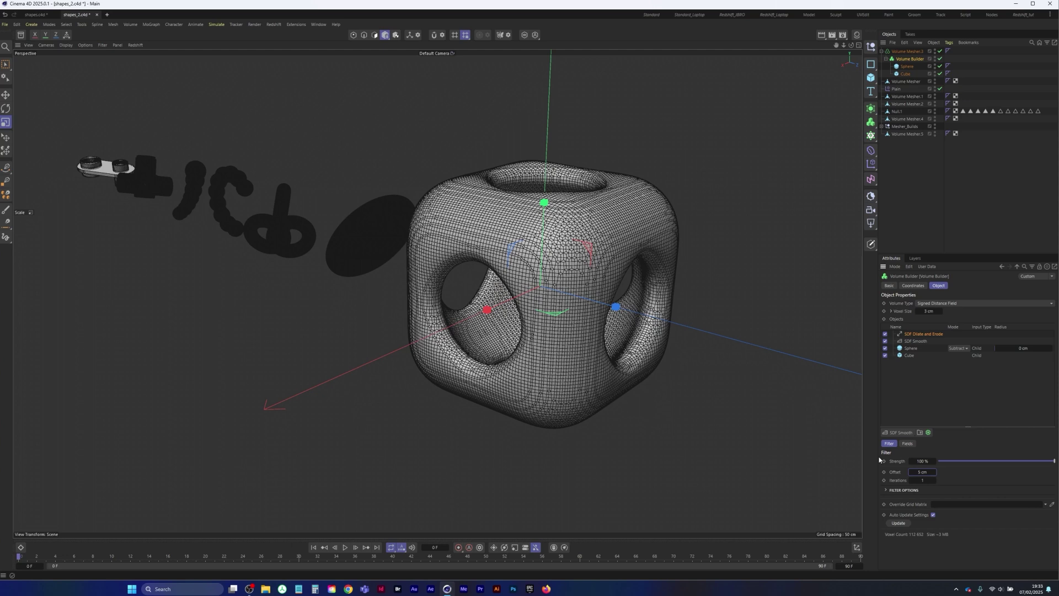
Duplicate the hollow dice's Volume Mesher setup, disable the copy, and store it in the Mesher_Builds group.
click(908, 160)
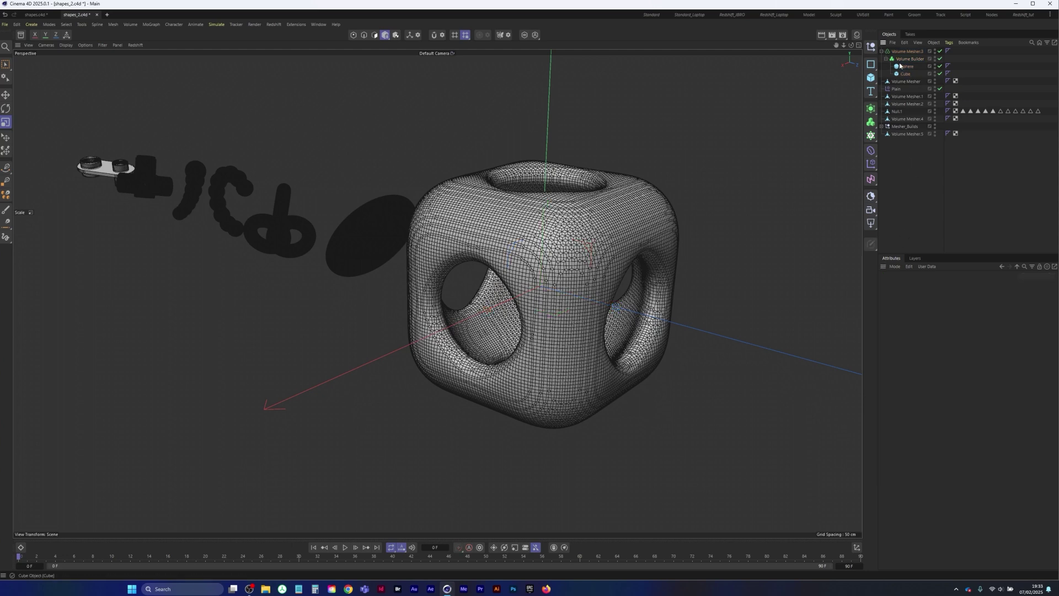
click(905, 51)
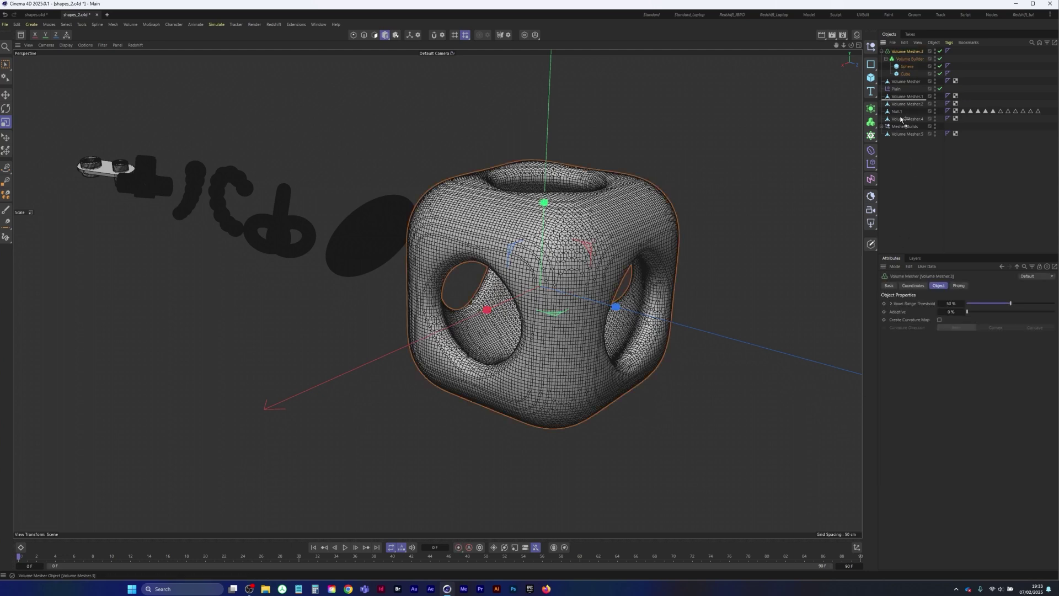
key(ctrl+c)
key(ctrl+v)
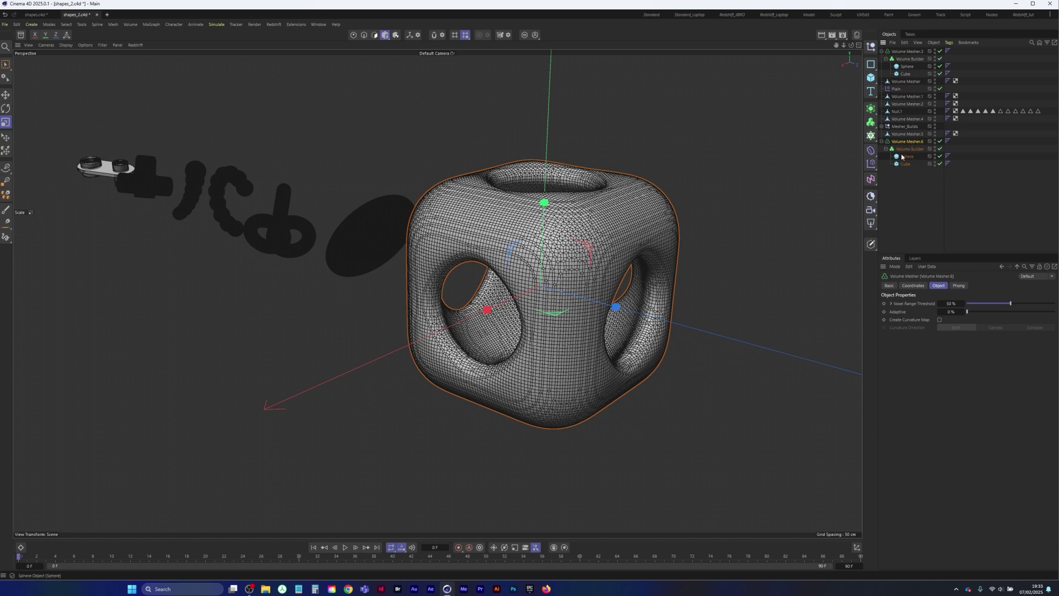
click(940, 141)
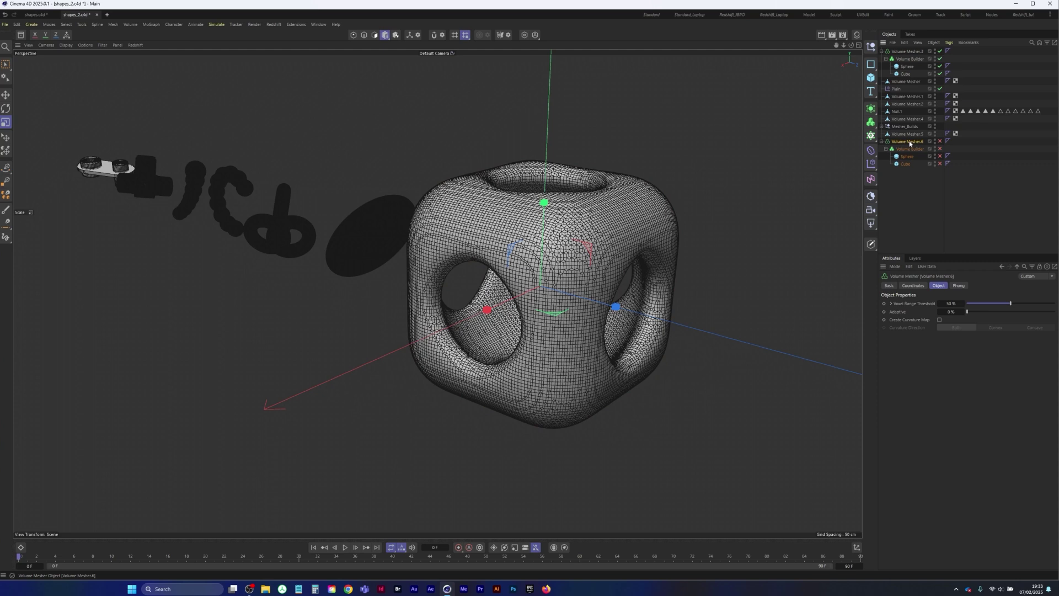
drag(910, 144, 907, 132)
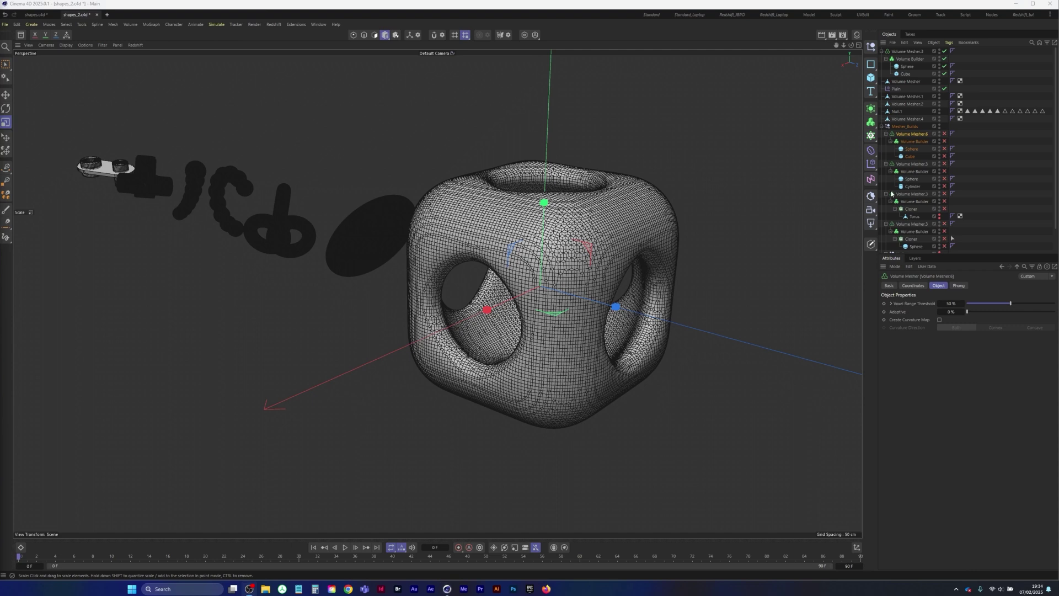
click(882, 127)
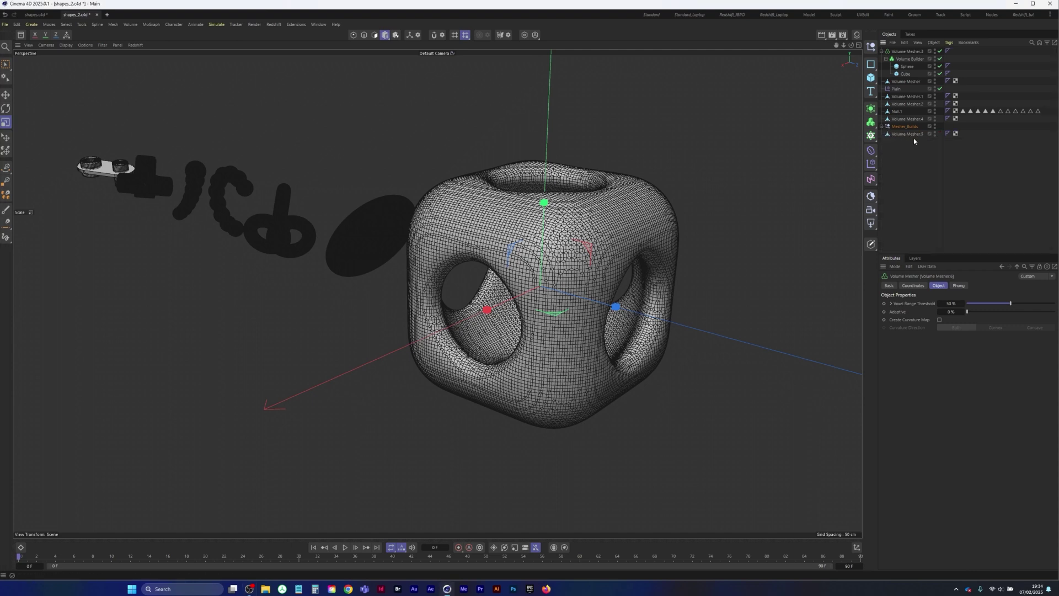
Convert the original hollow dice hierarchy into one polygon object with Connect Objects + Delete.
middle_click(907, 52)
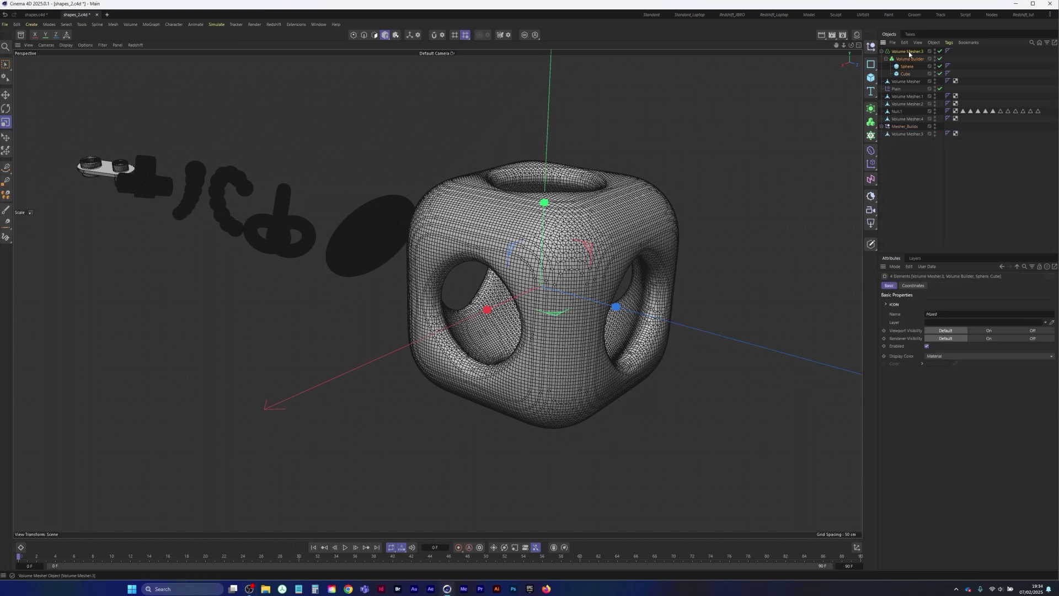
right_click(907, 53)
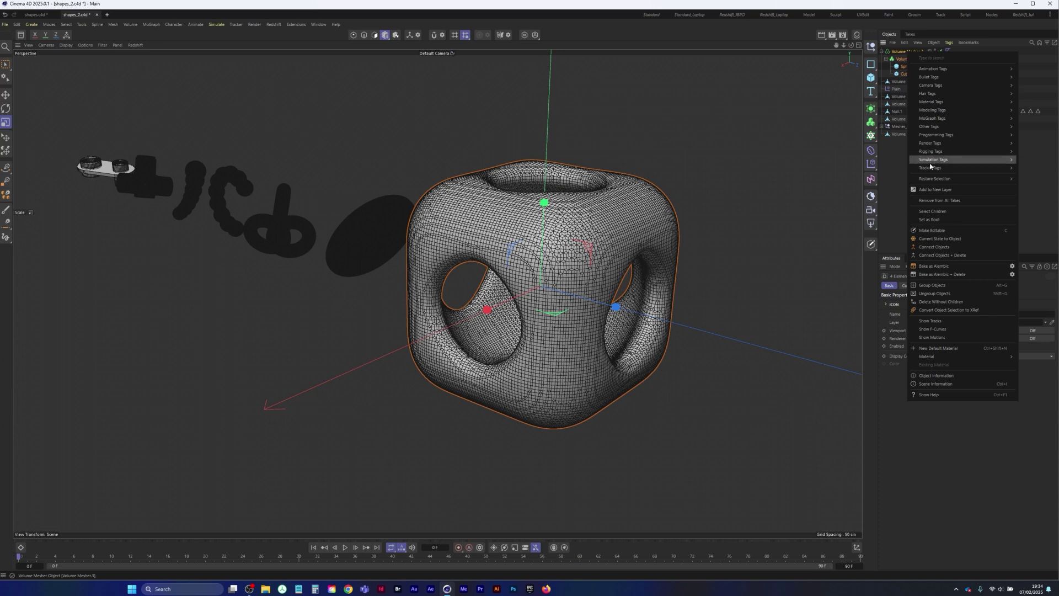
click(953, 256)
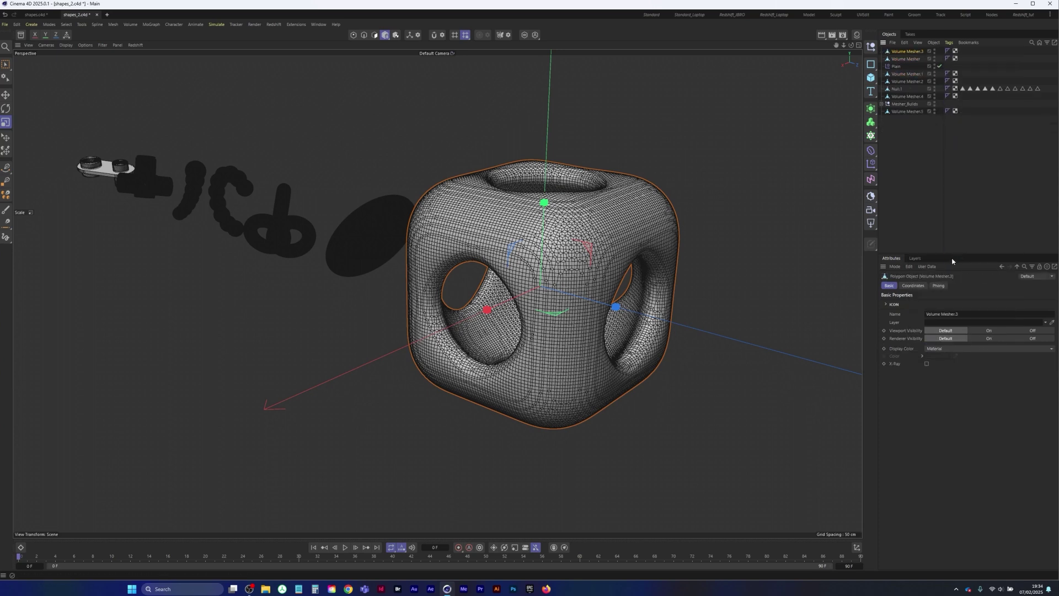
Switch the viewport to Gouraud Shading without lines and scale the hollow dice down uniformly to about the saucer's size.
click(7, 122)
key(n)
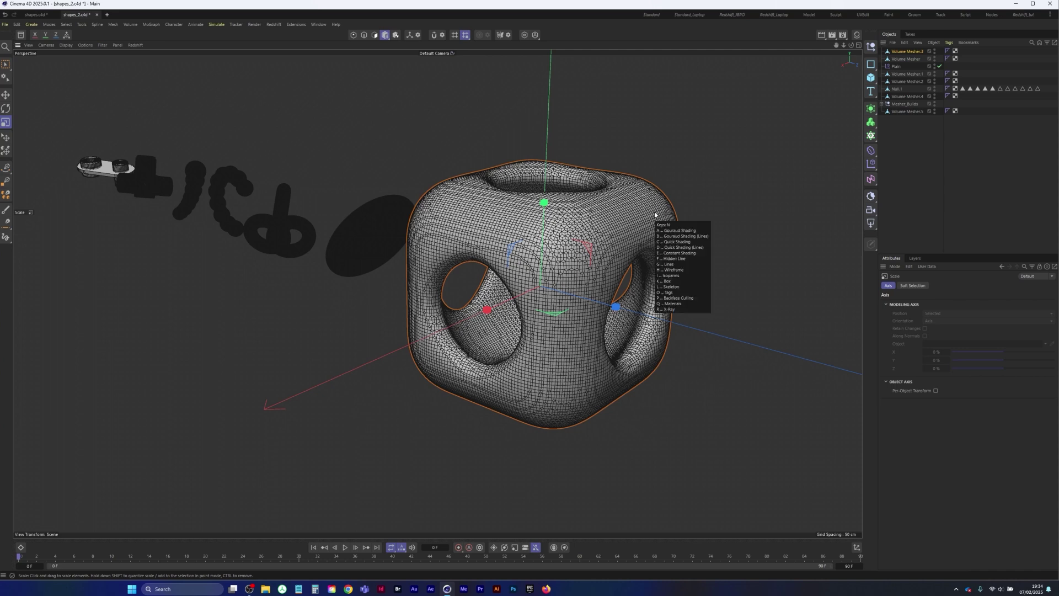
key(a)
drag(731, 168, 576, 256)
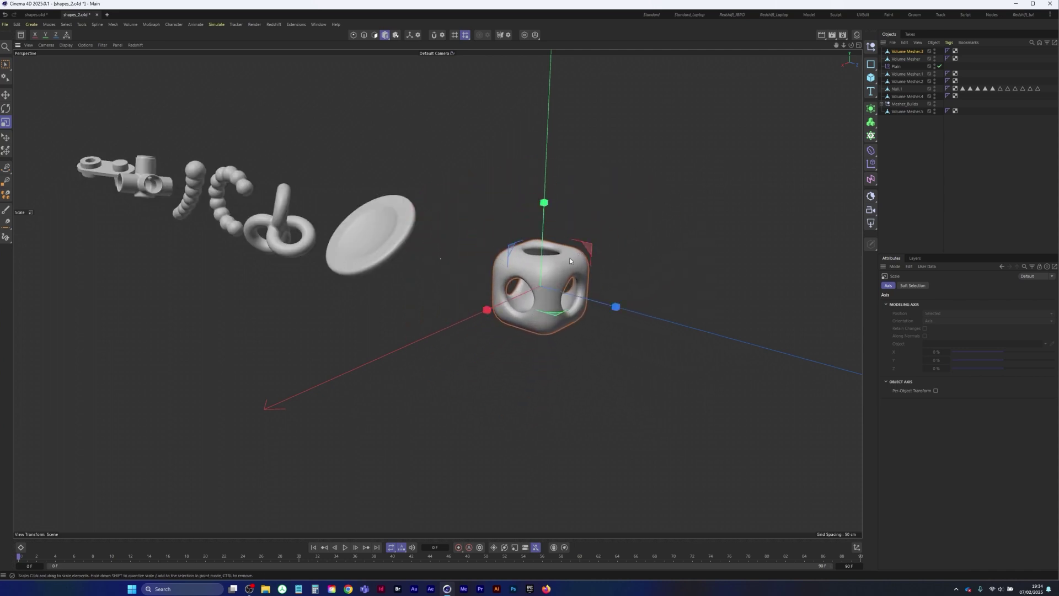
Move the hollow dice along the row of shapes so it sits beside the saucer.
scroll(516, 288, down, 4)
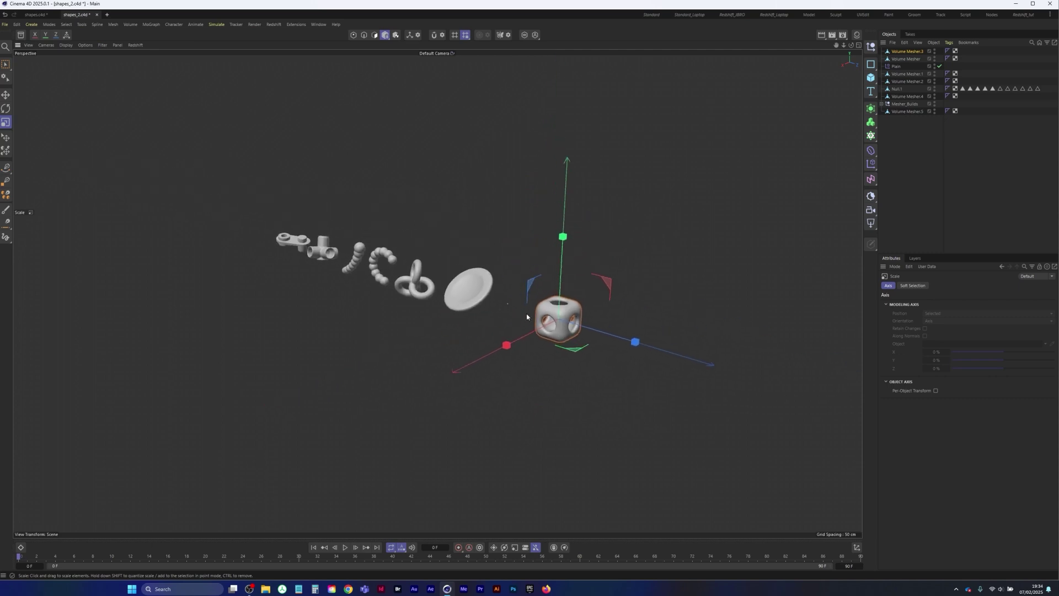
alt+drag(527, 317, 576, 287)
key(r)
key(space)
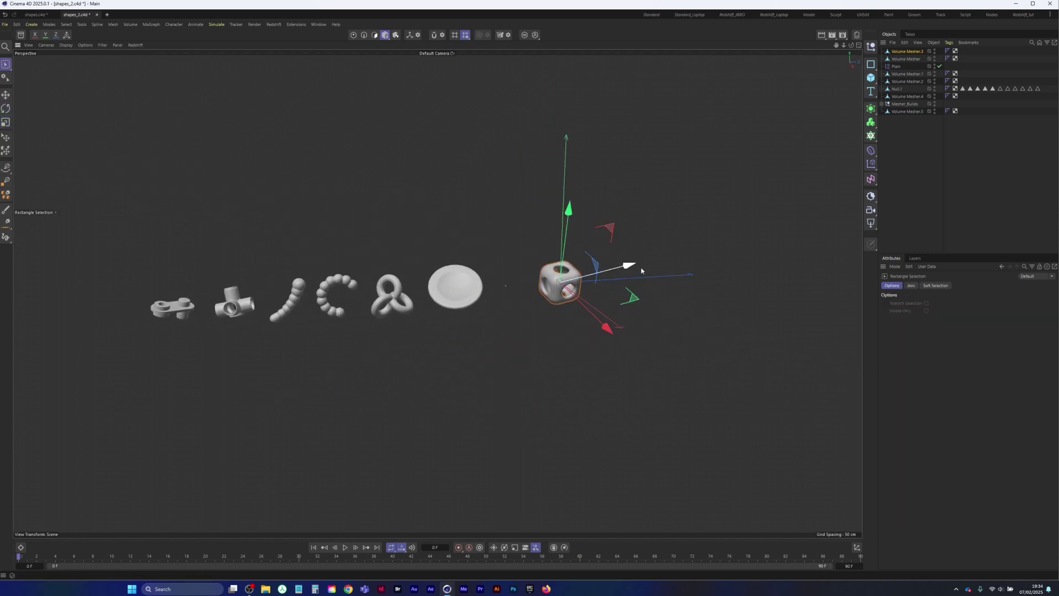
key(o)
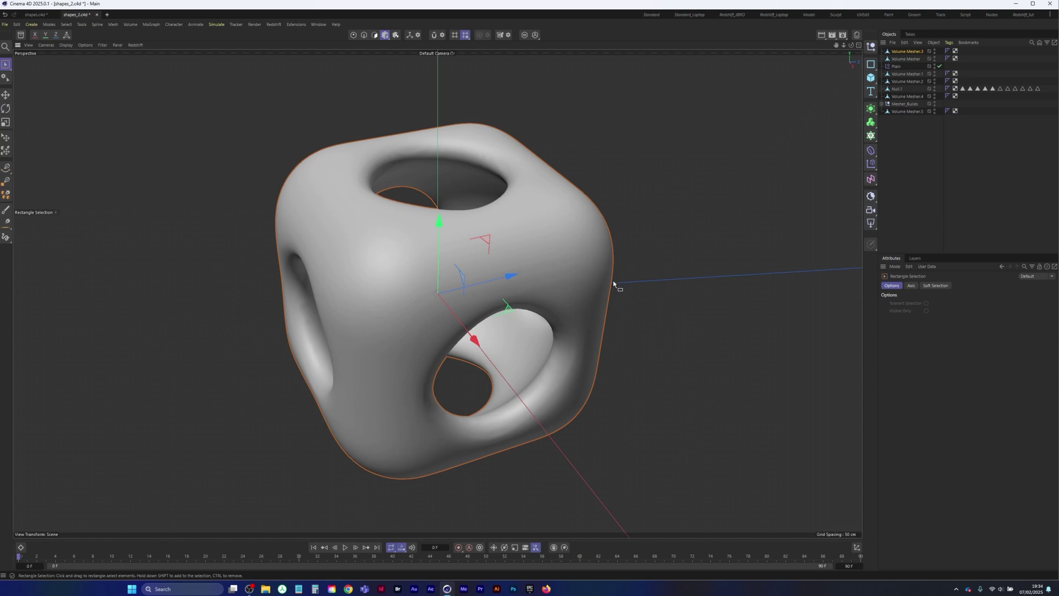
alt+right_drag(591, 292, 321, 404)
drag(640, 290, 593, 293)
alt+right_drag(534, 293, 588, 269)
alt+middle_drag(588, 269, 647, 288)
alt+right_drag(646, 288, 593, 301)
alt+drag(593, 301, 554, 322)
Scale the saucer down uniformly to match the neighbouring shapes and nudge its position in the row.
click(527, 321)
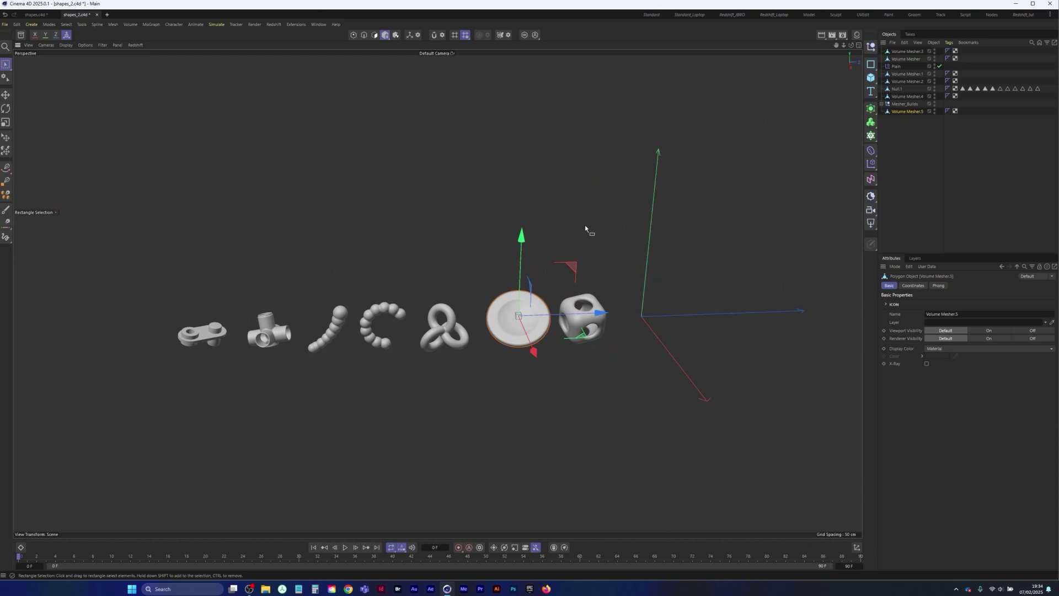
key(r)
key(t)
drag(608, 224, 554, 259)
key(space)
click(577, 342)
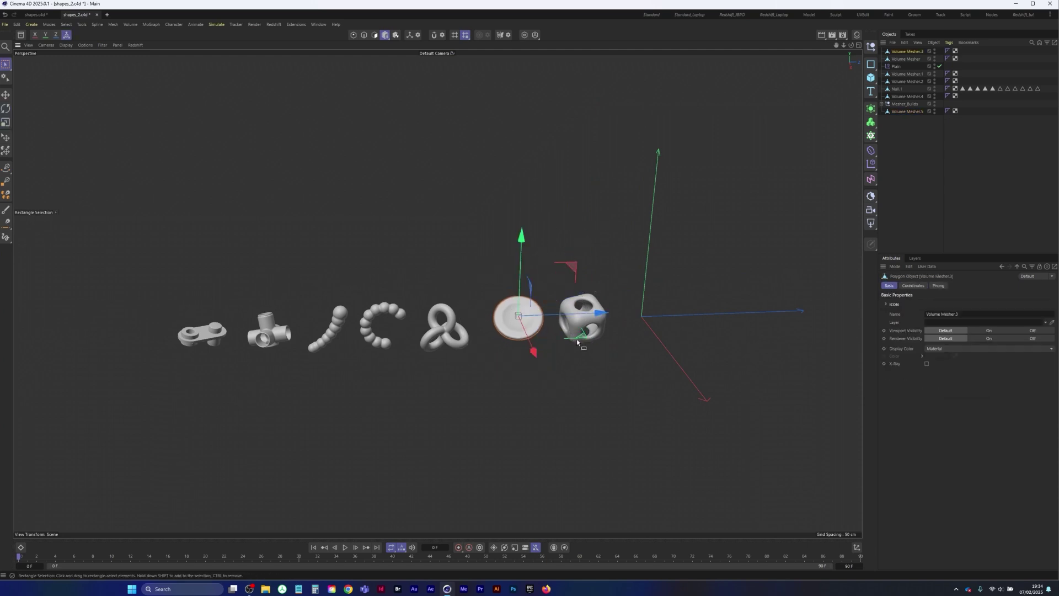
click(511, 318)
drag(582, 336, 576, 339)
Rotate the hollow dice so it sits slightly tilted at the end of the row.
scroll(474, 309, down, 3)
alt+drag(468, 303, 464, 272)
scroll(596, 265, up, 3)
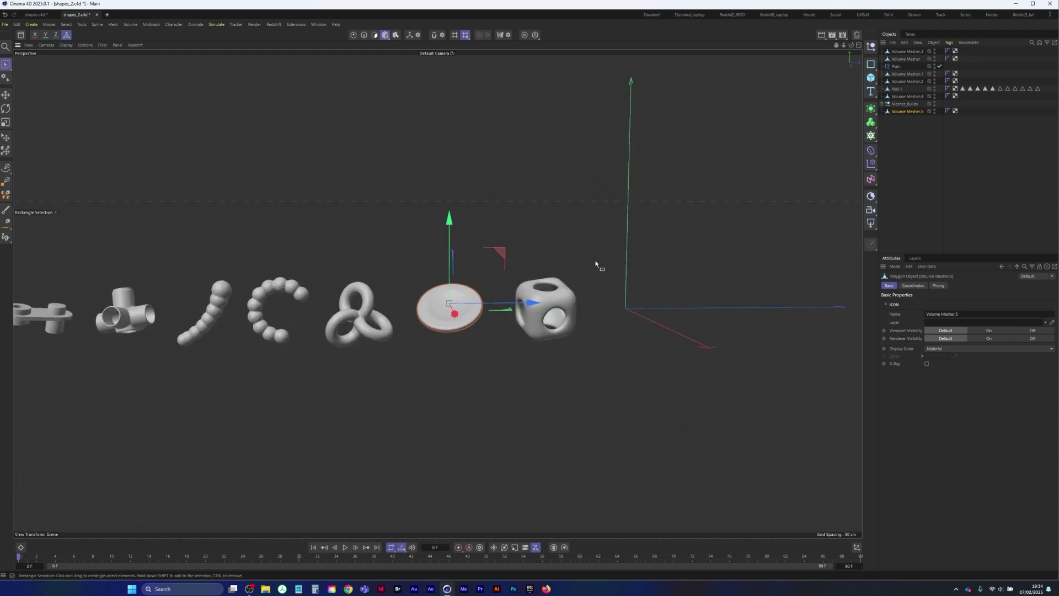
scroll(556, 280, down, 3)
click(558, 288)
key(r)
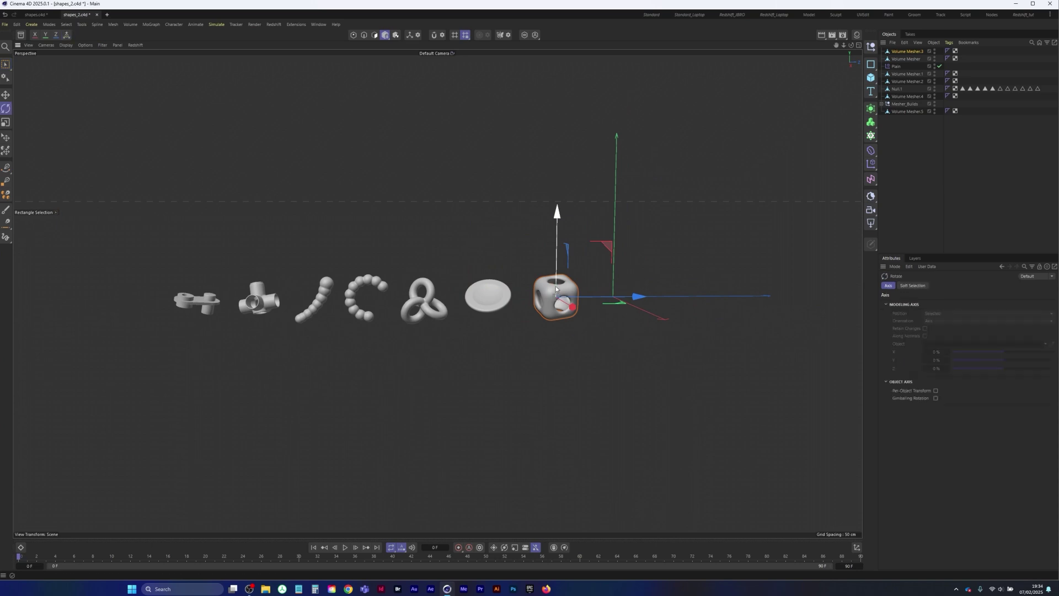
drag(558, 291, 562, 304)
key(space)
key(e)
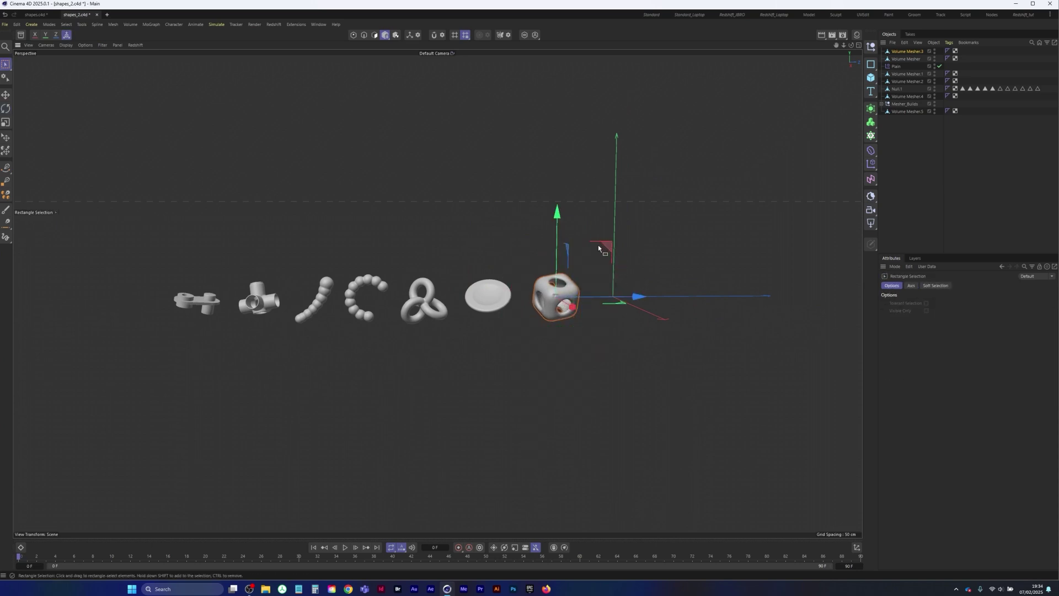
Scale the pipe connector up uniformly to about 115% and save the project.
key(t)
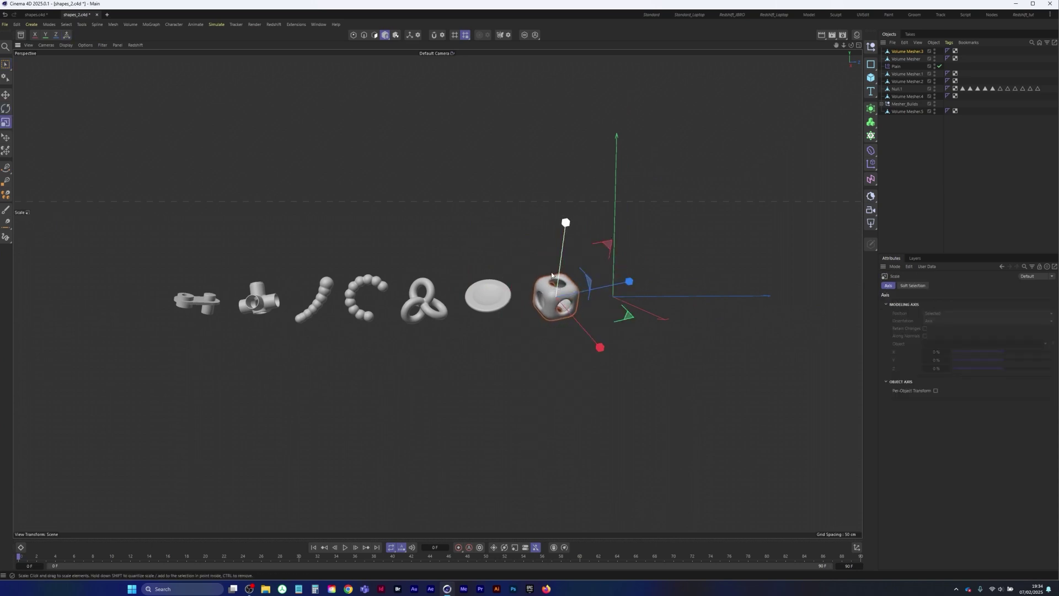
click(261, 307)
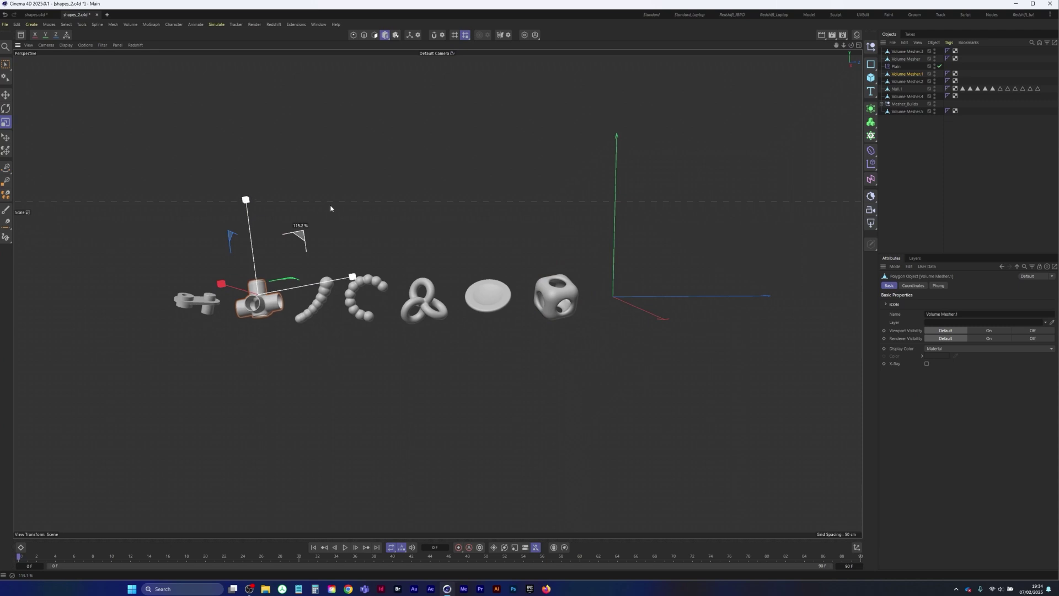
alt+middle_drag(464, 213, 473, 268)
click(5, 25)
click(40, 124)
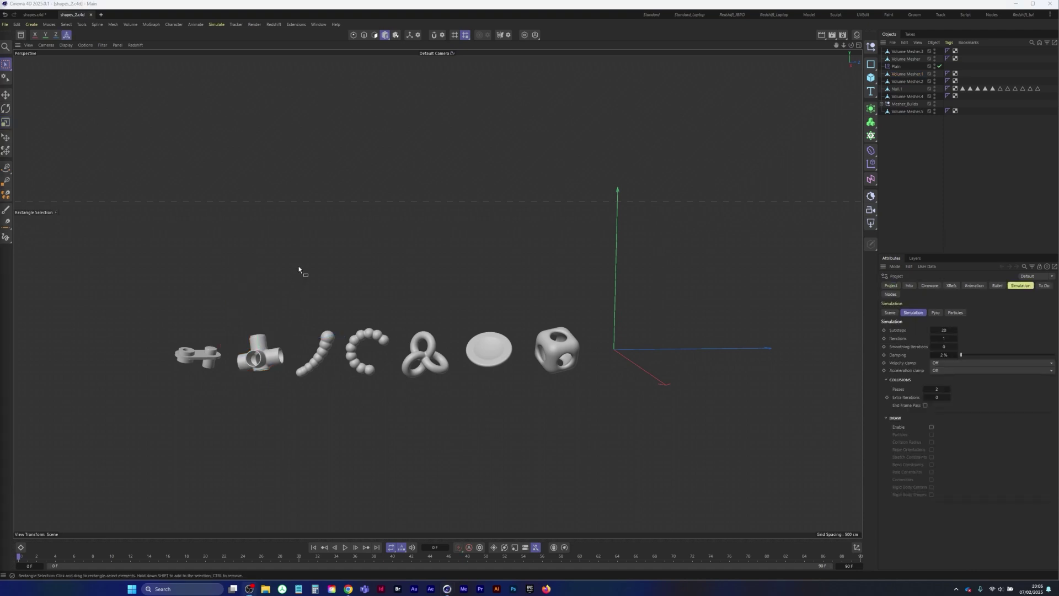
Copy the seven finished shape meshes, leaving out Plain and Mesher_Builds, and paste them into a new project.
click(906, 52)
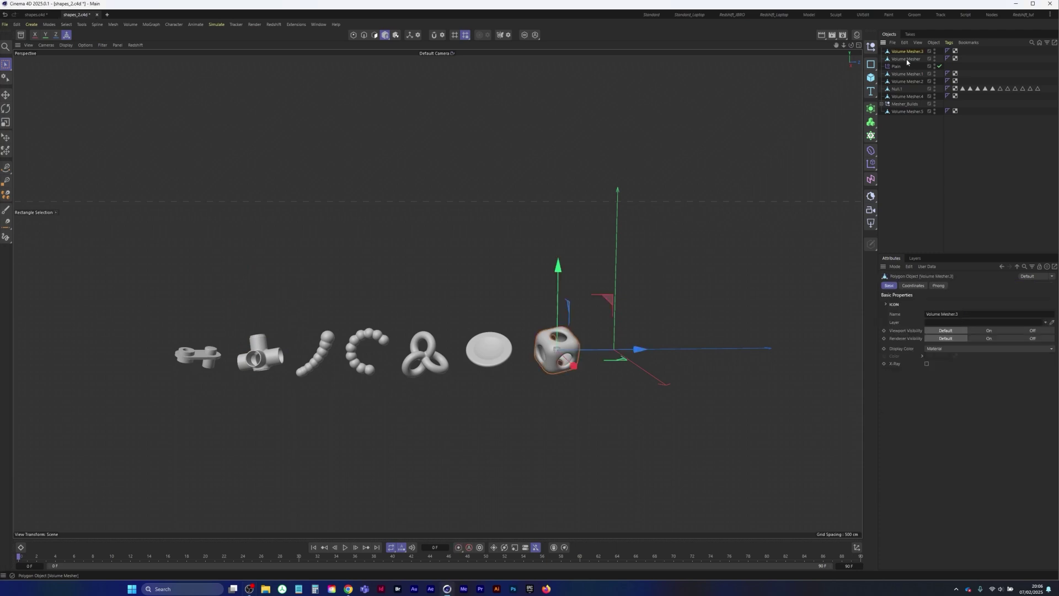
ctrl+click(910, 59)
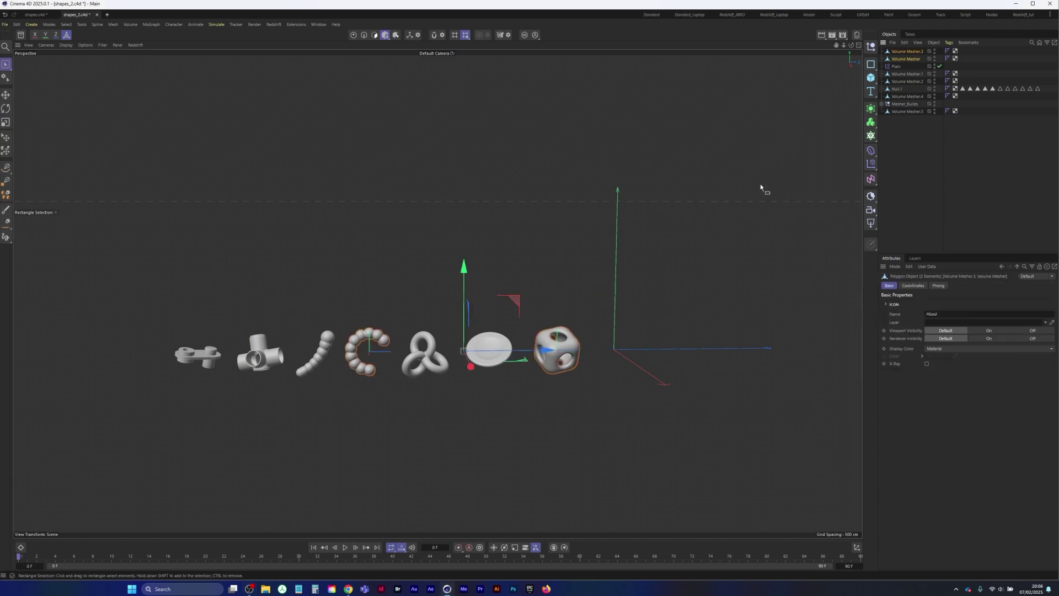
ctrl+click(906, 74)
ctrl+click(910, 81)
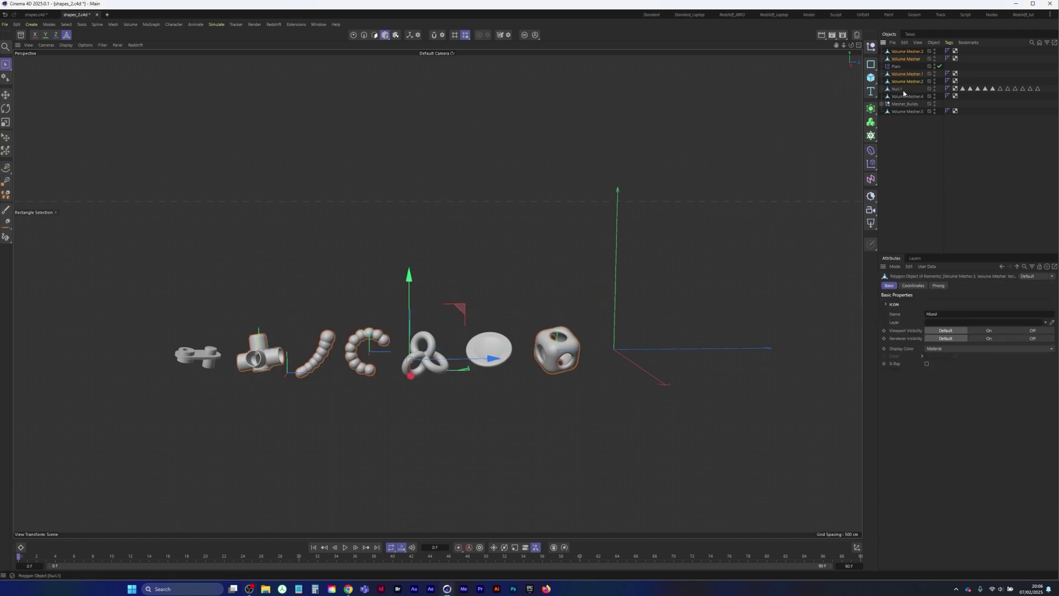
ctrl+click(903, 89)
ctrl+click(905, 96)
ctrl+click(902, 112)
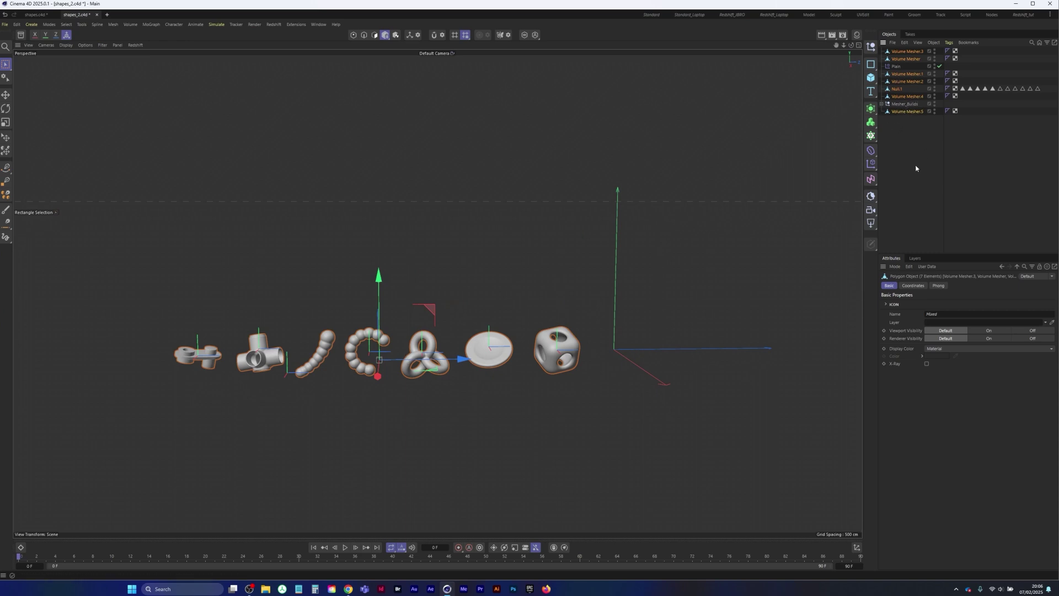
key(ctrl+n)
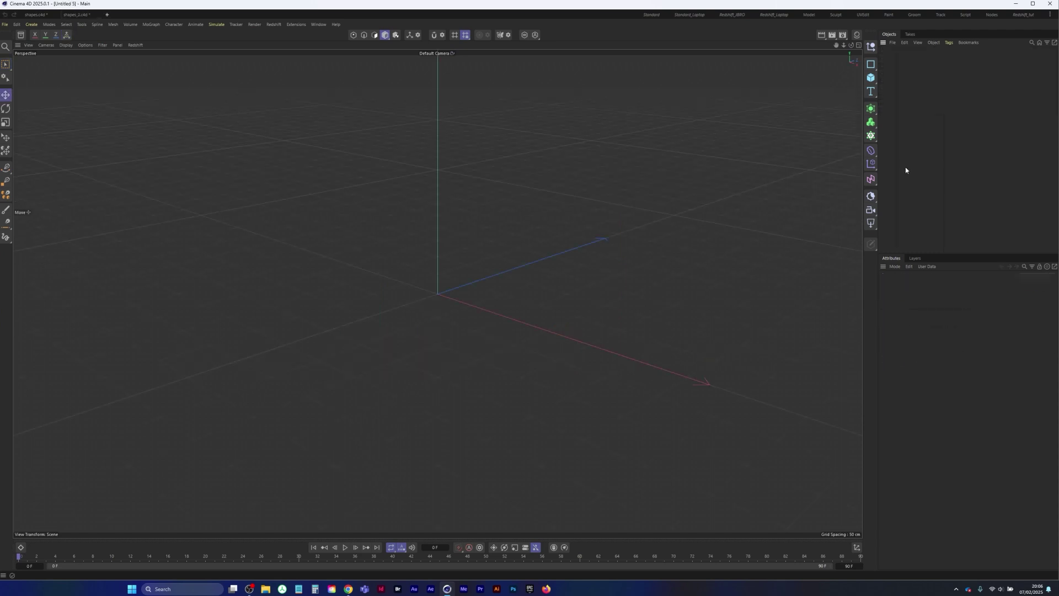
key(ctrl+v)
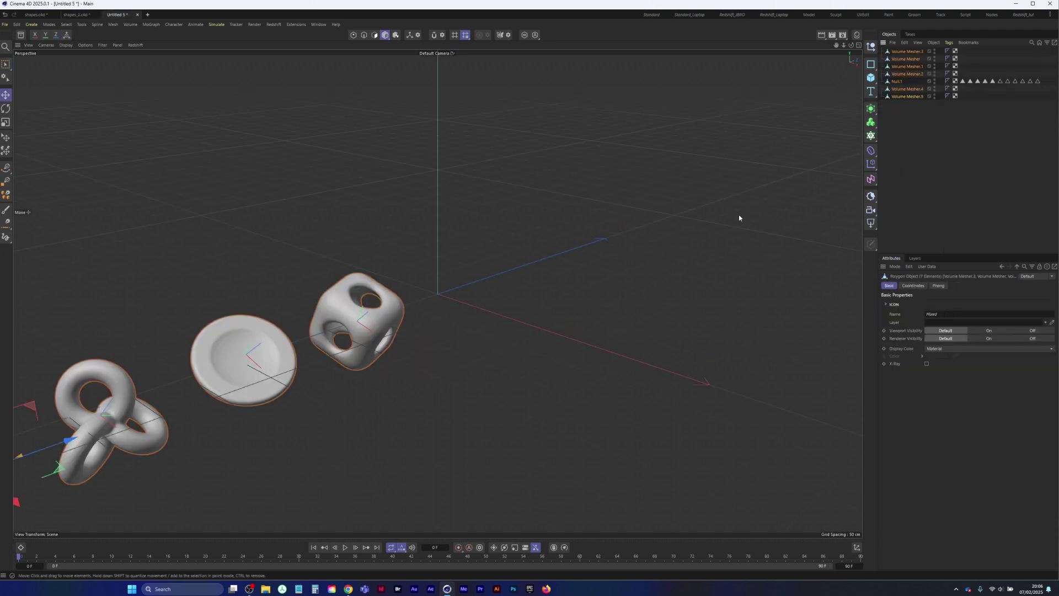
Add a Cloner and make all seven shape meshes its children.
scroll(309, 356, down, 5)
alt+middle_drag(310, 356, 461, 291)
alt+drag(461, 291, 364, 275)
alt+middle_drag(364, 274, 383, 267)
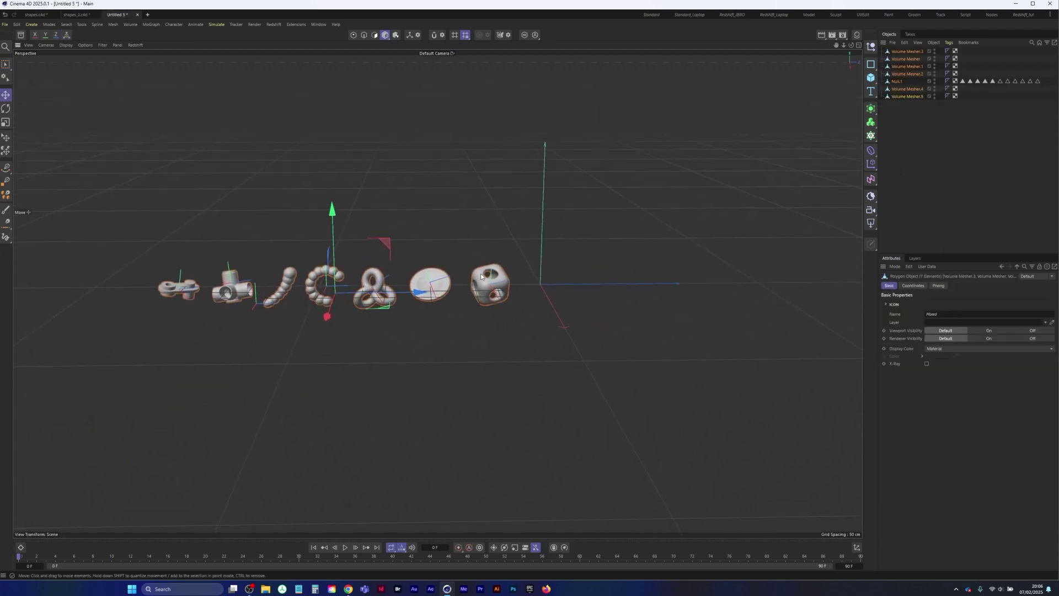
click(899, 117)
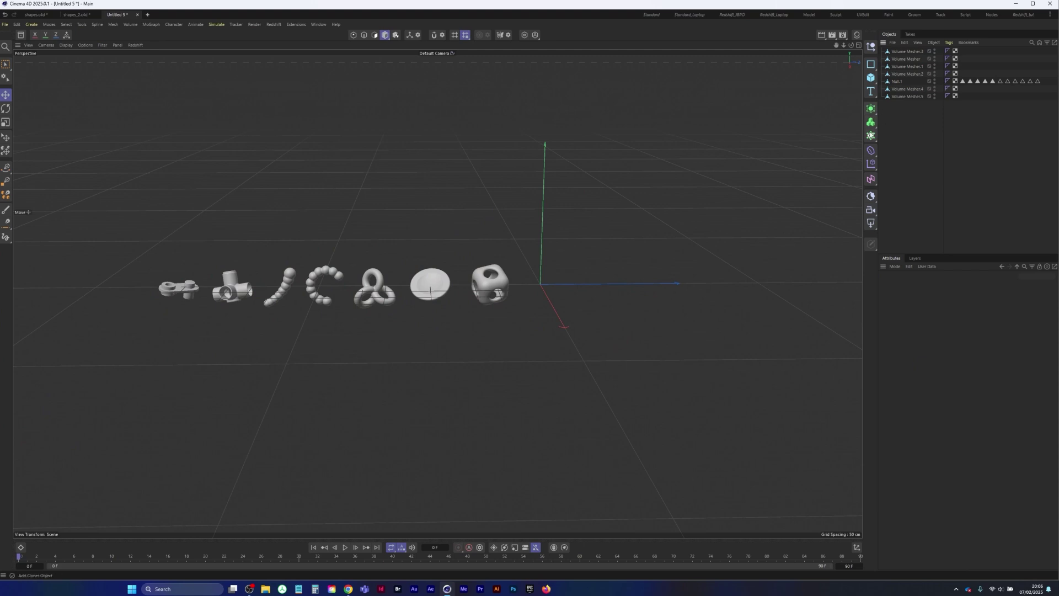
click(871, 136)
click(906, 59)
shift+click(905, 105)
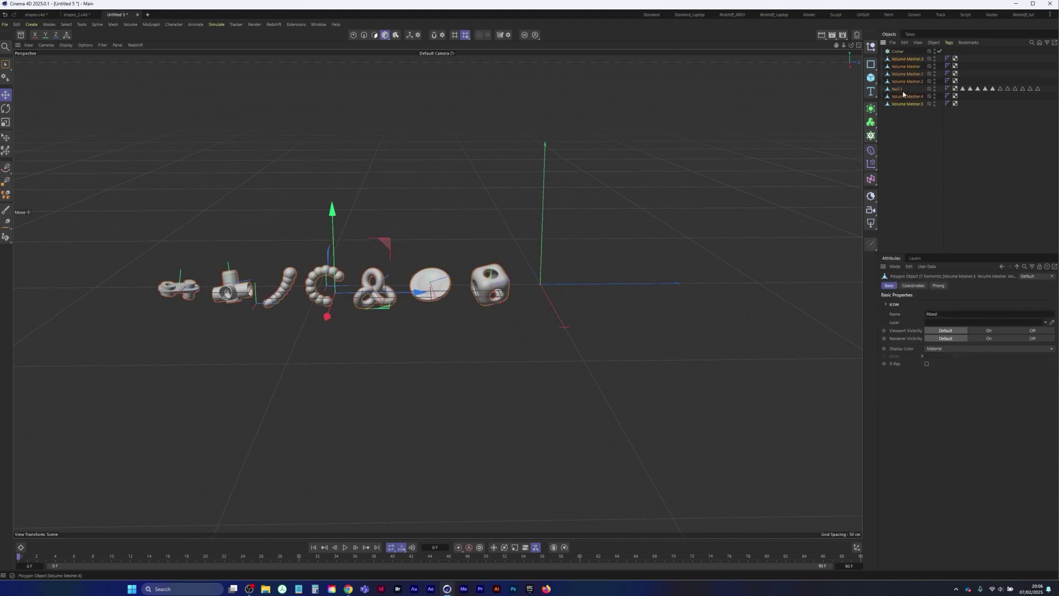
drag(902, 61, 900, 52)
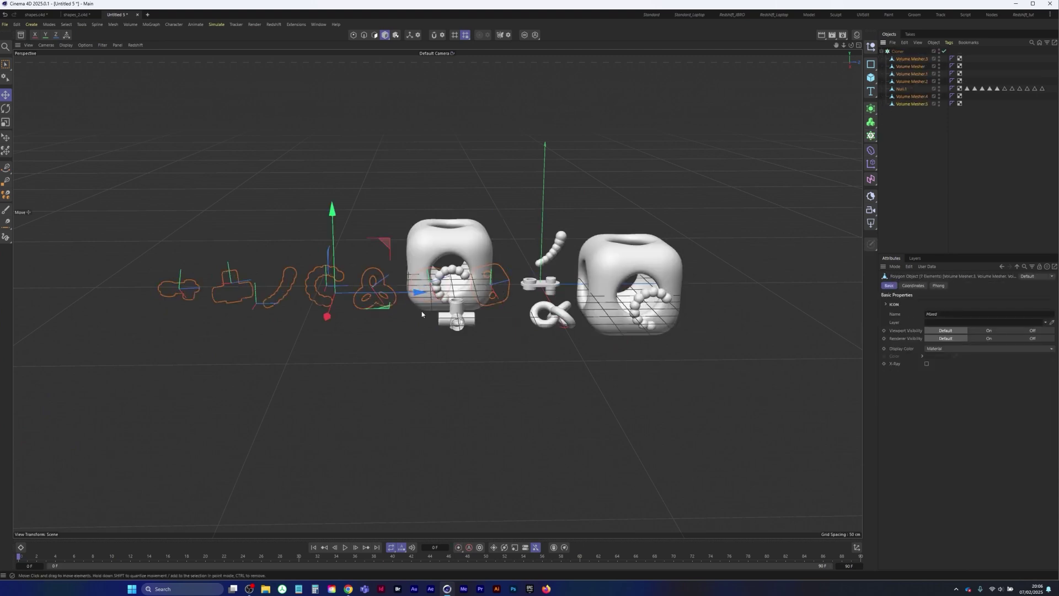
Inspect the cloned shapes' relative sizes and spacing from different angles.
alt+middle_drag(424, 313, 433, 293)
alt+drag(462, 272, 505, 303)
alt+middle_drag(505, 304, 426, 255)
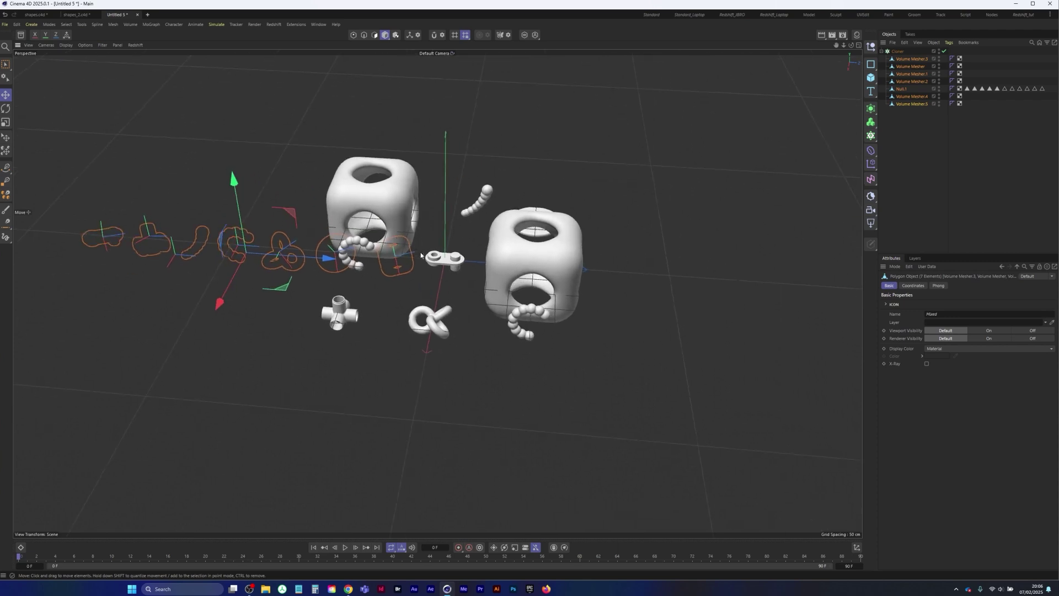
alt+right_drag(426, 255, 517, 253)
mouse_move(518, 252)
alt+mouse_down()
mouse_move(510, 287)
mouse_move(525, 258)
alt+mouse_up()
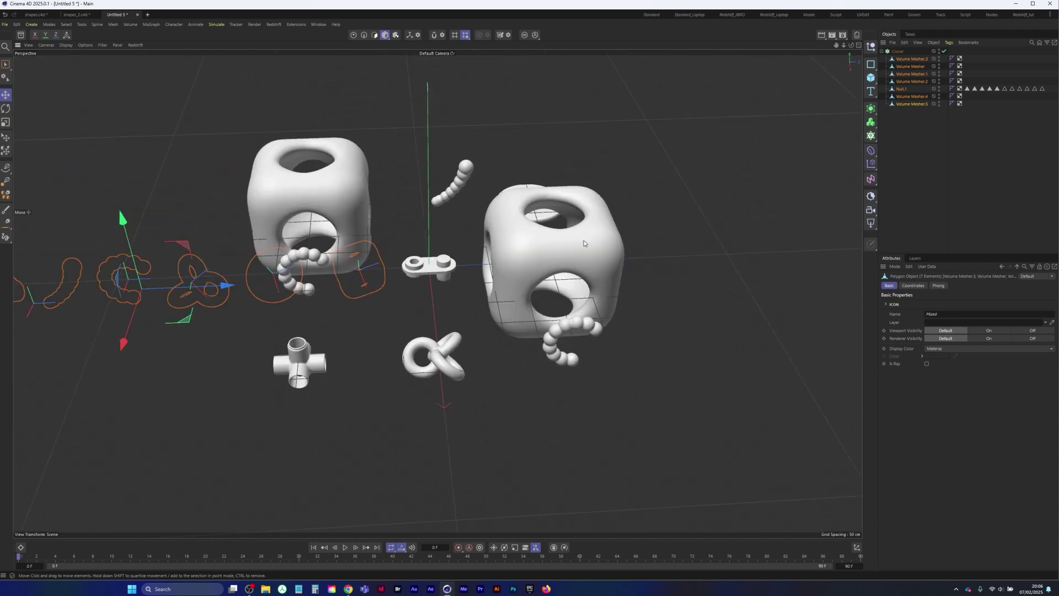
scroll(553, 248, down, 5)
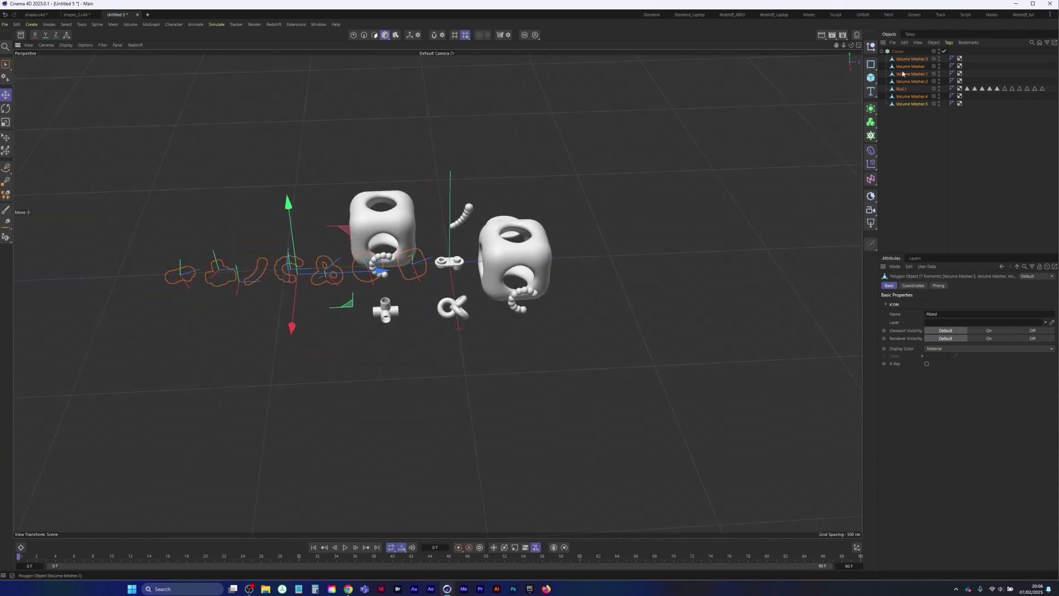
Disable the Cloner and select the hollow rounded cube mesh at the end of the row of shapes.
click(944, 52)
drag(434, 232, 441, 256)
key(ctrl+z)
click(438, 240)
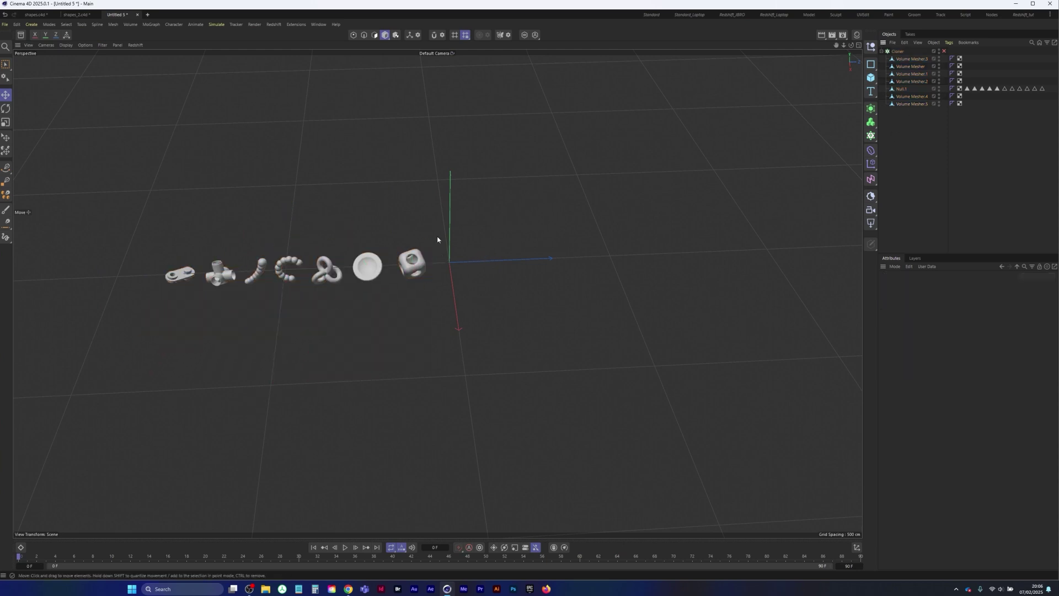
key(0)
drag(469, 218, 408, 303)
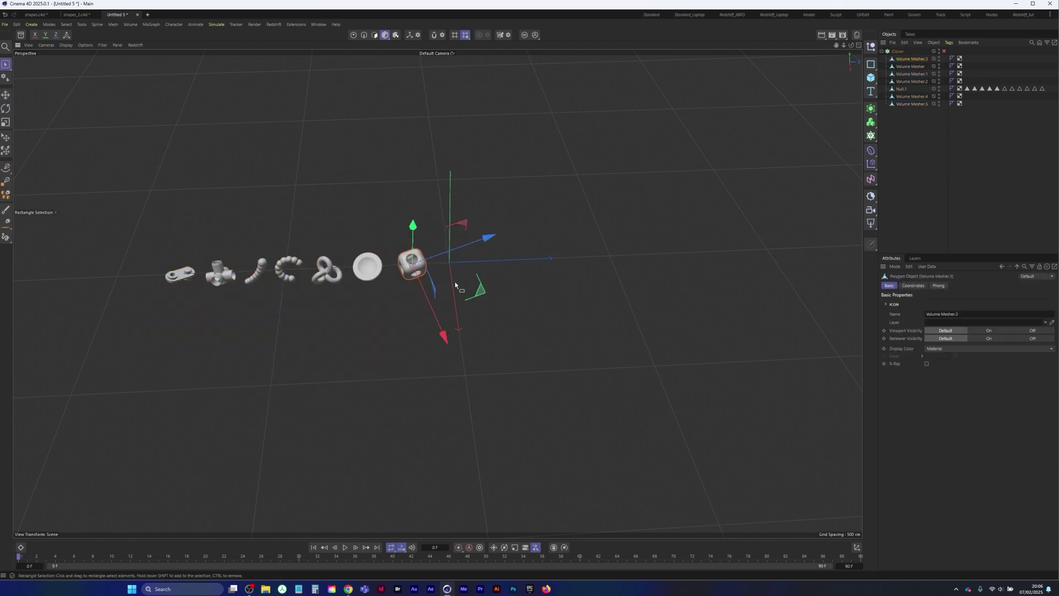
Set the hollow cube mesh's X, Y and Z scale values to 1.
click(913, 285)
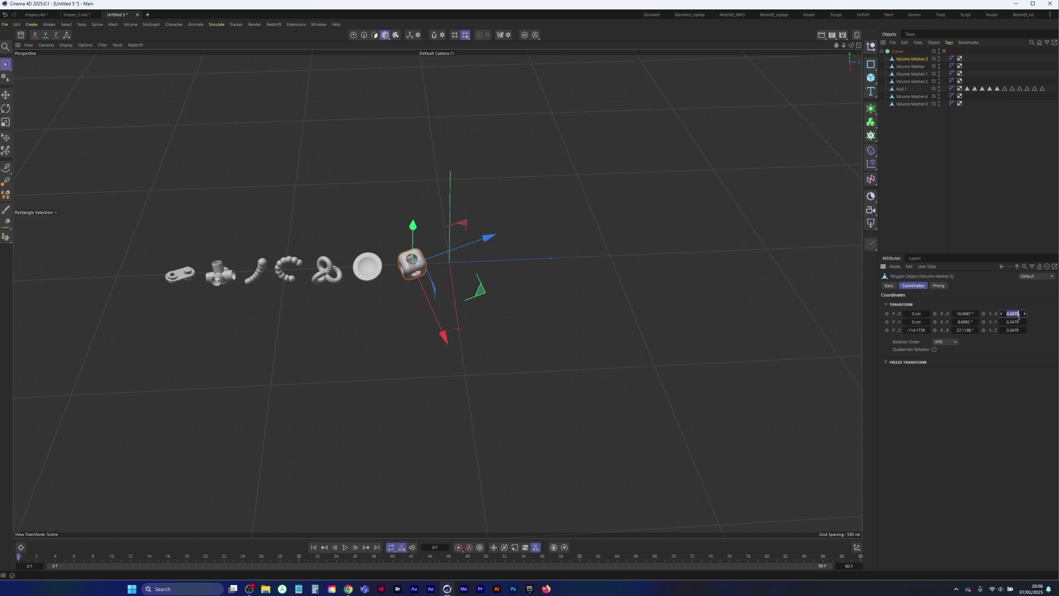
text(1)
key(Tab)
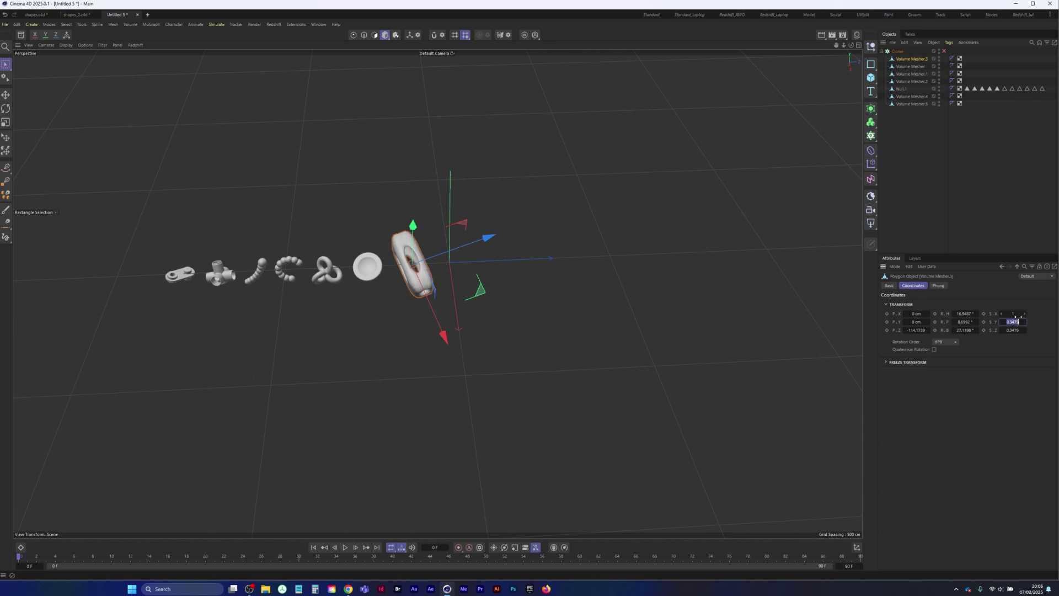
text(1)
key(Tab)
text(1)
key(Tab)
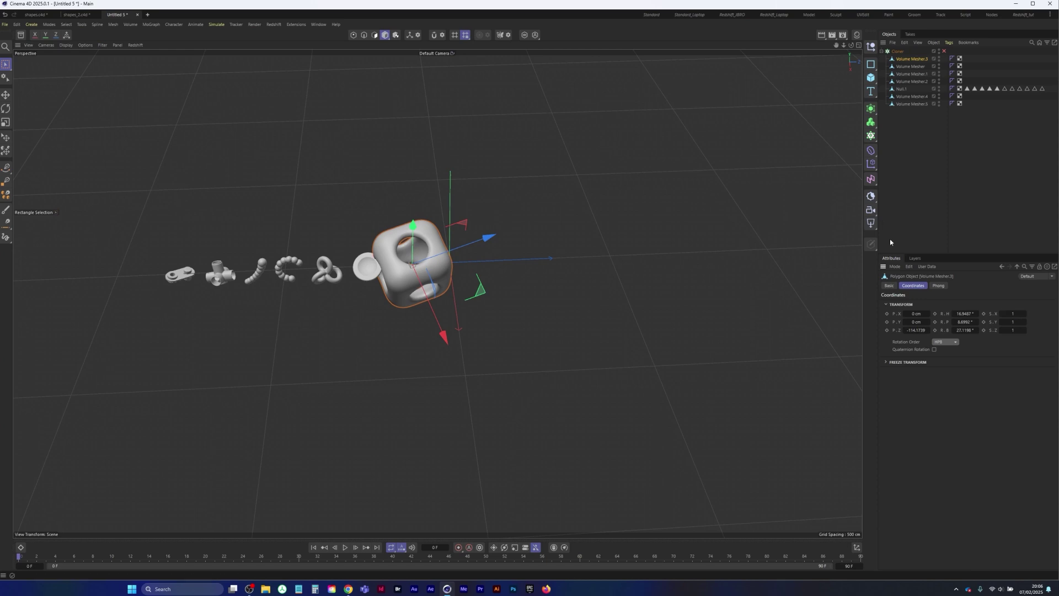
Scale the hollow cube mesh down uniformly until it roughly matches the size of the neighbouring shapes.
key(t)
drag(618, 190, 410, 213)
drag(497, 221, 499, 222)
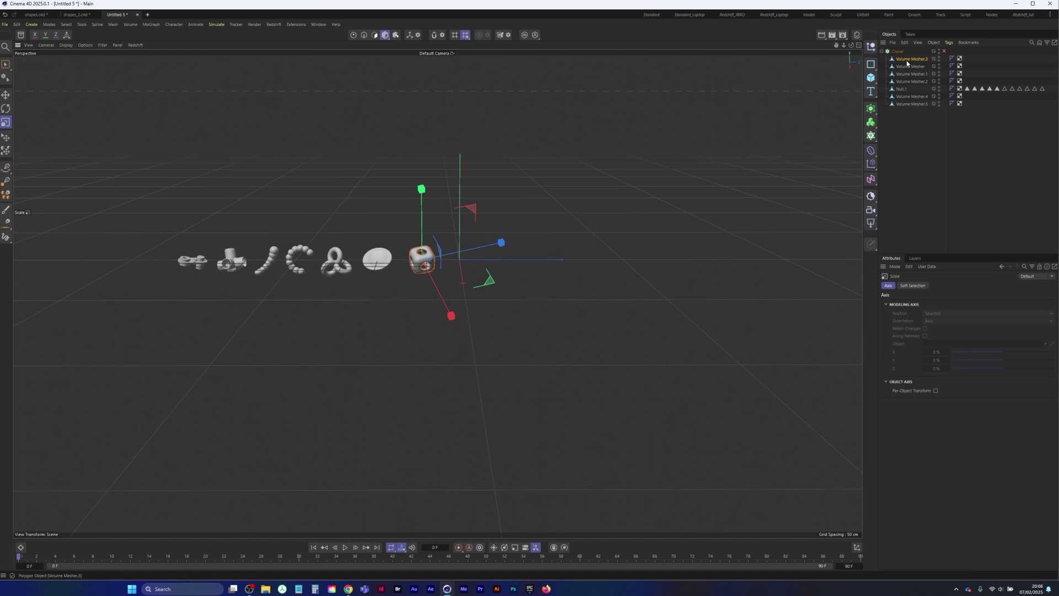
Enable the Cloner again and examine the cloned shapes' relative sizes from several angles.
click(945, 51)
mouse_move(575, 283)
alt+mouse_down()
mouse_move(438, 325)
mouse_move(417, 362)
mouse_move(423, 249)
alt+mouse_up()
alt+middle_drag(414, 317, 430, 272)
alt+drag(430, 272, 447, 295)
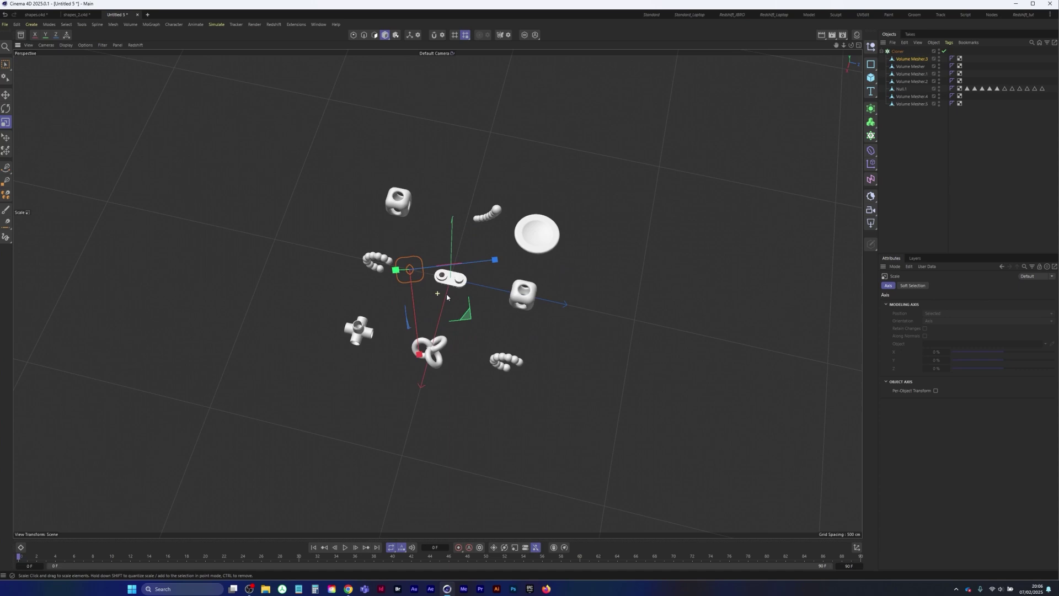
Set the Cloner's grid count to 5 along X and 5 along Z.
click(899, 52)
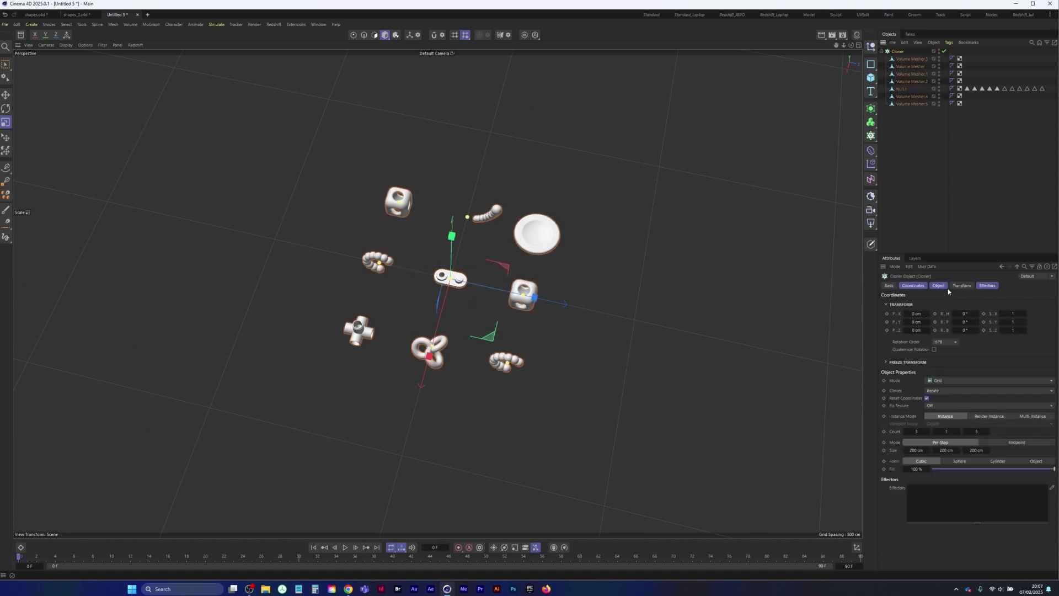
click(939, 286)
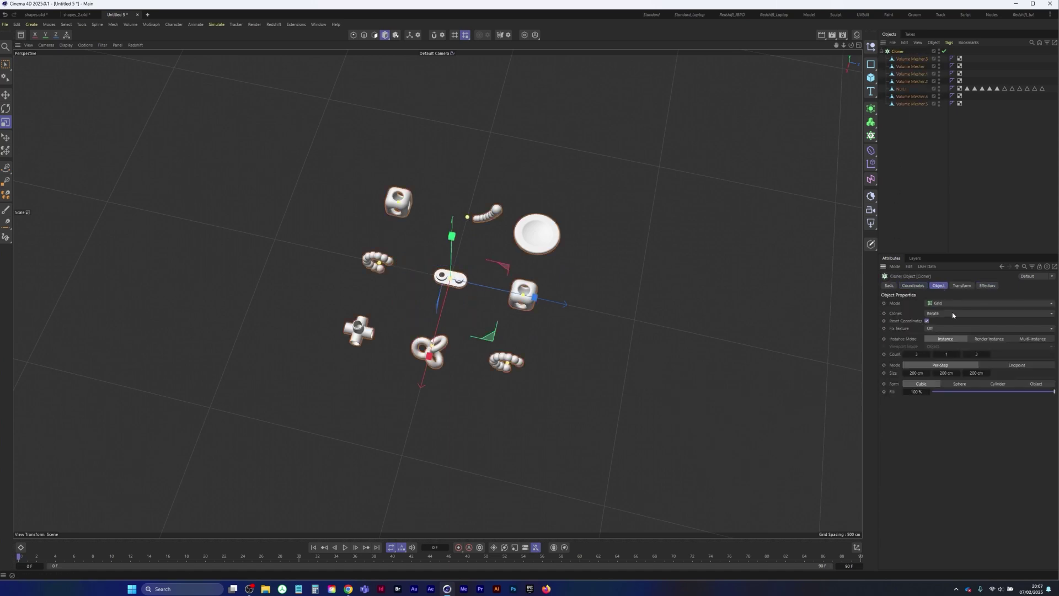
click(928, 356)
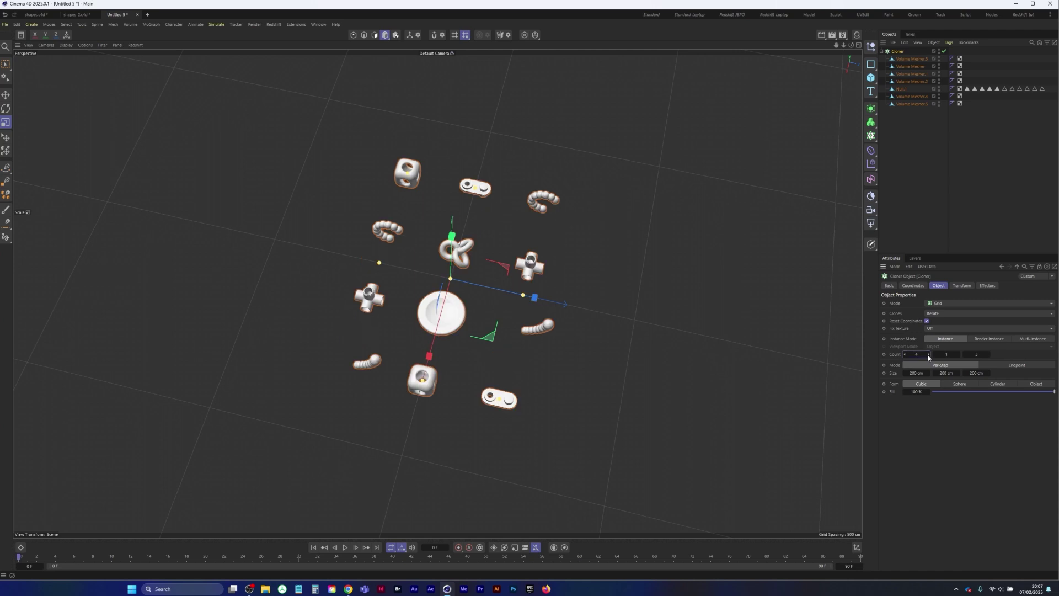
click(929, 356)
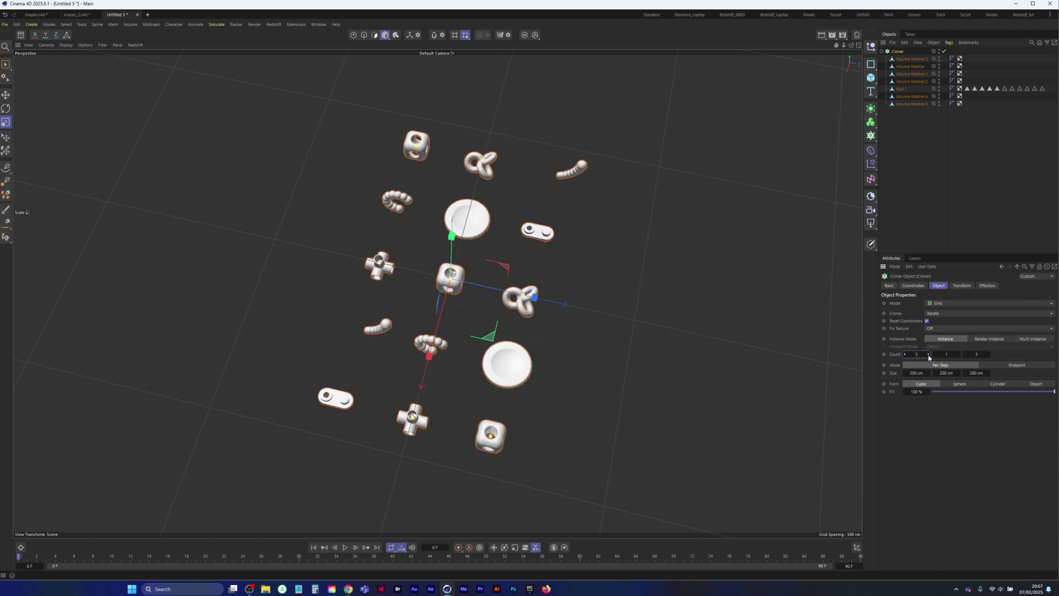
click(989, 356)
click(989, 356)
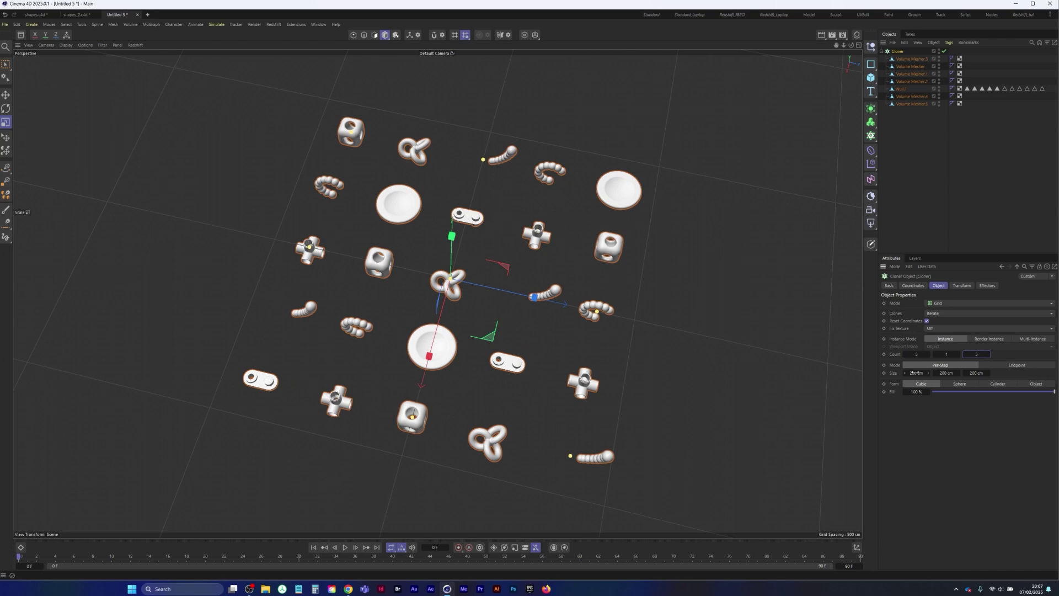
Tighten the Cloner's grid spacing to about 133 cm in X and 122 cm in Z.
drag(916, 373, 888, 381)
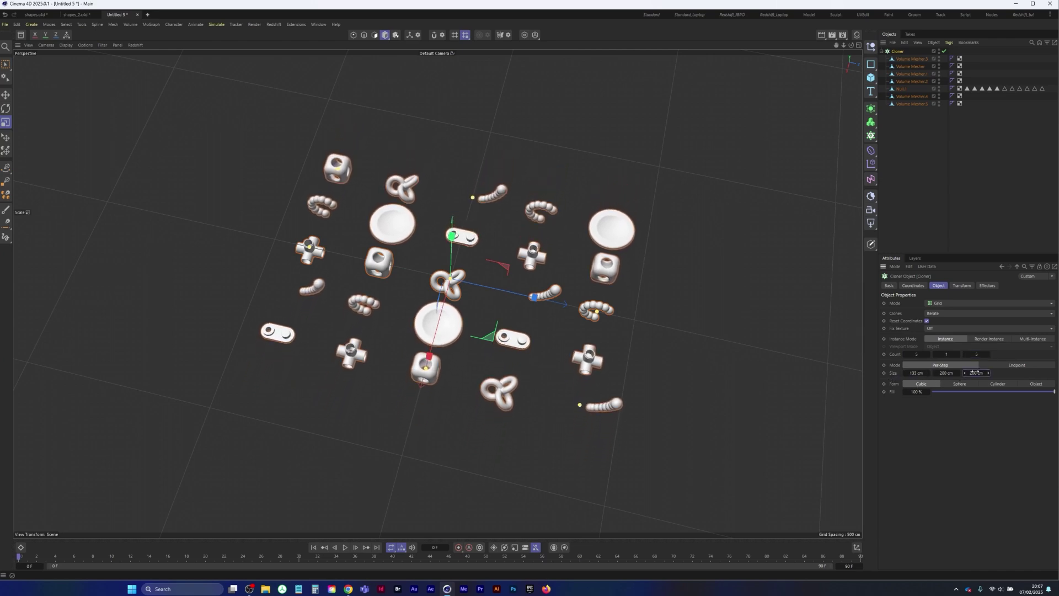
mouse_move(973, 373)
mouse_down()
mouse_move(480, 337)
mouse_move(500, 242)
mouse_move(510, 270)
mouse_up()
alt+right_drag(511, 271, 553, 264)
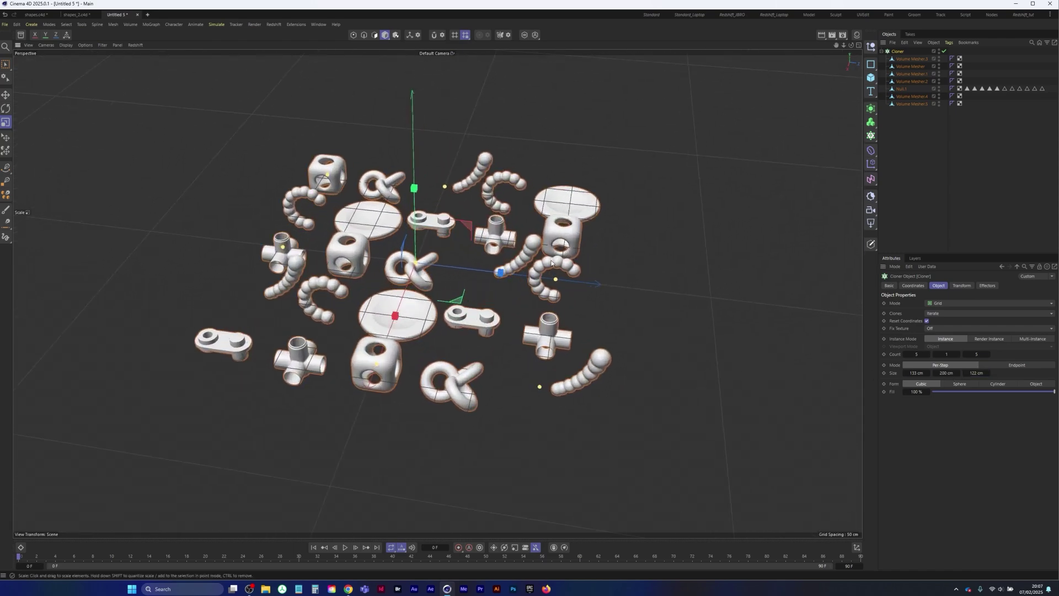
mouse_move(552, 264)
alt+mouse_down()
mouse_move(553, 221)
mouse_move(554, 268)
alt+mouse_up()
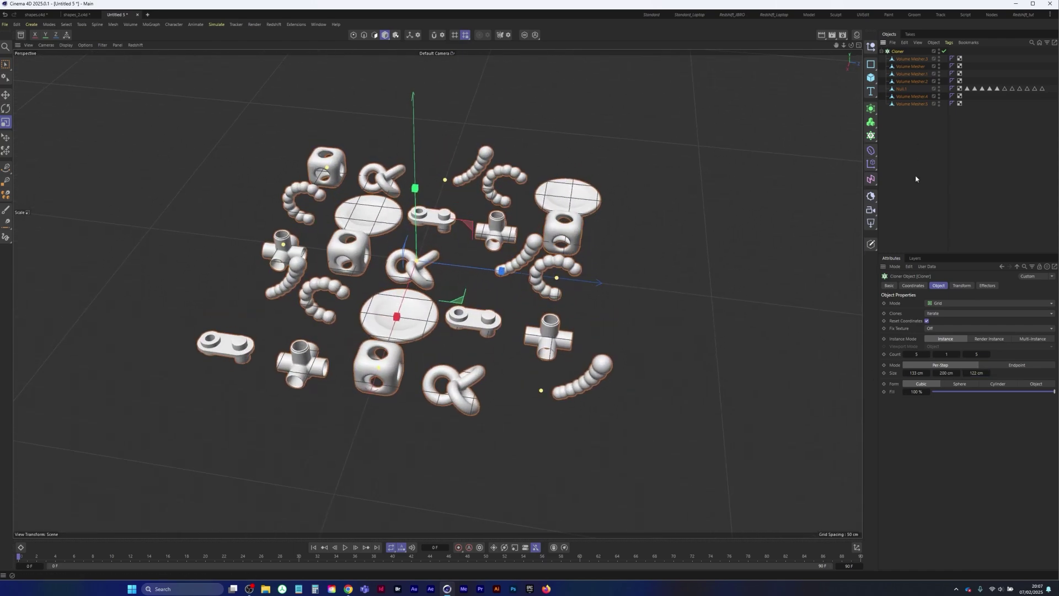
Change the Cloner's clone distribution to Random so the shapes are mixed.
click(940, 314)
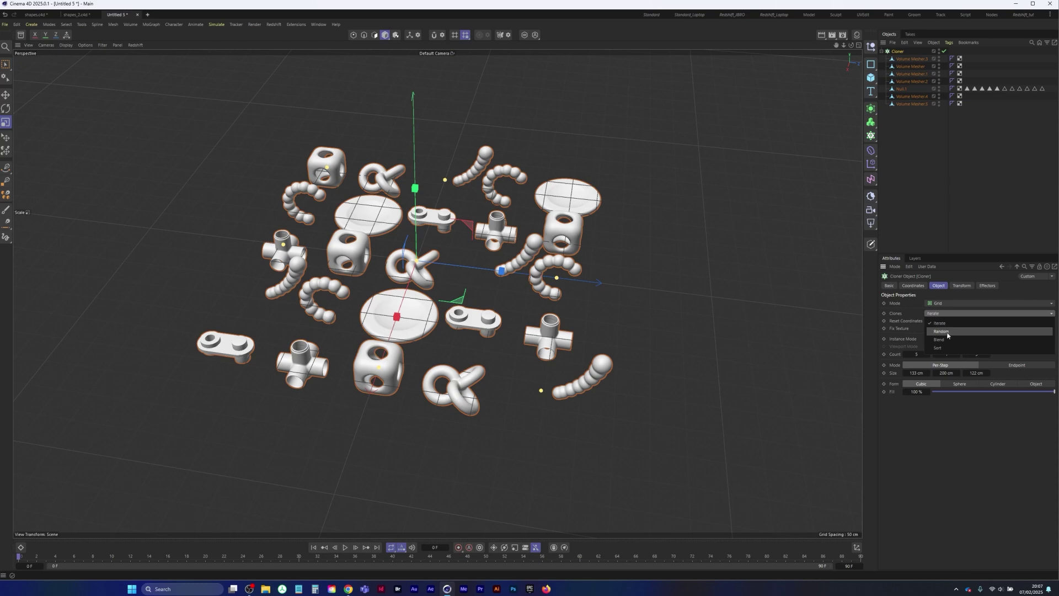
click(942, 331)
alt+drag(353, 254, 476, 225)
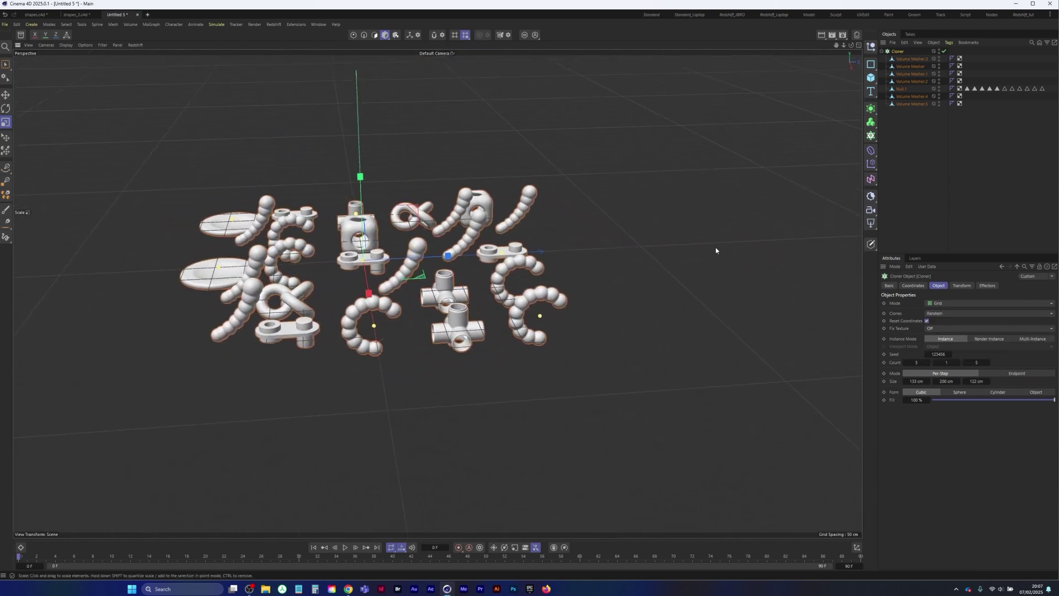
Add a Random effector to the Cloner, turn off its position offset and randomise the rotation strongly on all three axes.
click(874, 166)
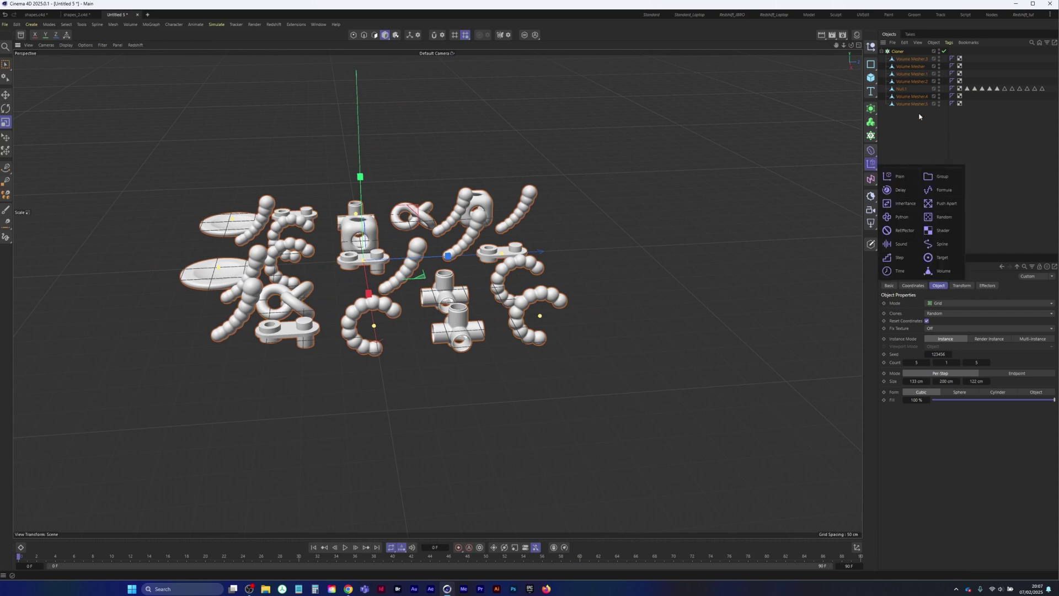
click(944, 217)
click(965, 285)
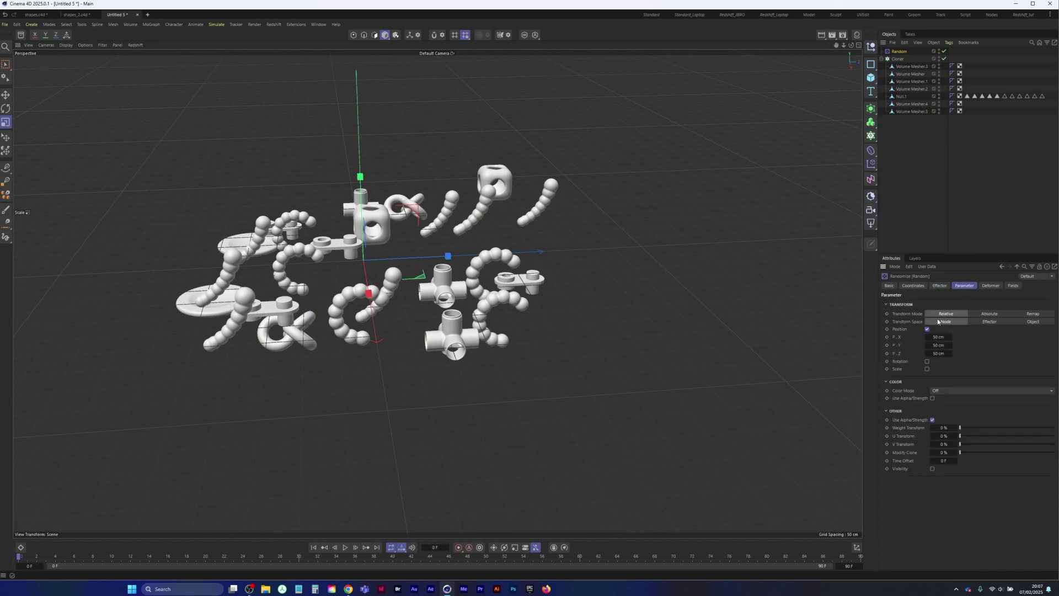
click(928, 330)
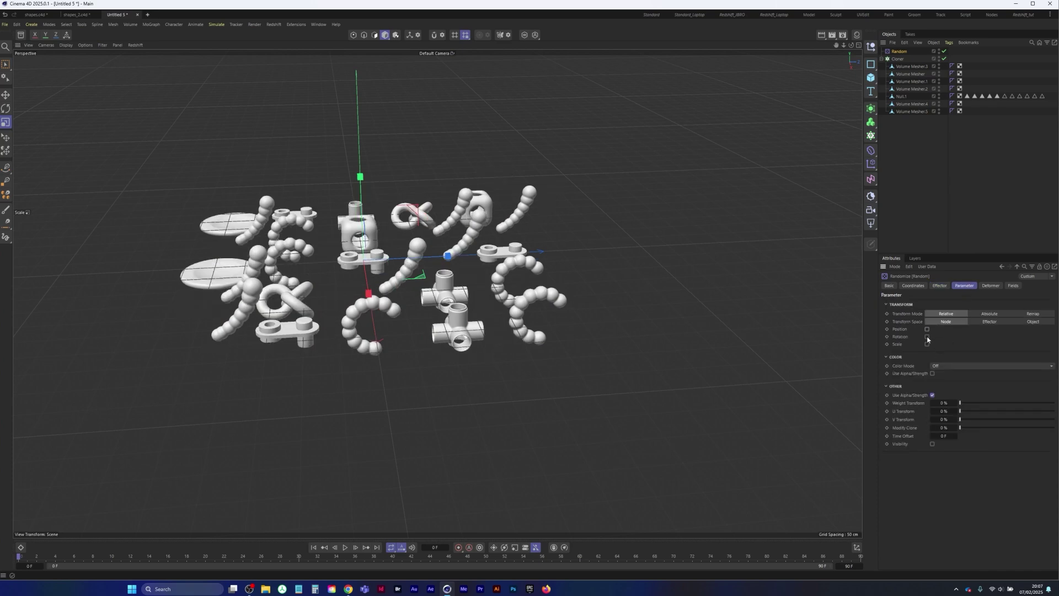
click(928, 337)
mouse_move(939, 343)
mouse_down()
mouse_move(951, 345)
mouse_move(950, 367)
mouse_move(967, 366)
mouse_up()
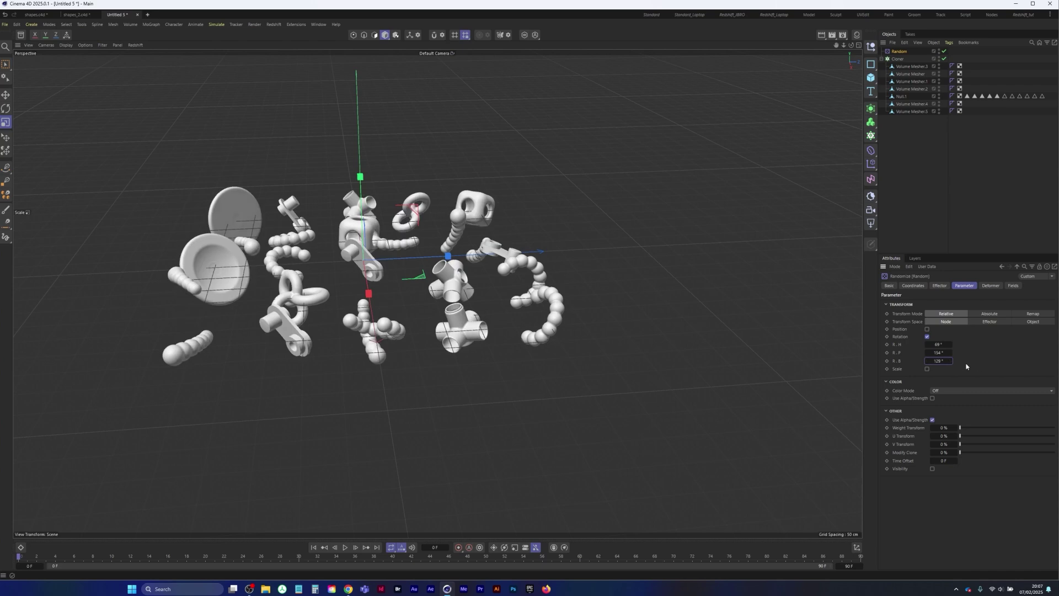
mouse_move(361, 281)
alt+mouse_down()
mouse_move(306, 290)
mouse_move(328, 276)
mouse_move(331, 326)
mouse_move(288, 353)
mouse_move(485, 212)
mouse_move(477, 162)
mouse_move(442, 221)
mouse_move(373, 288)
alt+mouse_up()
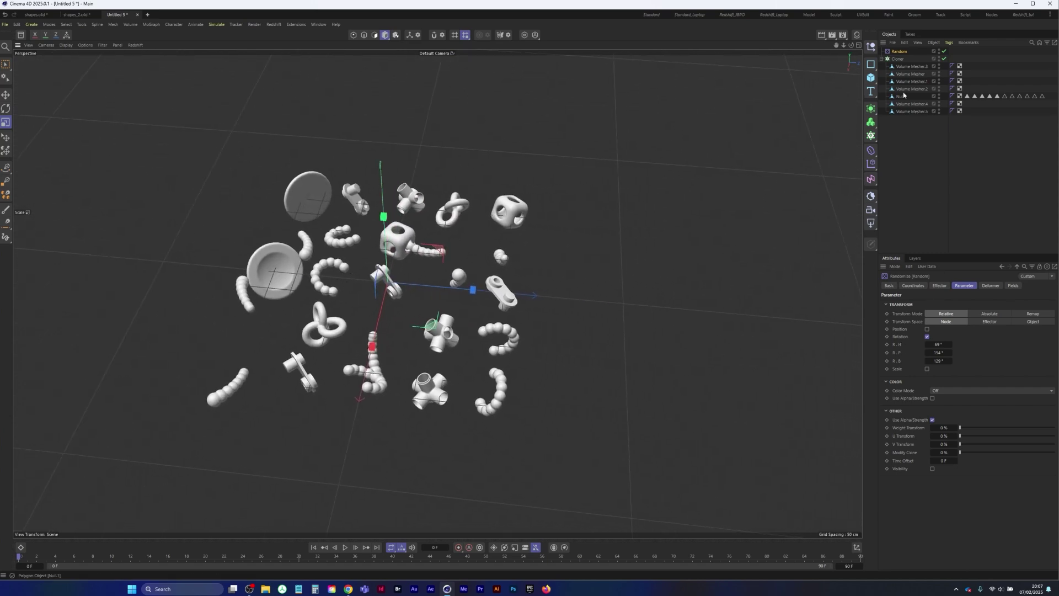
Raise the Cloner's vertical grid count to 7.
click(898, 58)
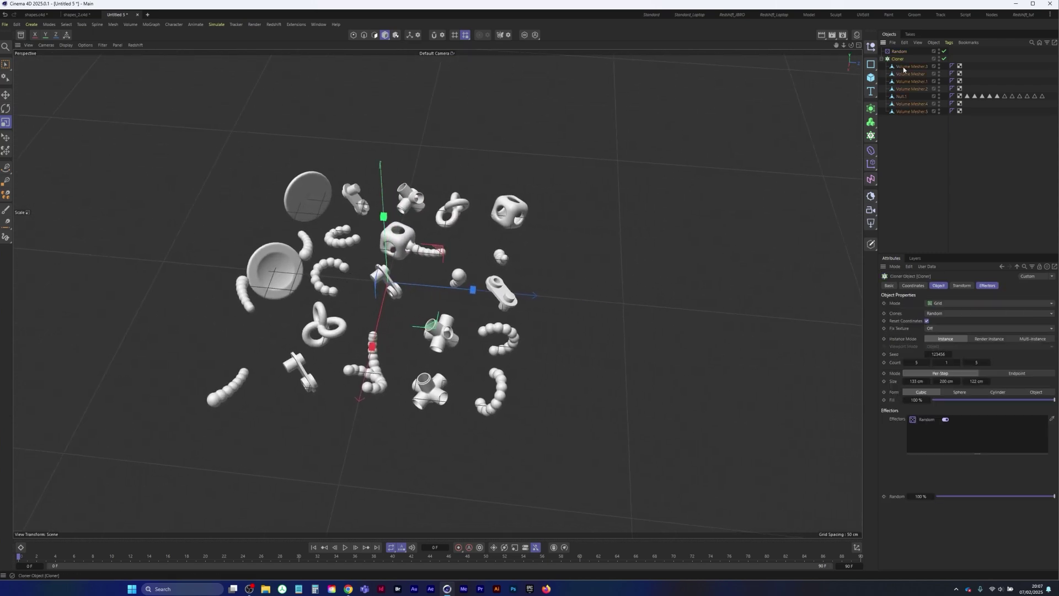
click(958, 363)
click(959, 363)
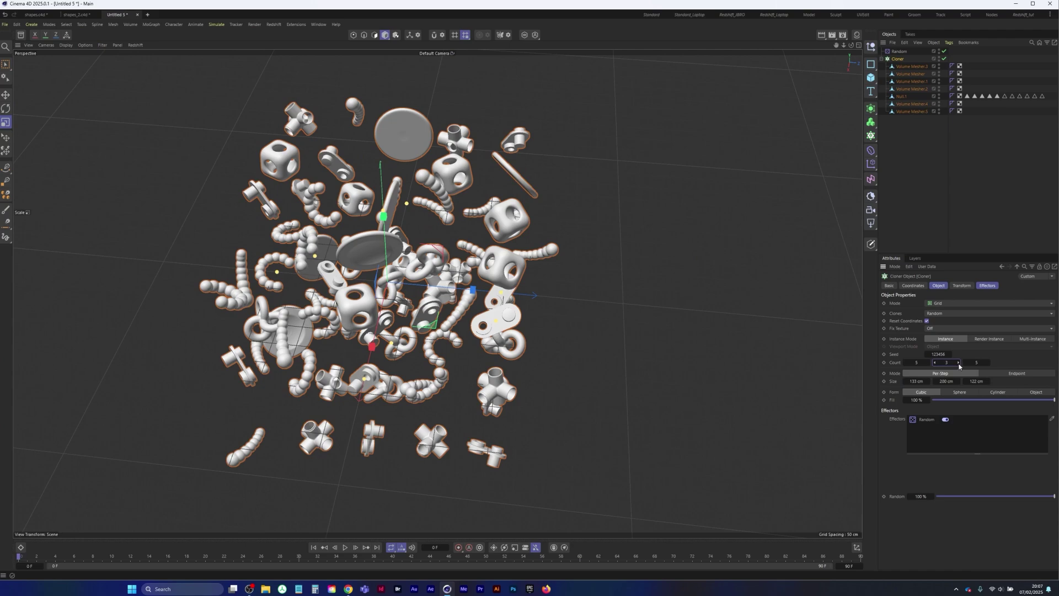
click(959, 362)
click(958, 363)
click(958, 362)
click(958, 362)
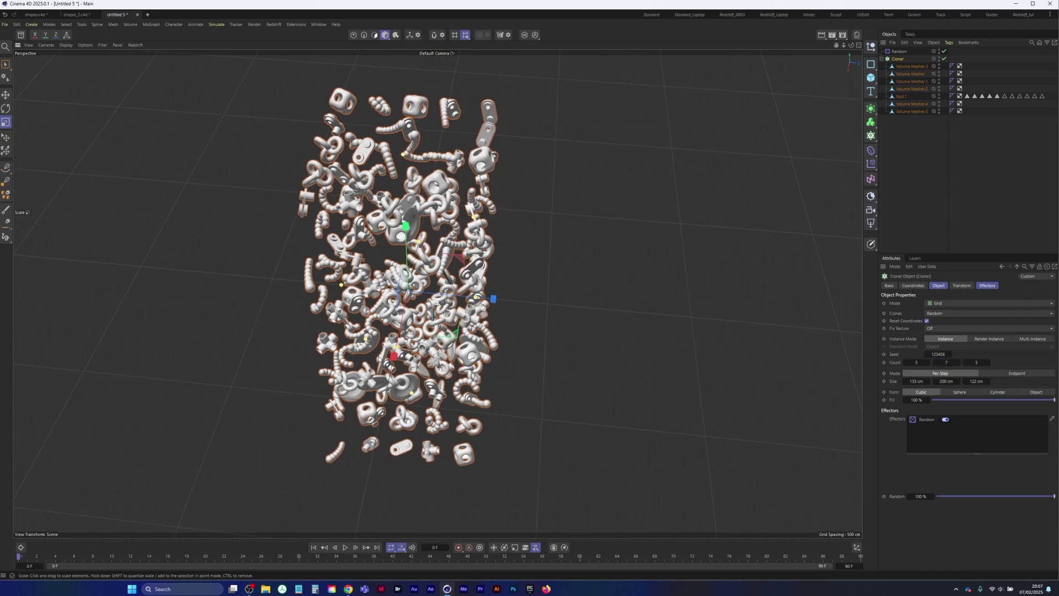
Reduce the Cloner's vertical grid spacing to about 157 cm.
alt+drag(380, 359, 422, 326)
alt+middle_drag(422, 327, 408, 357)
scroll(409, 357, down, 2)
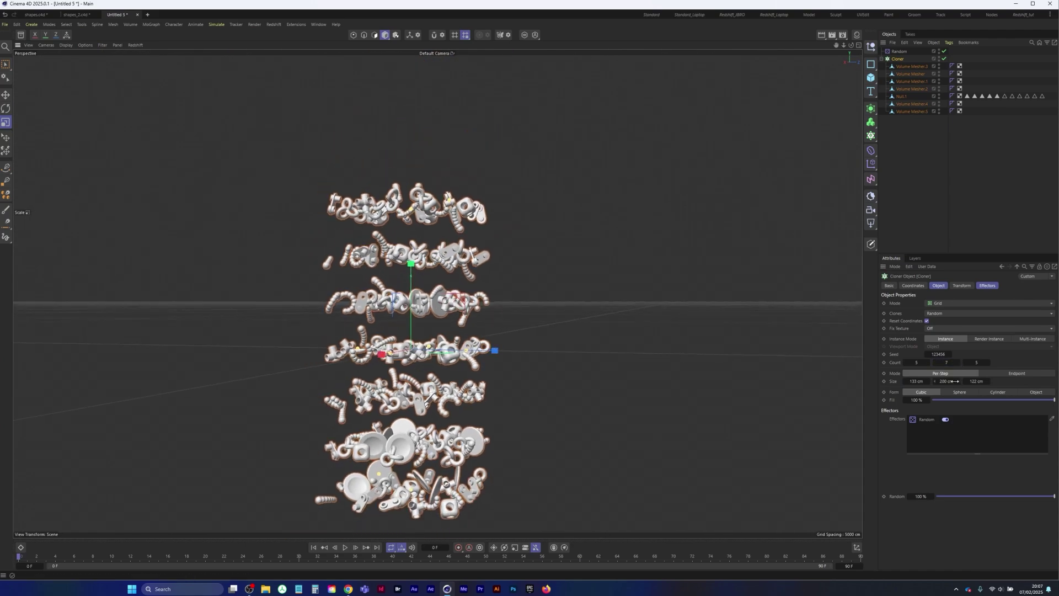
drag(953, 381, 929, 381)
alt+middle_drag(407, 362, 383, 332)
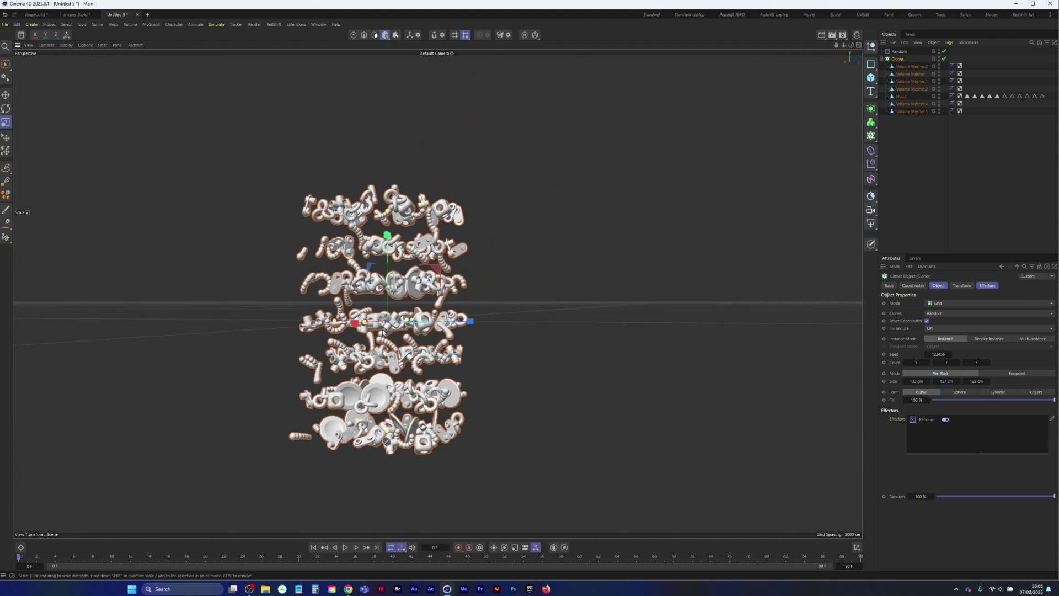
mouse_move(383, 332)
alt+mouse_down()
mouse_move(281, 317)
mouse_move(363, 349)
alt+mouse_up()
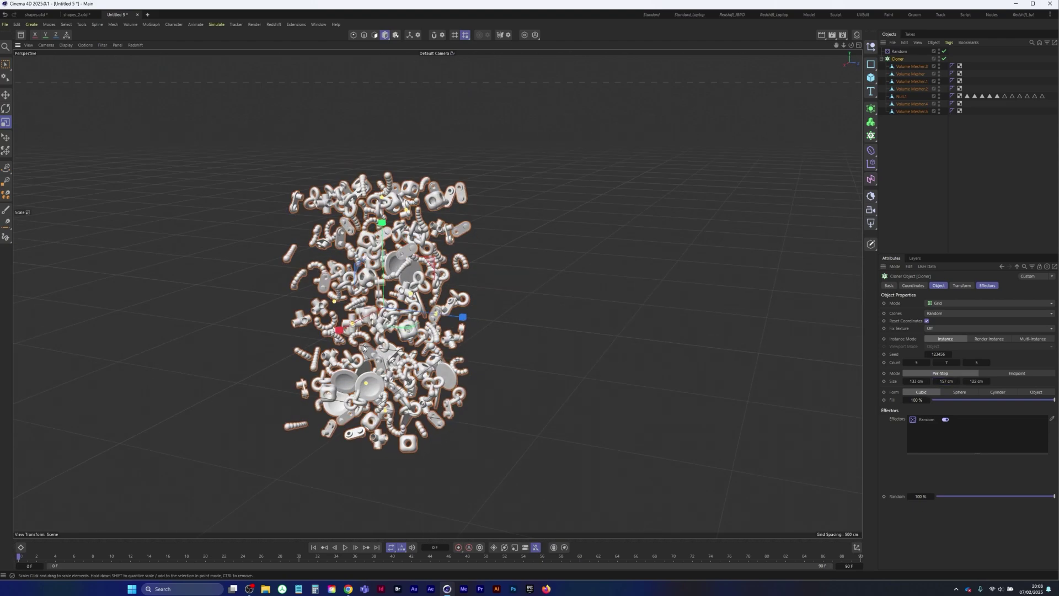
Hide the world grid in the perspective viewport.
click(103, 45)
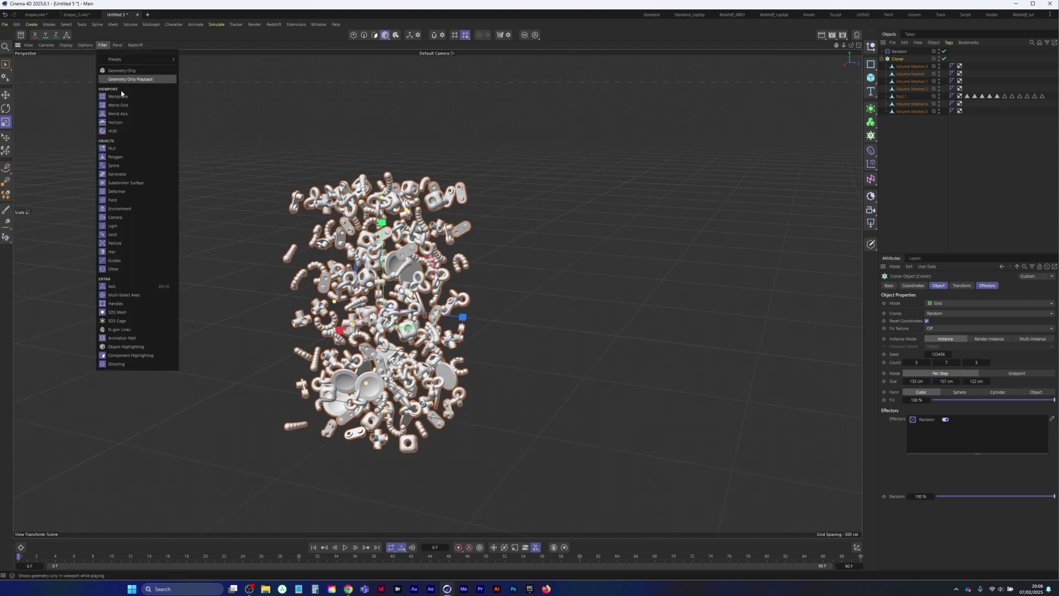
click(131, 109)
alt+middle_drag(409, 326, 439, 318)
scroll(441, 275, down, 4)
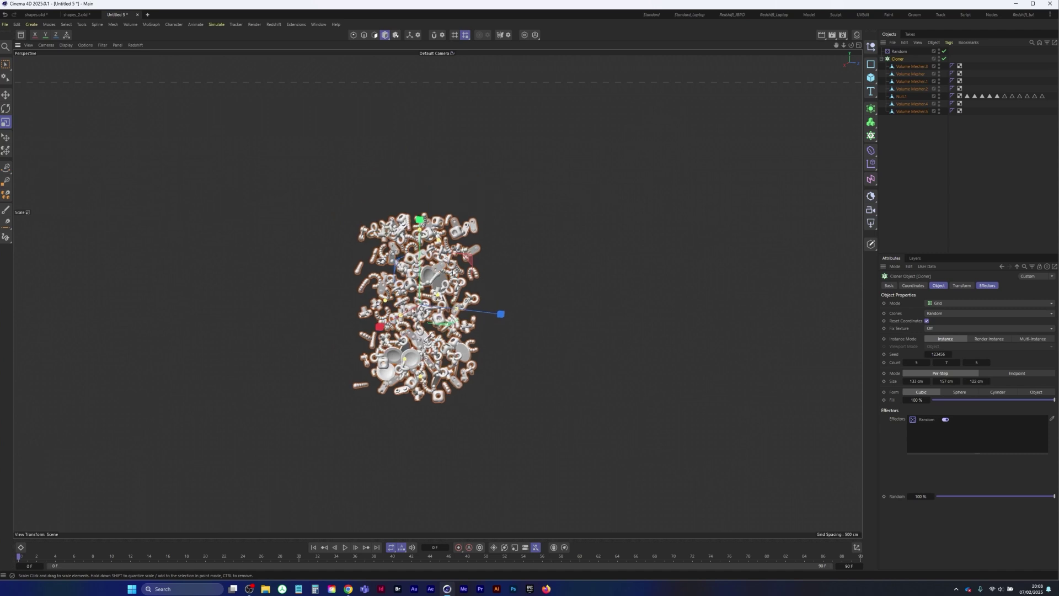
Add a cube primitive to the scene among the clones.
key(space)
alt+middle_drag(419, 221, 419, 156)
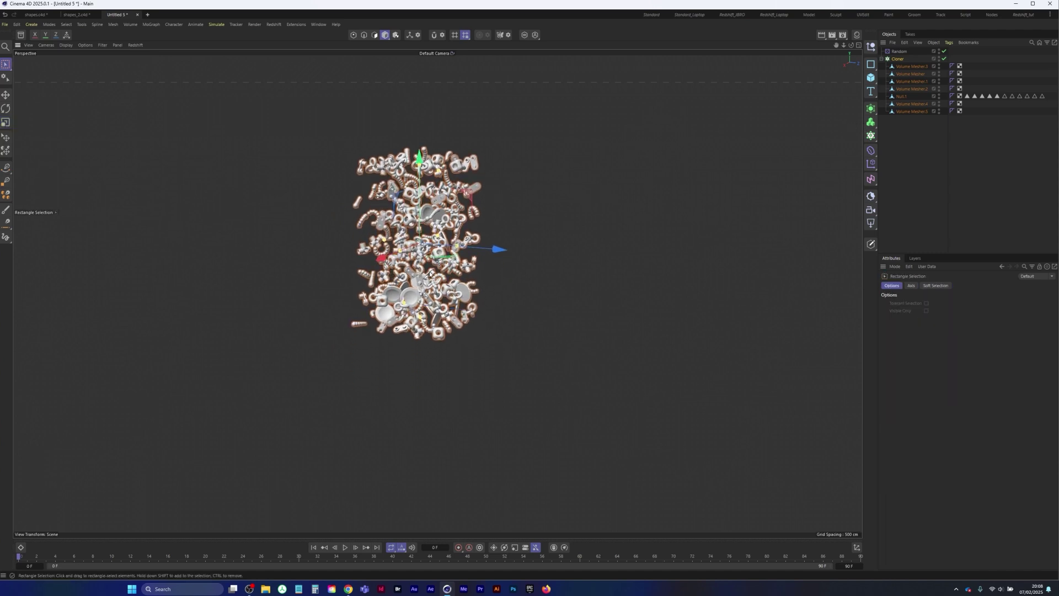
alt+drag(430, 274, 411, 323)
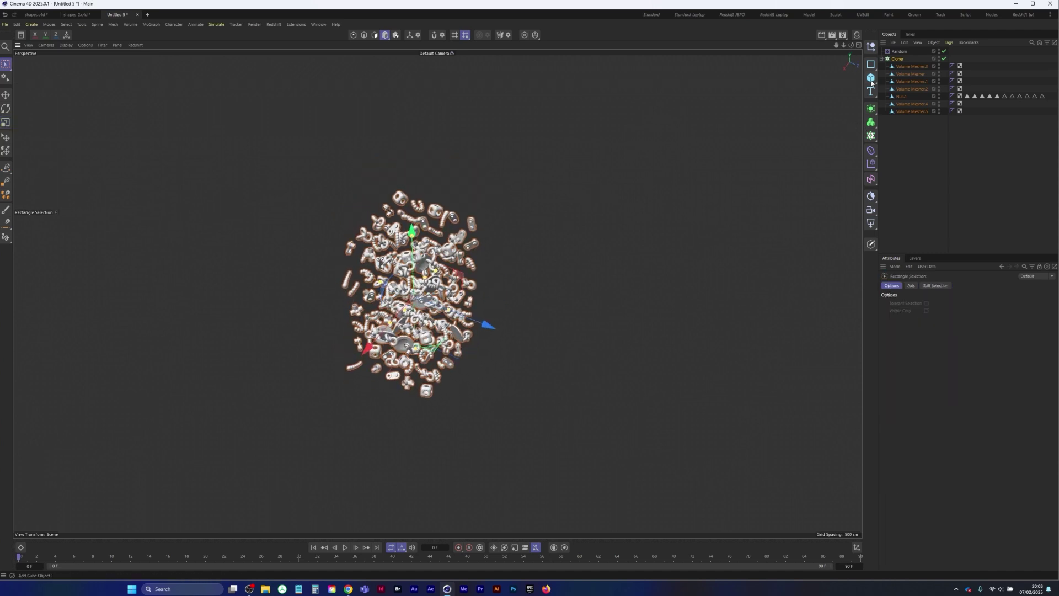
click(871, 82)
click(890, 92)
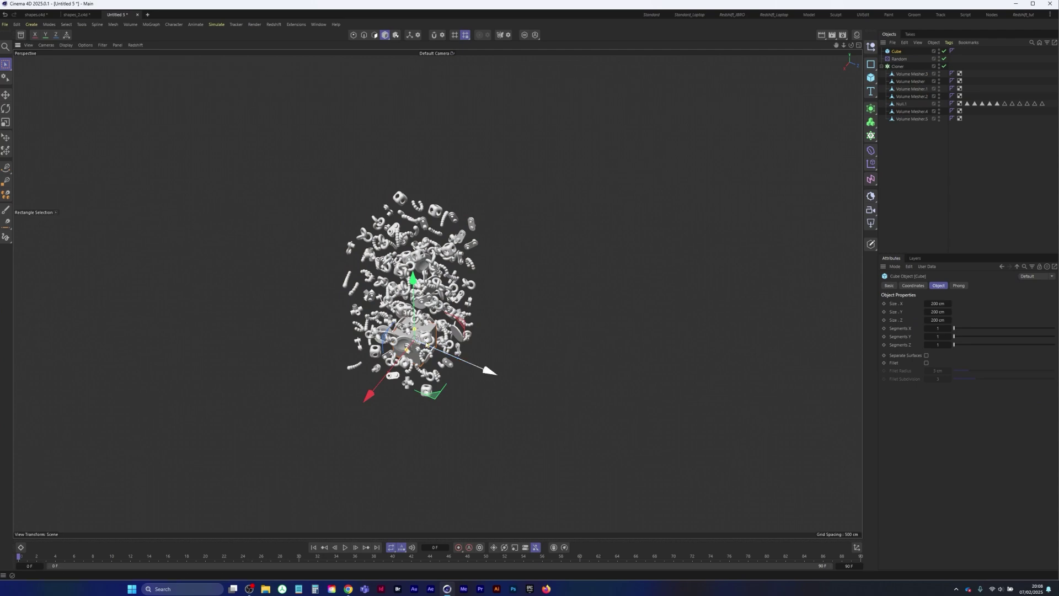
Enlarge the cube beyond the clones' footprint, to about 1272 cm in X and 1018 cm in Z.
drag(406, 349, 369, 382)
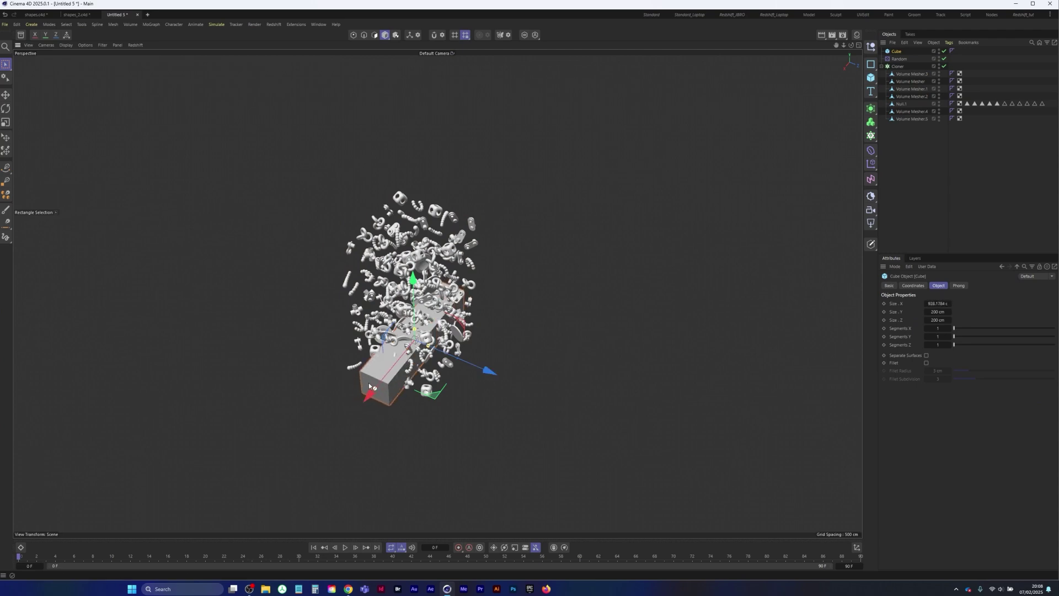
middle_click(369, 382)
middle_click(558, 271)
scroll(490, 286, down, 10)
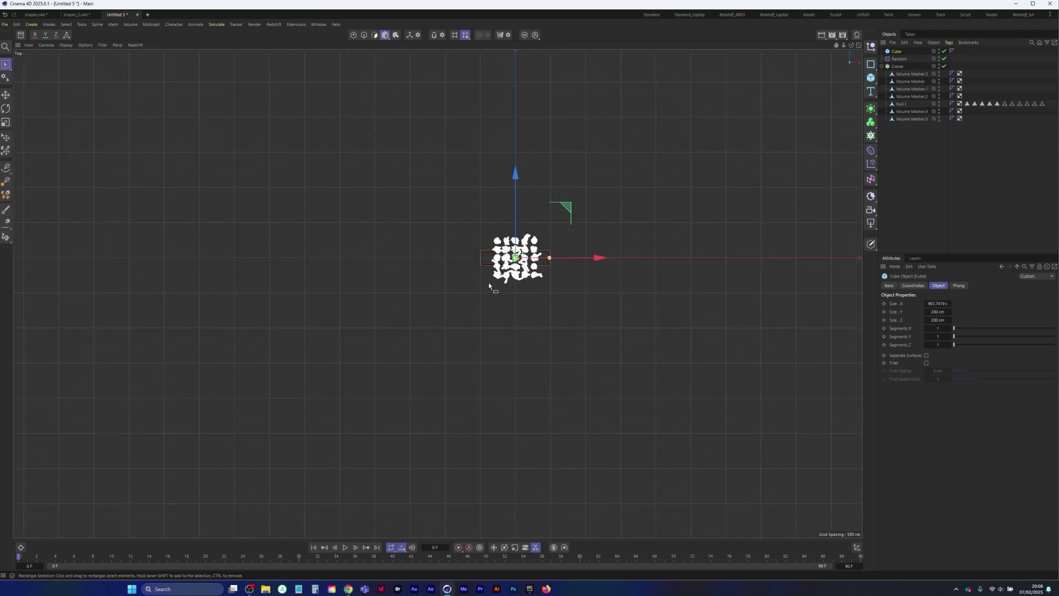
scroll(508, 271, up, 6)
drag(675, 268, 679, 268)
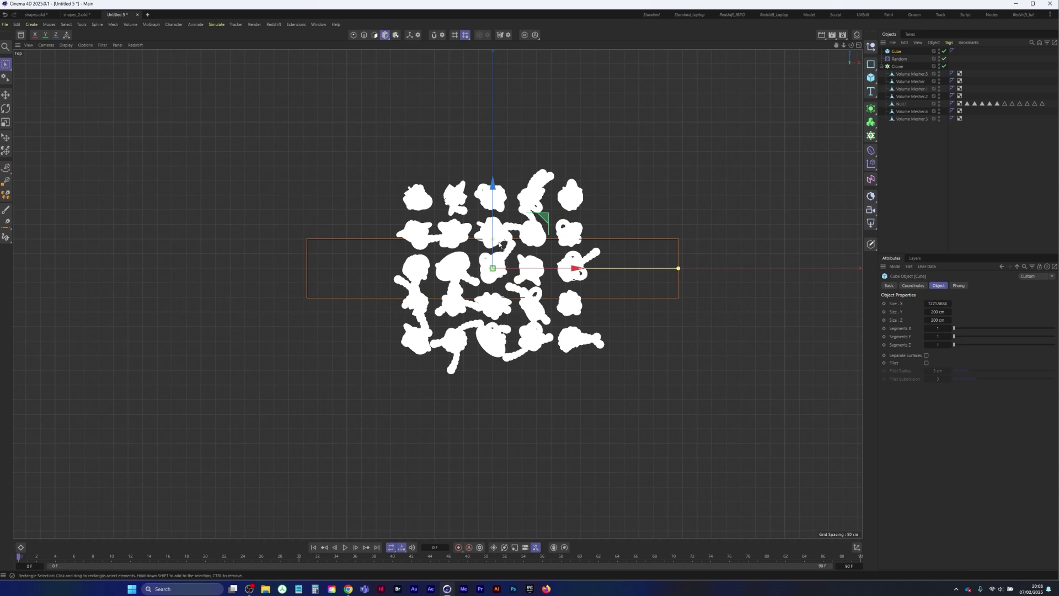
drag(493, 240, 490, 122)
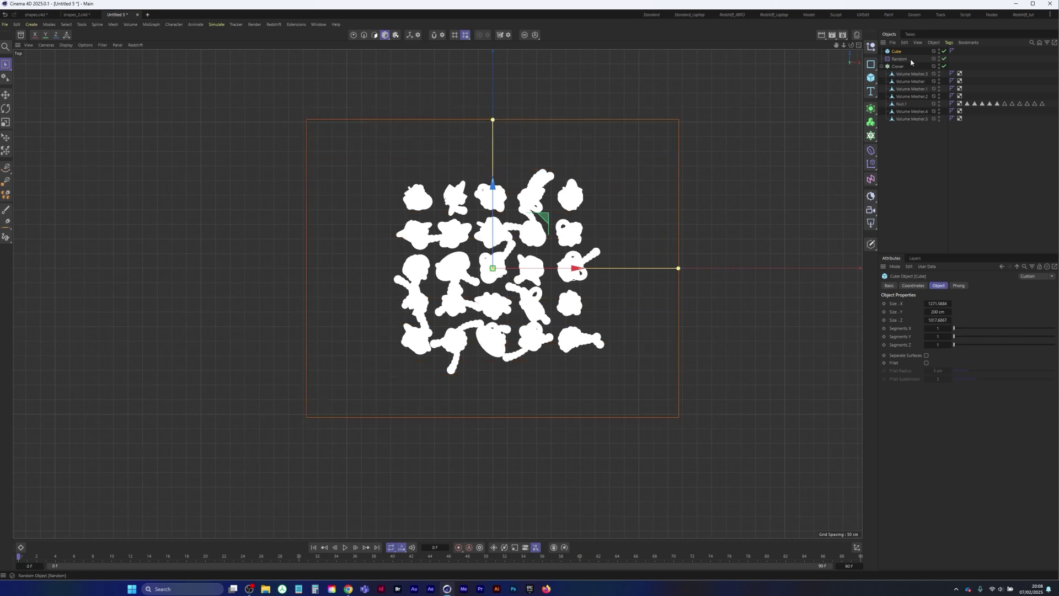
Increase the Cloner's count to 9 in X and 8 in Z to fill the cube's footprint, and return to the perspective view.
click(898, 67)
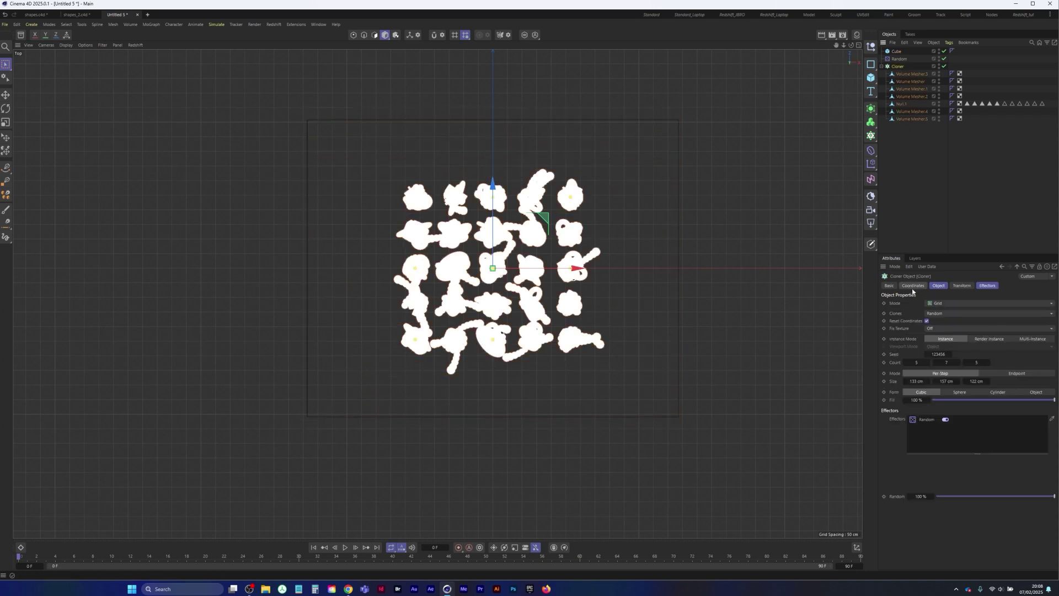
click(929, 362)
click(929, 363)
click(929, 362)
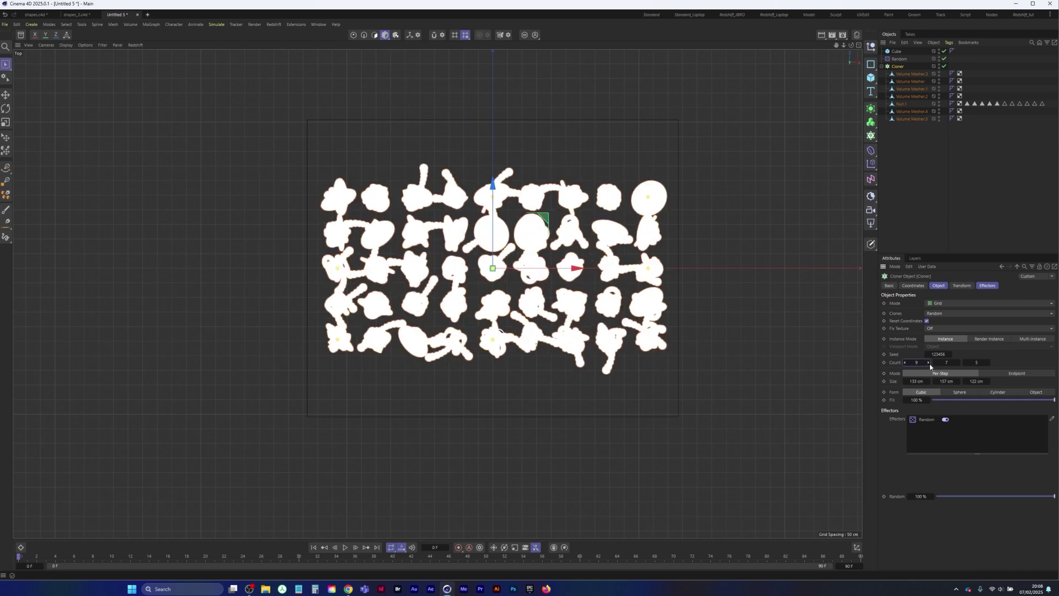
click(987, 362)
click(988, 363)
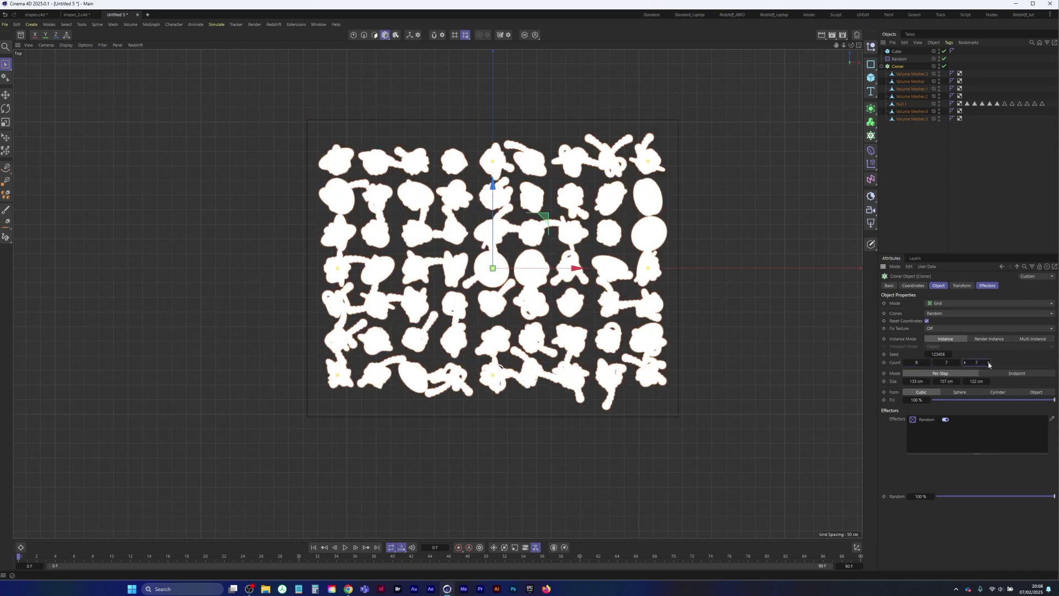
click(987, 362)
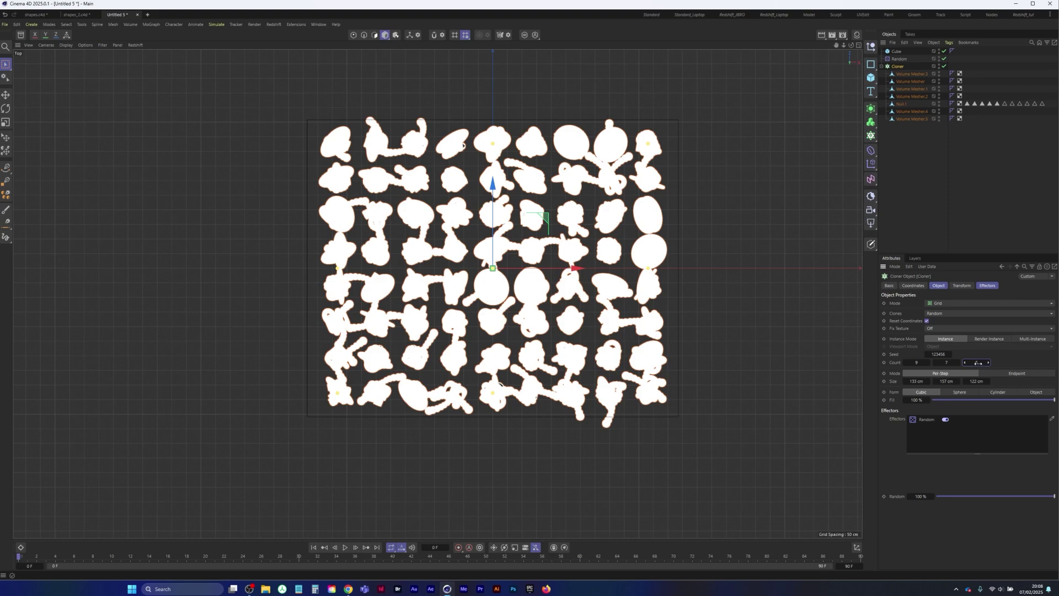
middle_click(478, 221)
middle_click(243, 205)
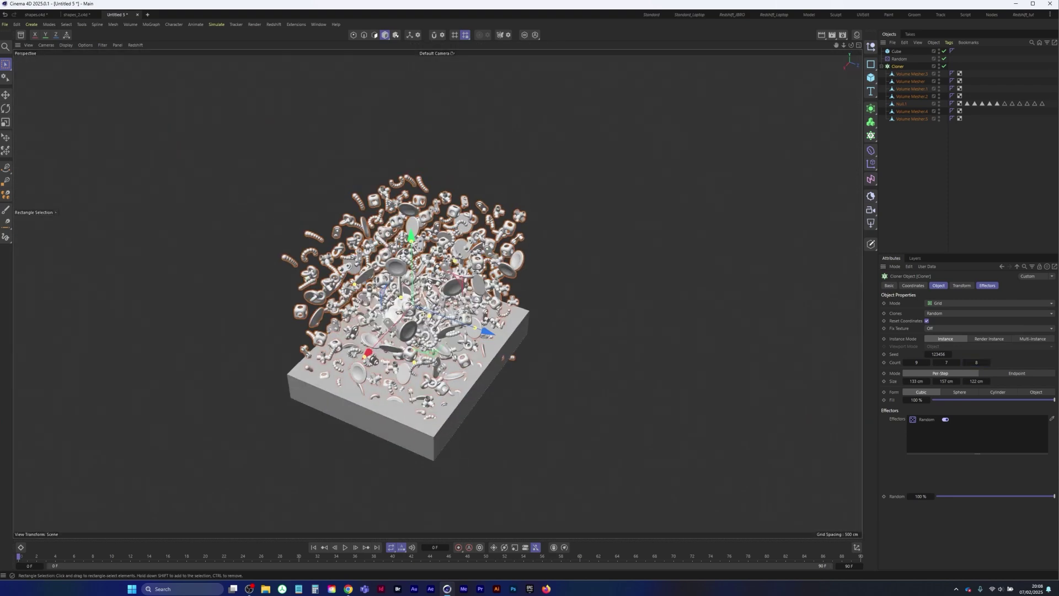
Raise the Cloner along Y so the grid of clones hangs above the cube.
alt+drag(429, 288, 425, 291)
drag(407, 270, 402, 219)
scroll(412, 380, up, 3)
alt+middle_drag(411, 381, 413, 276)
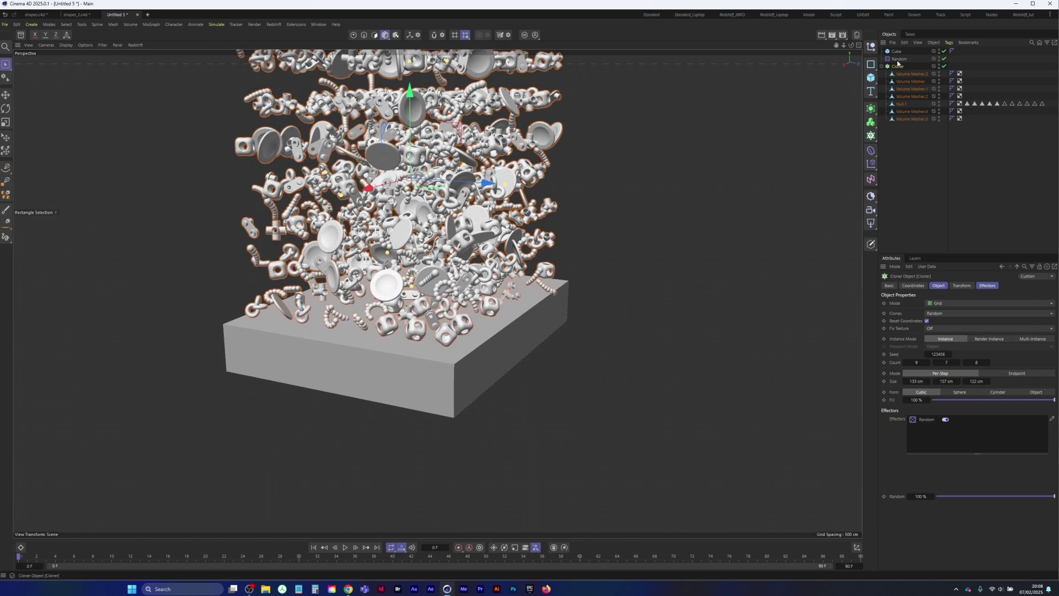
Increase the cube's height to about 321 cm.
click(896, 51)
drag(411, 300, 411, 284)
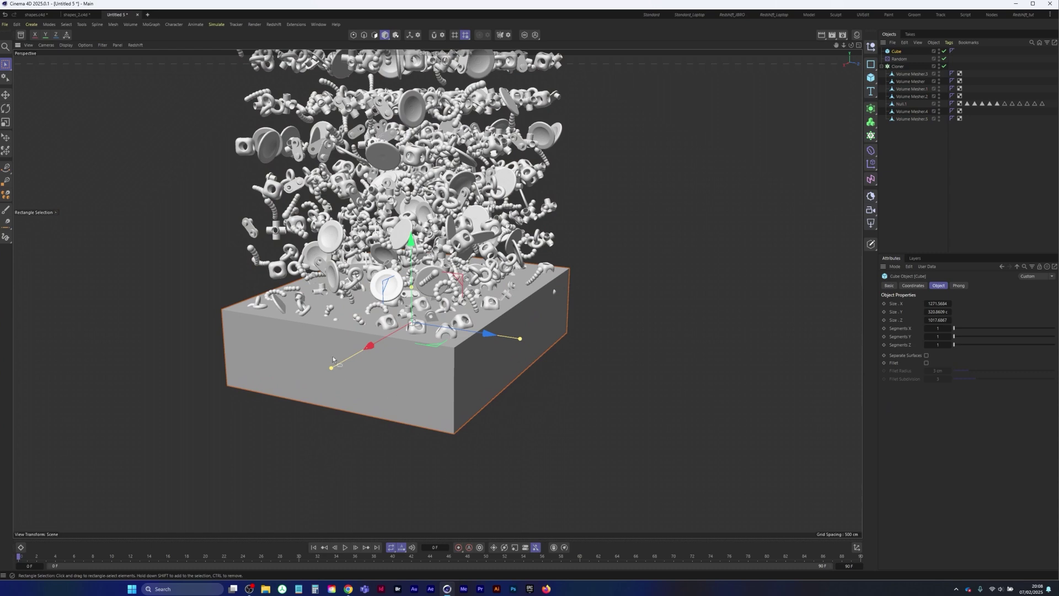
scroll(466, 274, down, 2)
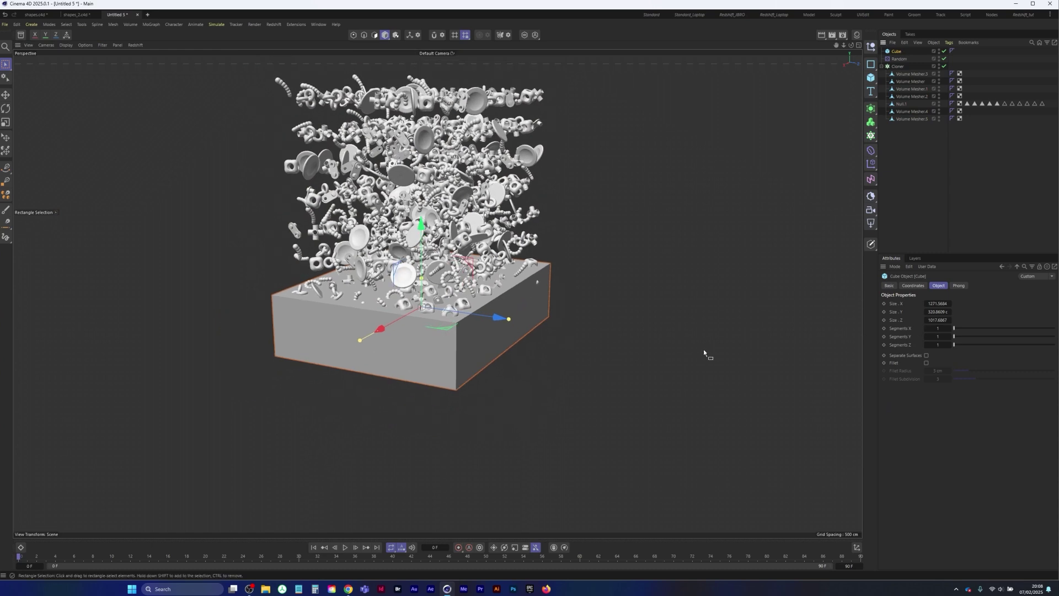
Show Gouraud shading with lines and set the cube's segments to 44 in X, 21 in Y and 54 in Z.
key(n)
key(b)
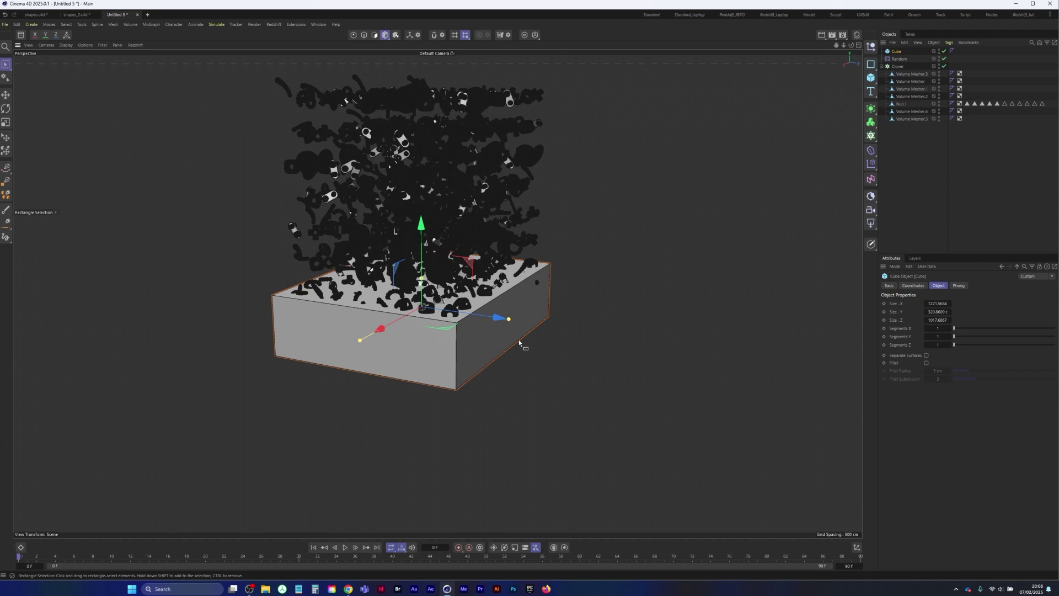
drag(958, 330, 1055, 328)
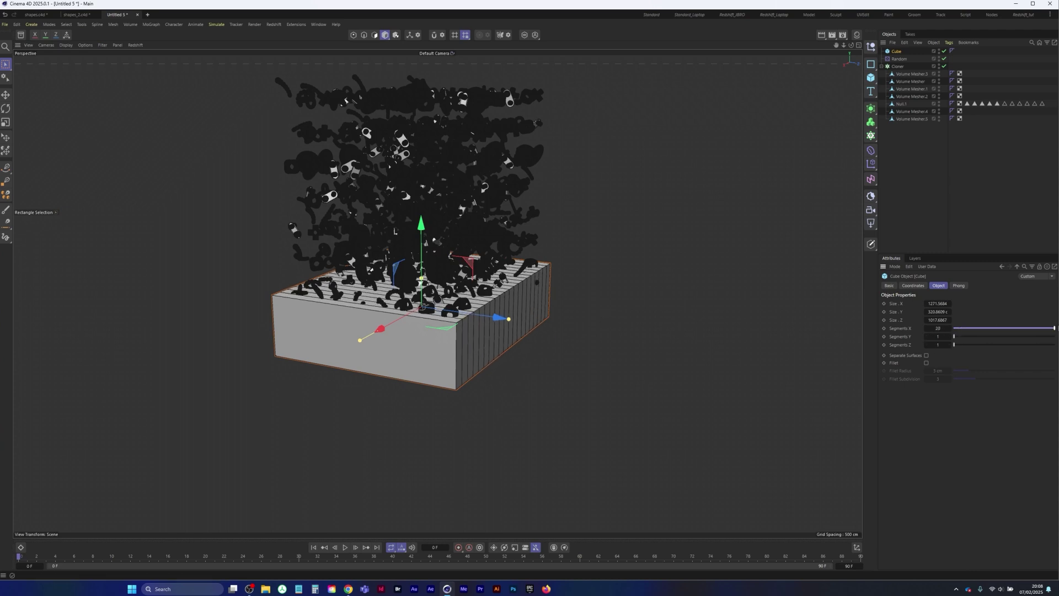
drag(943, 328, 959, 344)
alt+middle_drag(501, 279, 508, 296)
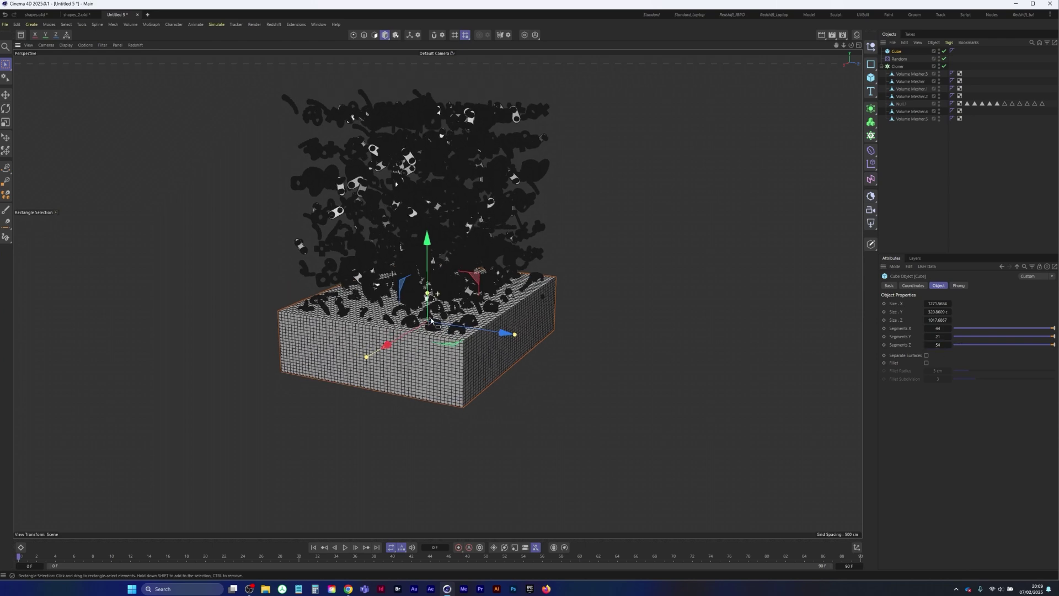
alt+drag(508, 296, 506, 323)
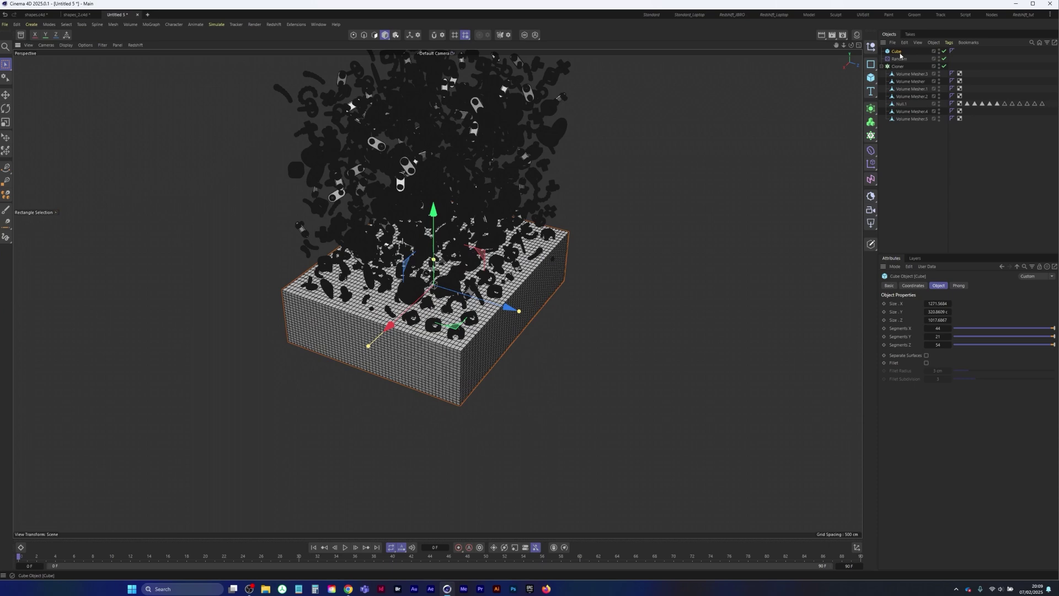
Make the cube editable and activate Rectangle Selection in polygon mode in the top view.
key(c)
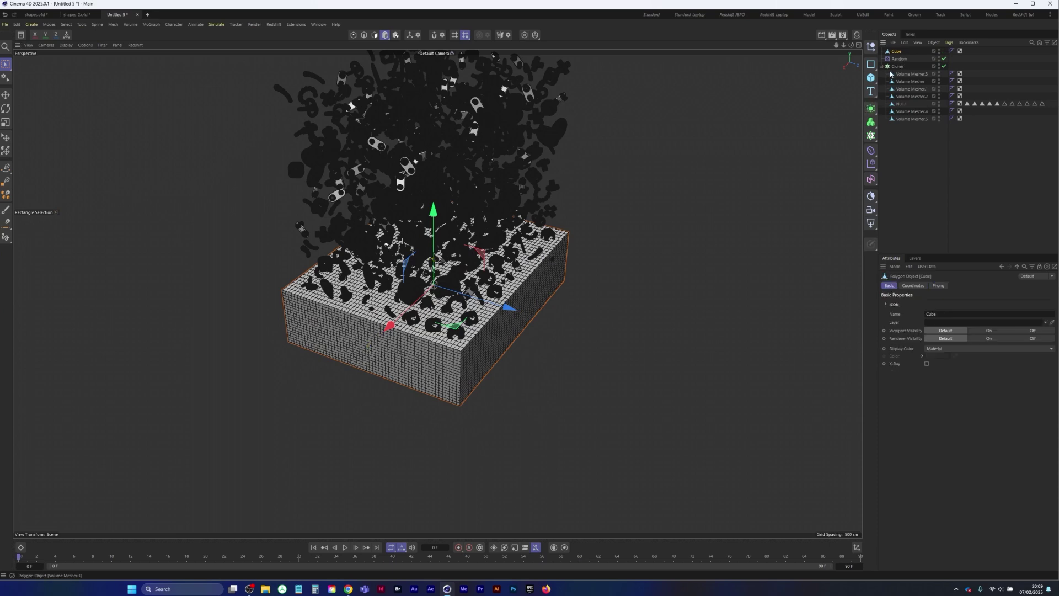
middle_click(504, 283)
middle_click(673, 198)
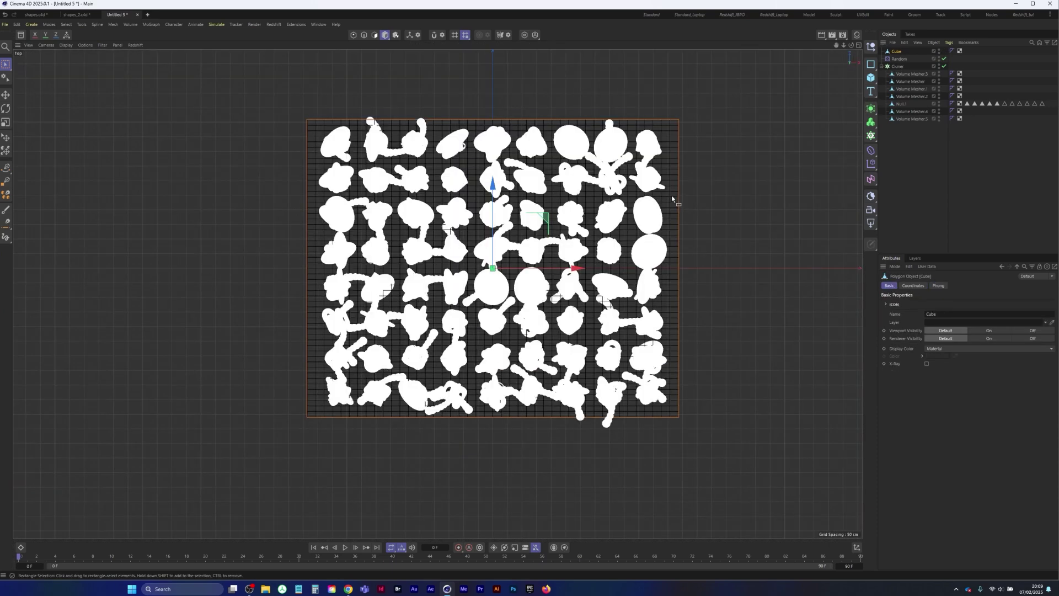
click(375, 35)
click(6, 65)
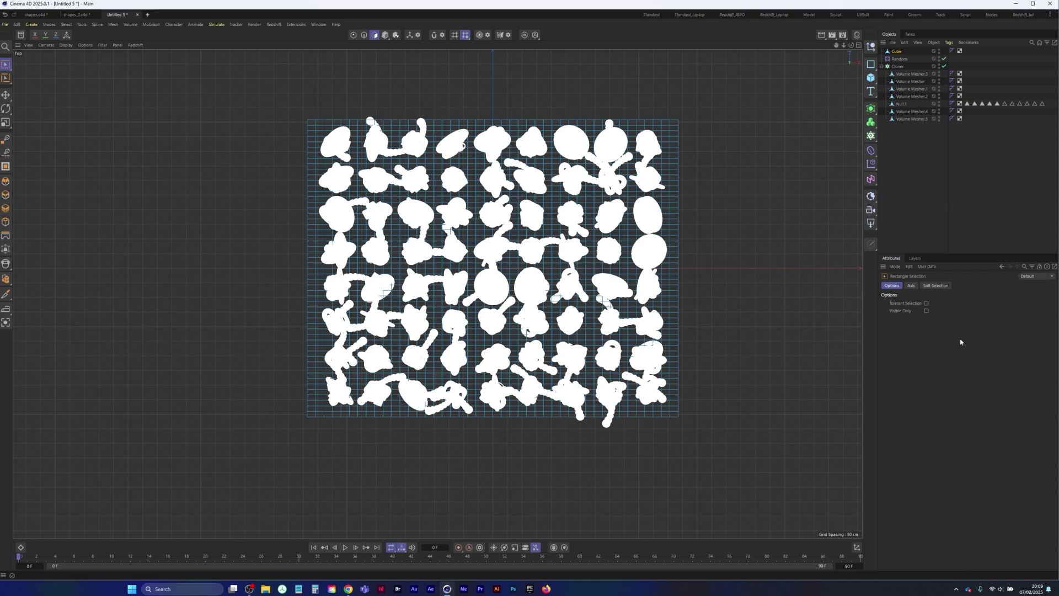
Enable Visible Only and select the polygons of the cube's upper face from the top view, checking the selection in perspective.
middle_click(391, 192)
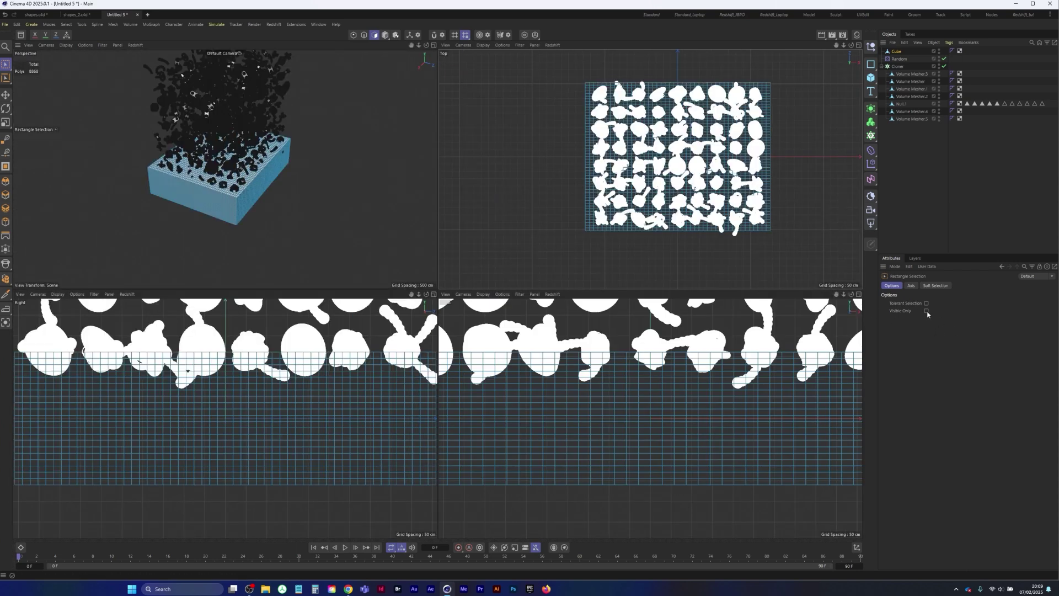
middle_click(682, 196)
drag(219, 88, 757, 462)
middle_click(721, 419)
middle_click(363, 214)
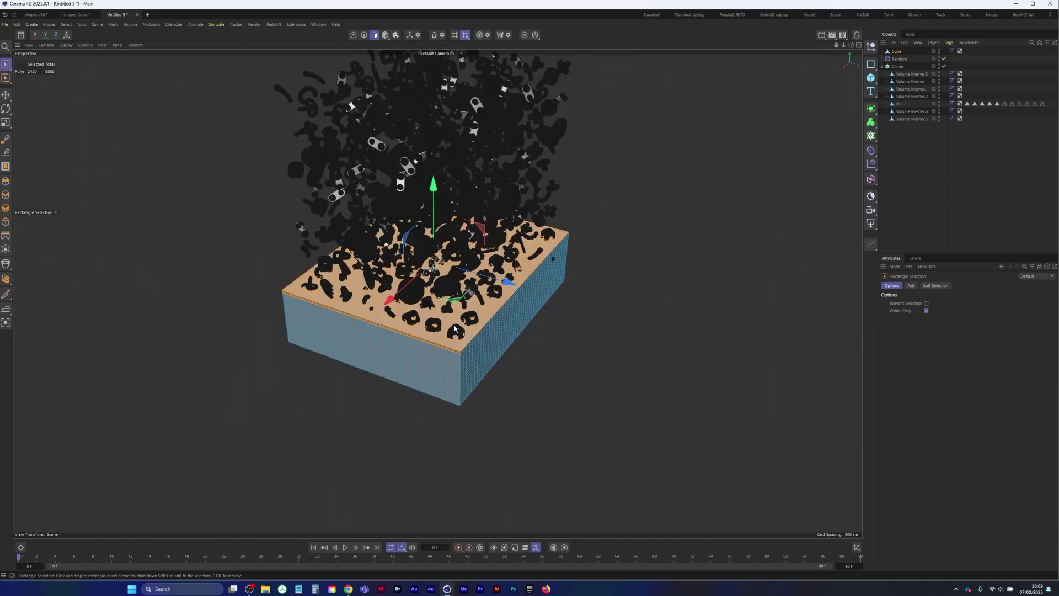
middle_click(391, 317)
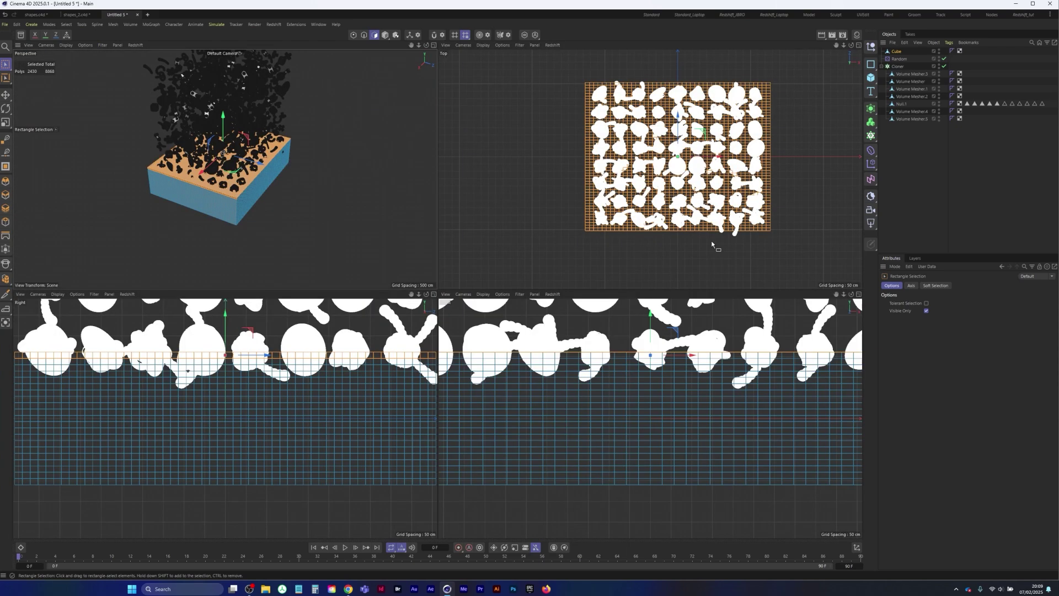
middle_click(713, 242)
drag(248, 70, 753, 449)
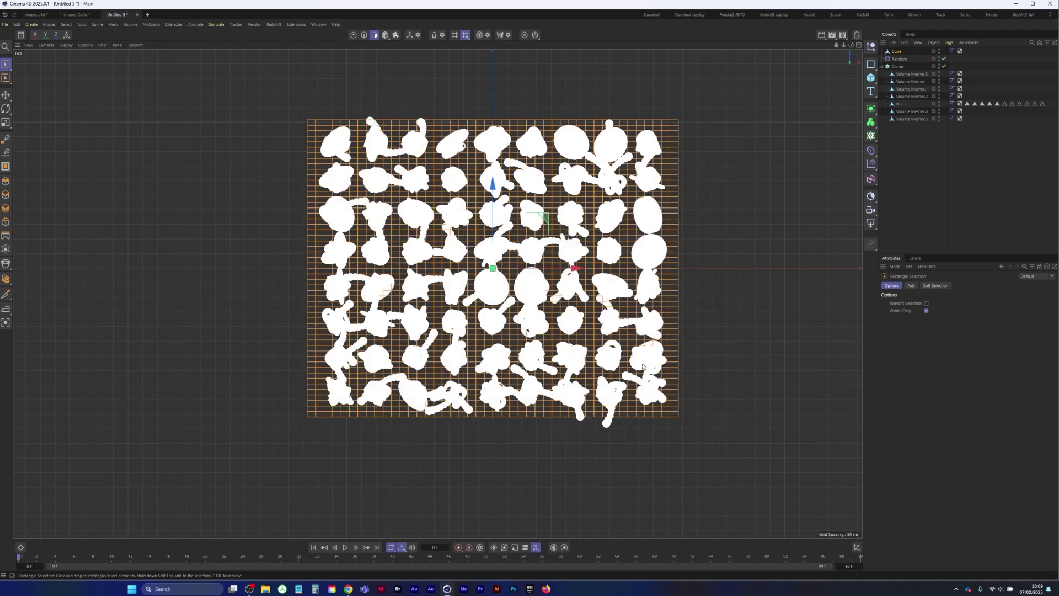
middle_click(745, 442)
middle_click(256, 202)
Use Loop Selection to remove the strip of side polygons below the upper edge from the cube's selection.
alt+drag(452, 354, 513, 327)
scroll(513, 326, up, 3)
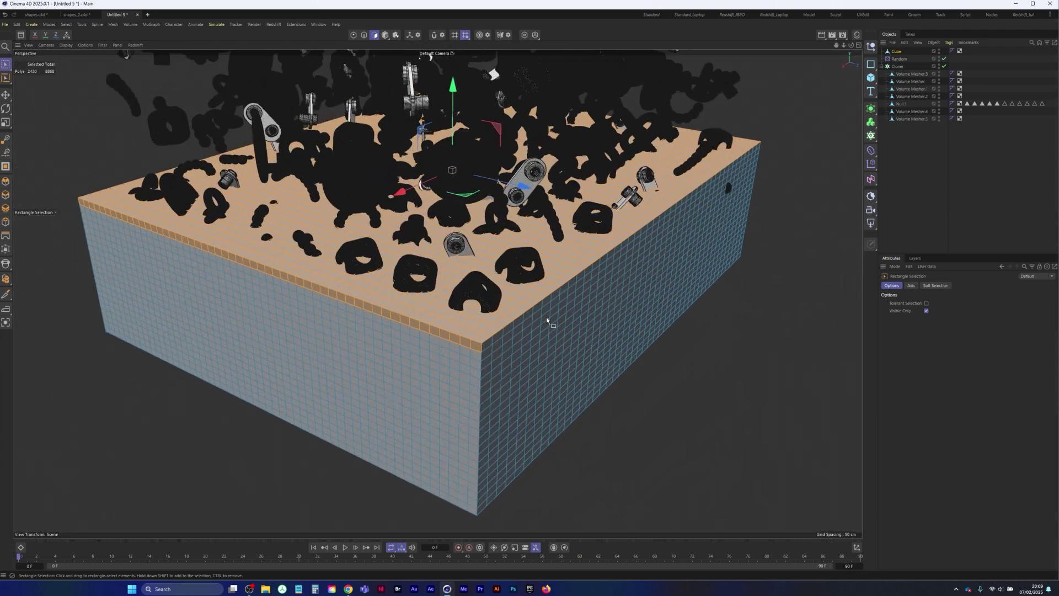
key(u)
key(l)
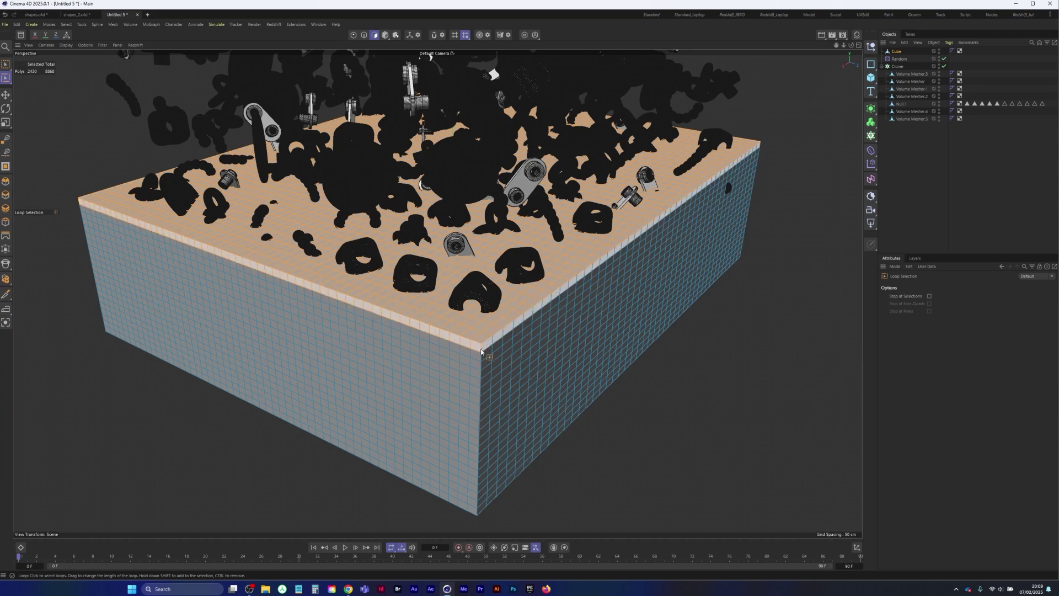
shift+click(484, 349)
key(ctrl+z)
scroll(453, 333, down, 4)
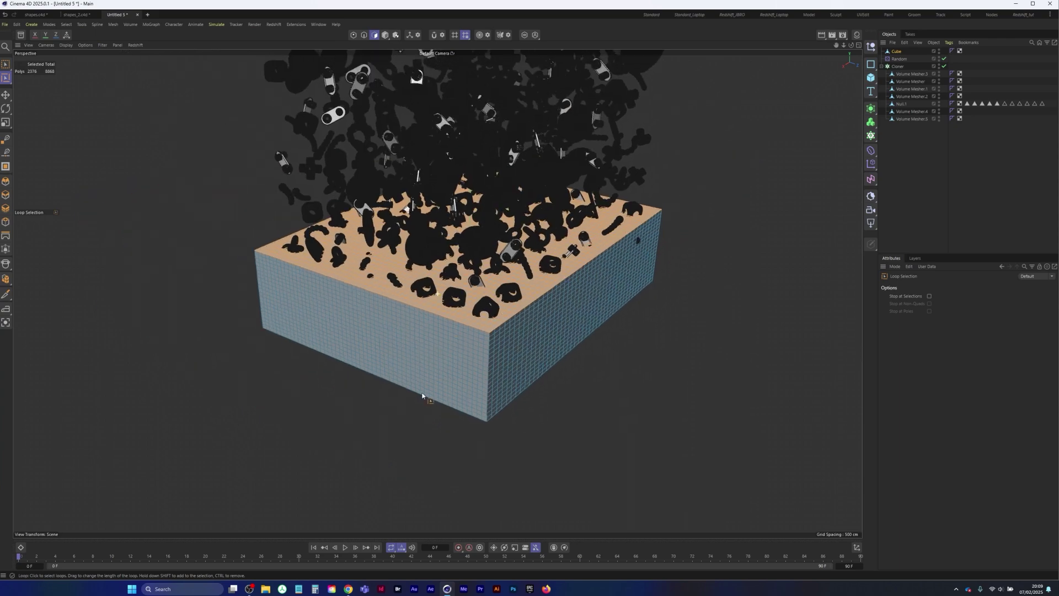
Delete the selected upper-face polygons to turn the cube into an open box.
alt+drag(425, 397, 334, 347)
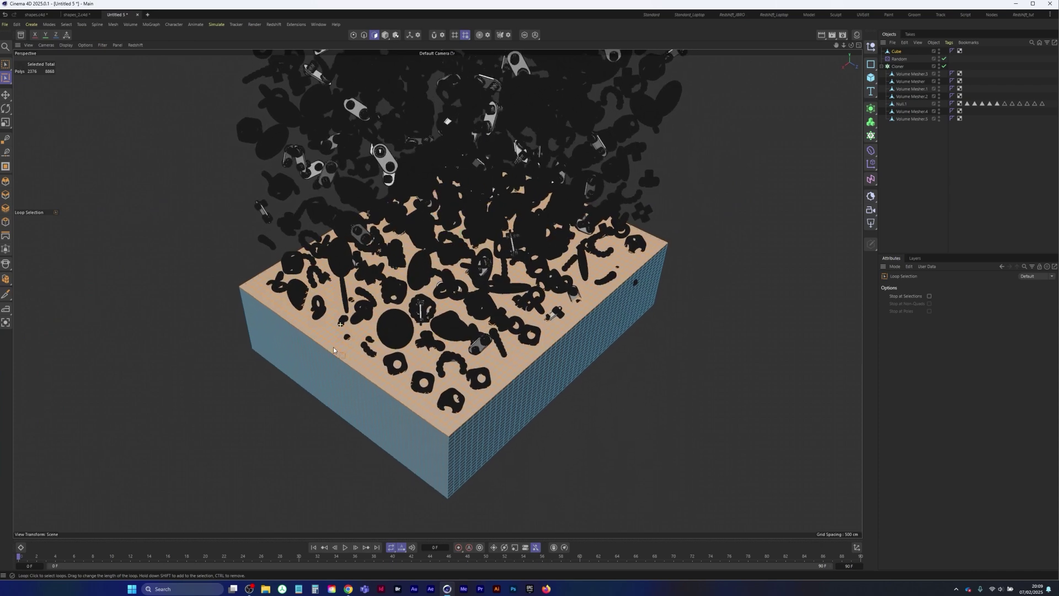
key(Delete)
scroll(429, 301, down, 5)
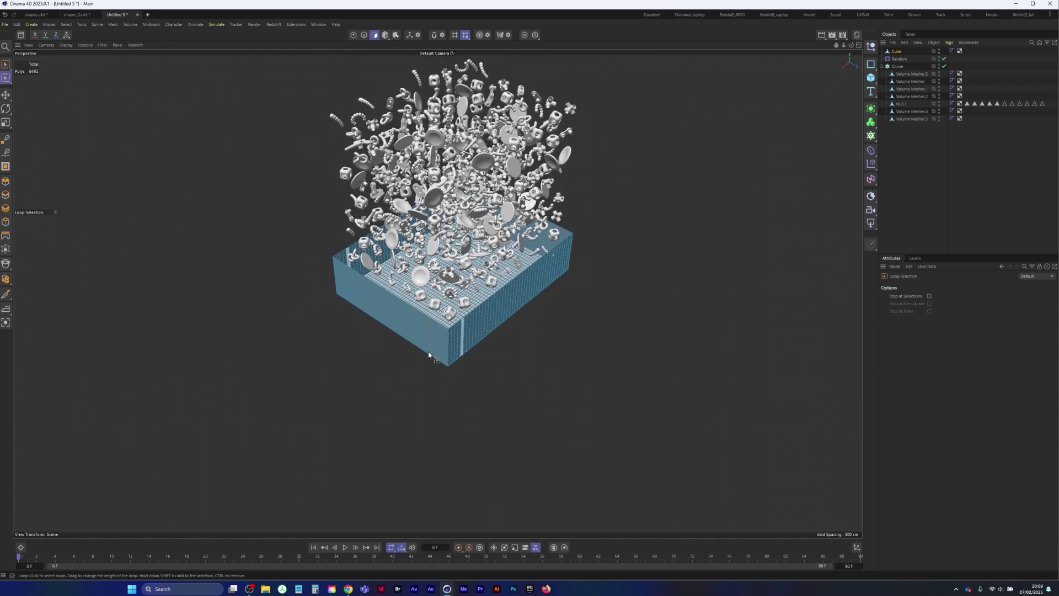
alt+drag(421, 360, 422, 349)
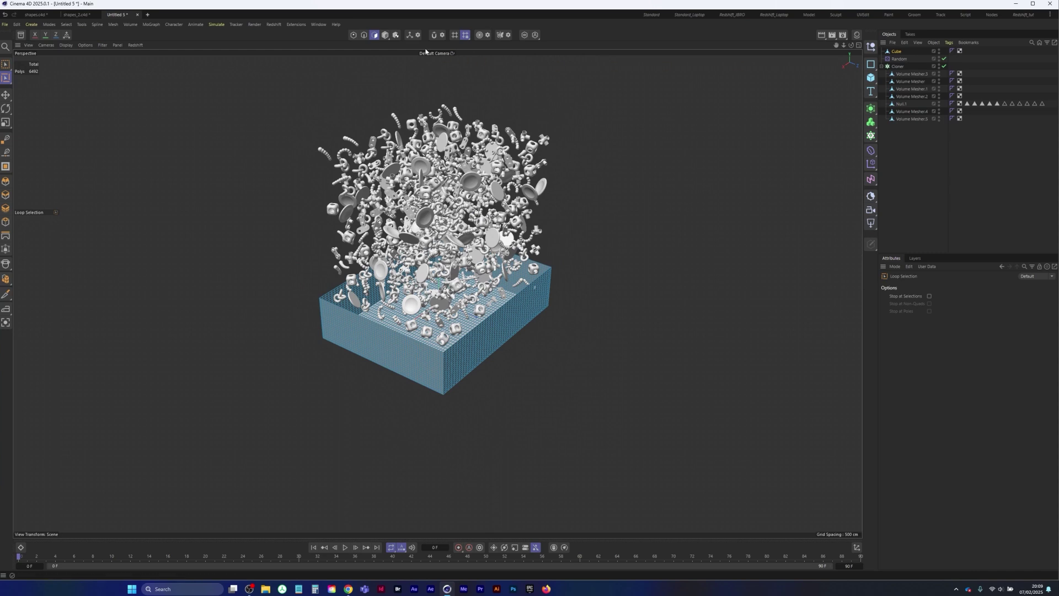
Return to model mode, add a Collider tag to the cube and move the cube below the Cloner in the object list.
click(387, 35)
right_click(897, 54)
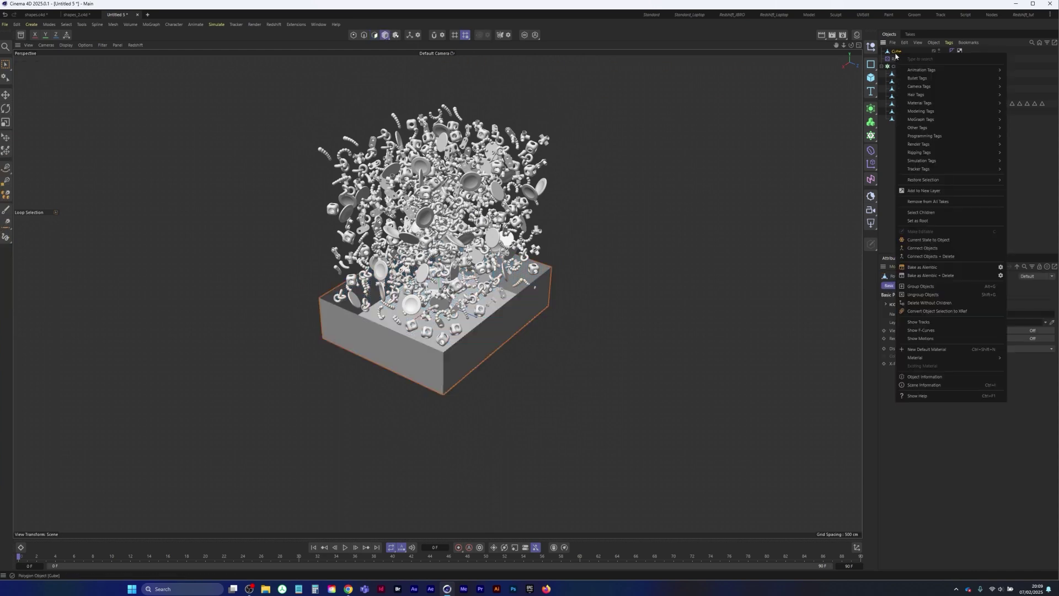
mouse_move(943, 162)
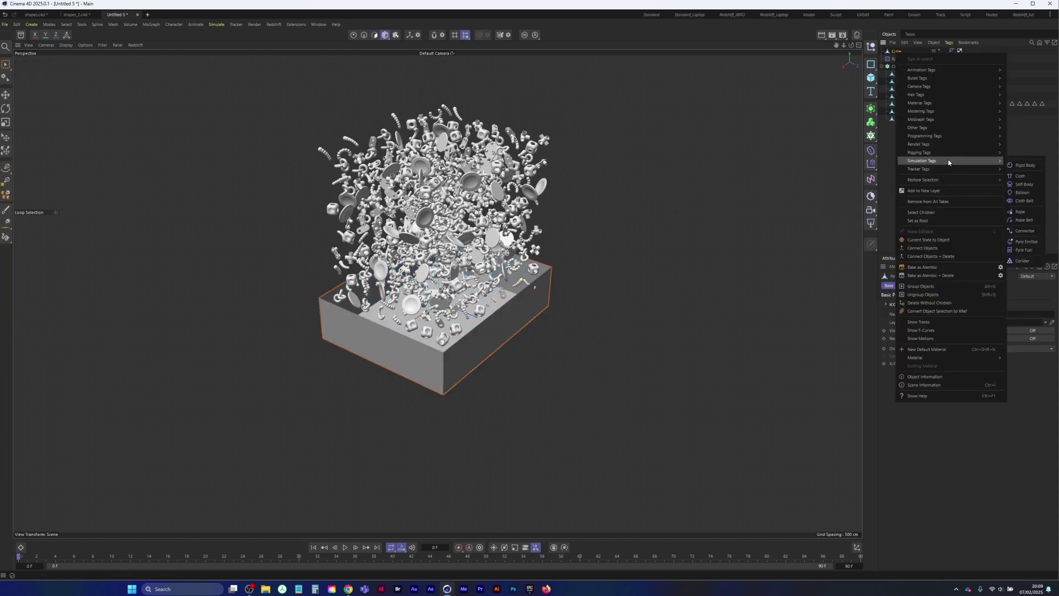
click(1023, 261)
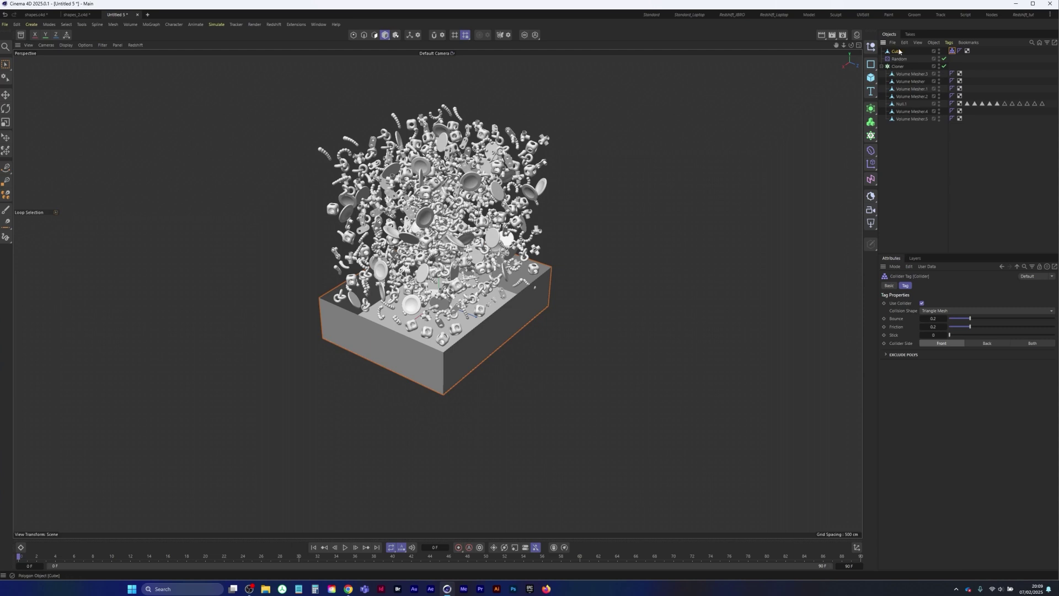
drag(899, 52, 898, 121)
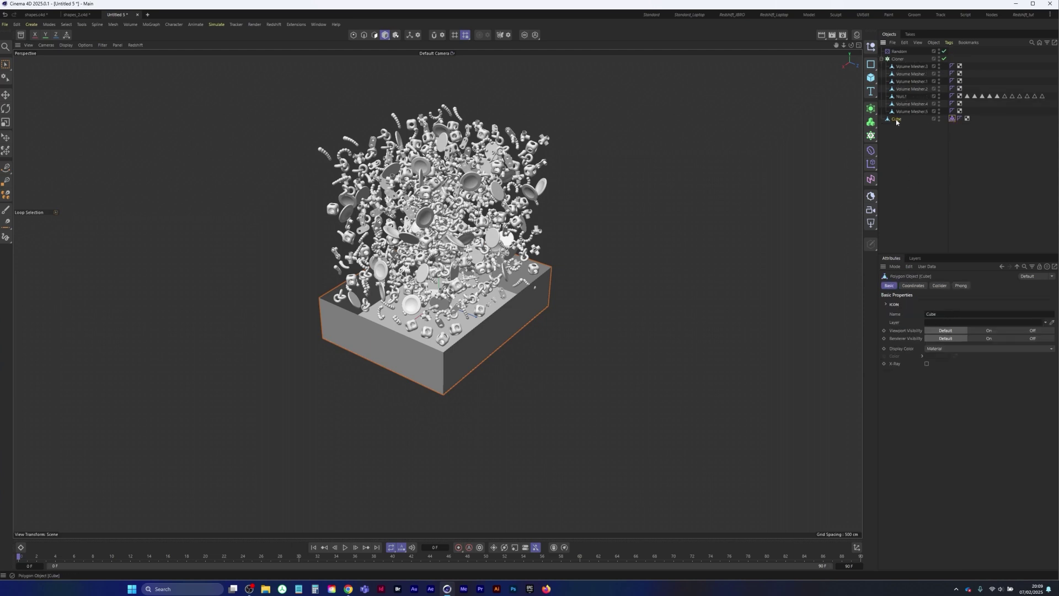
Add a Rigid Body simulation tag to the Cloner.
click(898, 58)
right_click(899, 60)
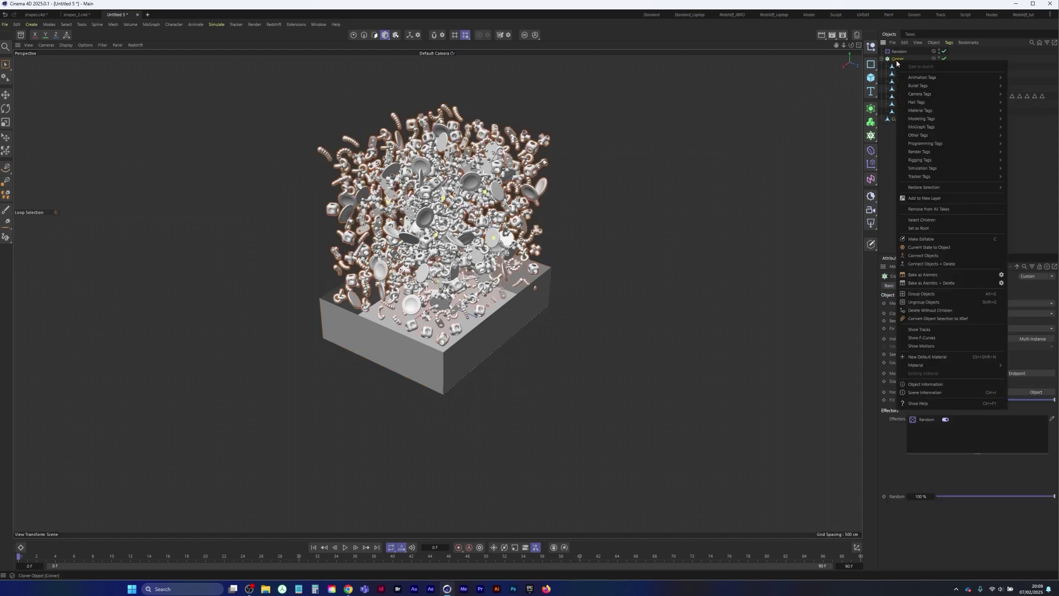
mouse_move(936, 170)
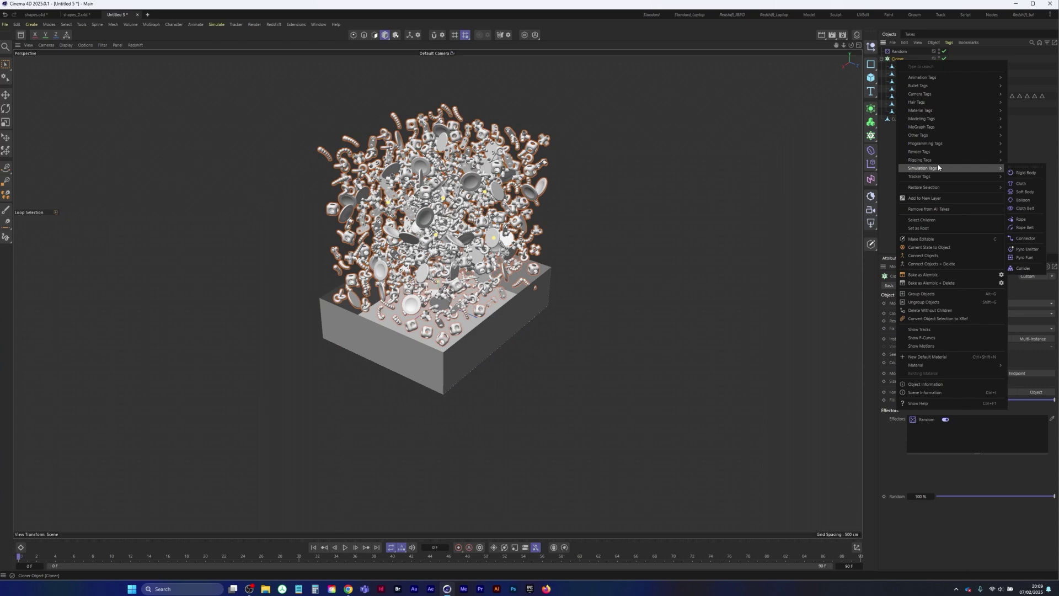
click(1024, 172)
Frame the box and clones in perspective and play the simulation to test the clones' fall.
scroll(459, 298, up, 2)
alt+middle_drag(459, 298, 466, 282)
mouse_move(467, 282)
alt+mouse_down()
mouse_move(476, 271)
mouse_move(478, 293)
alt+mouse_up()
click(345, 547)
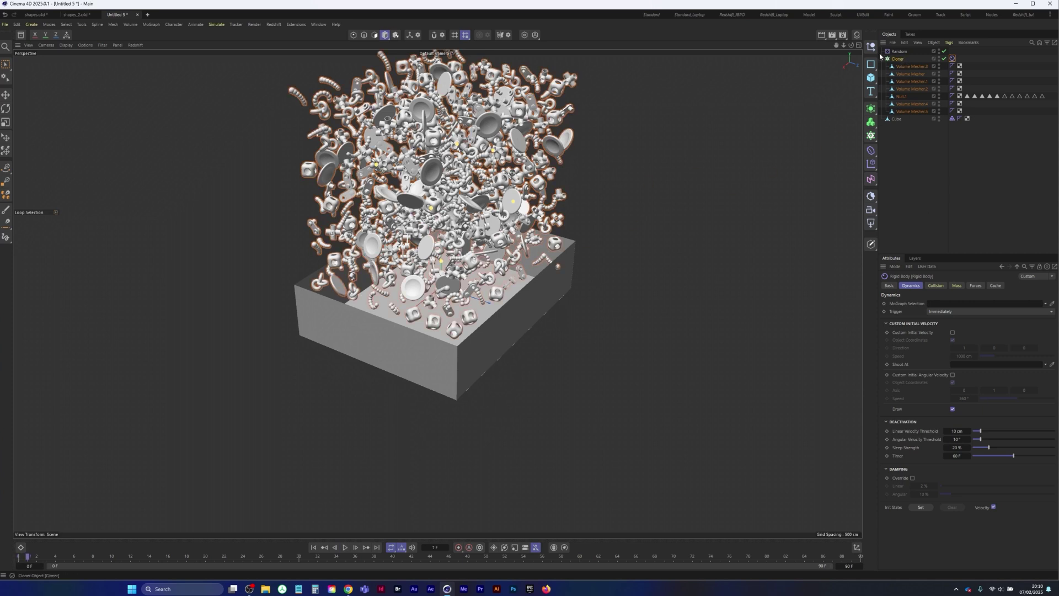
Set the cube's Collider Side to Back and replay the simulation, inspecting the clones inside the box.
click(952, 118)
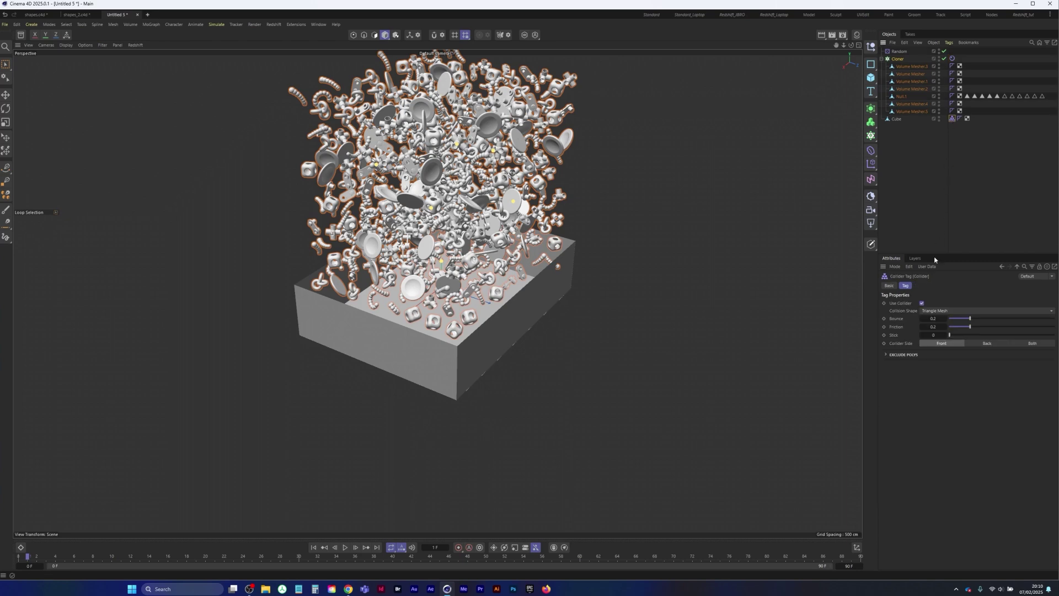
click(988, 345)
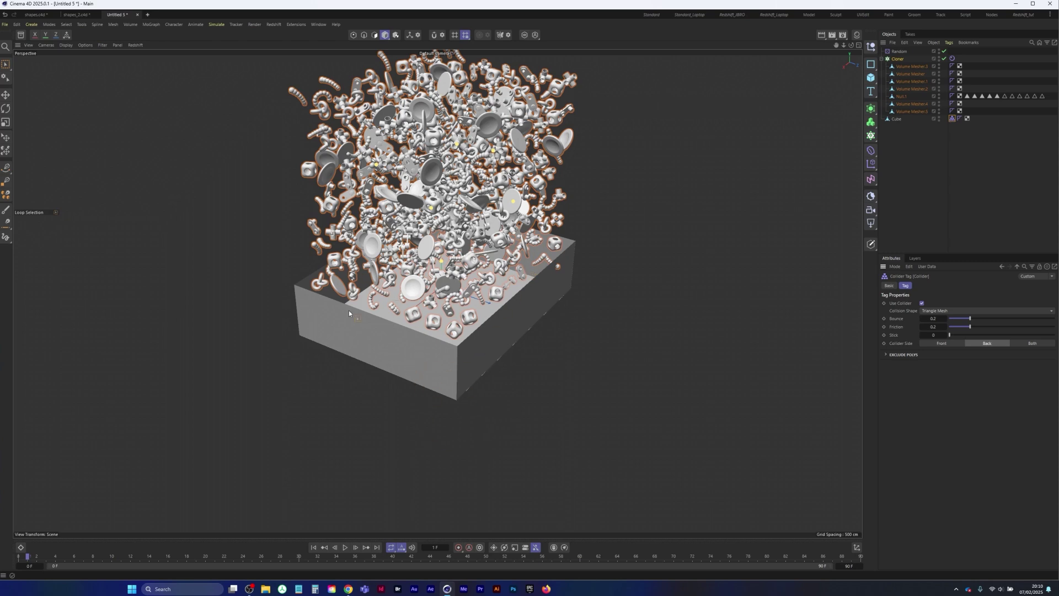
key(F8)
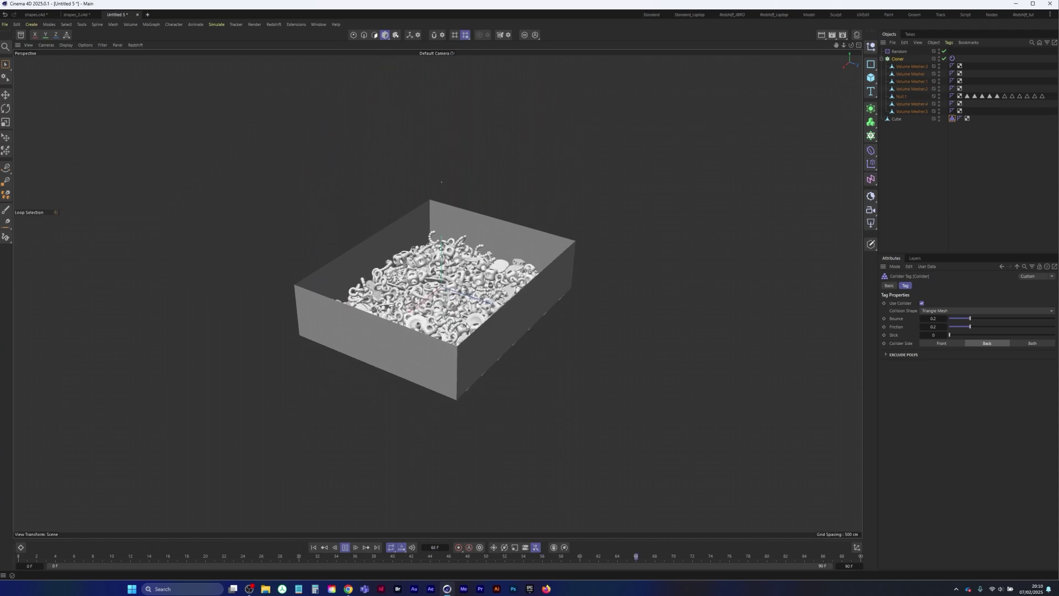
scroll(466, 326, up, 5)
alt+drag(467, 327, 449, 369)
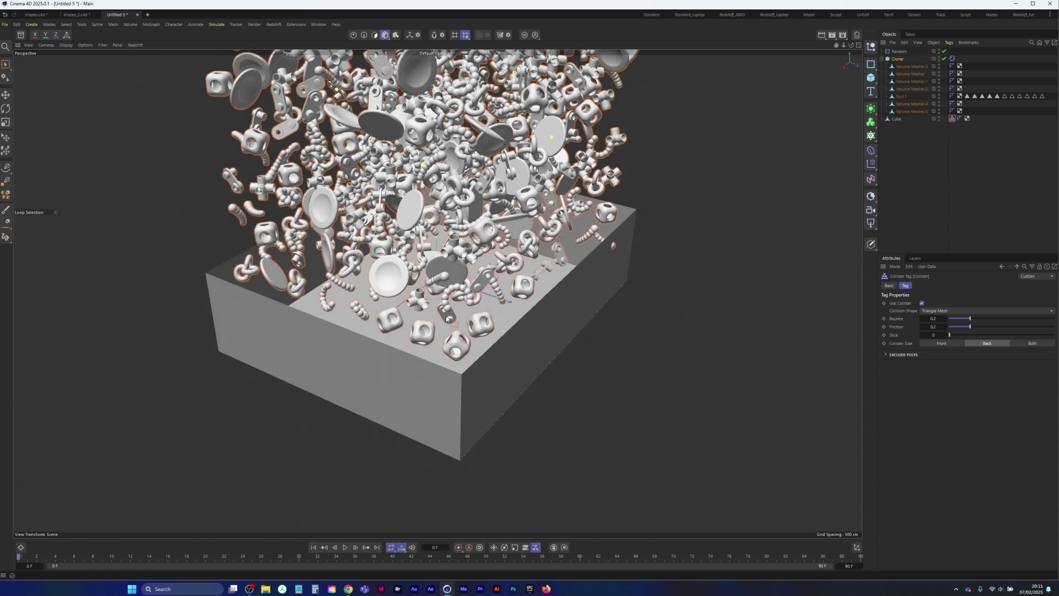
Scale the box down along Z and X in the top view so it sits slightly inside the clones' footprint.
click(897, 119)
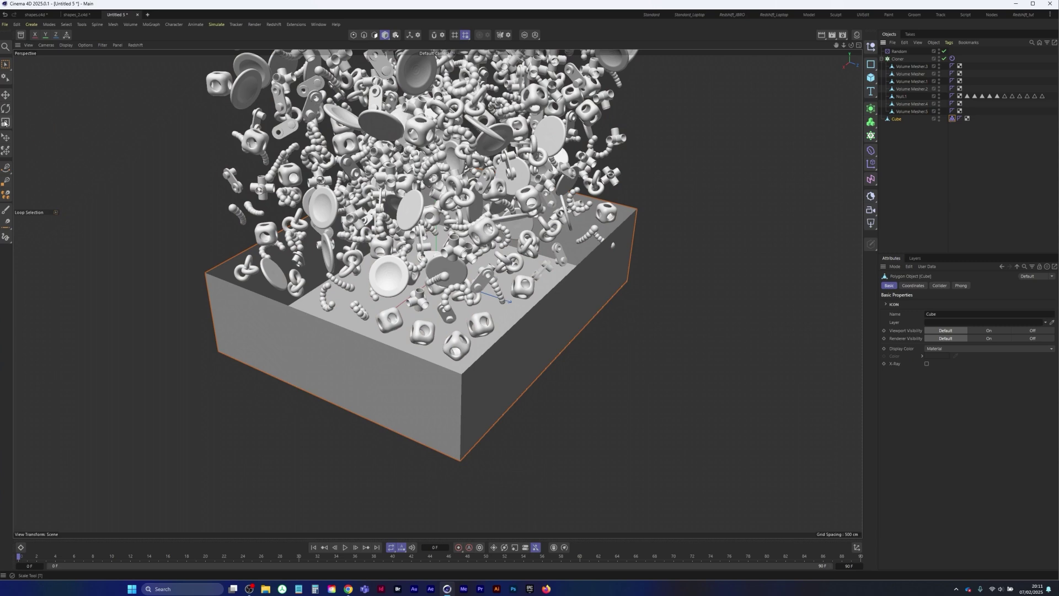
key(t)
key(F2)
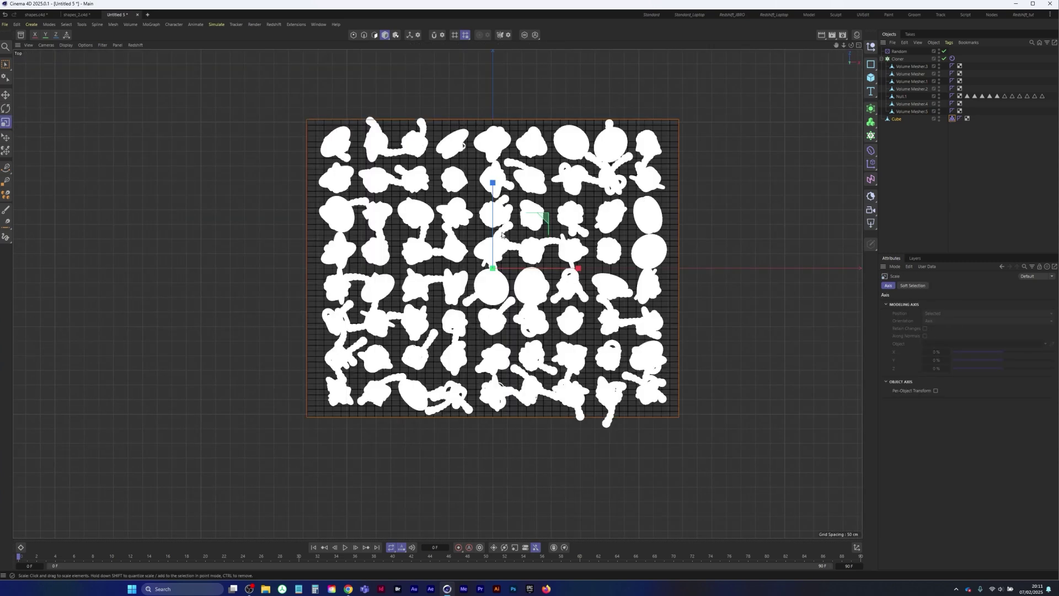
drag(491, 184, 491, 197)
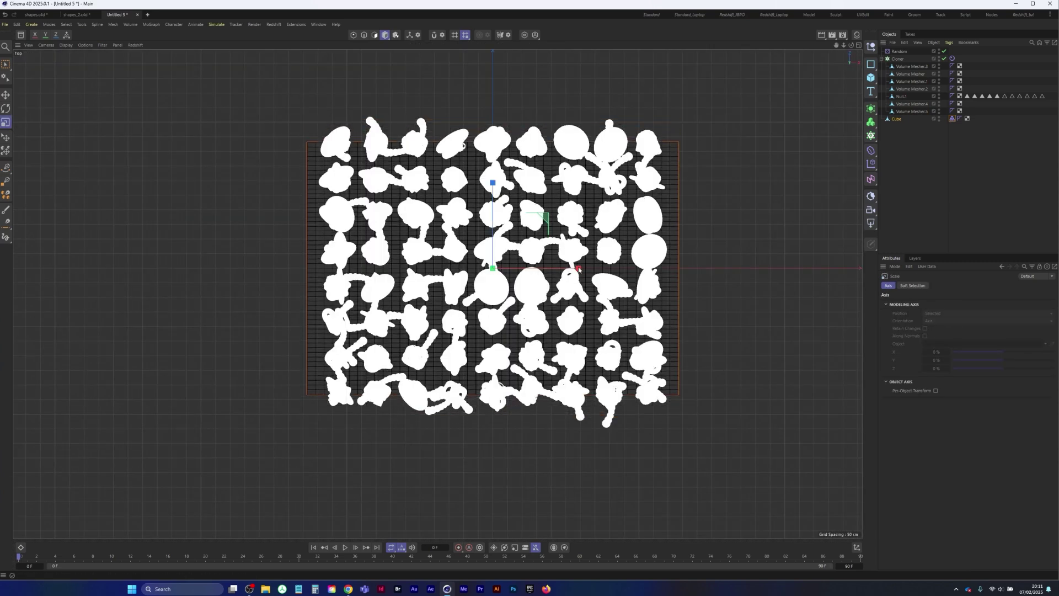
drag(577, 269, 574, 261)
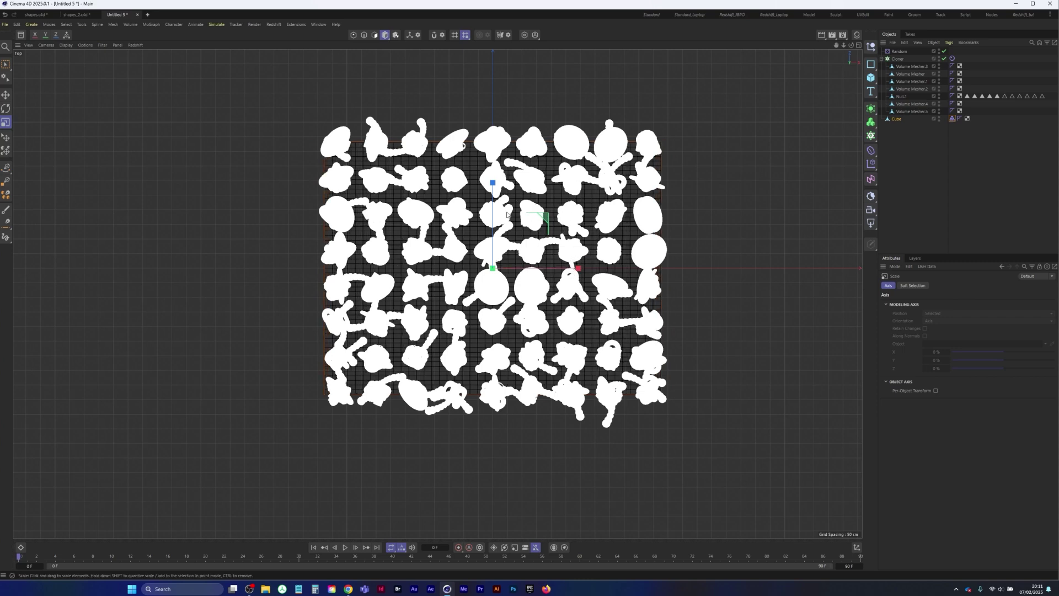
Increase the Cloner's vertical grid count to 10 clones.
middle_click(469, 198)
middle_click(396, 271)
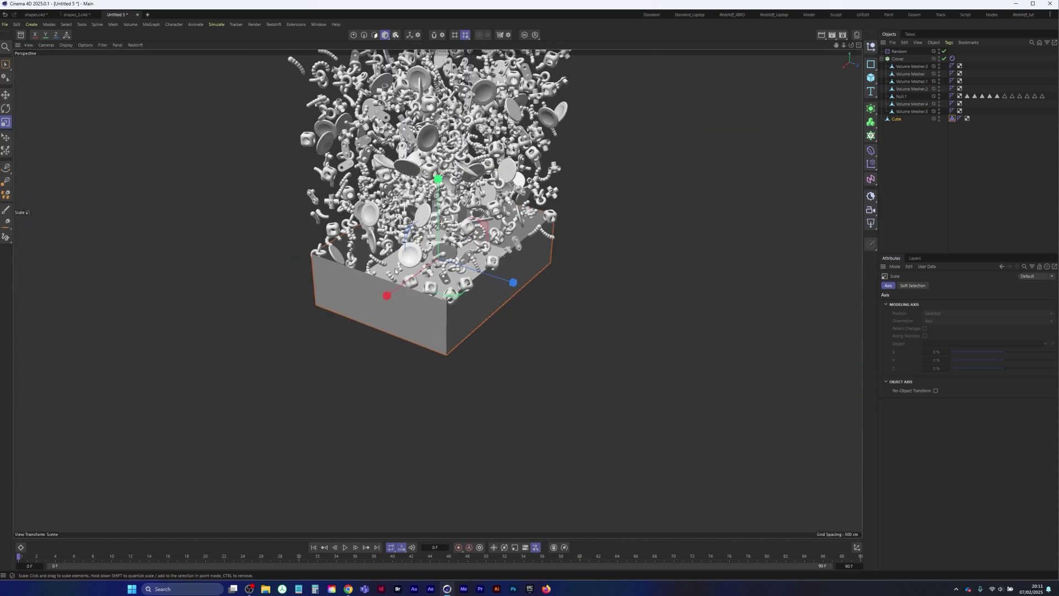
scroll(396, 271, down, 1)
alt+middle_drag(396, 271, 377, 357)
click(899, 59)
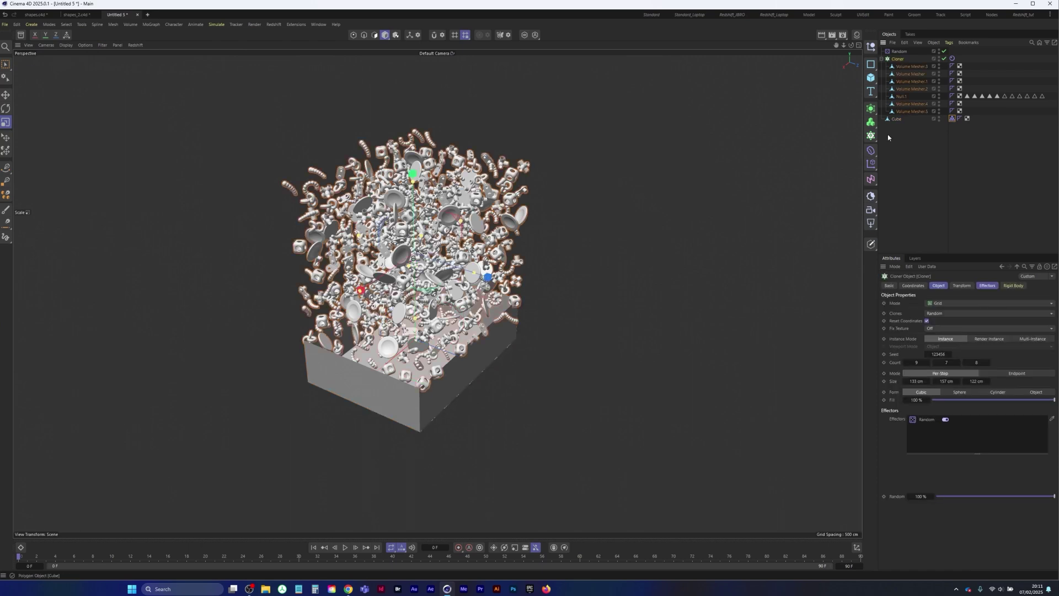
click(959, 362)
click(959, 362)
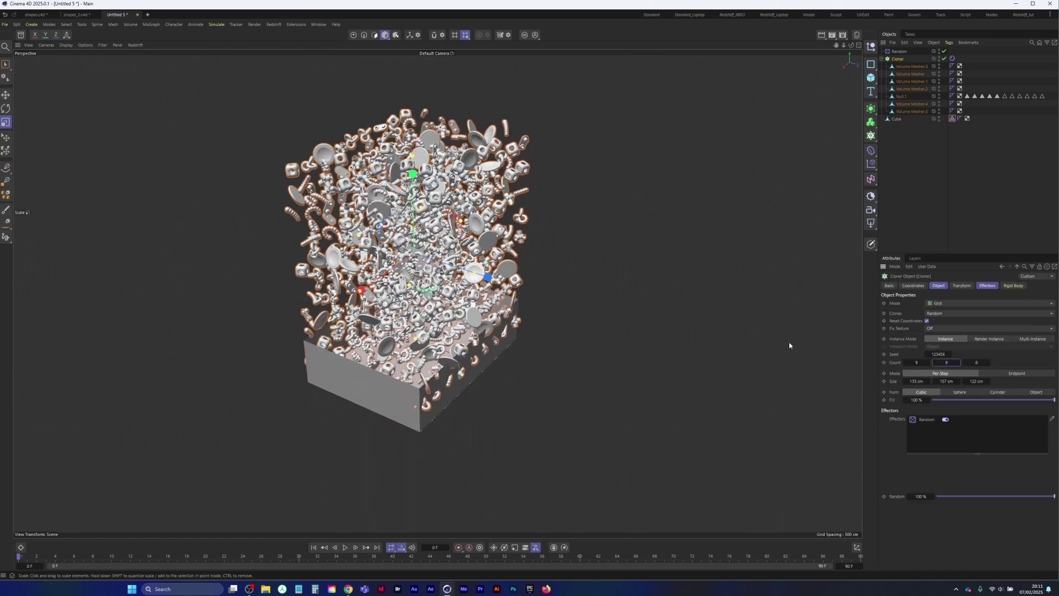
click(959, 363)
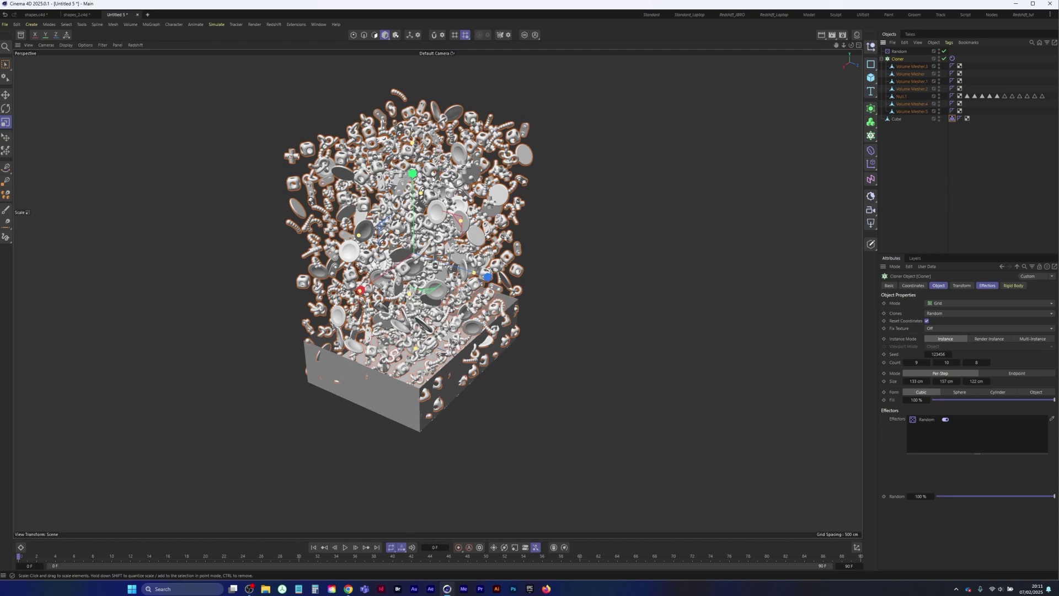
Save the project as "main" in the 36-Shapes folder.
click(5, 25)
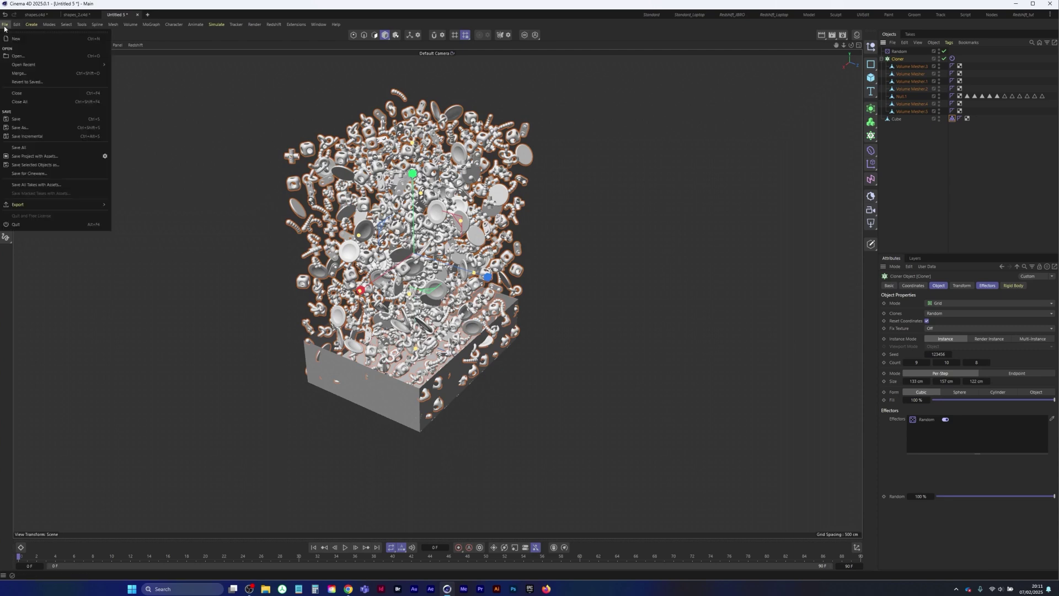
click(33, 124)
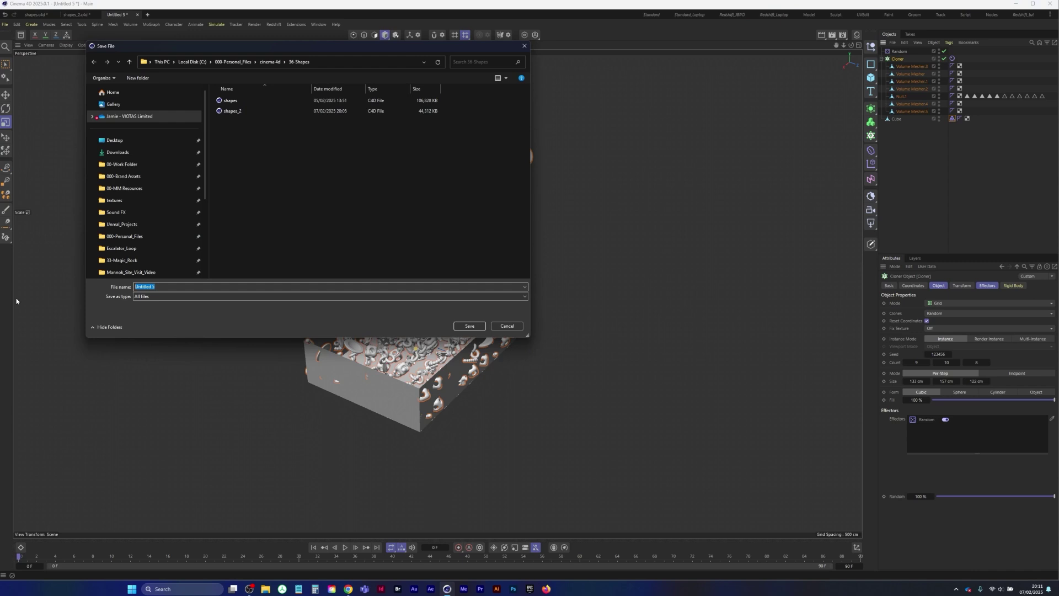
text(main)
key(Return)
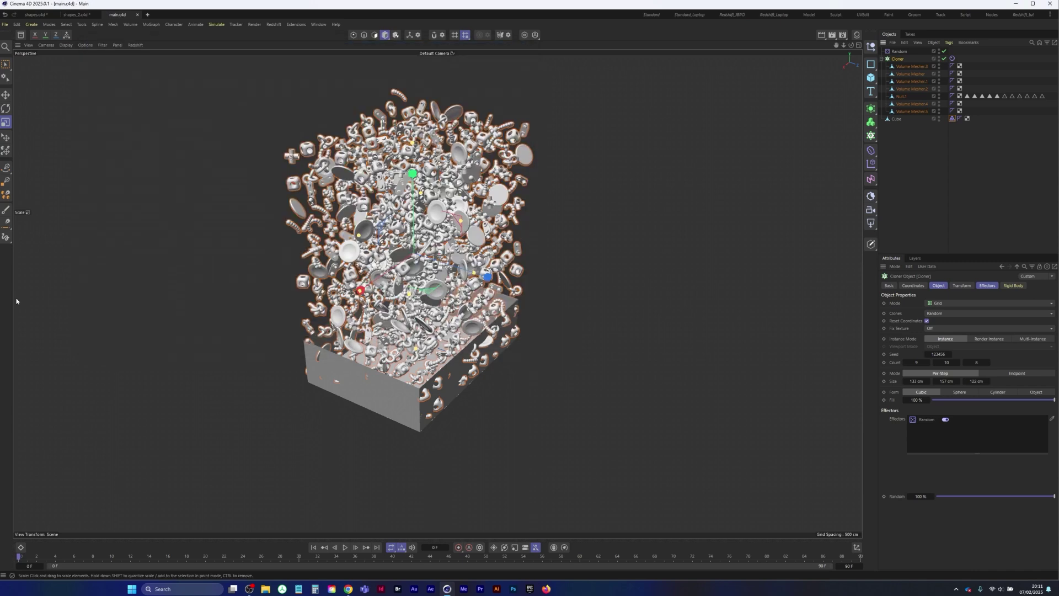
Move the Cloner upward along Y so the clones sit higher above the box.
key(u)
key(l)
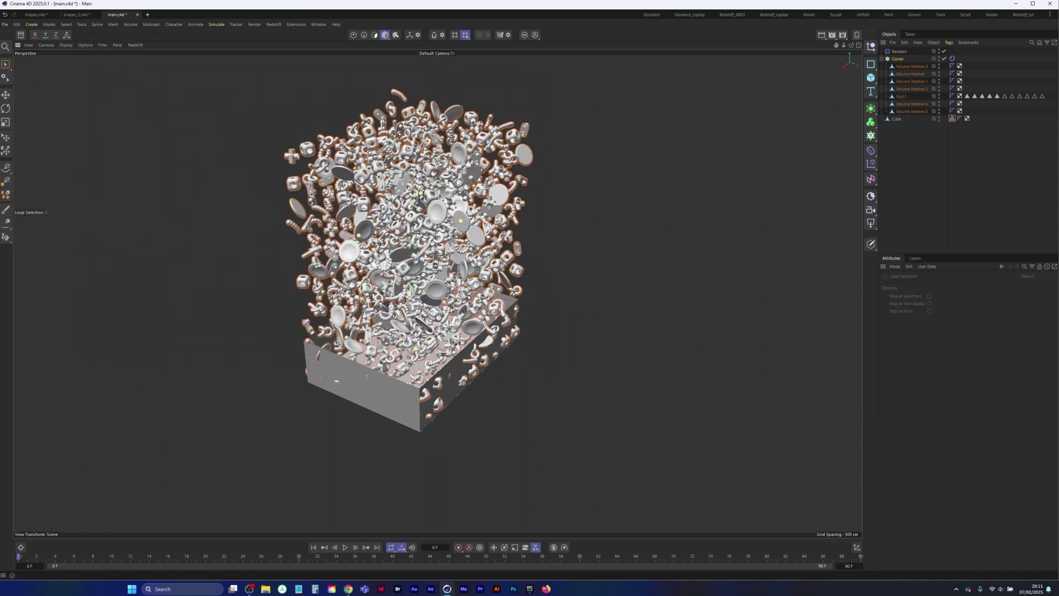
click(5, 95)
drag(412, 176, 406, 115)
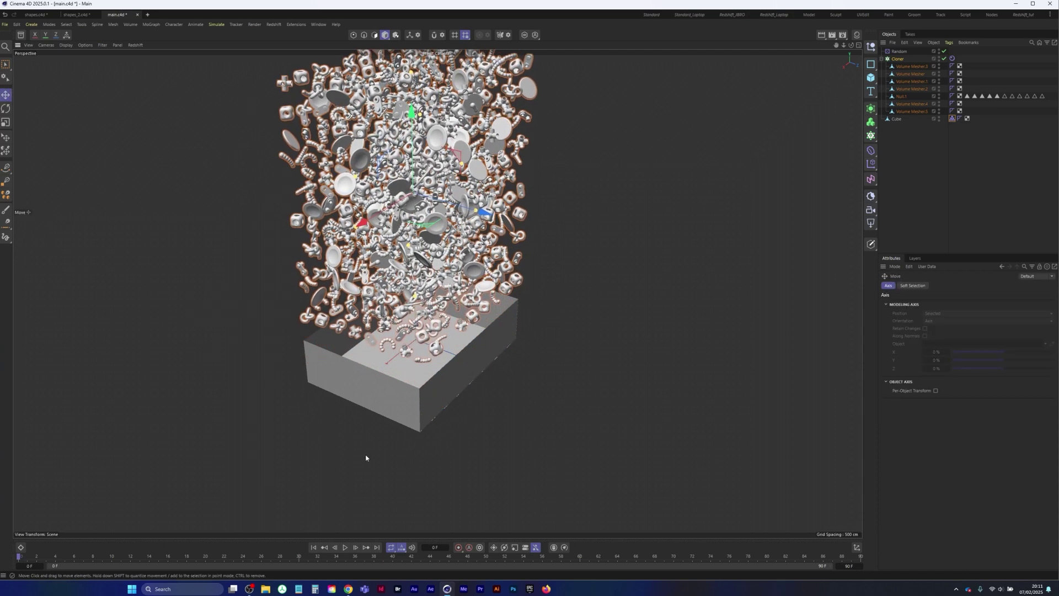
Play the simulation and extend the timeline's end to frame 500.
click(345, 548)
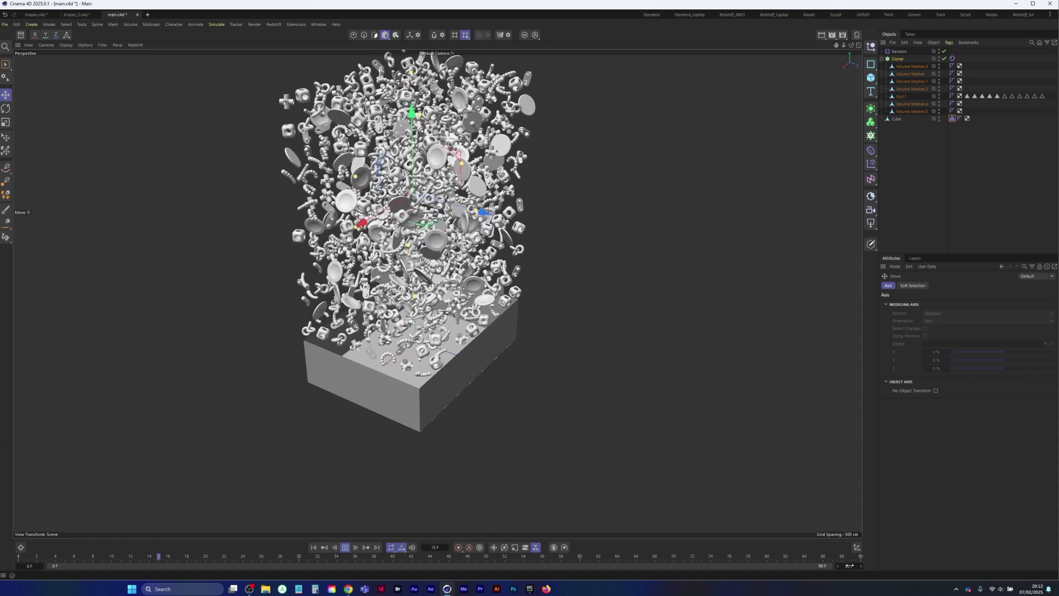
double_click(849, 567)
text(100)
key(Return)
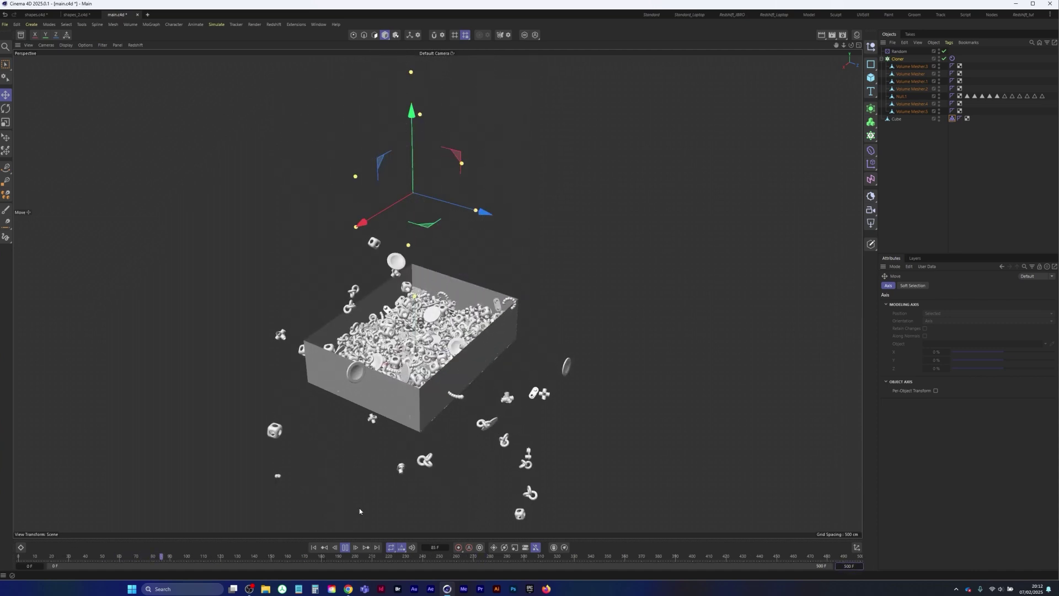
Inspect the shapes piled inside the box up close, and stop the simulation playback.
scroll(455, 309, up, 6)
alt+drag(430, 310, 452, 297)
scroll(446, 337, up, 4)
scroll(446, 335, down, 5)
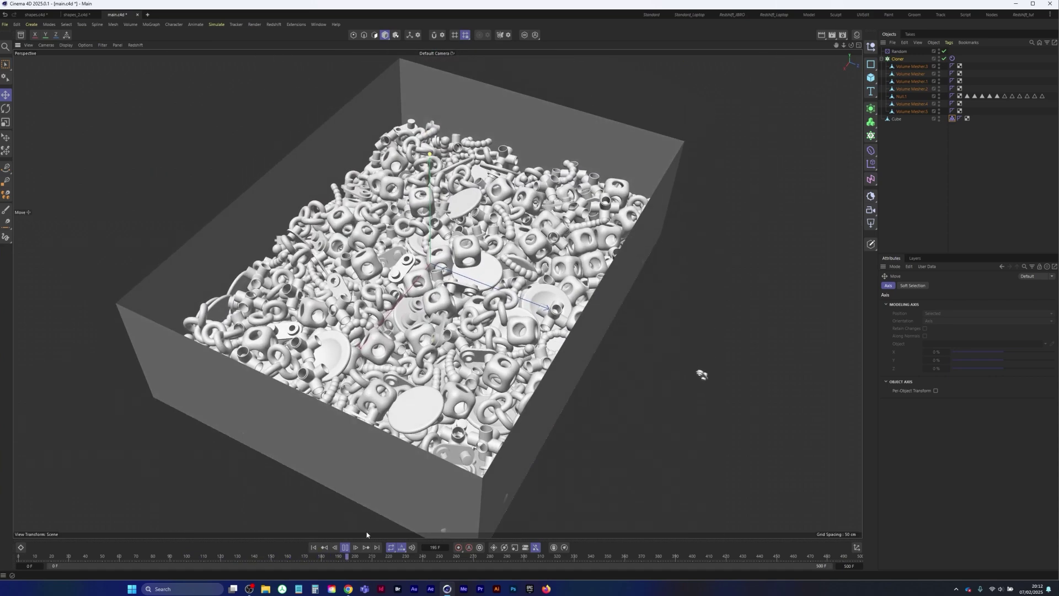
click(344, 547)
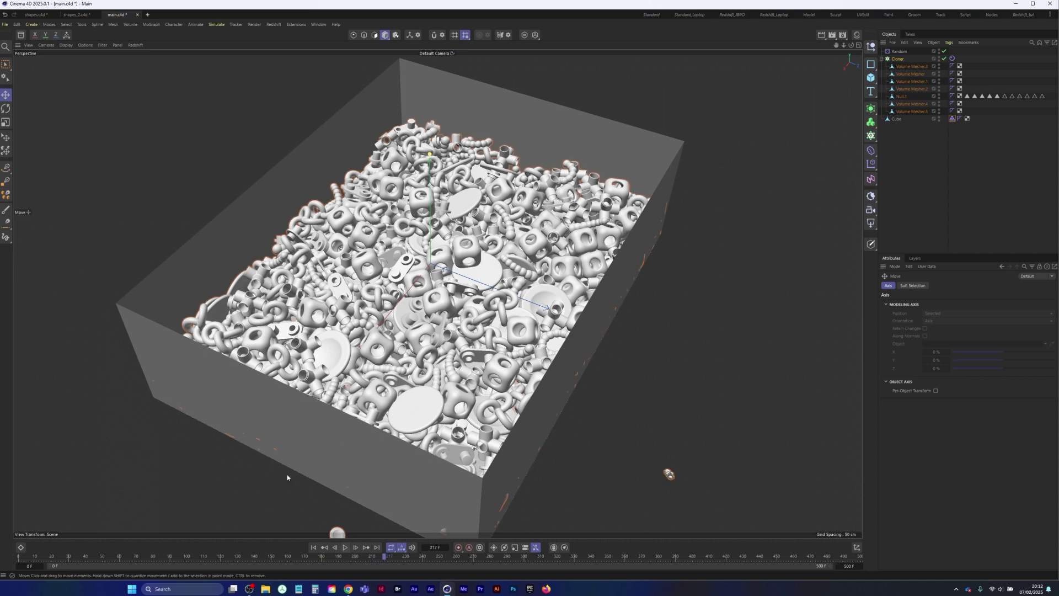
Return the timeline to frame 0 and disable the Cloner to reveal the empty box.
click(313, 548)
scroll(388, 327, down, 3)
alt+middle_drag(444, 195, 406, 281)
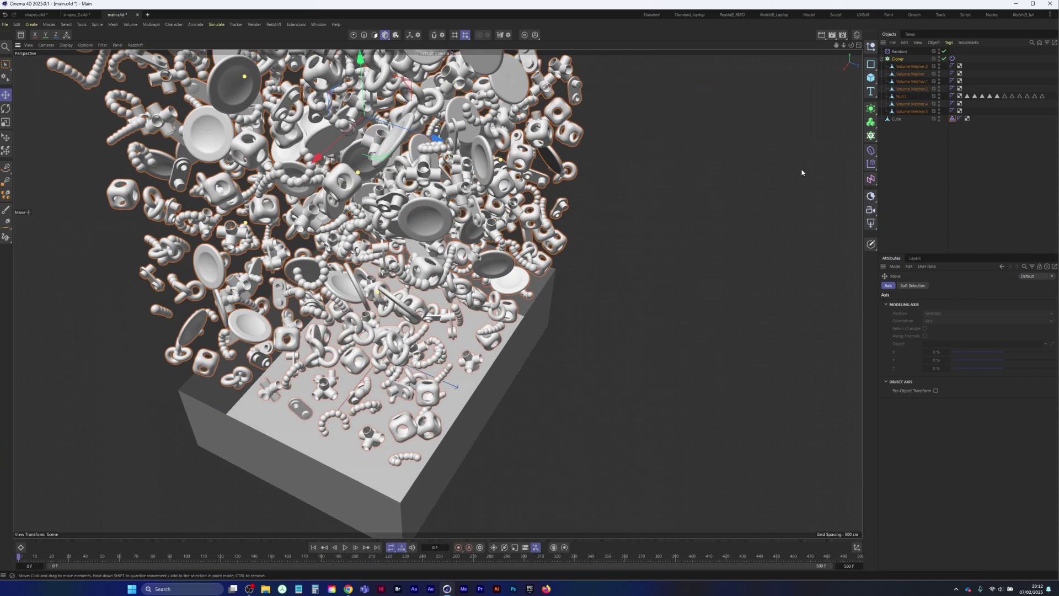
click(944, 58)
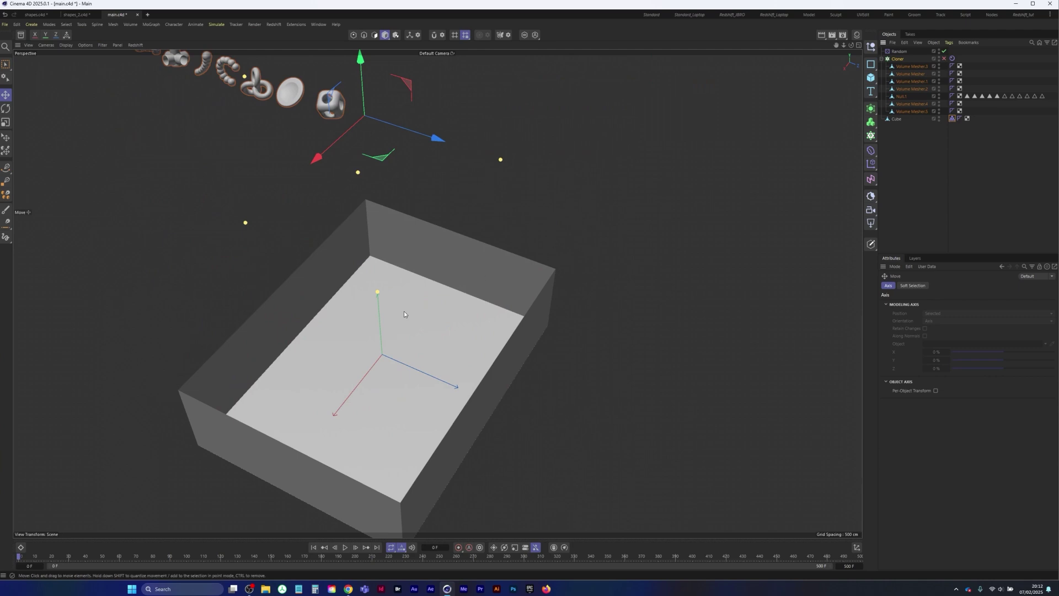
Draw a closed, irregular Spline Pen outline in the top view, inside the box footprint and pinched at the middle.
key(F2)
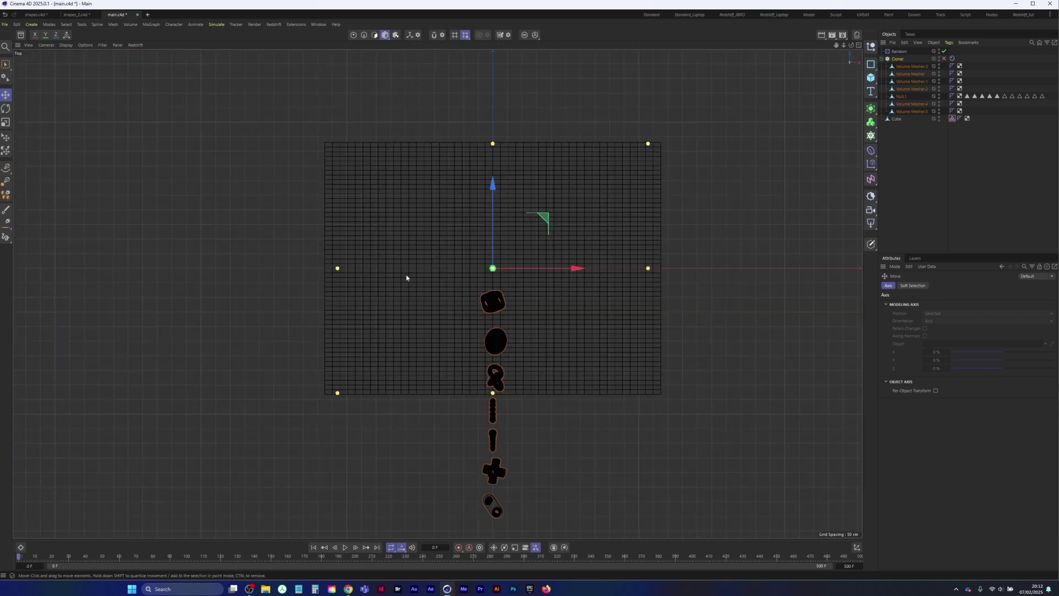
click(6, 168)
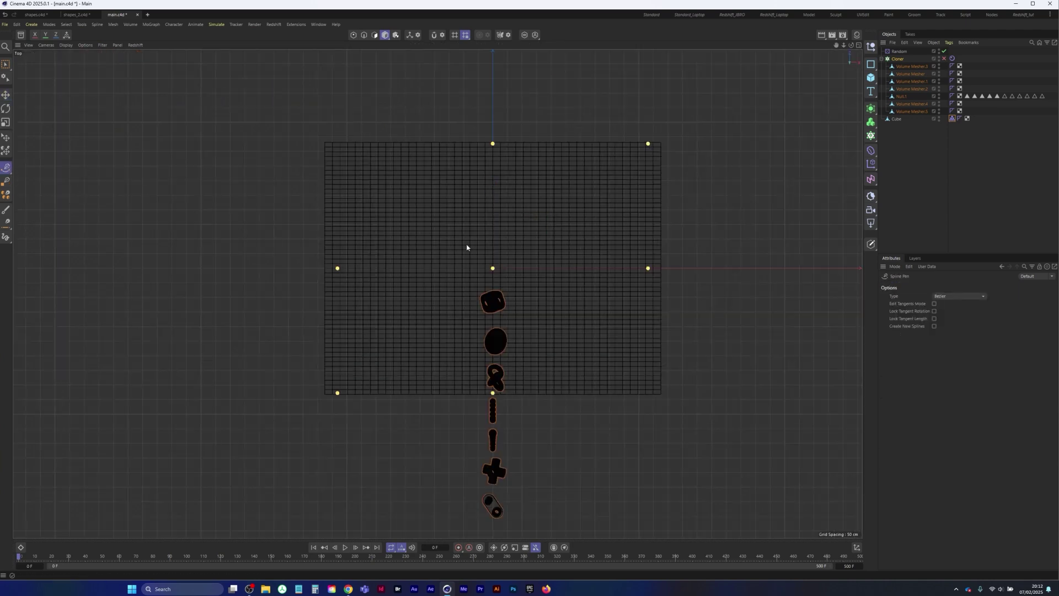
click(909, 172)
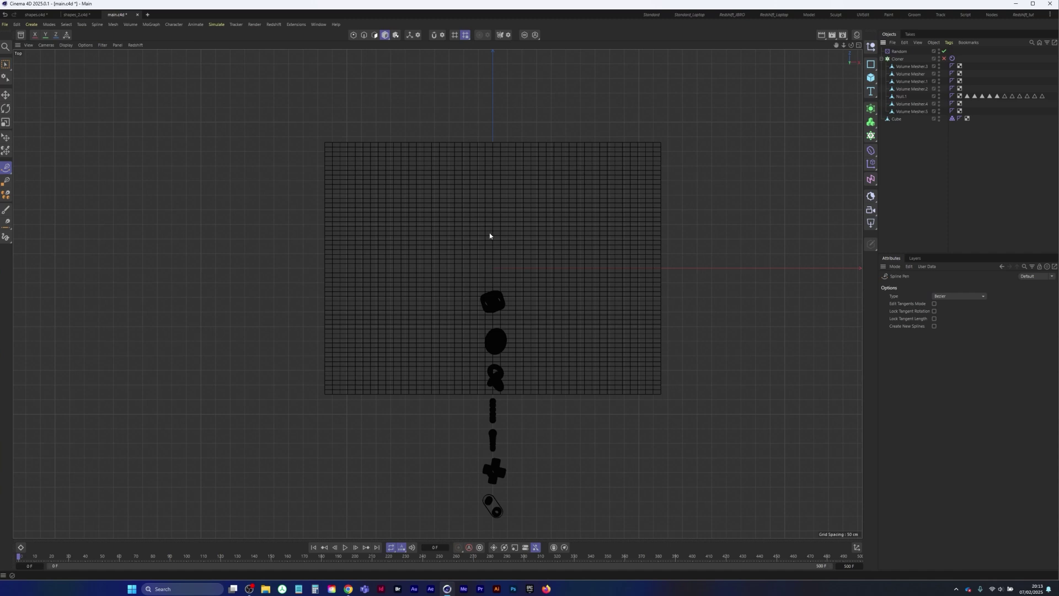
click(385, 263)
key(ctrl+z)
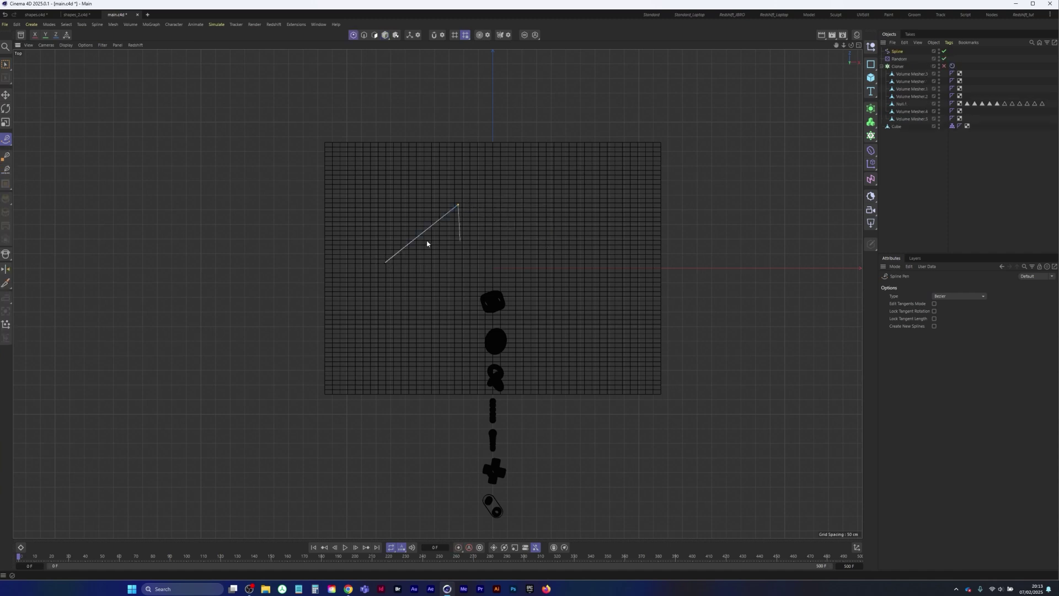
click(510, 239)
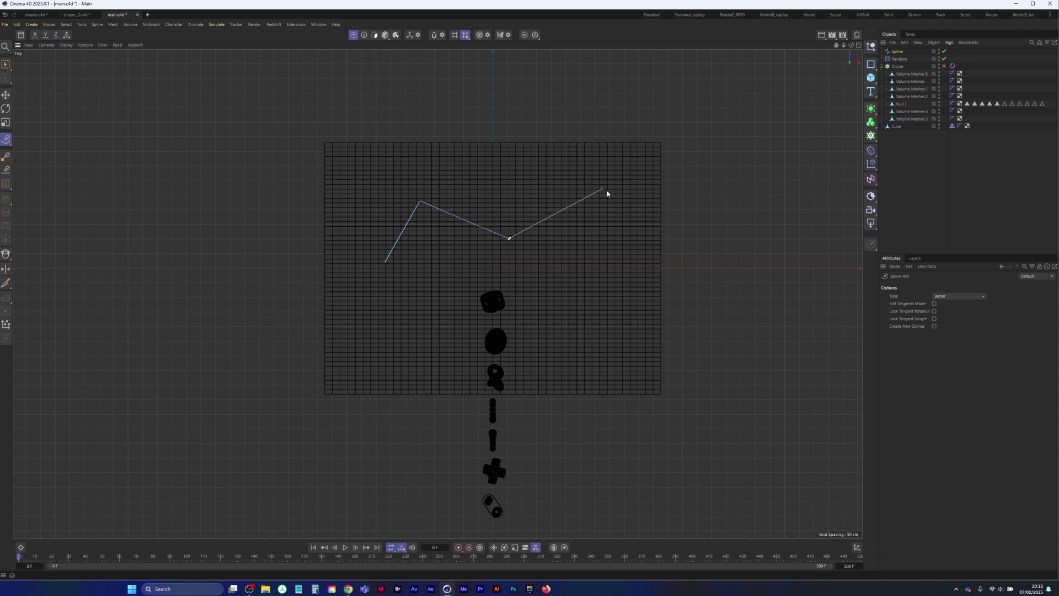
click(606, 191)
click(569, 369)
click(520, 295)
click(384, 355)
click(358, 270)
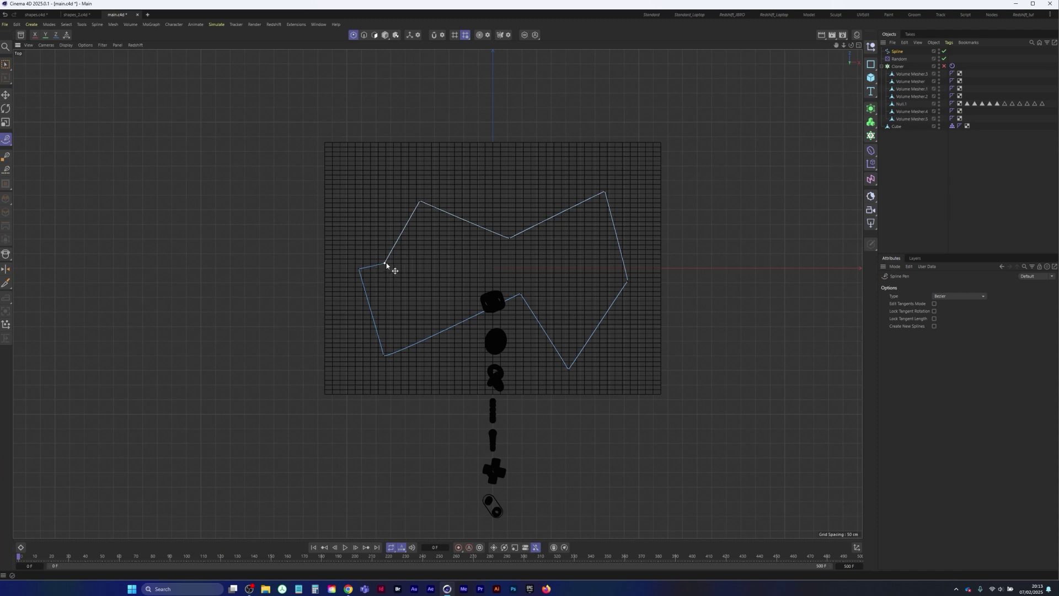
Set the spline's Type to B-Spline.
click(899, 52)
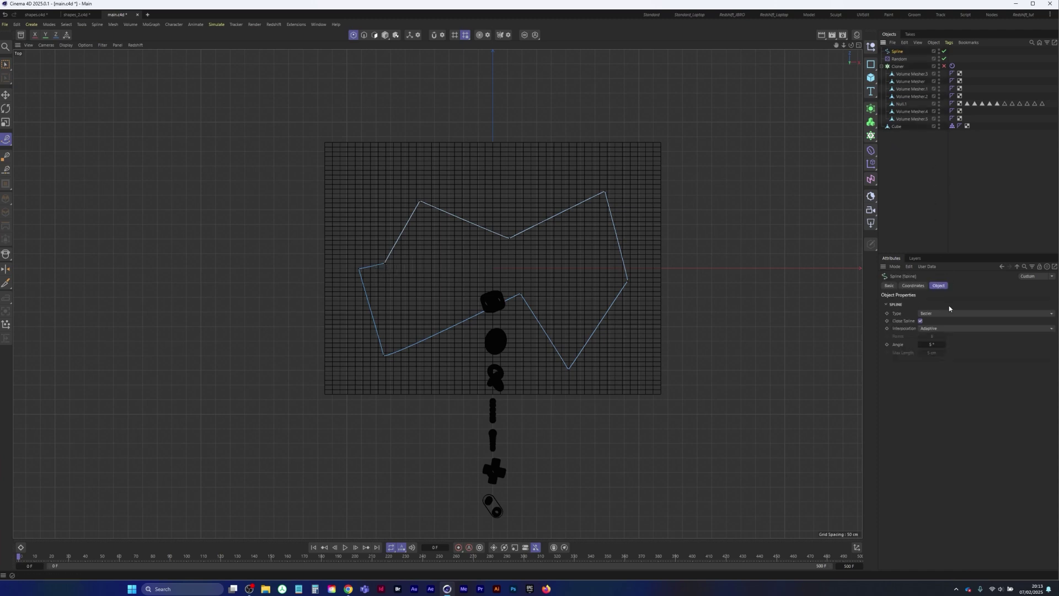
click(944, 329)
click(941, 314)
click(941, 314)
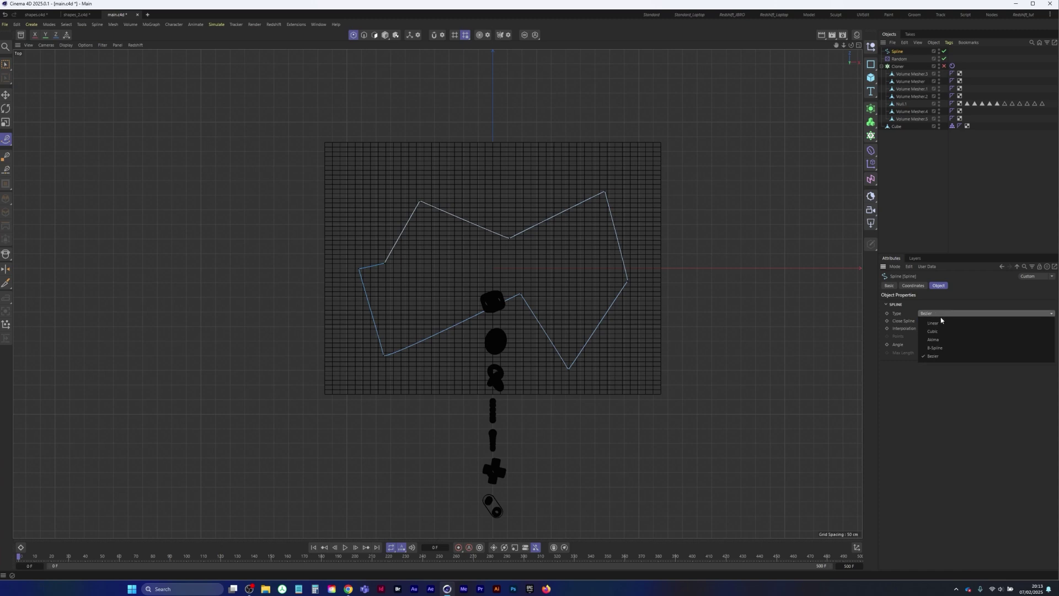
click(945, 347)
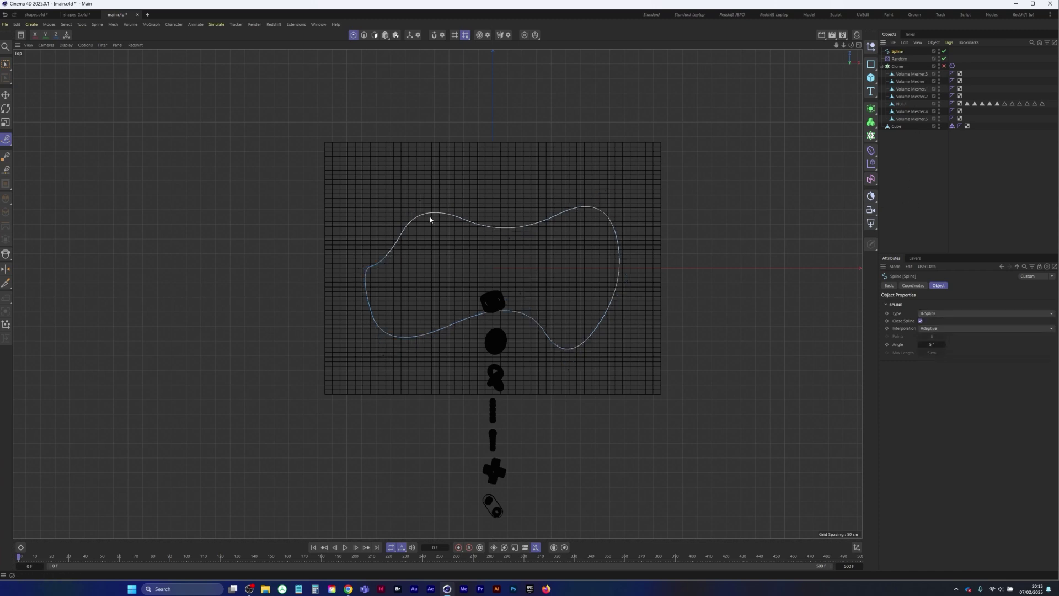
Move the spline's upper and lower middle points inward along Z to narrow its waist.
click(8, 67)
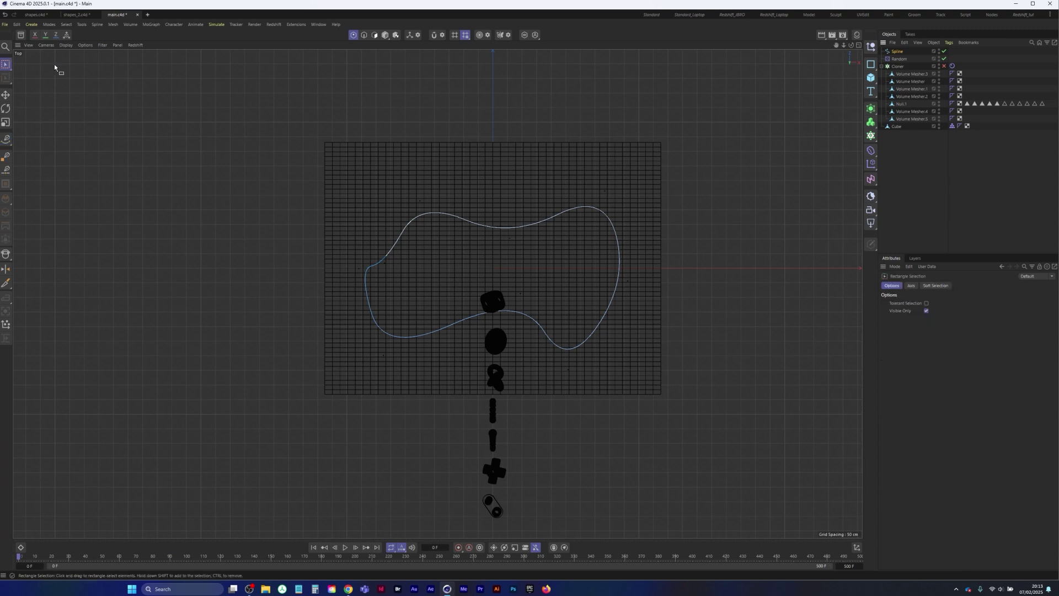
drag(485, 203, 546, 278)
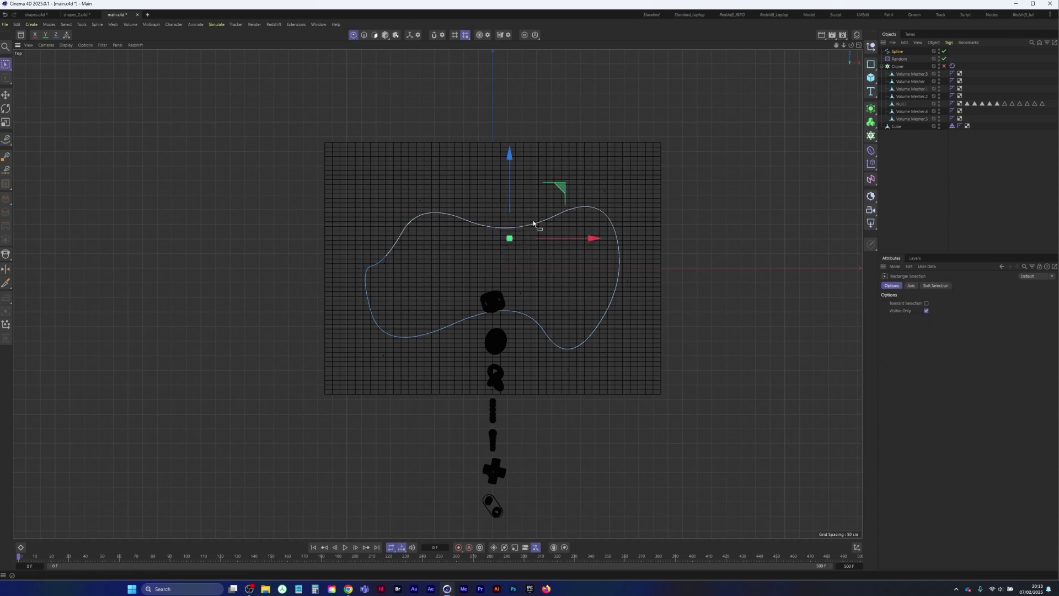
drag(509, 161, 510, 182)
drag(482, 335, 545, 280)
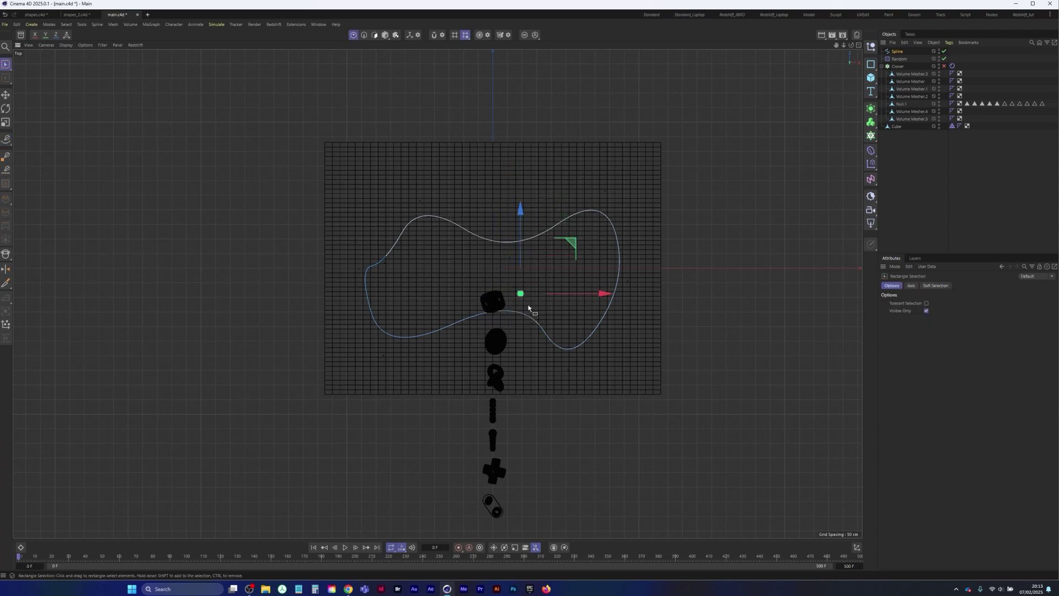
drag(522, 215, 521, 203)
Pull the spline's left end point outward and raise its upper-right point.
drag(345, 246, 437, 270)
drag(639, 176, 558, 251)
click(607, 111)
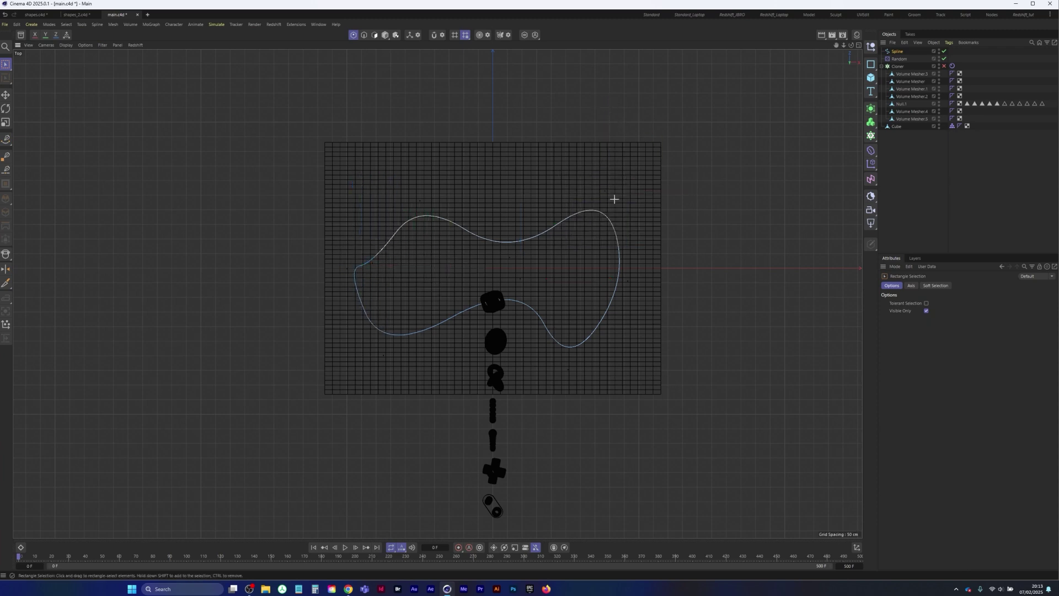
drag(615, 199, 592, 205)
drag(607, 117, 606, 95)
Refine the spline by pulling its right, lower-right and upper-left points outward and its upper-middle point inward.
drag(659, 272, 586, 302)
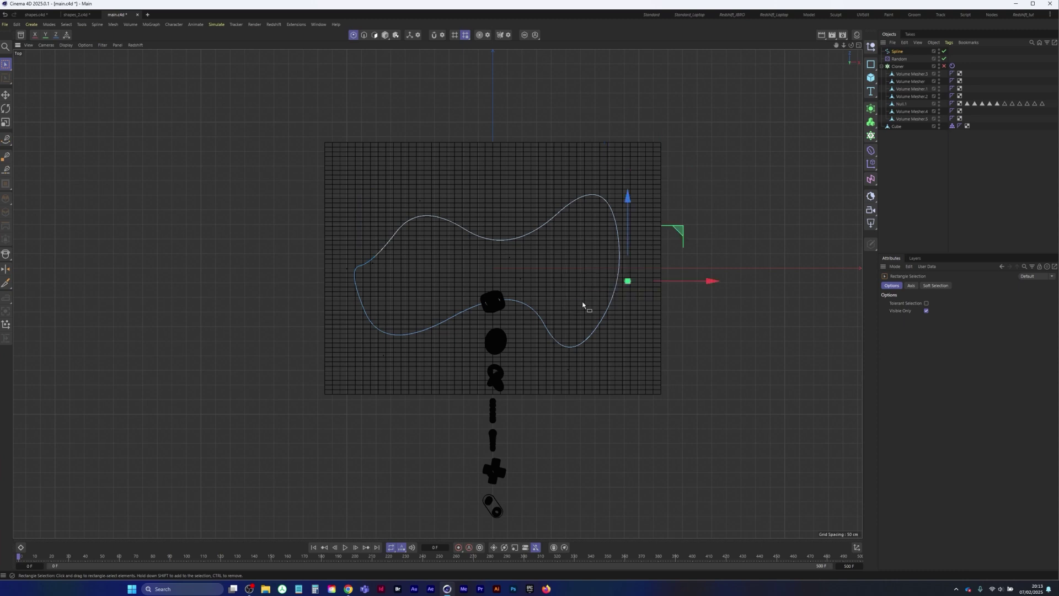
drag(606, 367, 498, 303)
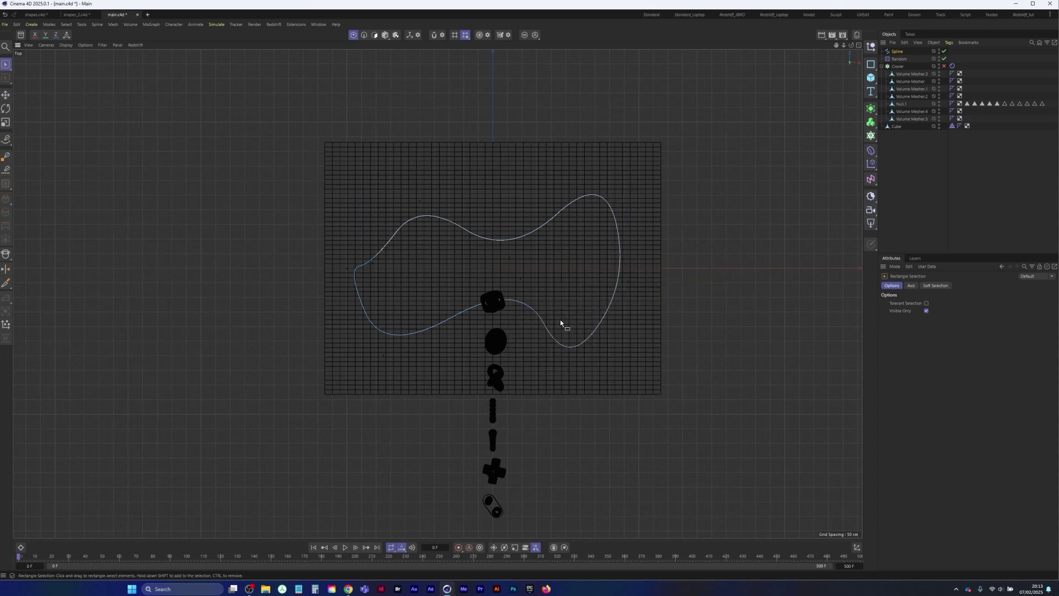
drag(568, 315, 627, 426)
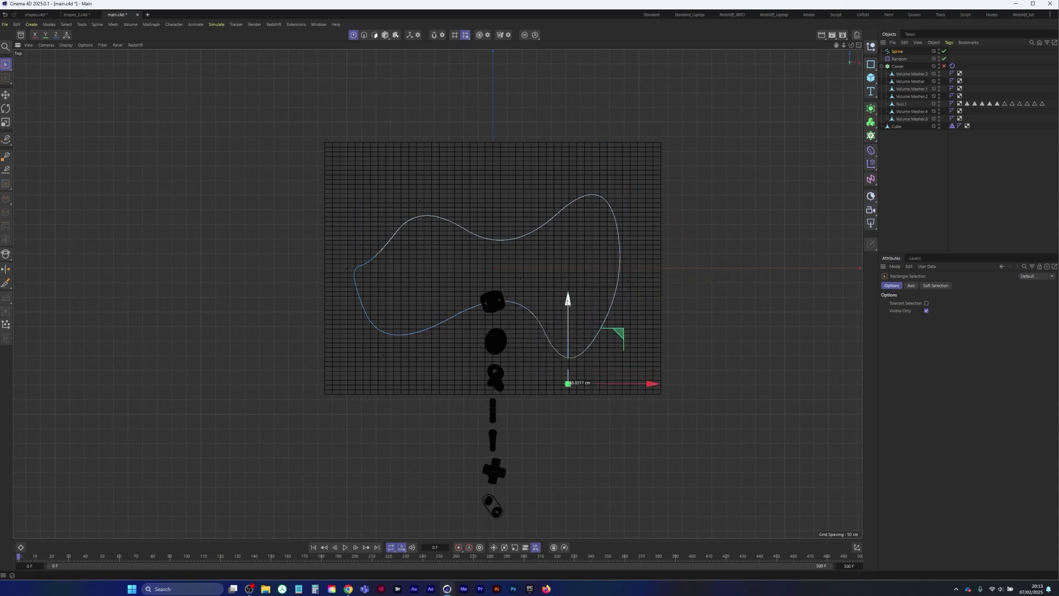
drag(399, 168, 463, 266)
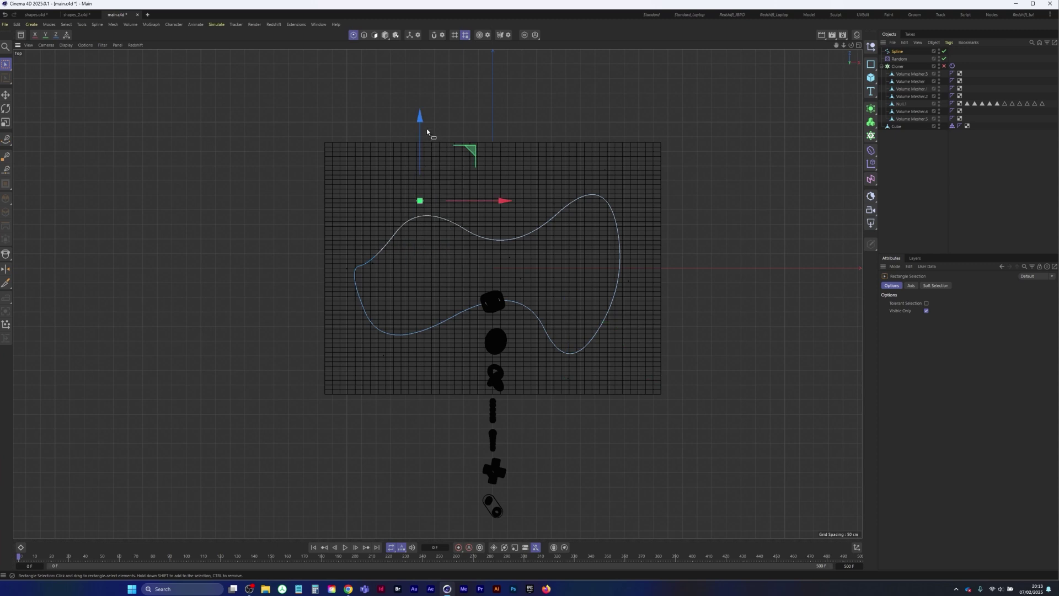
drag(420, 118, 420, 101)
drag(479, 176, 509, 184)
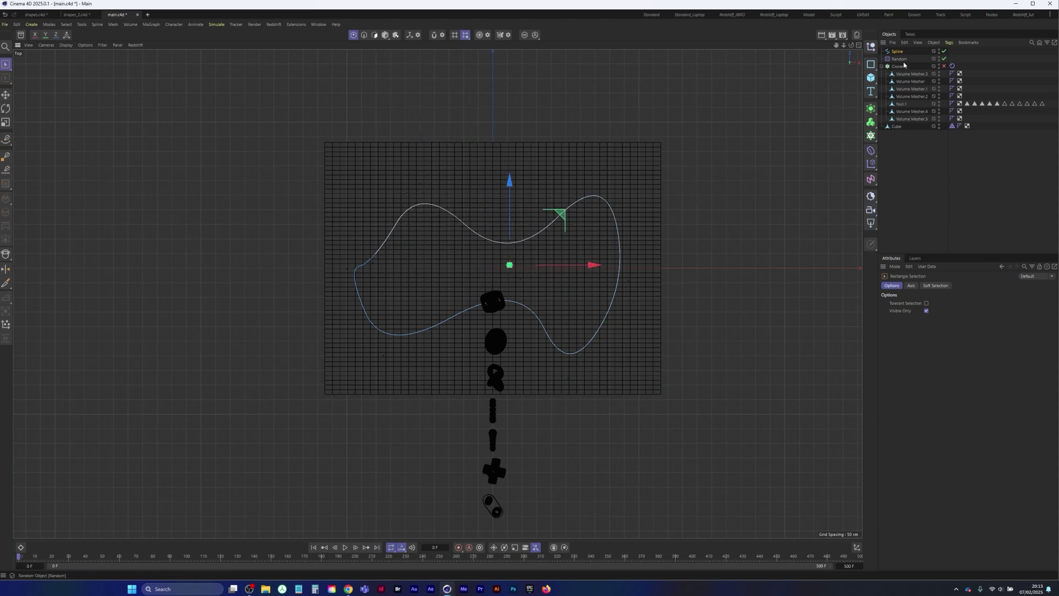
Select the spline and examine its position inside the box in the perspective view.
click(899, 51)
middle_click(613, 191)
middle_click(304, 188)
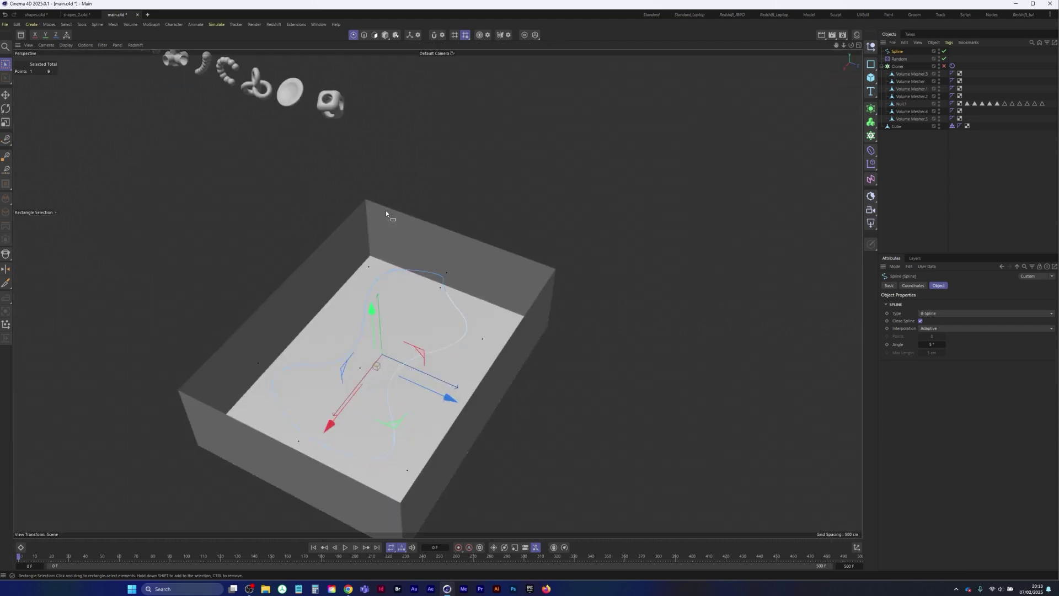
alt+drag(504, 250, 449, 256)
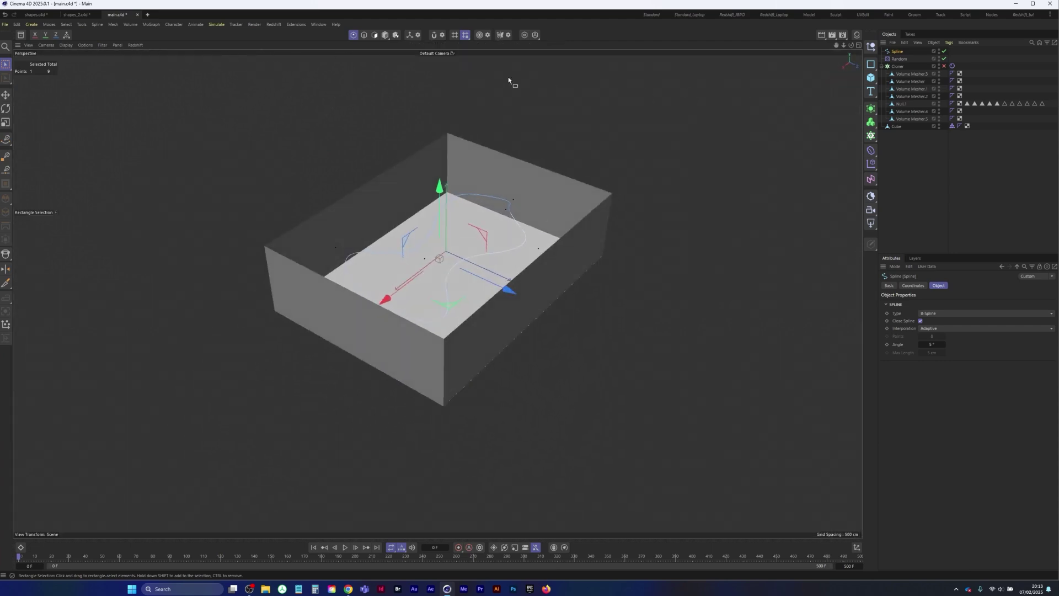
Add a Field Force to the scene and assign the curvy Spline as its field.
click(217, 25)
mouse_move(233, 38)
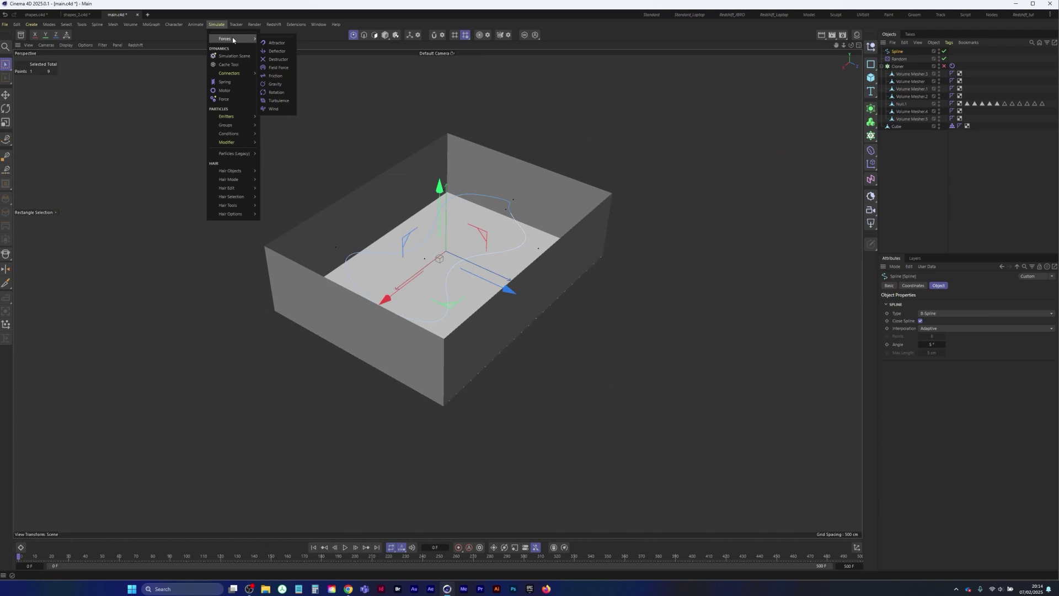
click(282, 68)
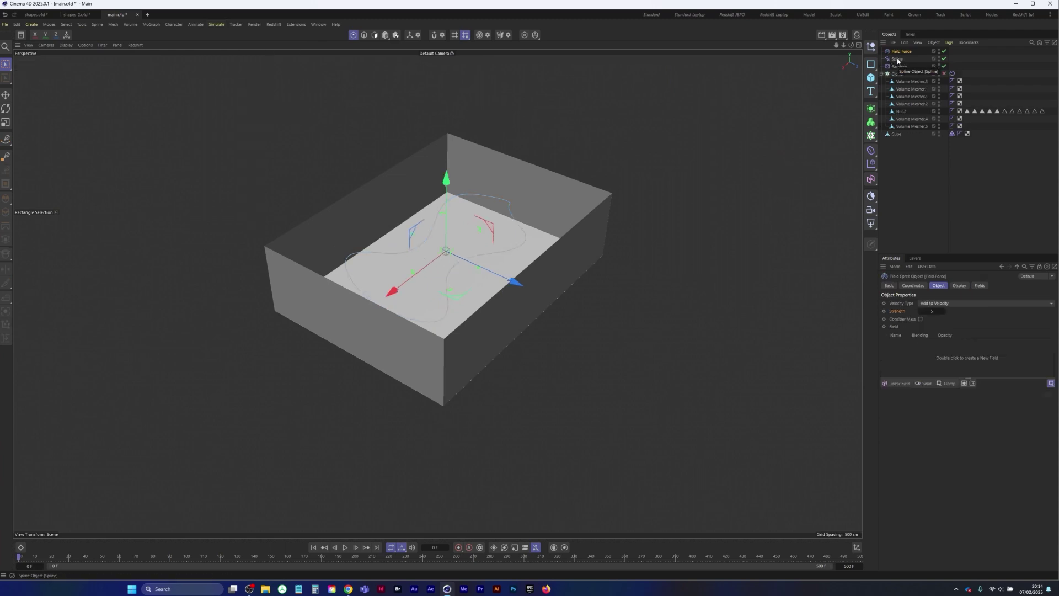
drag(898, 61, 905, 356)
scroll(459, 234, up, 4)
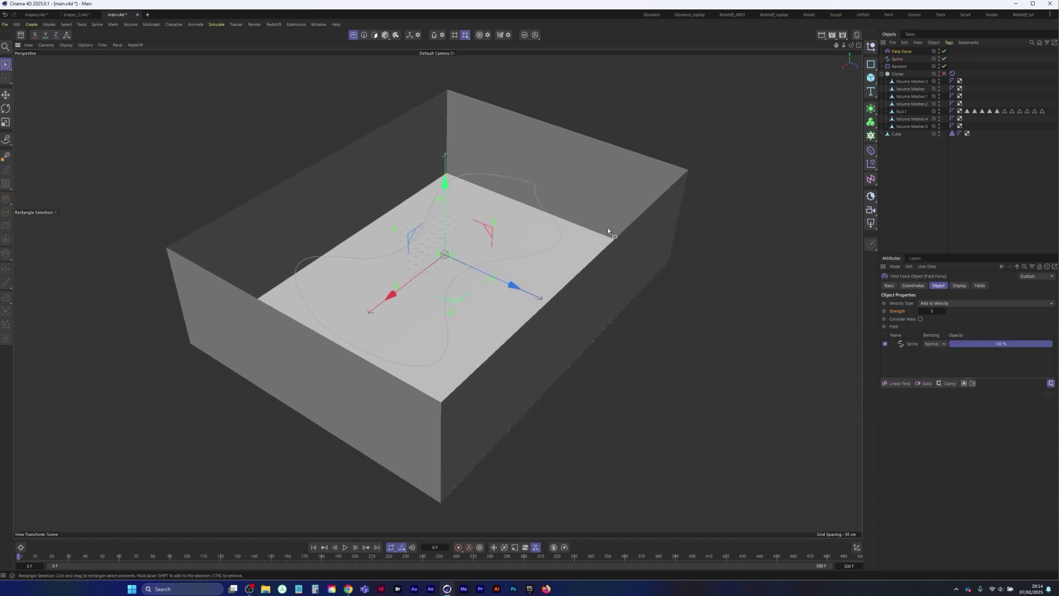
Enlarge the Field Force display box to 1109 × 200 × 849 cm and set its line density to 100%.
click(960, 286)
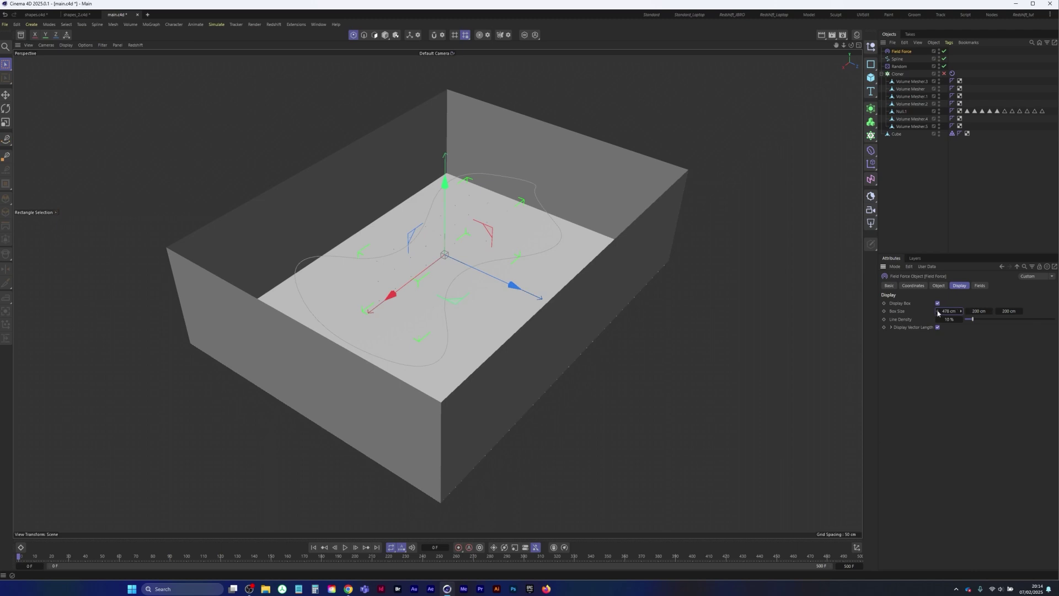
drag(945, 311, 1032, 311)
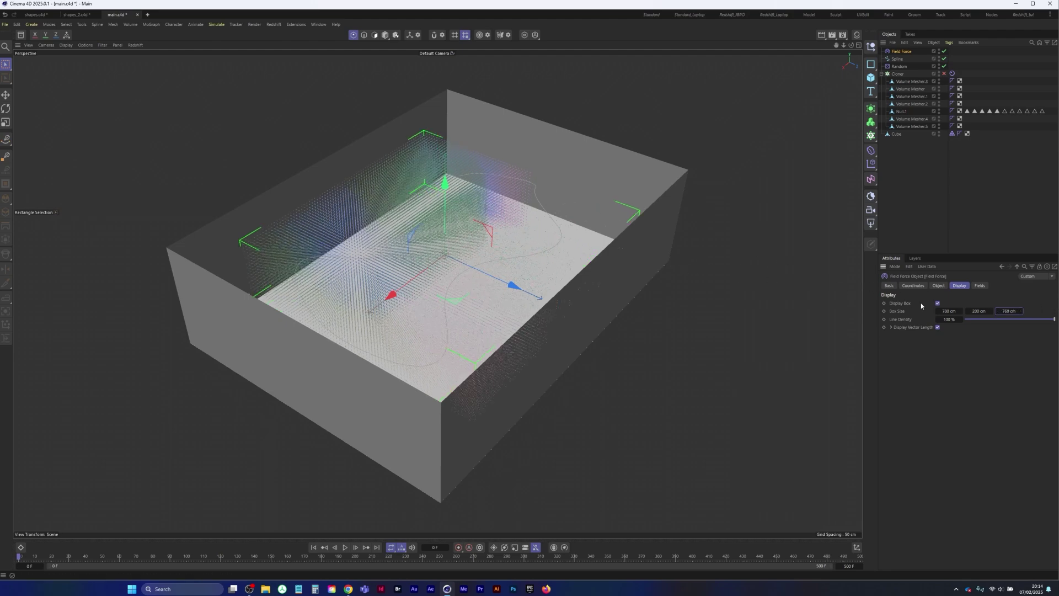
drag(944, 312, 1025, 311)
Examine the direction of the force vectors along the spline inside the box from several views.
middle_click(617, 238)
middle_click(616, 239)
middle_click(524, 272)
middle_click(301, 208)
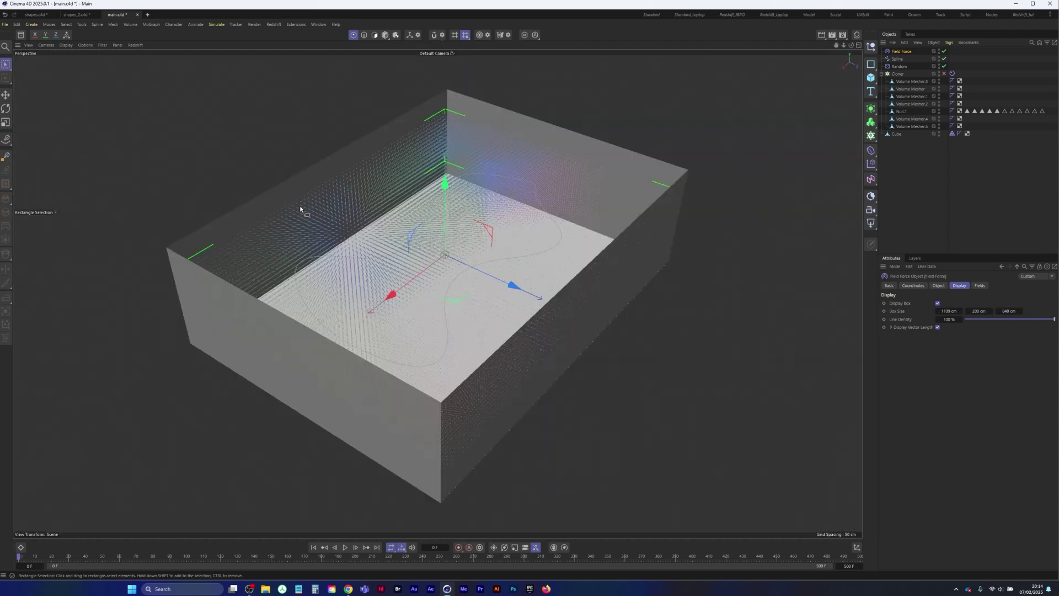
alt+drag(301, 208, 461, 281)
scroll(461, 282, up, 5)
alt+middle_drag(460, 281, 496, 273)
alt+drag(493, 275, 522, 274)
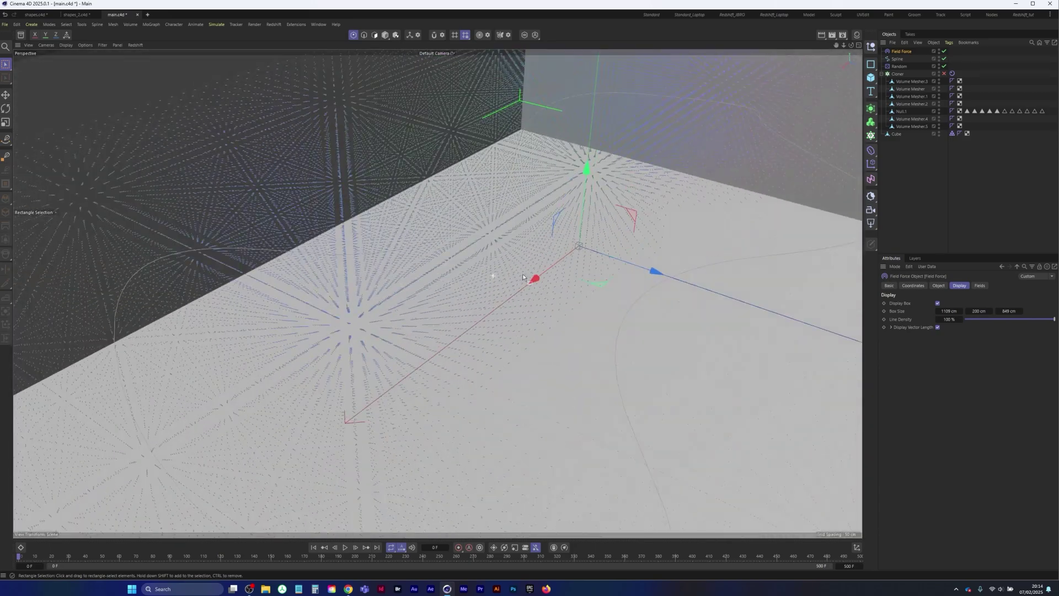
scroll(576, 235, down, 6)
alt+middle_drag(577, 234, 516, 273)
alt+drag(552, 266, 551, 298)
alt+middle_drag(550, 298, 514, 260)
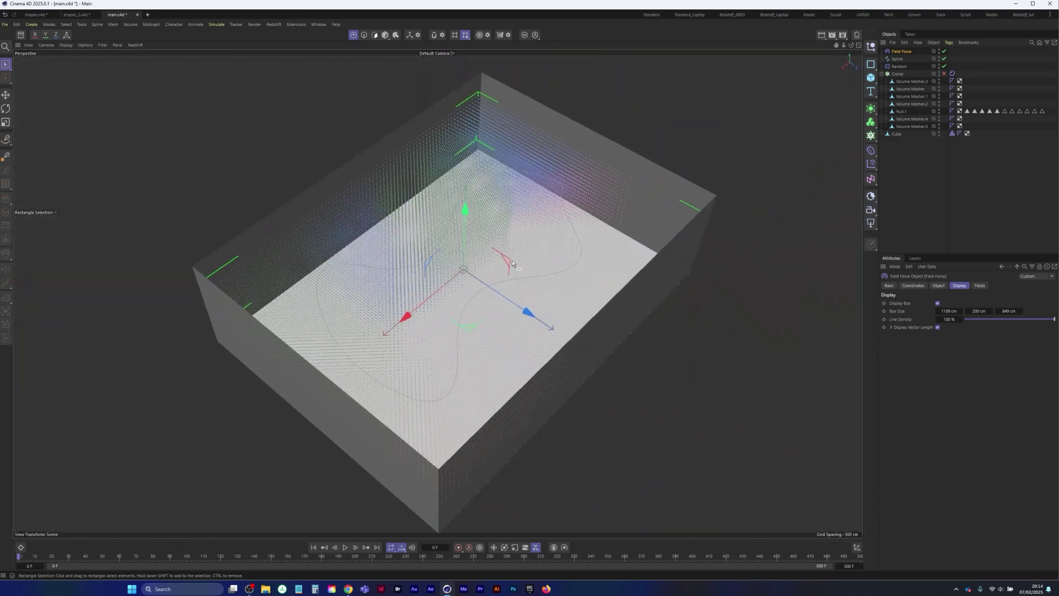
scroll(503, 265, up, 2)
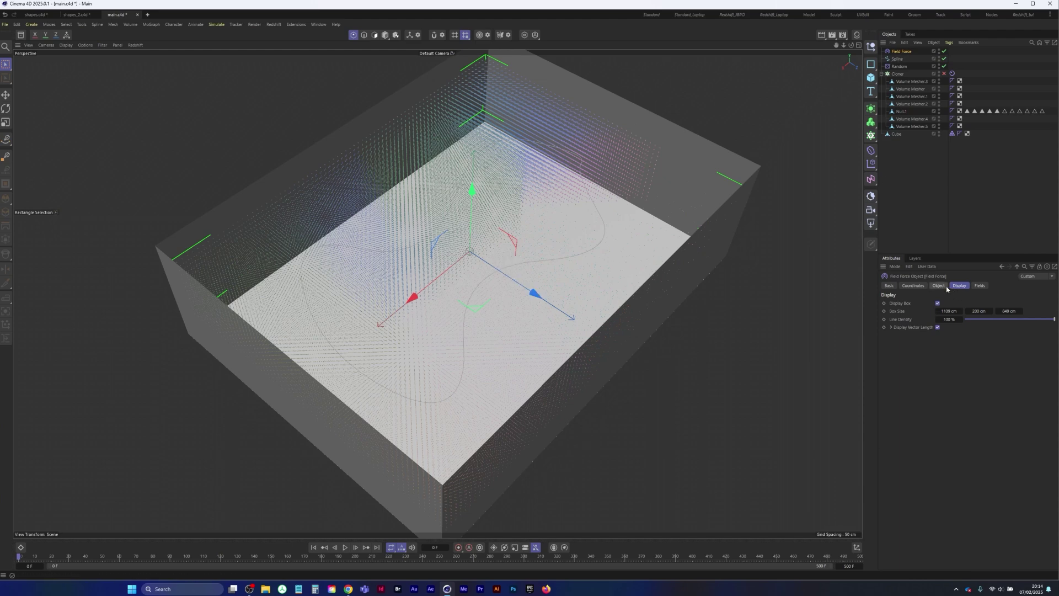
Set the Field Force strength to 400 and hide the force's display in the viewport.
click(940, 286)
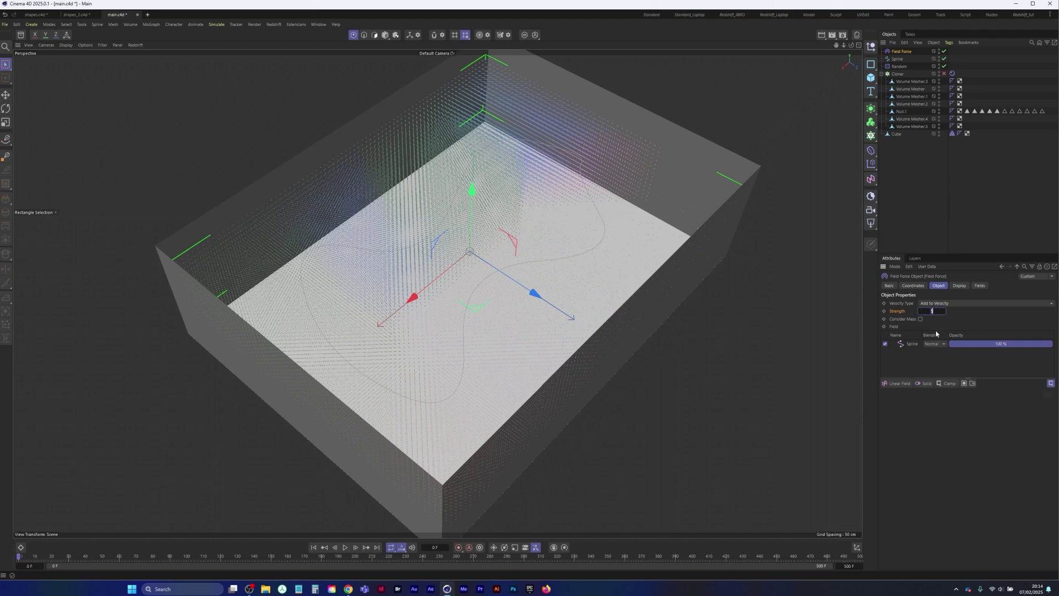
key(Return)
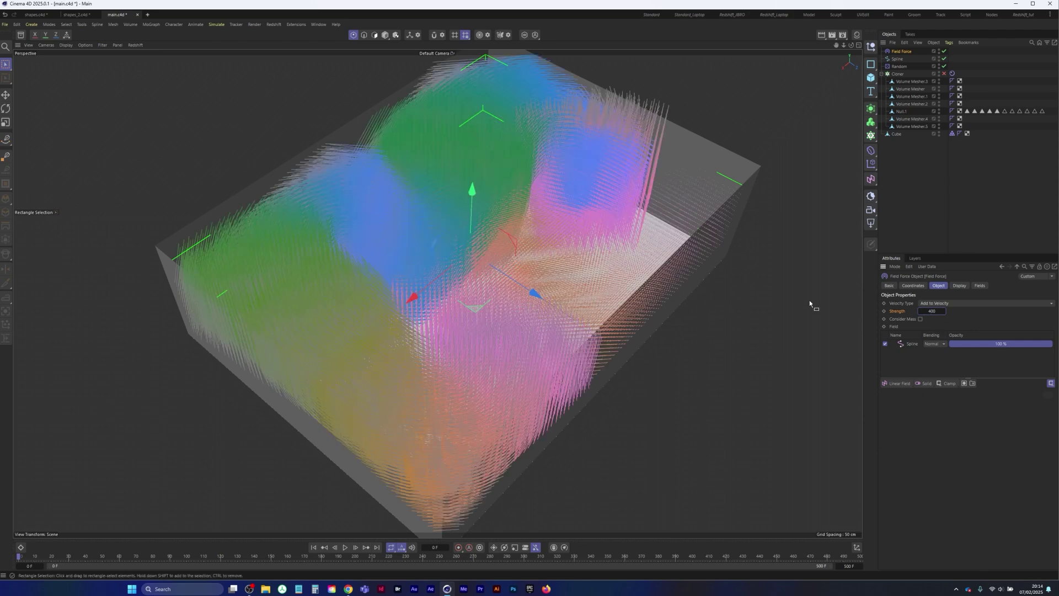
click(929, 155)
click(905, 53)
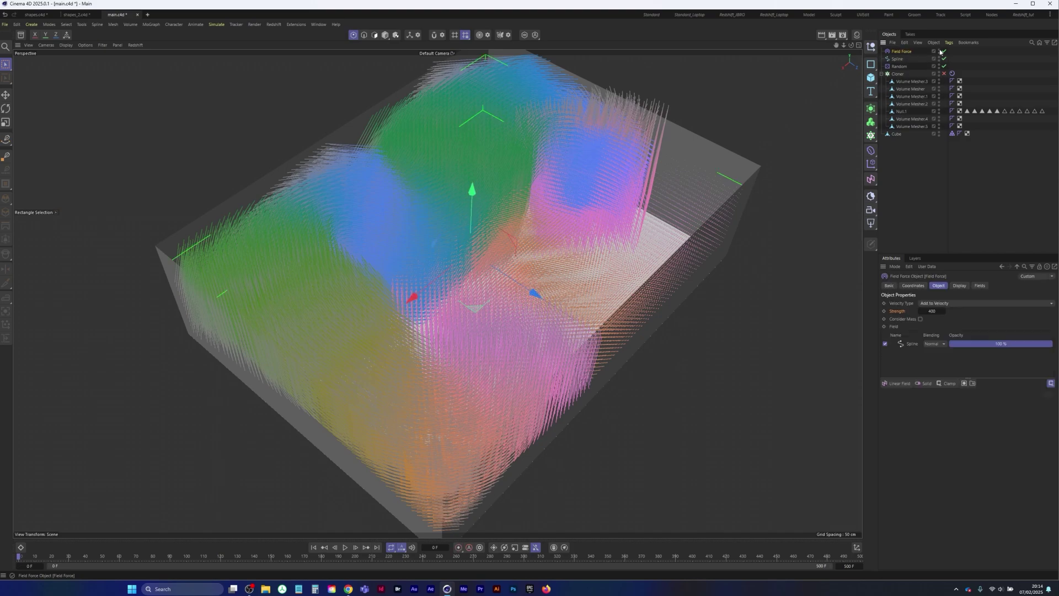
click(940, 50)
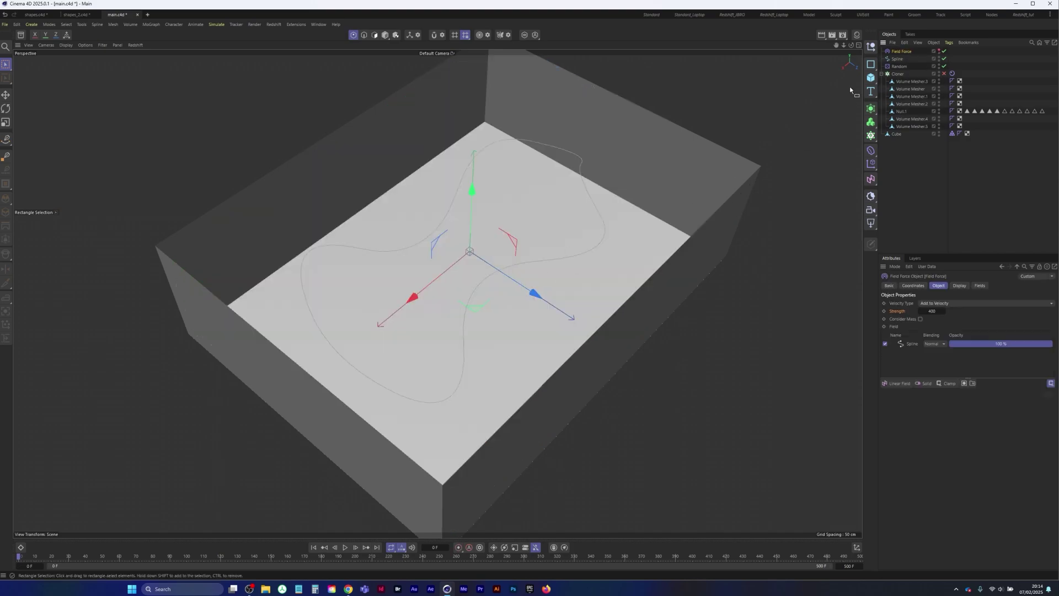
Enable the Cloner and play the simulation to check how the shapes fall and move in the box.
click(944, 74)
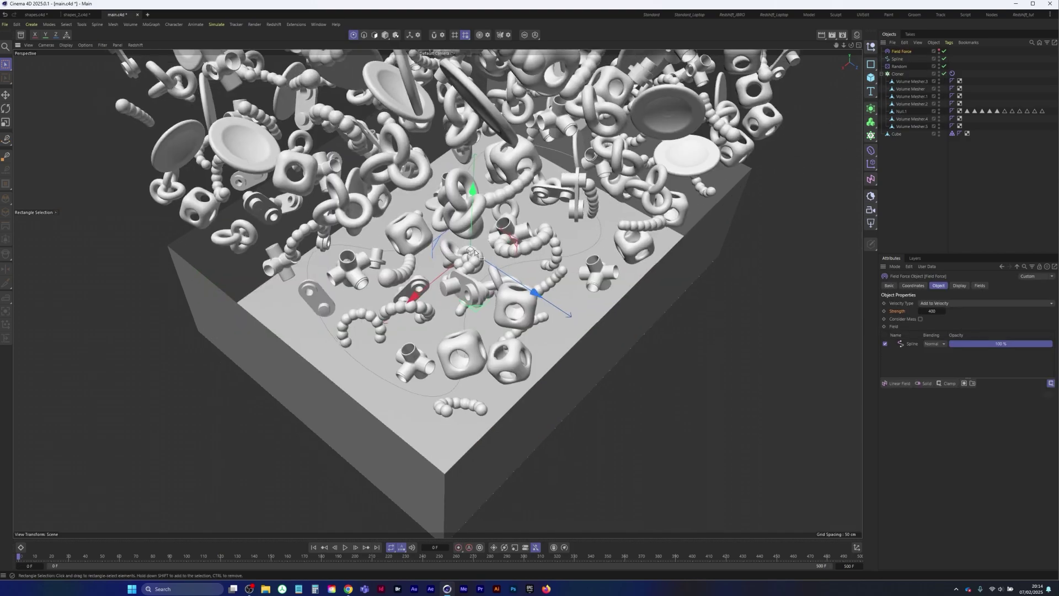
scroll(464, 286, down, 5)
alt+drag(428, 311, 435, 275)
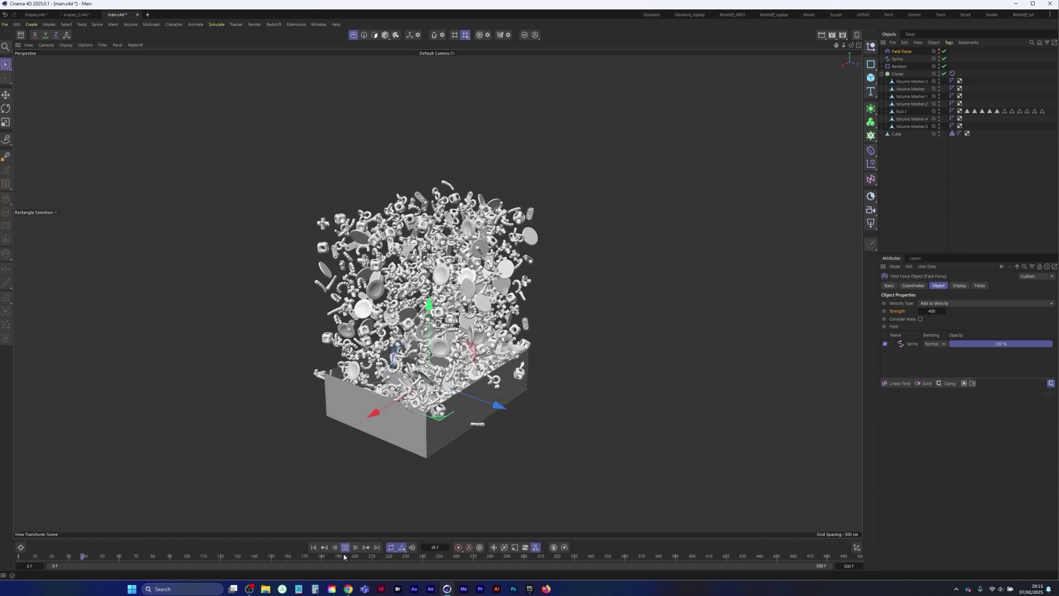
alt+drag(407, 315, 435, 372)
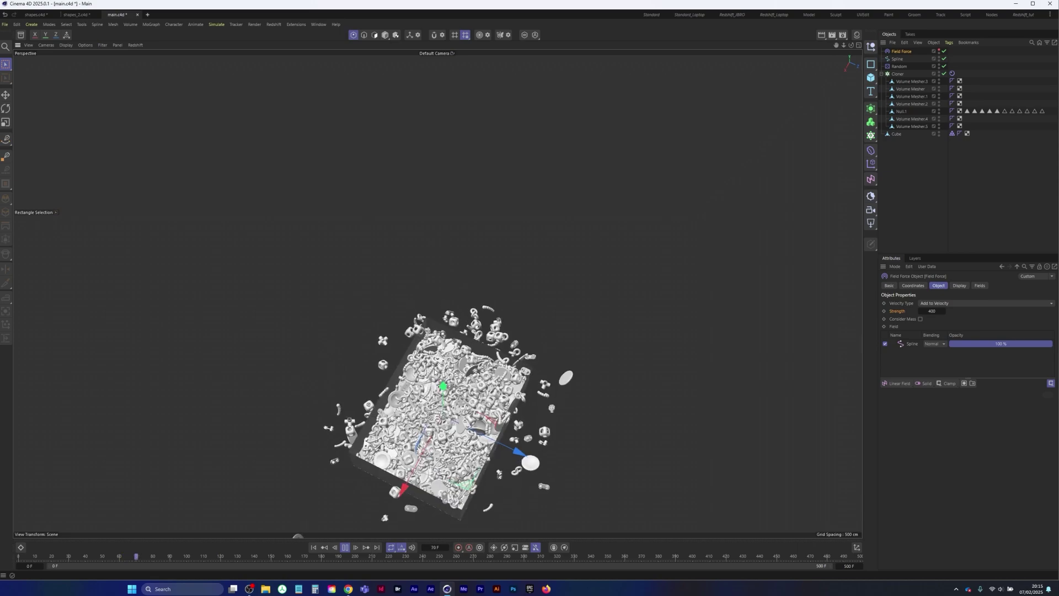
scroll(435, 371, up, 10)
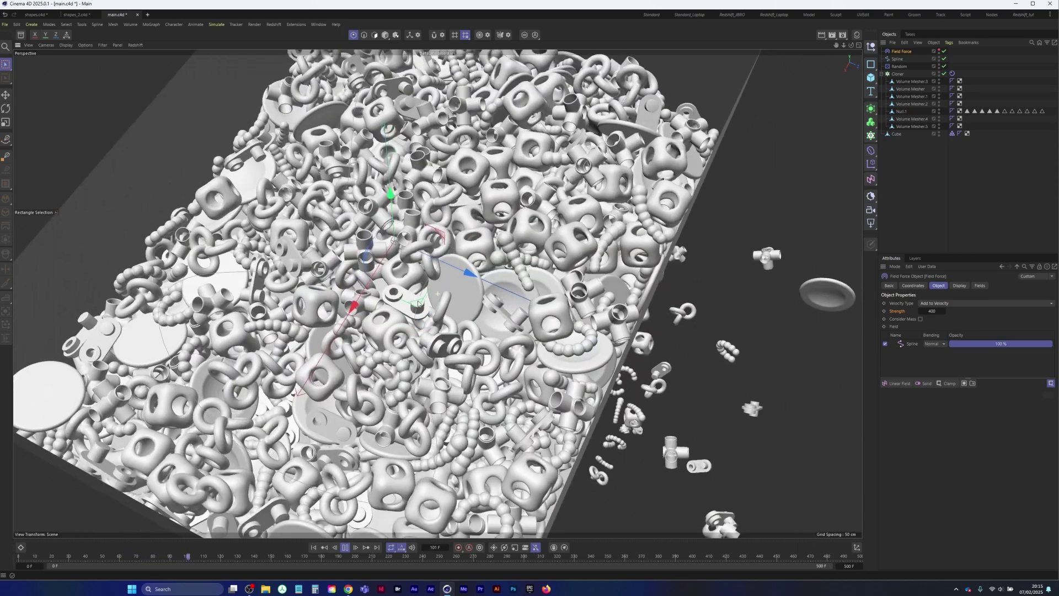
scroll(418, 304, down, 3)
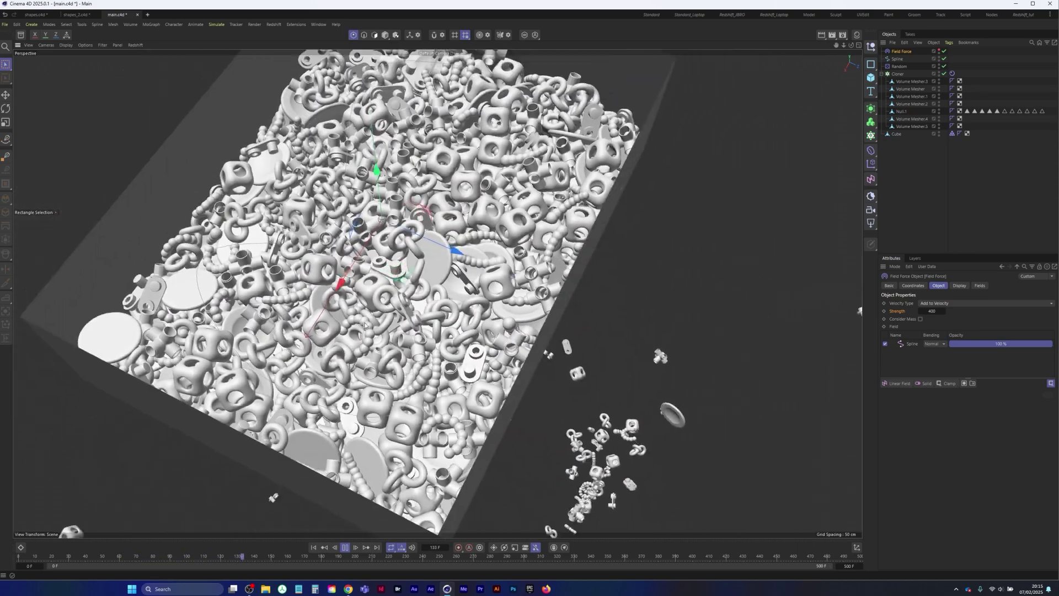
scroll(365, 326, down, 2)
alt+middle_drag(364, 326, 357, 364)
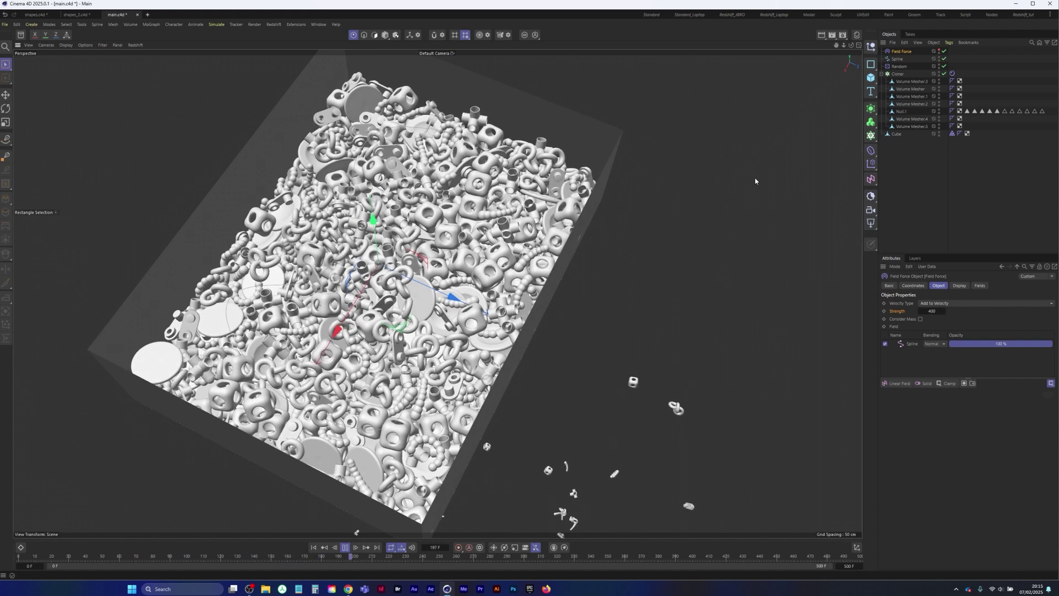
Set the Offset of the Field Force's Spline field layer to 100%.
click(900, 59)
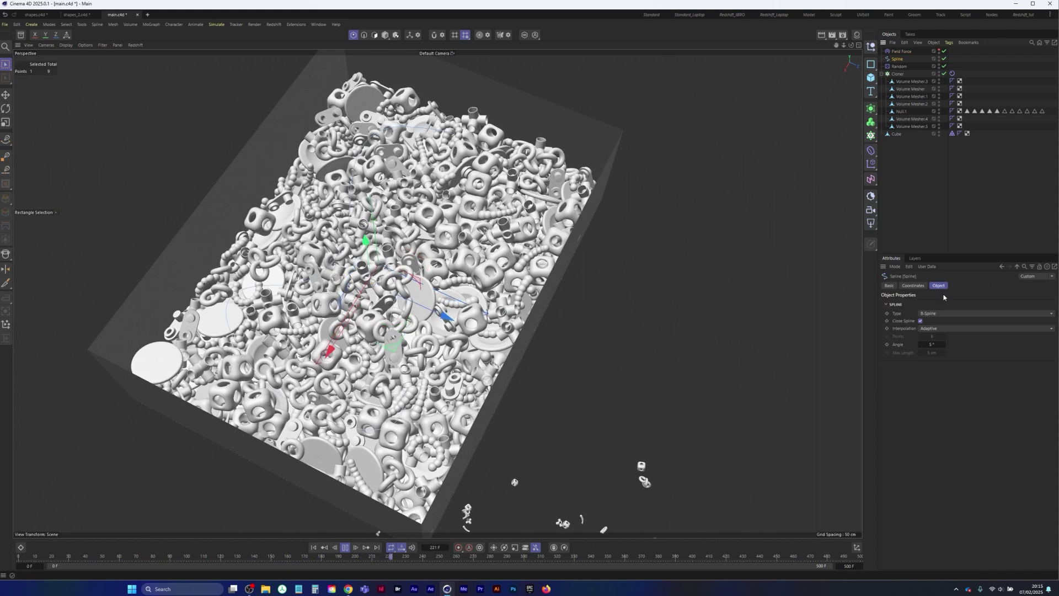
click(902, 51)
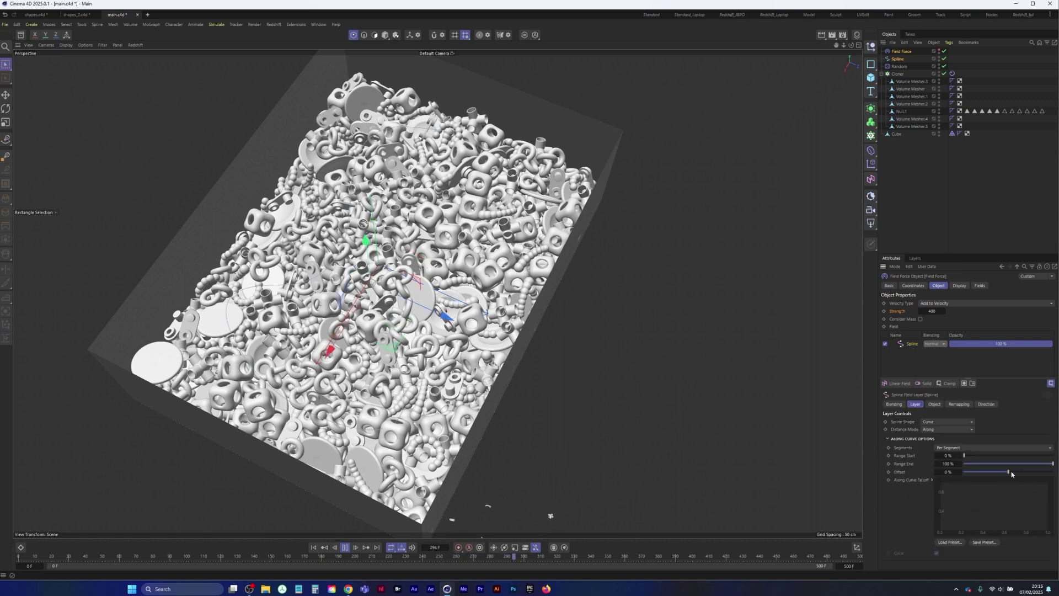
drag(1010, 473, 1054, 473)
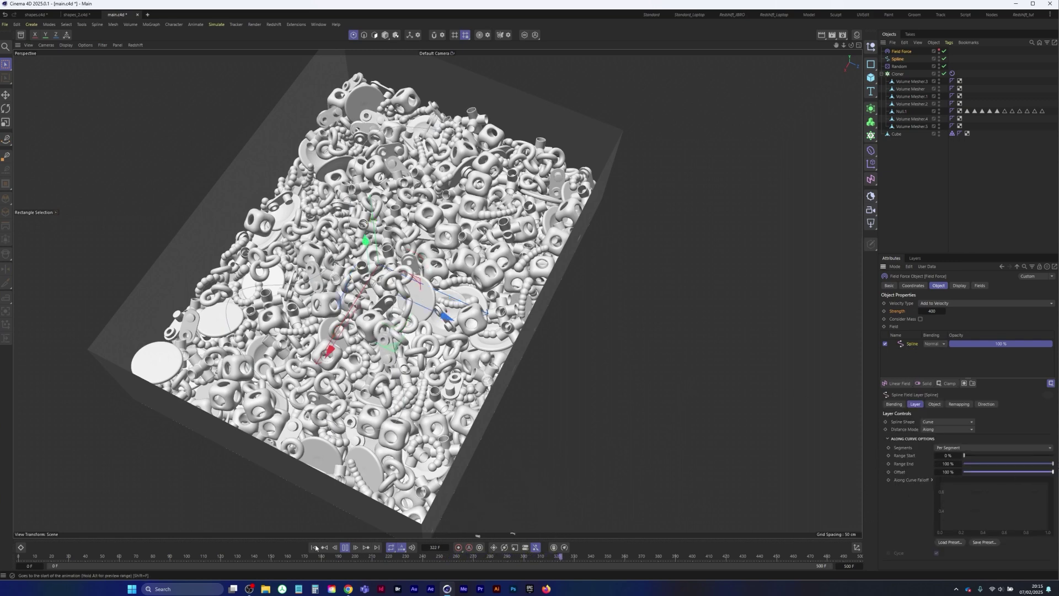
Set the Field Force strength to 500, testing it against the simulation played from the start.
click(936, 312)
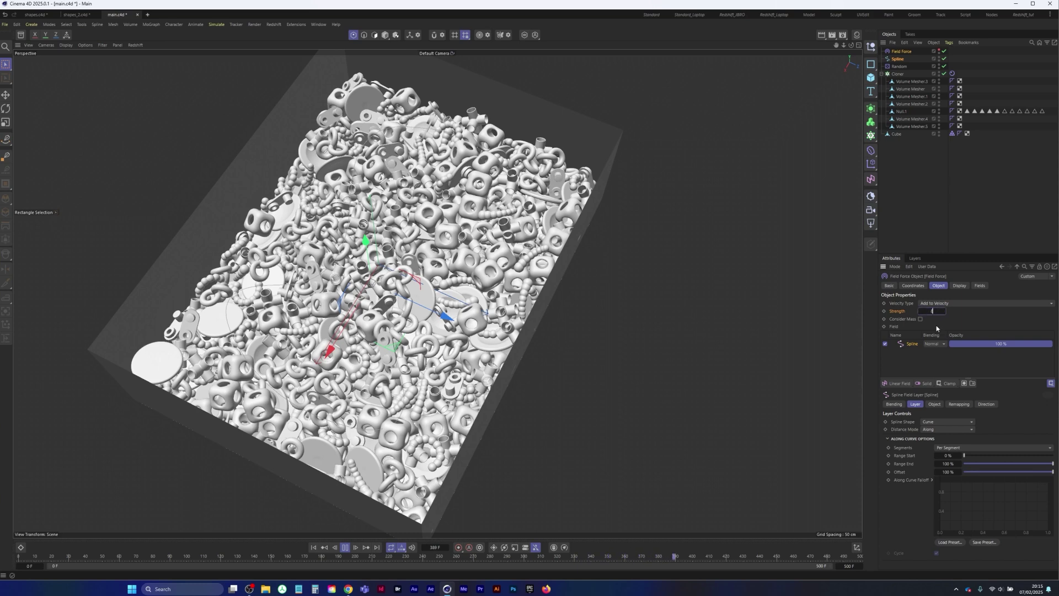
click(313, 548)
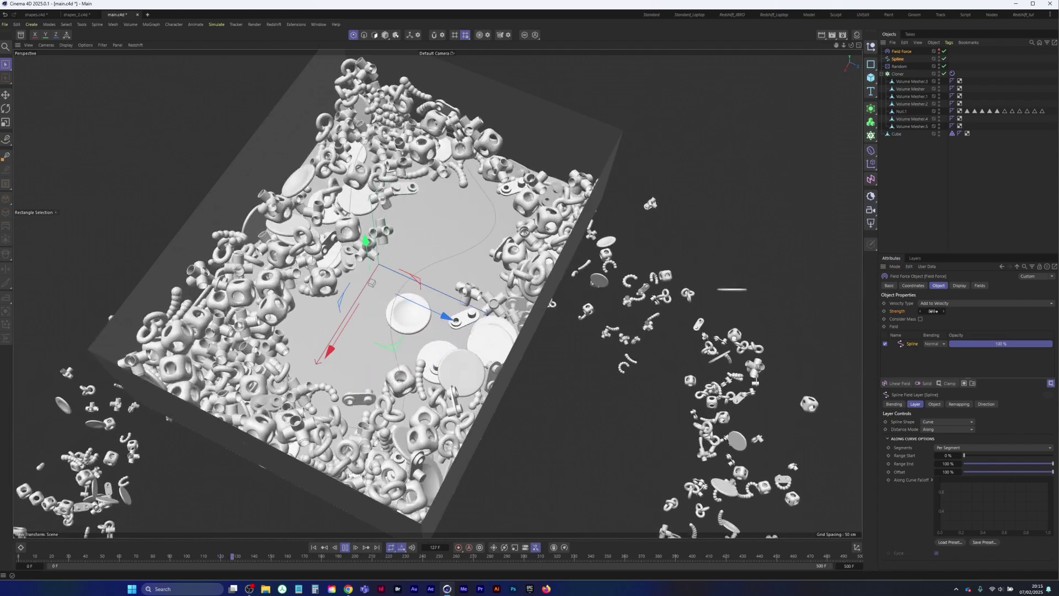
drag(927, 311, 947, 313)
text(500)
key(Return)
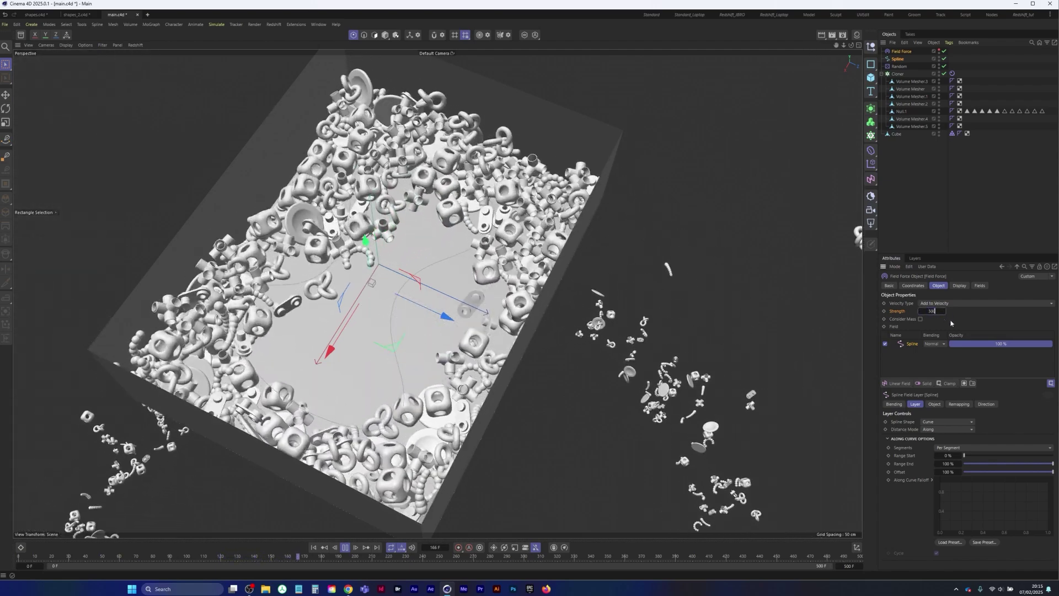
Replay the simulation from the first frame and stop it around frame 84.
click(315, 548)
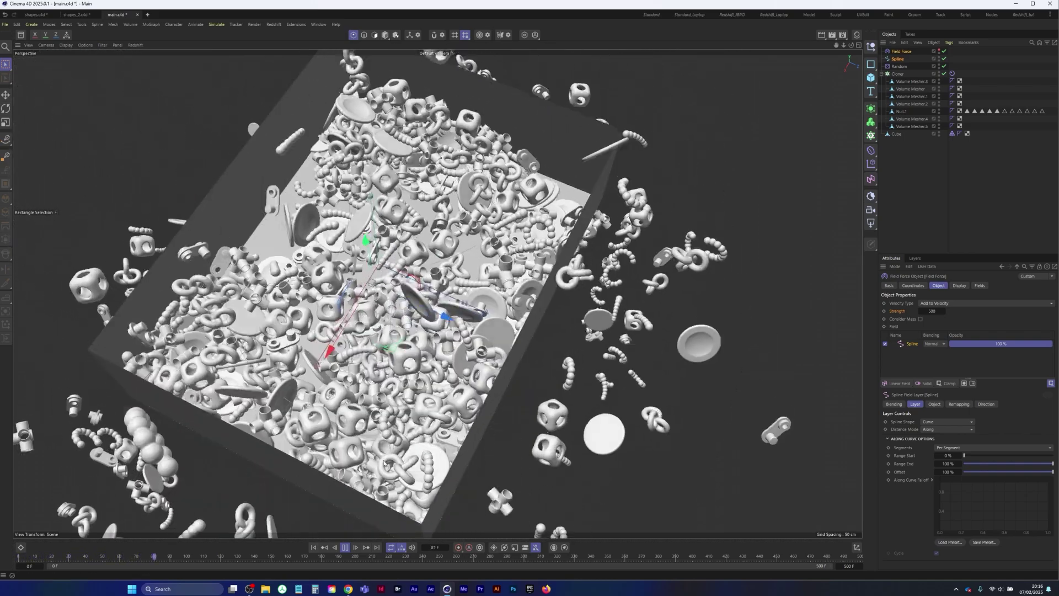
click(338, 548)
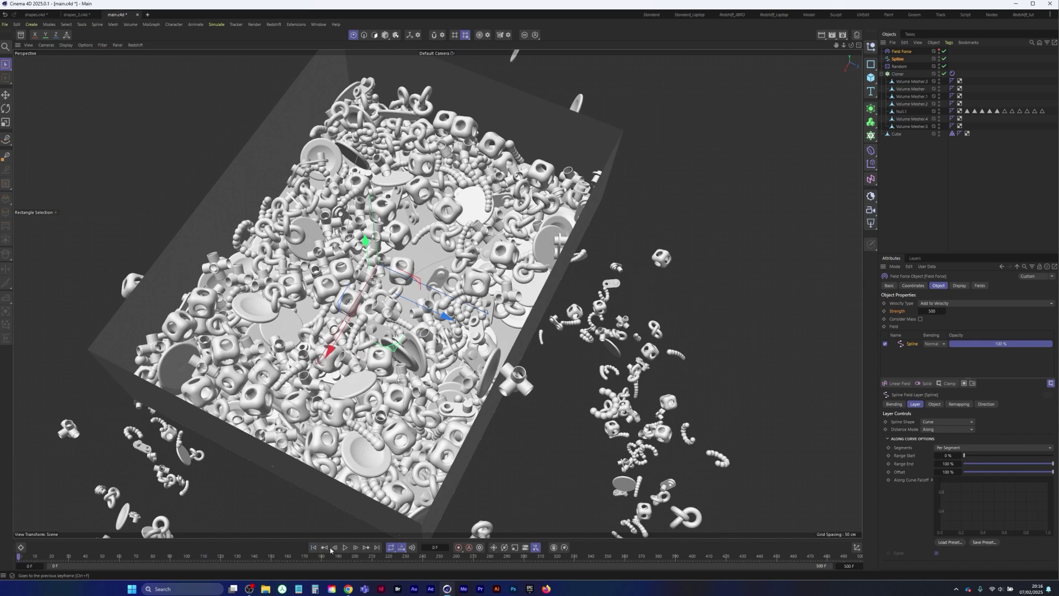
click(345, 548)
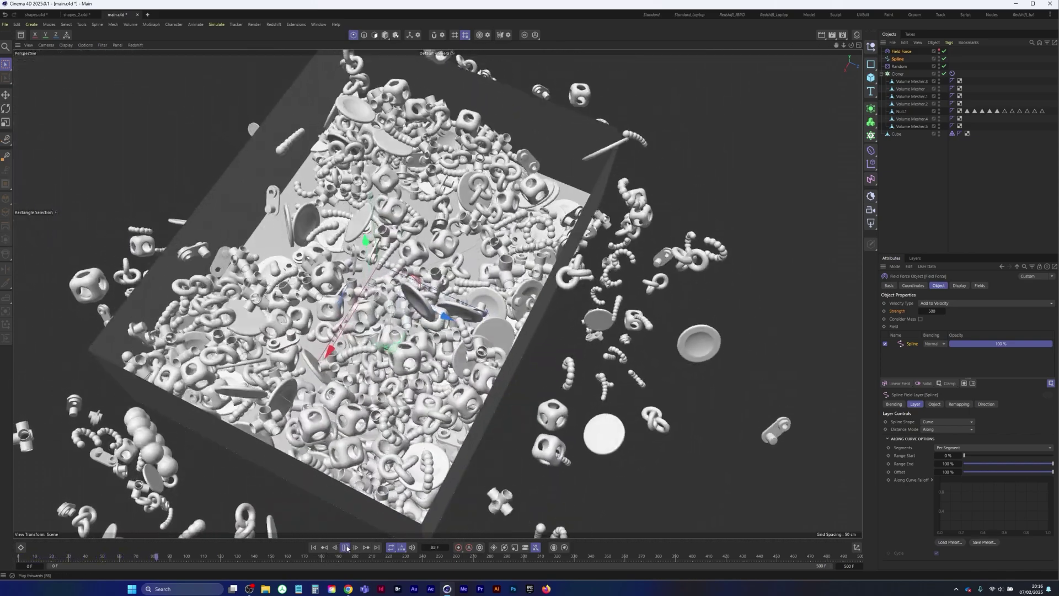
click(346, 547)
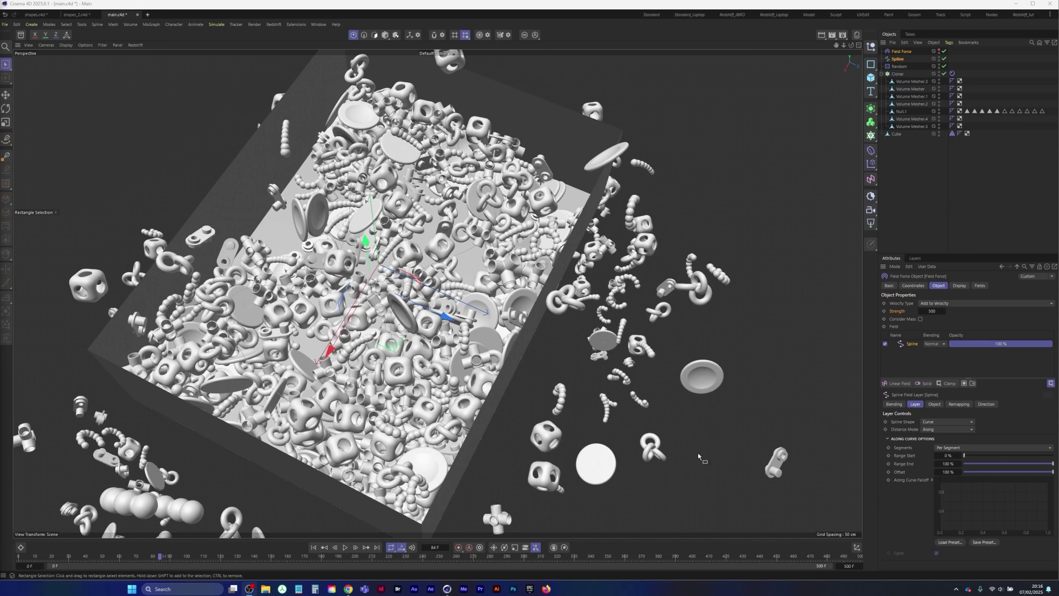
Try to set the Field Force strength to 0 at frame 89 and continue the simulation.
click(168, 561)
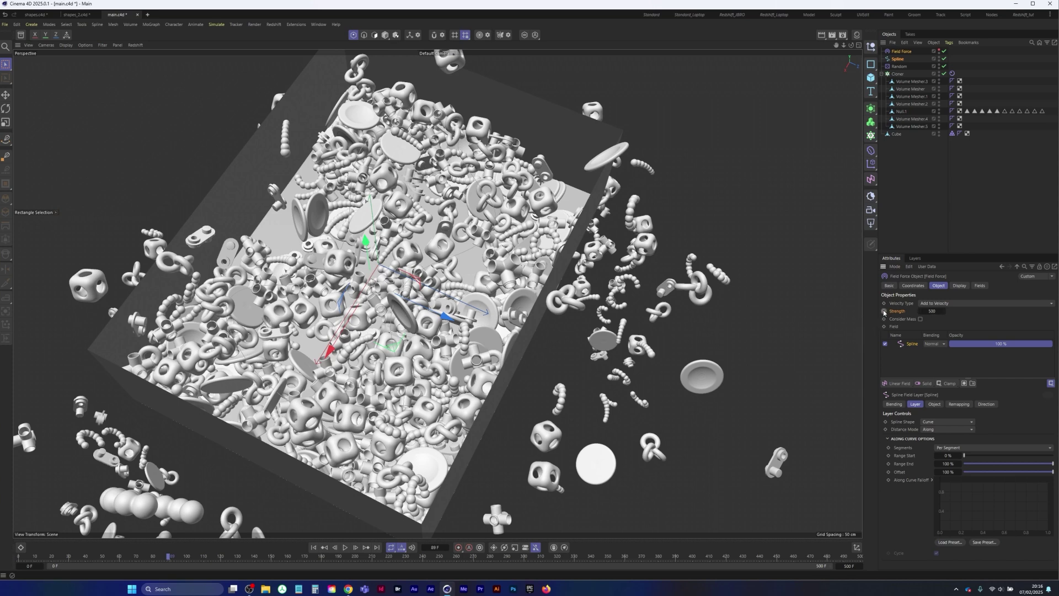
click(937, 311)
text(0)
click(345, 548)
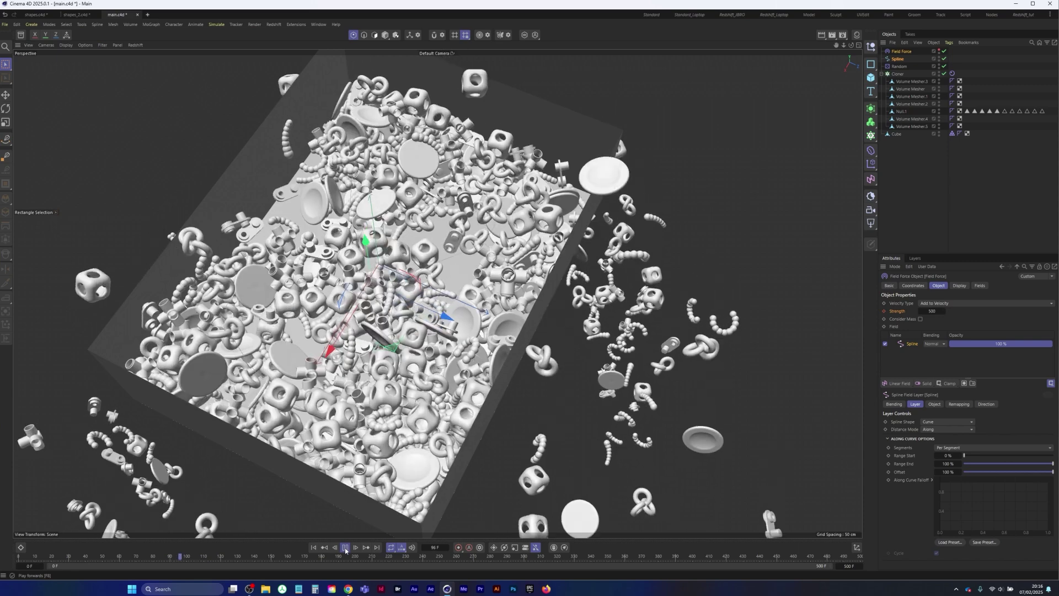
click(346, 549)
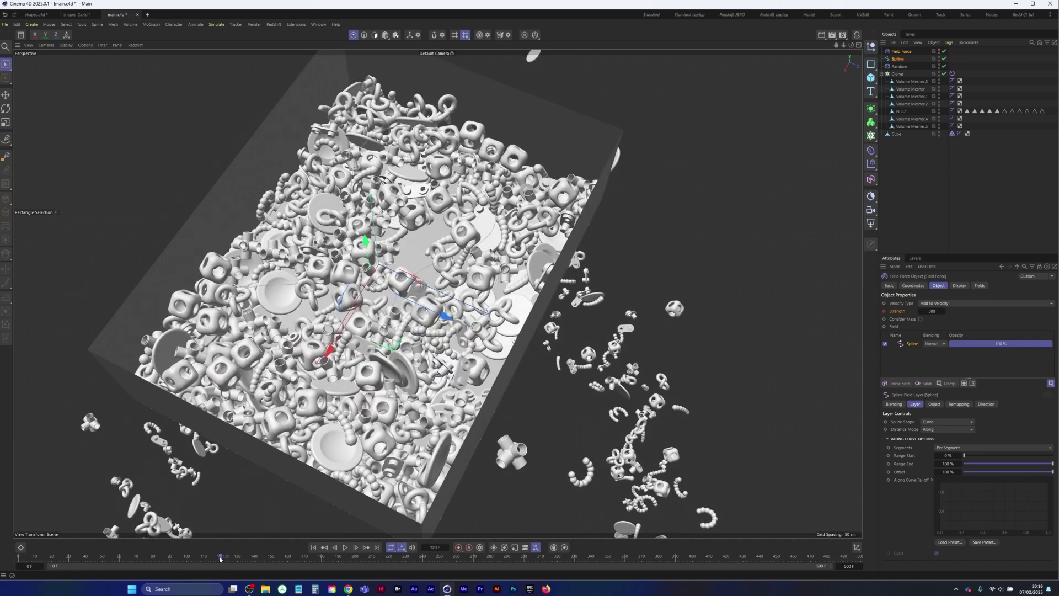
Go back to frame 95 and delete the animation track of the Field Force strength.
drag(221, 558, 179, 563)
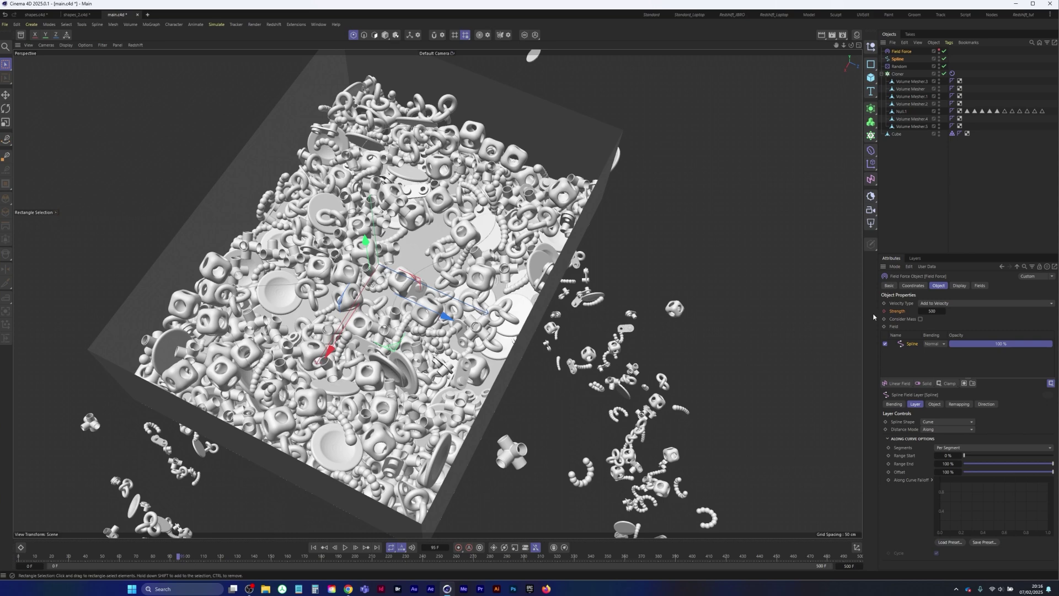
right_click(902, 312)
mouse_move(947, 331)
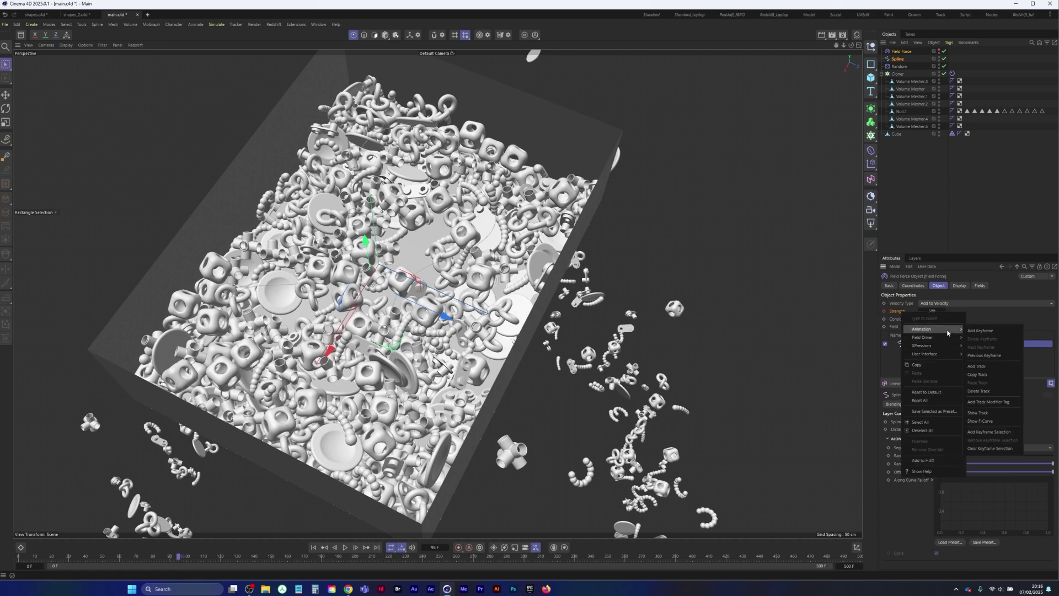
click(986, 389)
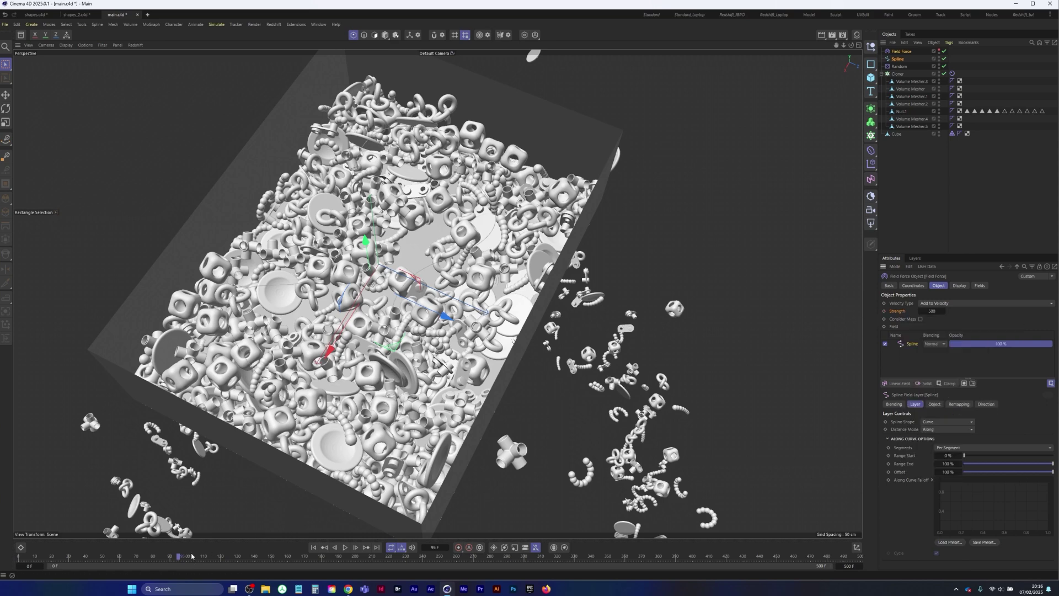
Keyframe the Field Force strength at 0 on frame 91.
drag(178, 558, 172, 560)
click(938, 312)
click(885, 311)
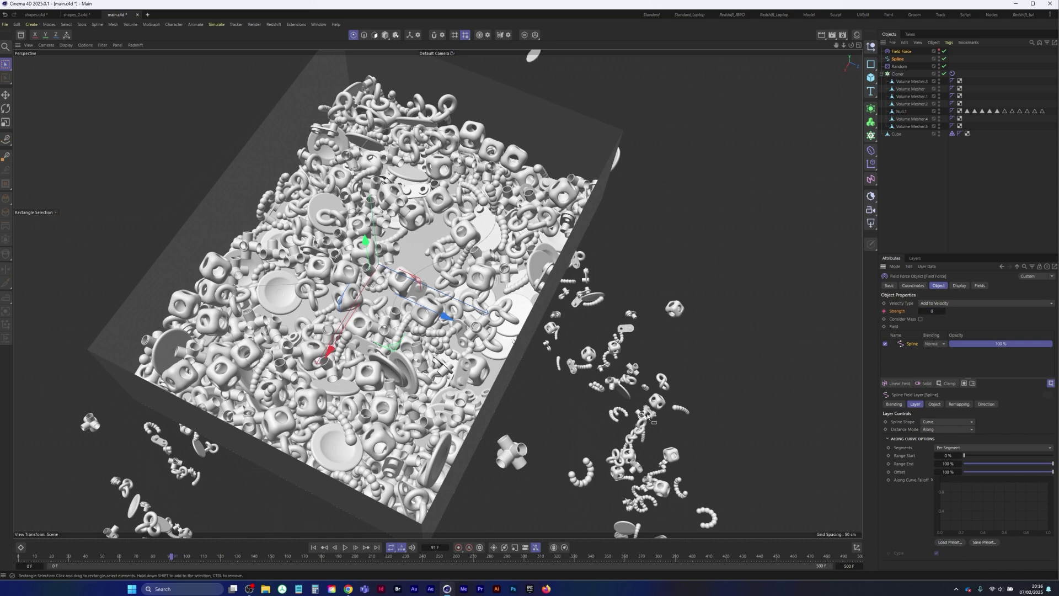
Keyframe the Field Force strength at 500 on frame 122.
drag(173, 558, 224, 559)
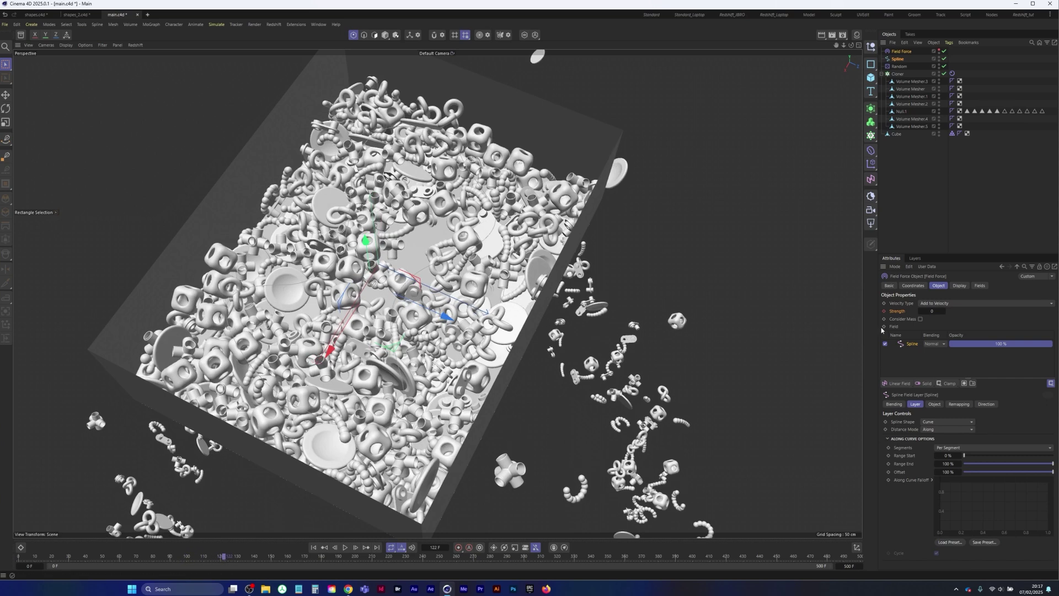
click(935, 311)
click(885, 311)
Play the simulation from the first frame, stop it around frame 329, and save the scene.
click(314, 548)
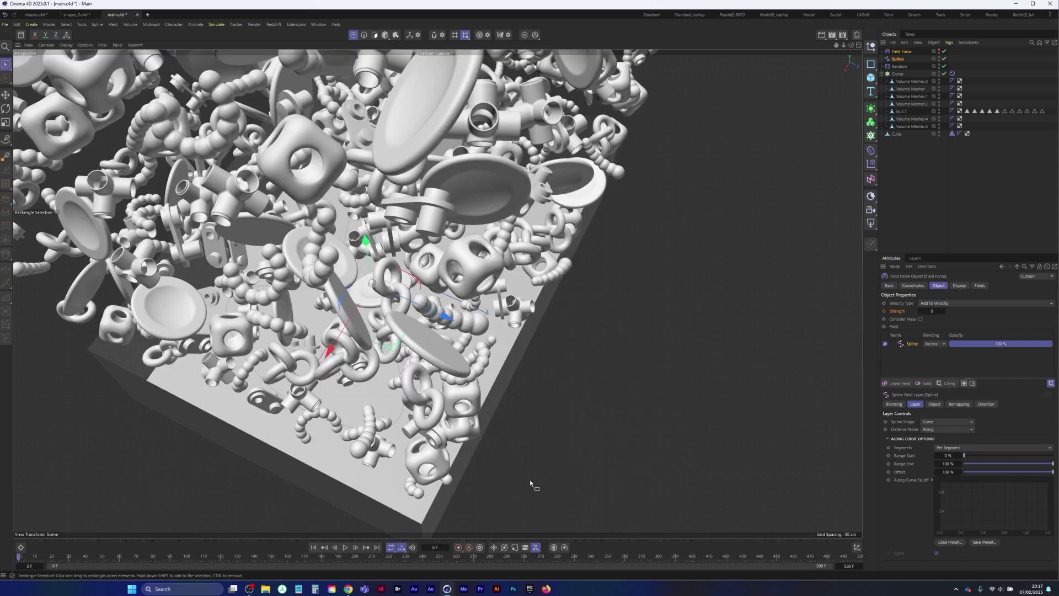
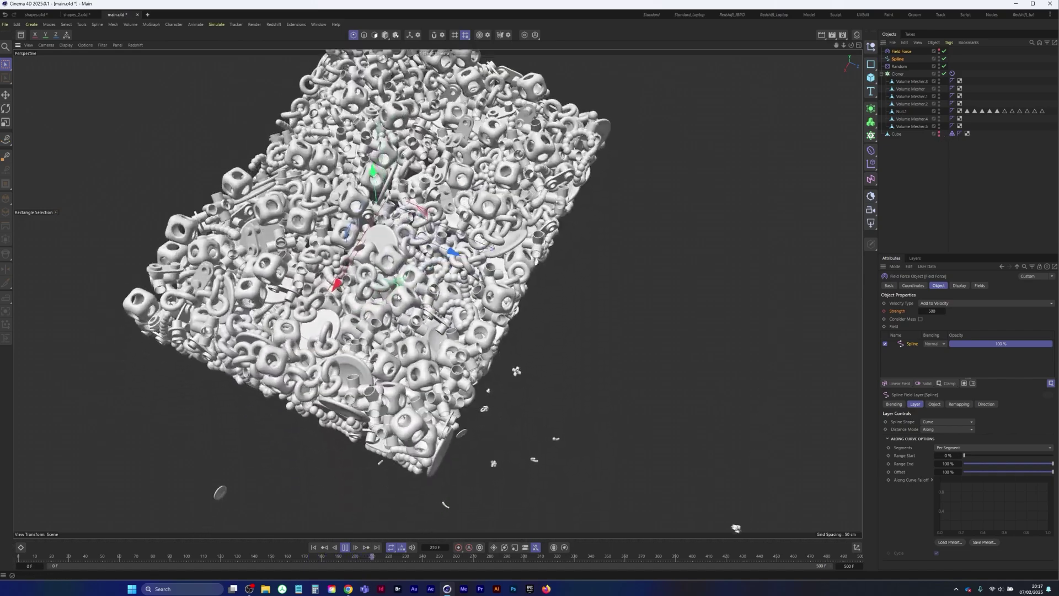
scroll(471, 257, up, 6)
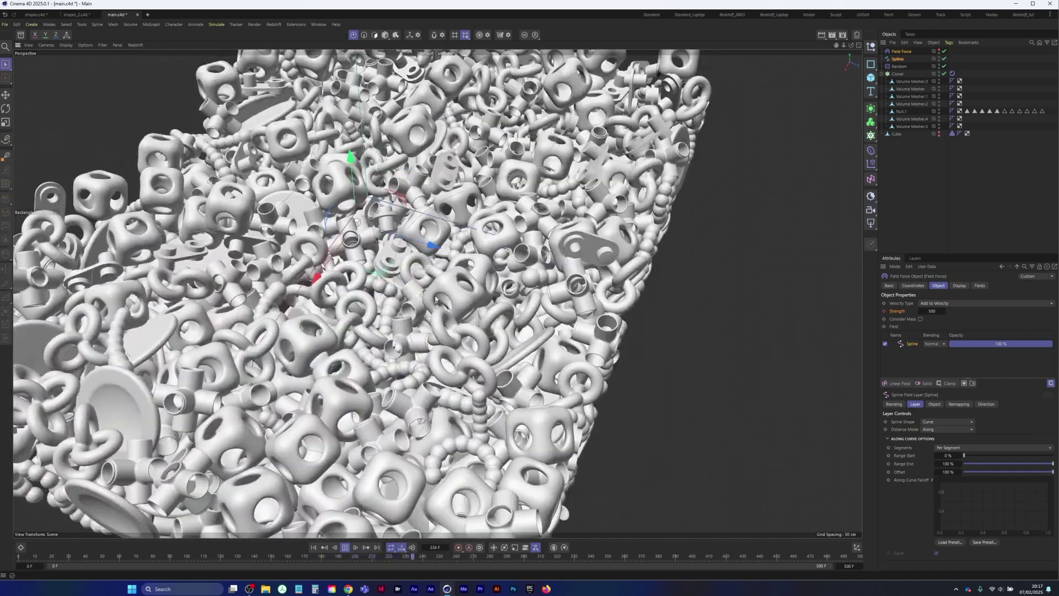
alt+drag(431, 325, 469, 275)
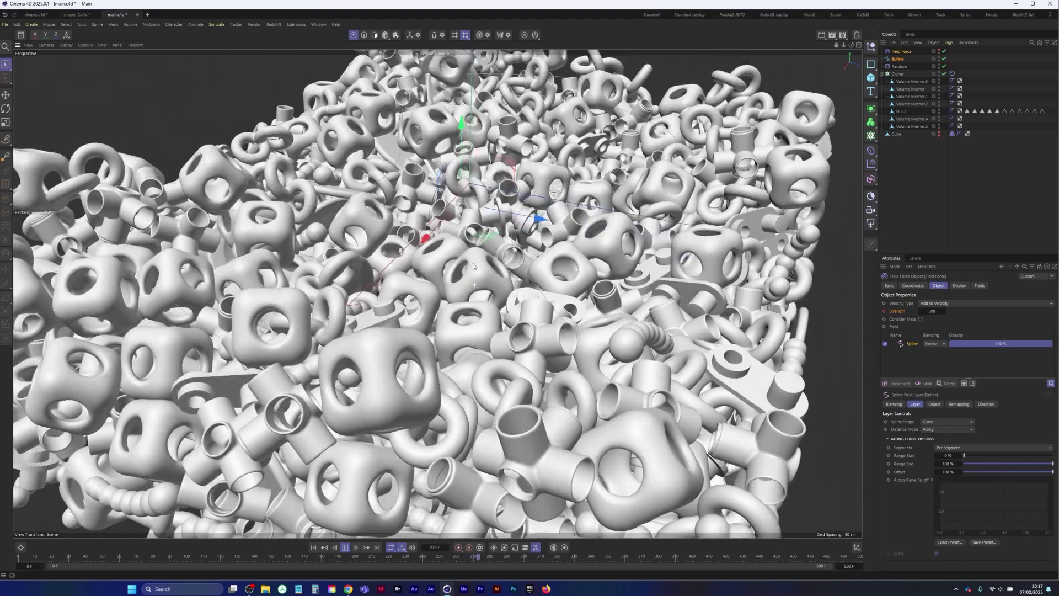
scroll(475, 273, down, 10)
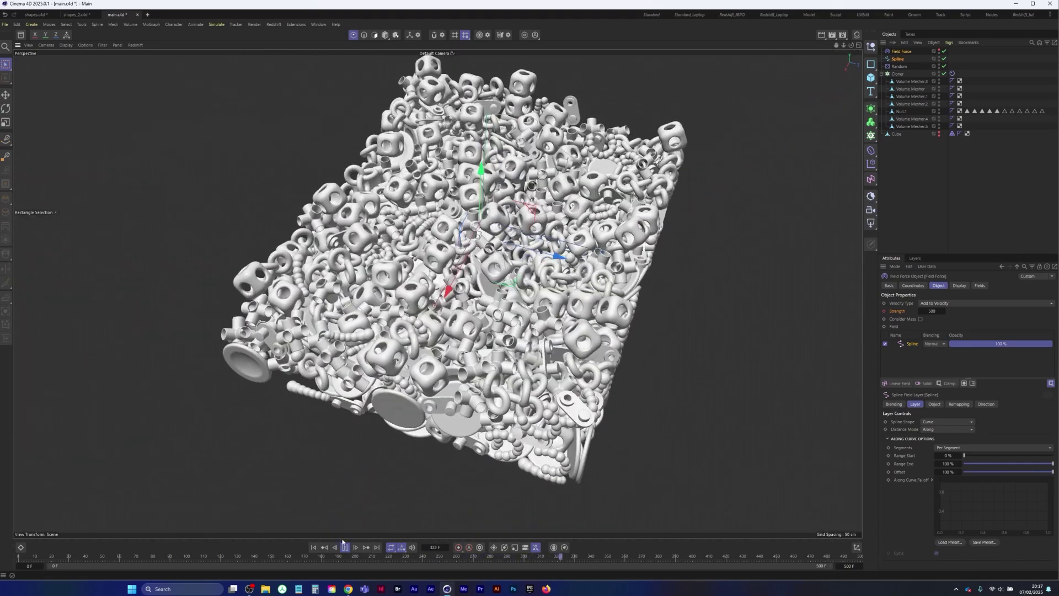
click(344, 547)
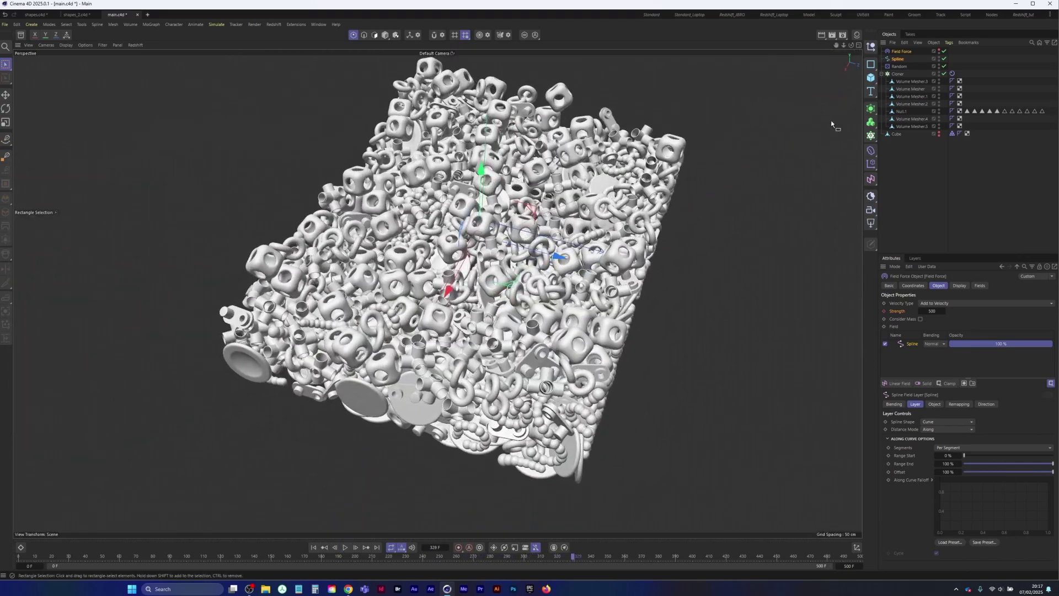
click(5, 24)
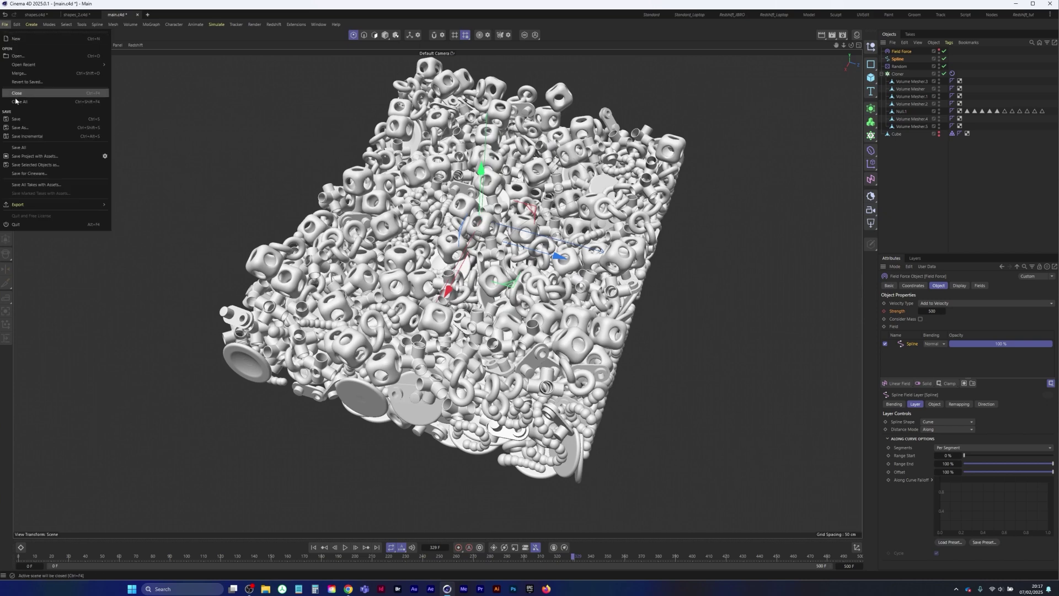
click(25, 119)
Show the Material Manager, widen it, and create a new Node material.
click(857, 35)
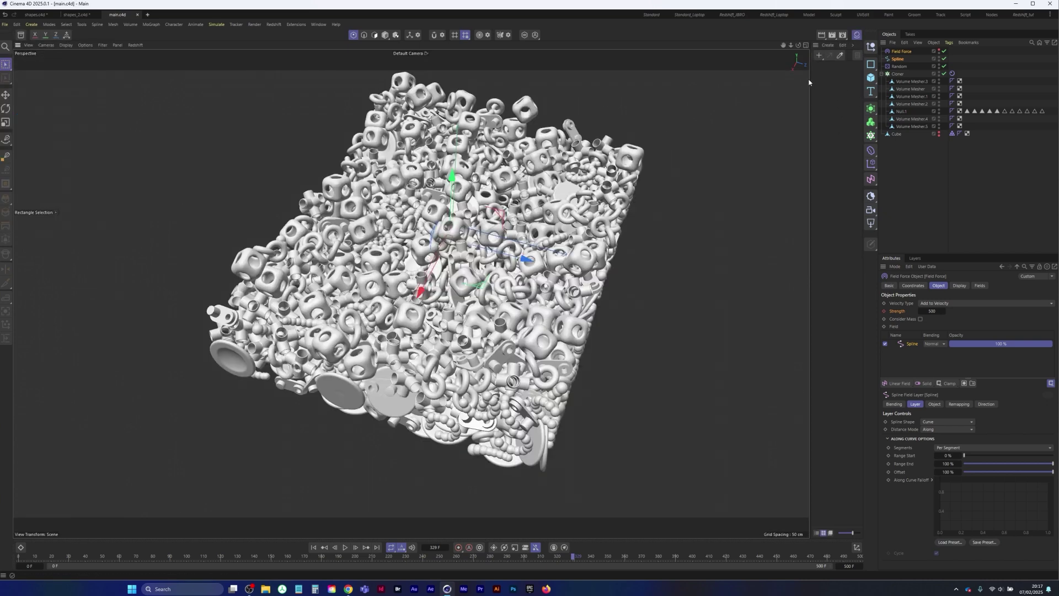
drag(811, 80, 724, 77)
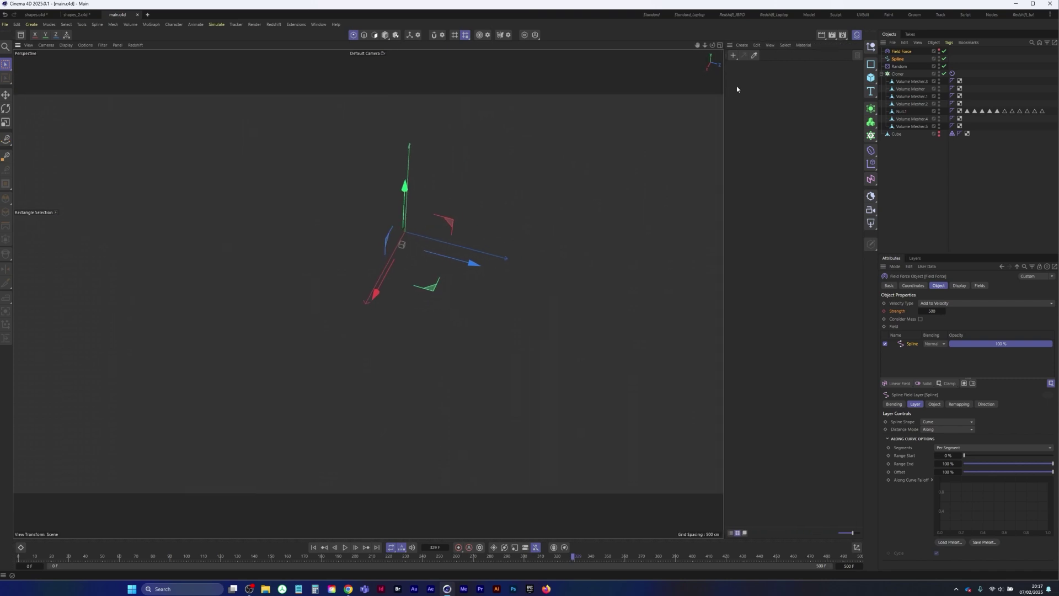
click(733, 56)
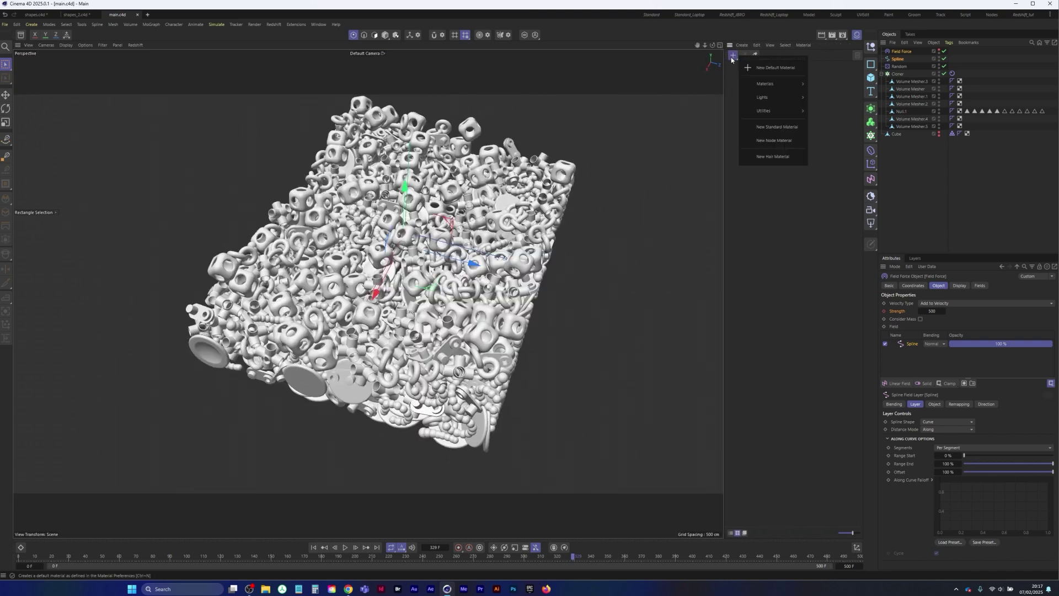
click(786, 142)
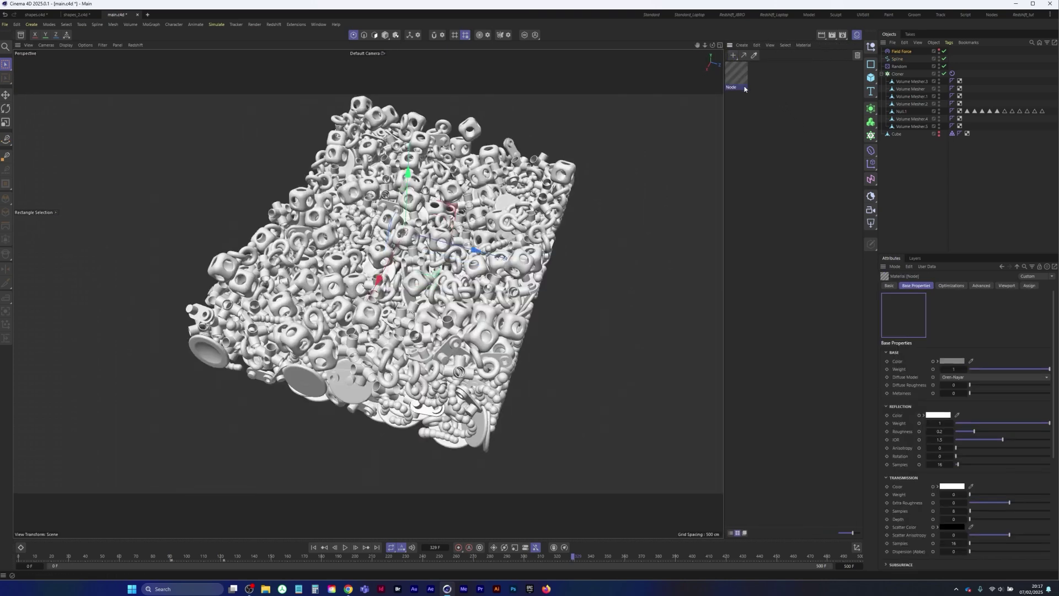
Set the new material's base color to a golden yellow, about RGB 187, 128, 0.
click(953, 361)
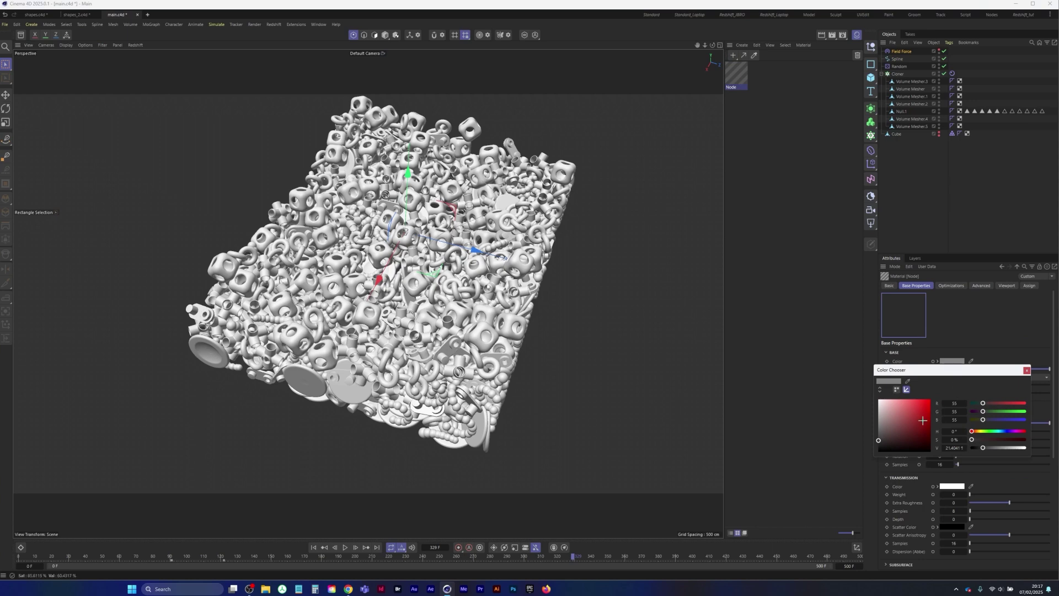
drag(988, 432, 979, 432)
drag(914, 416, 933, 398)
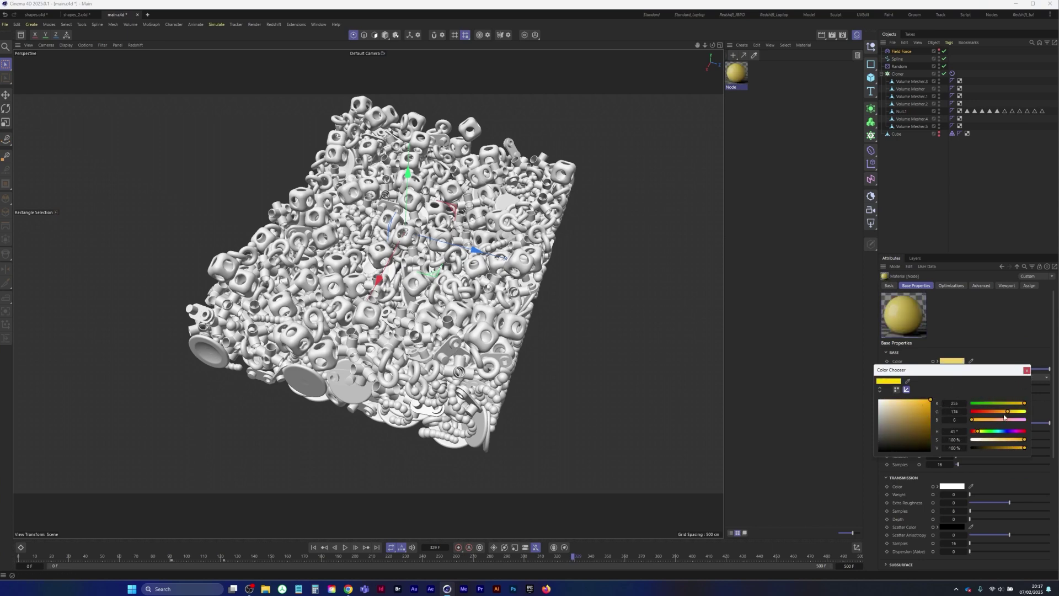
drag(1007, 413, 1000, 415)
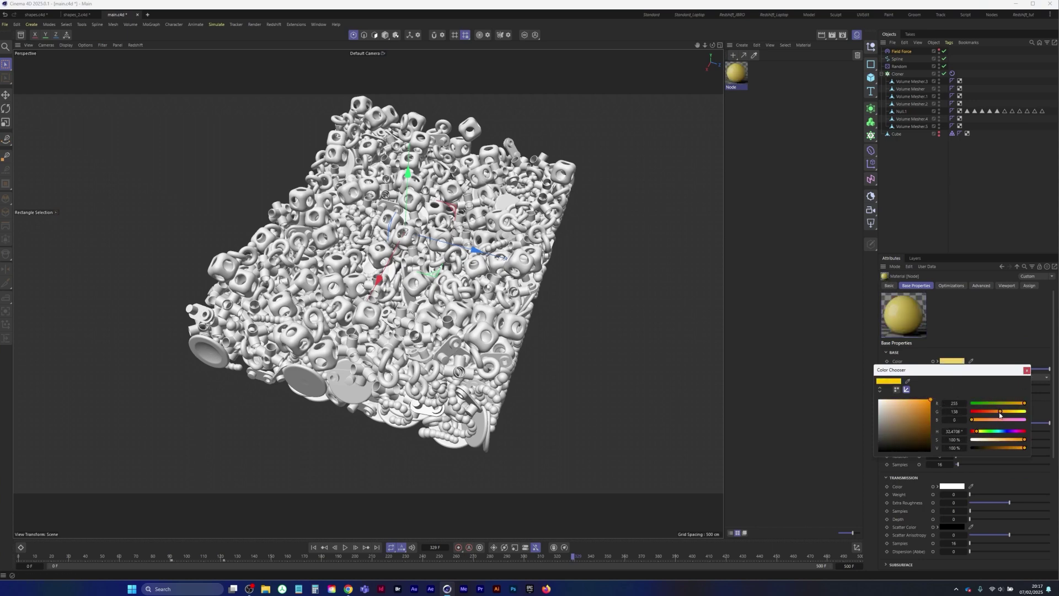
click(1027, 371)
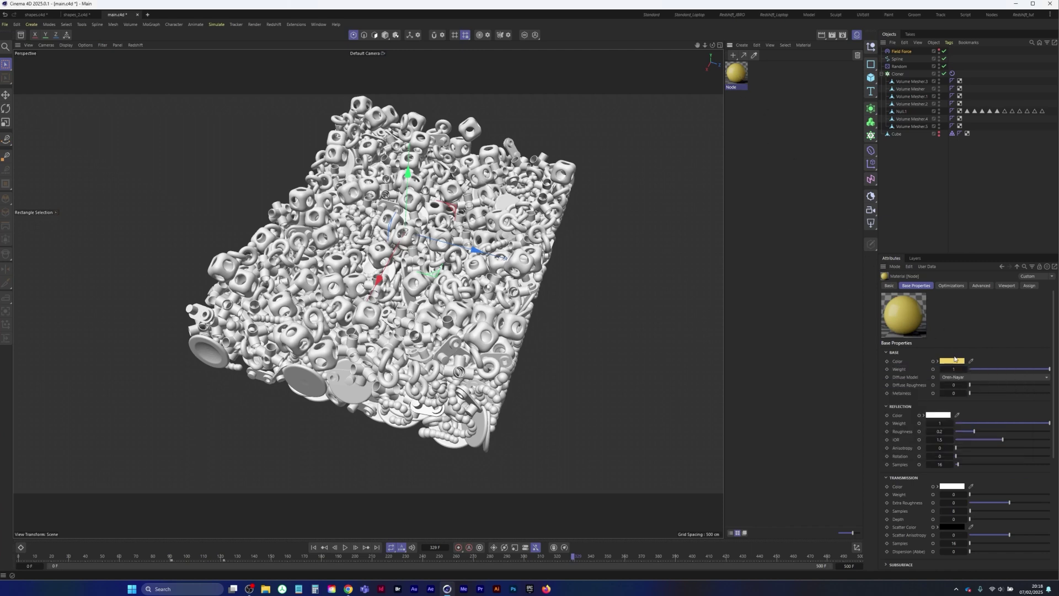
click(955, 359)
drag(922, 407, 1000, 416)
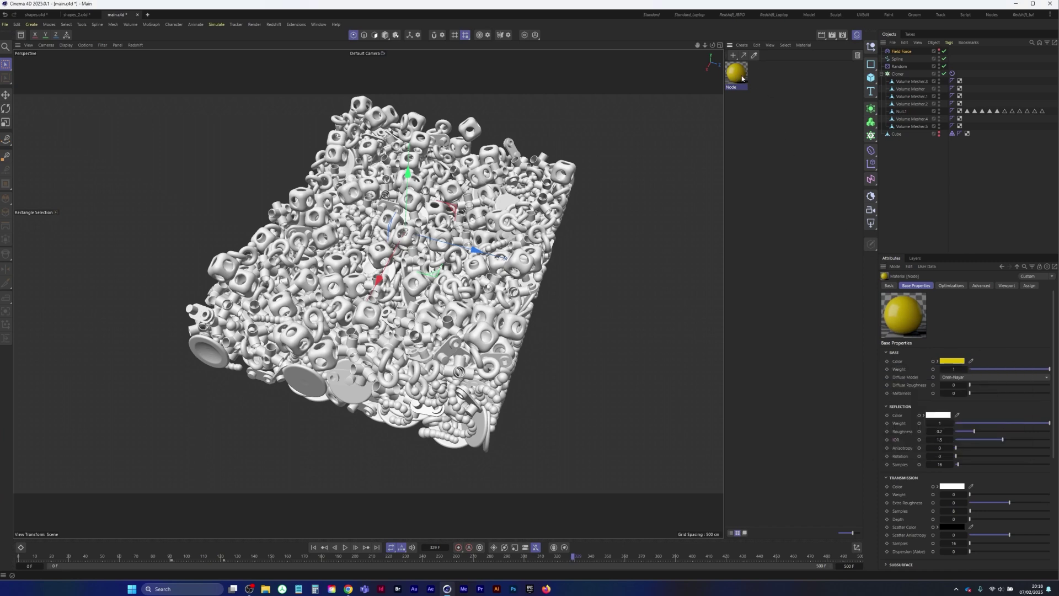
Duplicate the yellow material and shift the copy's base color to cyan, with a hue of about 190°.
ctrl+drag(742, 76, 779, 85)
click(951, 361)
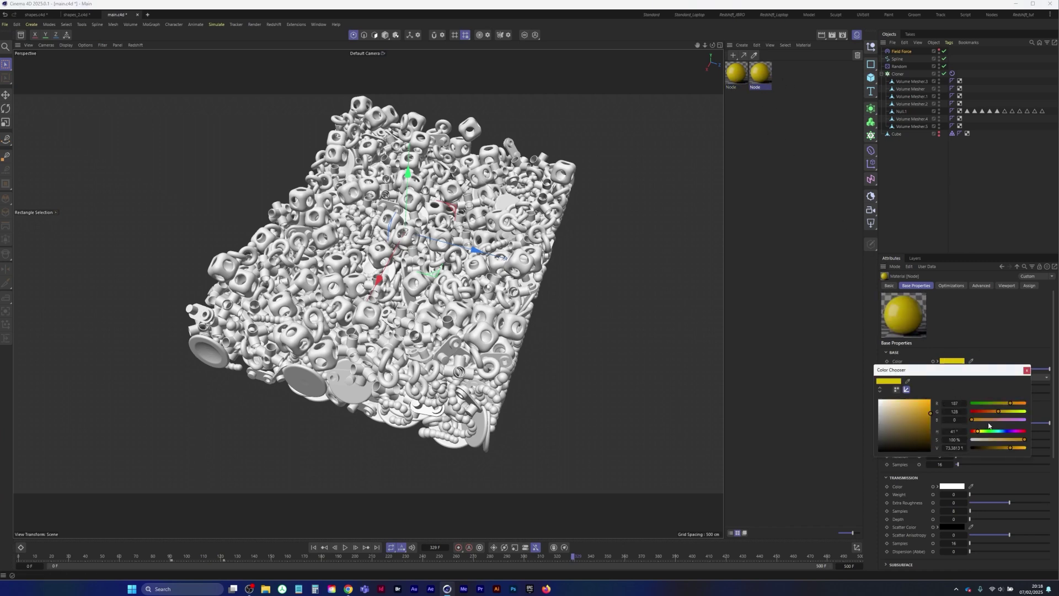
click(999, 432)
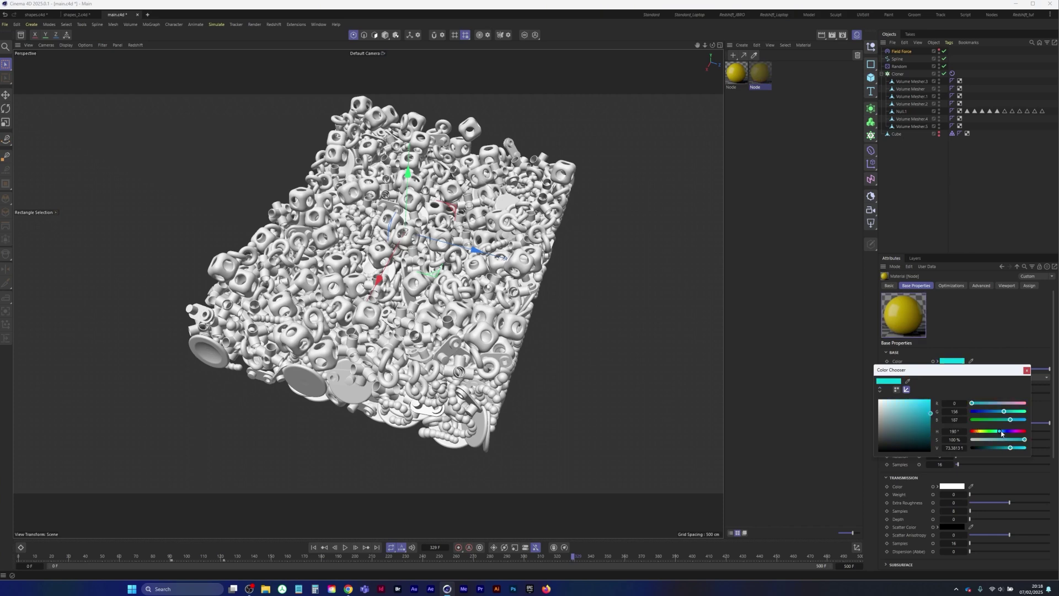
click(1028, 371)
Duplicate the cyan material and set the copy's base color to a muted green, about RGB 84, 134, 97.
ctrl+drag(761, 75, 793, 79)
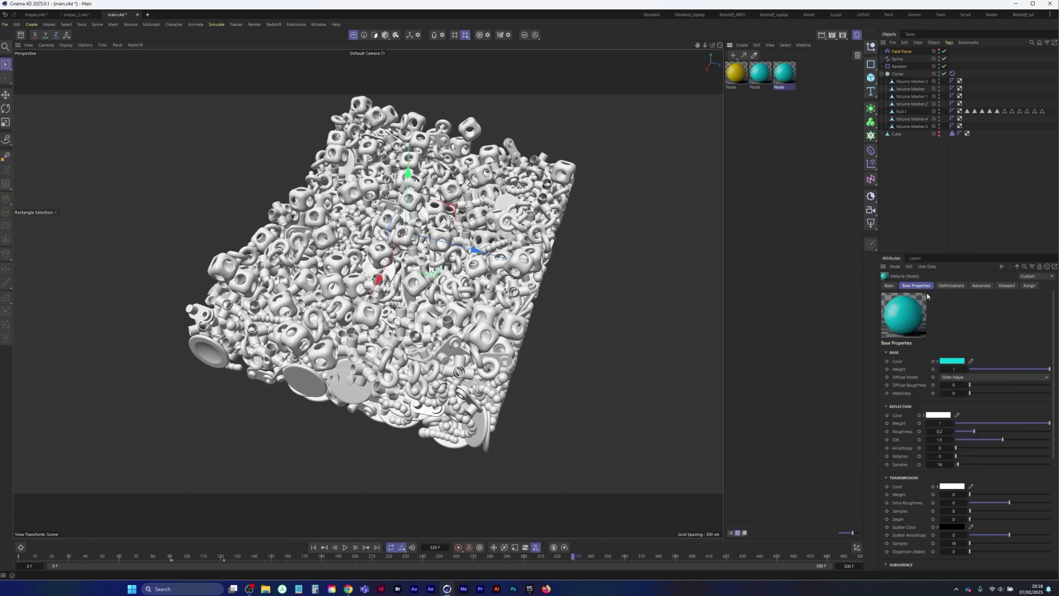
click(952, 362)
click(979, 432)
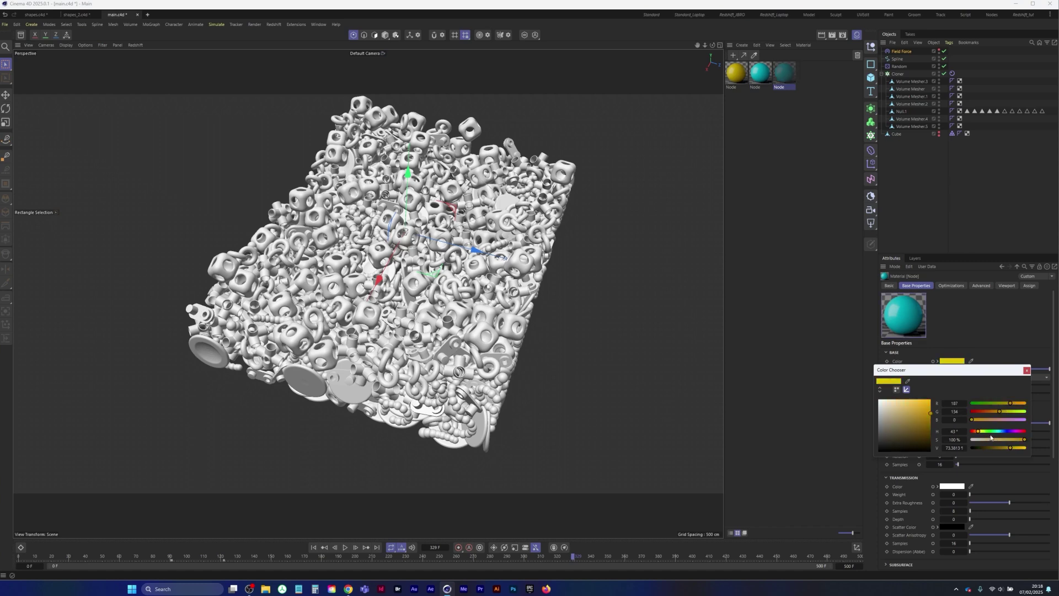
click(1027, 370)
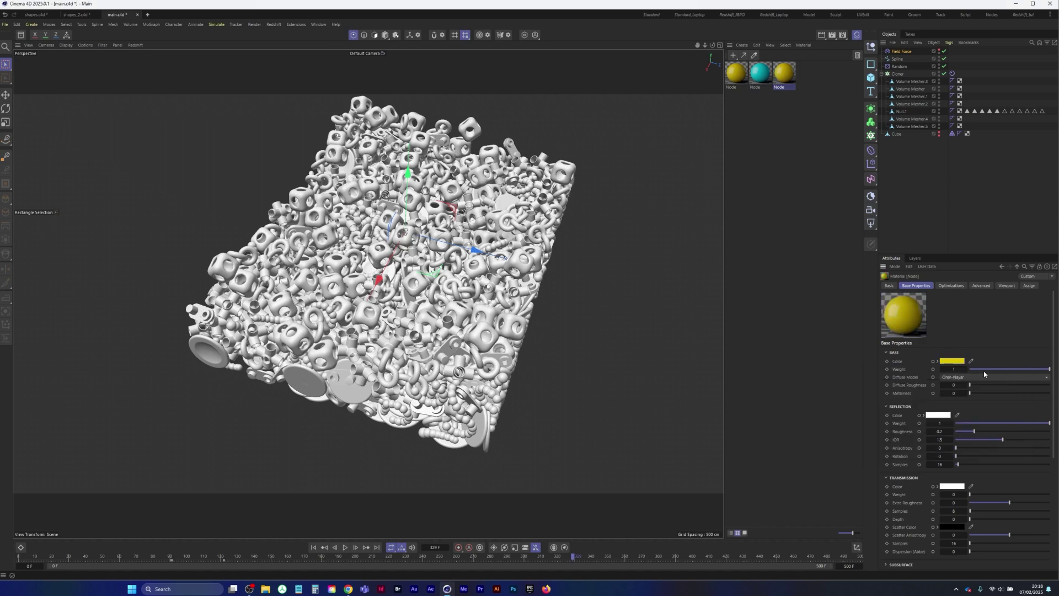
click(952, 362)
click(989, 403)
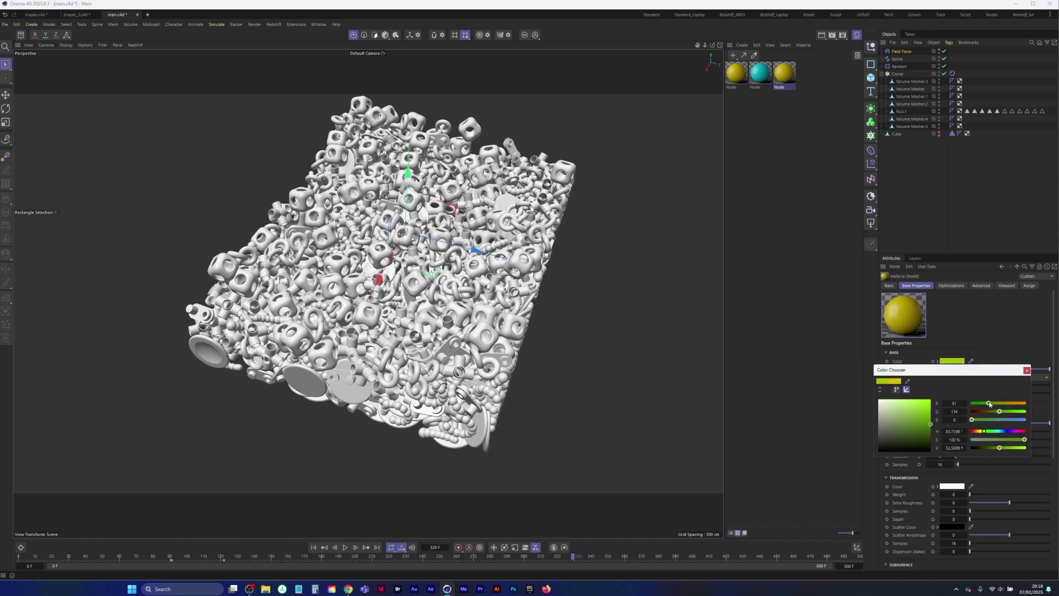
click(1025, 372)
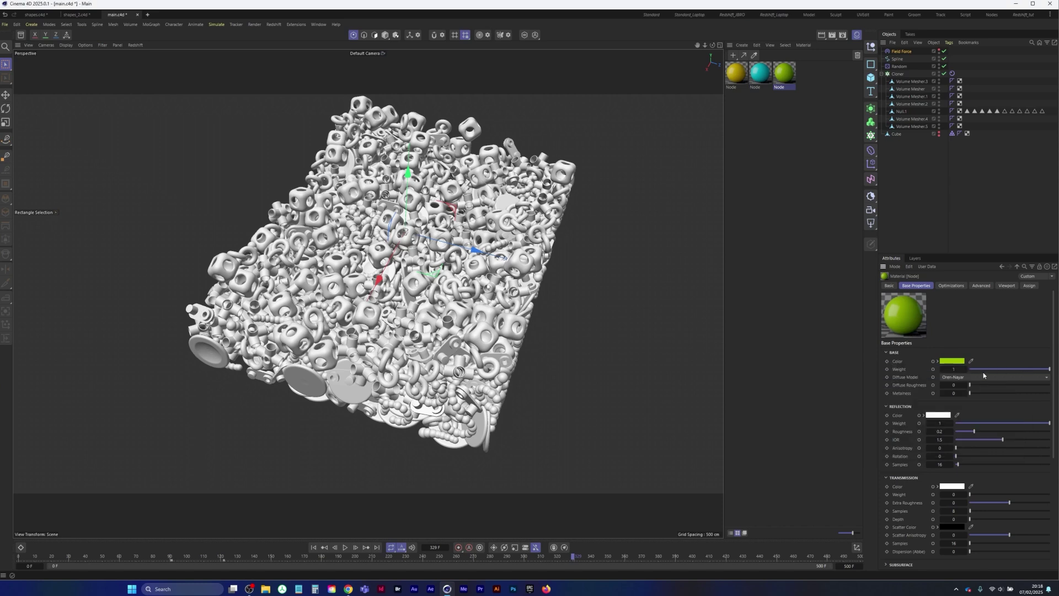
click(959, 362)
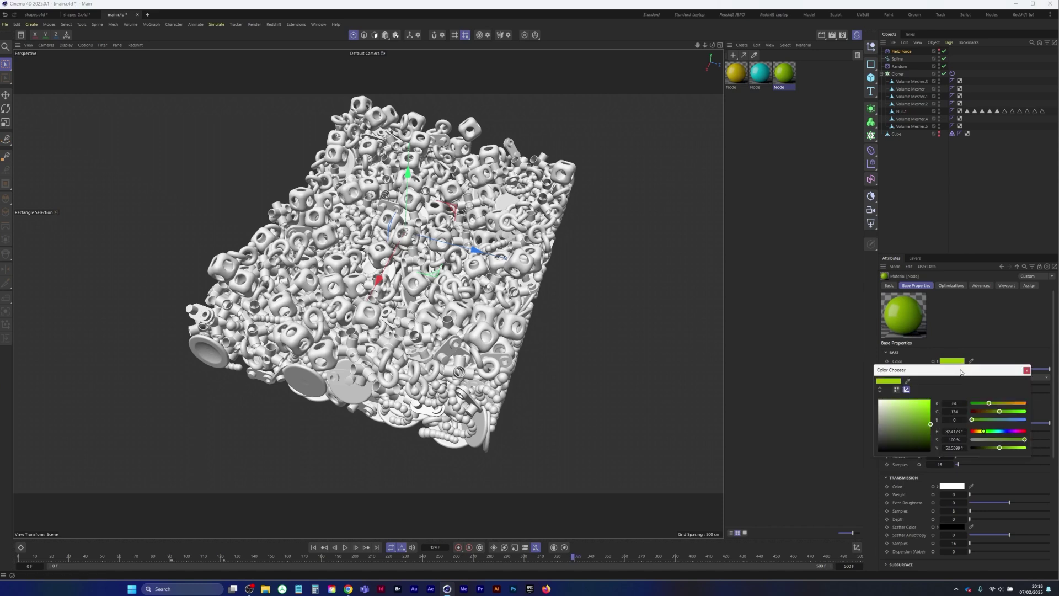
click(992, 420)
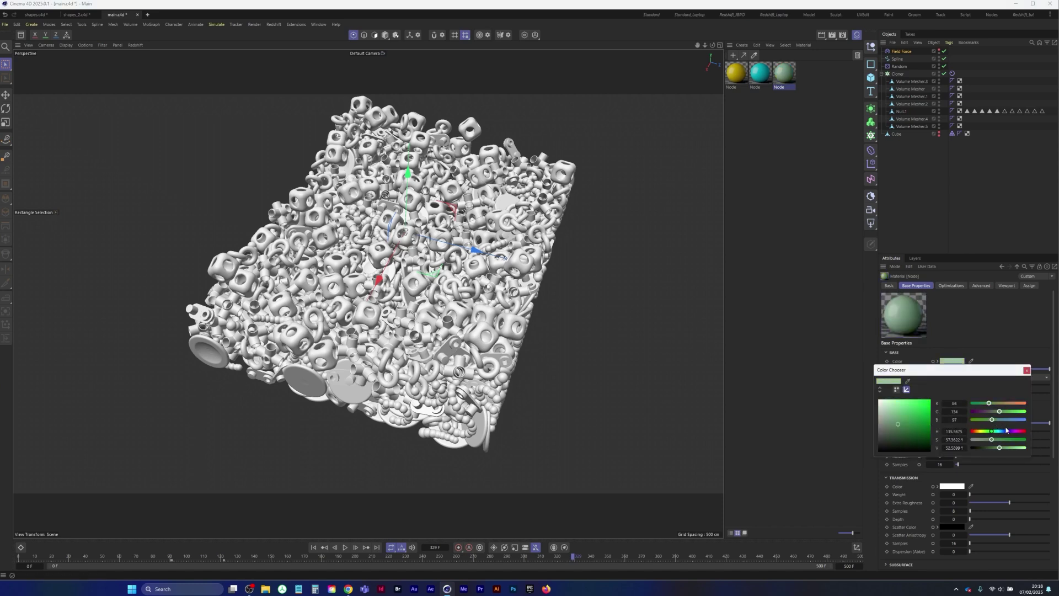
click(1026, 371)
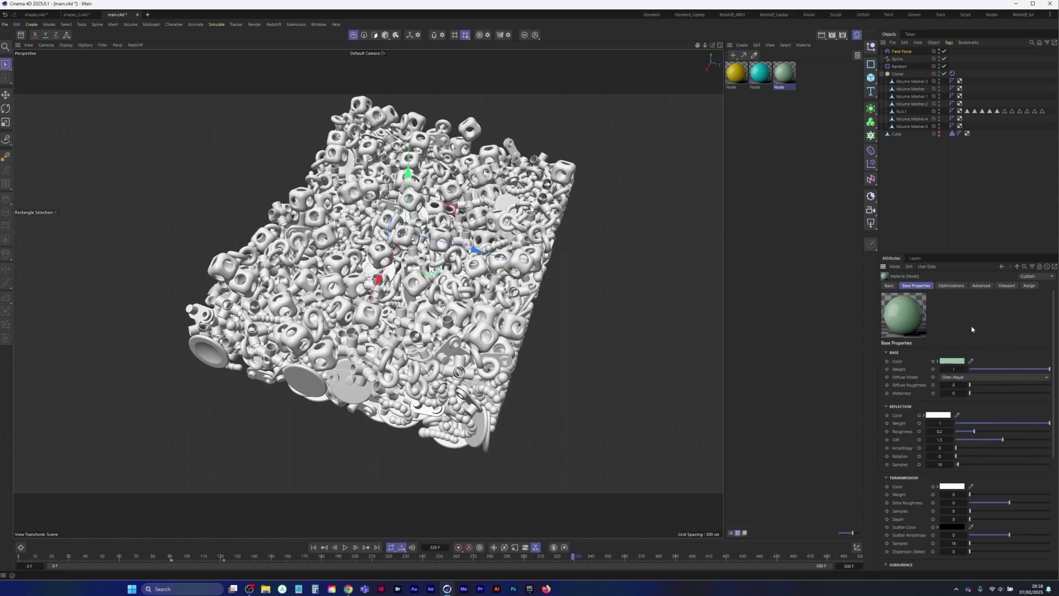
Duplicate the green material and set the copy's base color to hot pink, with a hue of about 337°.
ctrl+drag(792, 80, 820, 81)
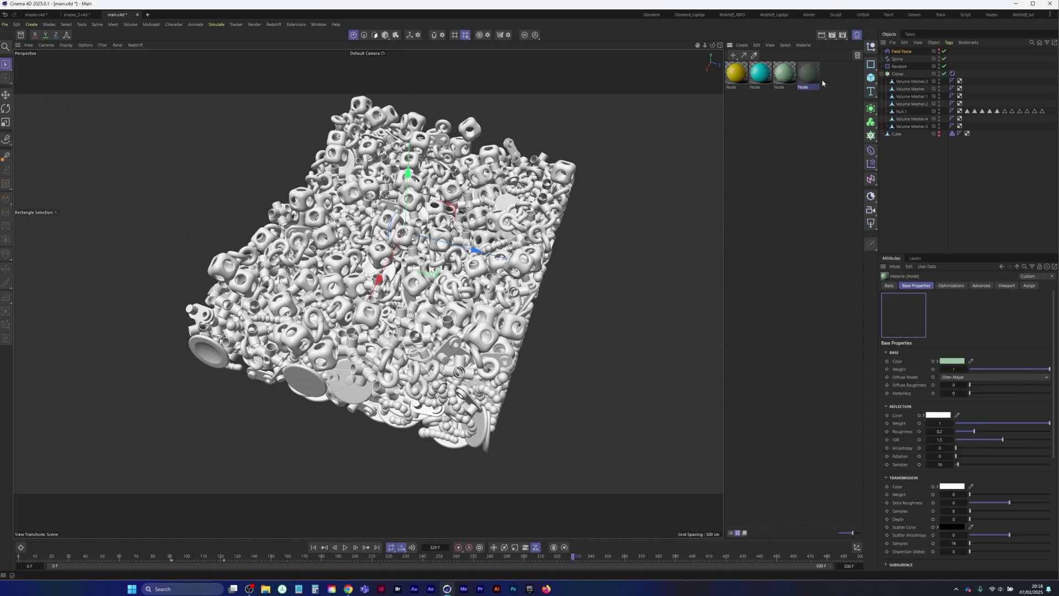
click(953, 362)
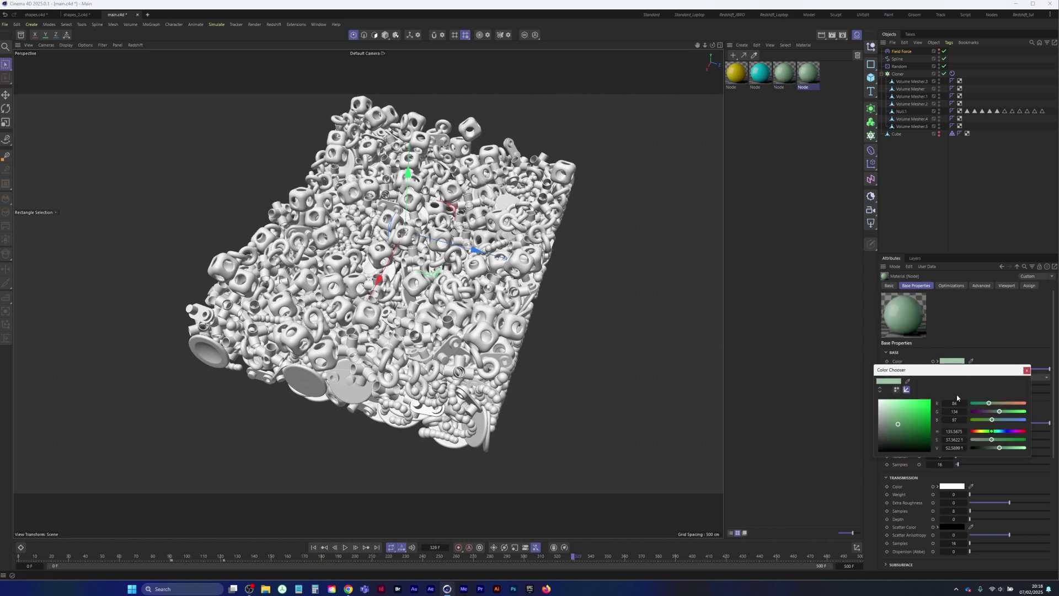
click(1019, 431)
click(1026, 370)
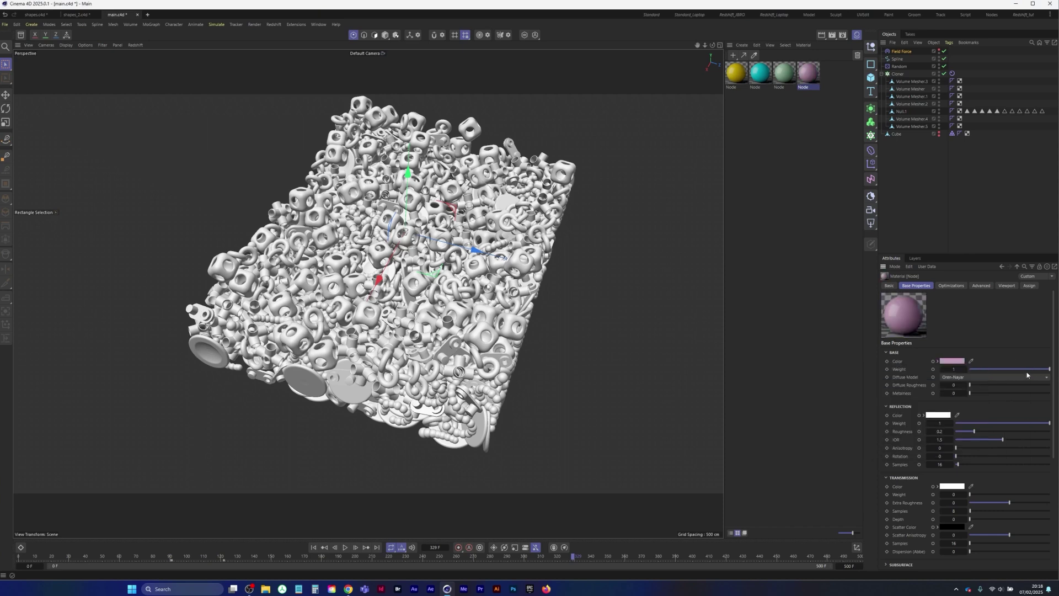
click(959, 362)
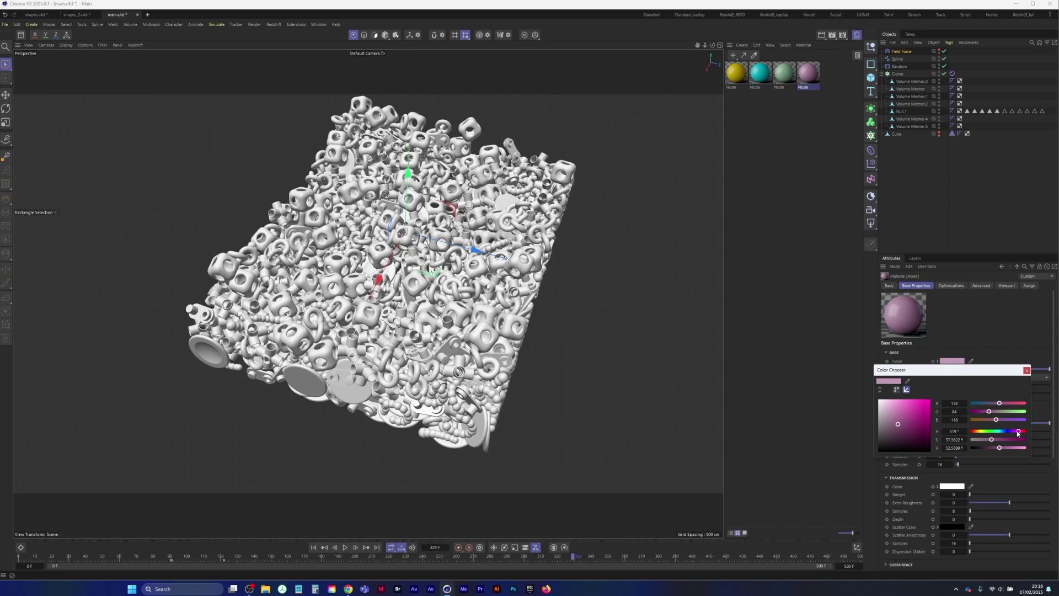
click(1021, 404)
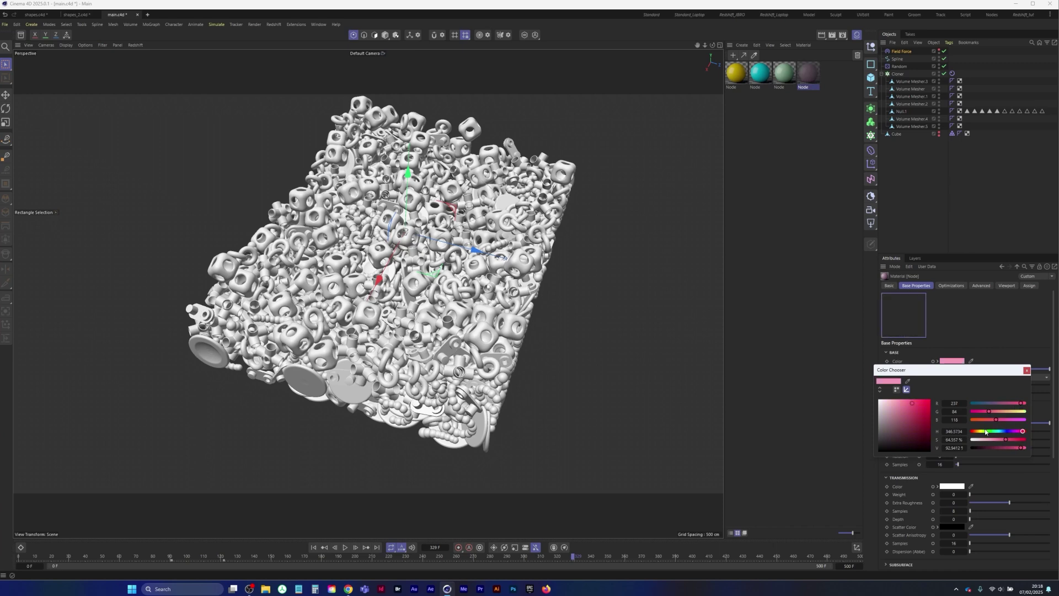
click(1027, 370)
click(950, 362)
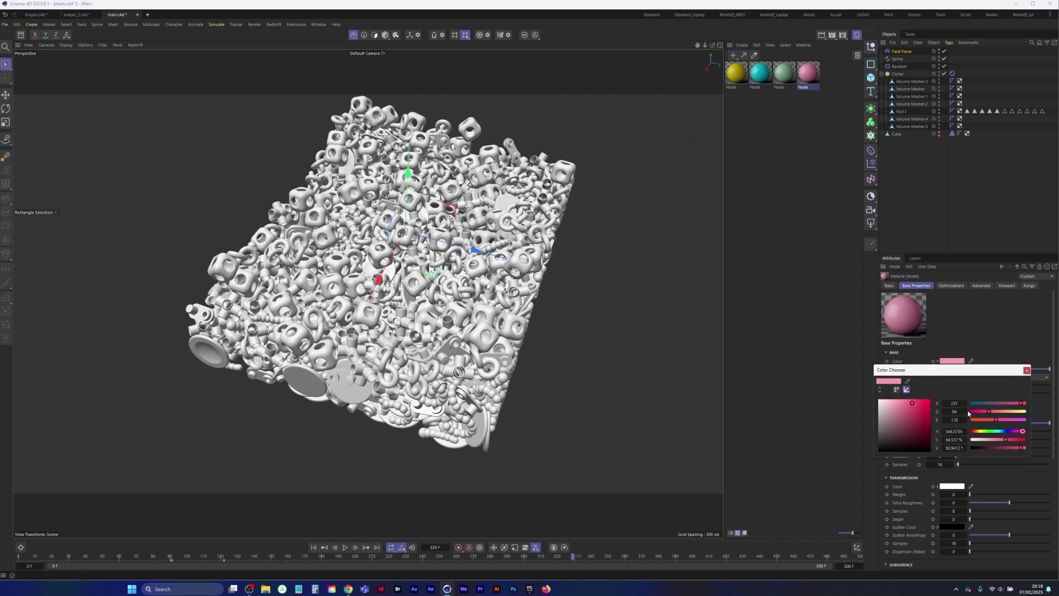
click(981, 412)
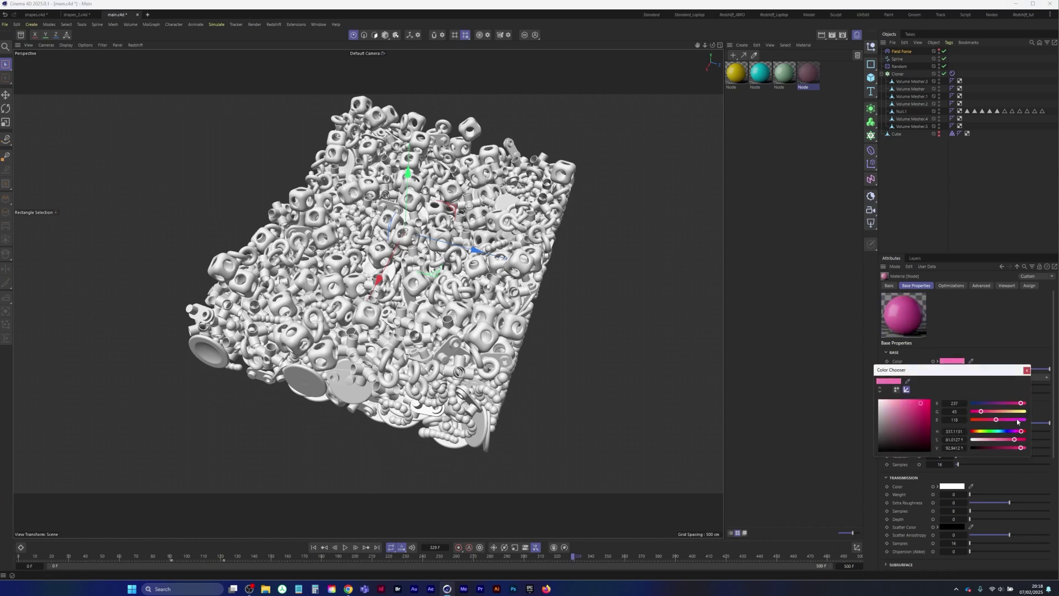
click(1026, 370)
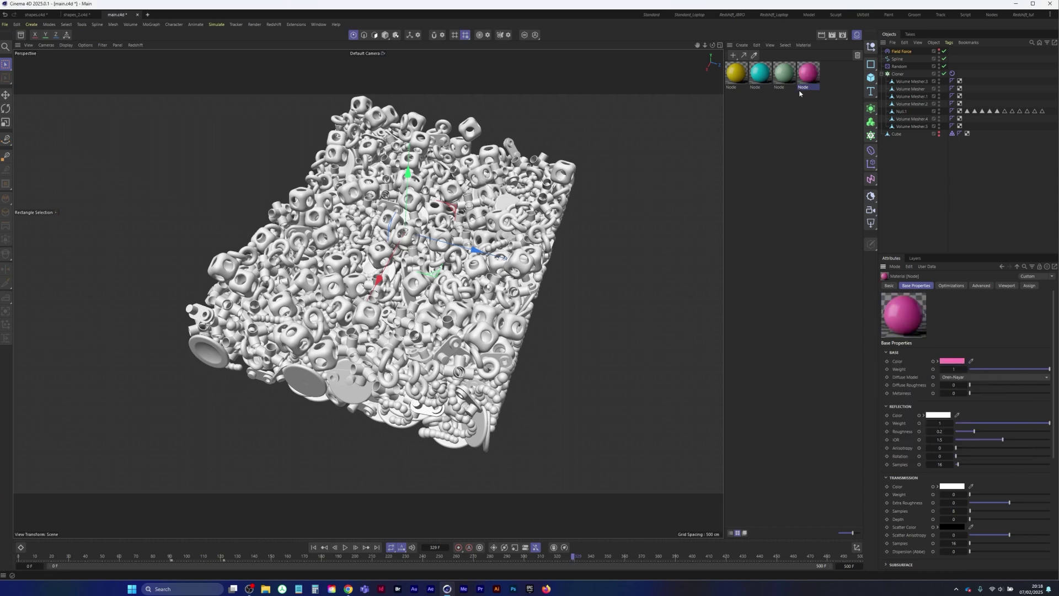
Change the original green material's base color to a muted purple, about RGB 84, 61, 97.
click(784, 75)
click(953, 361)
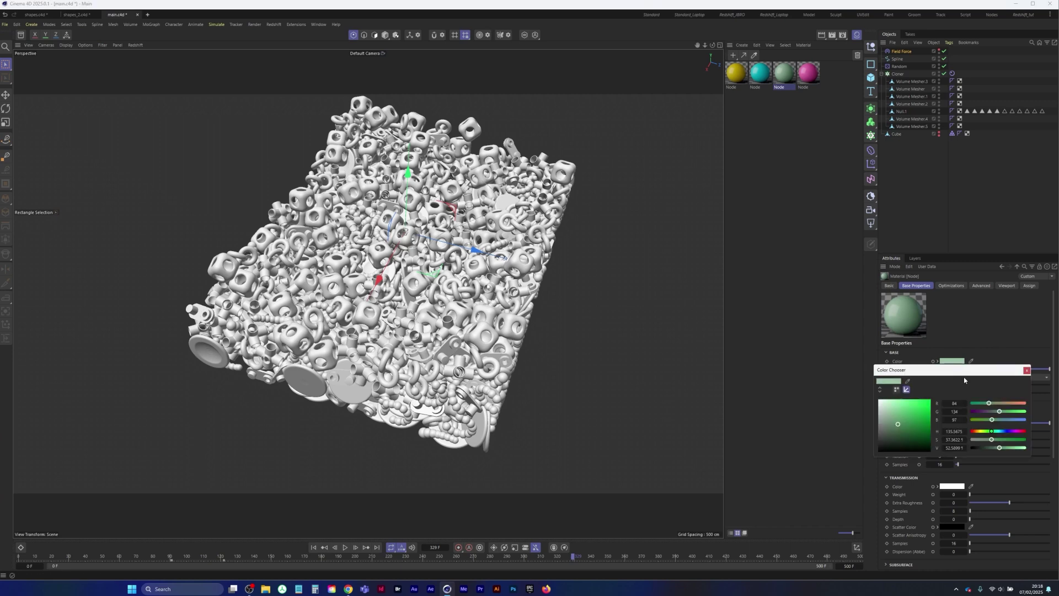
click(986, 411)
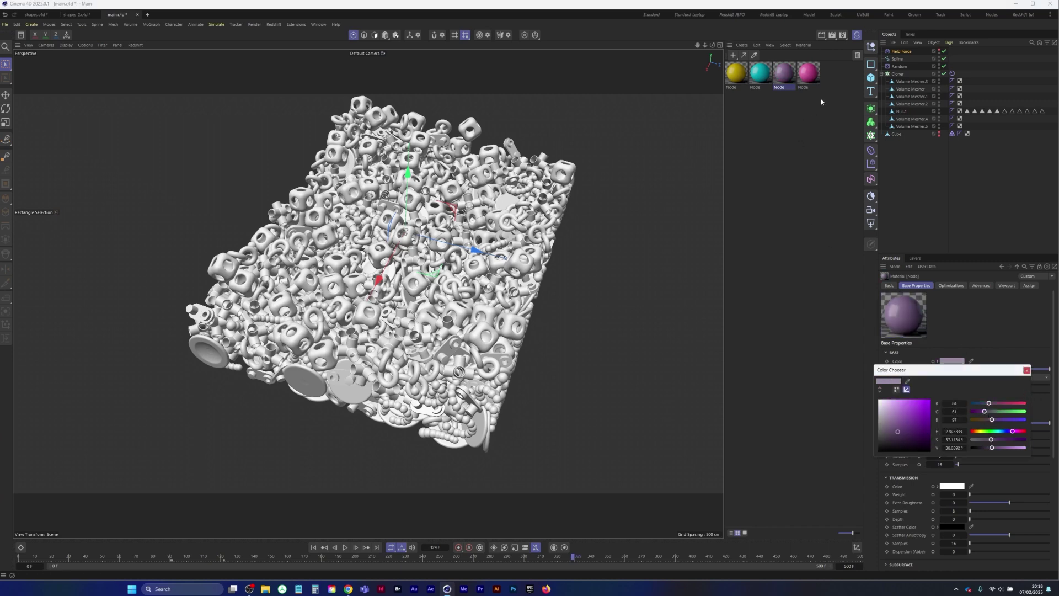
Assign the yellow, cyan, purple and pink materials to Volume Mesher.3, Volume Mesher, Volume Mesher.1 and Volume Mesher.2, and cyan to Null.1.
key(ctrl+a)
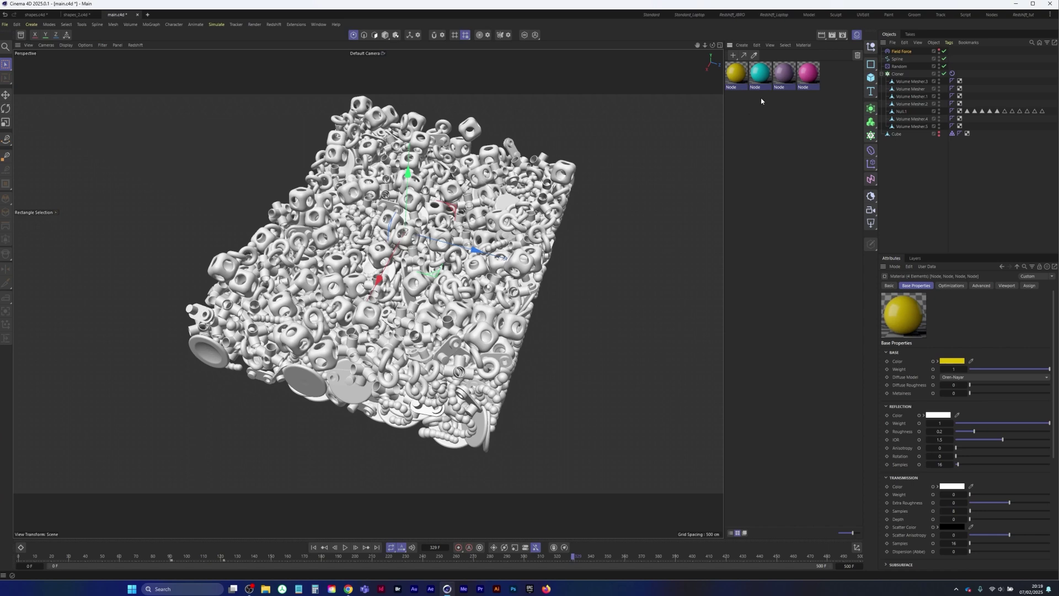
drag(737, 72, 912, 96)
drag(809, 75, 922, 102)
drag(922, 103, 914, 104)
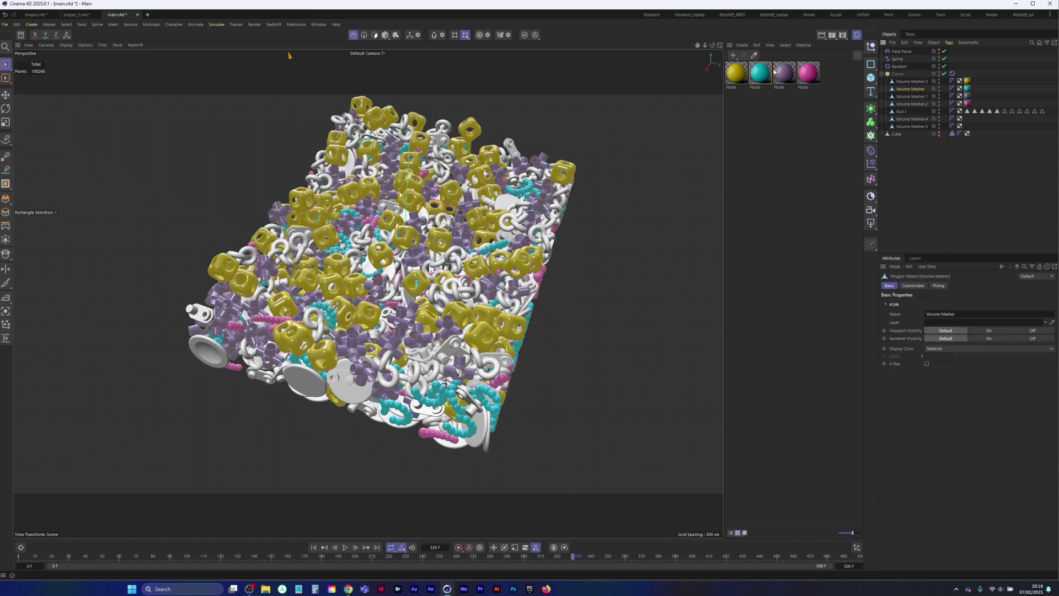
drag(764, 79, 908, 112)
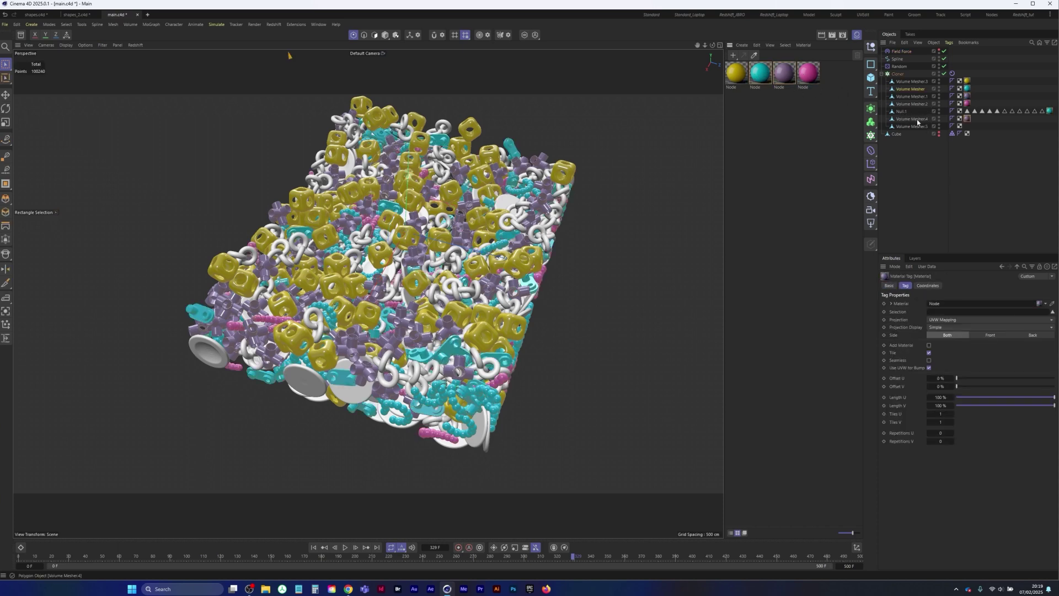
drag(878, 110, 905, 113)
ctrl+drag(838, 76, 837, 78)
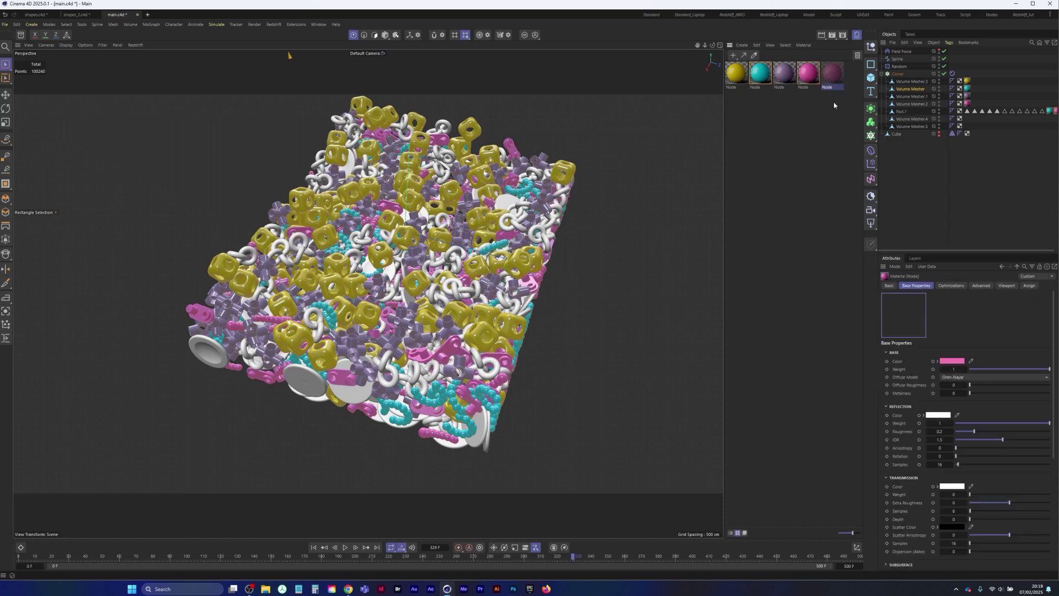
click(946, 361)
drag(894, 405, 877, 413)
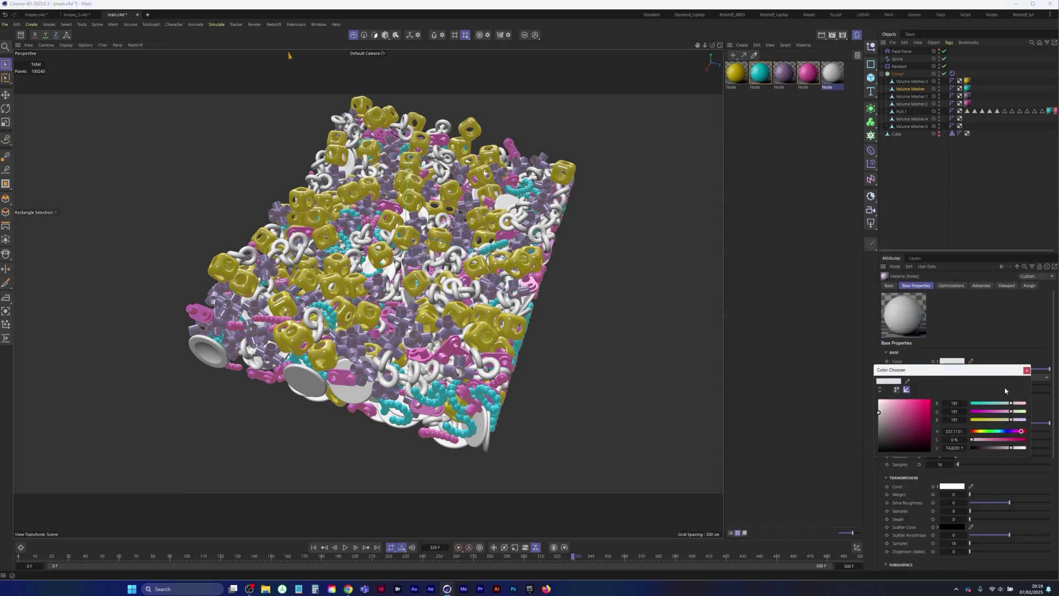
click(1027, 371)
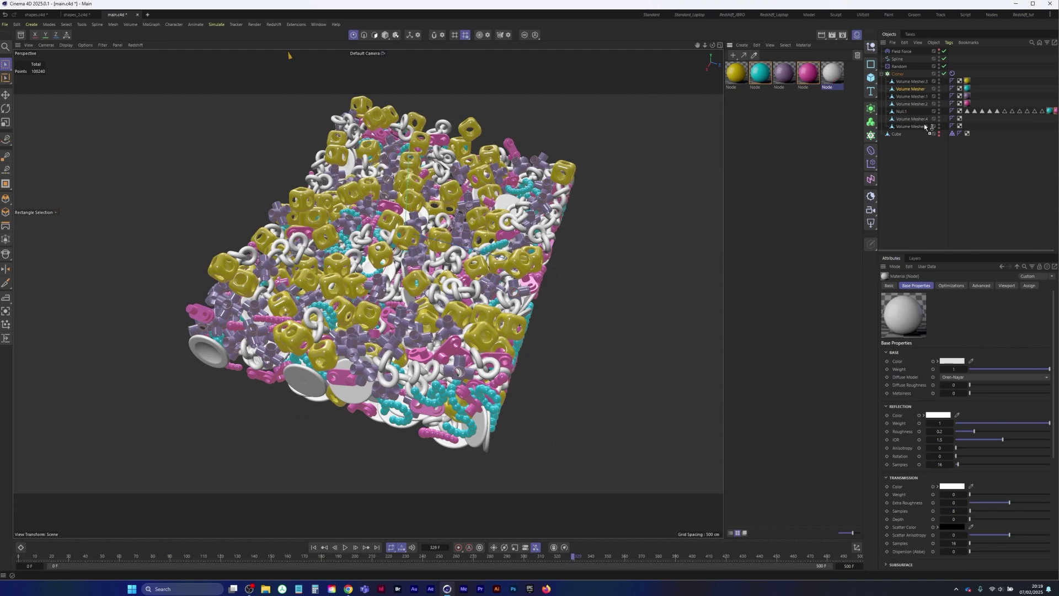
drag(909, 116, 910, 113)
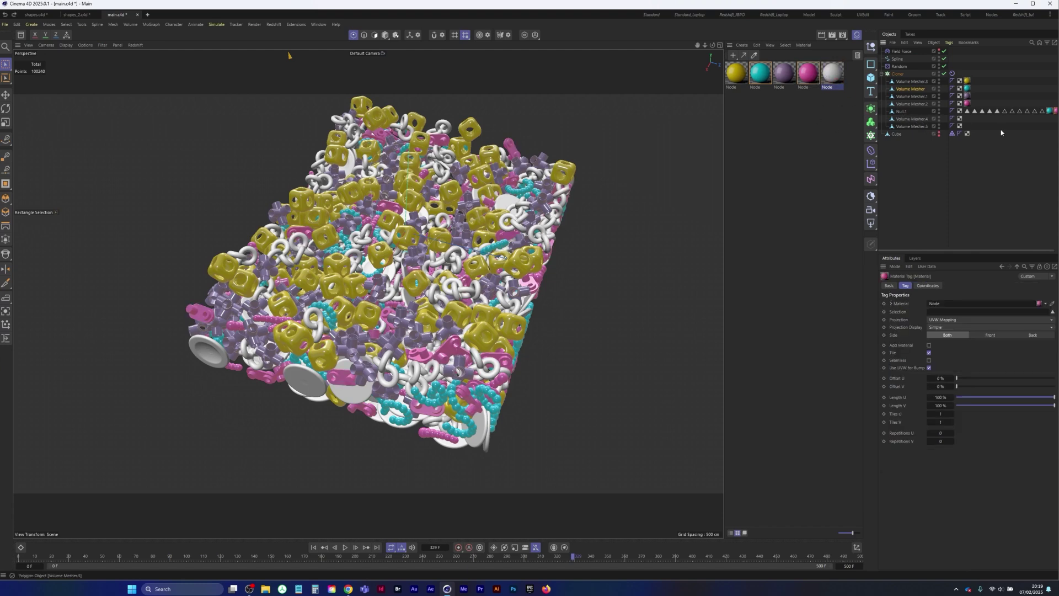
key(Delete)
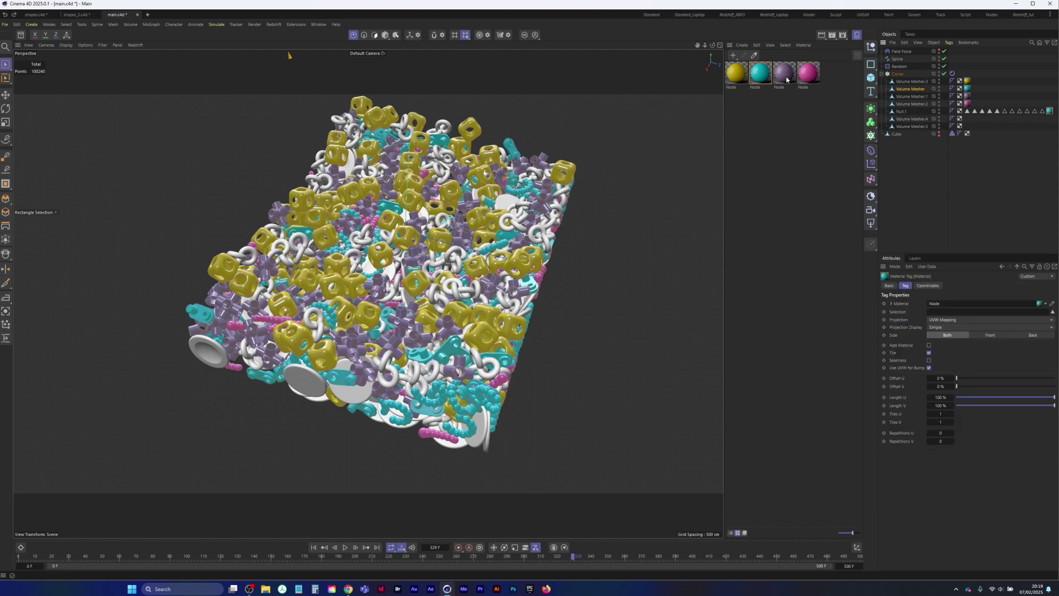
Duplicate the pink material and set the copy's base color to near-white, with 0% saturation and about 91% value.
ctrl+drag(816, 82, 834, 77)
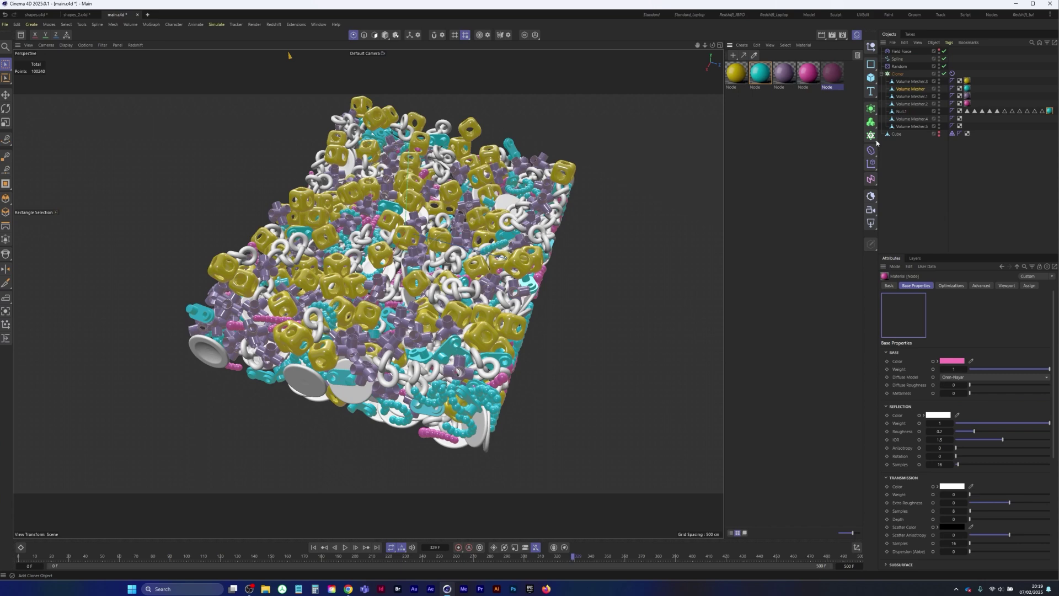
click(952, 361)
drag(896, 411, 879, 403)
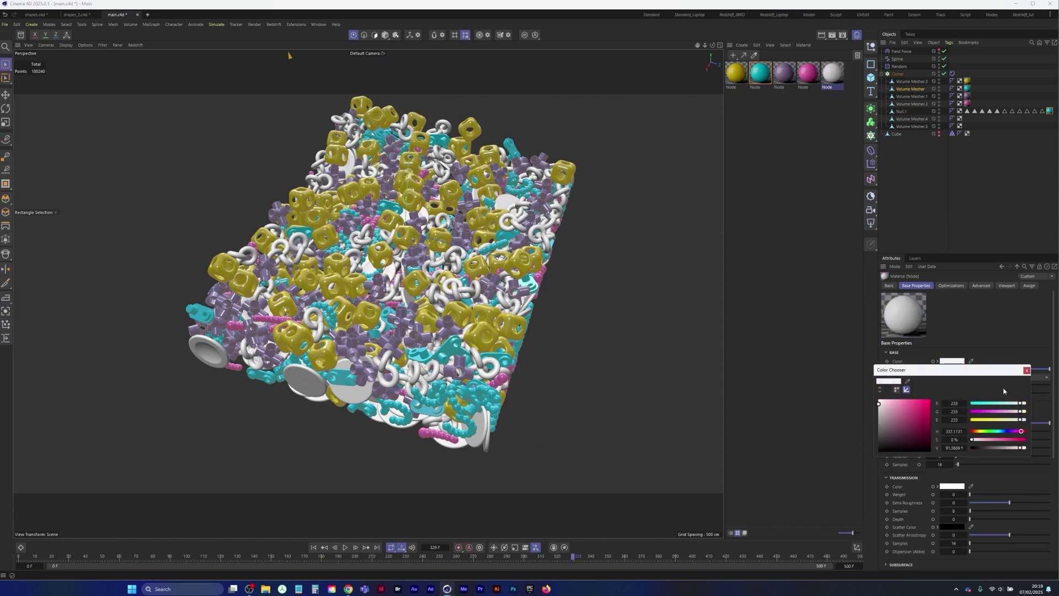
click(1027, 371)
Assign the white material to Volume Mesher.4 and the yellow one to Volume Mesher.5, and preview the colored simulation.
drag(837, 78, 912, 119)
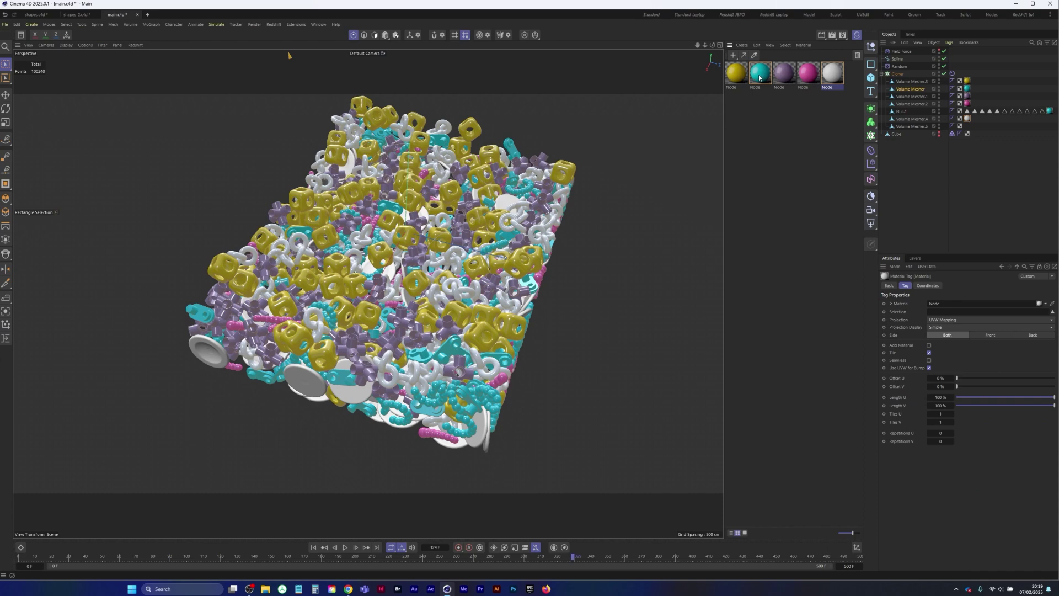
drag(737, 72, 912, 126)
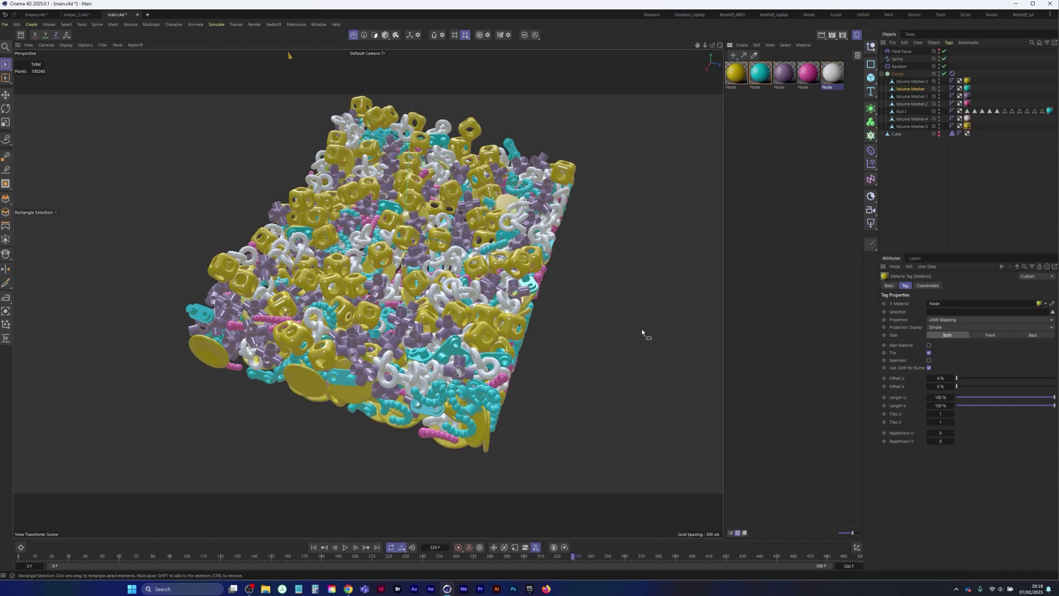
alt+drag(411, 294, 396, 292)
scroll(396, 292, up, 10)
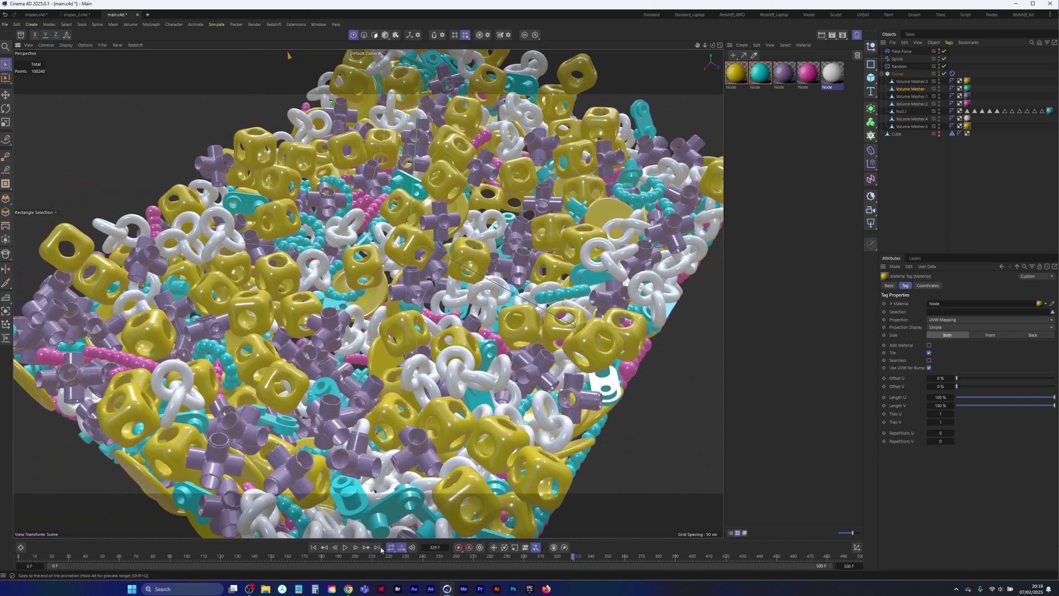
click(346, 548)
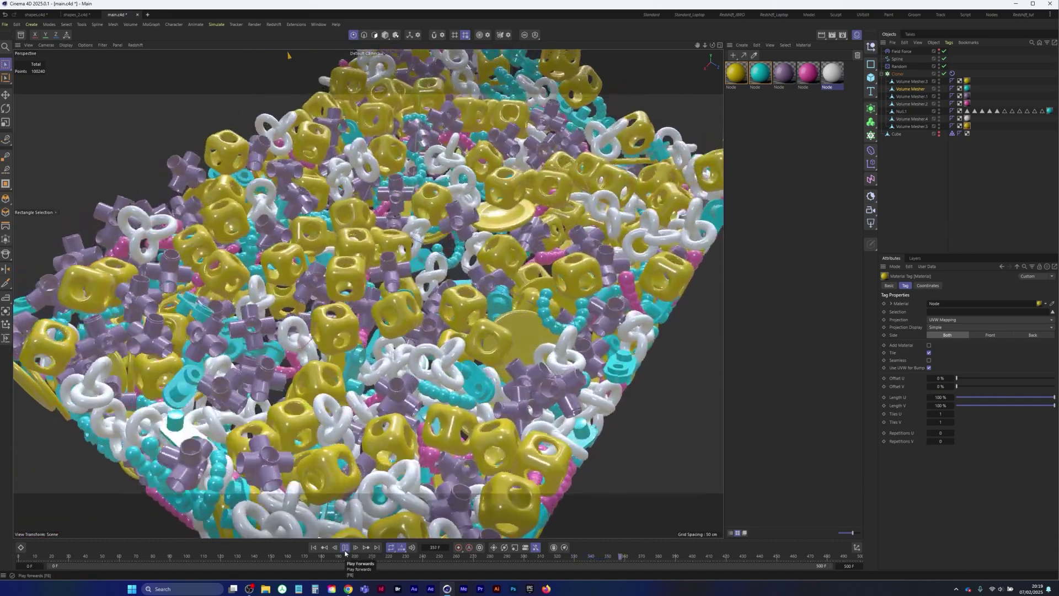
click(345, 548)
scroll(409, 238, down, 5)
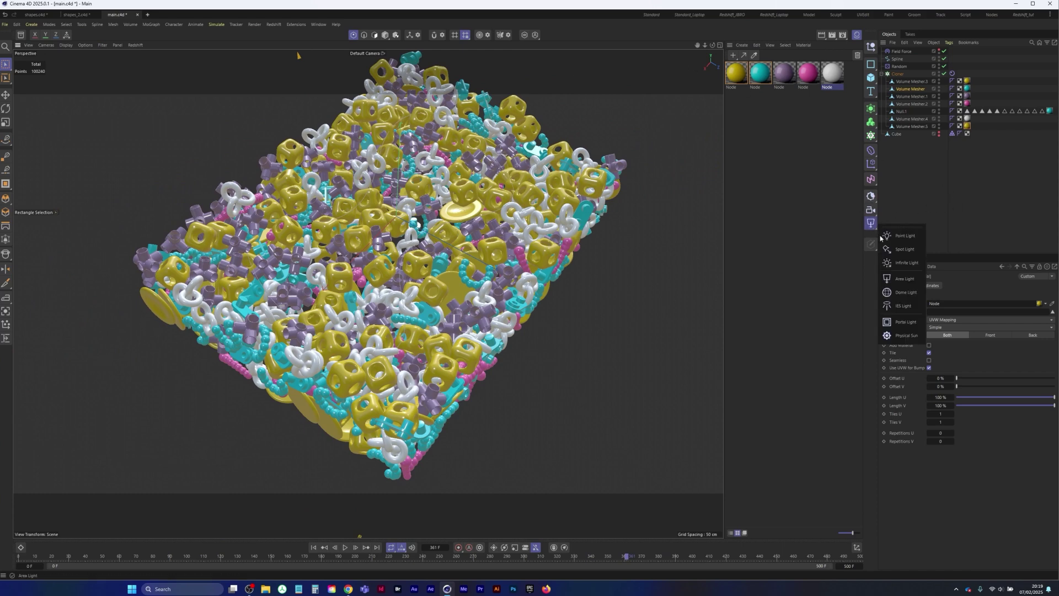
Add a Redshift Dome Light with its environment background disabled, and save the scene.
click(906, 291)
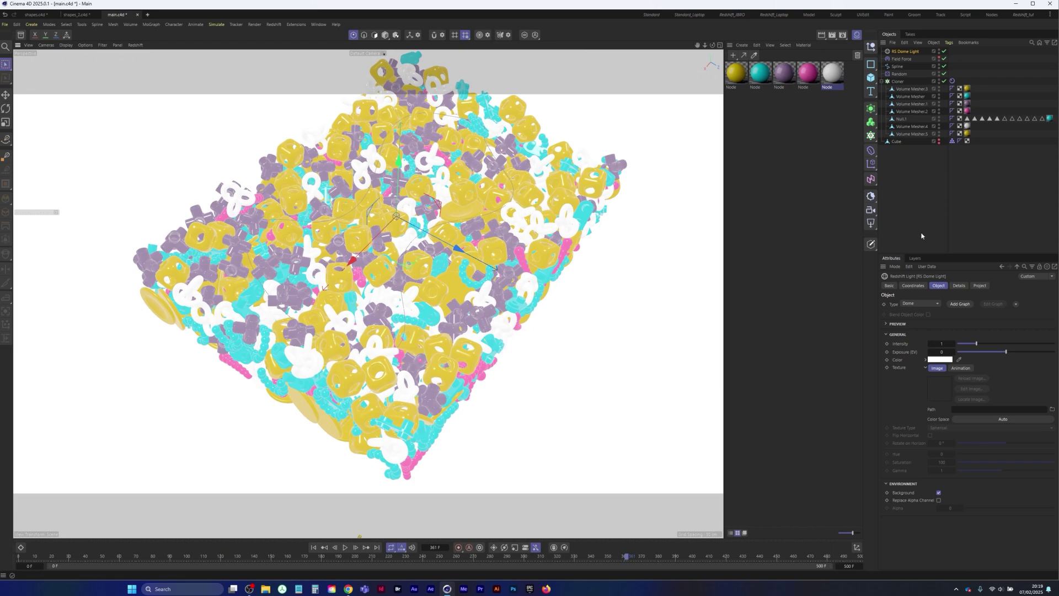
click(939, 493)
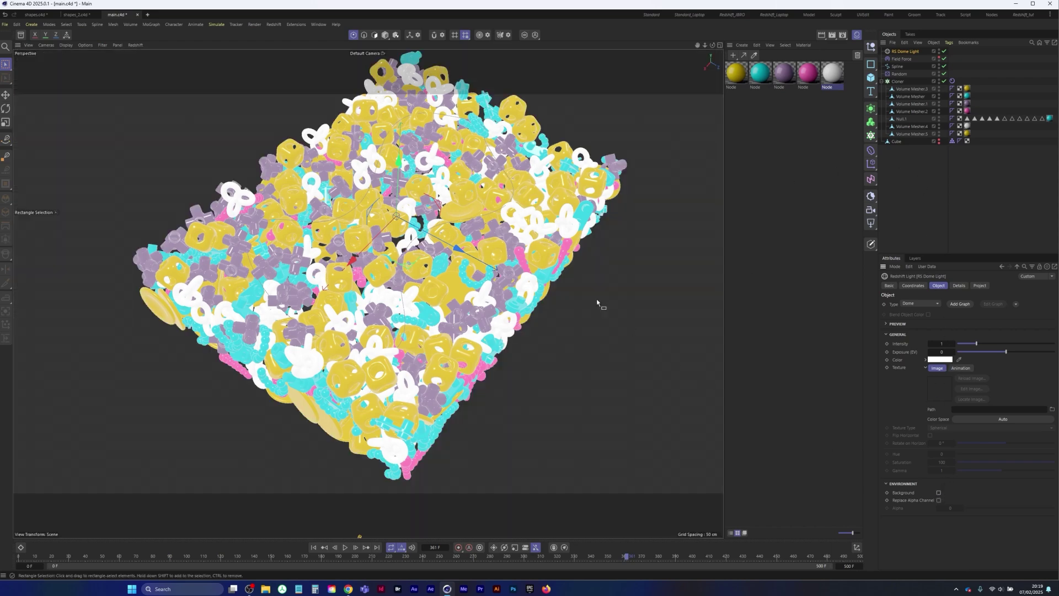
click(5, 24)
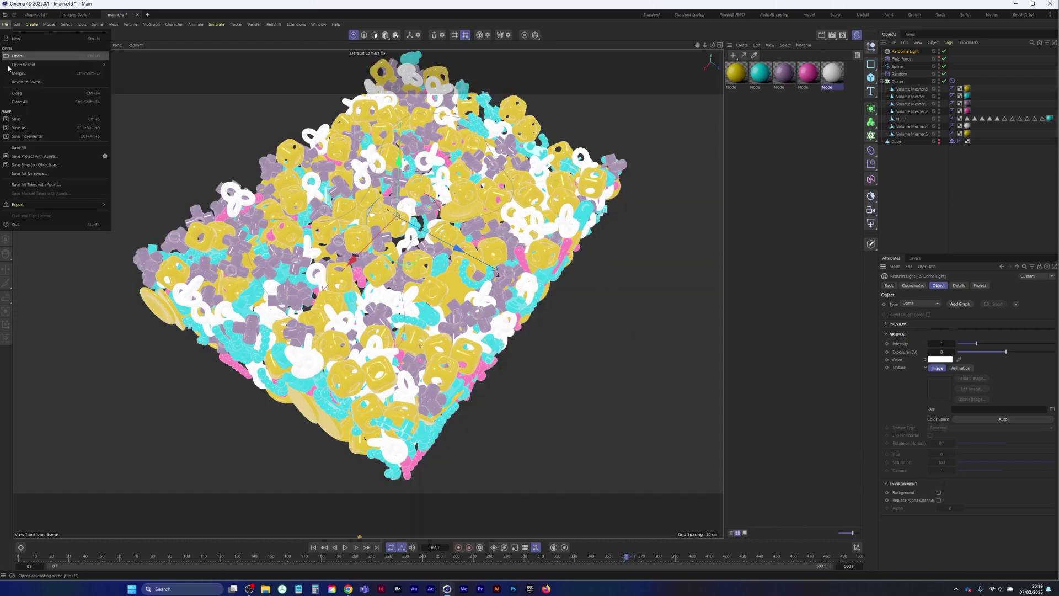
click(28, 117)
Show the Asset Browser, widen it, and search the assets for "hdri".
click(22, 35)
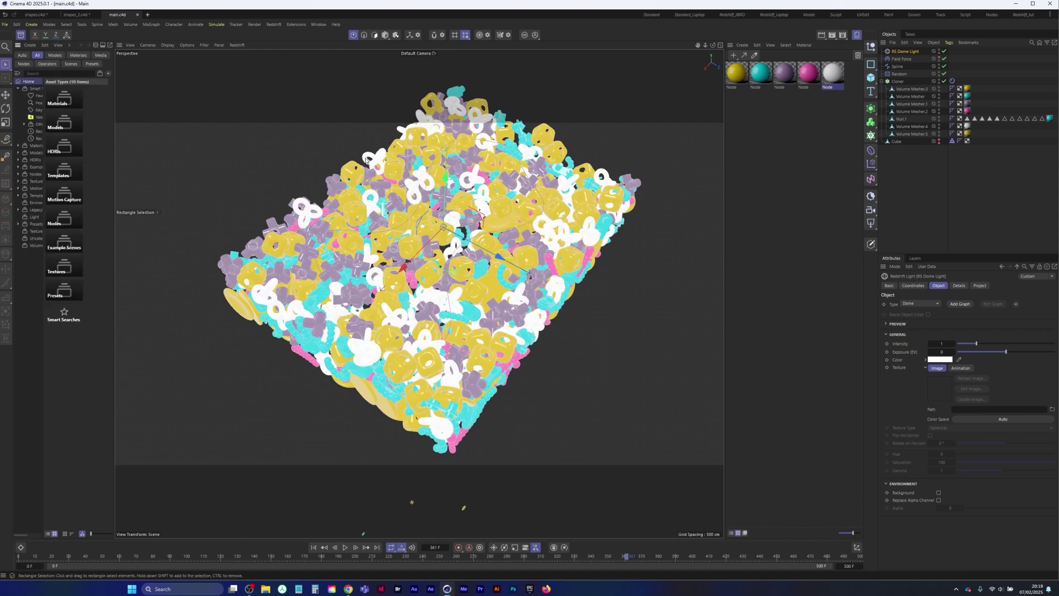
drag(114, 92, 240, 91)
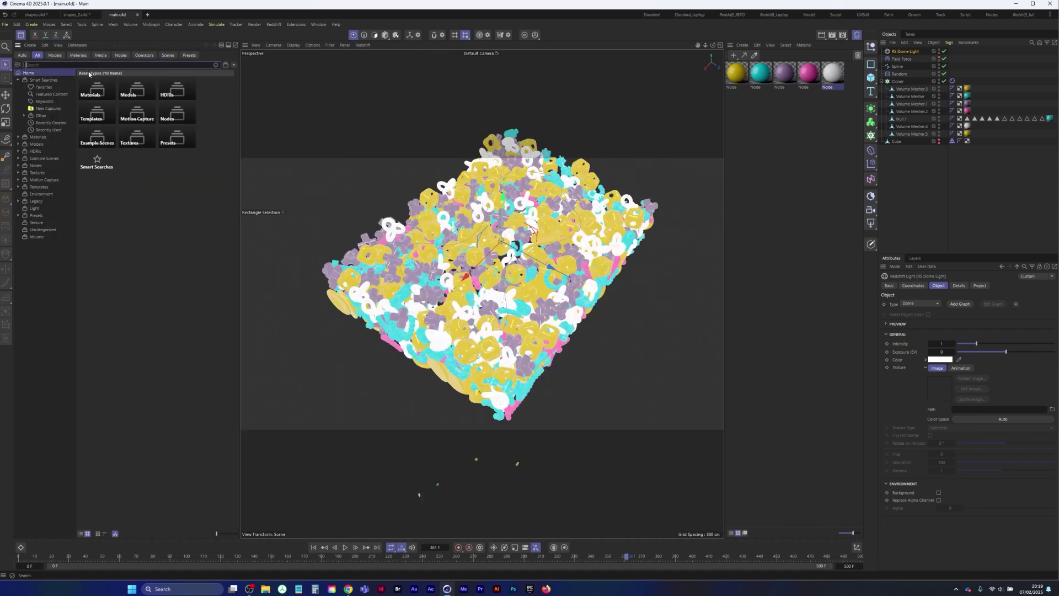
text(hdri)
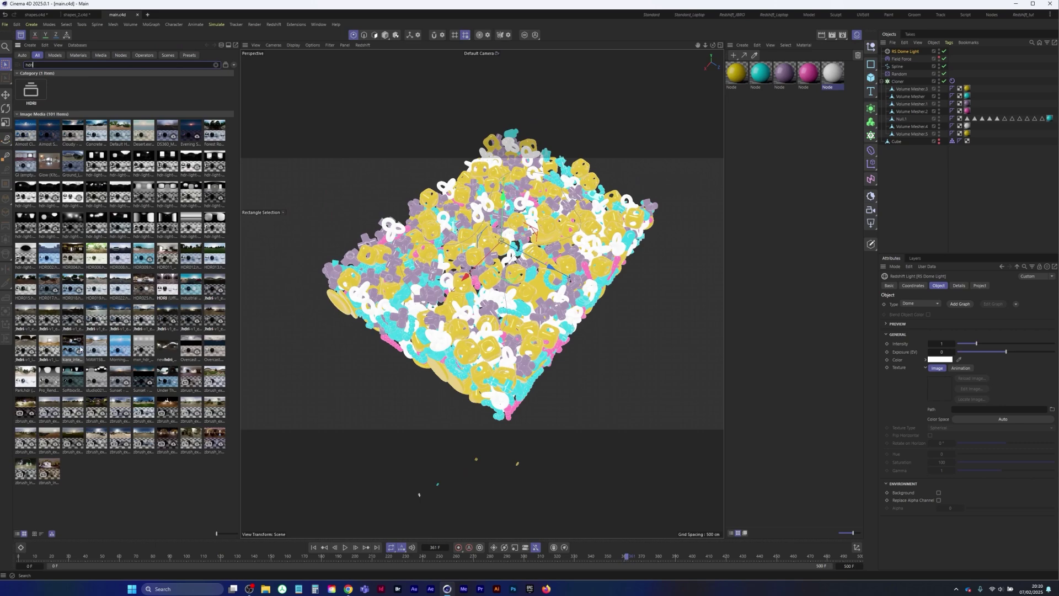
Use the Glow kitchen HDRI as the dome light's texture and inspect the lit shapes up close.
click(49, 163)
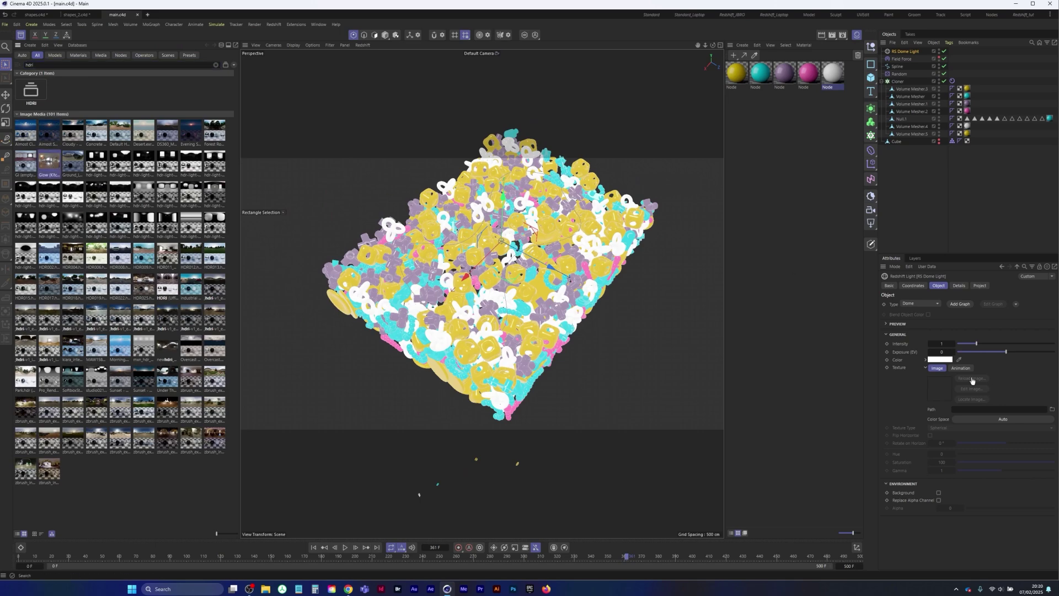
drag(980, 413, 980, 411)
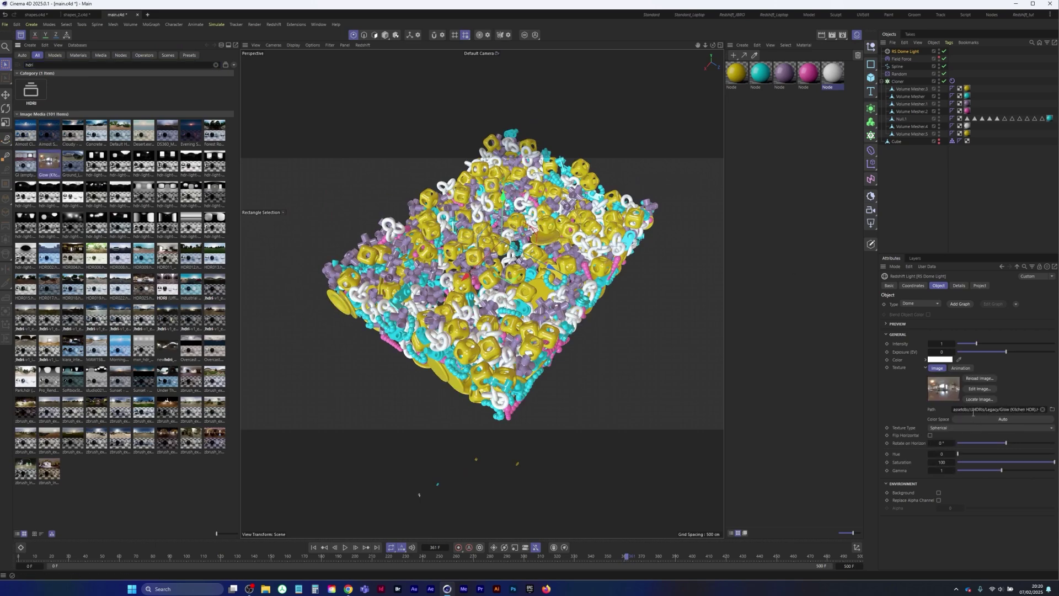
scroll(523, 250, up, 8)
scroll(519, 257, down, 8)
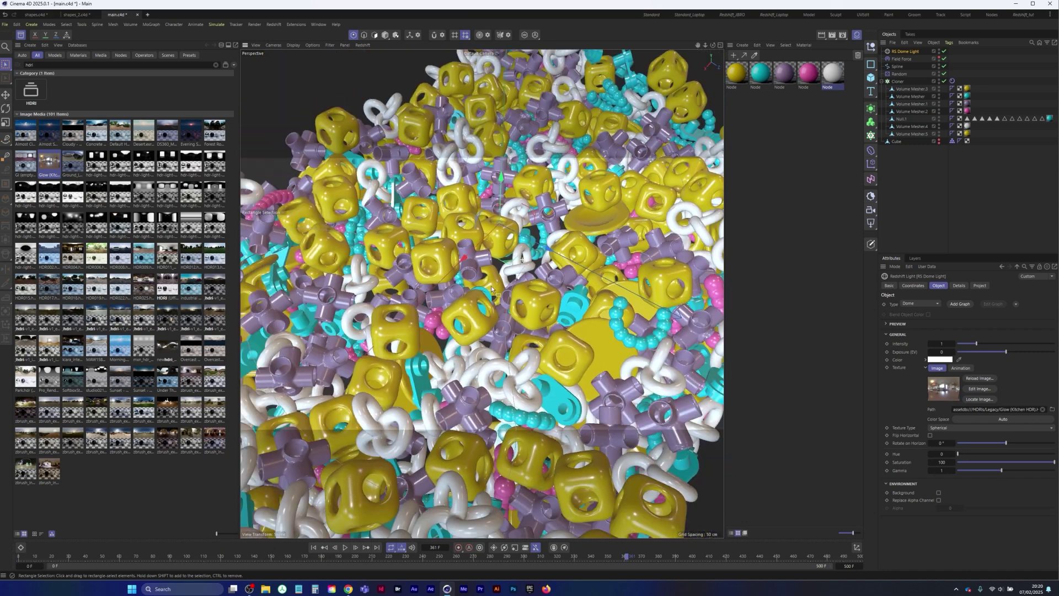
scroll(501, 278, up, 5)
scroll(501, 278, up, 2)
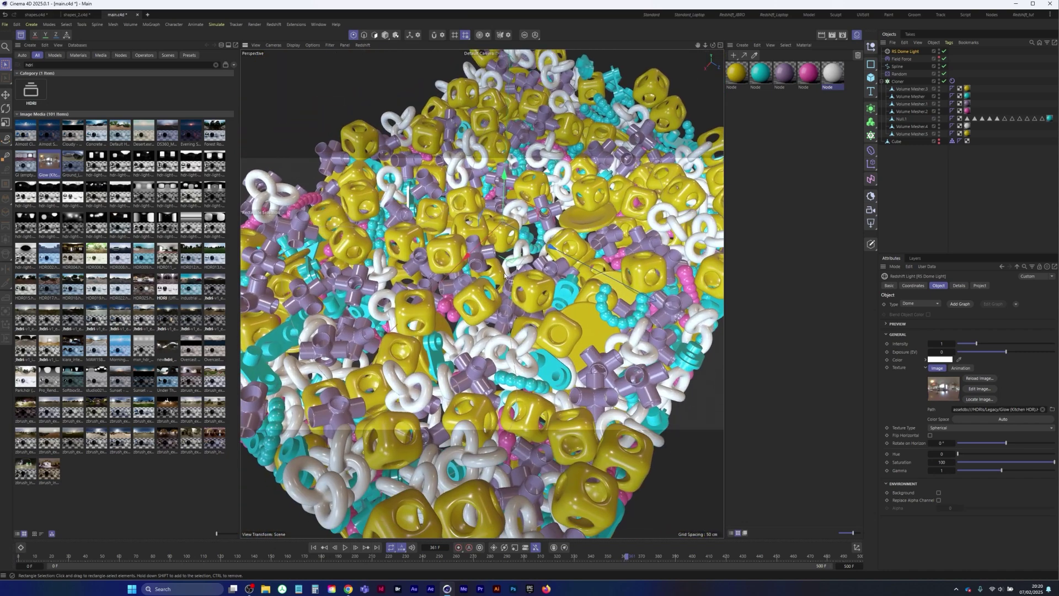
Set the render output resolution to 1080 by 1920 pixels.
click(843, 35)
drag(886, 32, 784, 100)
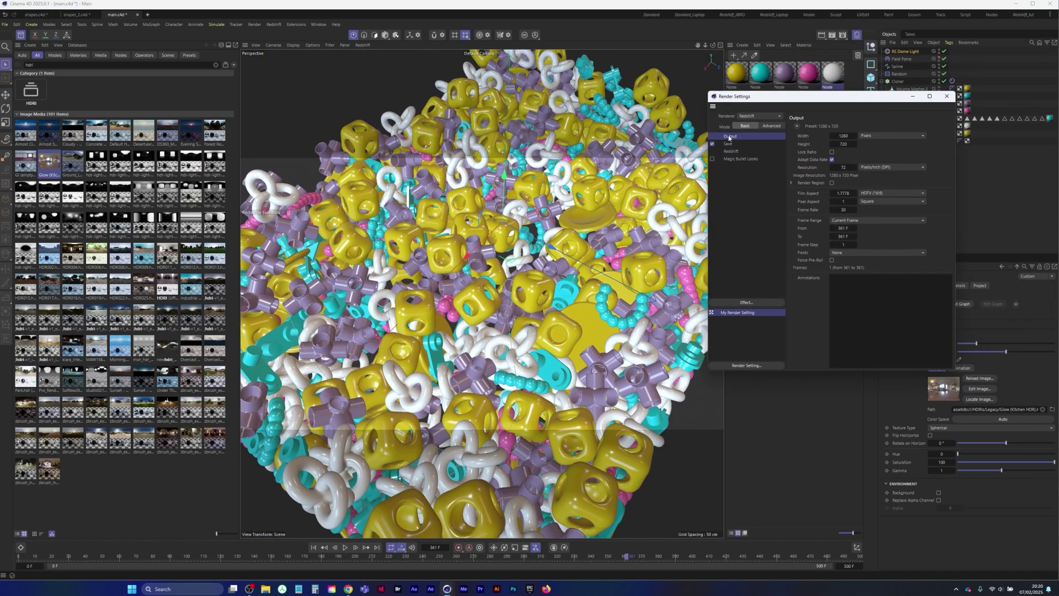
click(849, 135)
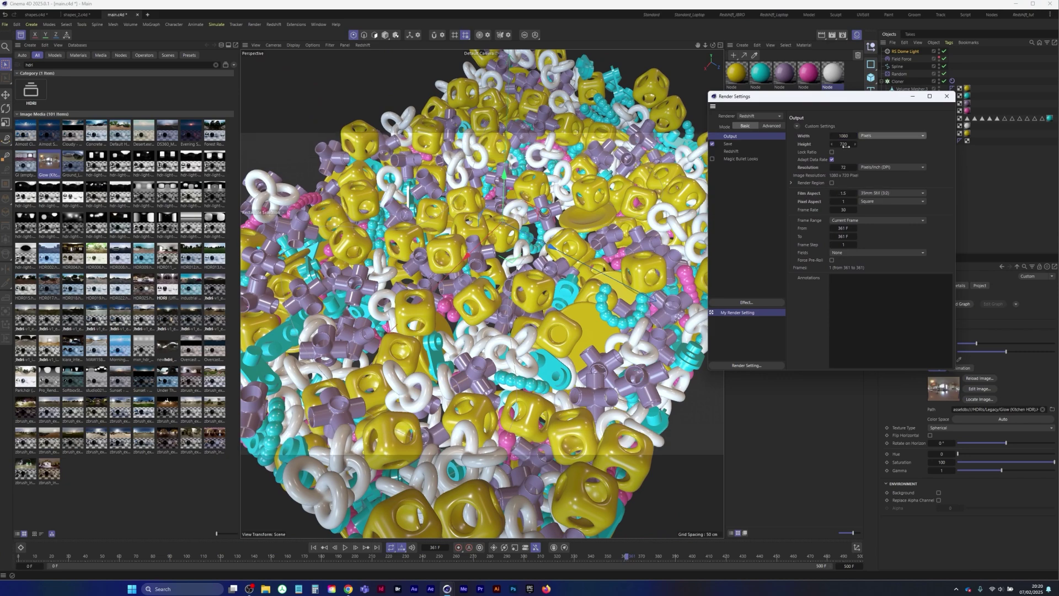
click(844, 145)
text(1920)
key(Return)
click(947, 96)
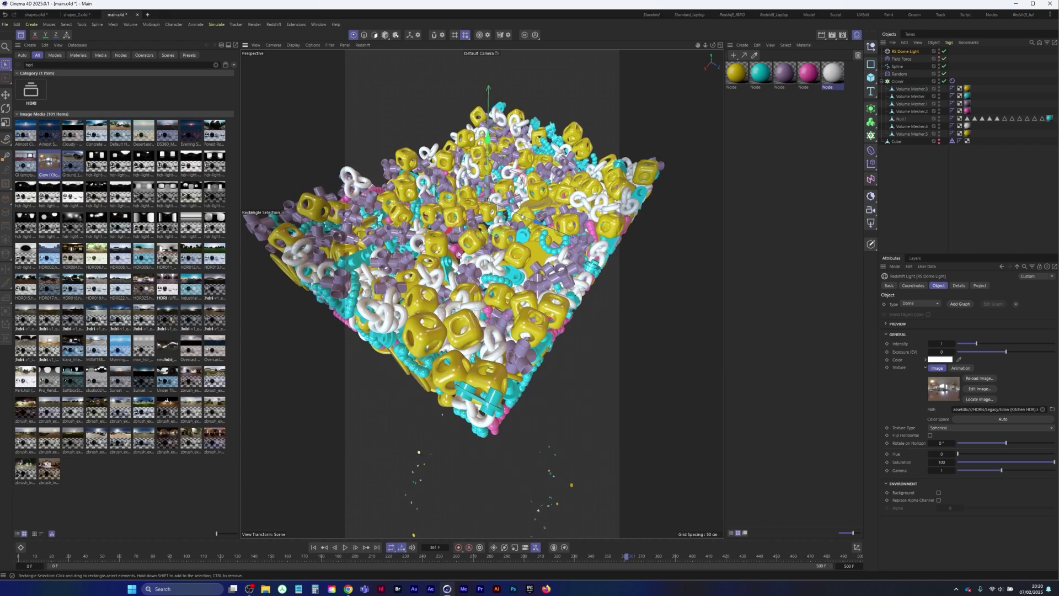
Add a Redshift camera from the current view, look through it, and set its focal length to about 63 mm.
mouse_move(458, 254)
alt+mouse_down()
mouse_move(469, 271)
mouse_move(461, 257)
alt+mouse_up()
scroll(461, 256, up, 4)
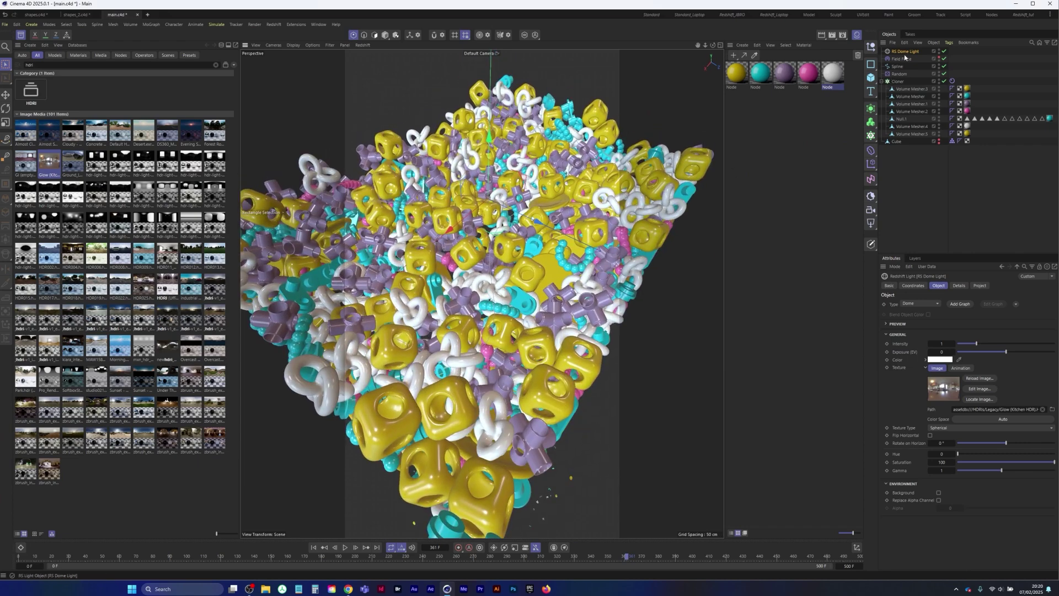
click(870, 210)
click(944, 51)
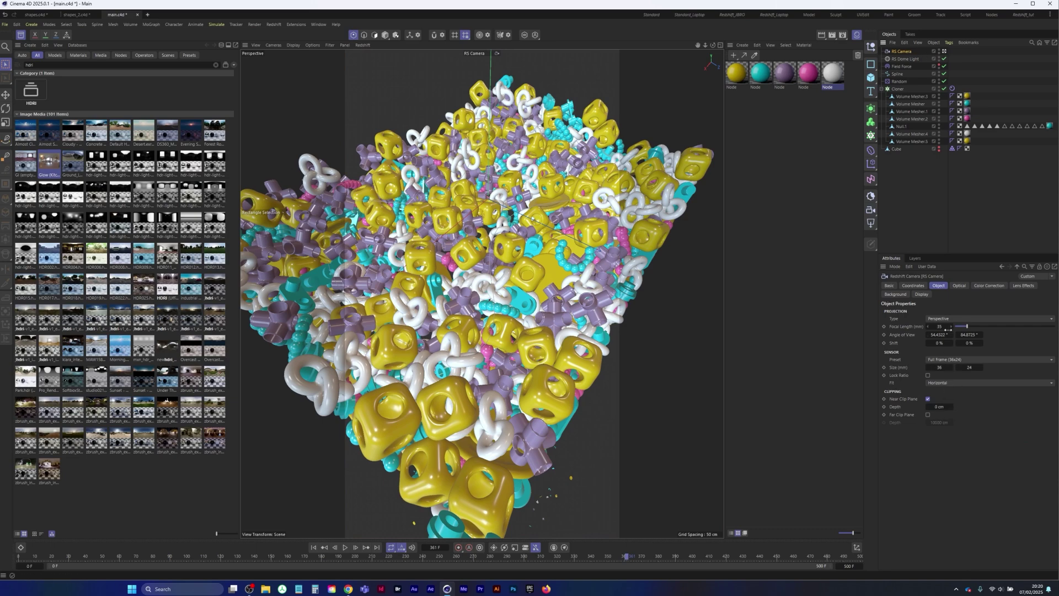
mouse_move(968, 330)
mouse_down()
mouse_move(1005, 325)
mouse_move(963, 327)
mouse_move(983, 326)
mouse_up()
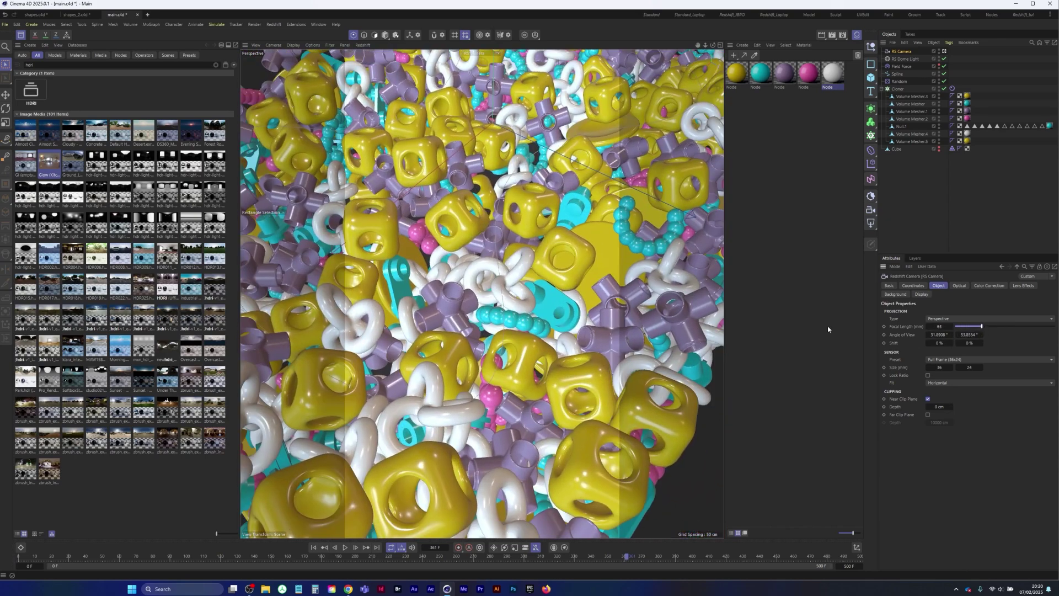
Frame the pile of shapes through the Redshift camera so that it fills the portrait frame.
alt+middle_drag(503, 240, 489, 309)
alt+right_drag(488, 308, 467, 293)
alt+drag(467, 293, 490, 285)
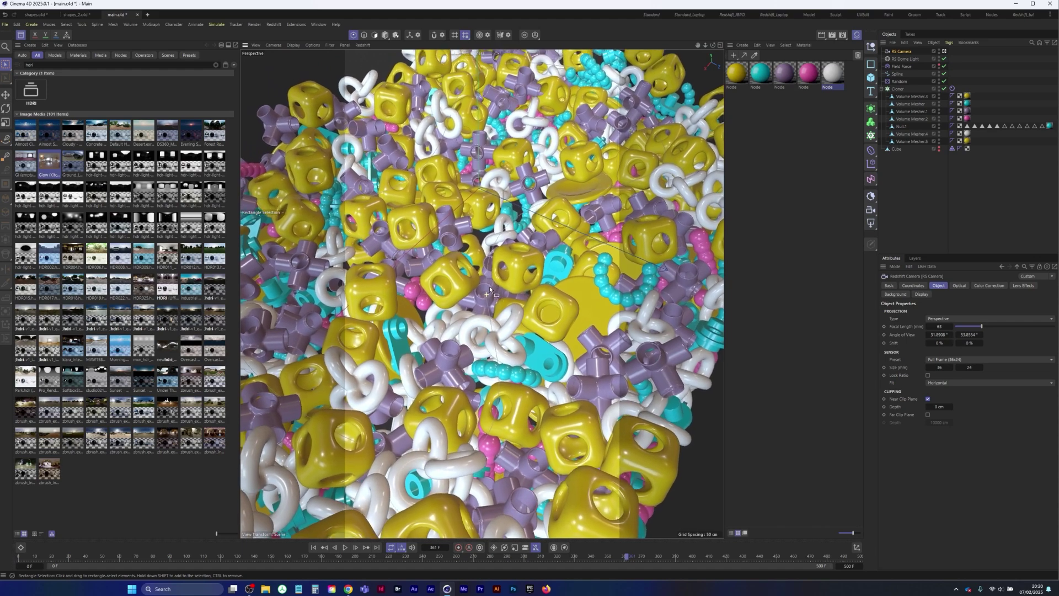
alt+right_drag(490, 285, 505, 299)
alt+middle_drag(504, 299, 498, 277)
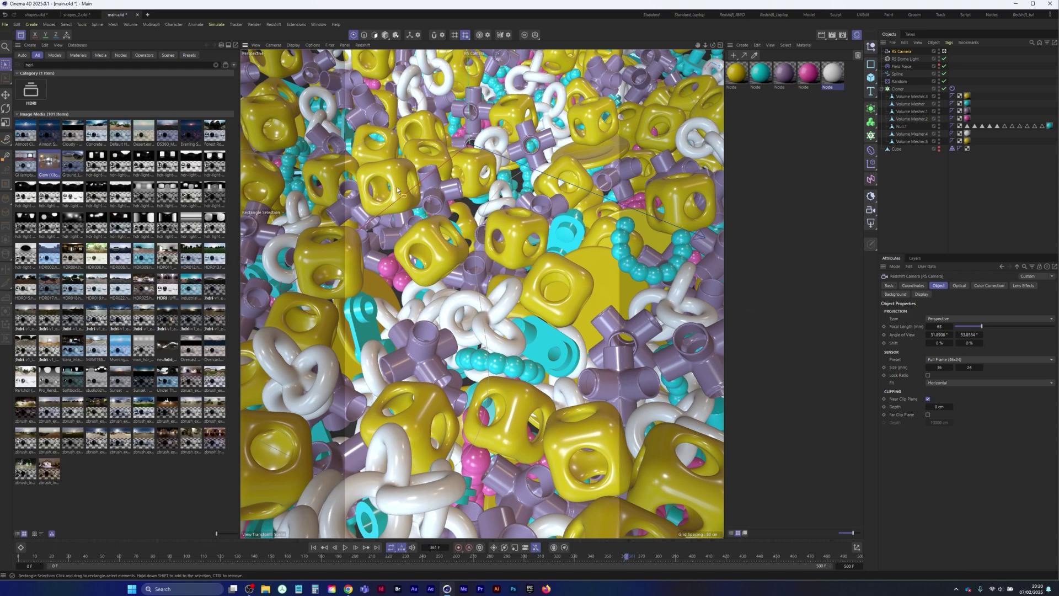
Hide the Asset Browser and save the scene.
click(21, 35)
click(6, 25)
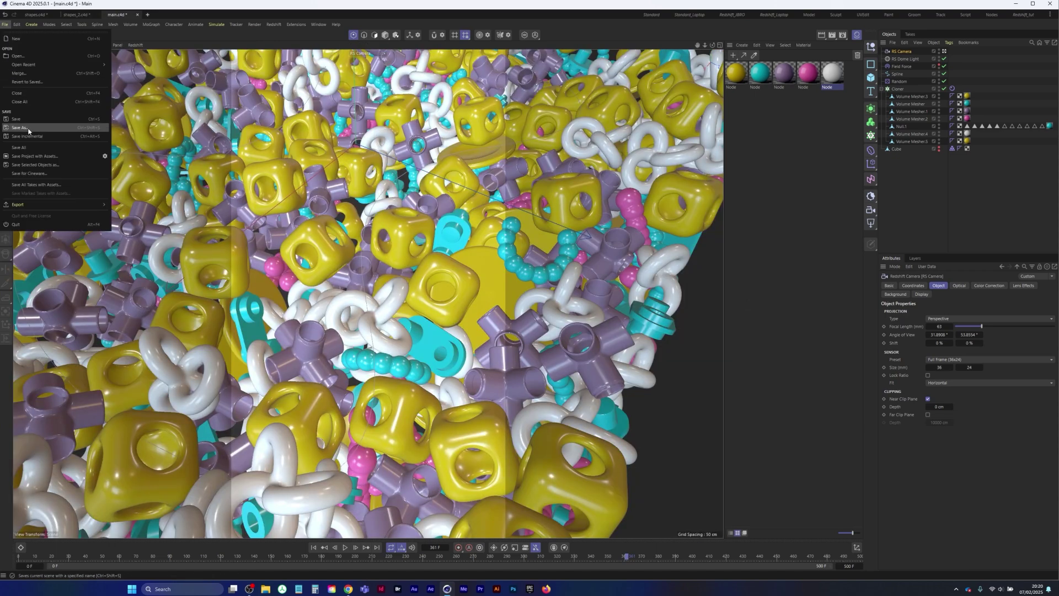
click(27, 129)
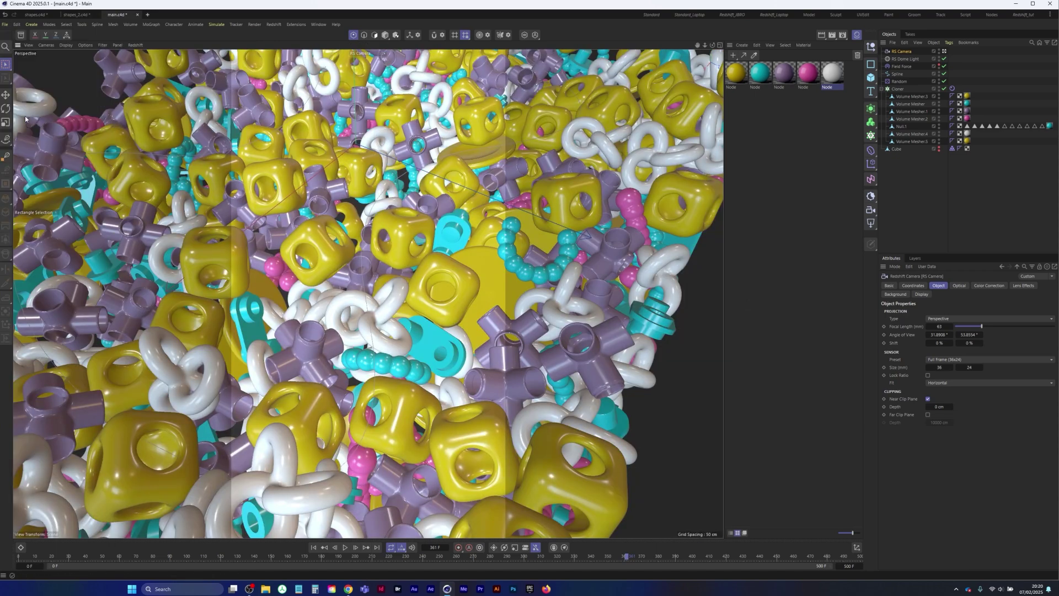
Switch to the custom Redshift layout with the docked RenderView and start a live render of the scene.
click(733, 15)
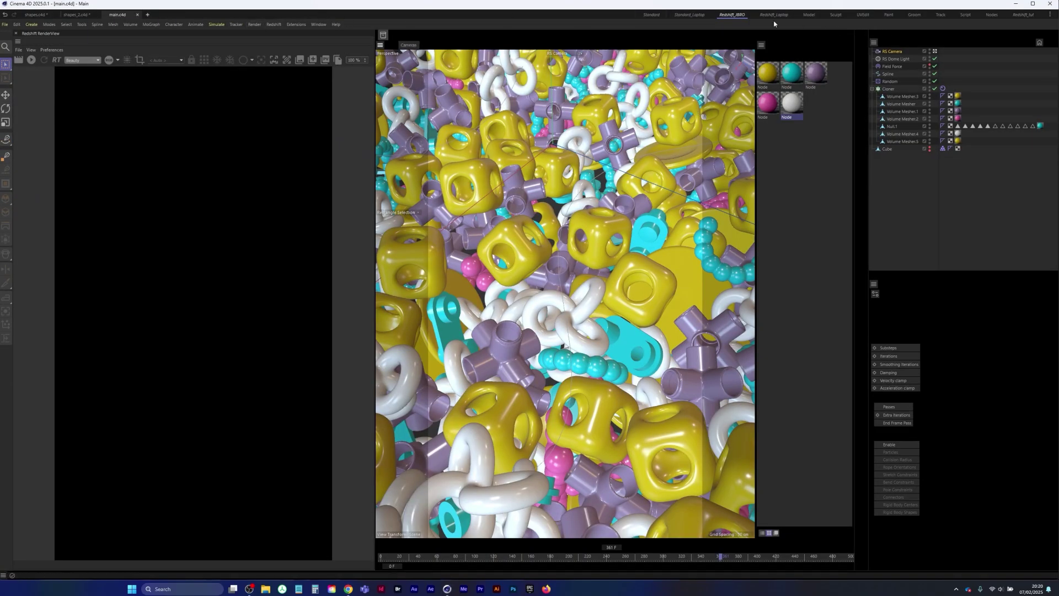
click(652, 15)
click(732, 15)
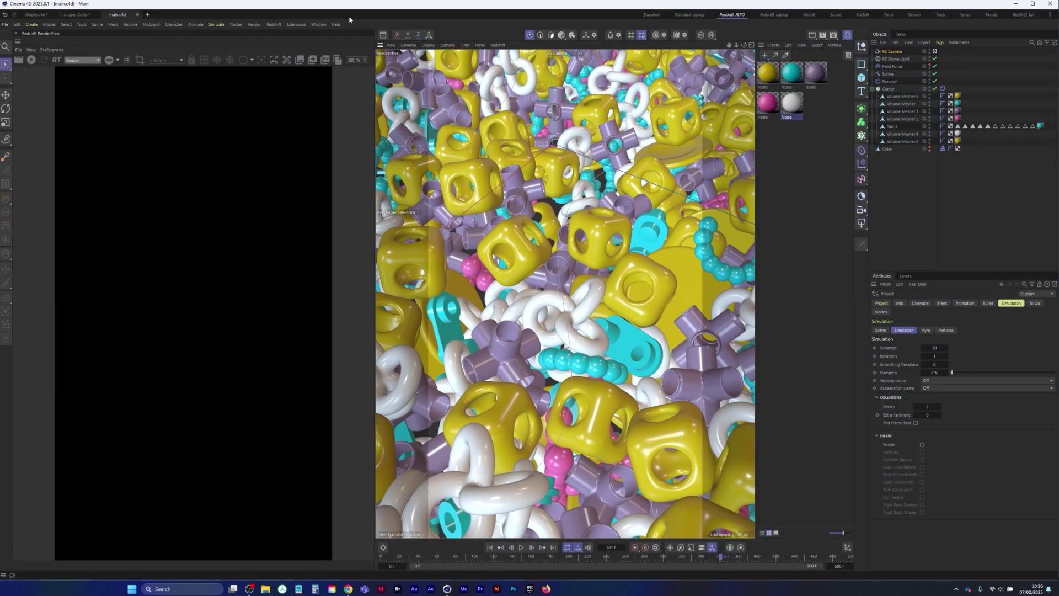
click(320, 24)
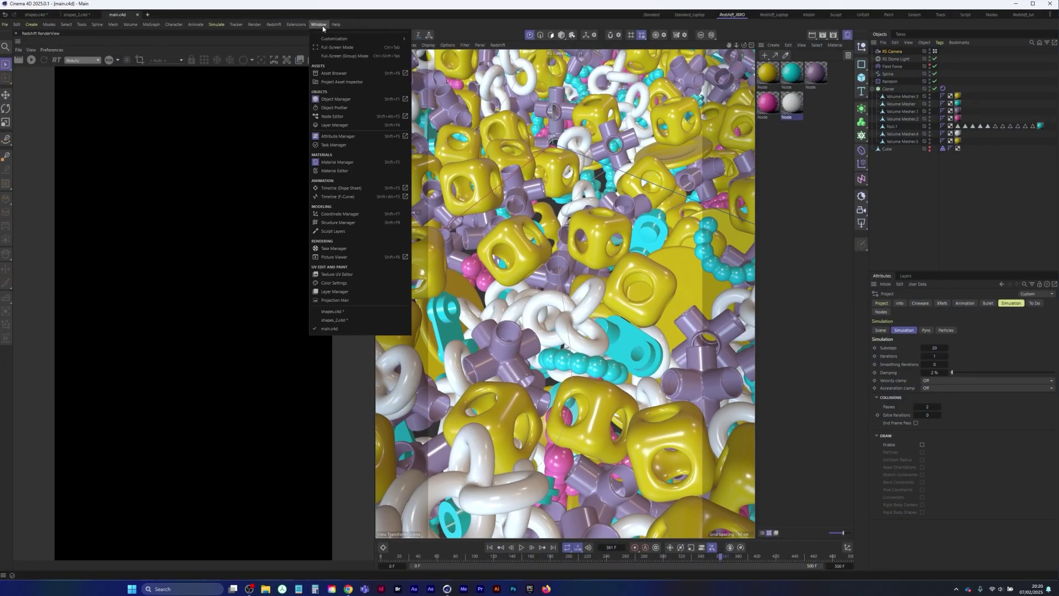
mouse_move(267, 27)
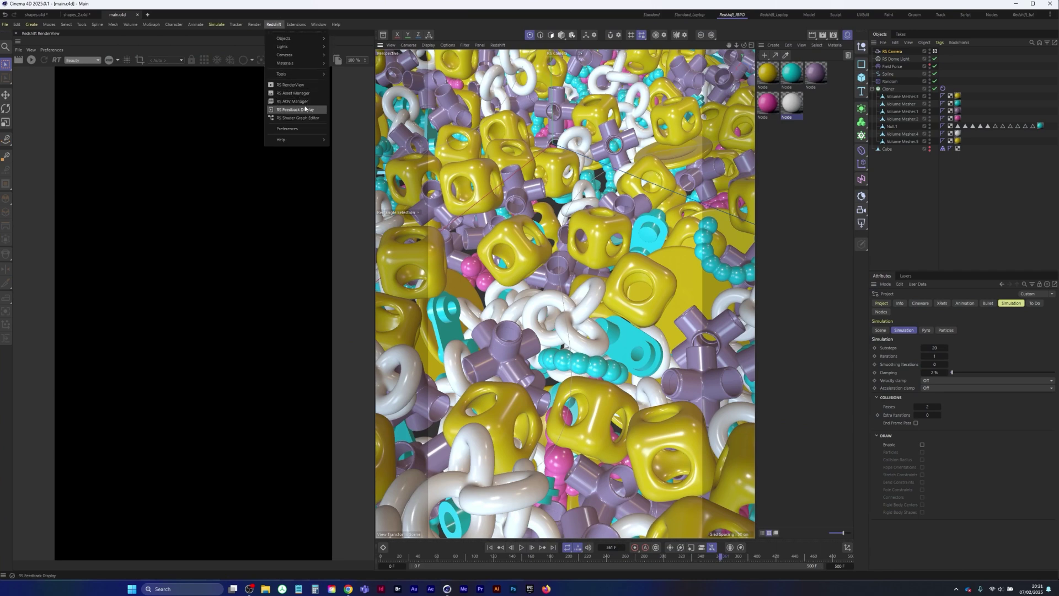
click(274, 25)
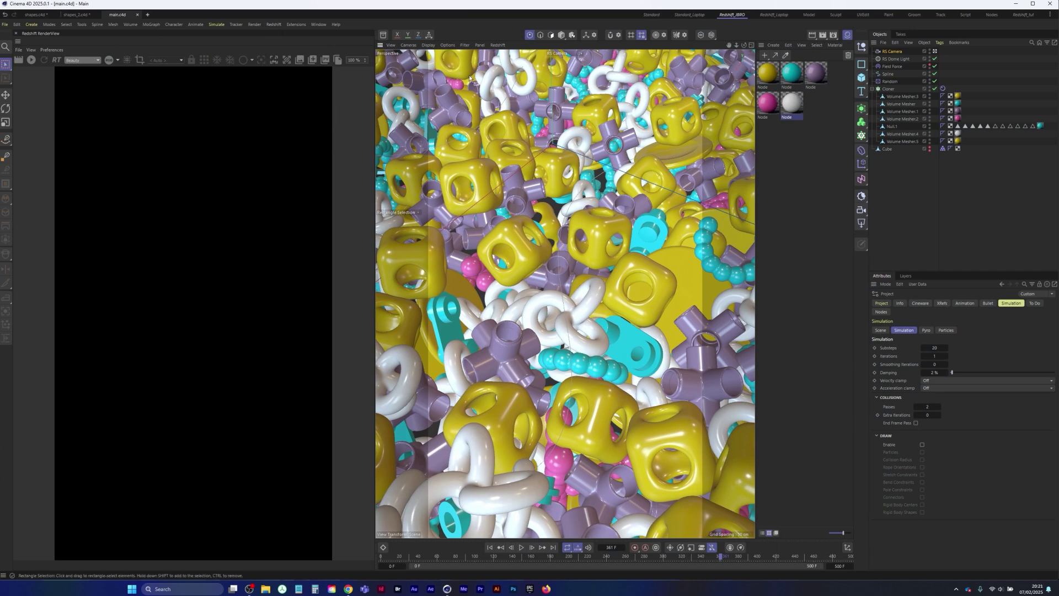
click(32, 60)
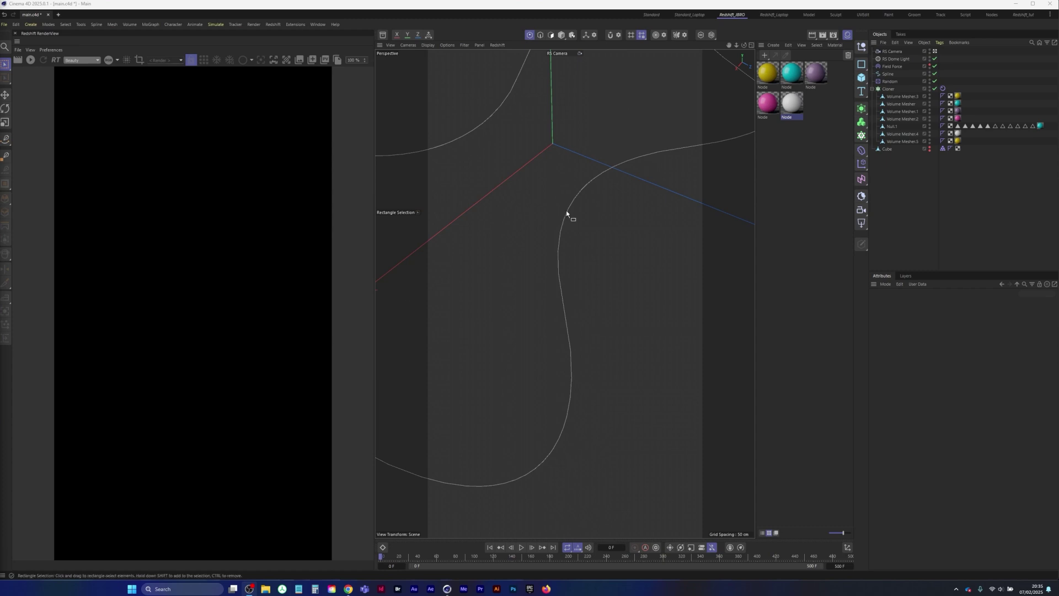
Set the Cloner's instance mode to Render Instance.
click(888, 89)
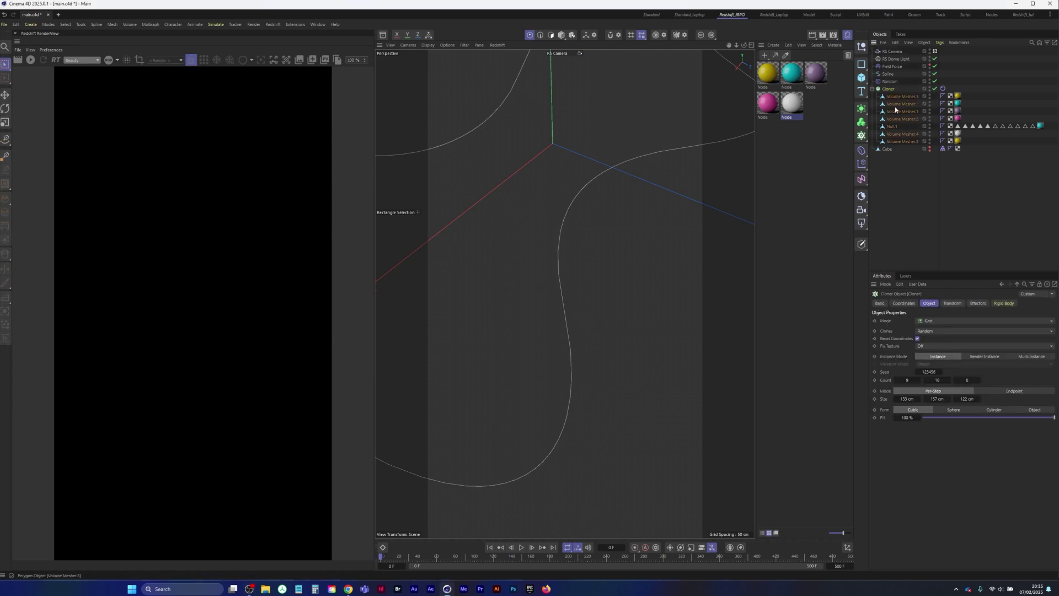
click(985, 357)
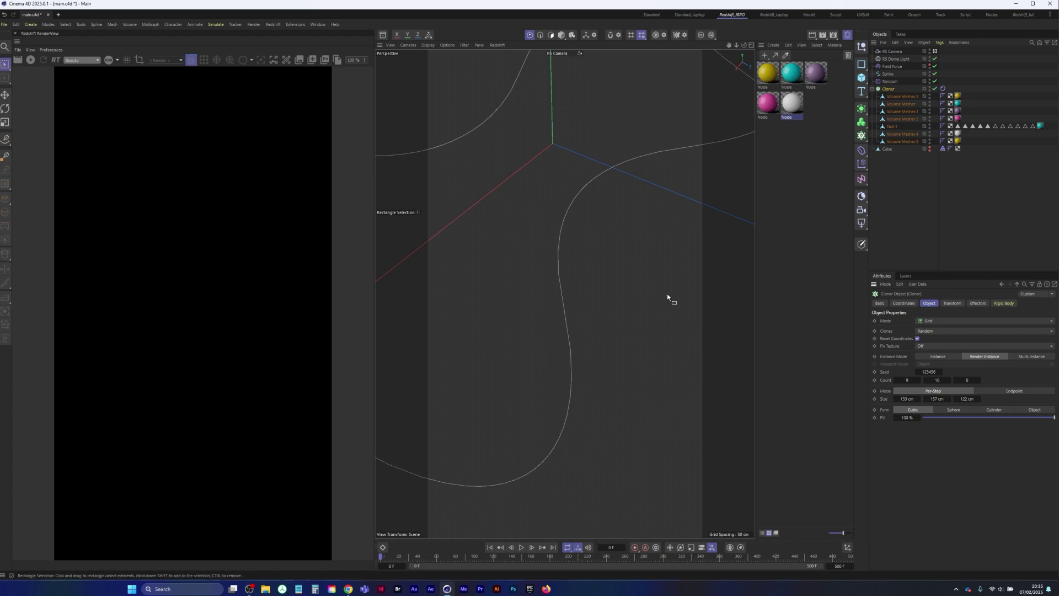
Play the simulation, stop it at frame 169, and start the live render in the Redshift RenderView.
click(523, 549)
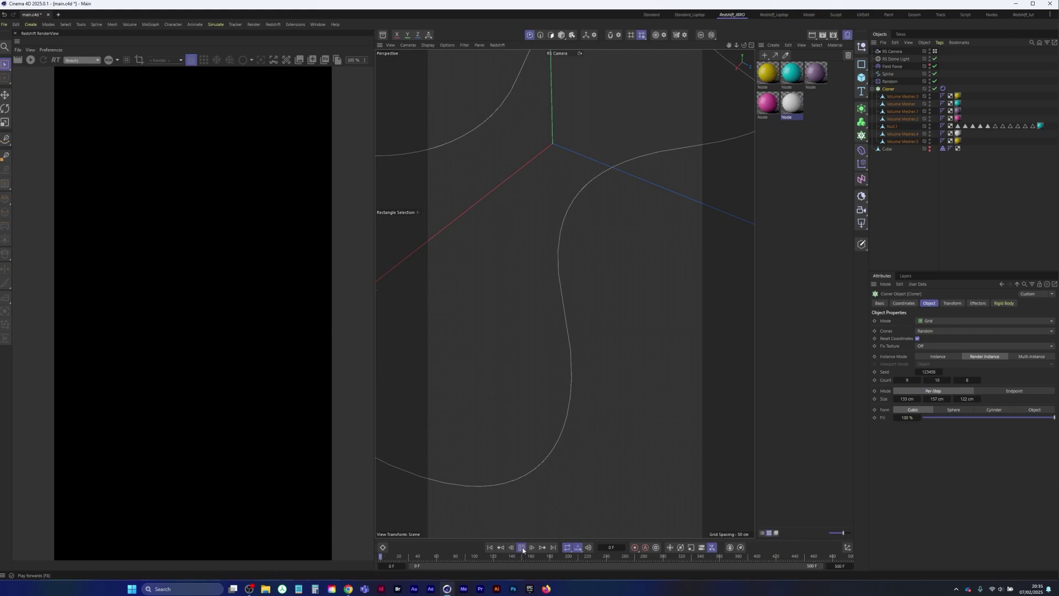
click(522, 547)
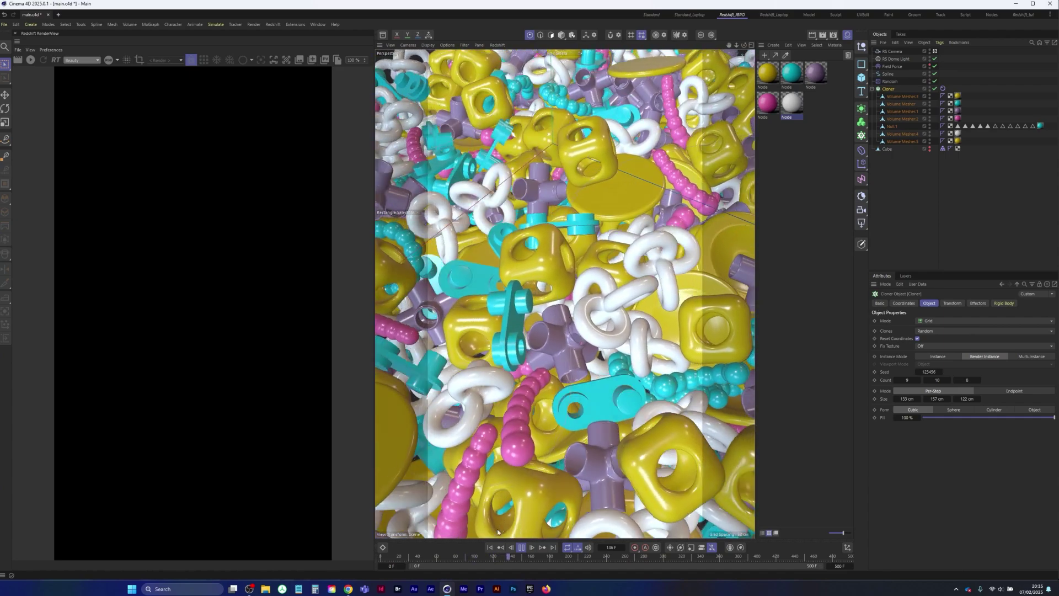
click(521, 547)
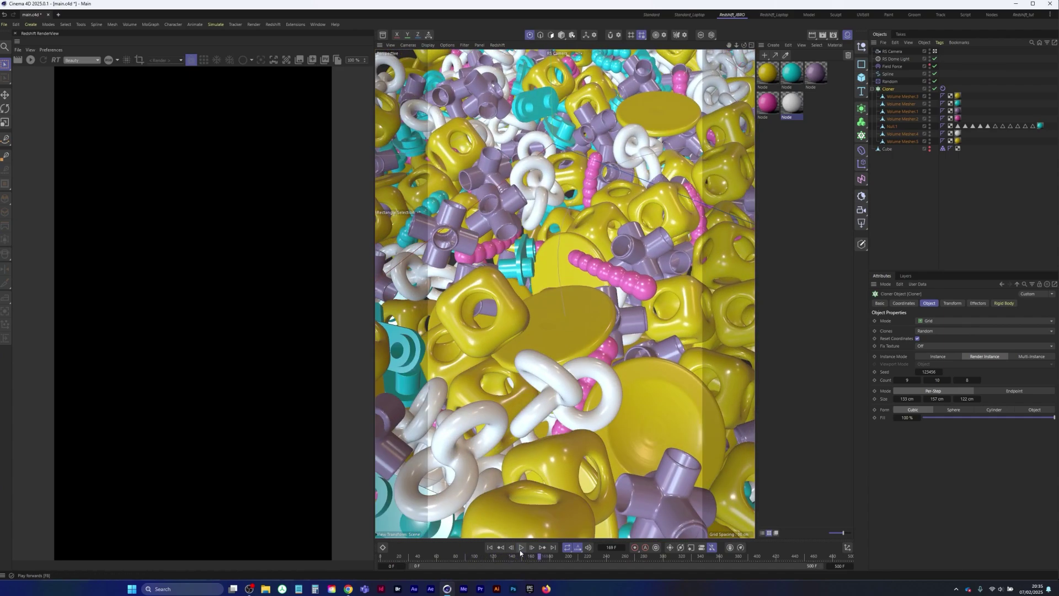
click(30, 60)
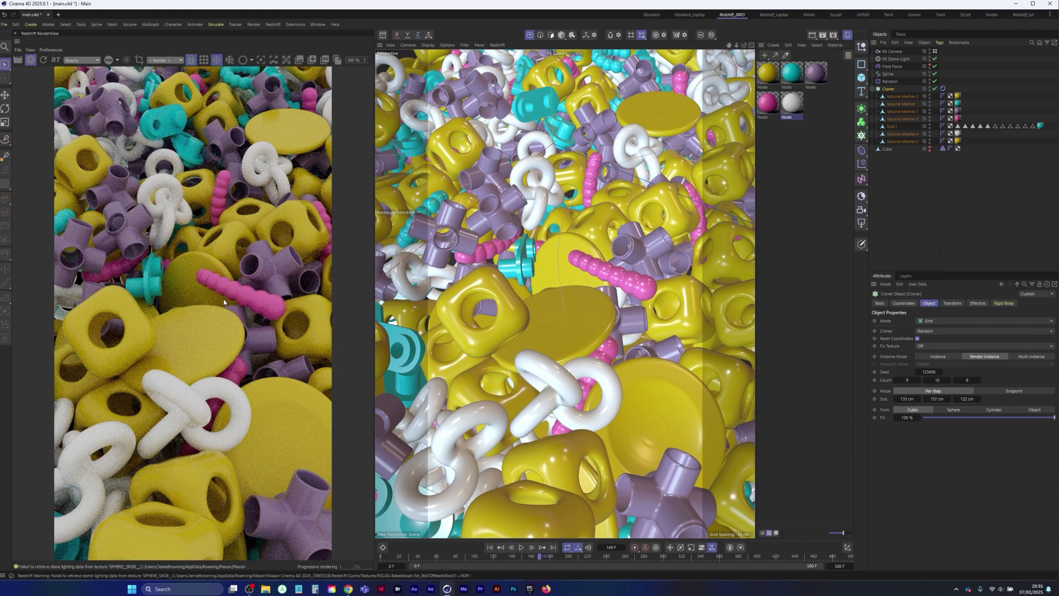
Search the widened Asset Browser for "hdri" and use hdr-light-studio_04.exr as the dome light's texture.
click(896, 58)
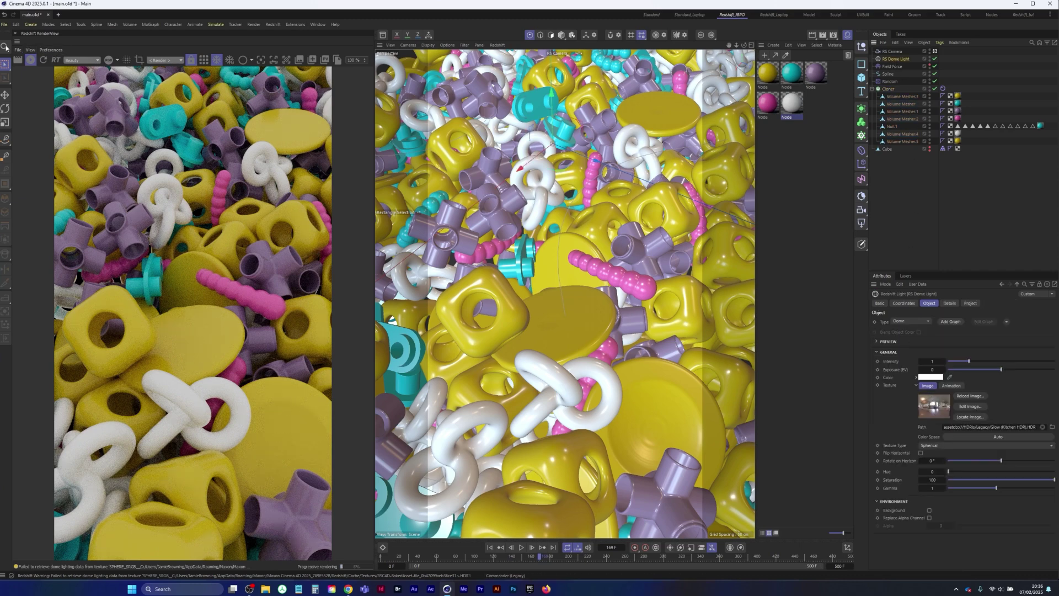
click(383, 34)
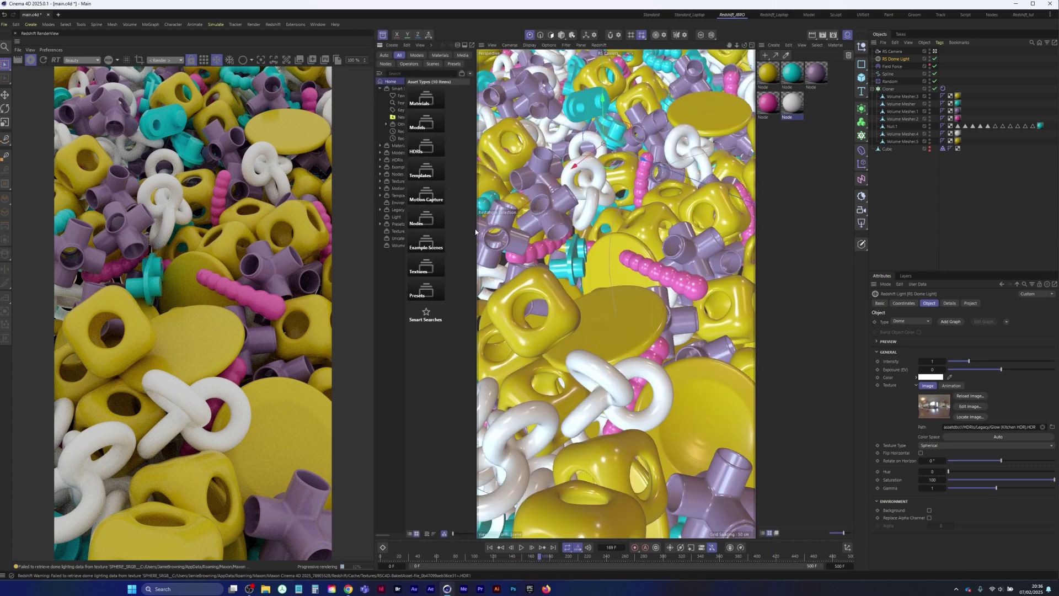
drag(474, 229, 584, 229)
click(425, 65)
text(H)
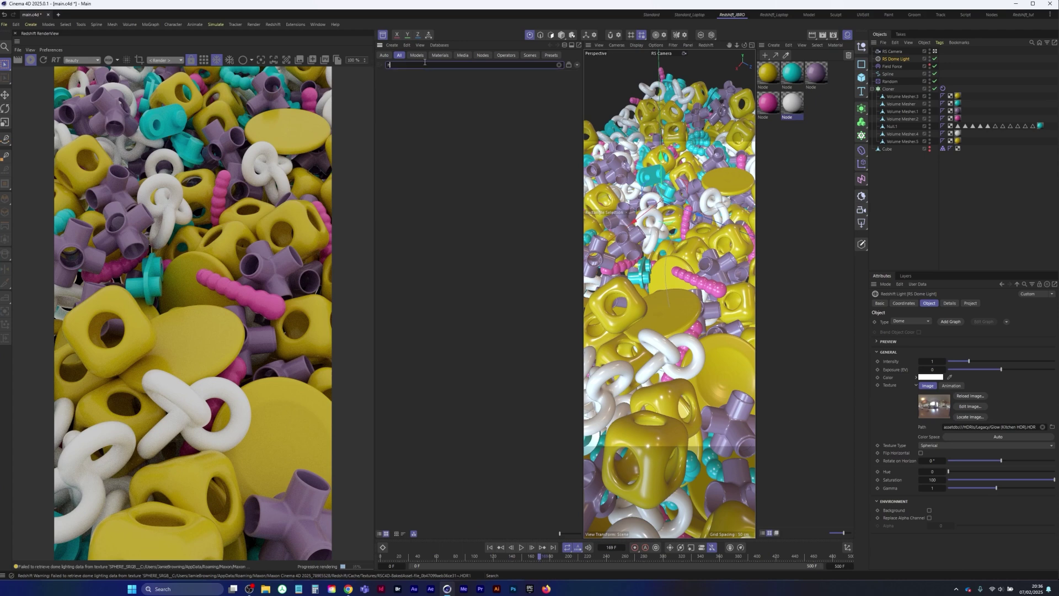
text(dri)
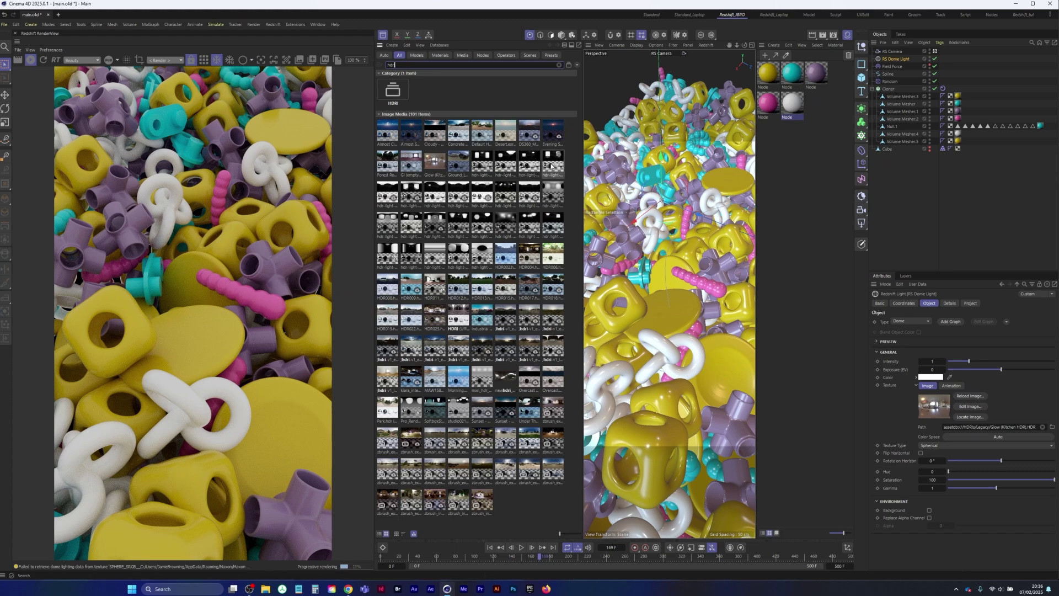
drag(550, 166, 968, 390)
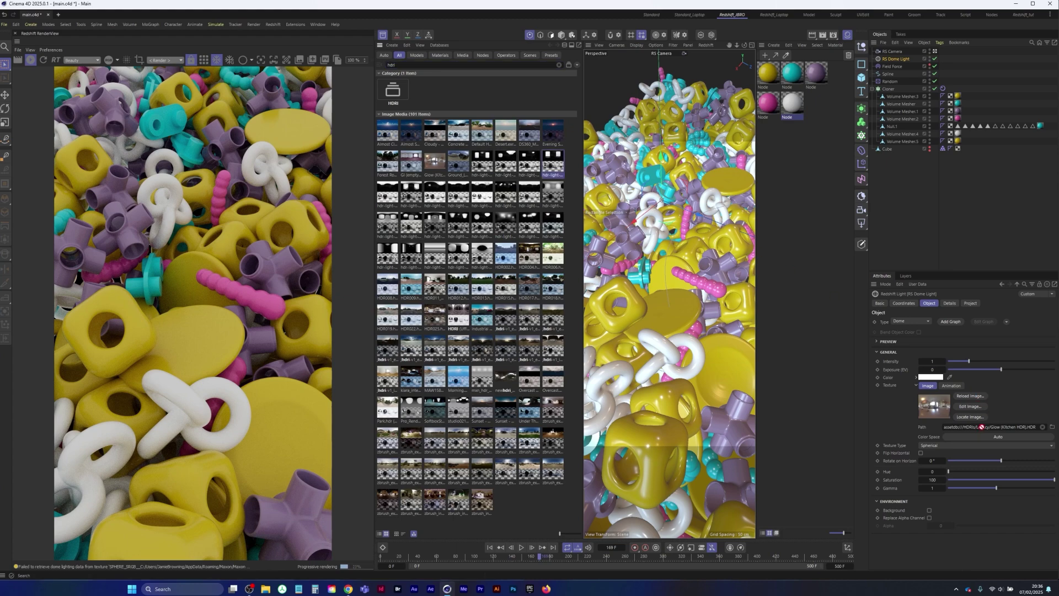
drag(984, 429, 982, 427)
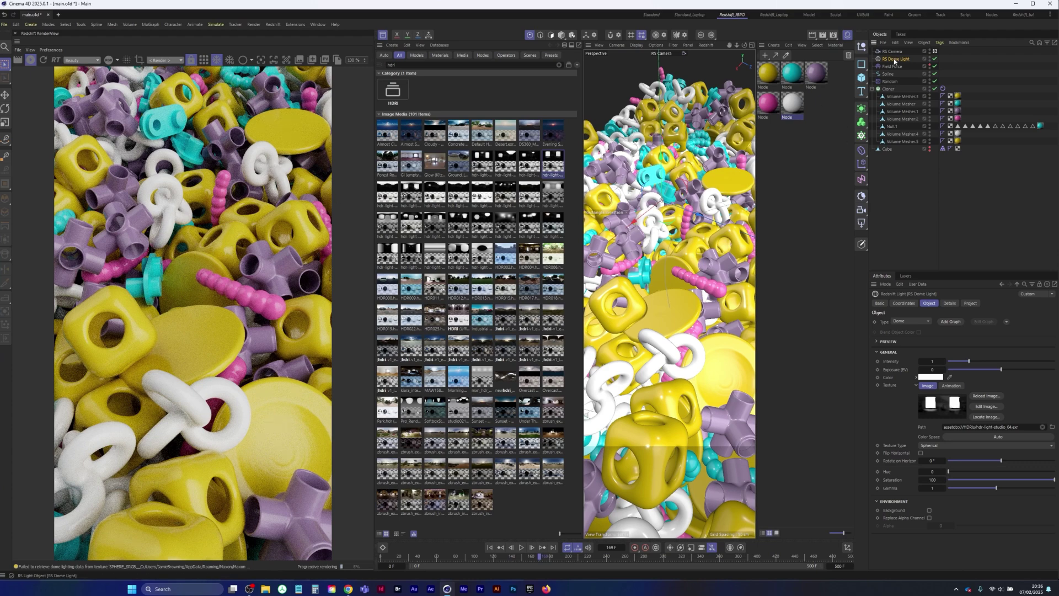
Rotate the dome light's heading to about 86°, undoing trial pitch and bank rotations, and restart the live render.
click(904, 304)
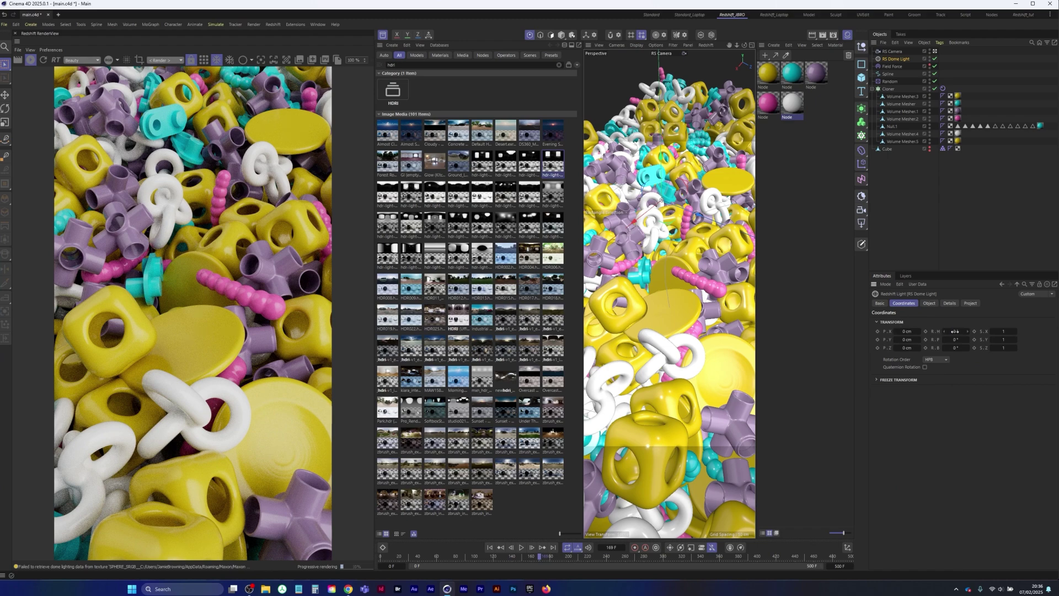
drag(955, 332, 971, 335)
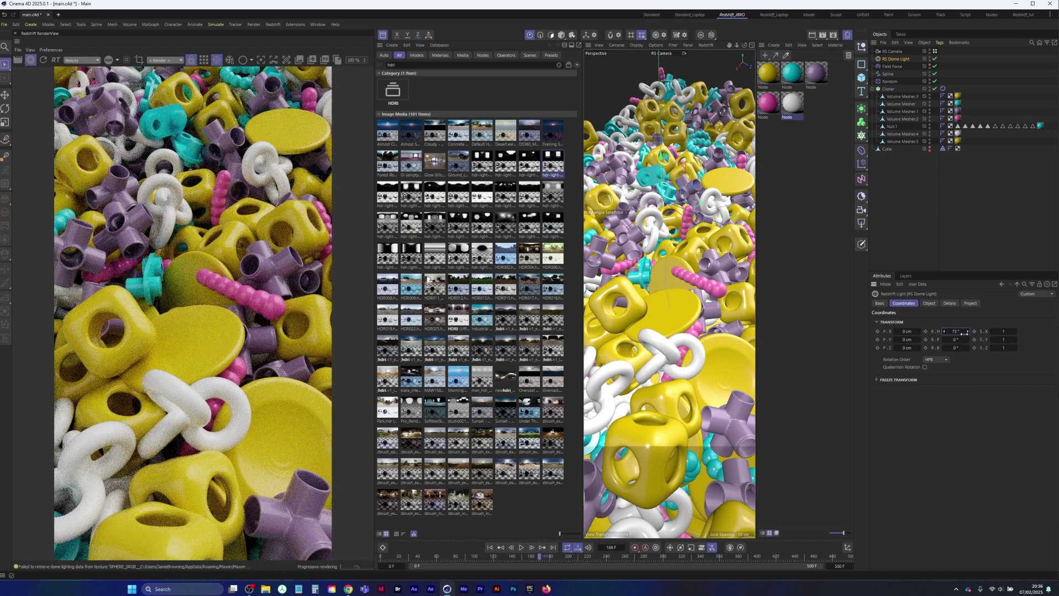
drag(972, 340, 972, 340)
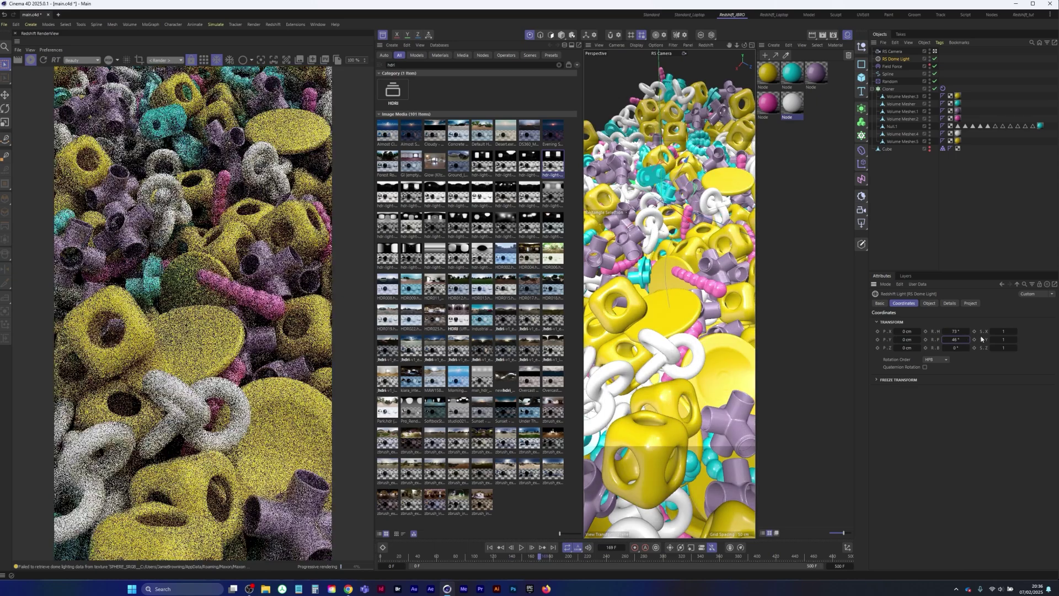
key(ctrl+z)
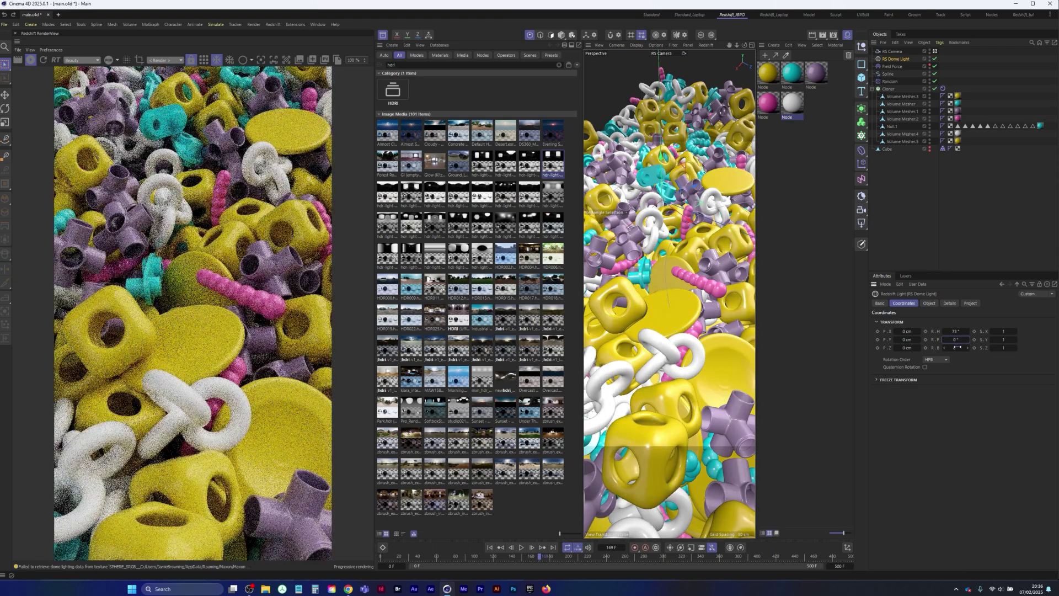
drag(972, 348, 967, 335)
key(ctrl+z)
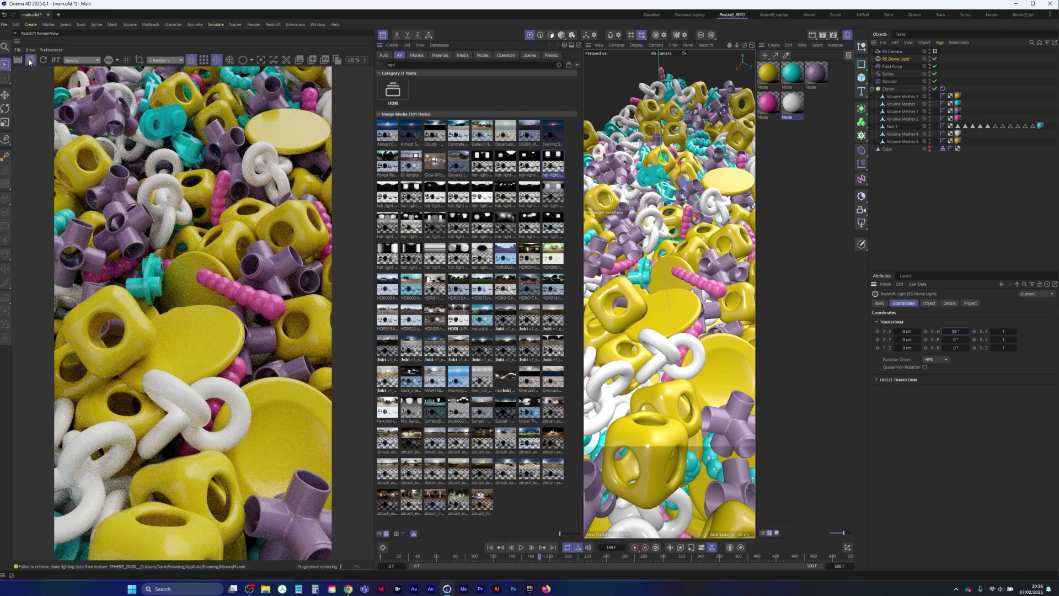
click(30, 60)
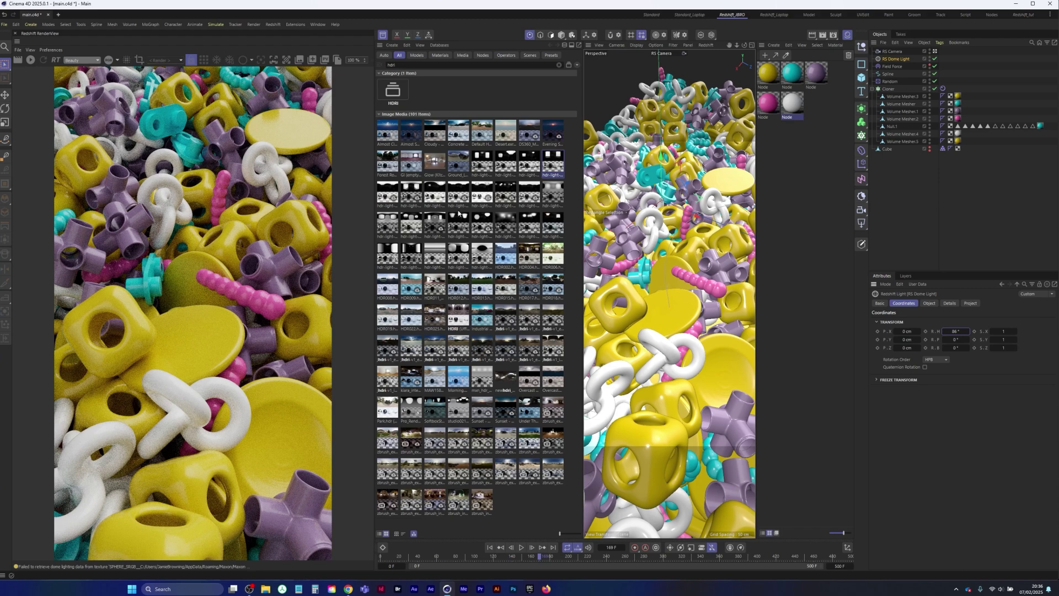
click(29, 60)
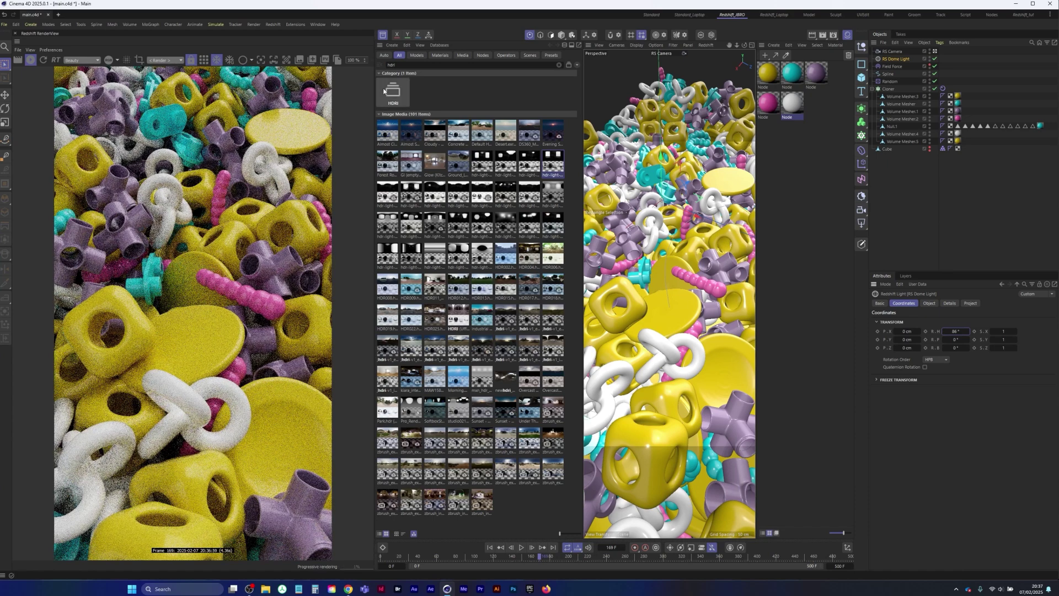
Close the Asset Browser and, with the live render stopped, replay the simulation from frame 0 to about frame 153.
click(383, 35)
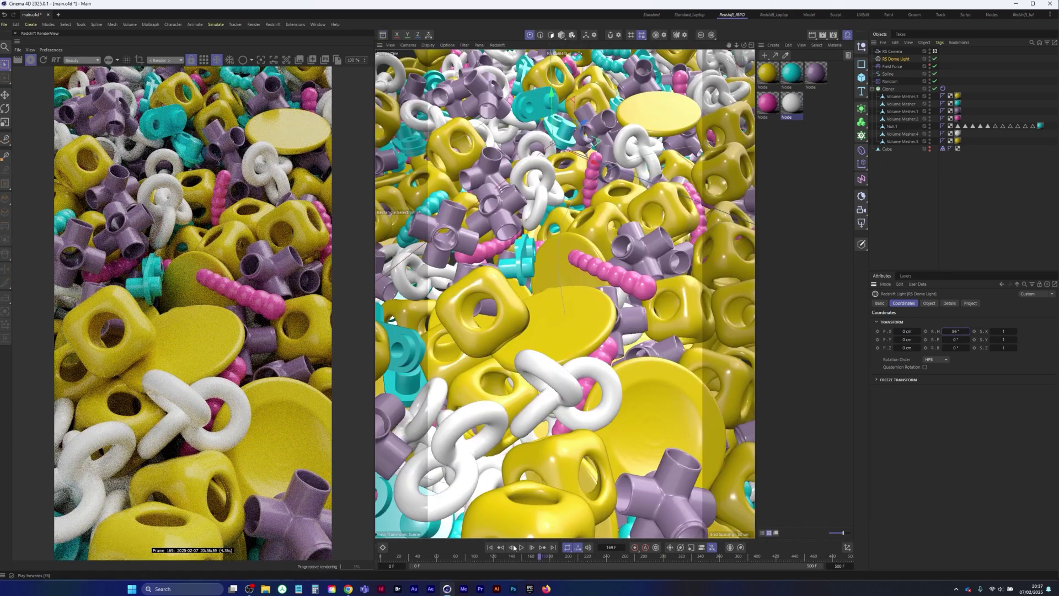
click(490, 548)
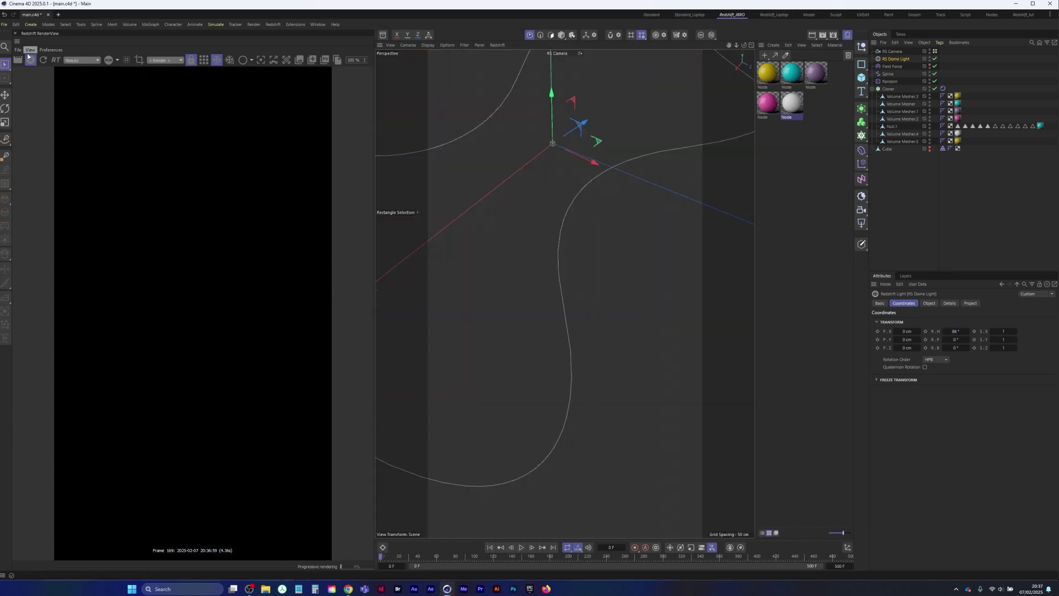
click(30, 60)
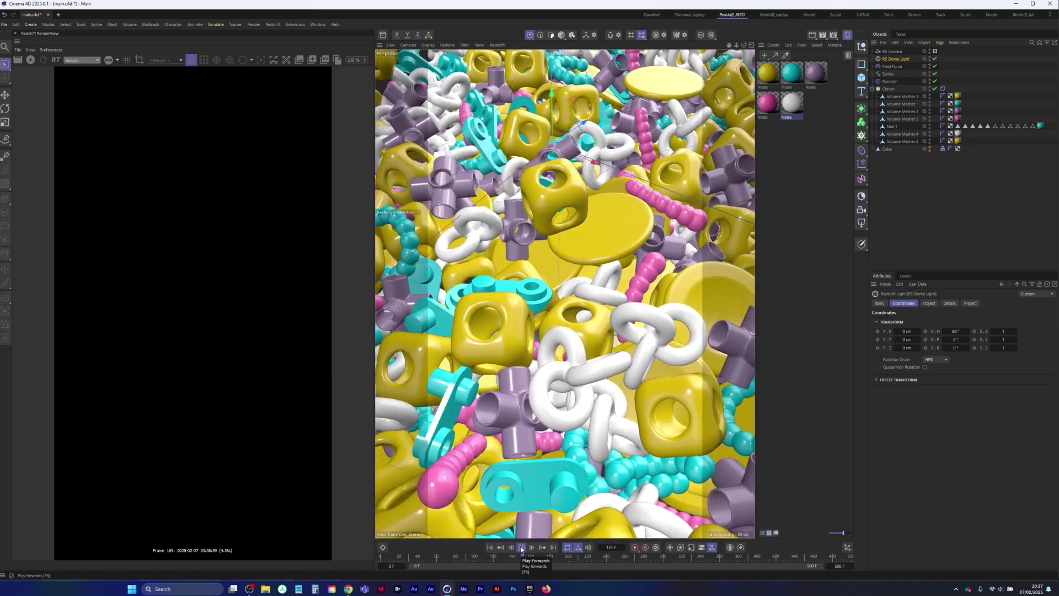
click(521, 548)
Open the Timeline, show the Field Force's keyframes in it, and make its area taller.
click(382, 547)
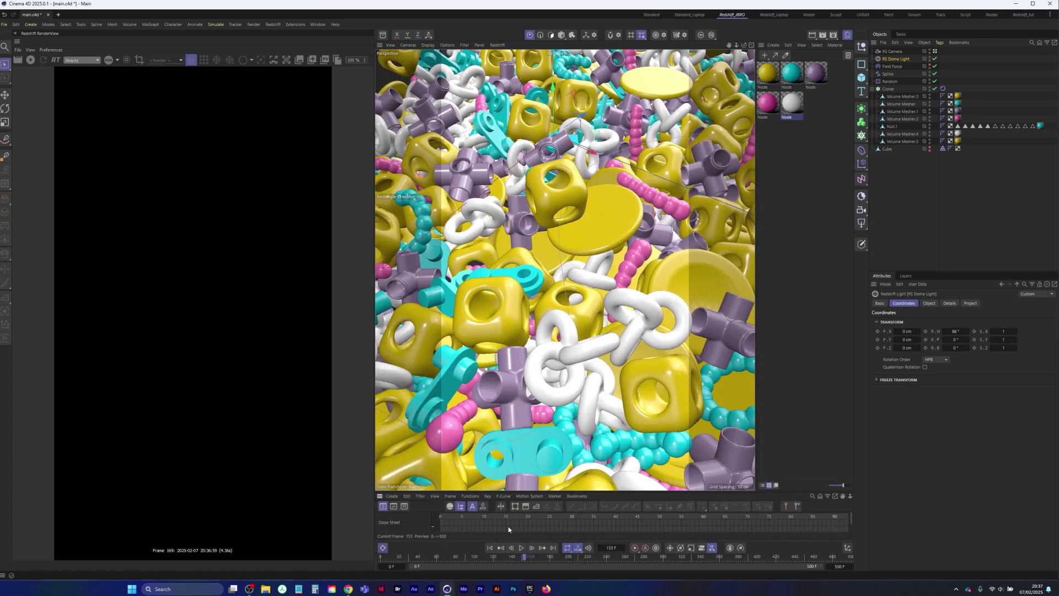
click(893, 66)
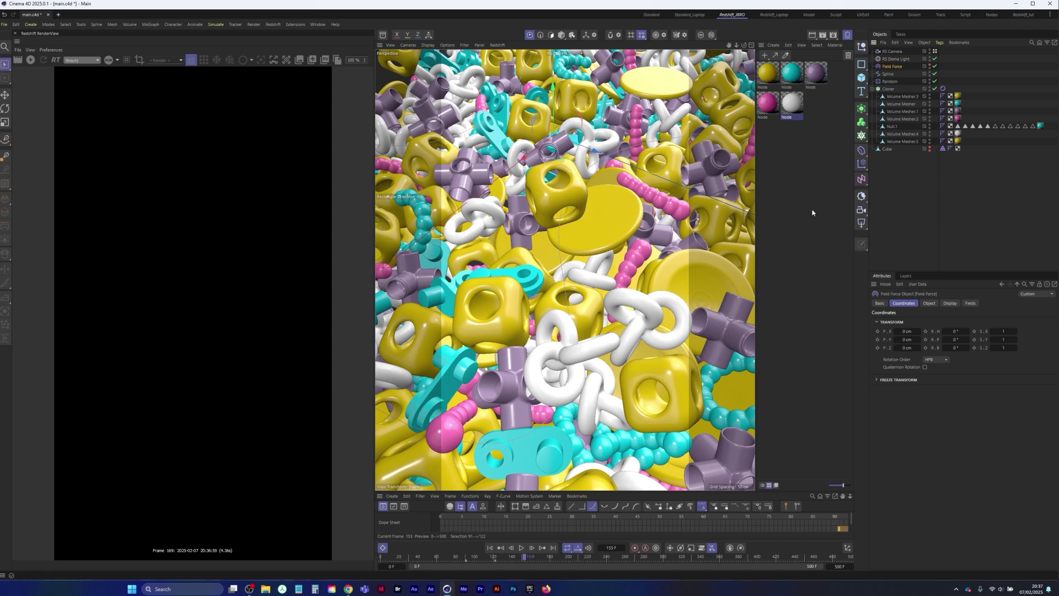
drag(595, 490, 592, 438)
Replay the simulation with stops at frames 56 and 95, and move the Field Force keyframes earlier to start at frame 80.
click(491, 549)
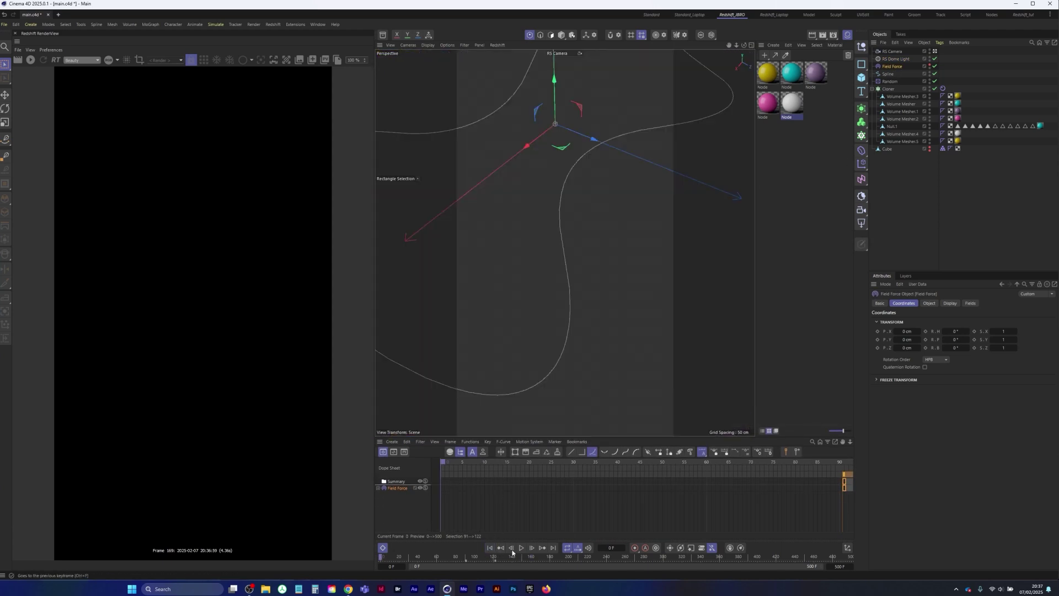
click(522, 549)
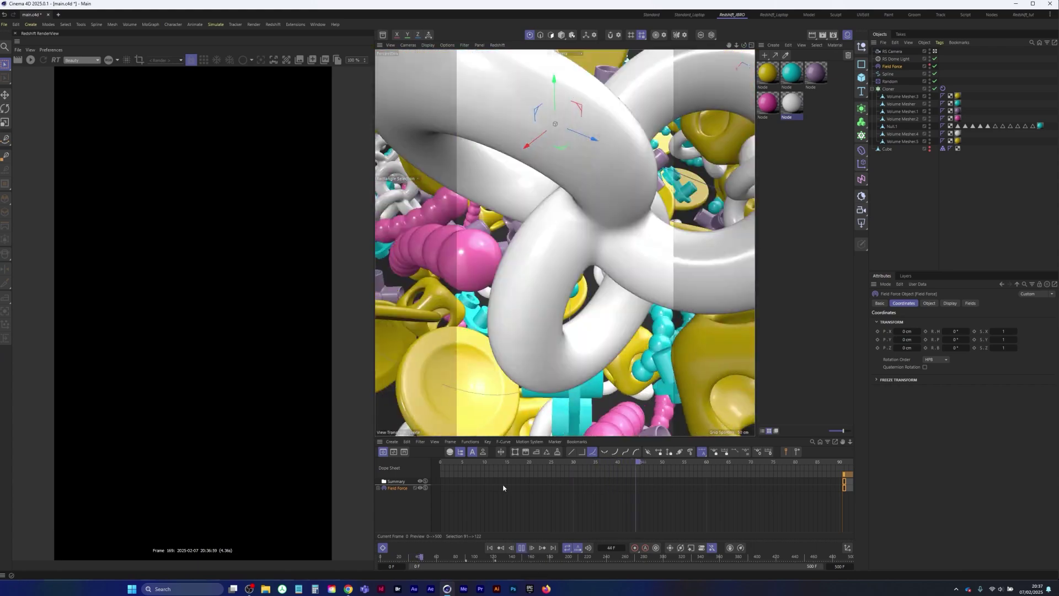
click(522, 548)
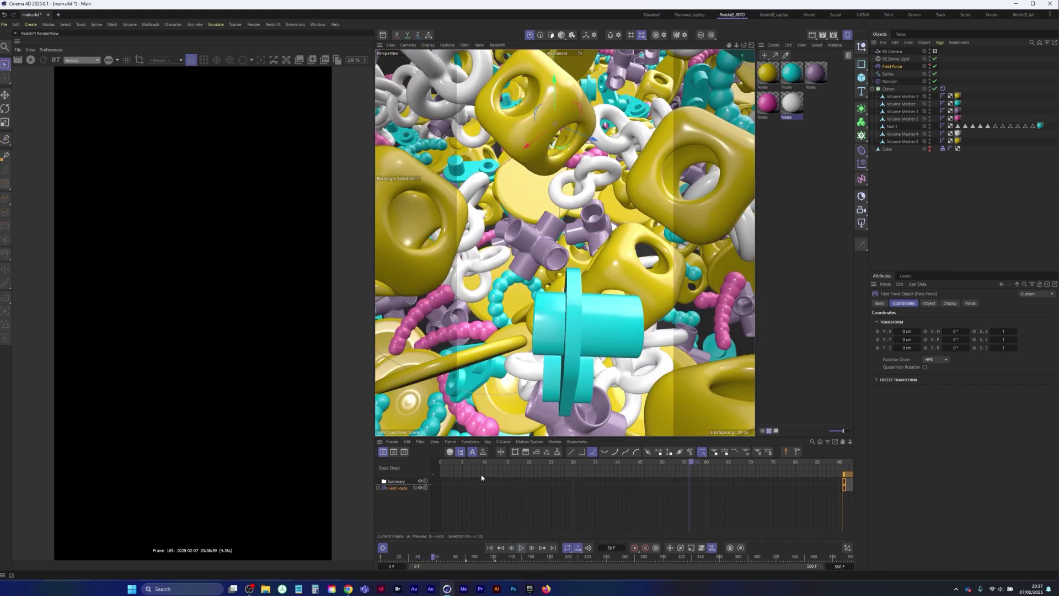
click(31, 60)
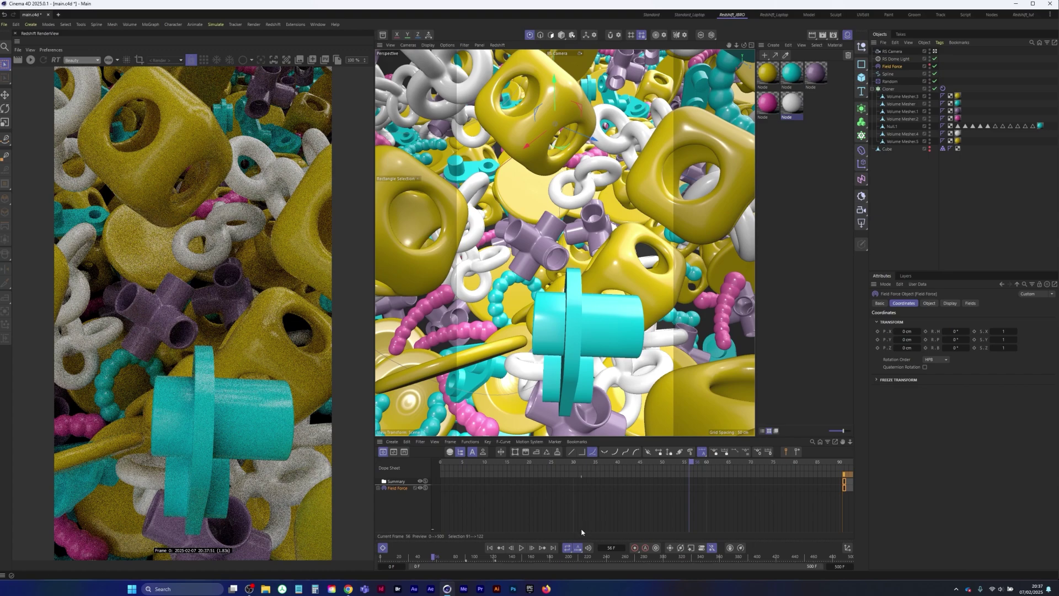
click(522, 548)
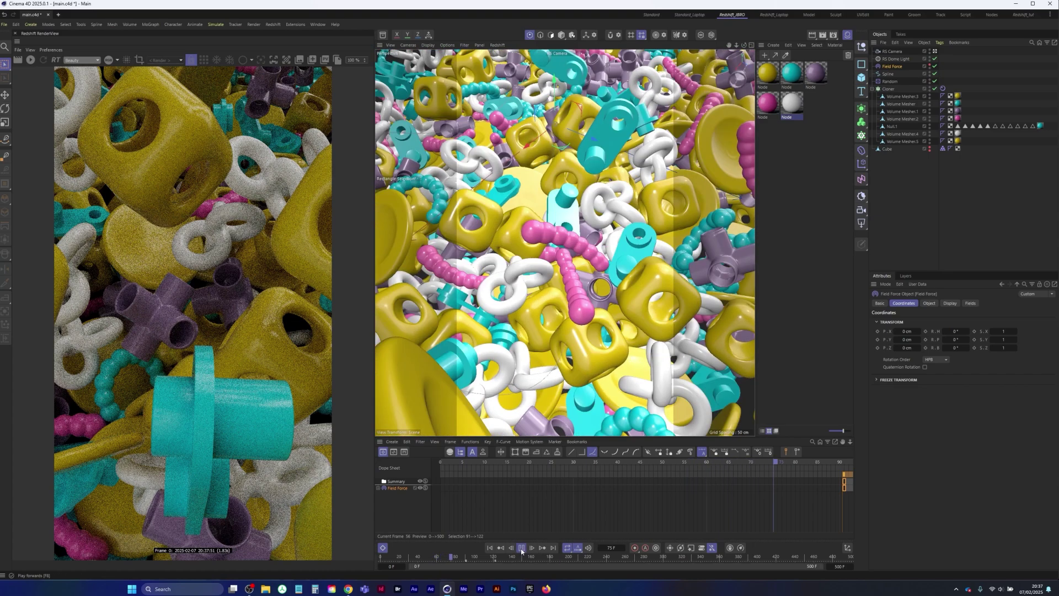
click(522, 548)
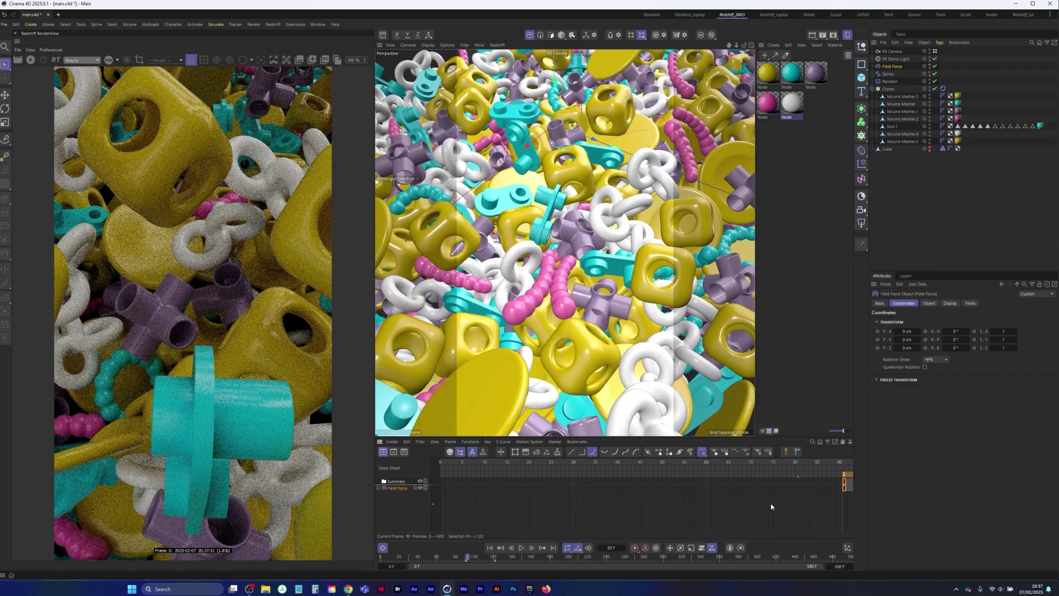
drag(851, 476, 801, 478)
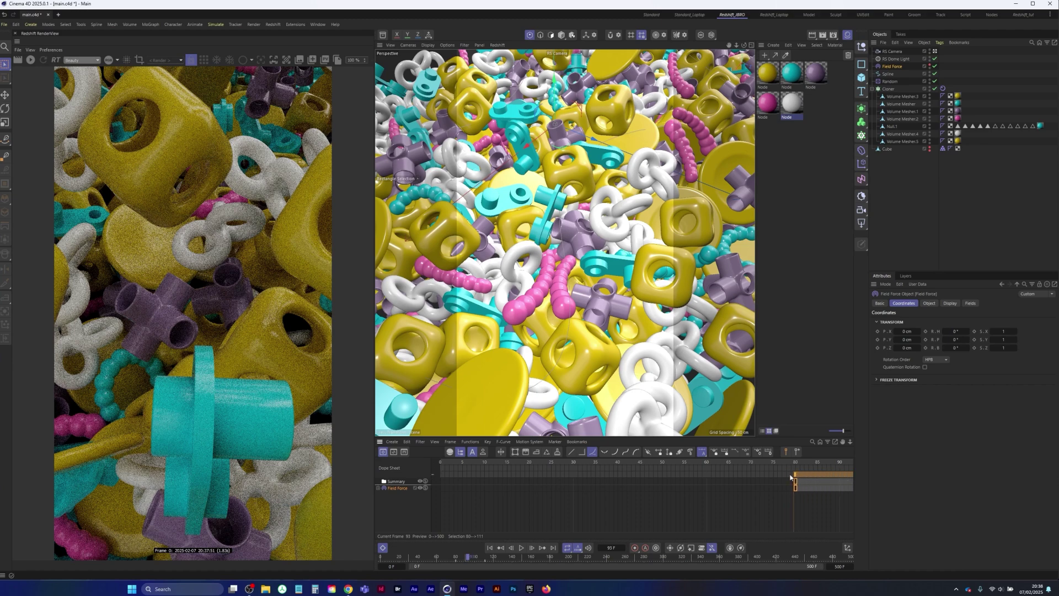
Replay the simulation from frame 0, stop it at frame 183, and start the live render.
click(490, 549)
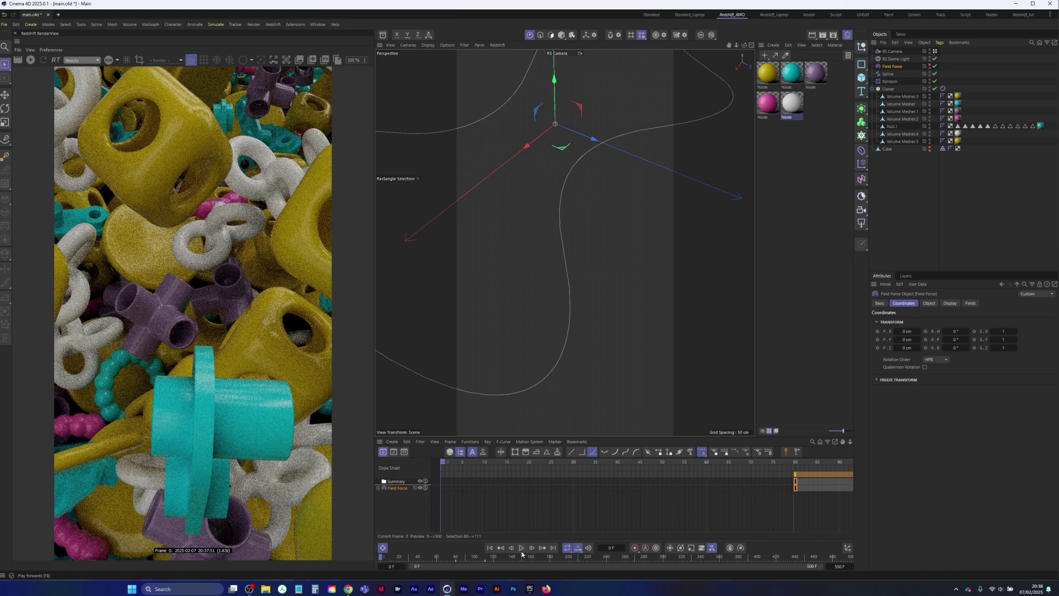
click(523, 550)
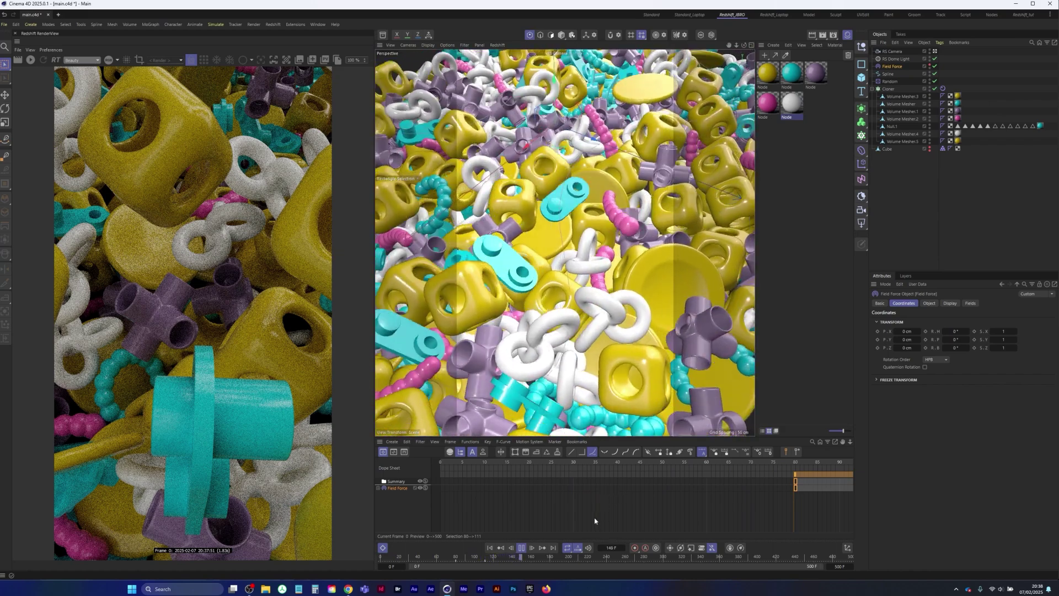
click(522, 548)
click(30, 59)
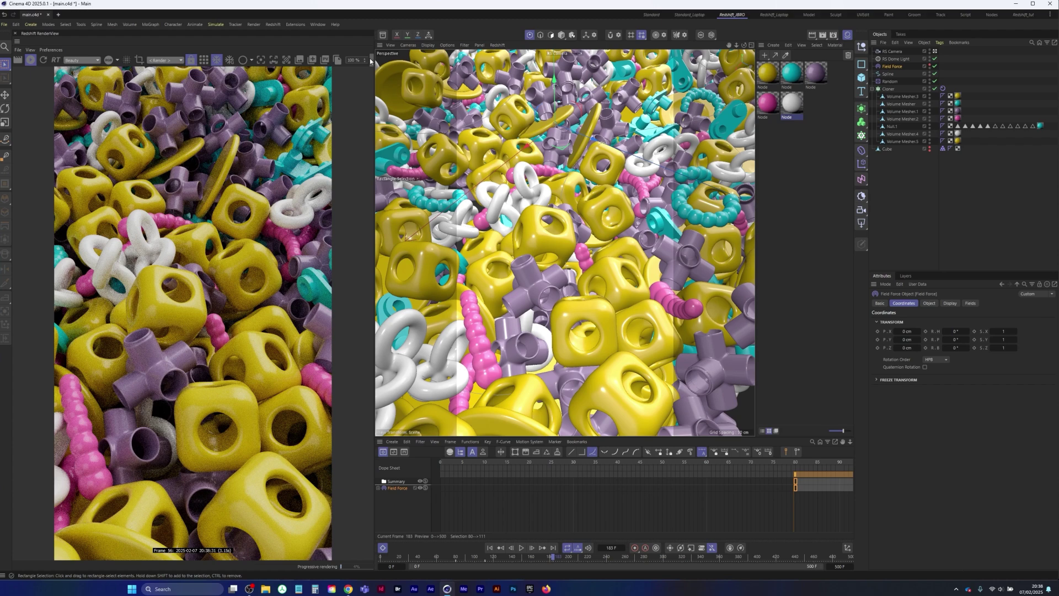
Enable bokeh in the RS Camera's optical settings with an aperture of 1.
click(892, 51)
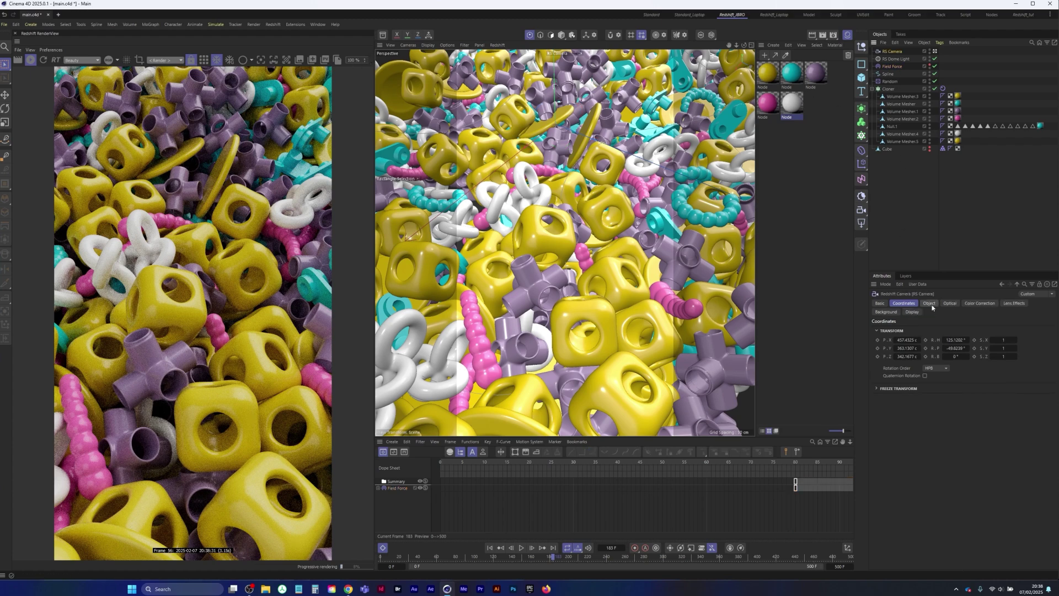
click(951, 303)
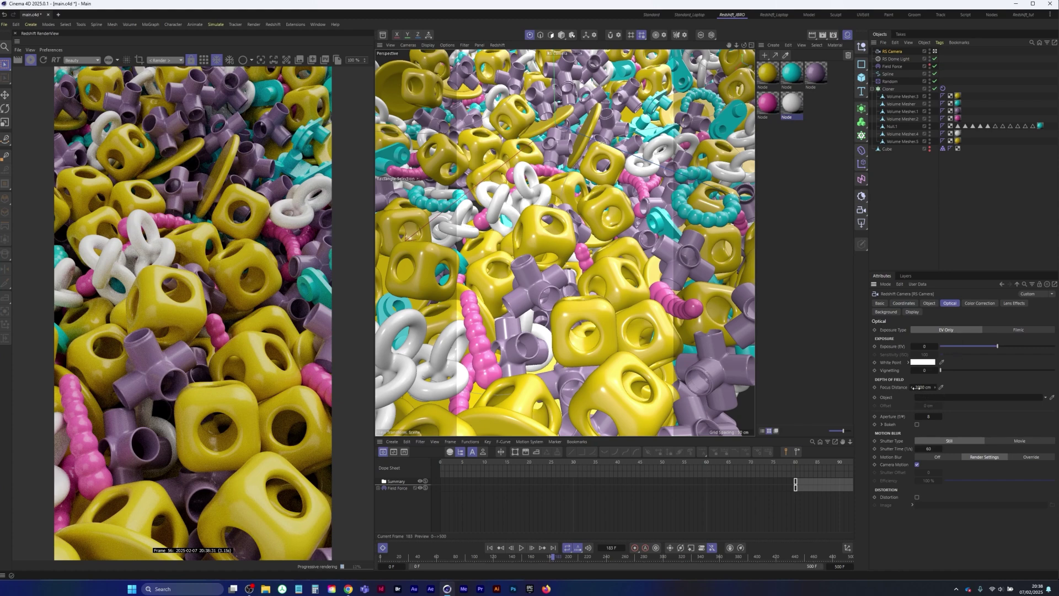
click(917, 425)
click(929, 417)
key(Return)
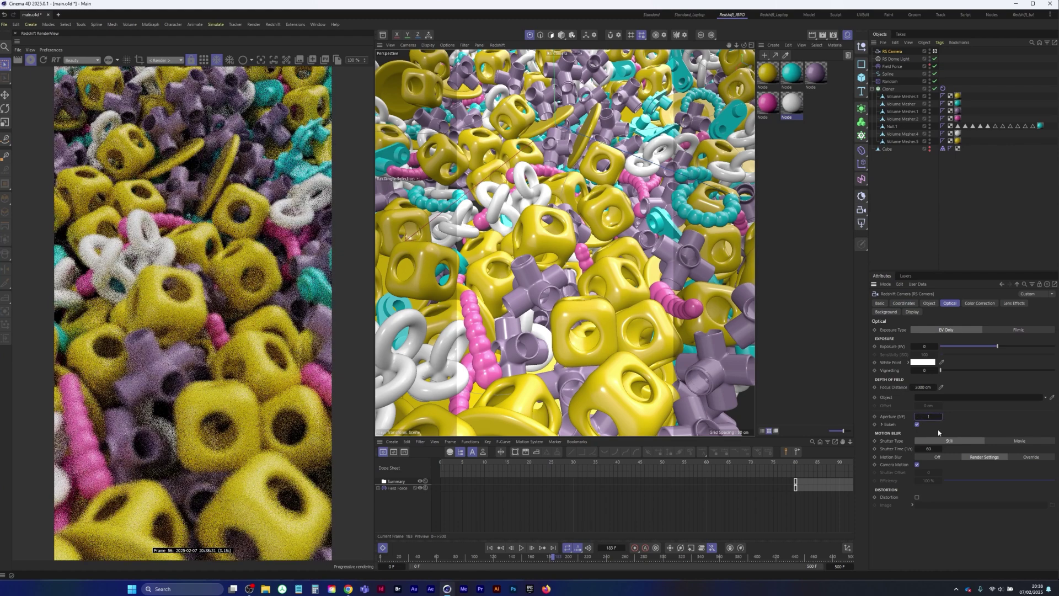
In the Front view with Model mode active, shorten the RS Camera's focus distance to about 573 cm.
middle_click(551, 217)
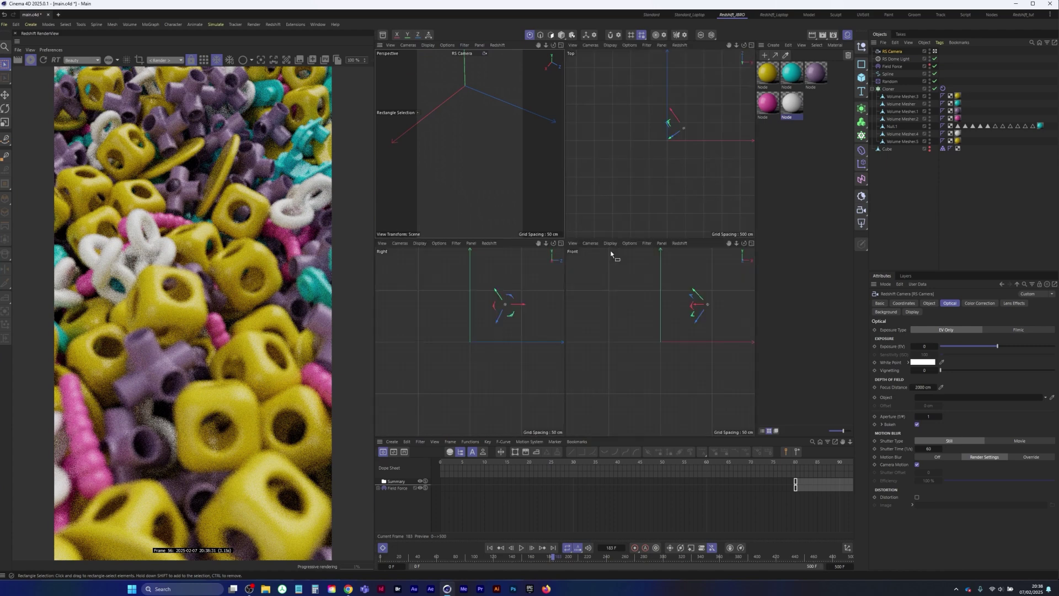
middle_click(647, 333)
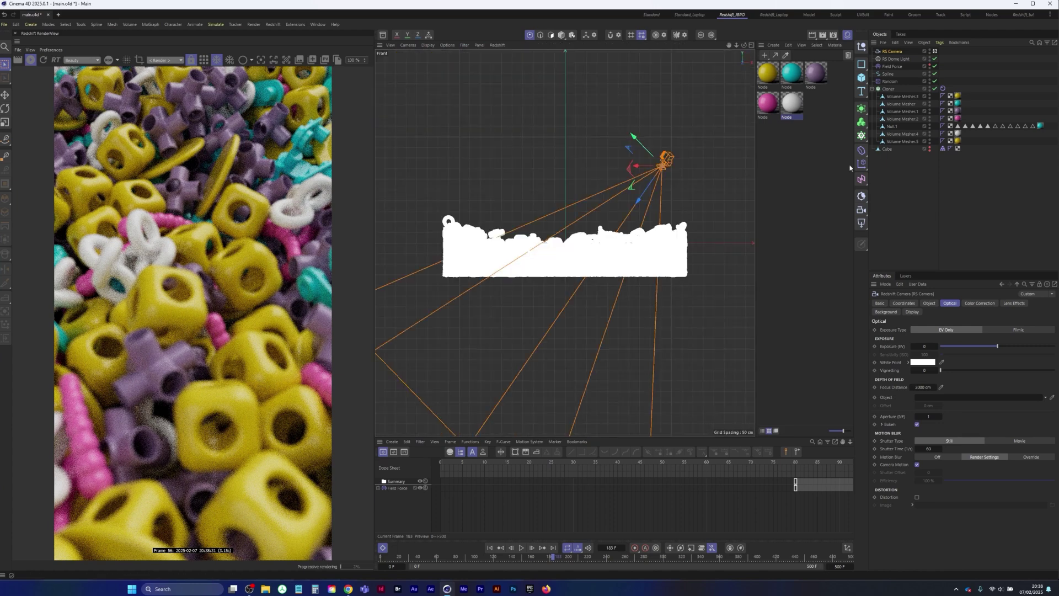
scroll(551, 288, down, 5)
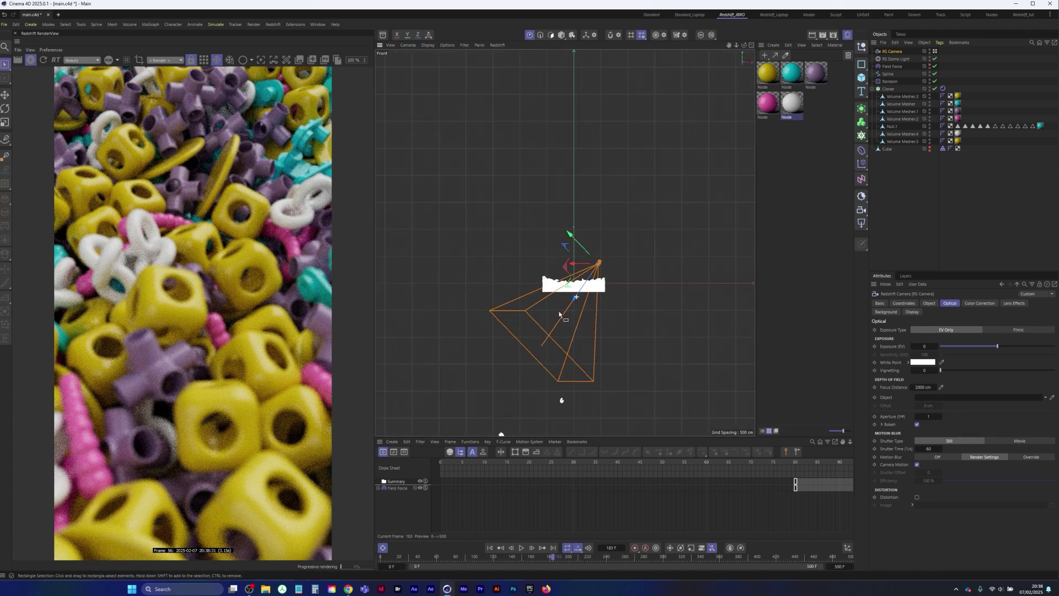
alt+middle_drag(550, 288, 550, 291)
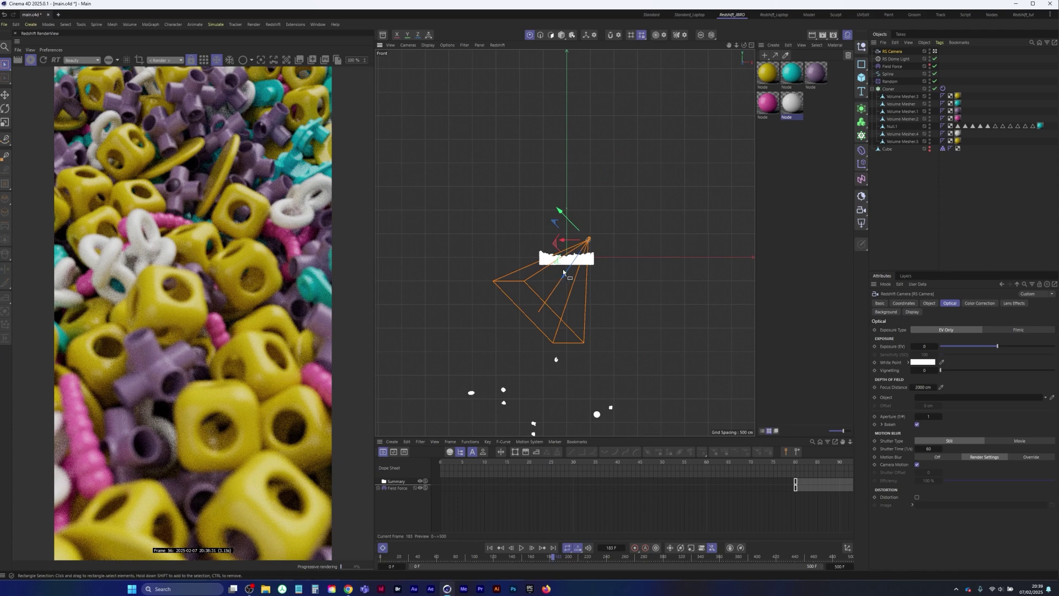
scroll(563, 269, up, 3)
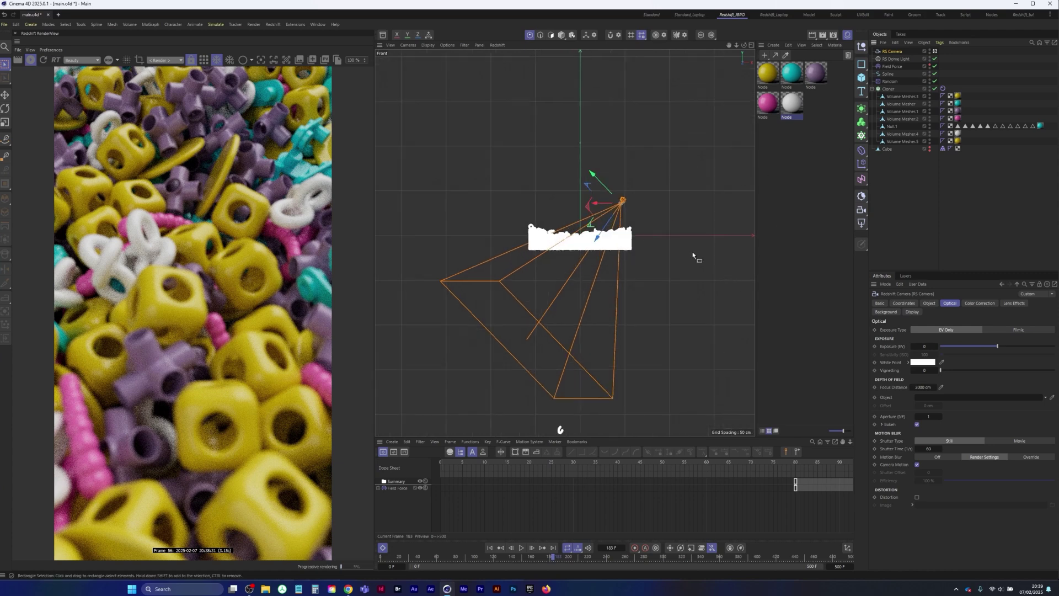
click(561, 34)
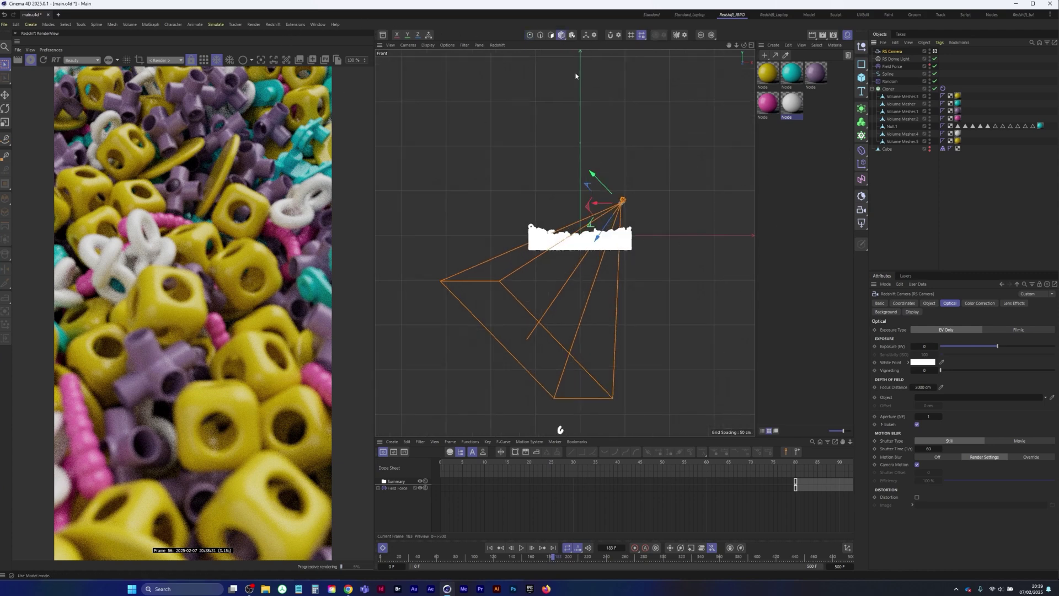
click(531, 338)
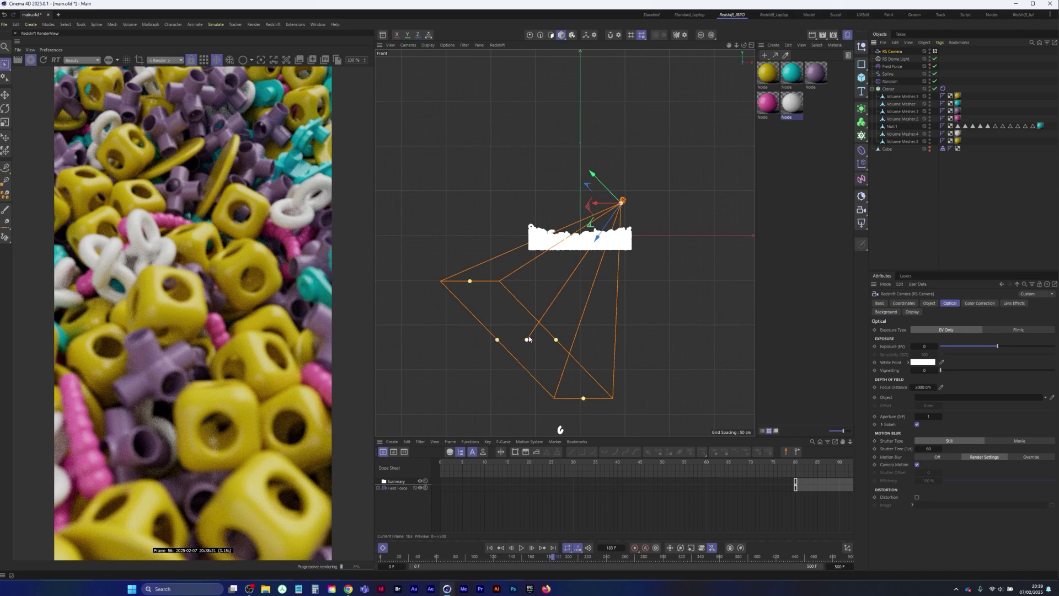
drag(527, 340, 610, 259)
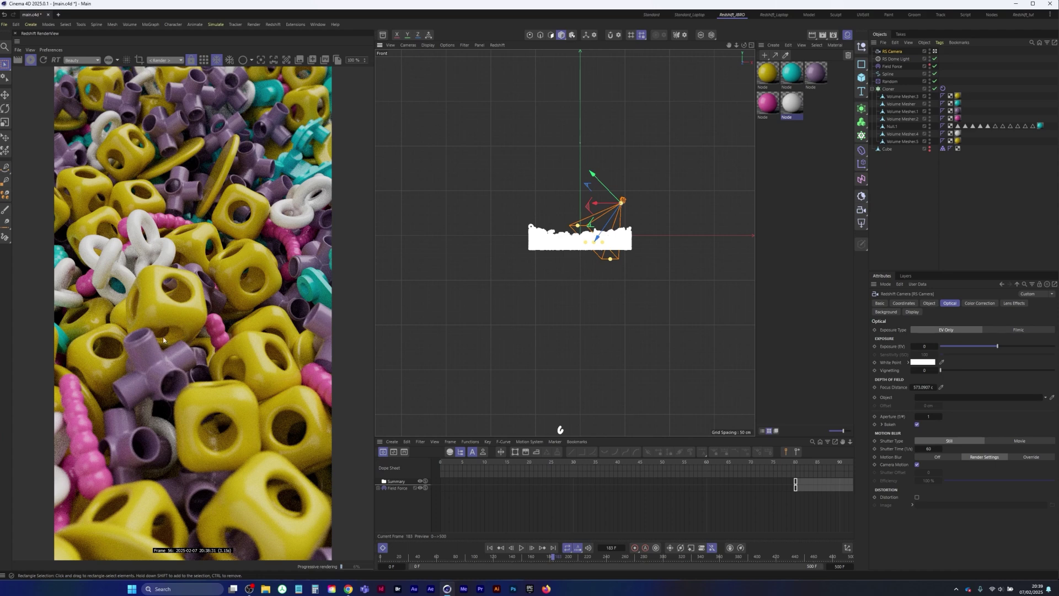
Pull the RS Camera's focus plane closer to the pile's surface in the Front view, to about 495 cm.
middle_click(594, 254)
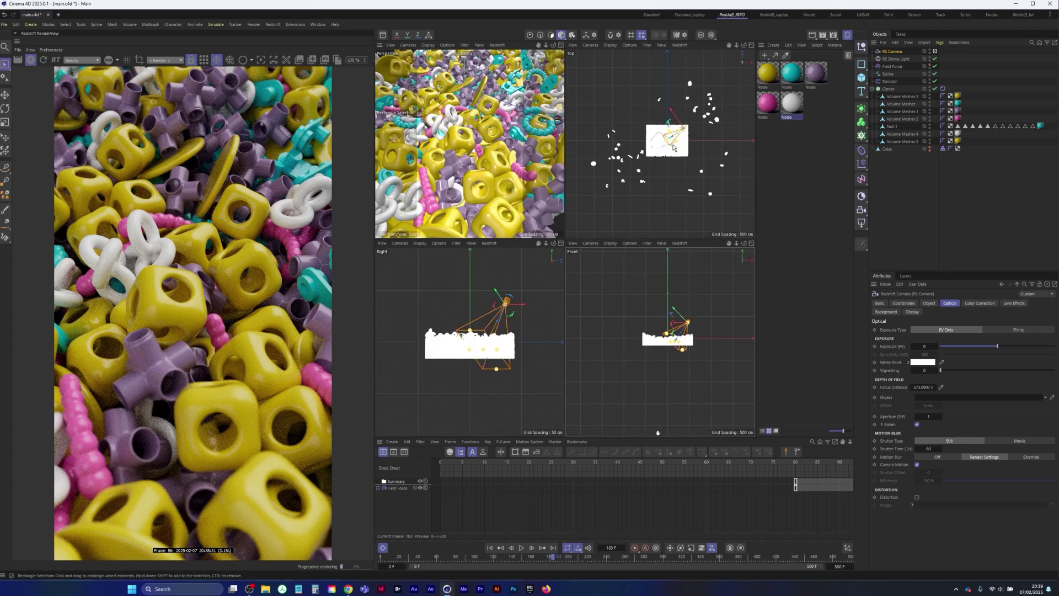
key(F2)
middle_click(548, 258)
middle_click(595, 274)
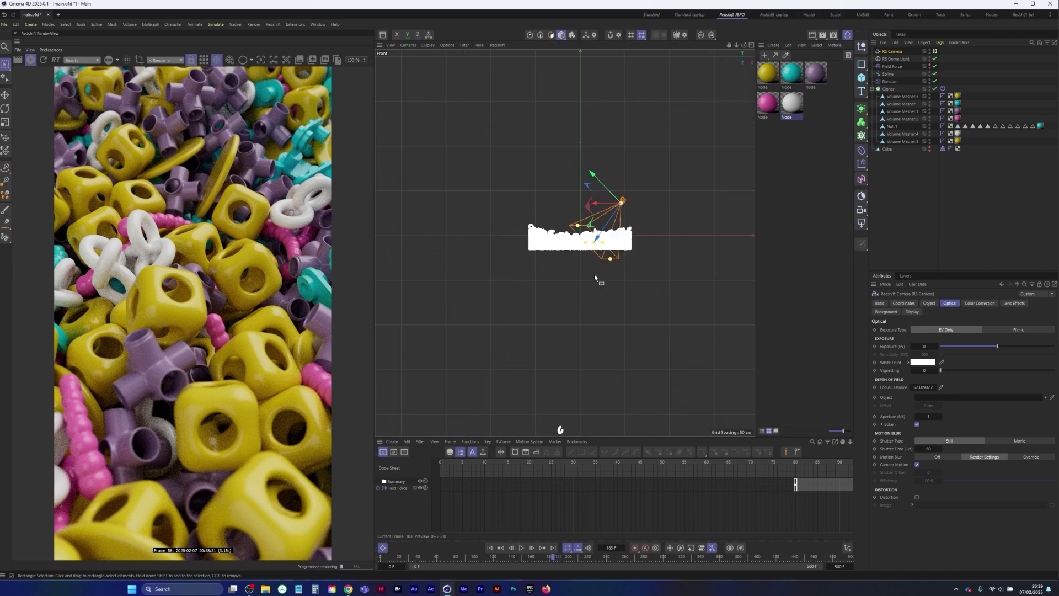
scroll(617, 227, up, 5)
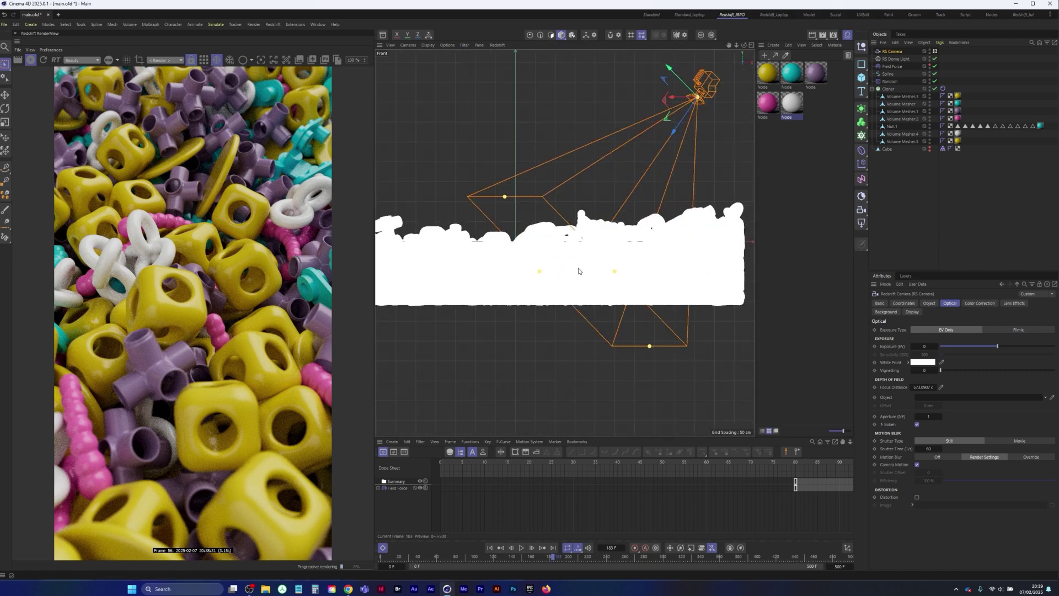
drag(593, 251, 594, 245)
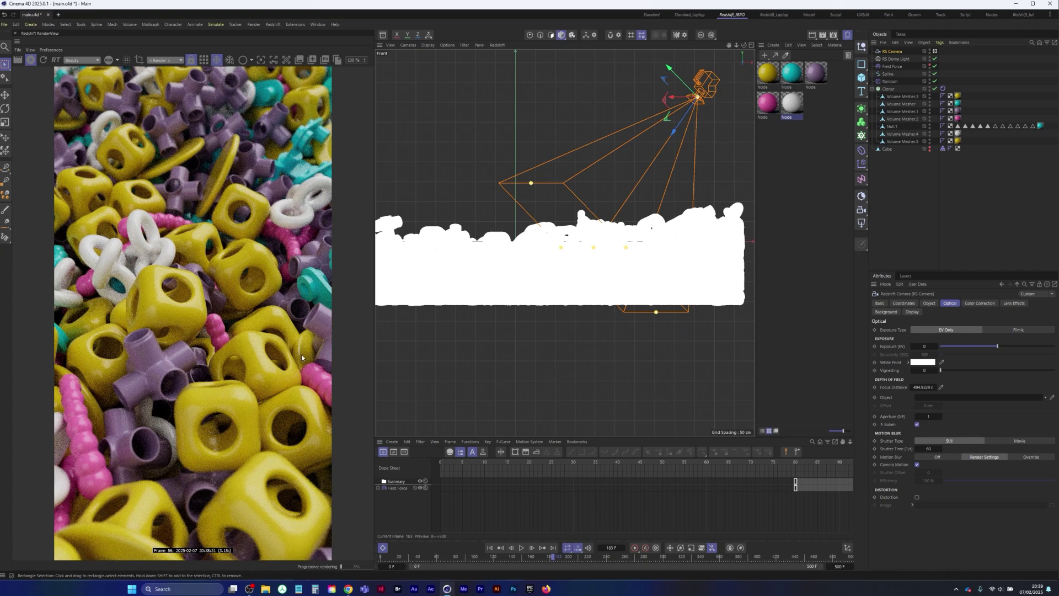
Stop the live render and set the frame range in the Render Settings to All Frames.
click(30, 60)
click(834, 34)
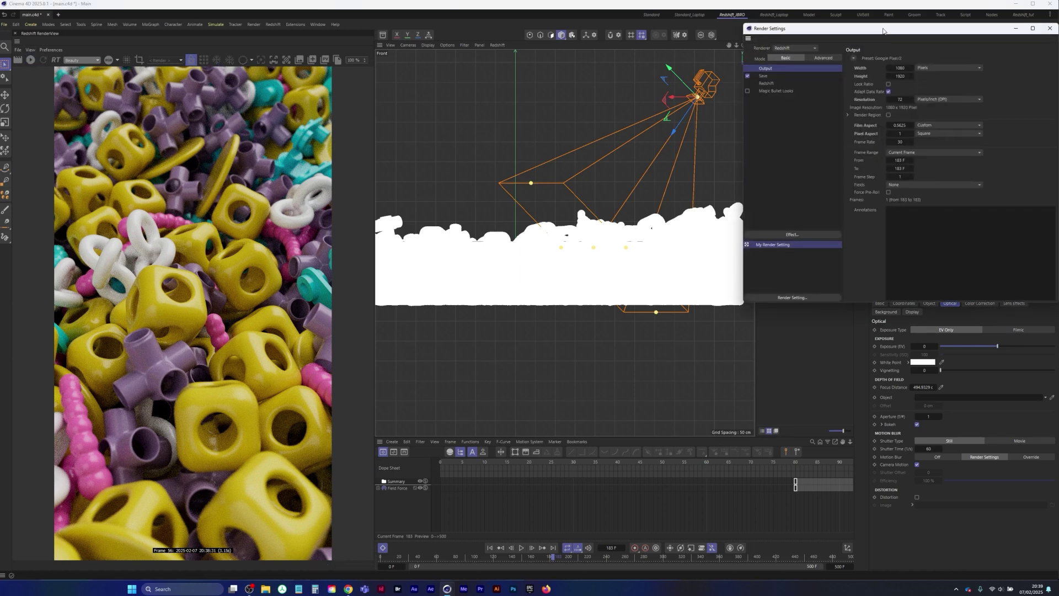
drag(883, 31, 667, 81)
click(699, 203)
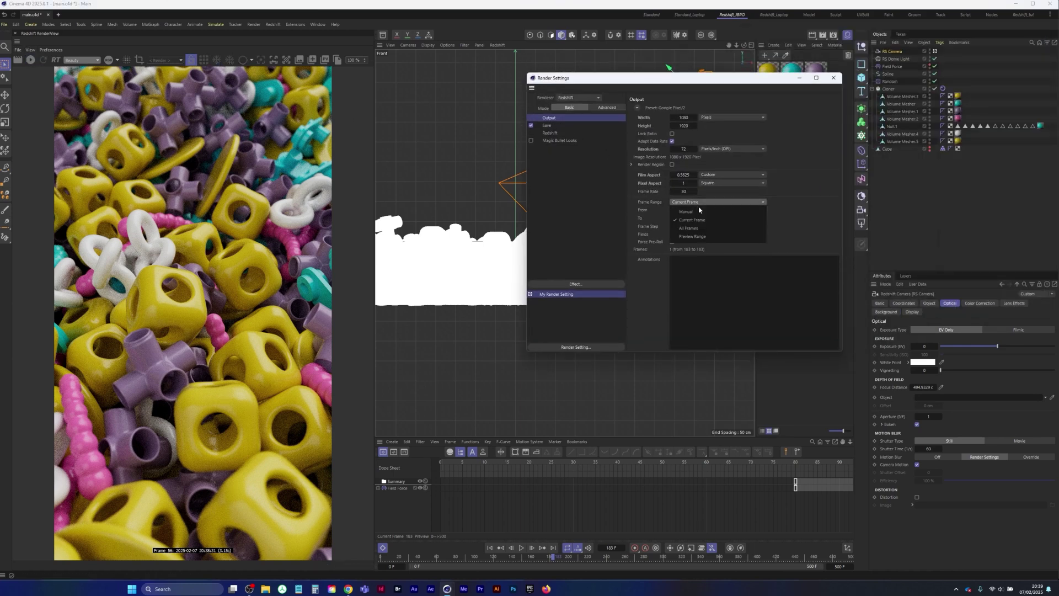
click(690, 229)
In the render save settings, disable multi-pass image saving and set the regular image format to PNG.
click(580, 125)
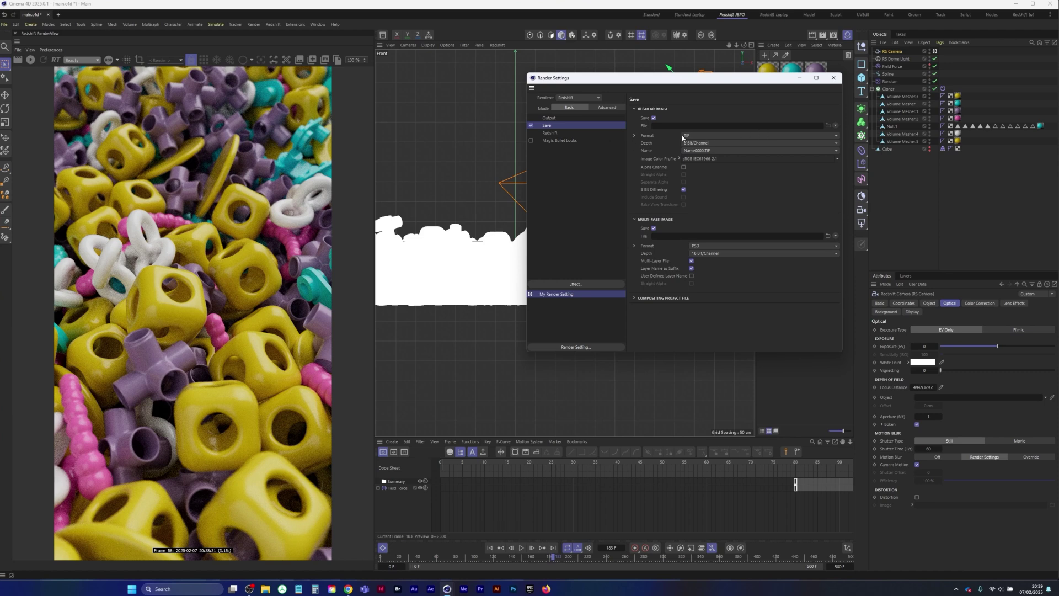
click(655, 229)
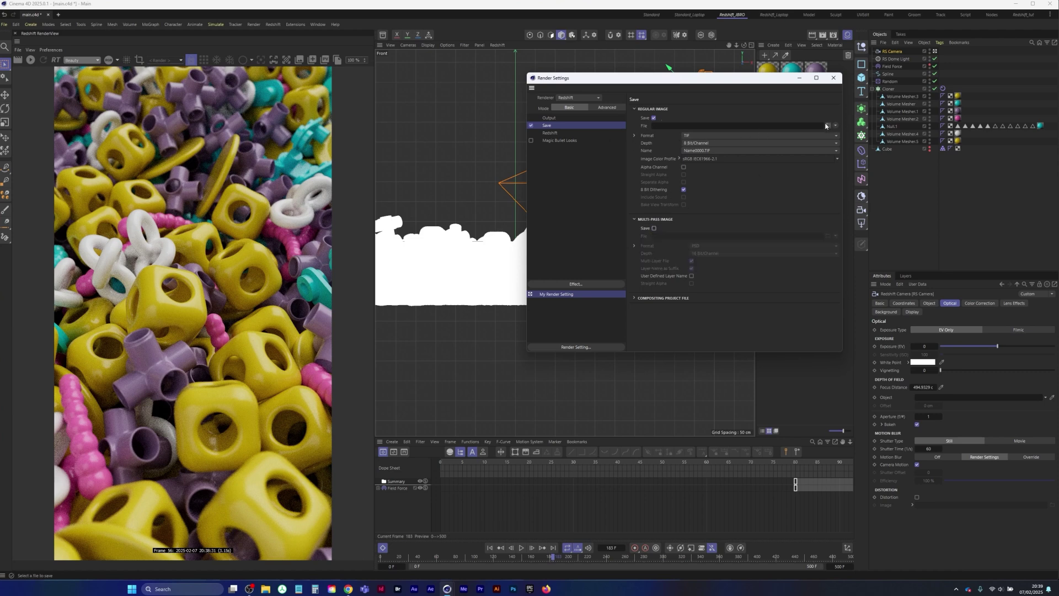
click(702, 136)
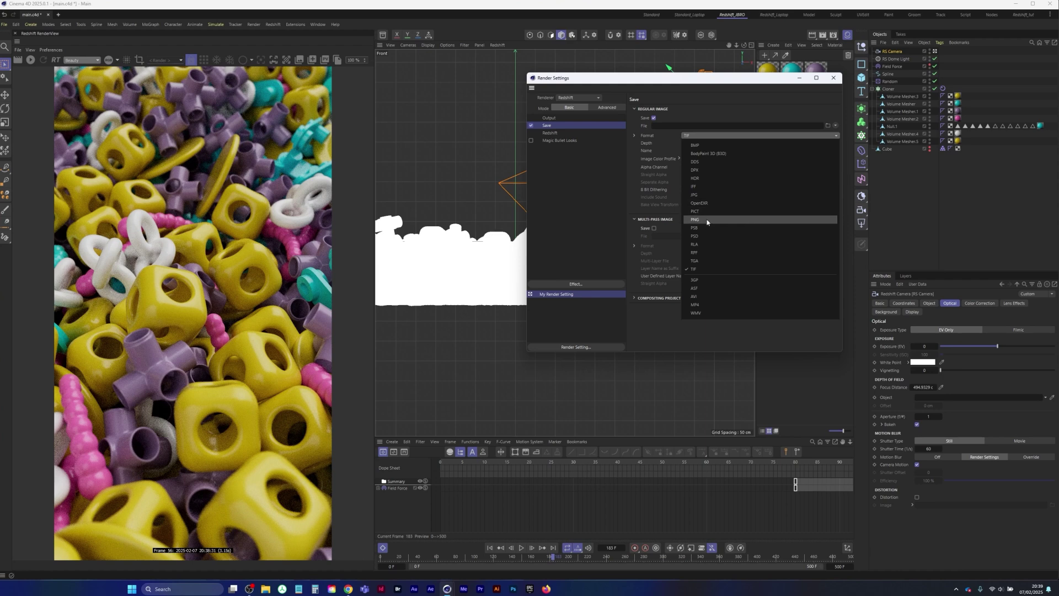
click(708, 221)
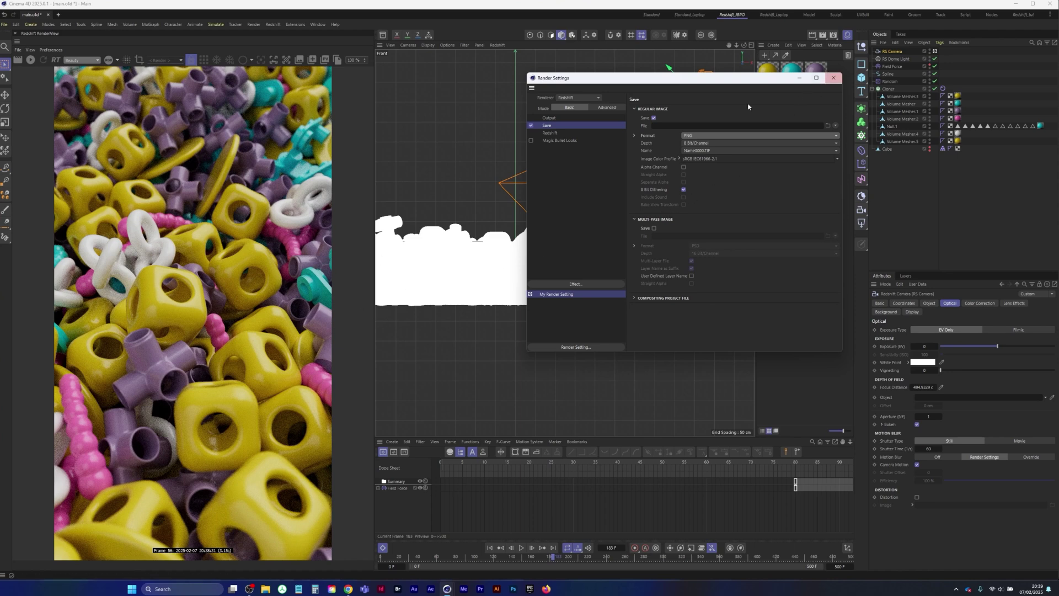
click(833, 78)
Return to the Perspective view, play the animation forward to frame 212, and start the live render to check the shot.
key(F1)
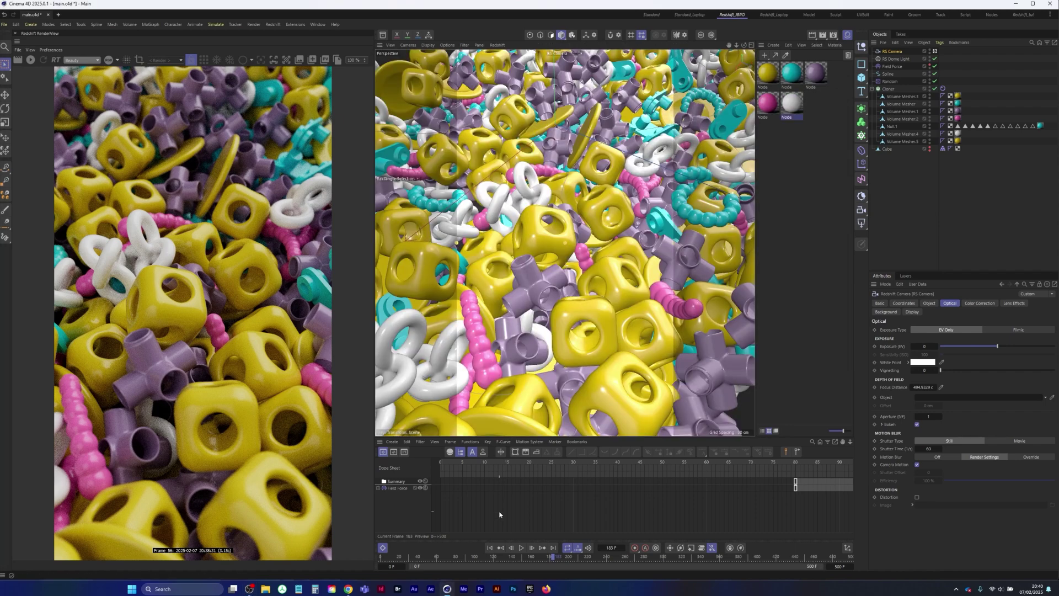
click(521, 548)
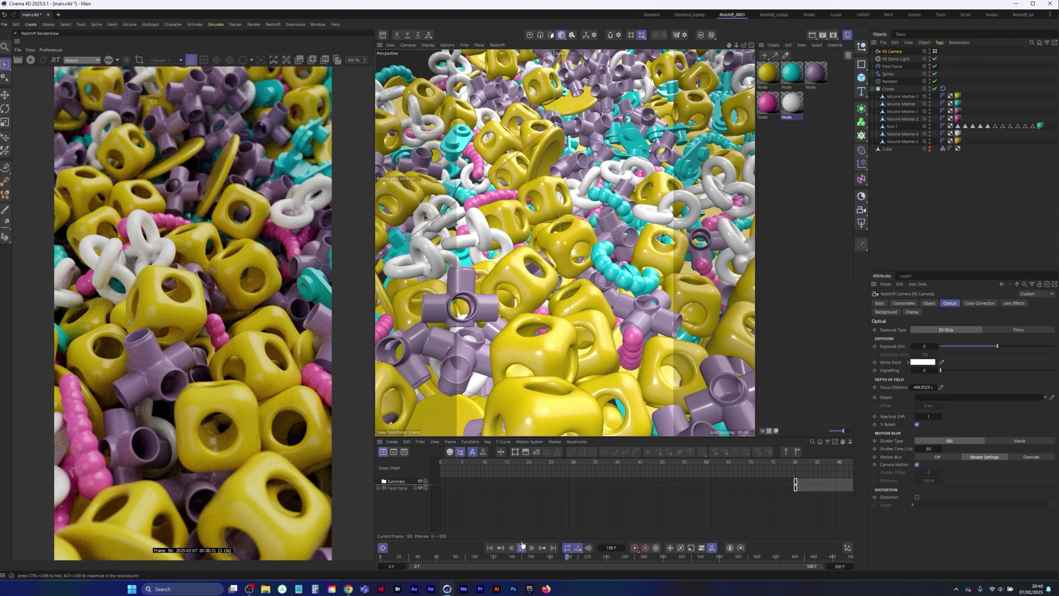
click(521, 547)
click(30, 60)
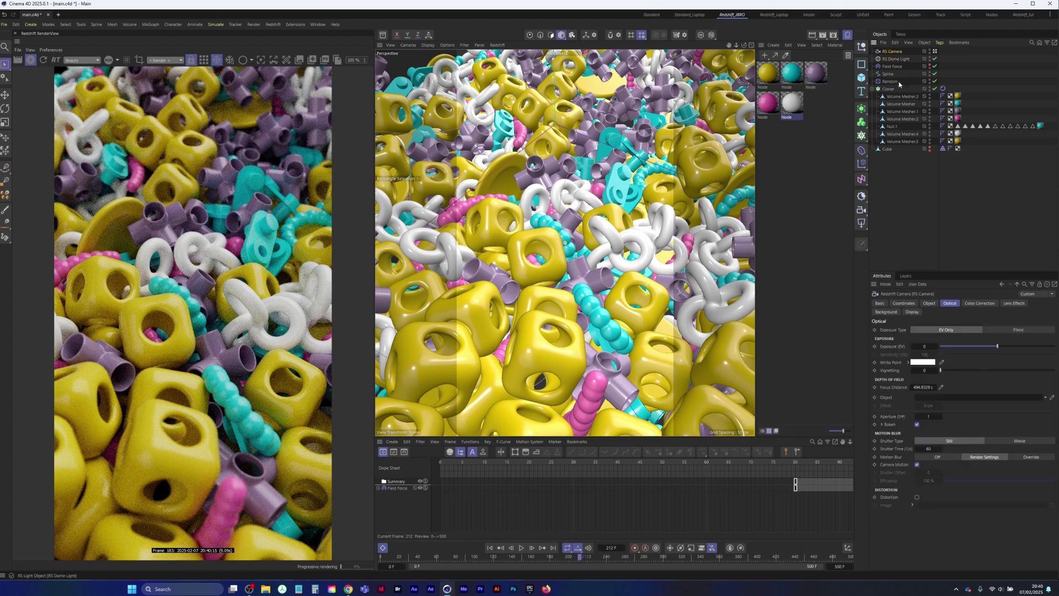
Increase the RS Camera's focal length to about 124 mm for a tighter framing of the shapes.
click(929, 303)
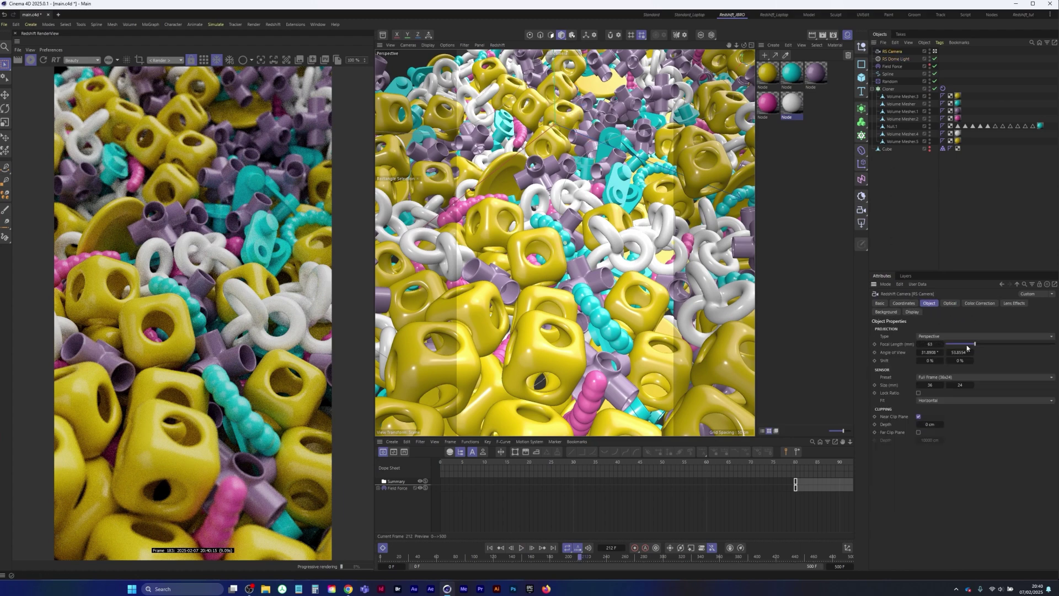
click(1006, 344)
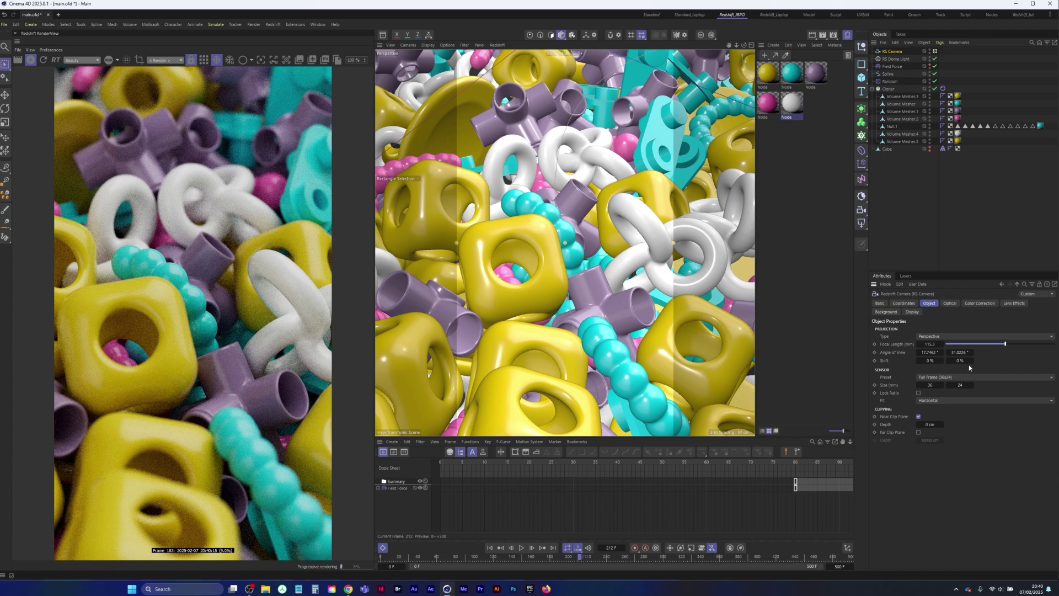
click(993, 344)
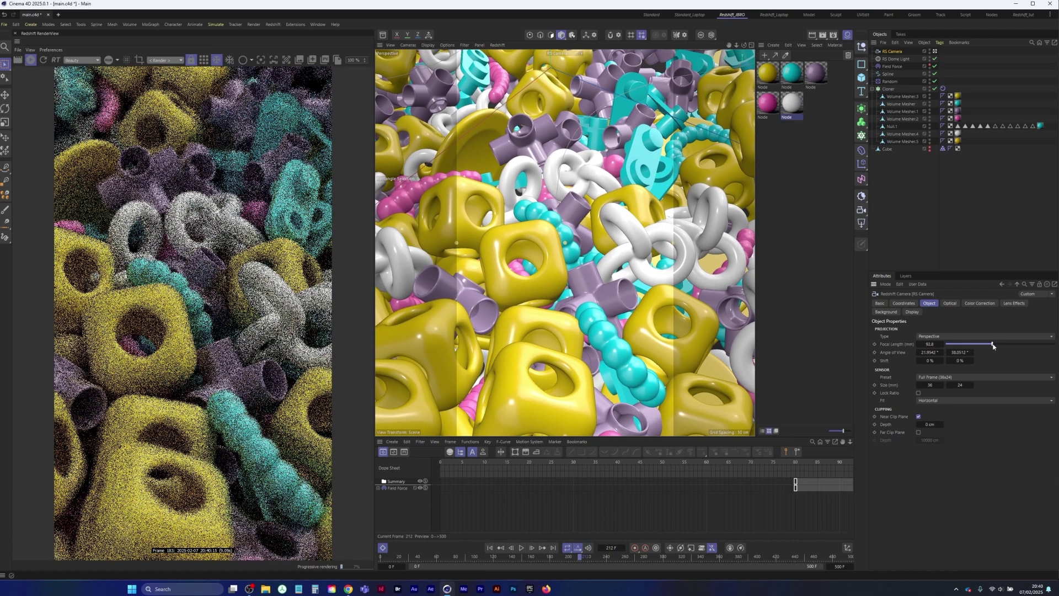
mouse_move(996, 346)
mouse_down()
mouse_move(969, 346)
mouse_move(1020, 345)
mouse_move(1011, 345)
mouse_up()
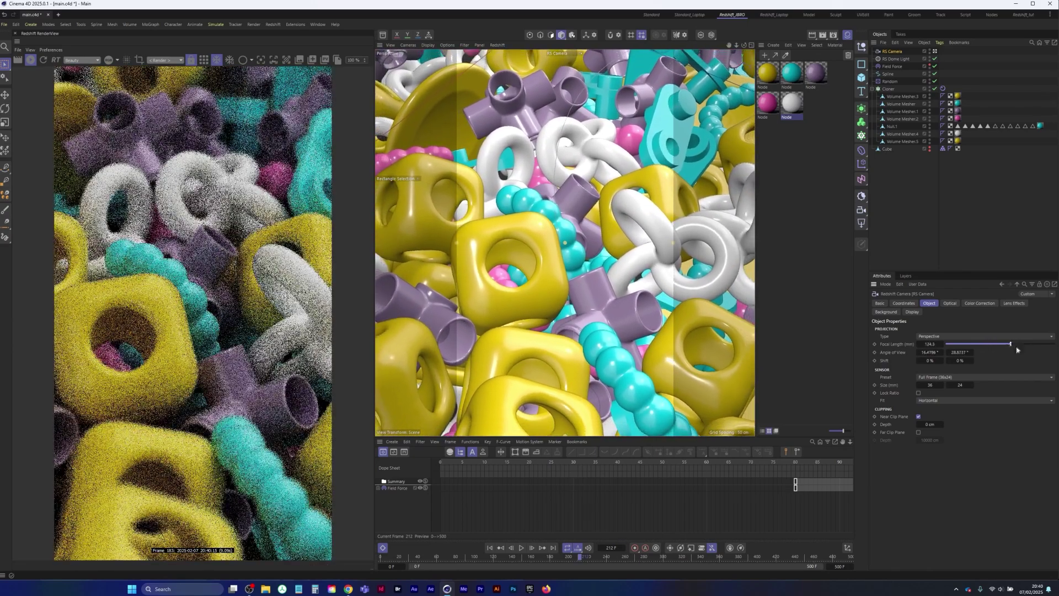
Play the animation further and check the tighter framing in the live render at about frames 262 and 282.
click(30, 60)
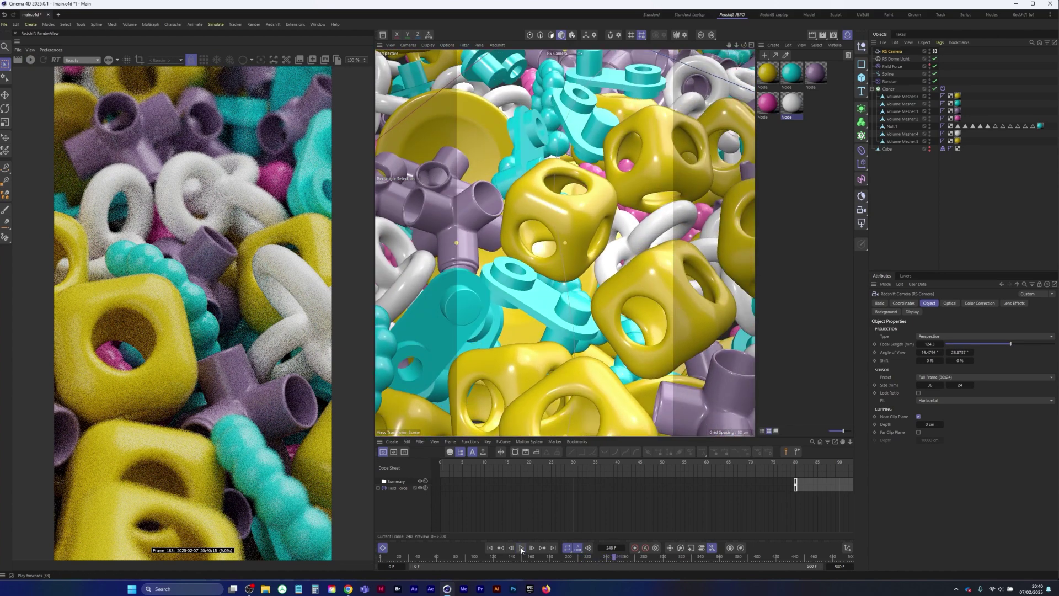
click(522, 548)
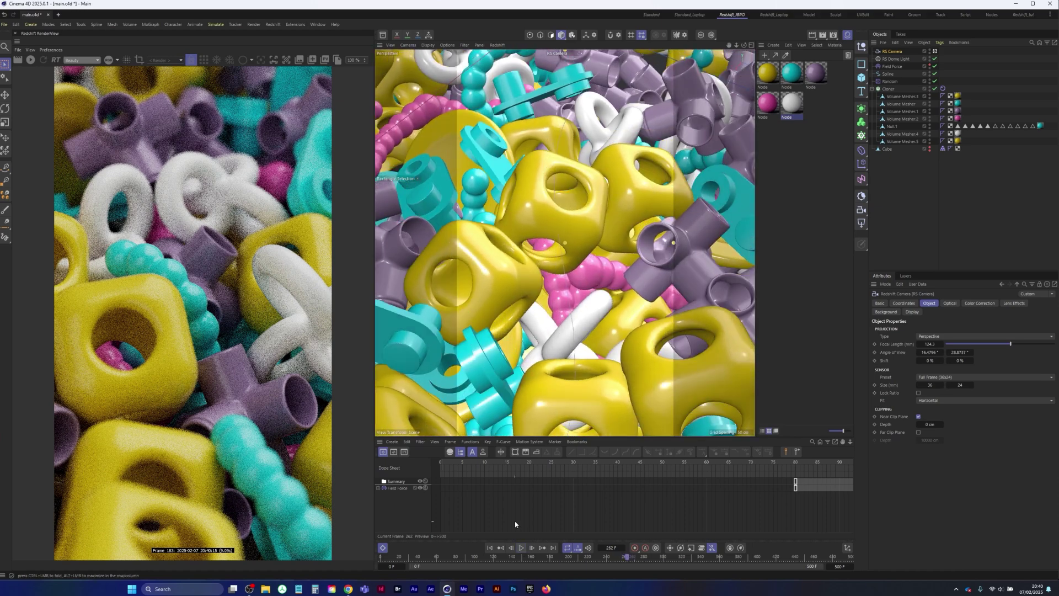
click(30, 60)
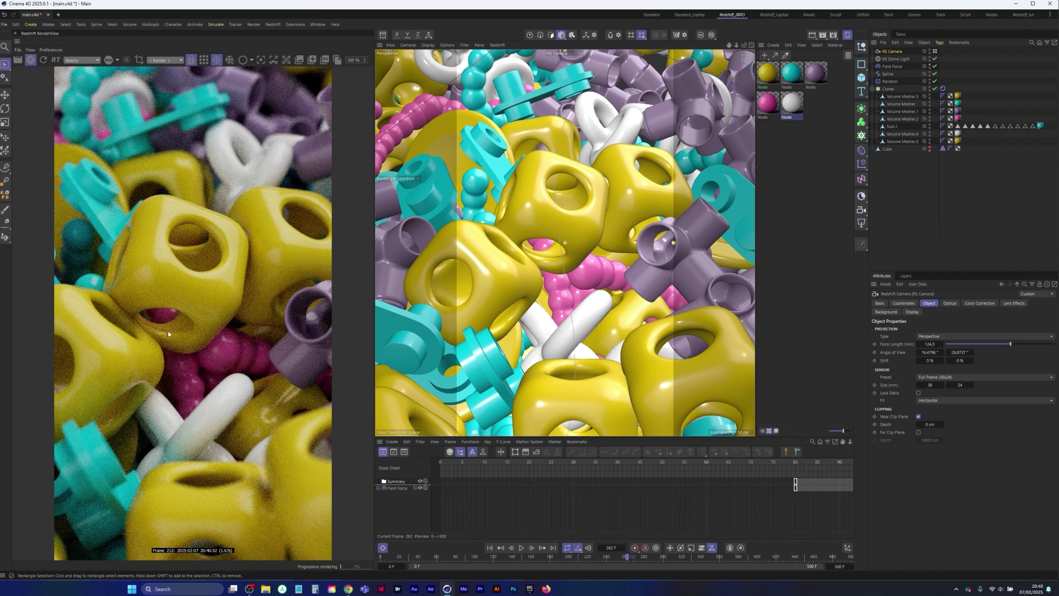
click(521, 548)
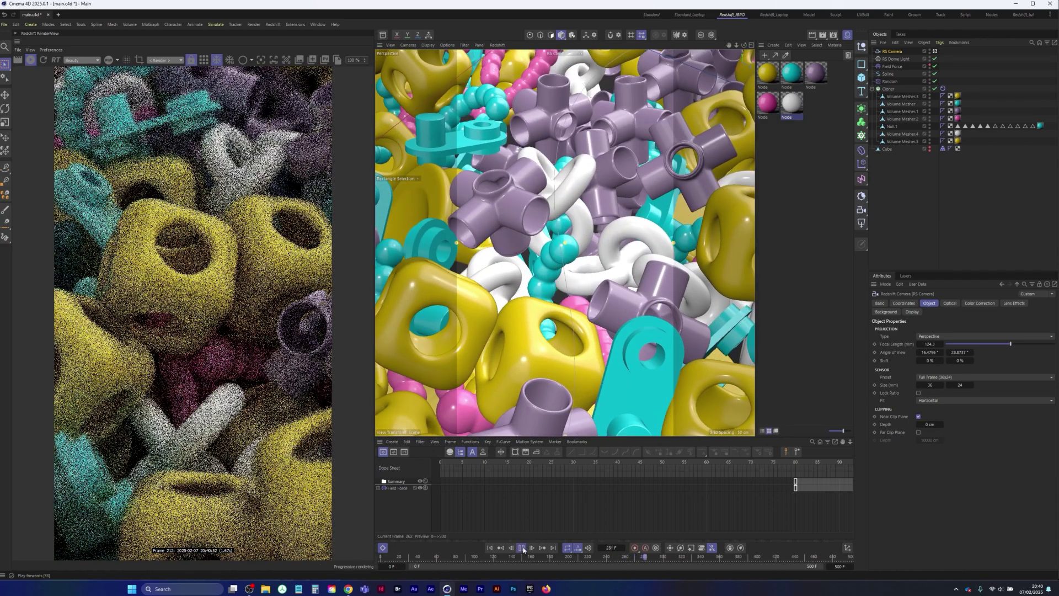
click(522, 548)
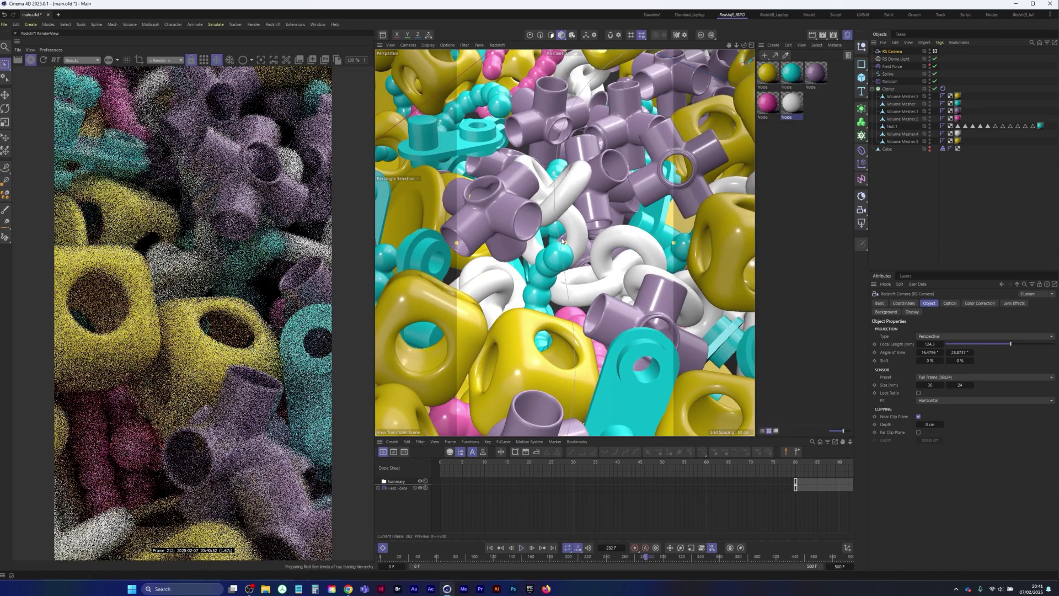